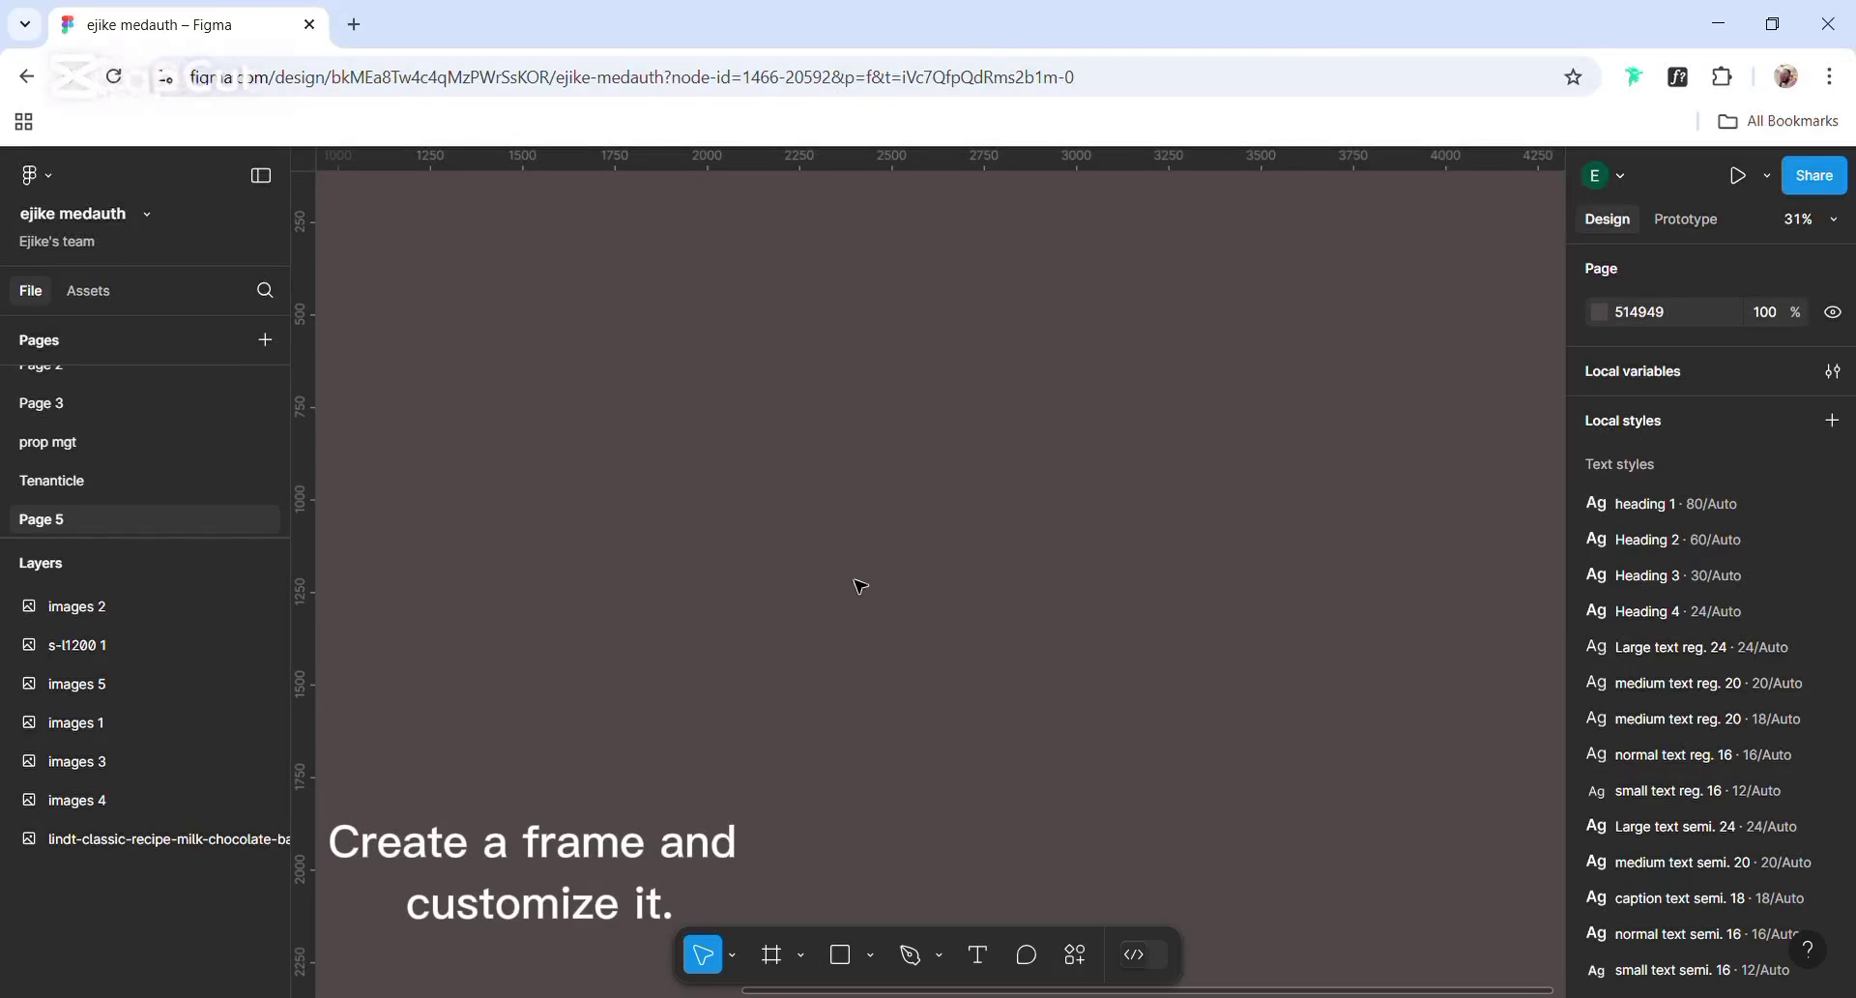
# Create a MacBook Pro 14" frame with the 'hng final - 1/desktop' column layout grid.
pyautogui.click(771, 954)
pyautogui.click(1679, 468)
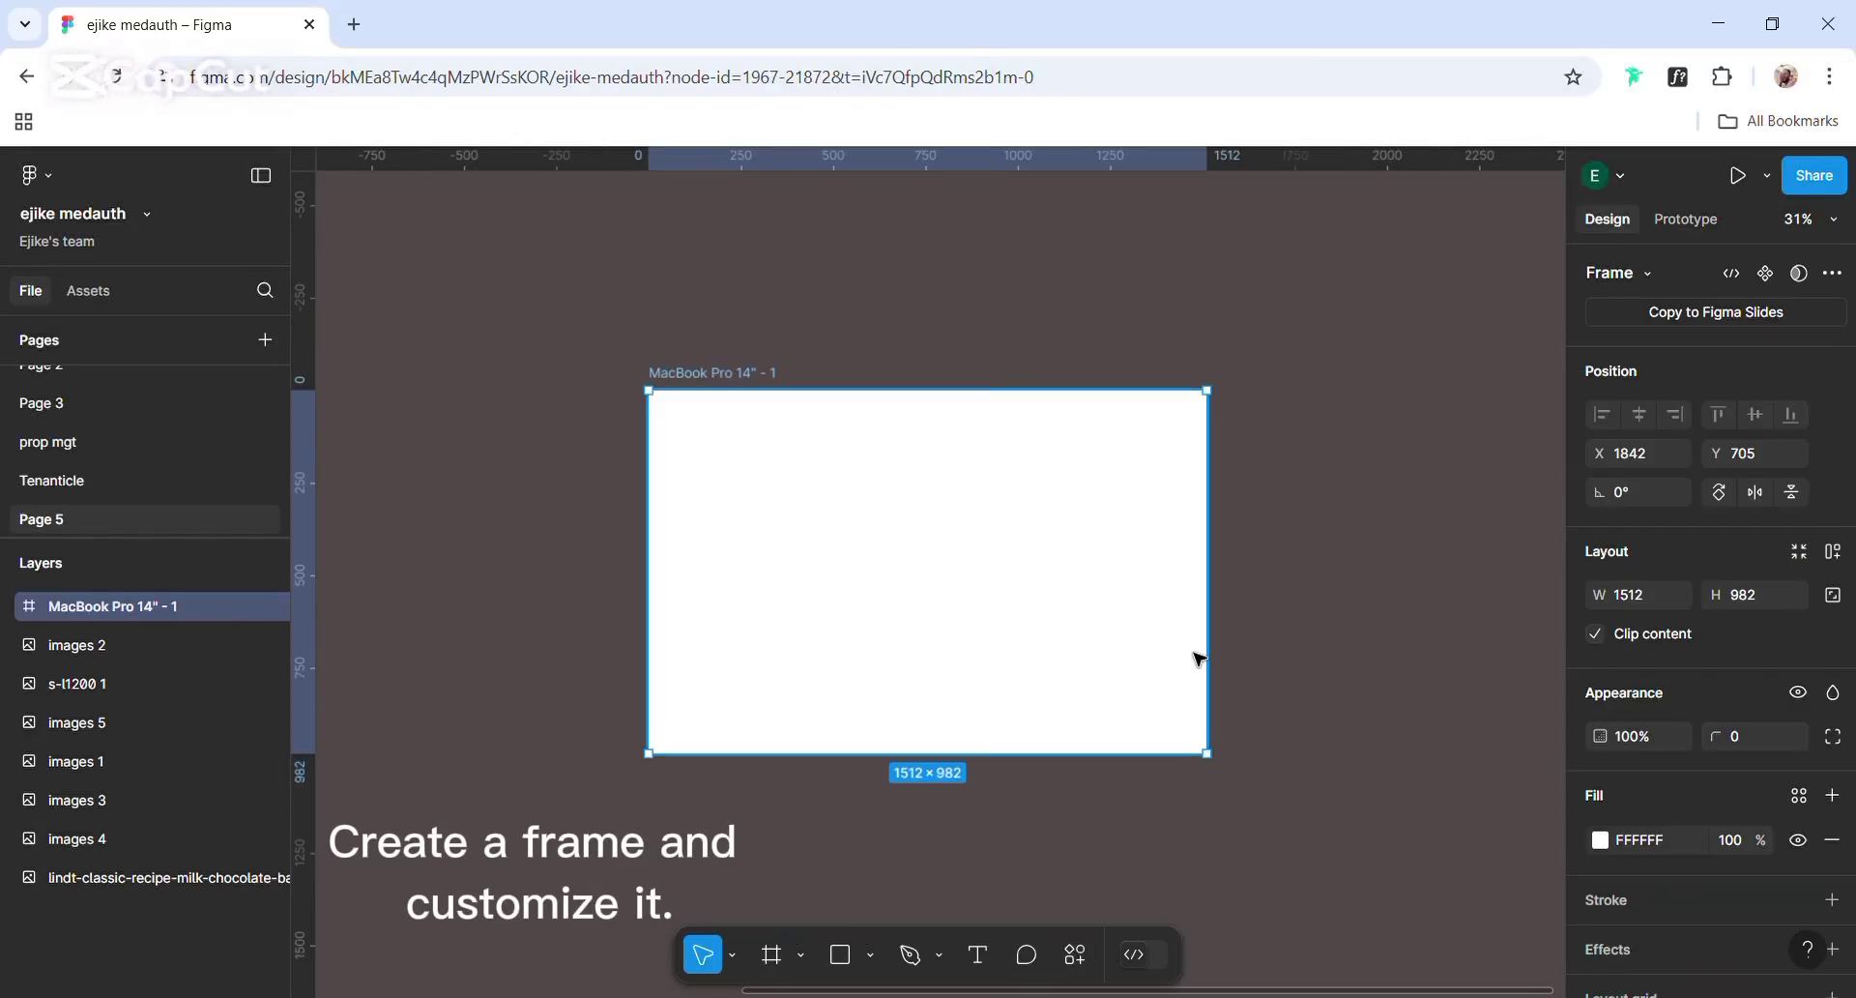
pyautogui.scroll(-1, 1683, 923)
pyautogui.click(1799, 883)
pyautogui.click(1426, 964)
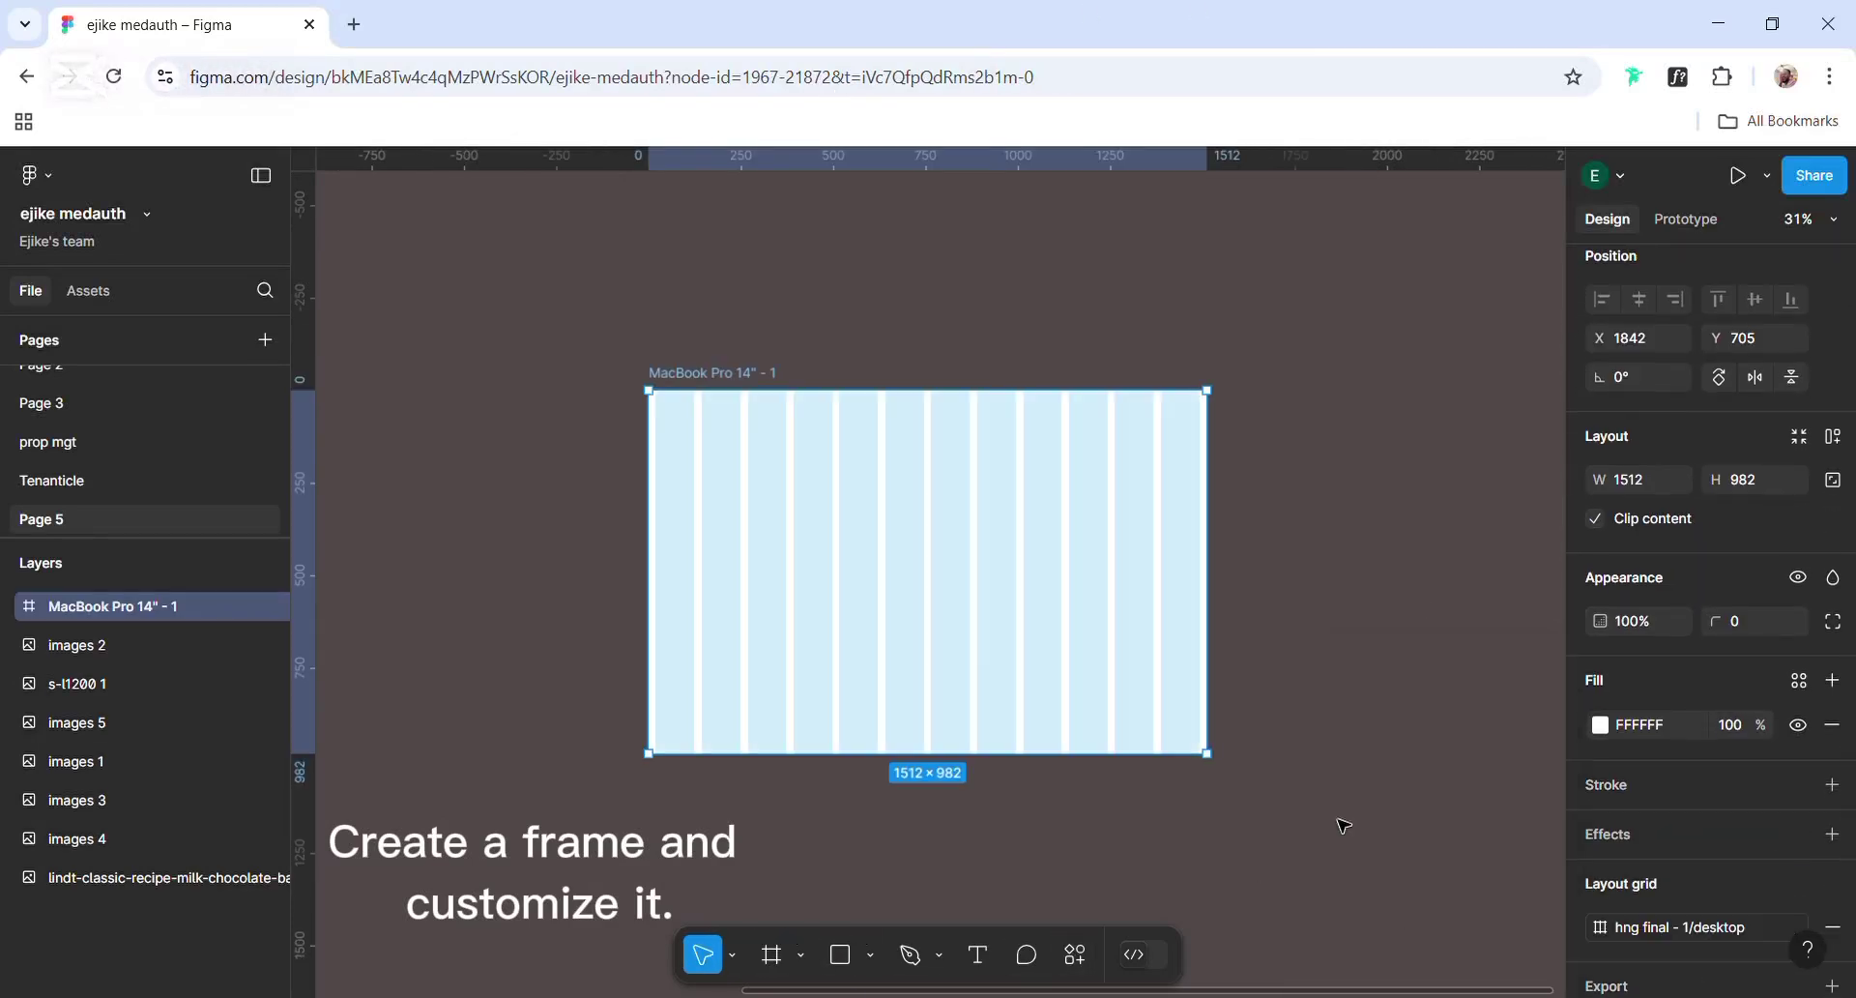
# Fill the frame dark green 02160D and move it up and to the left.
pyautogui.click(1600, 724)
pyautogui.click(1431, 709)
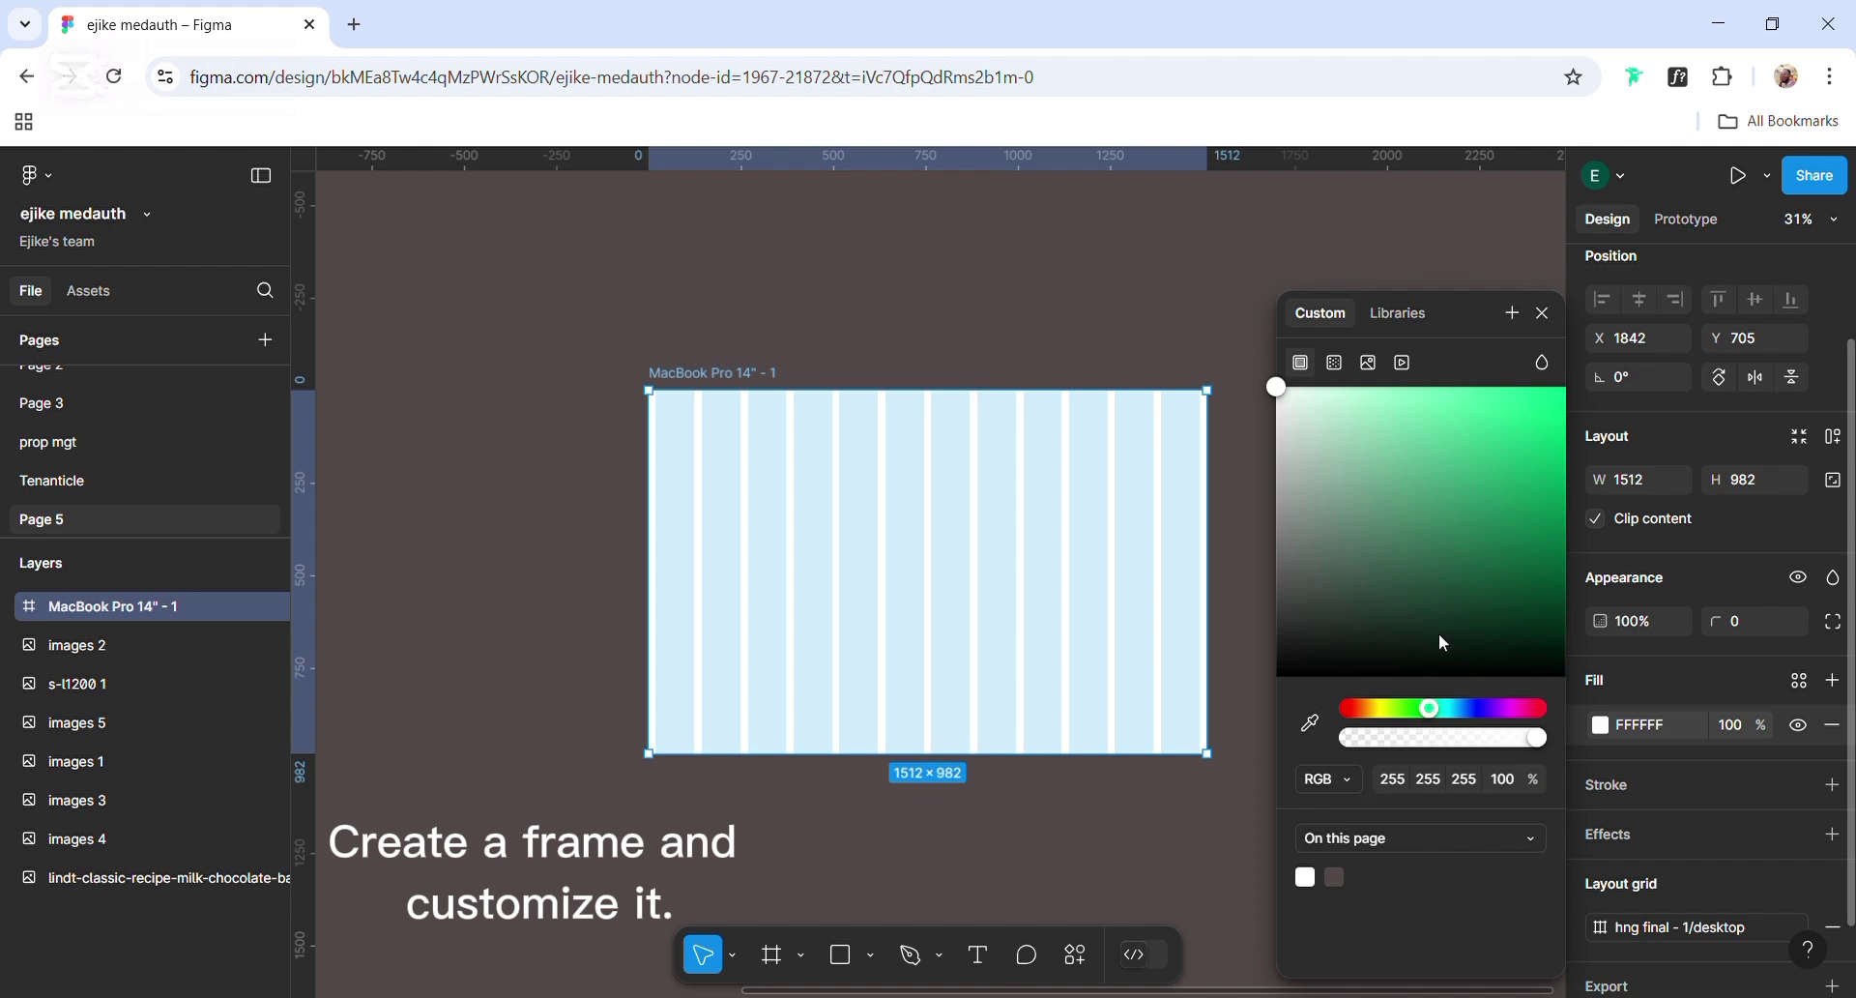
pyautogui.moveTo(1443, 642); pyautogui.dragTo(1520, 638)
pyautogui.moveTo(1056, 712); pyautogui.dragTo(820, 650)
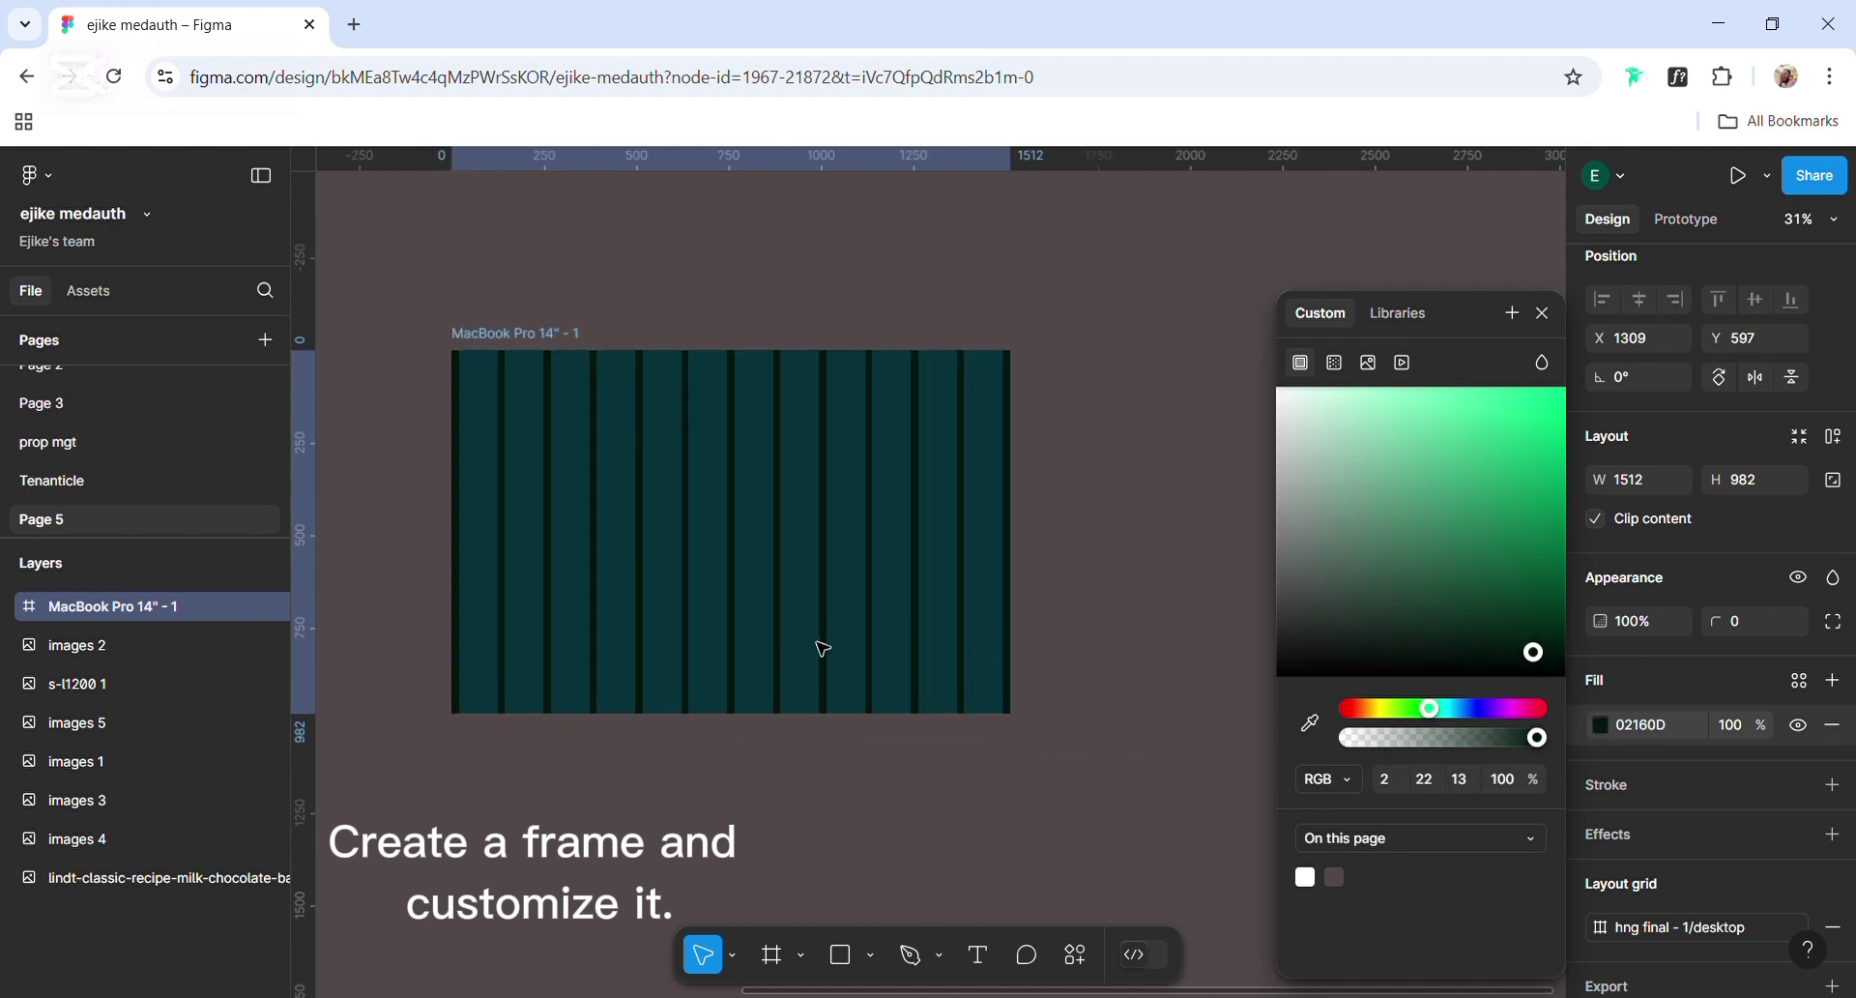
# Add a 20 px 'Home' text layer and move it up and left.
pyautogui.press('t')
pyautogui.click(1165, 828)
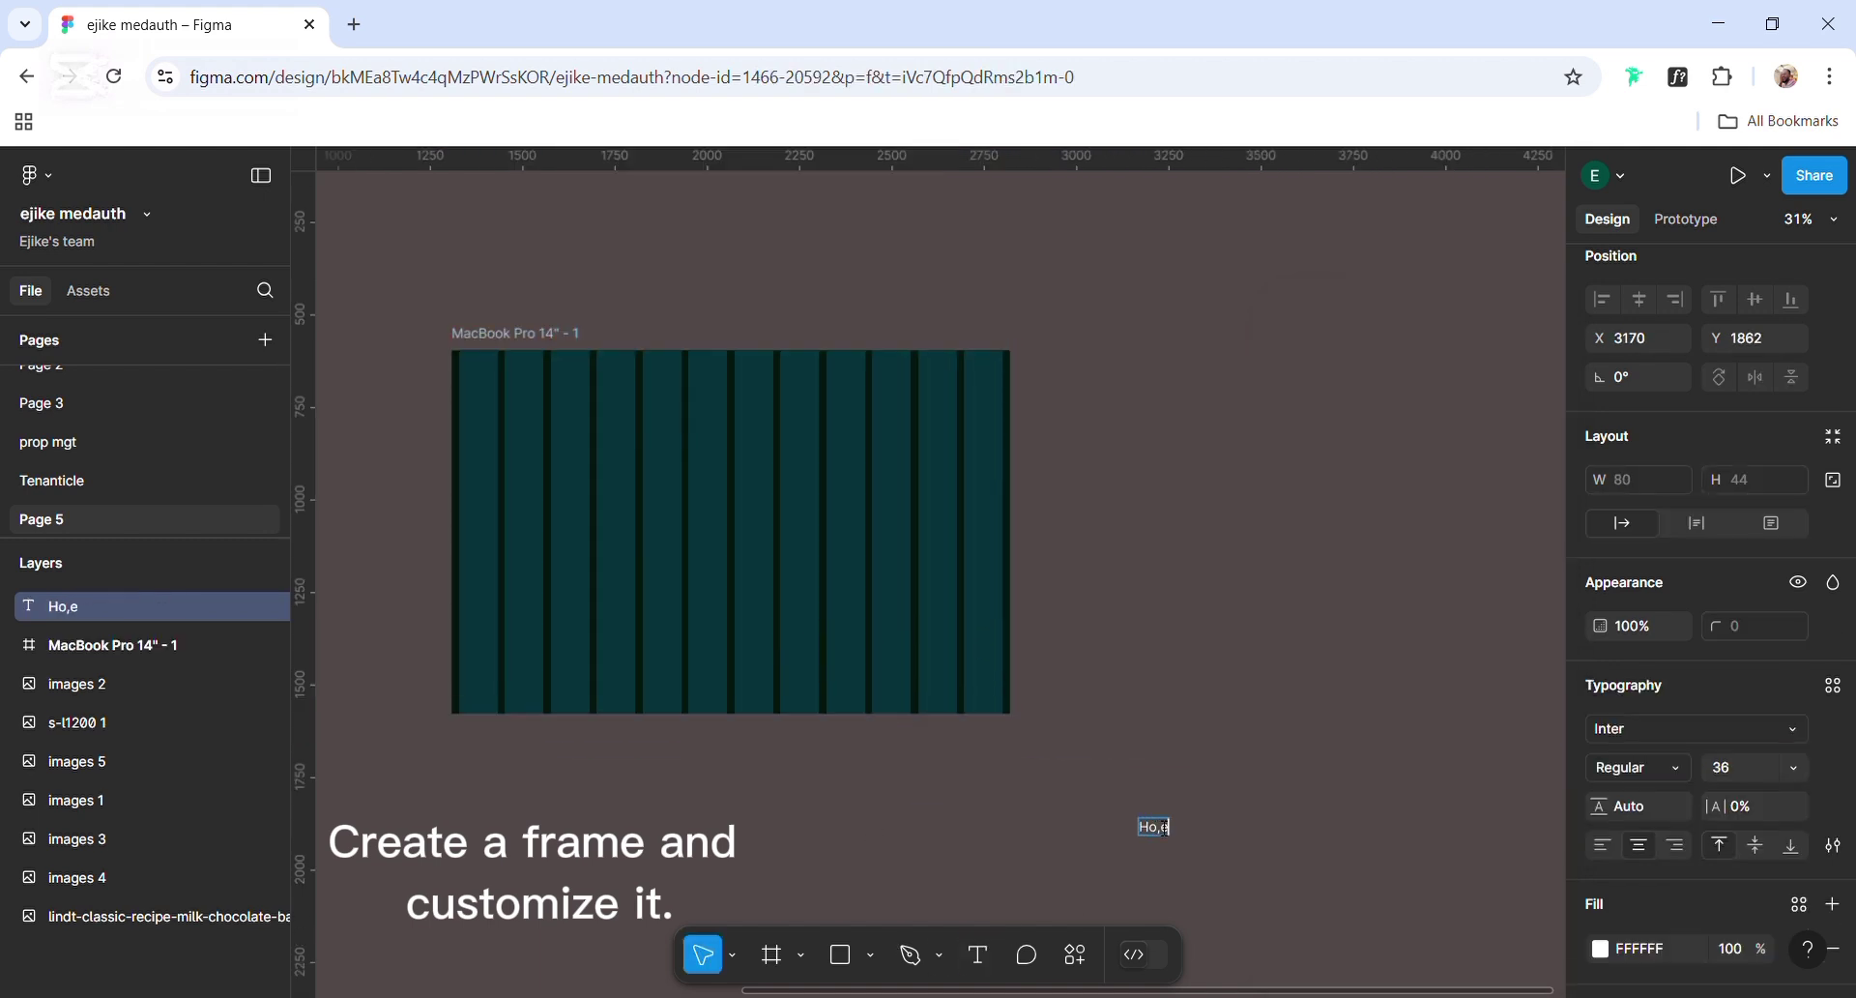
pyautogui.write('m')
pyautogui.press('Escape')
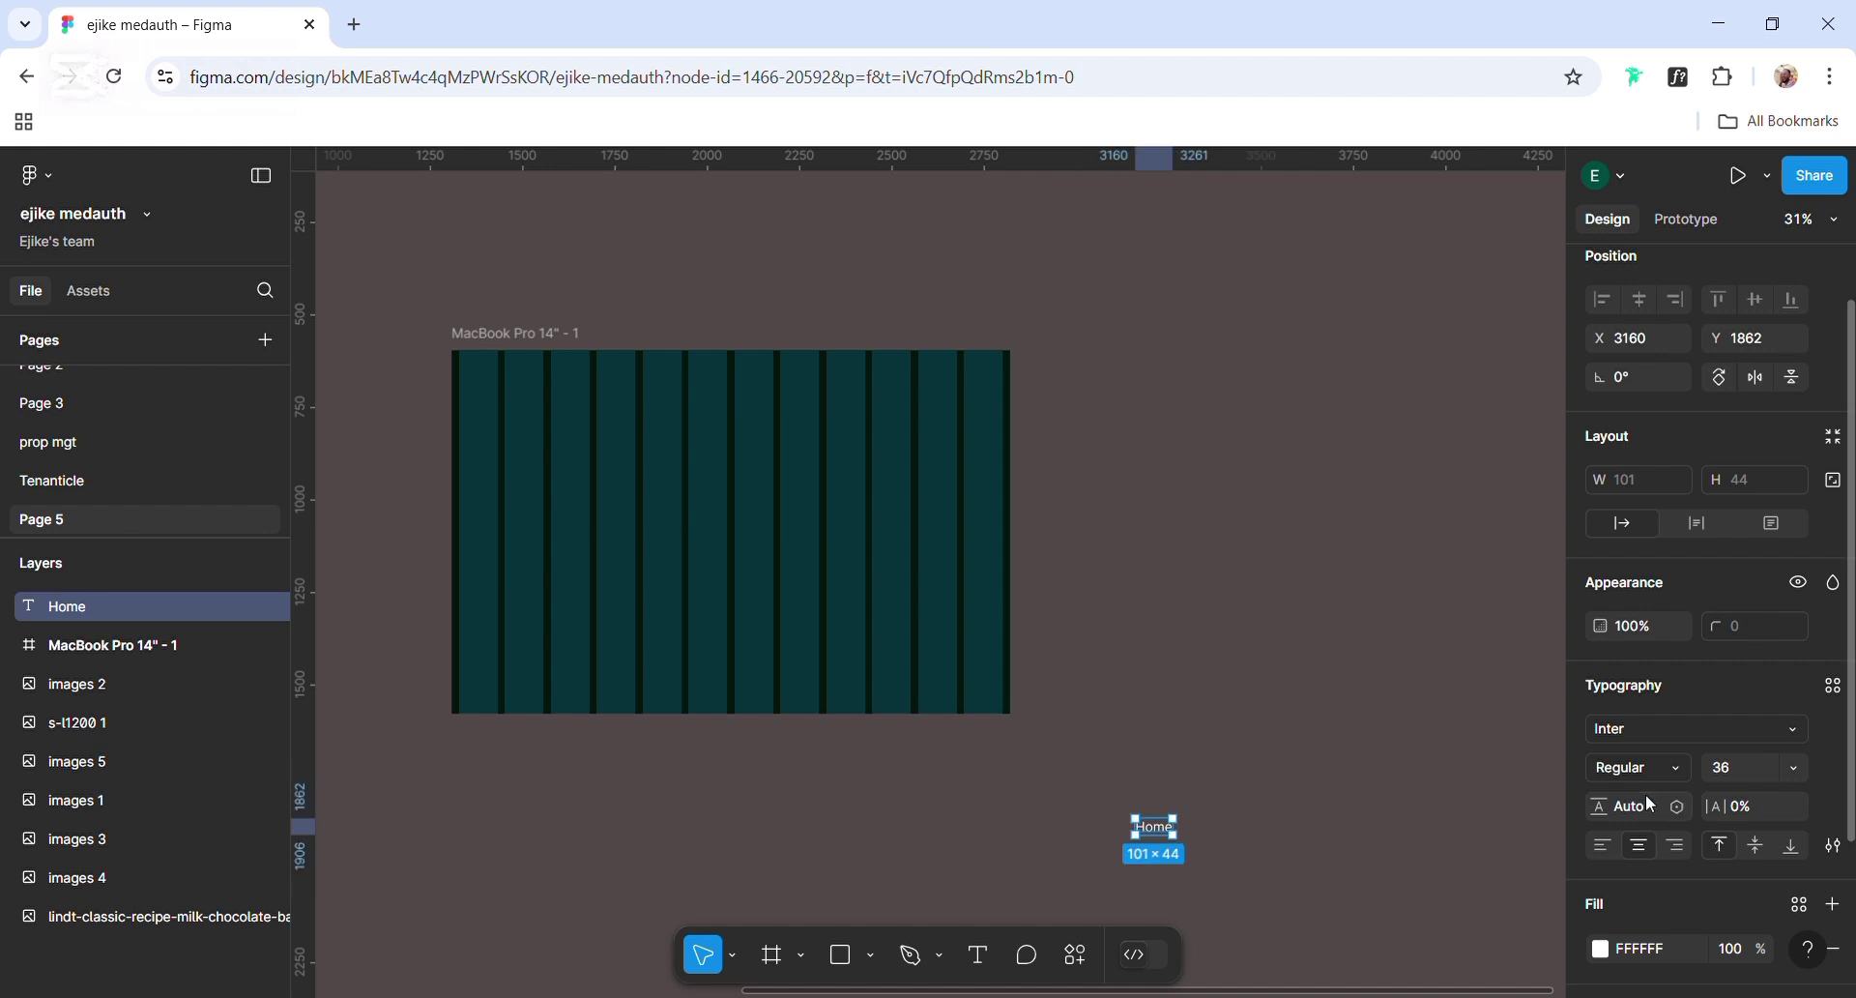
pyautogui.click(1792, 773)
pyautogui.click(1755, 674)
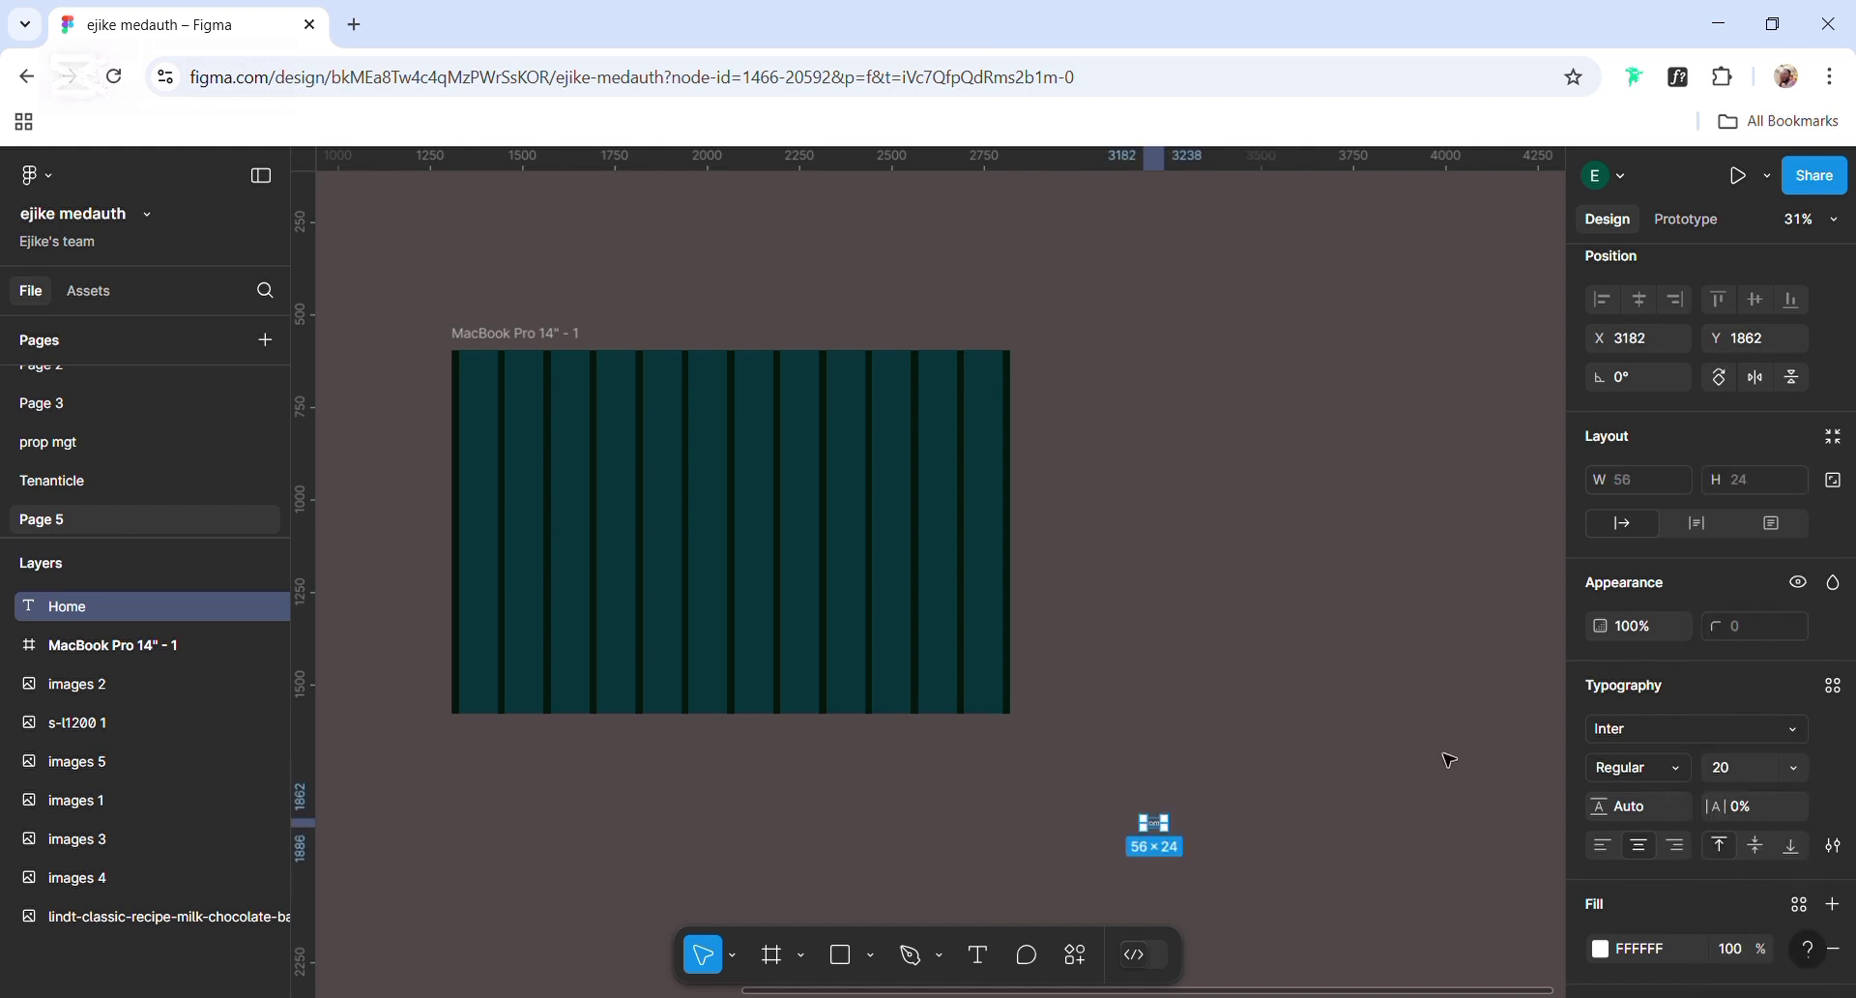
pyautogui.scroll(3, 1152, 837)
pyautogui.scroll(3, 1196, 837)
pyautogui.moveTo(1196, 835); pyautogui.dragTo(1141, 591)
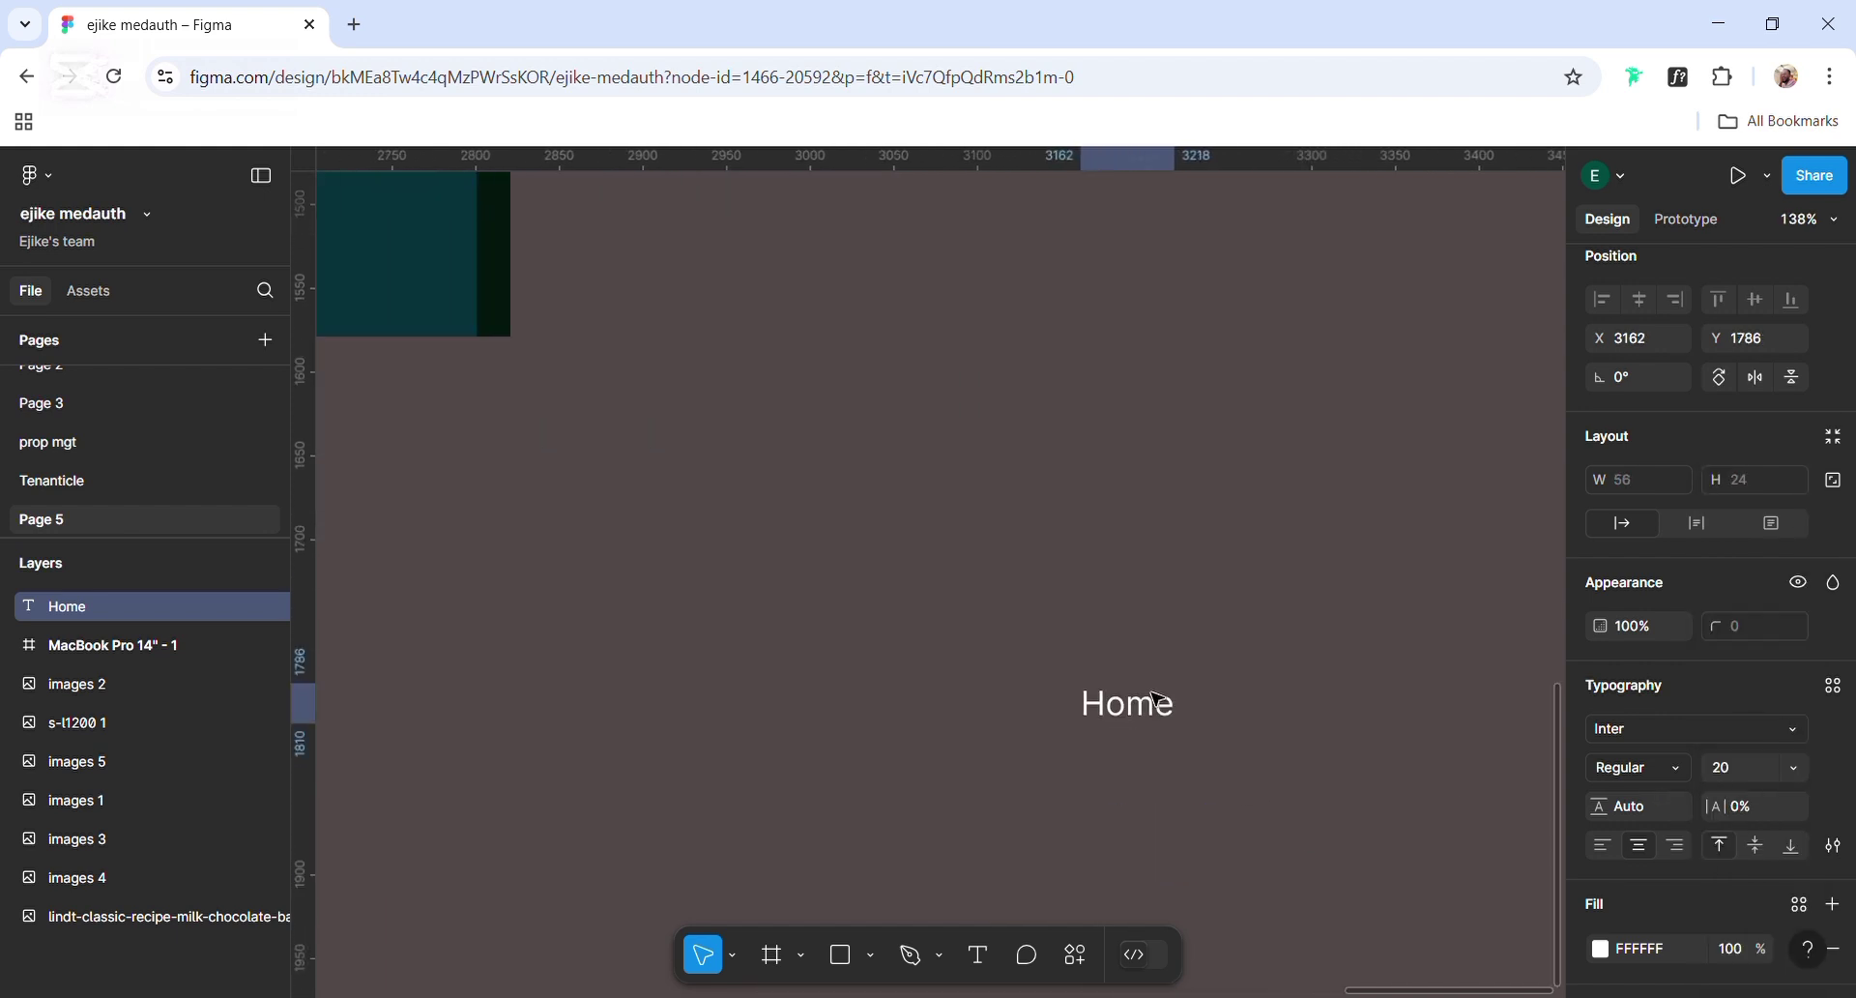
# Nest 'Home' in two auto-layout frames and duplicate it four times.
pyautogui.hotkey('shift', 'a')
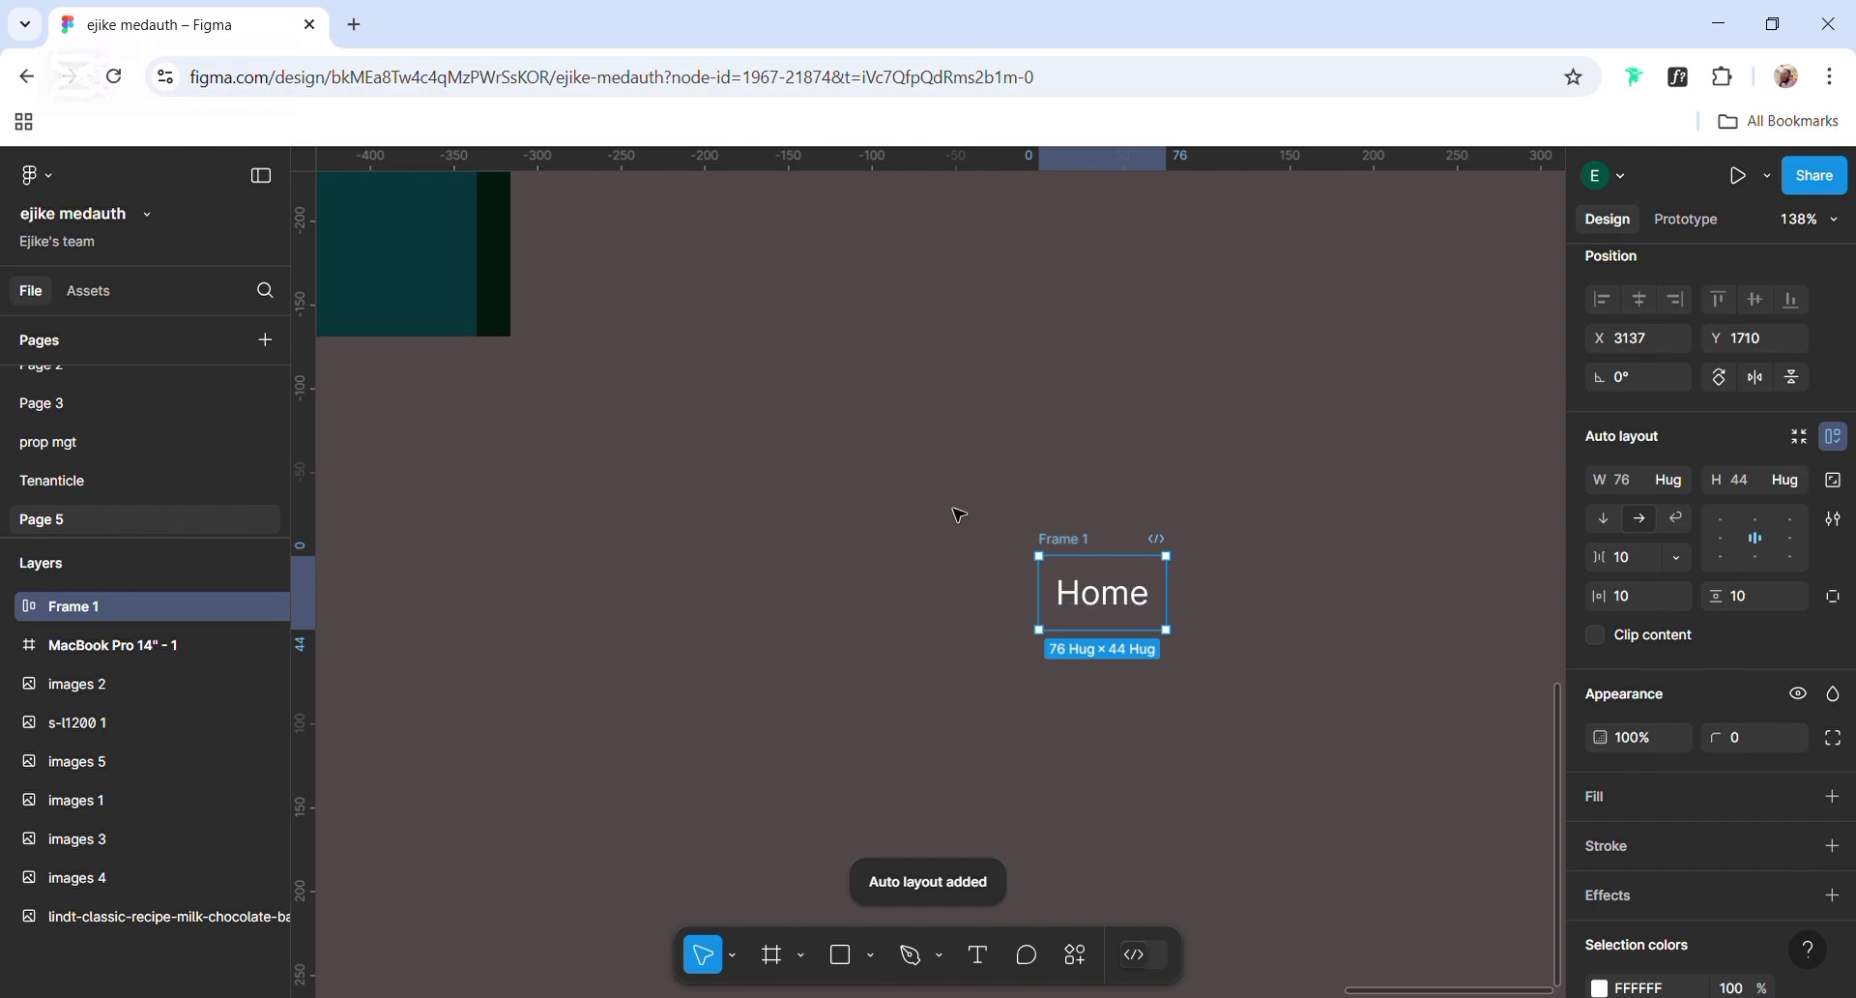
pyautogui.hotkey('shift', 'a')
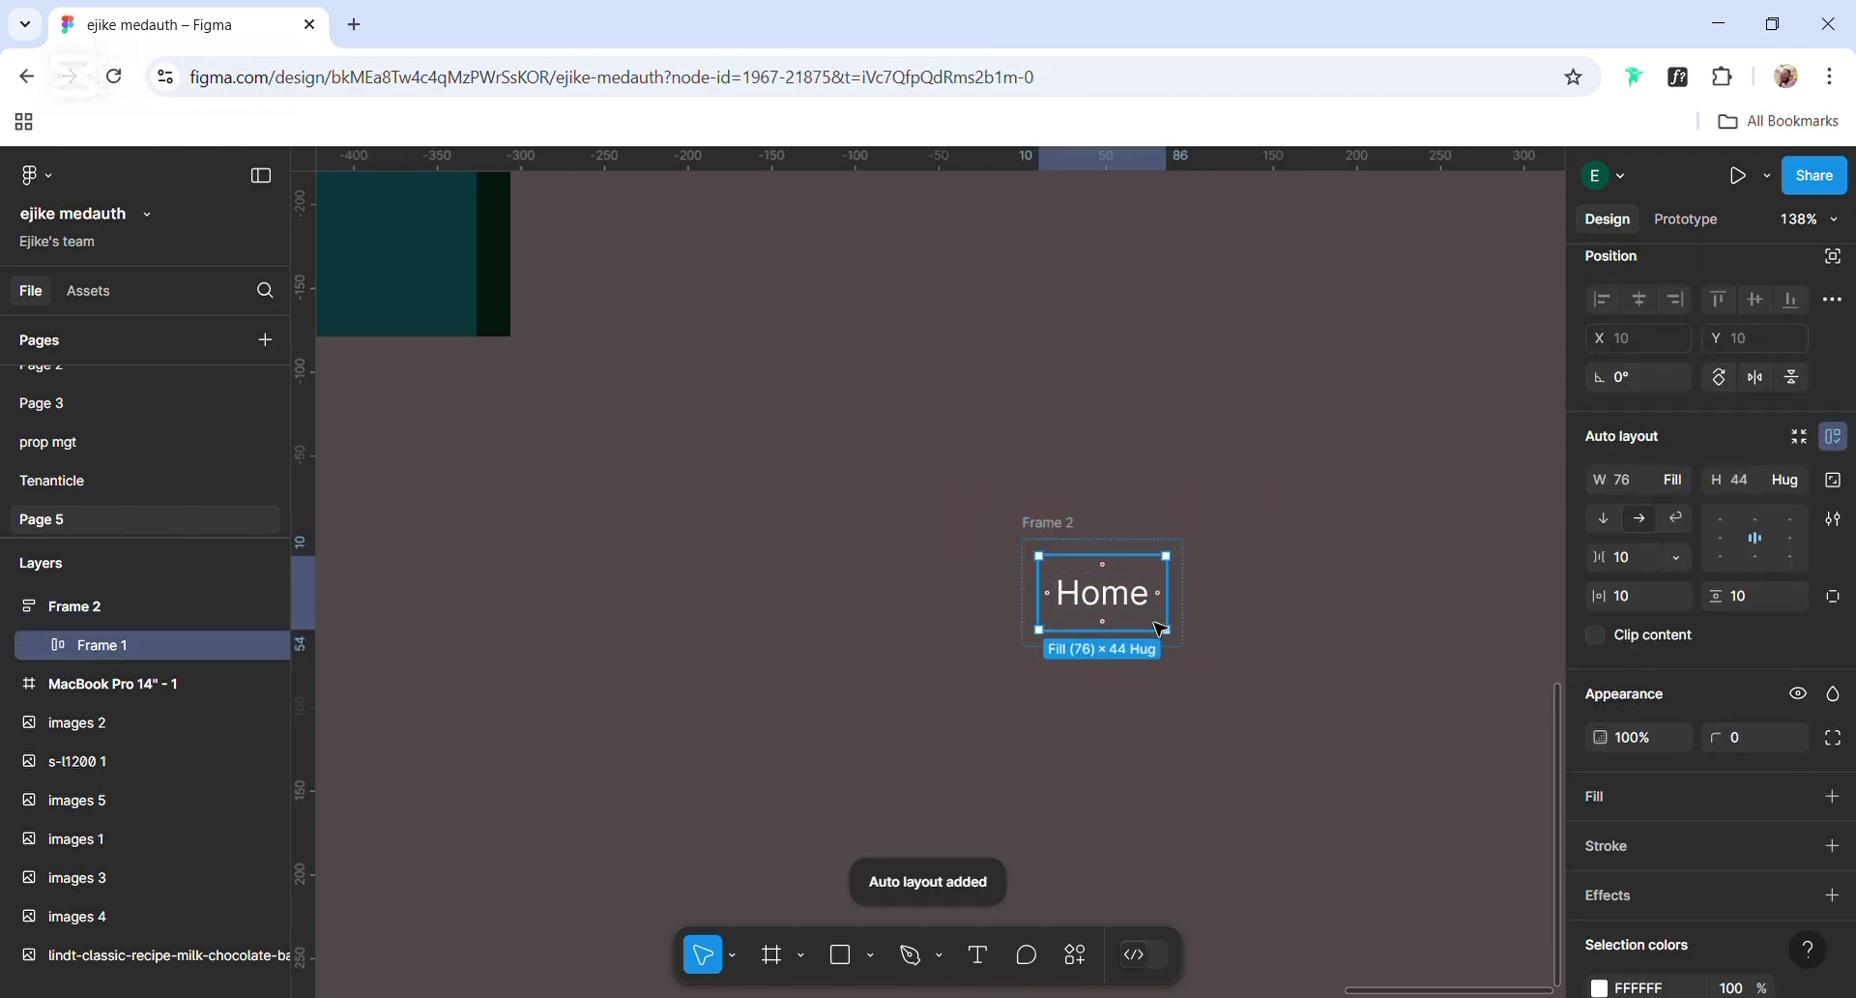
pyautogui.hotkey('ctrl', 'd')
pyautogui.hotkey('ctrl', 'd')
pyautogui.hotkey('ctrl', 'd')
pyautogui.hotkey('ctrl', 'd')
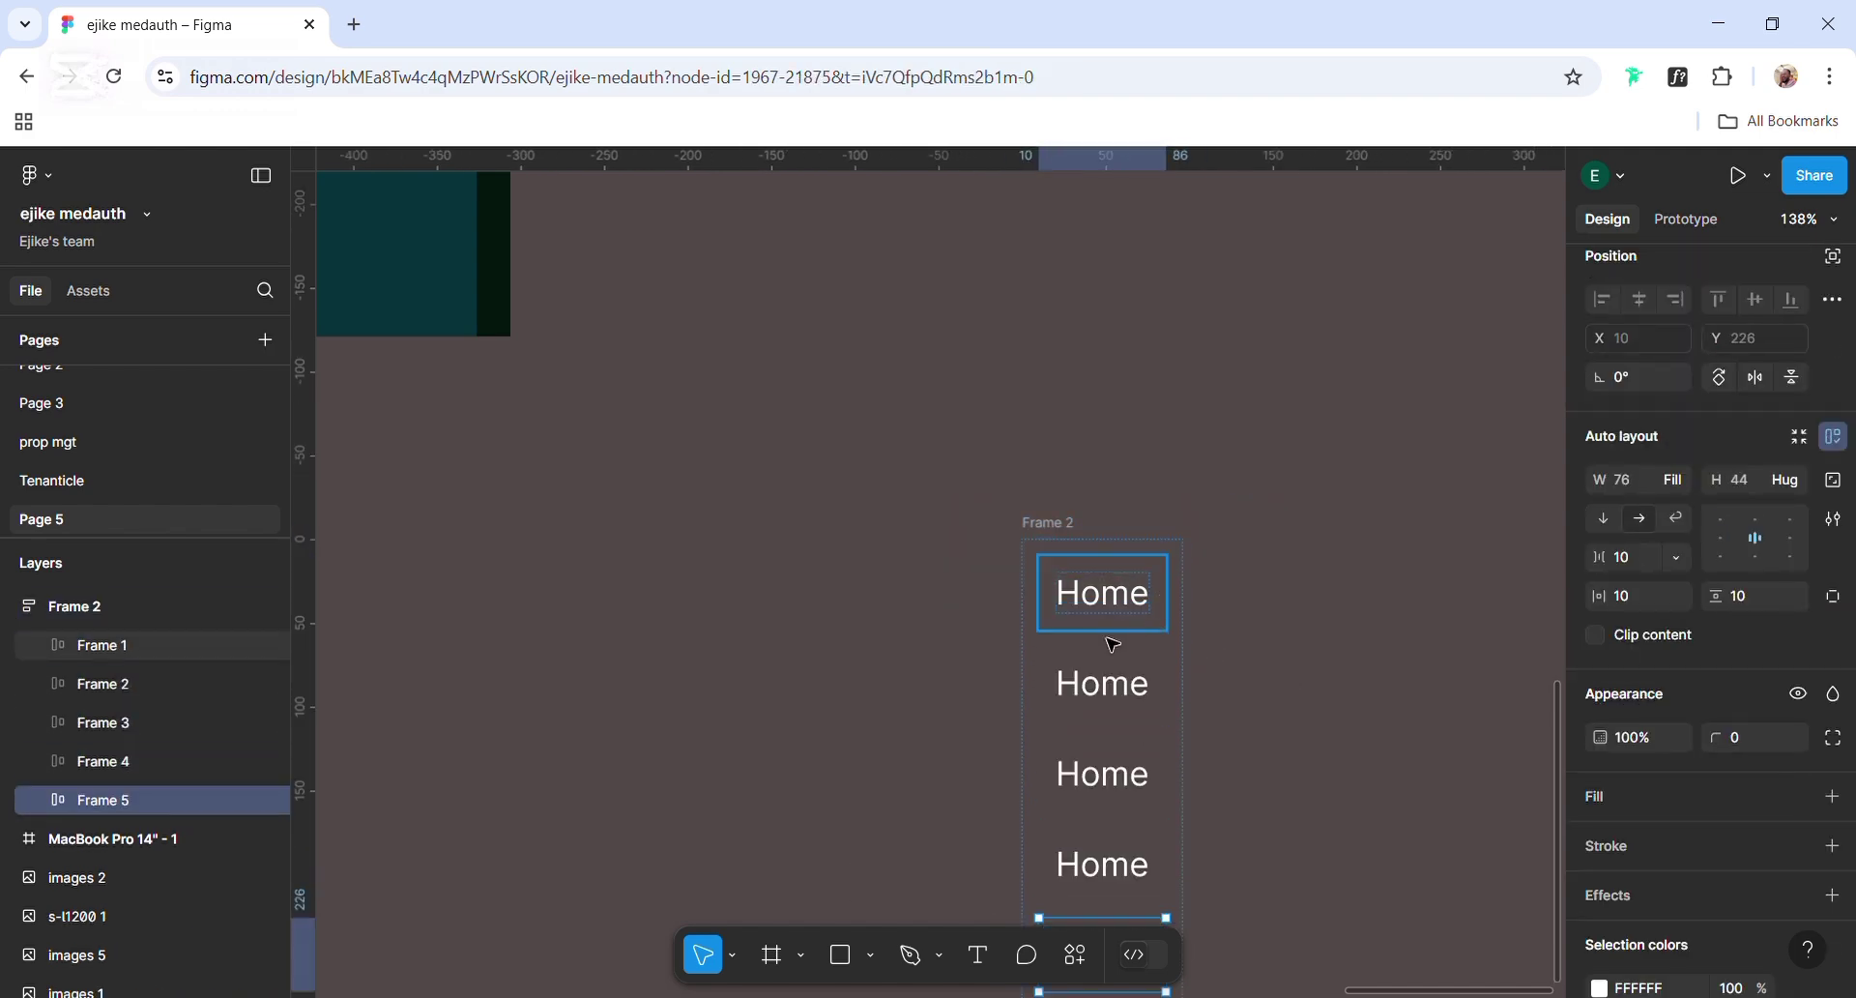
pyautogui.scroll(-3, 1092, 574)
# Relabel the copies Categories, Payment and favourite, leaving the last as Home.
pyautogui.click(1137, 457)
pyautogui.click(1137, 458)
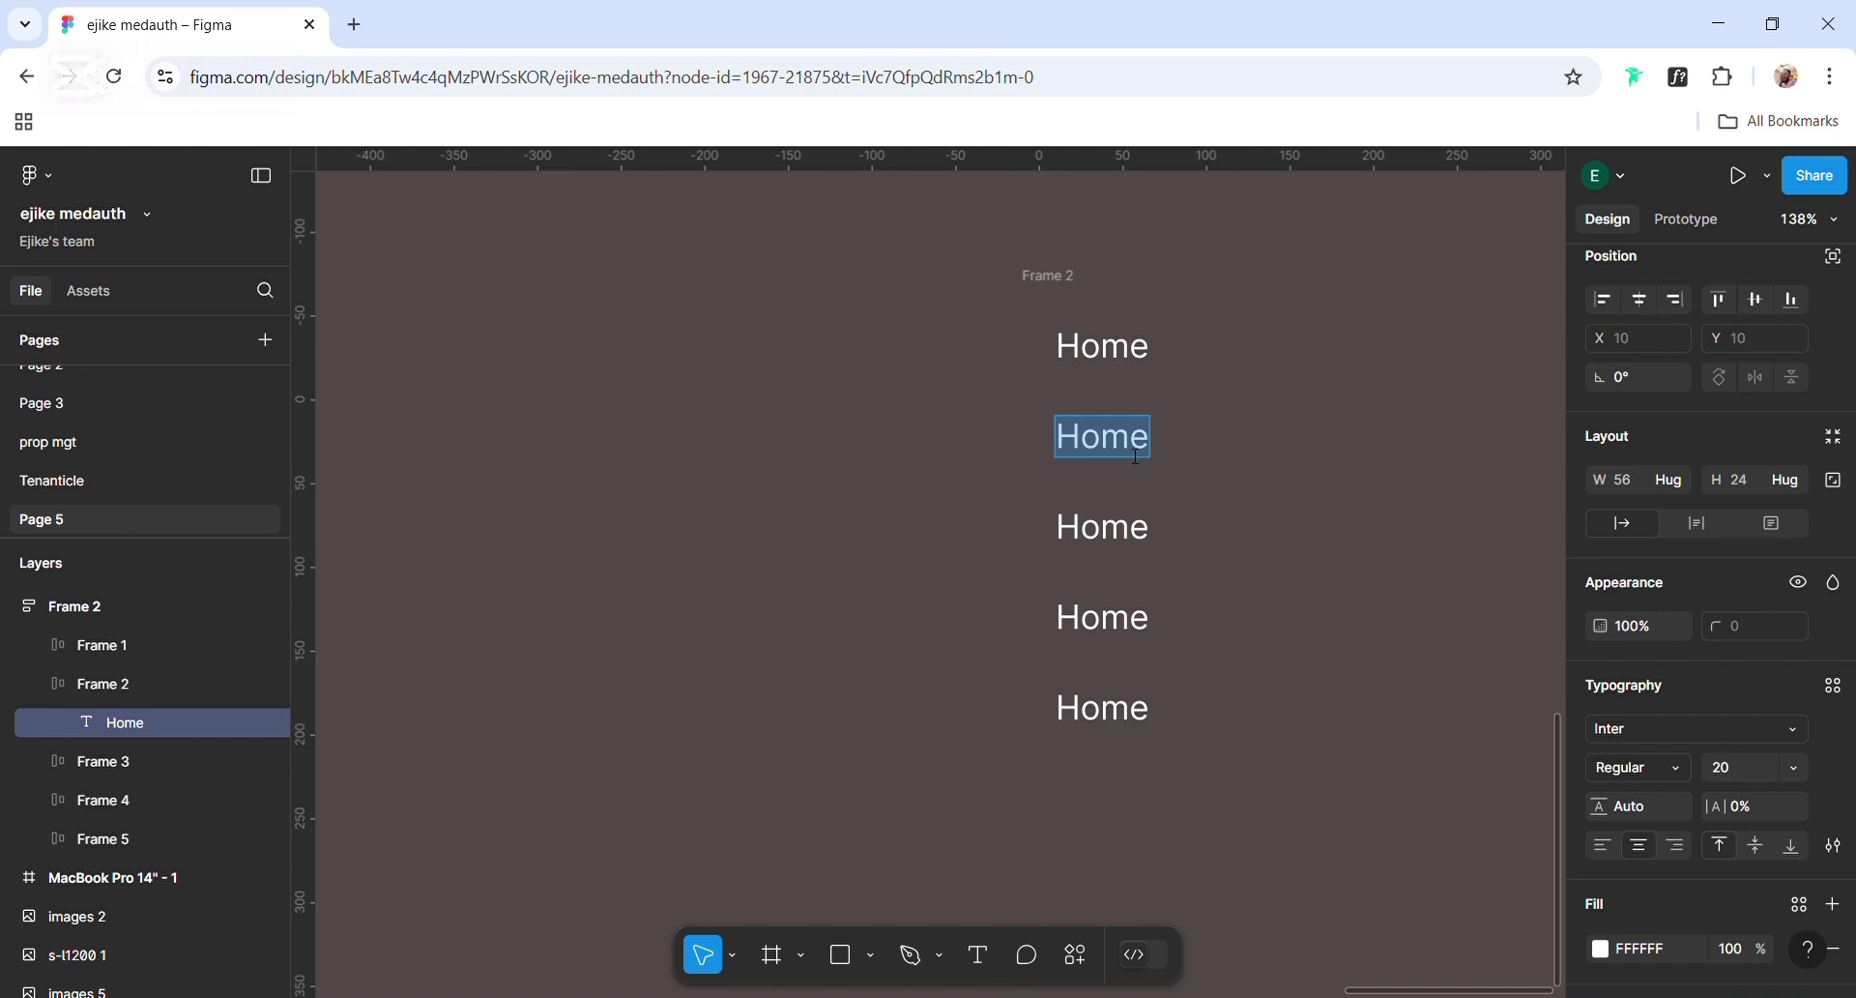
pyautogui.write('Categories')
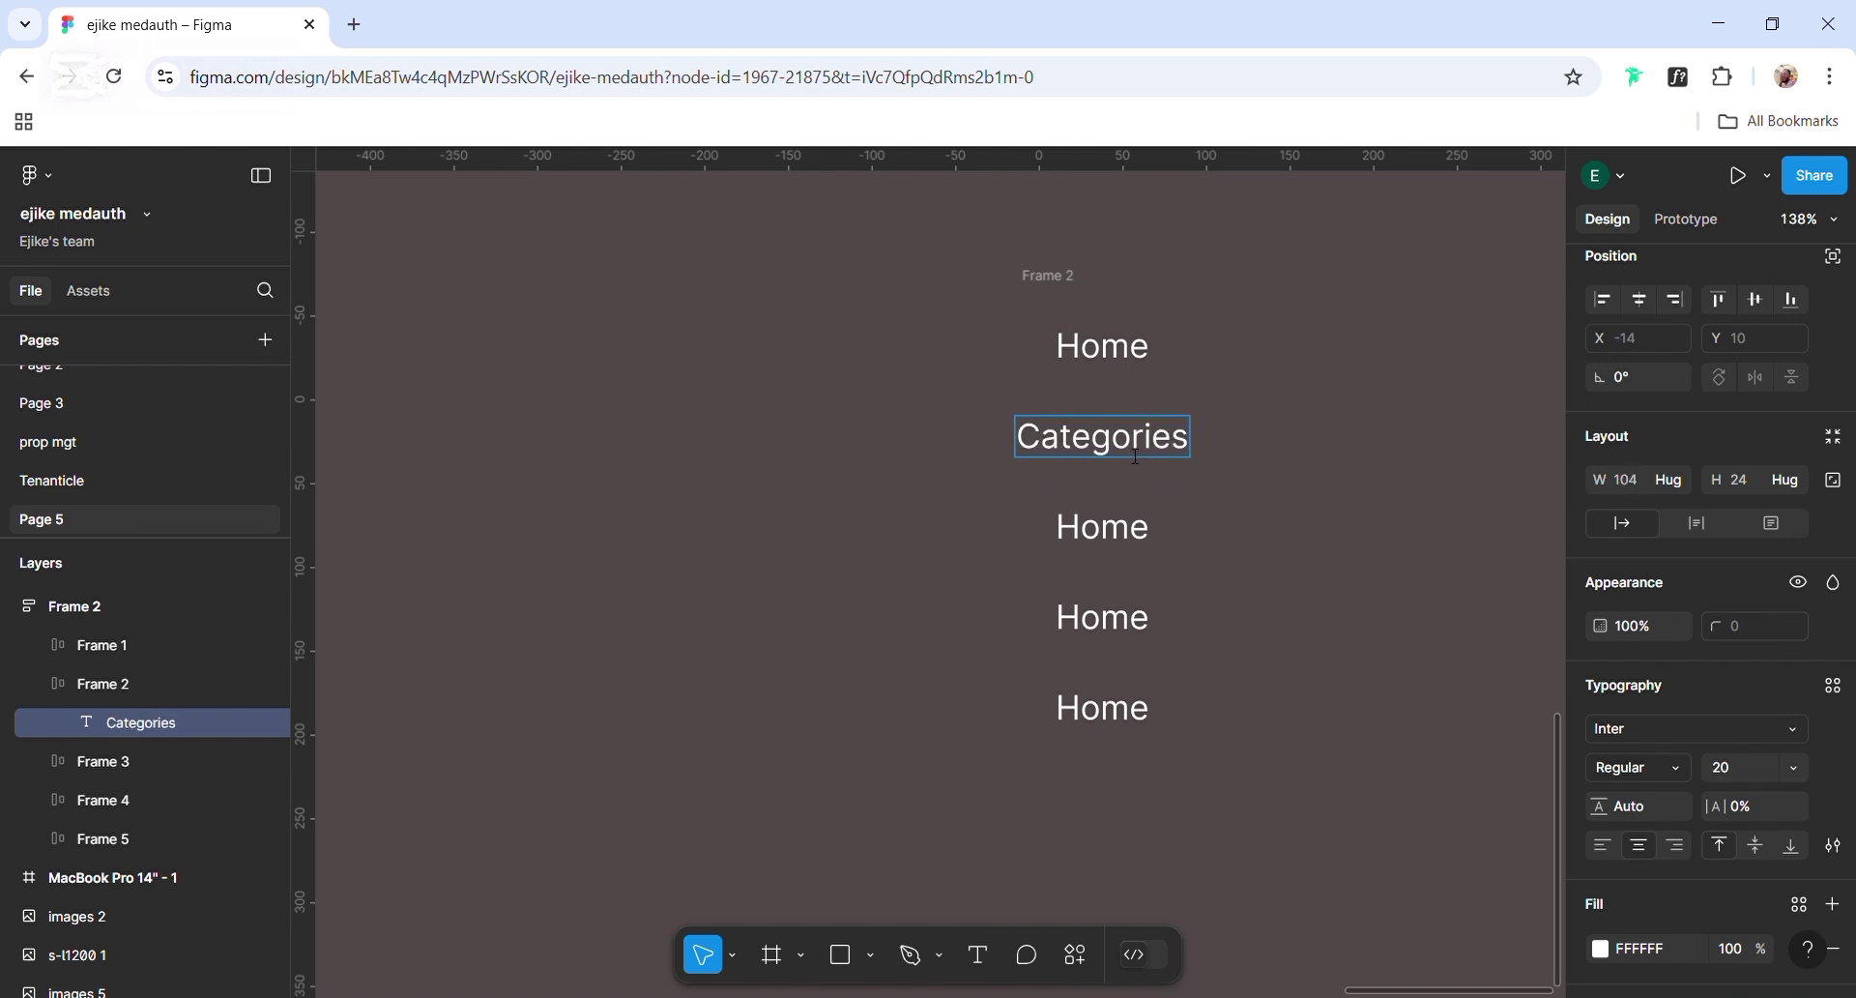
pyautogui.doubleClick(1125, 542)
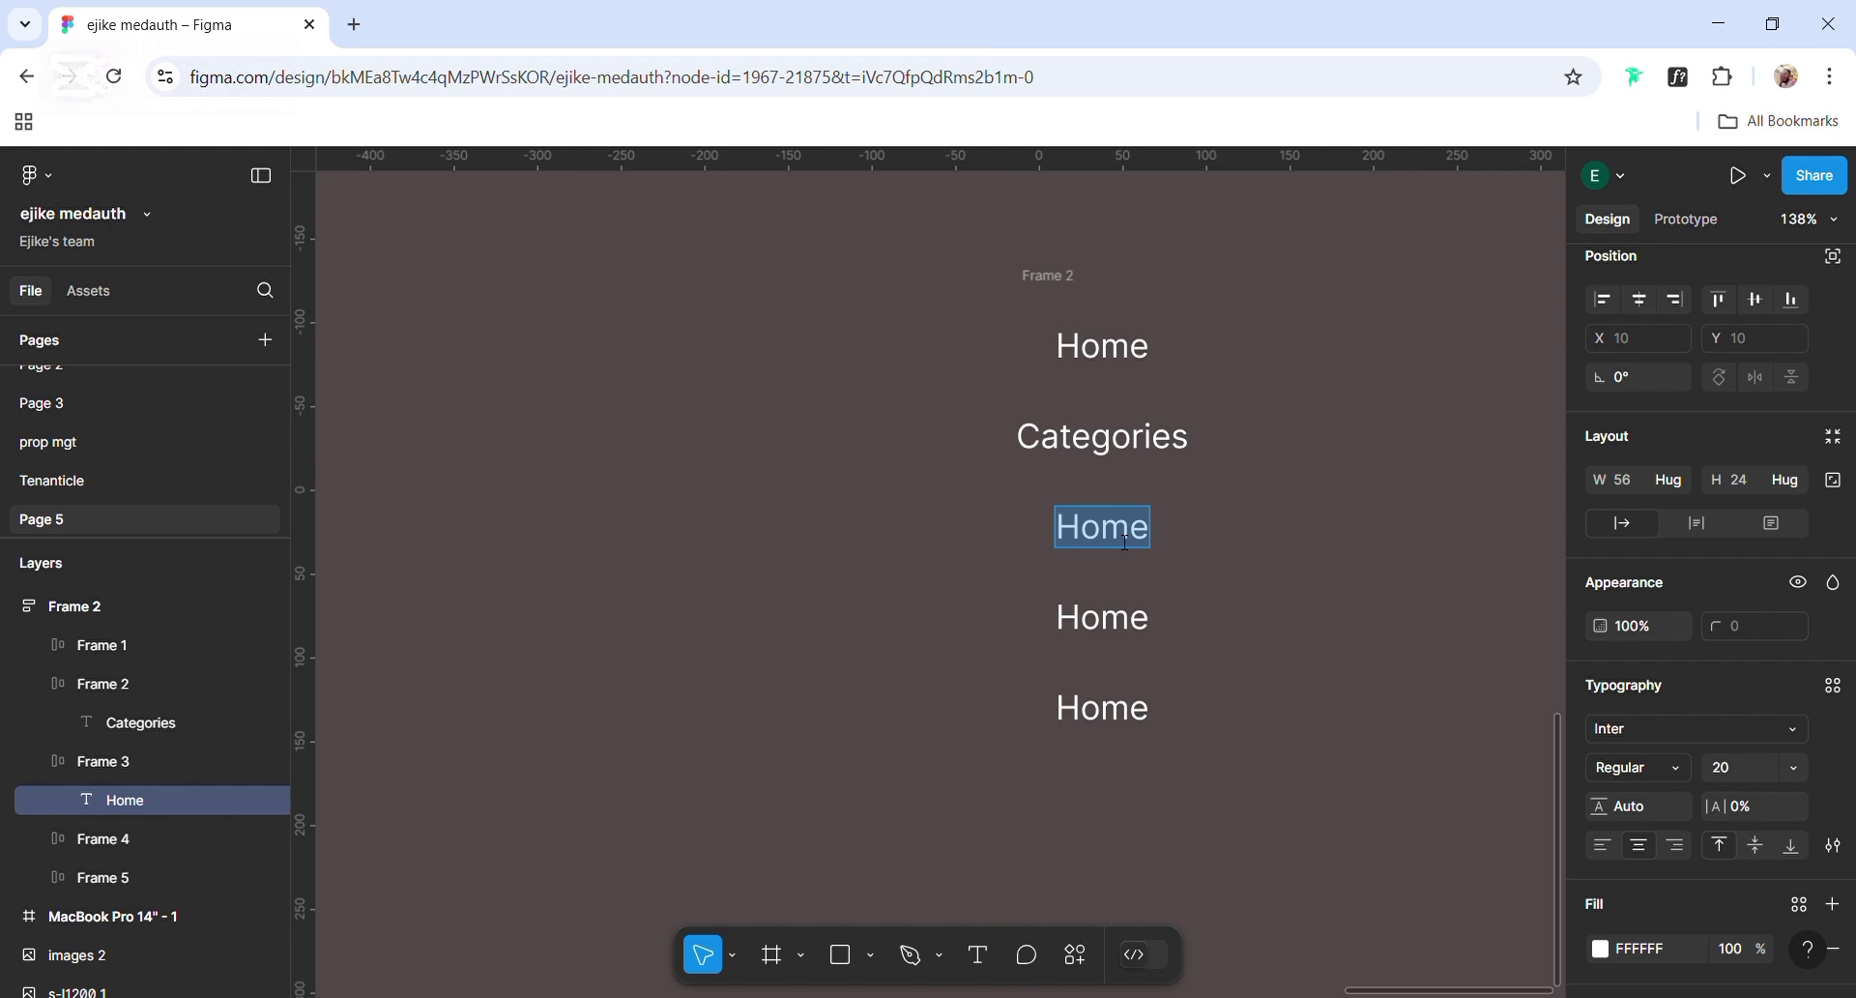
pyautogui.write('Pa')
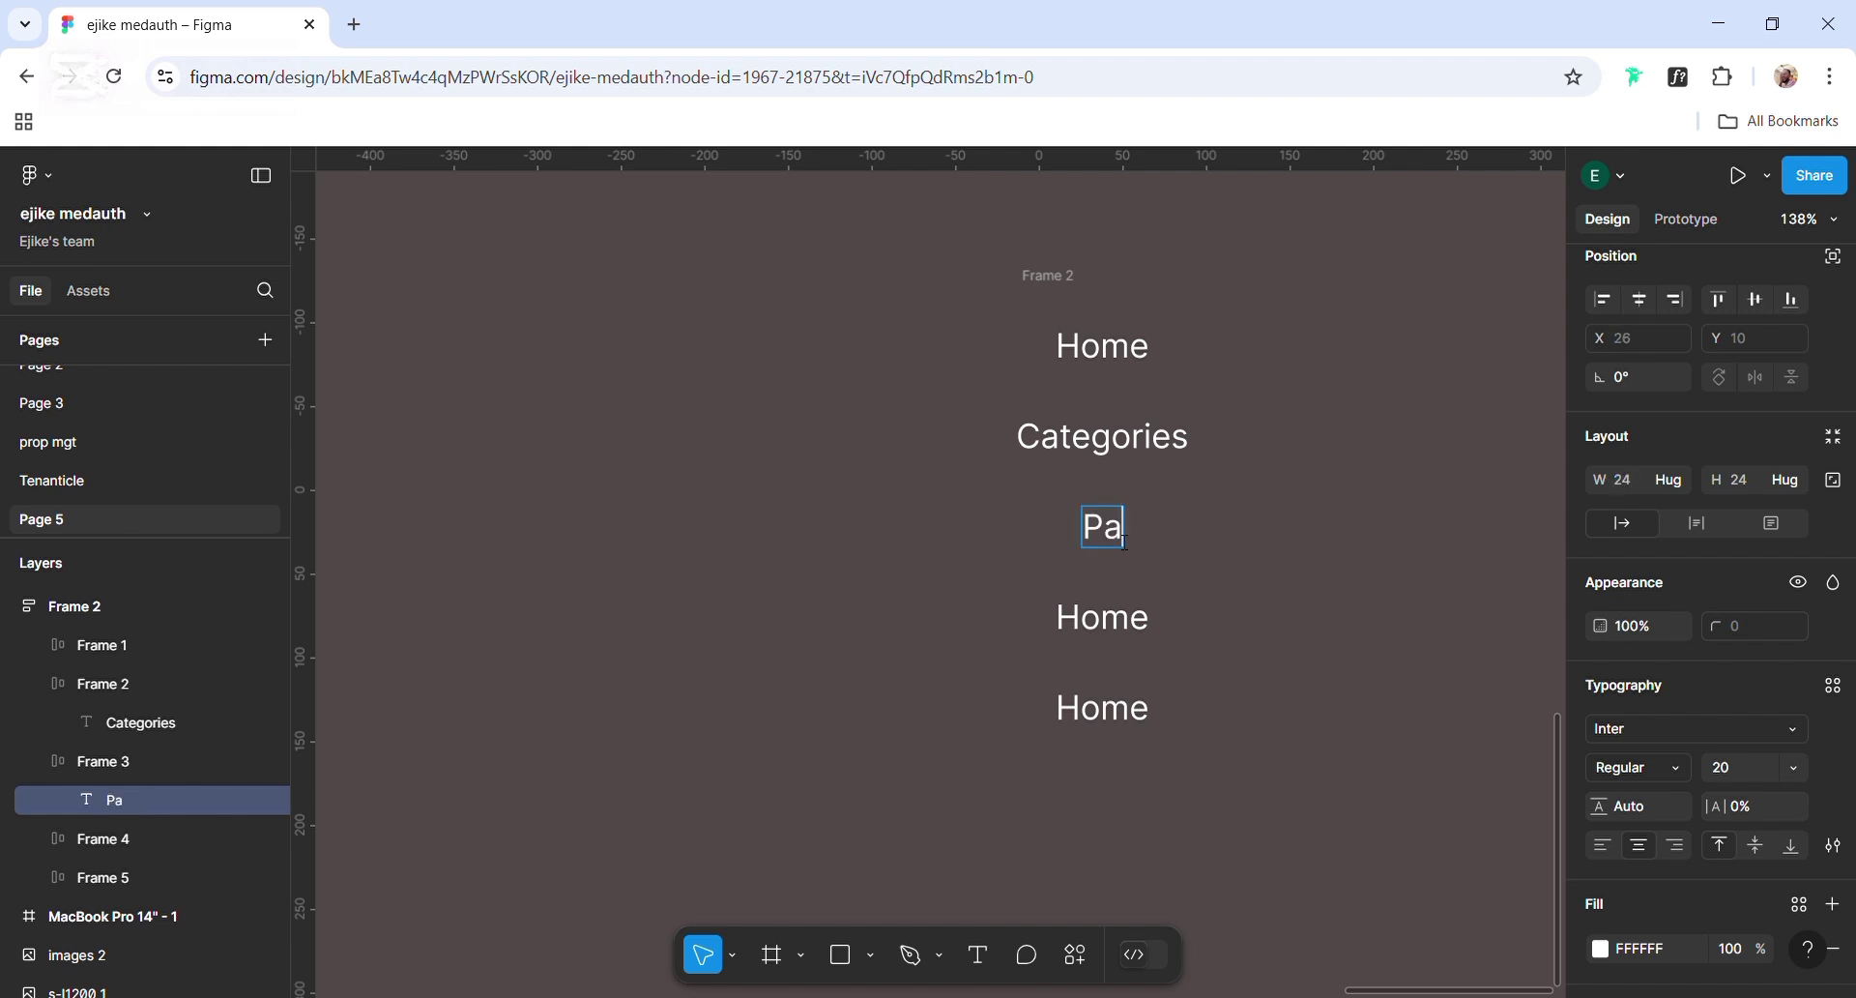
pyautogui.write('yment')
pyautogui.doubleClick(1151, 636)
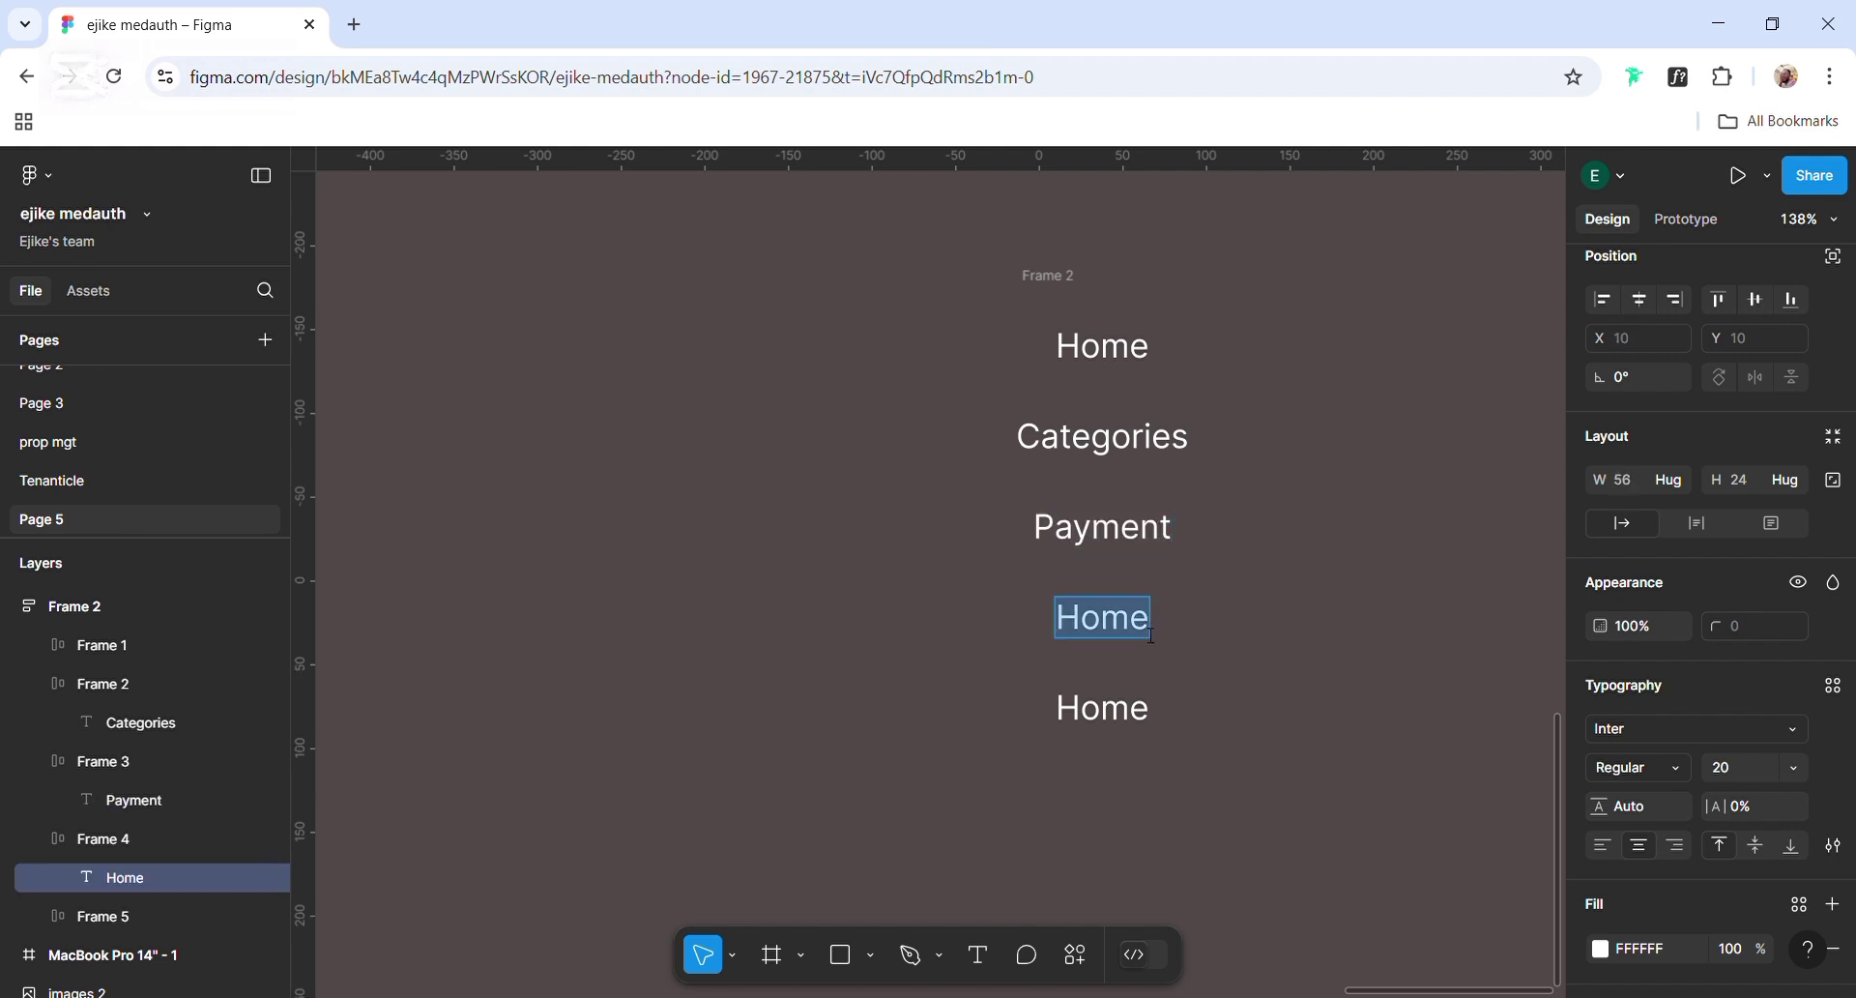
pyautogui.write('favo')
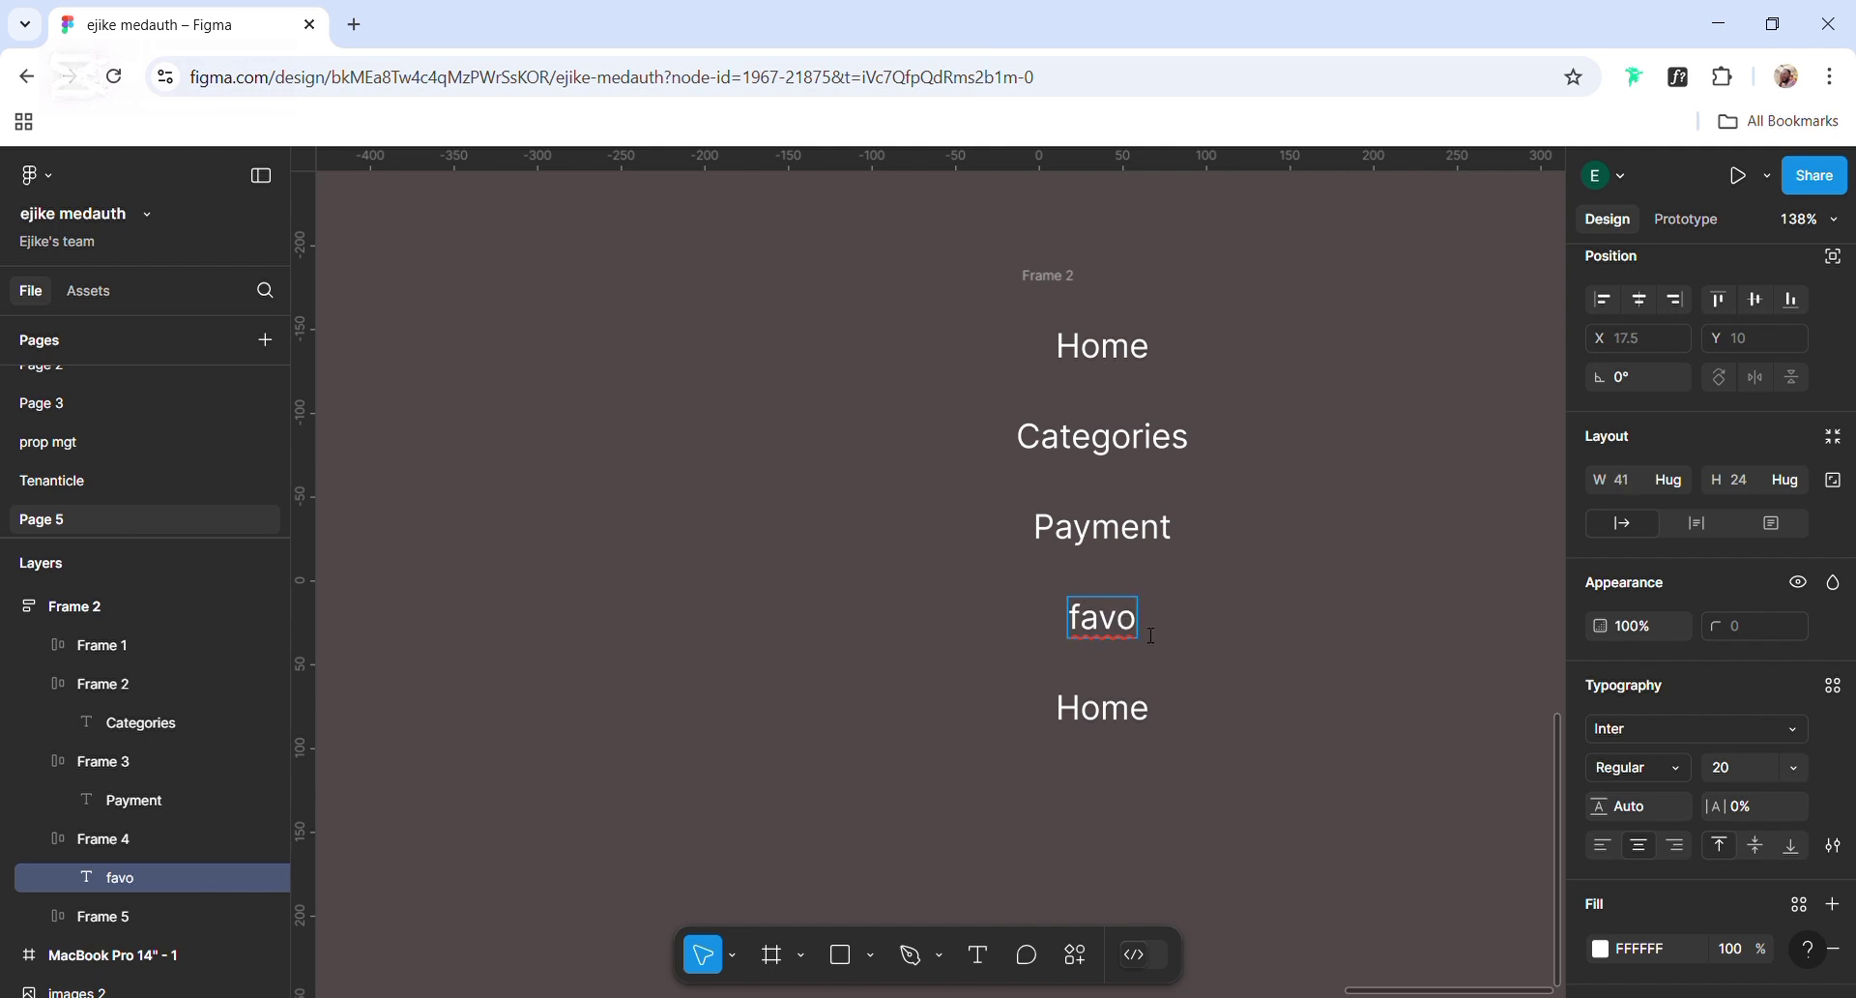
pyautogui.write('te')
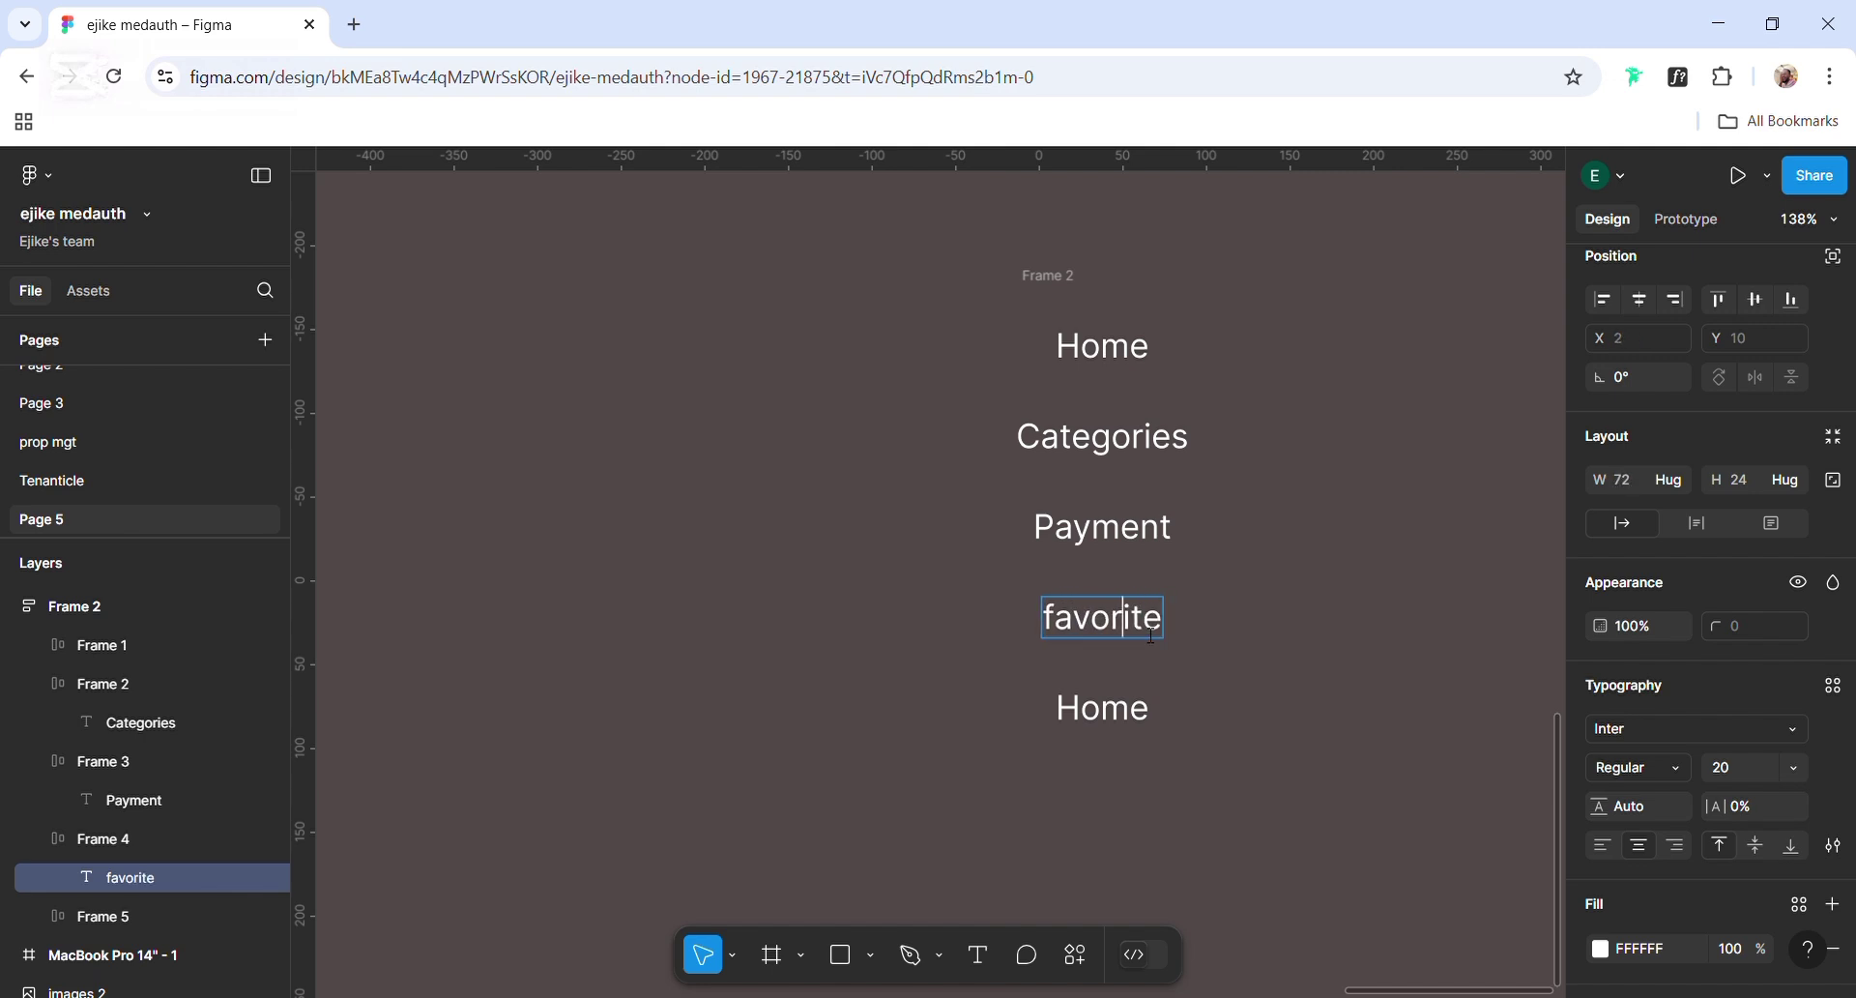
pyautogui.write('u')
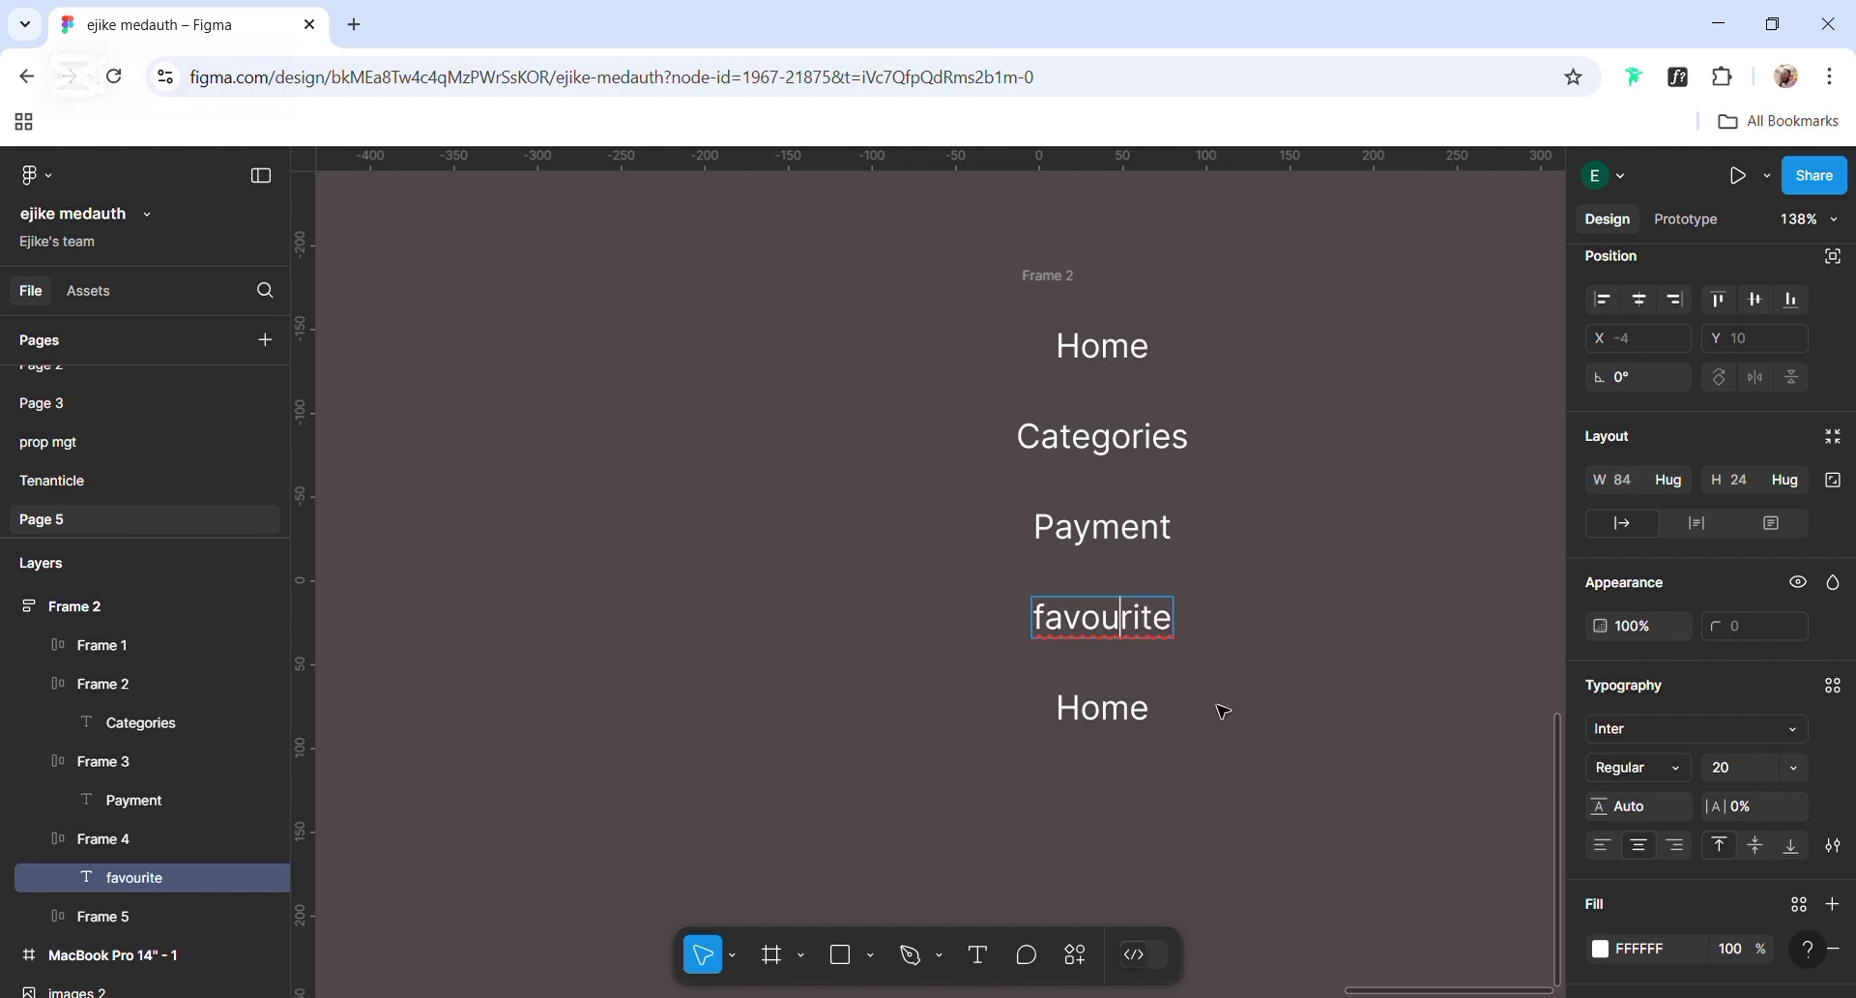
pyautogui.press('Escape')
pyautogui.click(1121, 732)
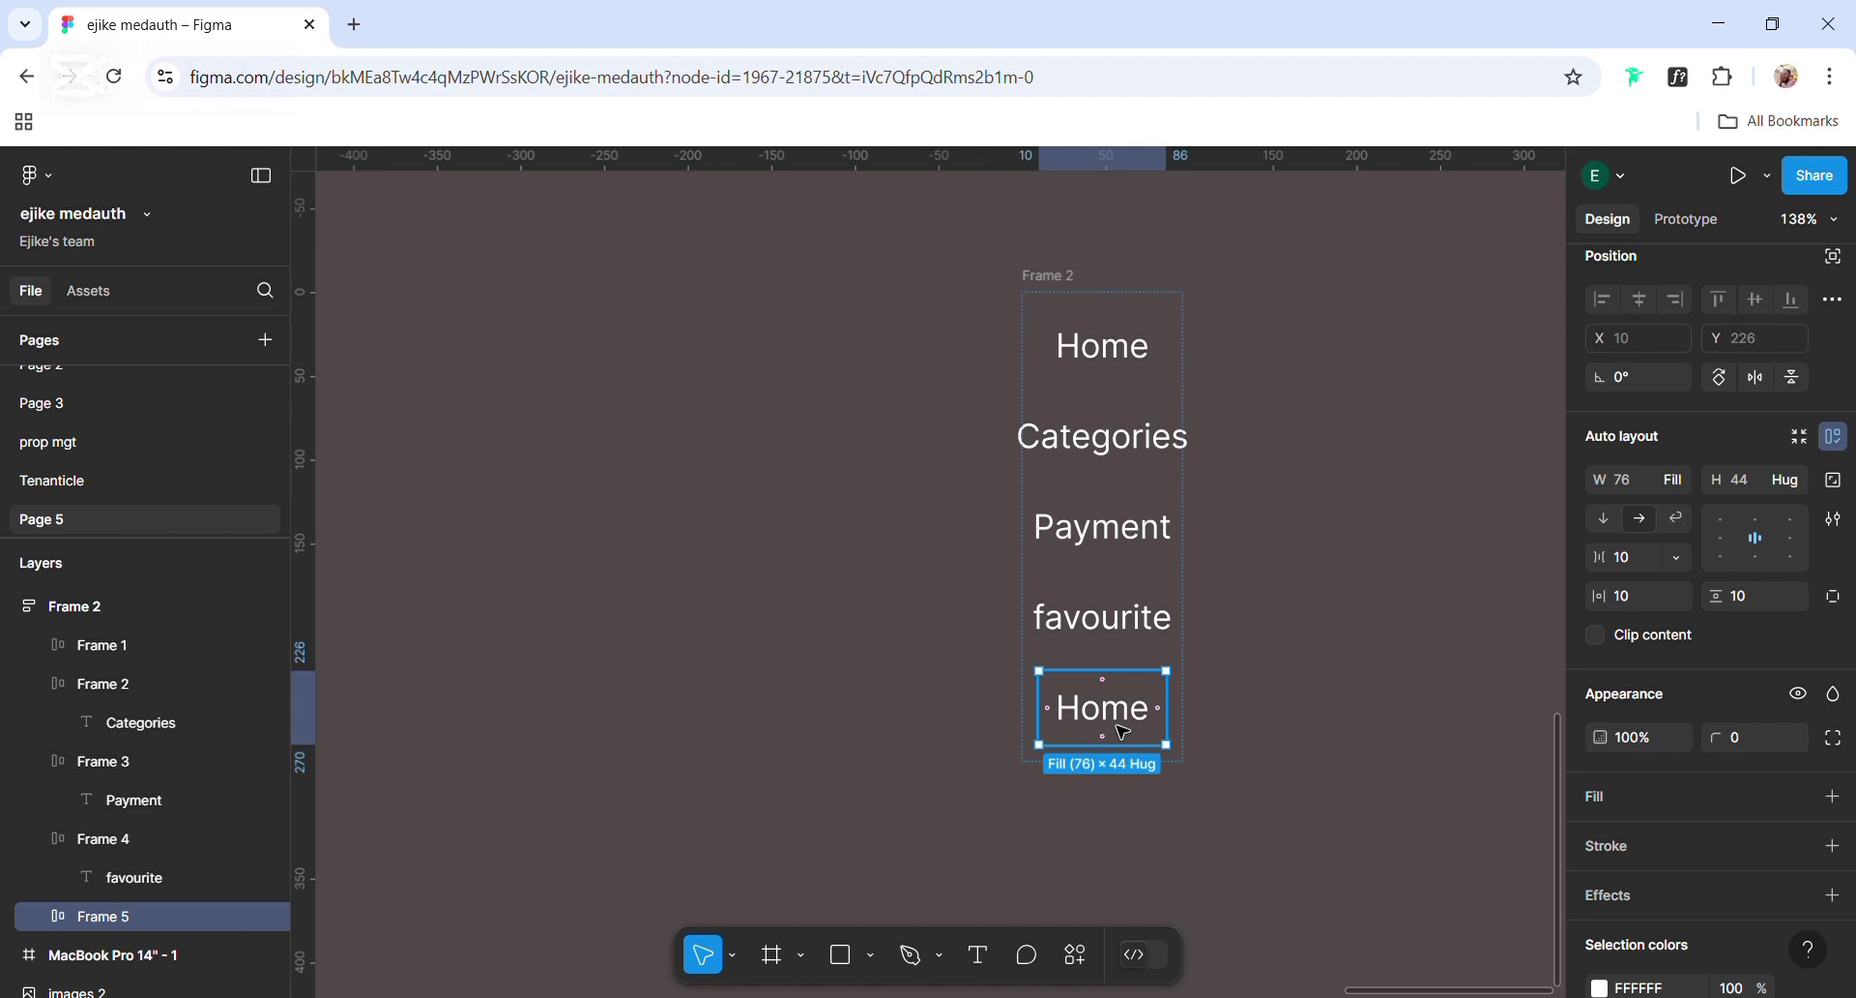
# Detach the last Home item and make the menu a horizontal row about 679 px wide.
pyautogui.moveTo(1133, 727); pyautogui.dragTo(1344, 824)
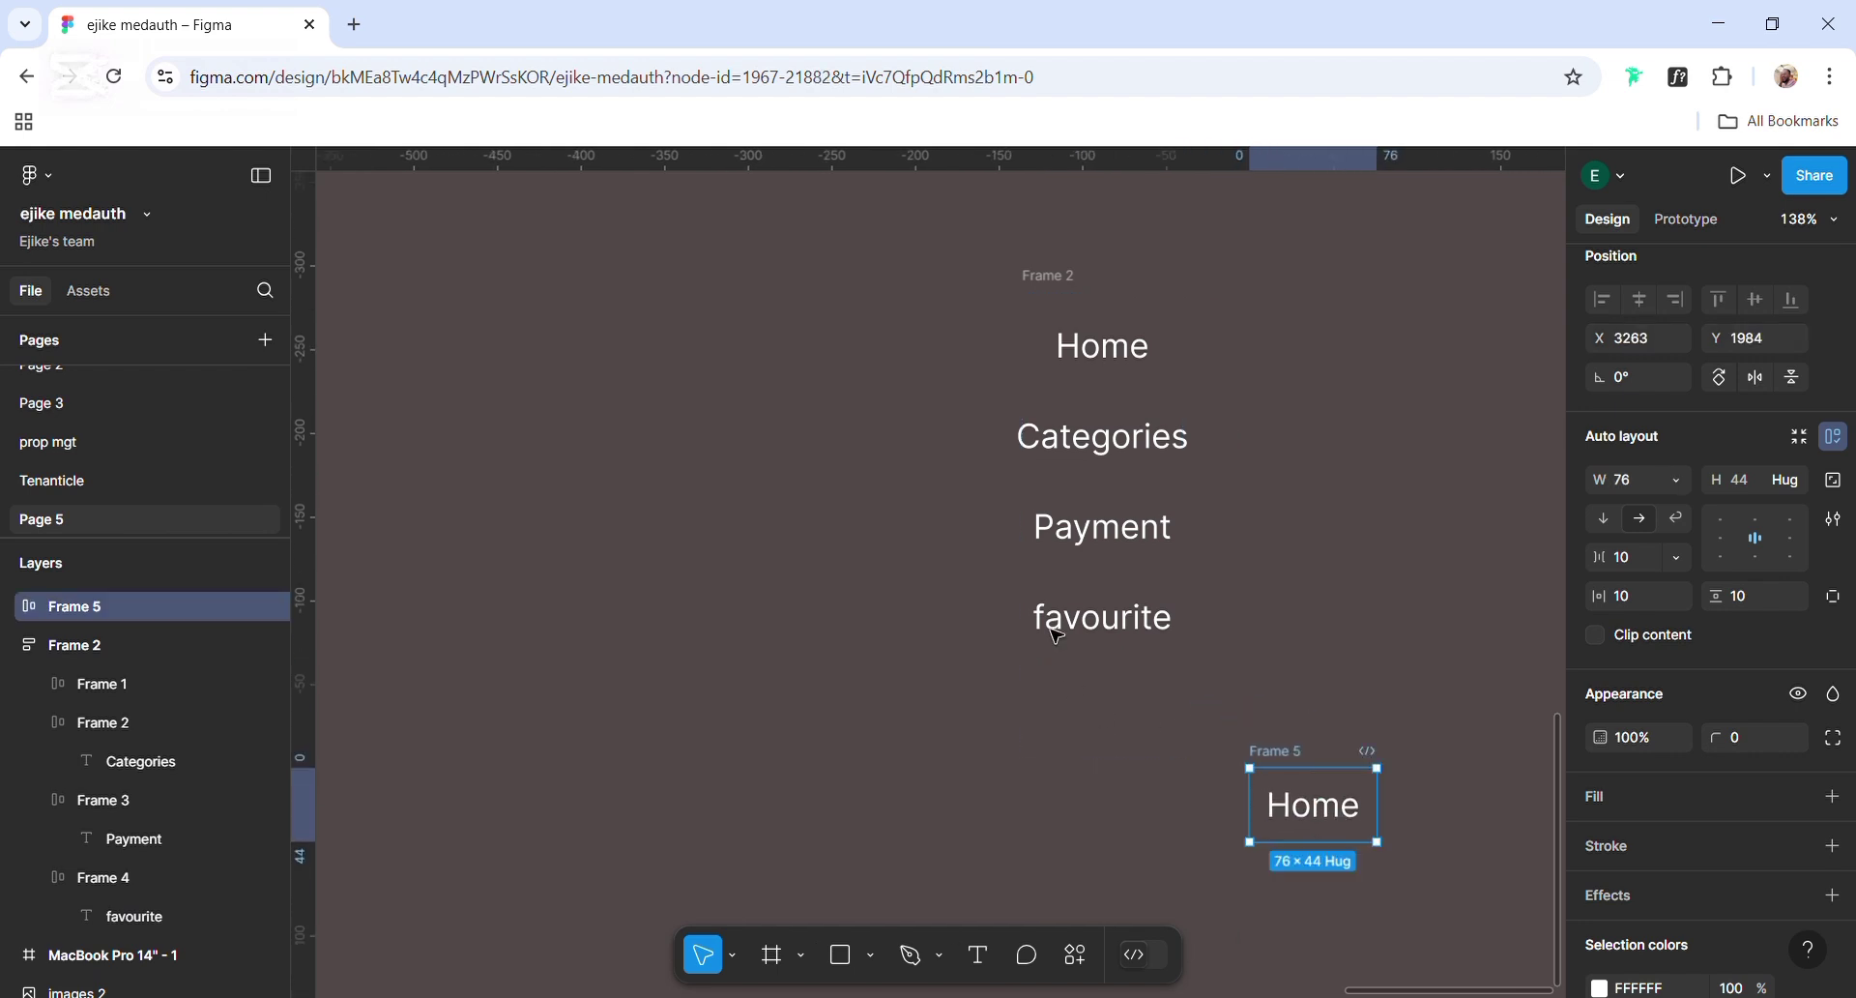
pyautogui.click(1047, 274)
pyautogui.click(1640, 521)
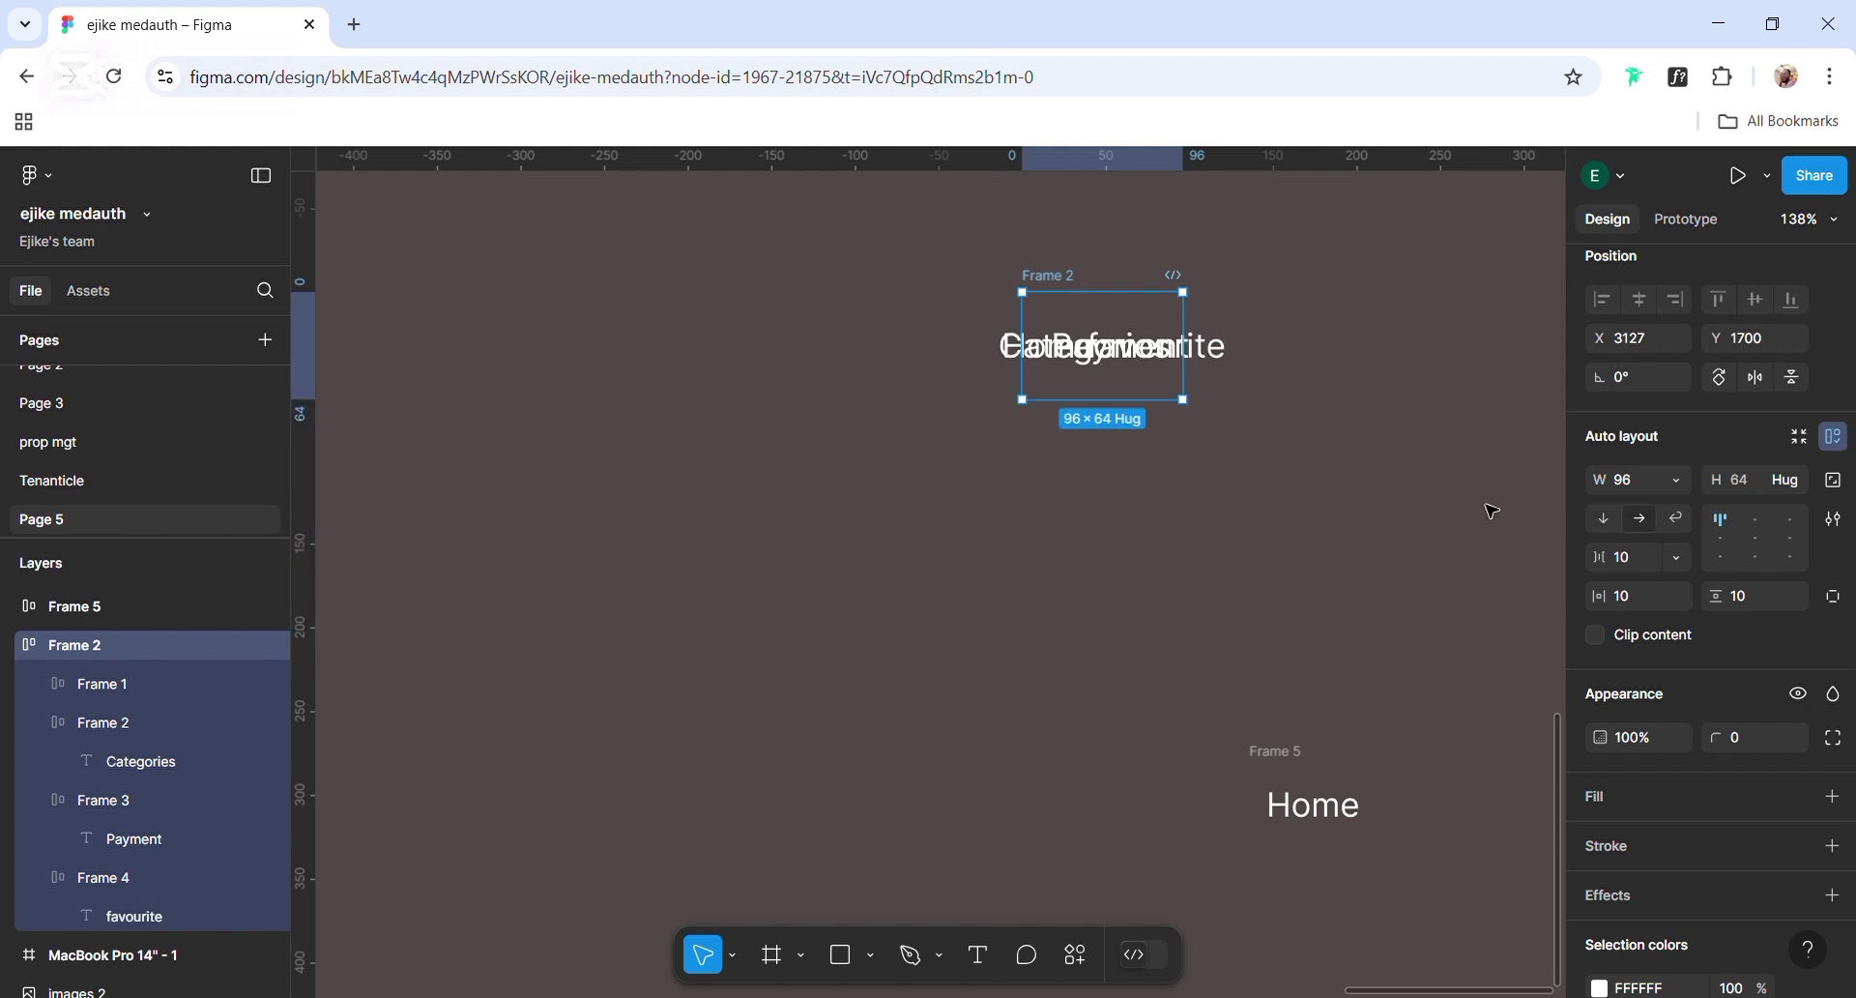
pyautogui.moveTo(1194, 360); pyautogui.dragTo(1281, 498)
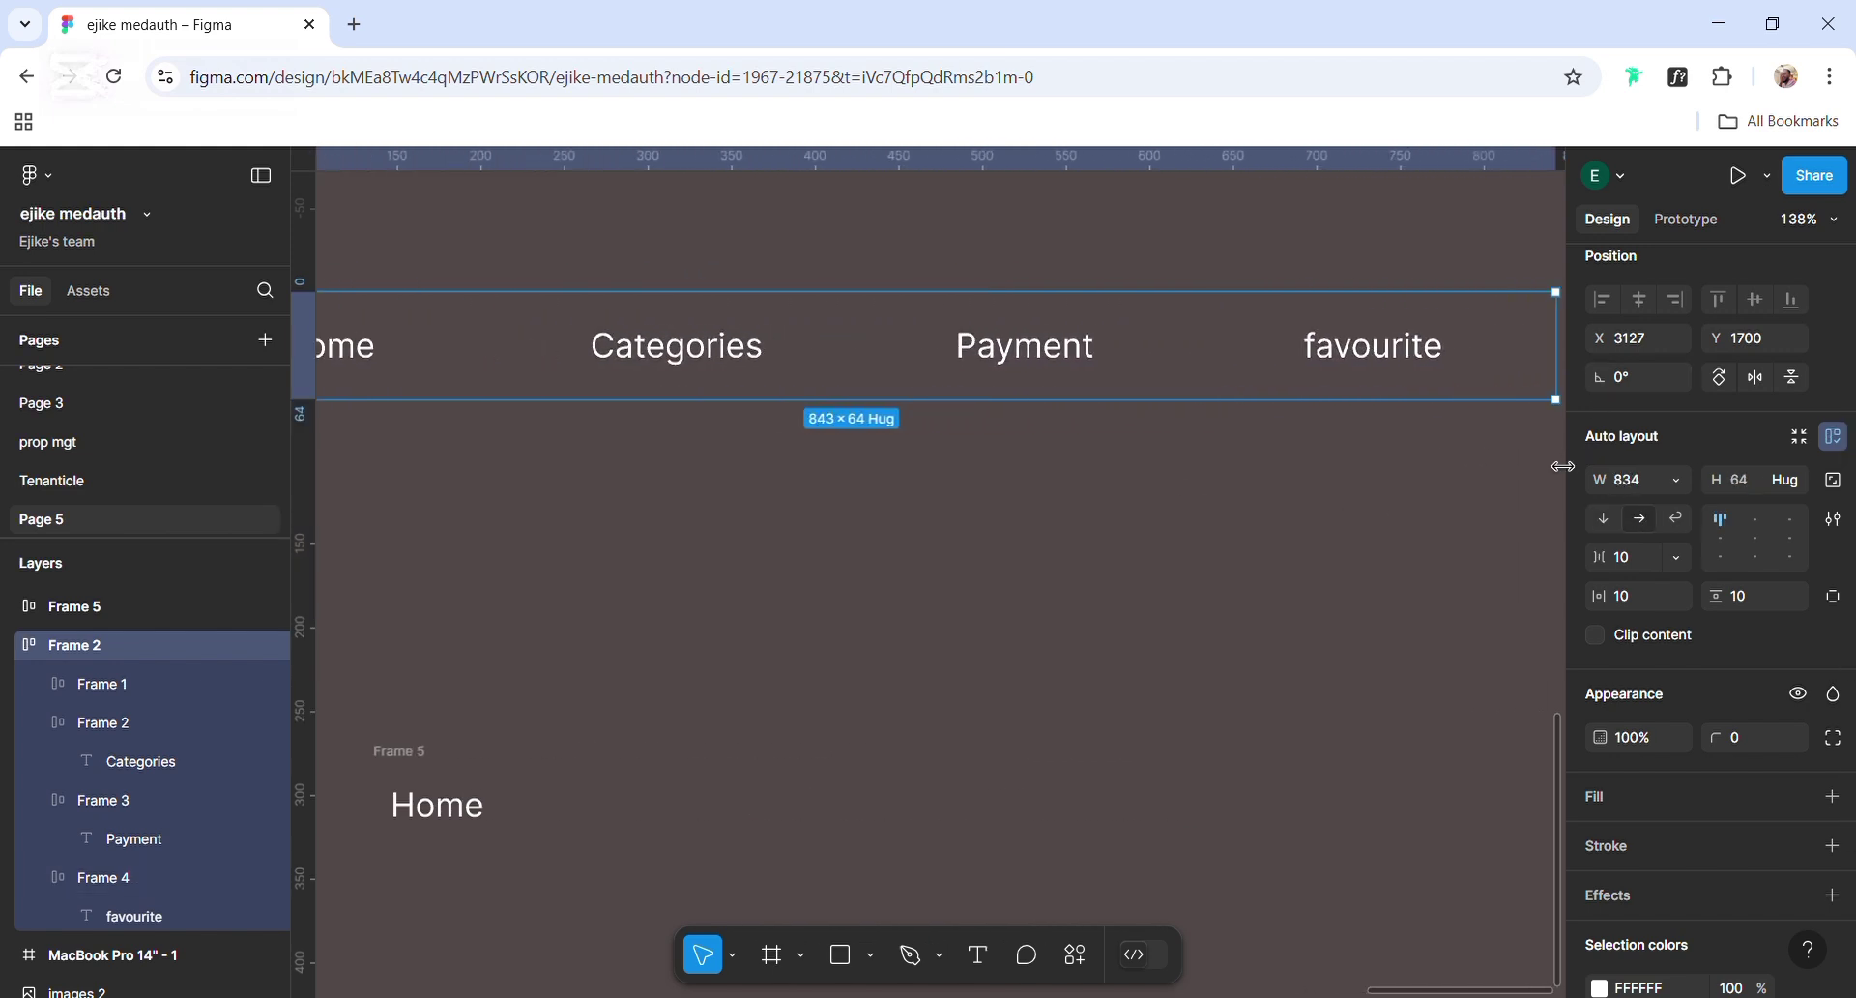
pyautogui.scroll(-5, 1160, 520)
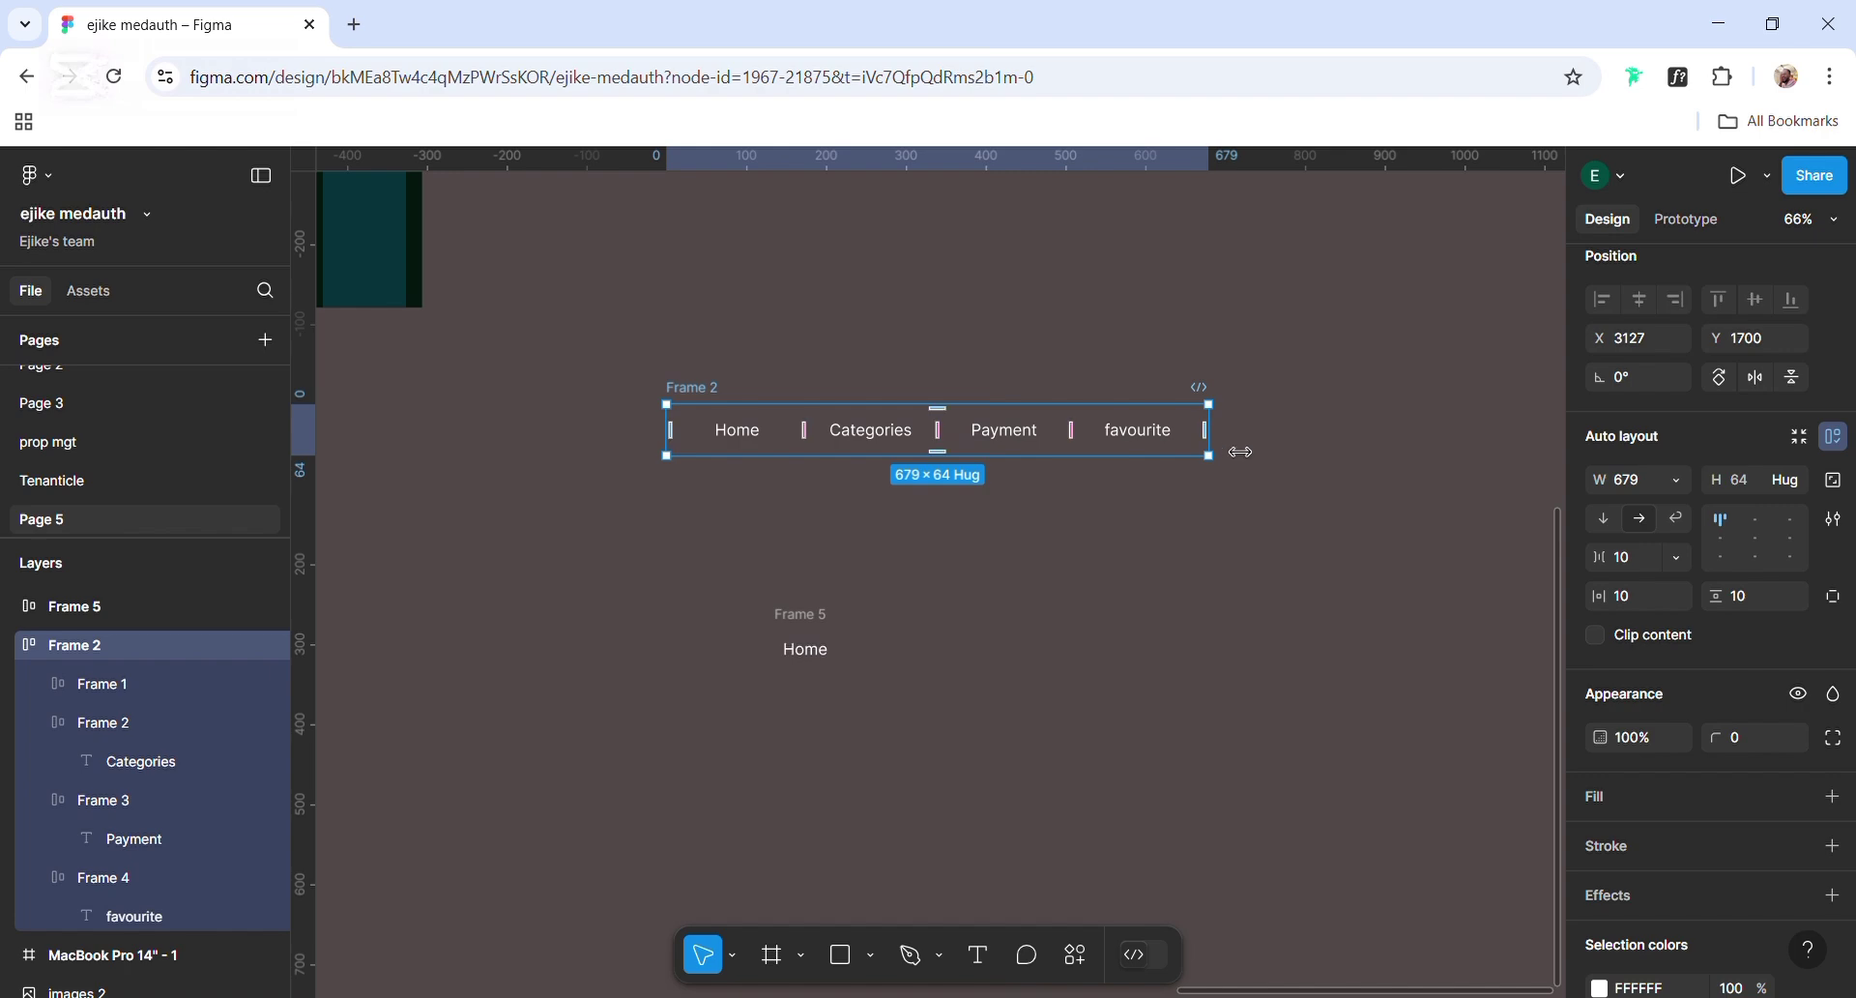
pyautogui.moveTo(1240, 451); pyautogui.dragTo(1294, 451)
pyautogui.click(818, 646)
pyautogui.write('Buy now')
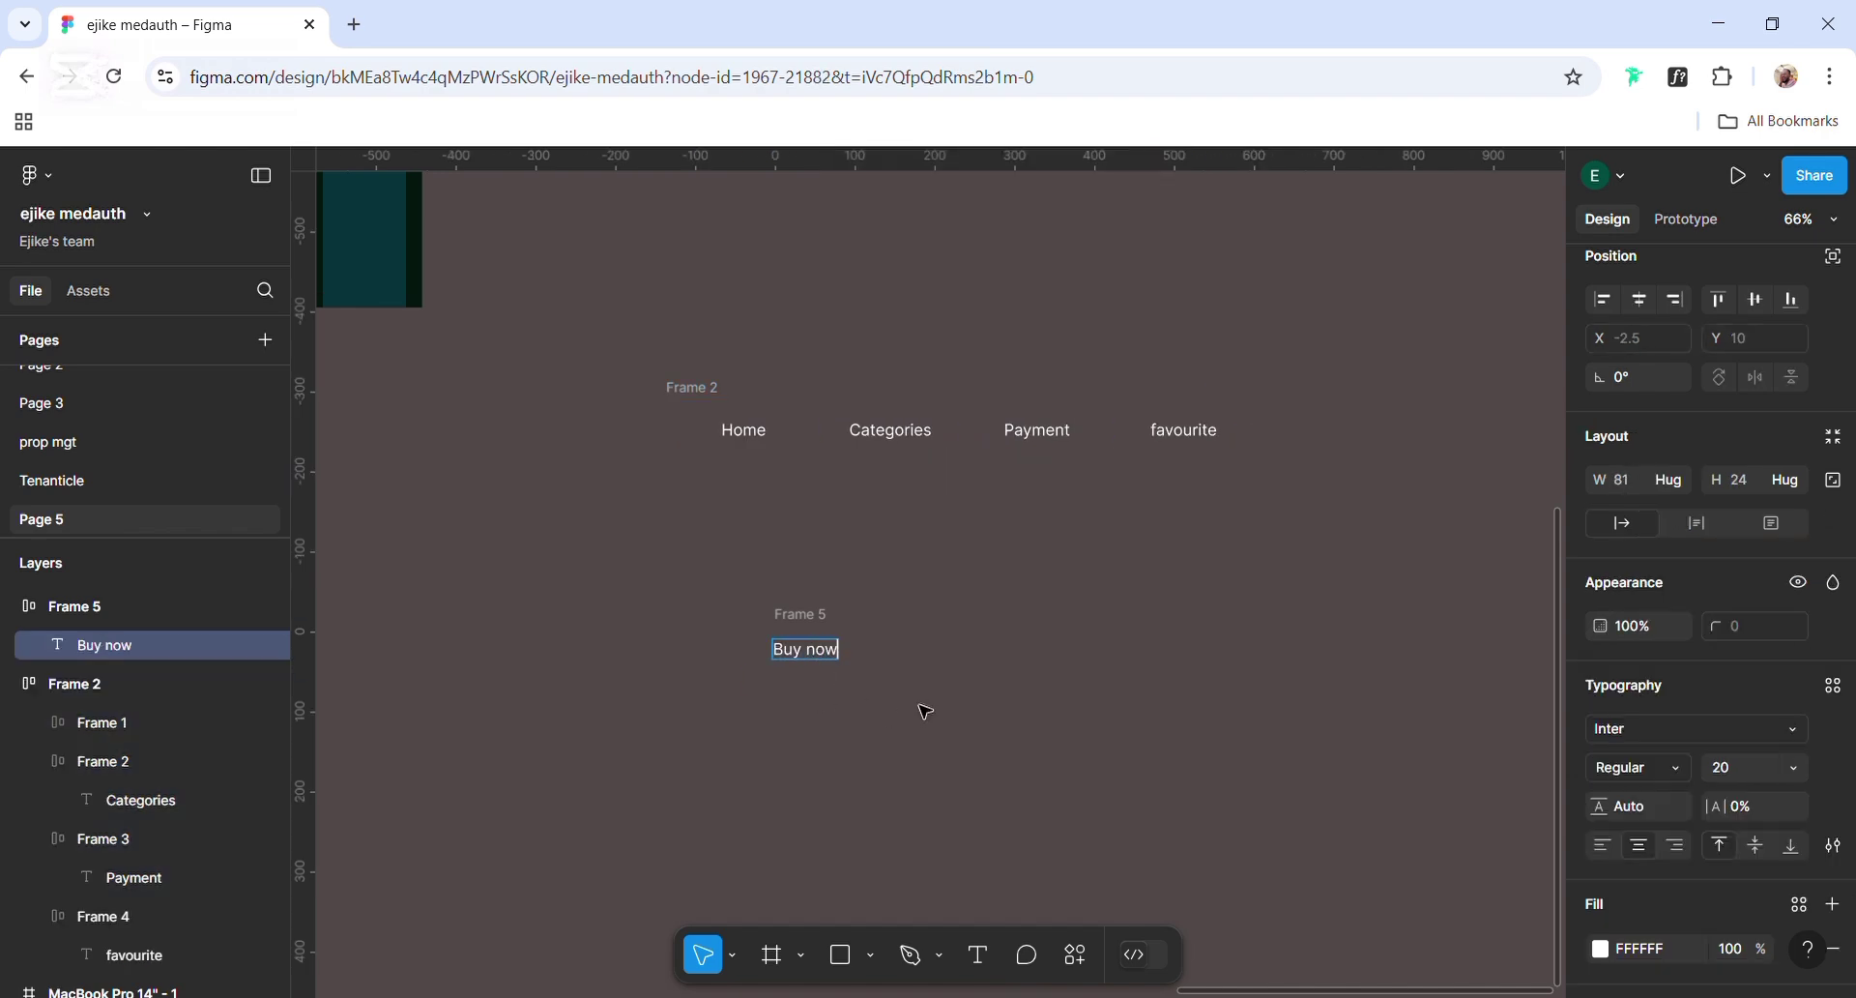
# Widen the Buy now button to 143 px.
pyautogui.click(925, 711)
pyautogui.click(800, 614)
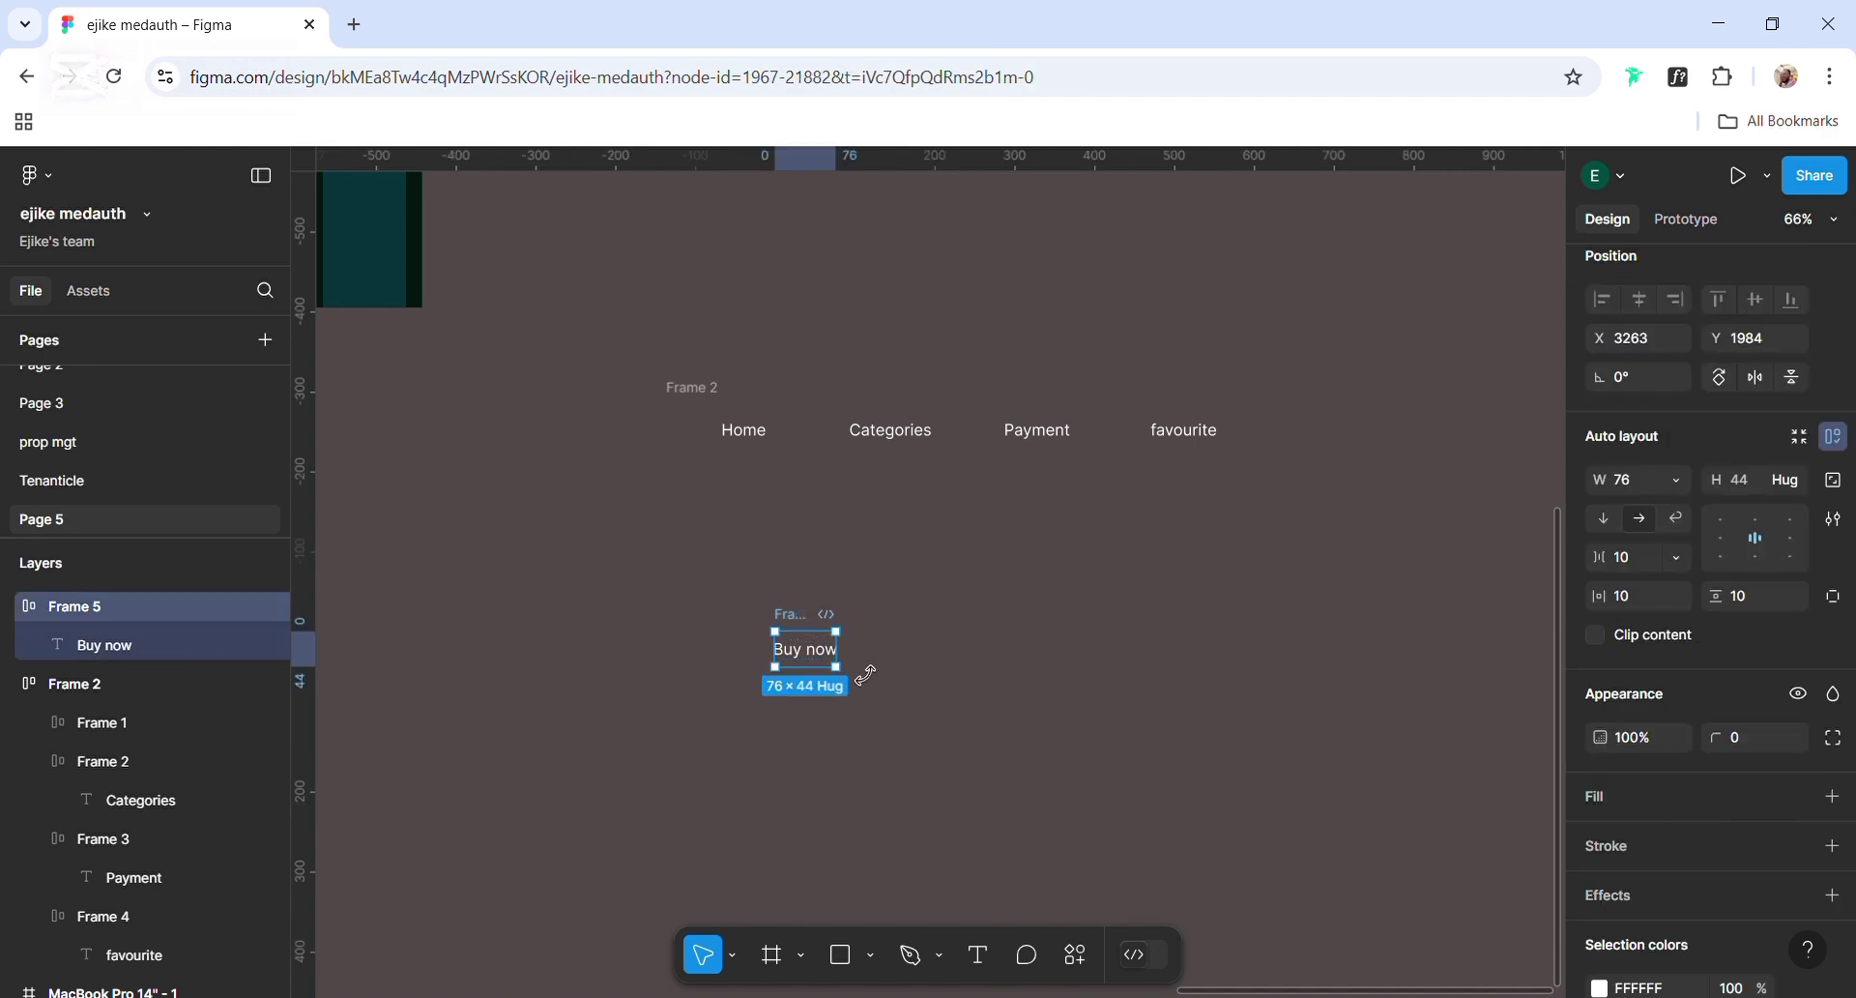
pyautogui.moveTo(854, 650); pyautogui.dragTo(910, 677)
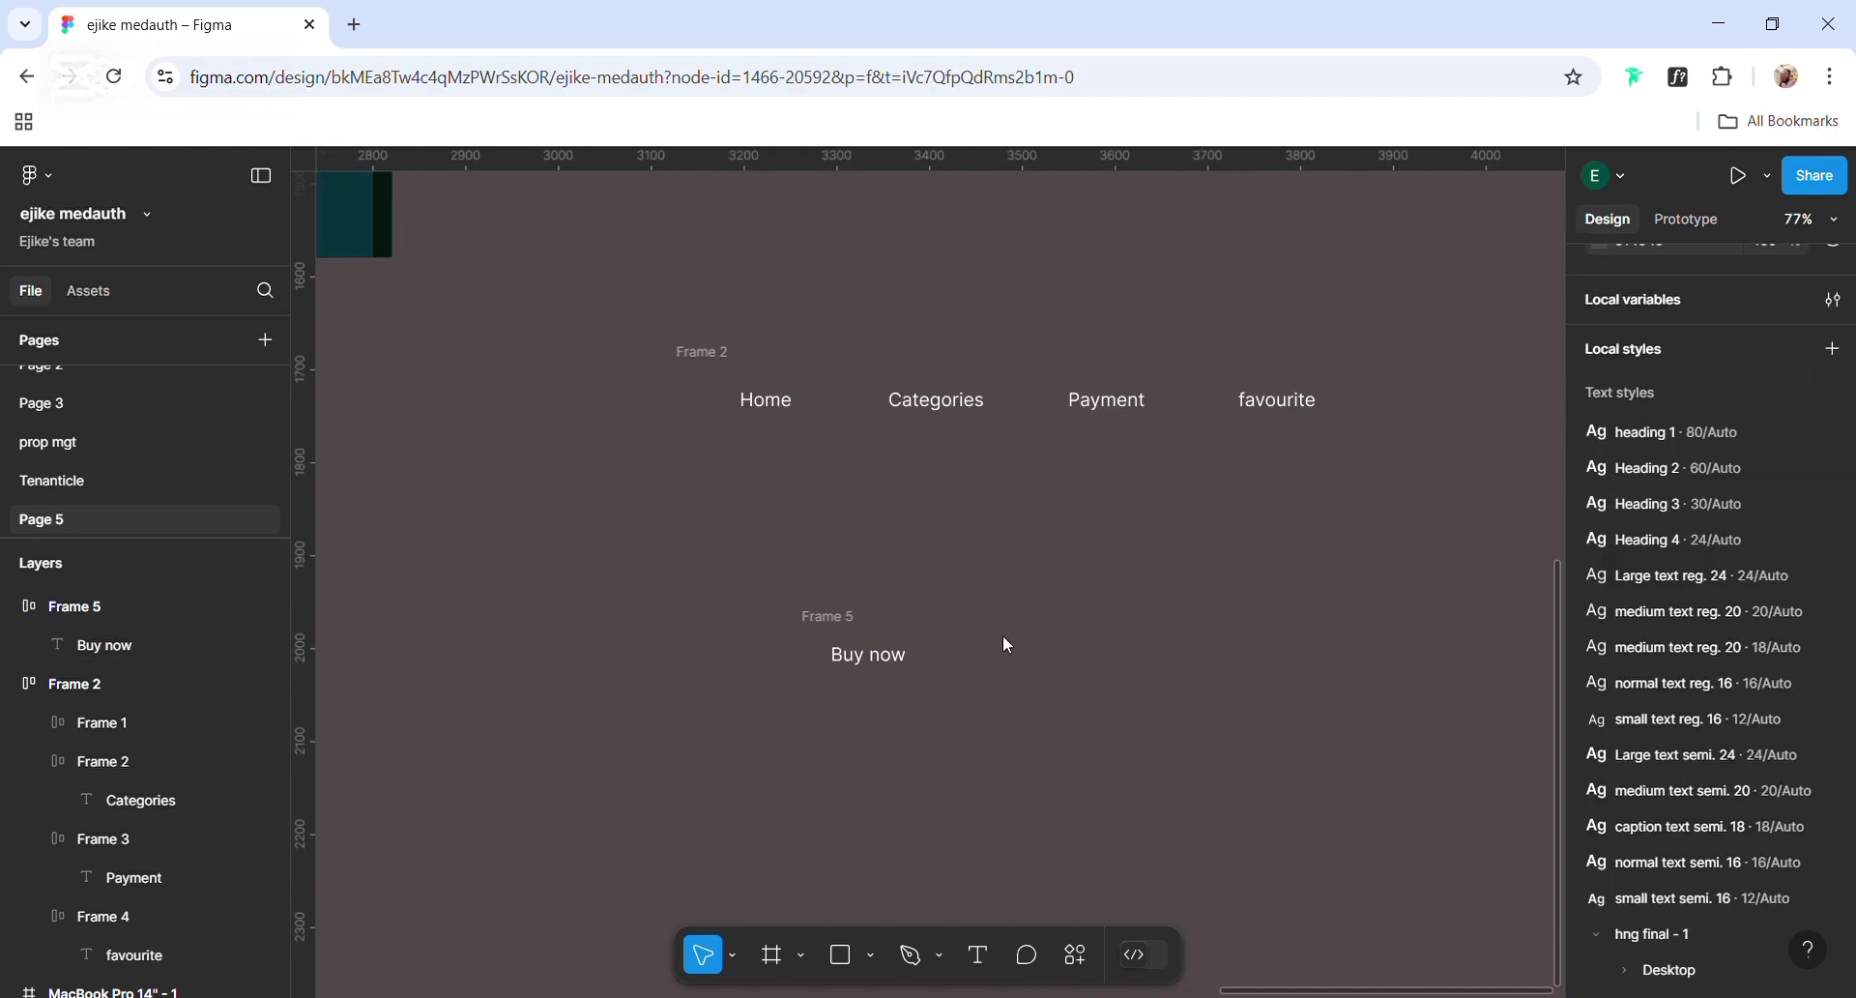
pyautogui.click(865, 617)
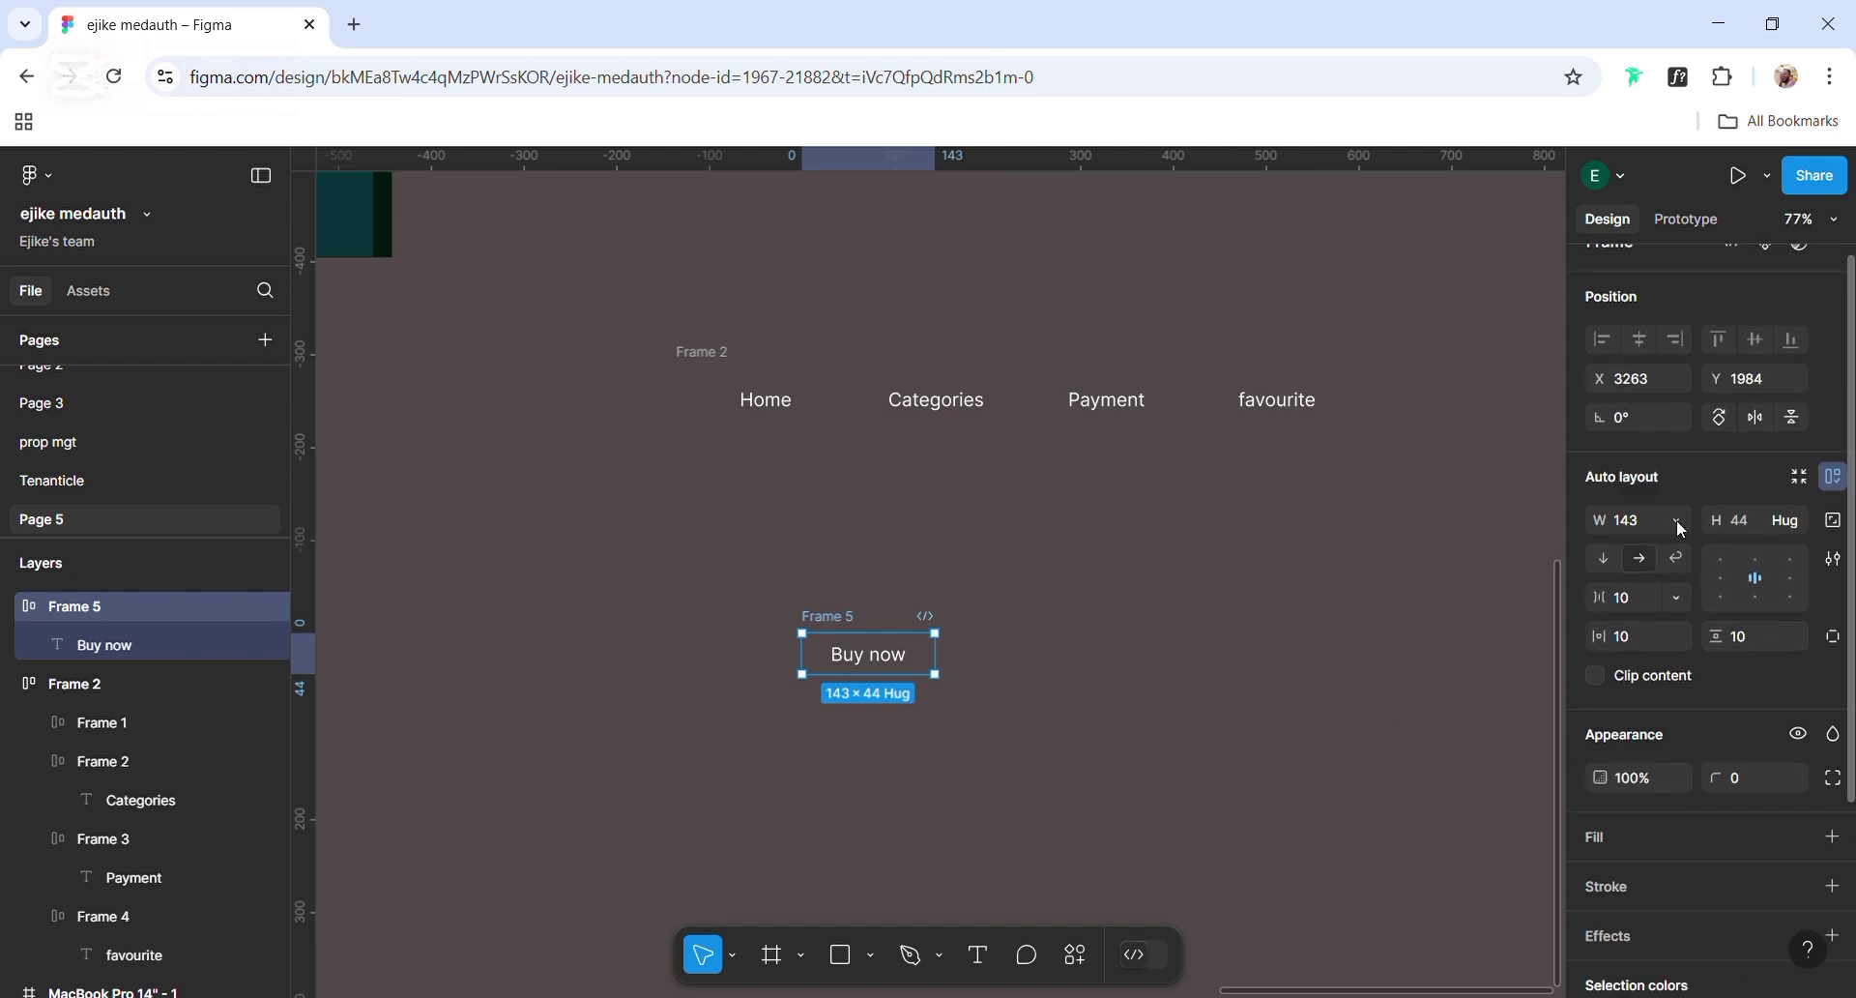
# Give the Buy now button a green 3A774E fill.
pyautogui.scroll(-3, 1702, 580)
pyautogui.click(1834, 611)
pyautogui.click(1600, 656)
pyautogui.click(1423, 708)
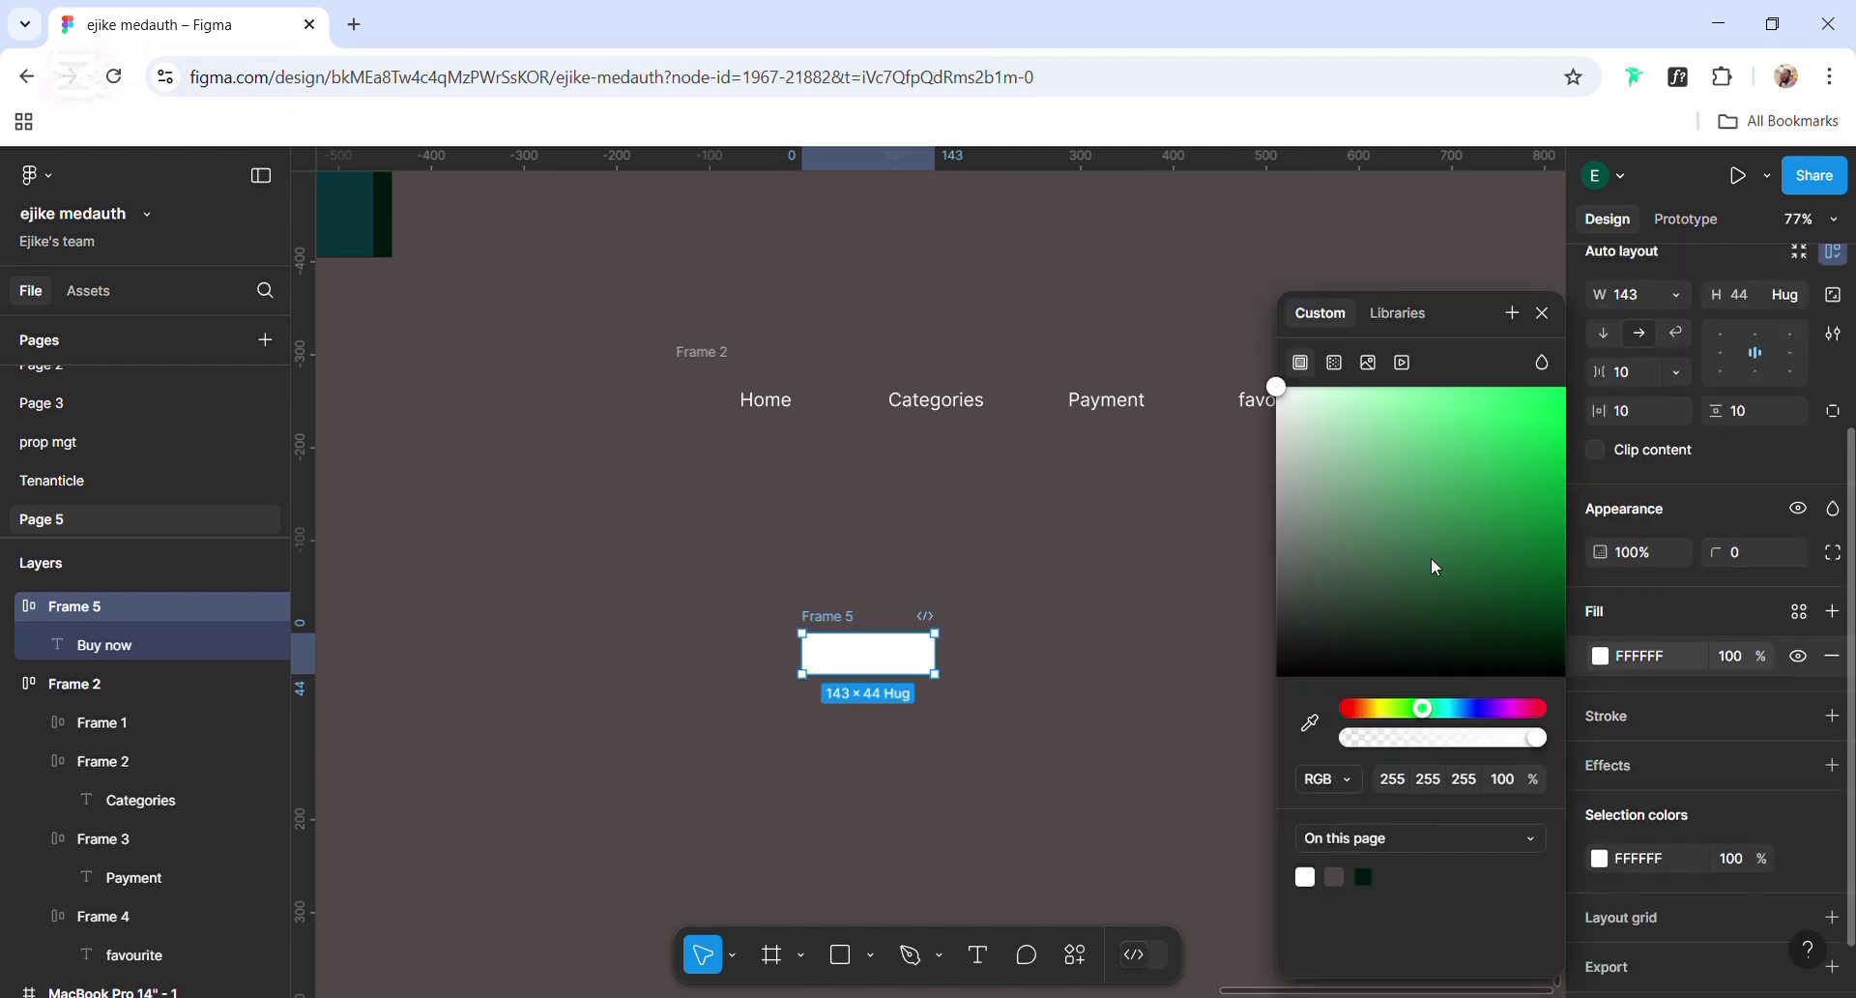
pyautogui.click(1392, 546)
pyautogui.moveTo(1392, 546); pyautogui.dragTo(1406, 536)
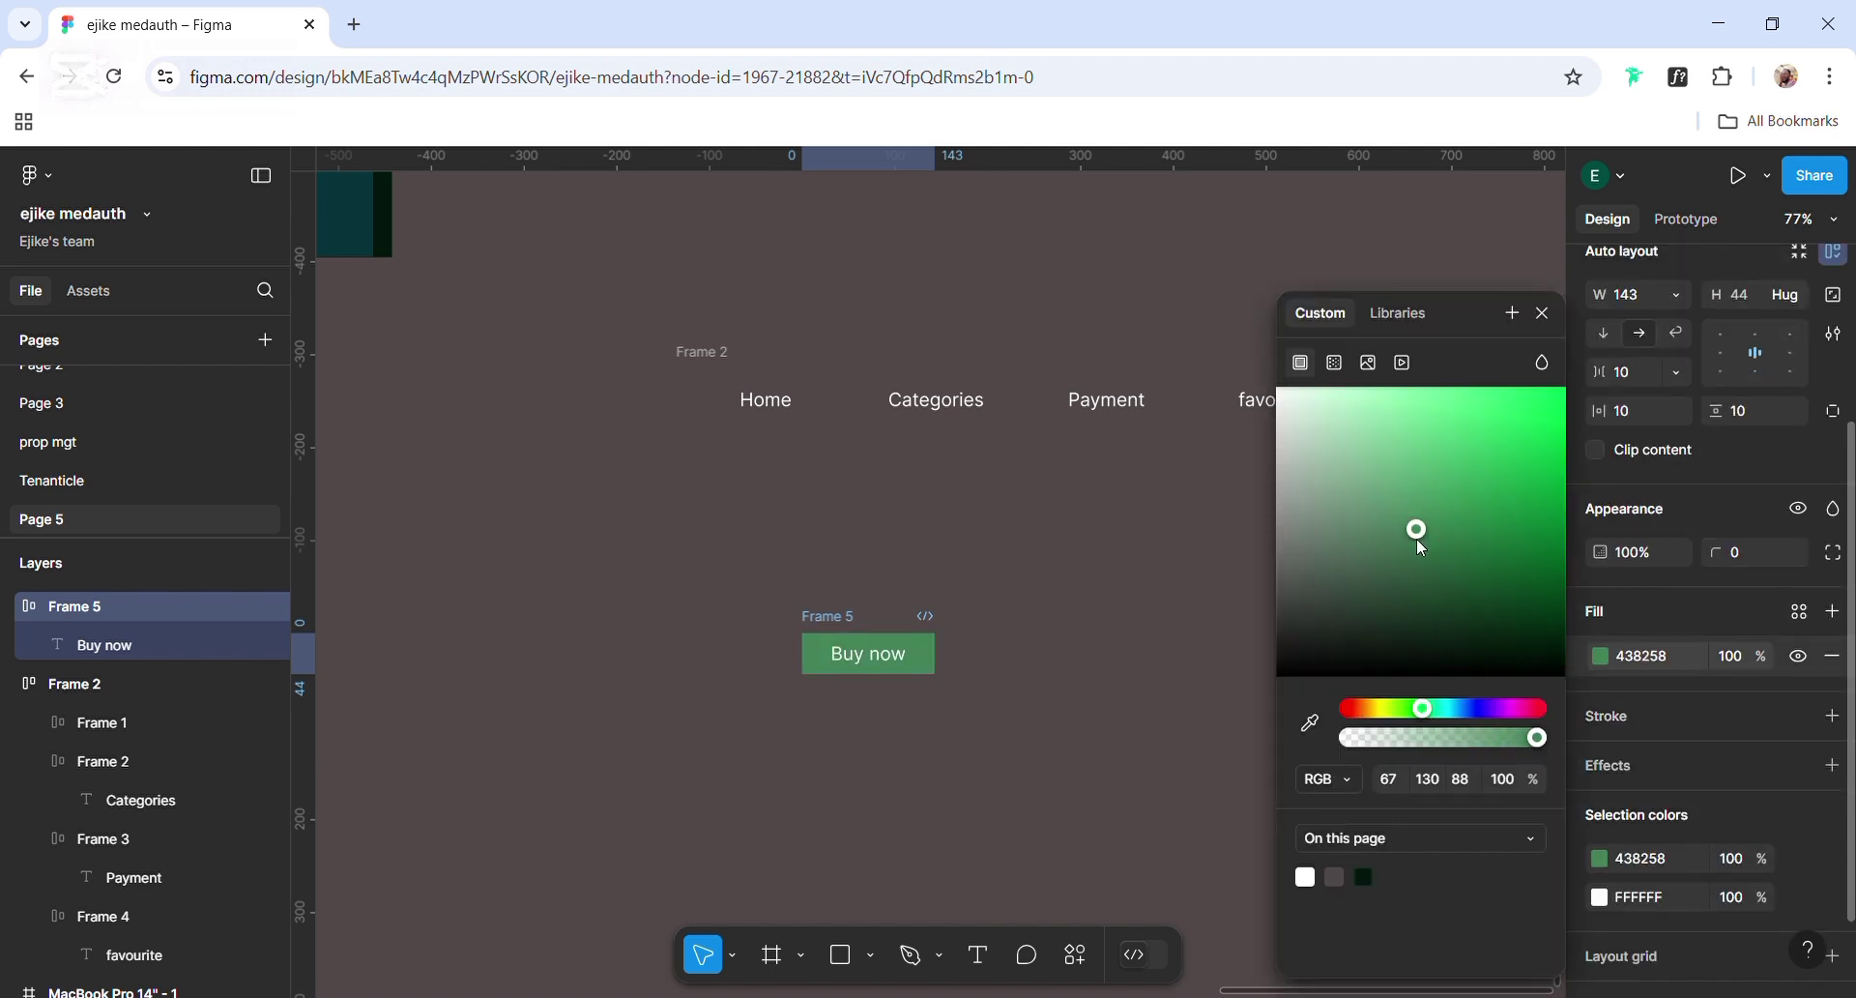
pyautogui.click(1424, 541)
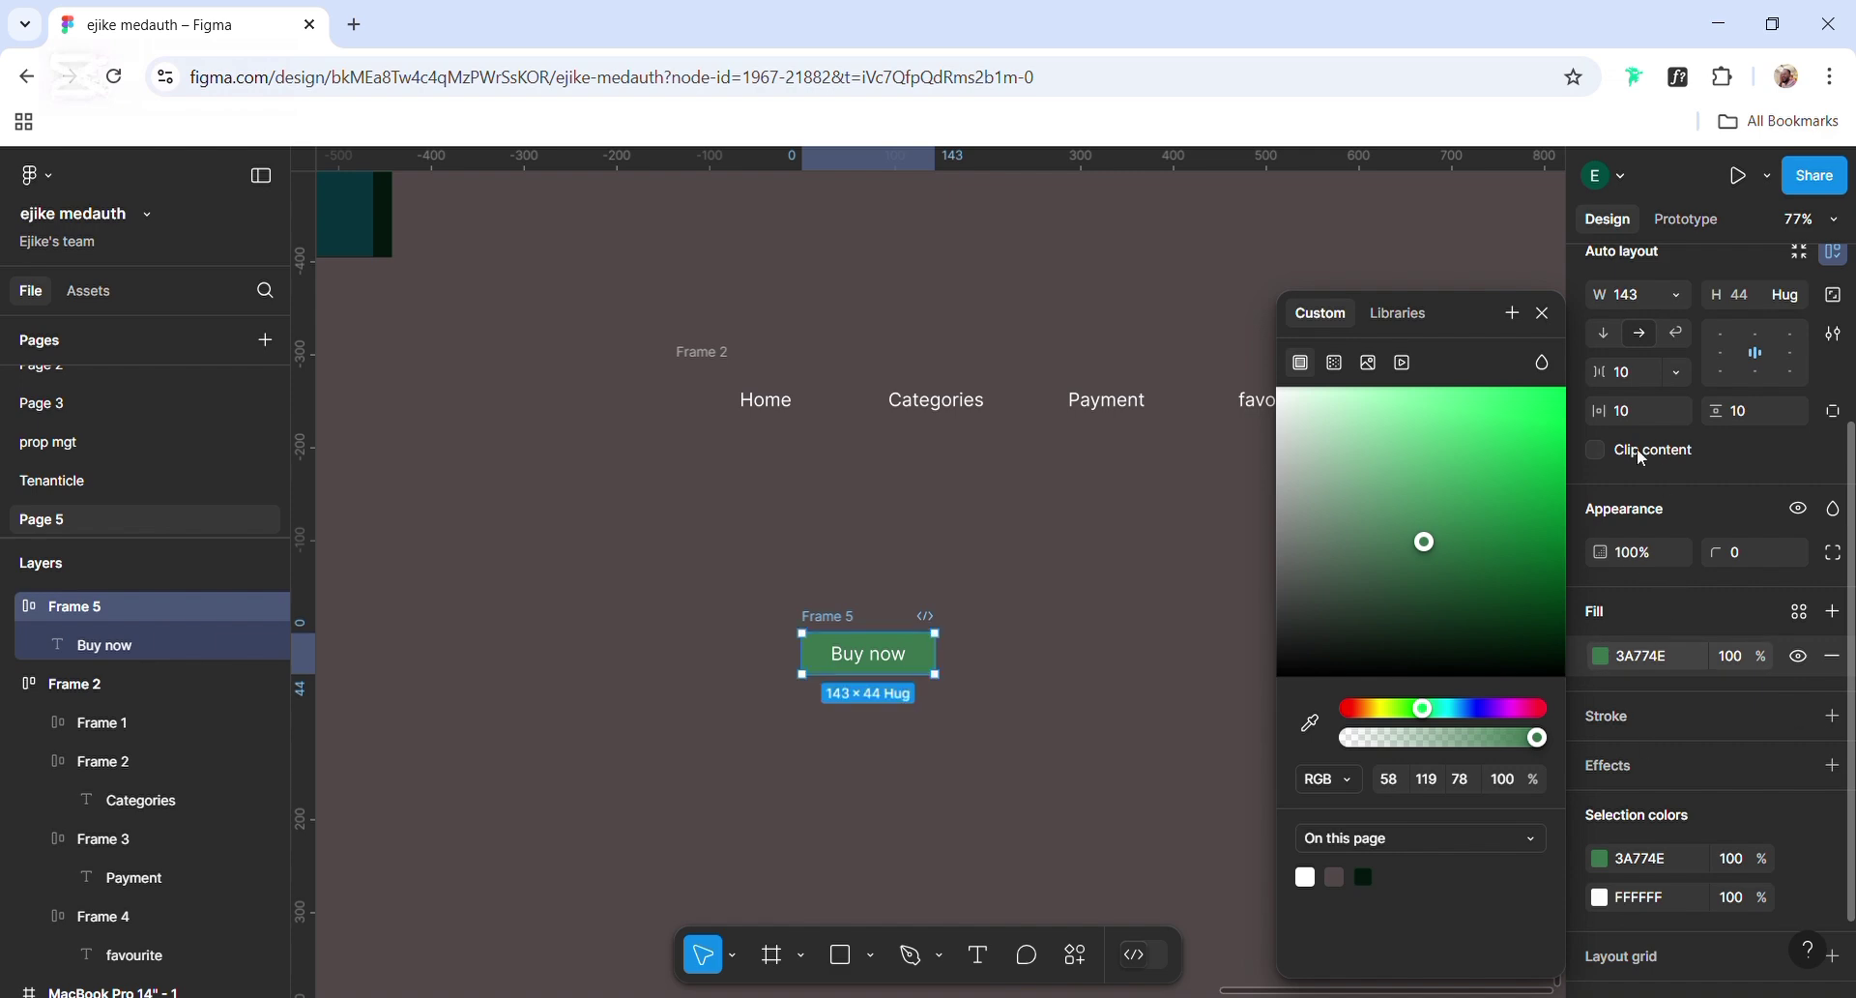
# Set the Buy now label to Medium weight.
pyautogui.click(886, 665)
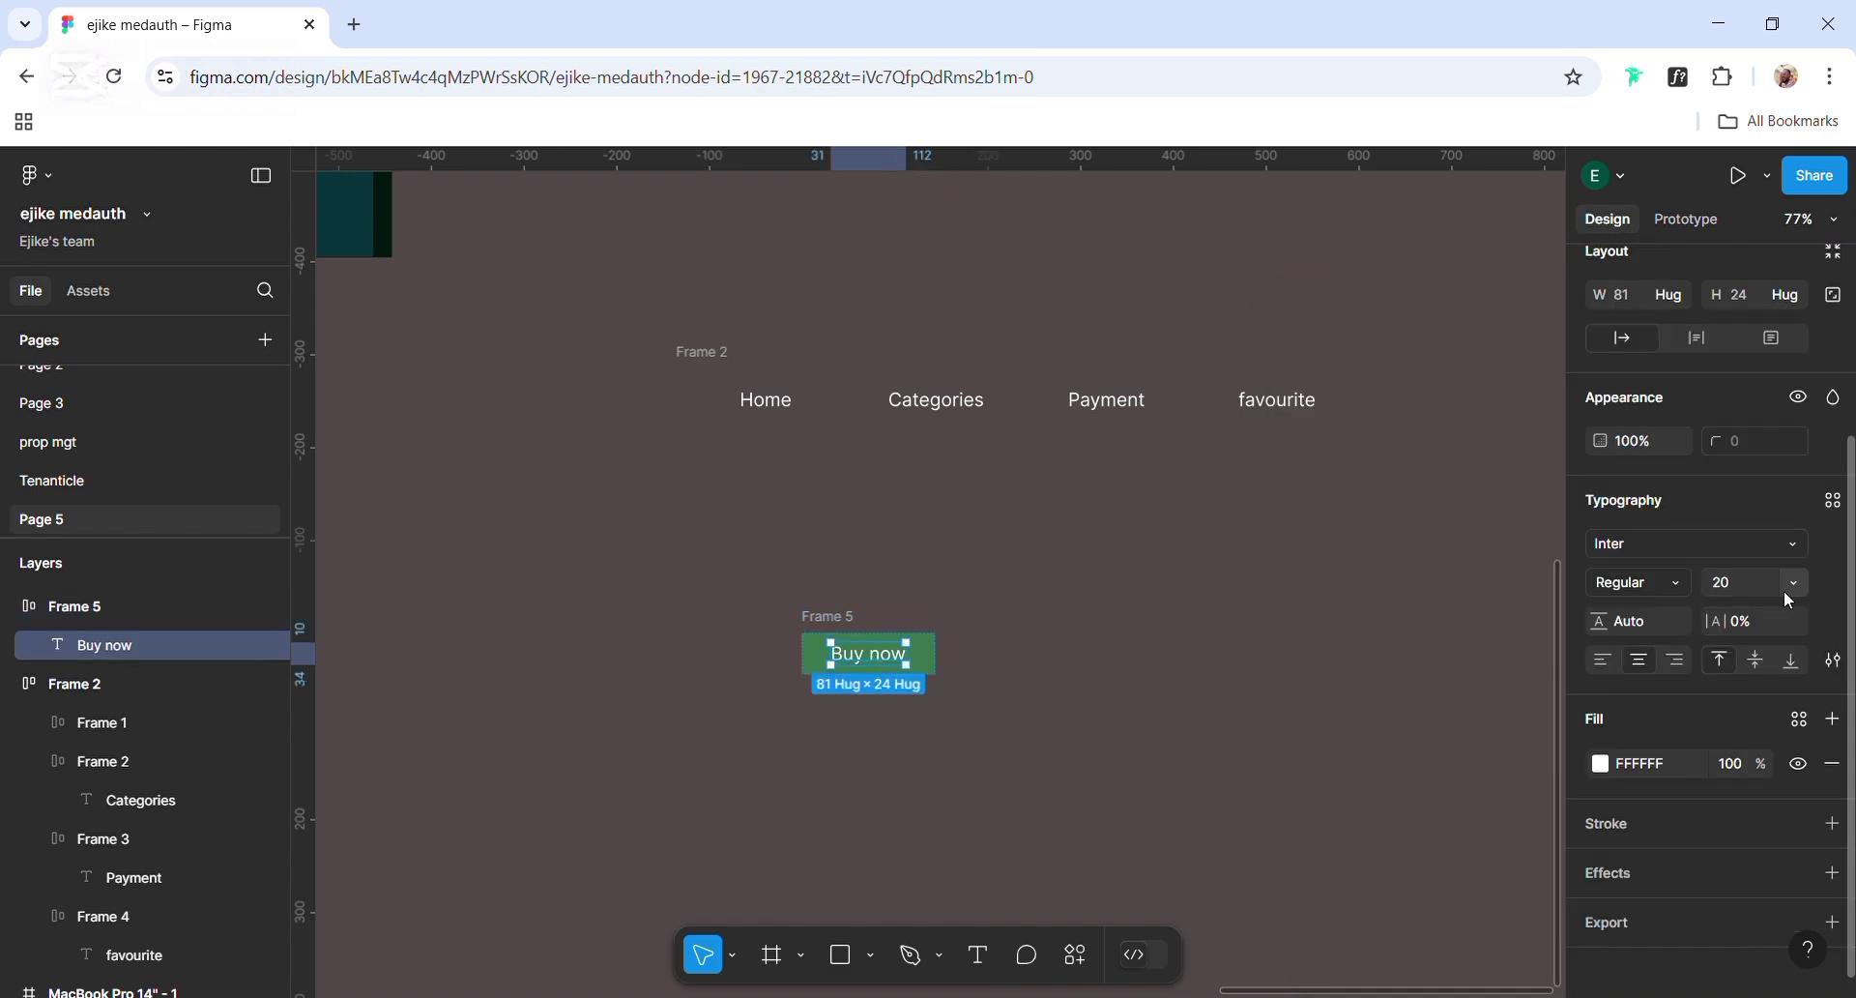
pyautogui.click(1676, 583)
pyautogui.click(1680, 468)
pyautogui.click(855, 631)
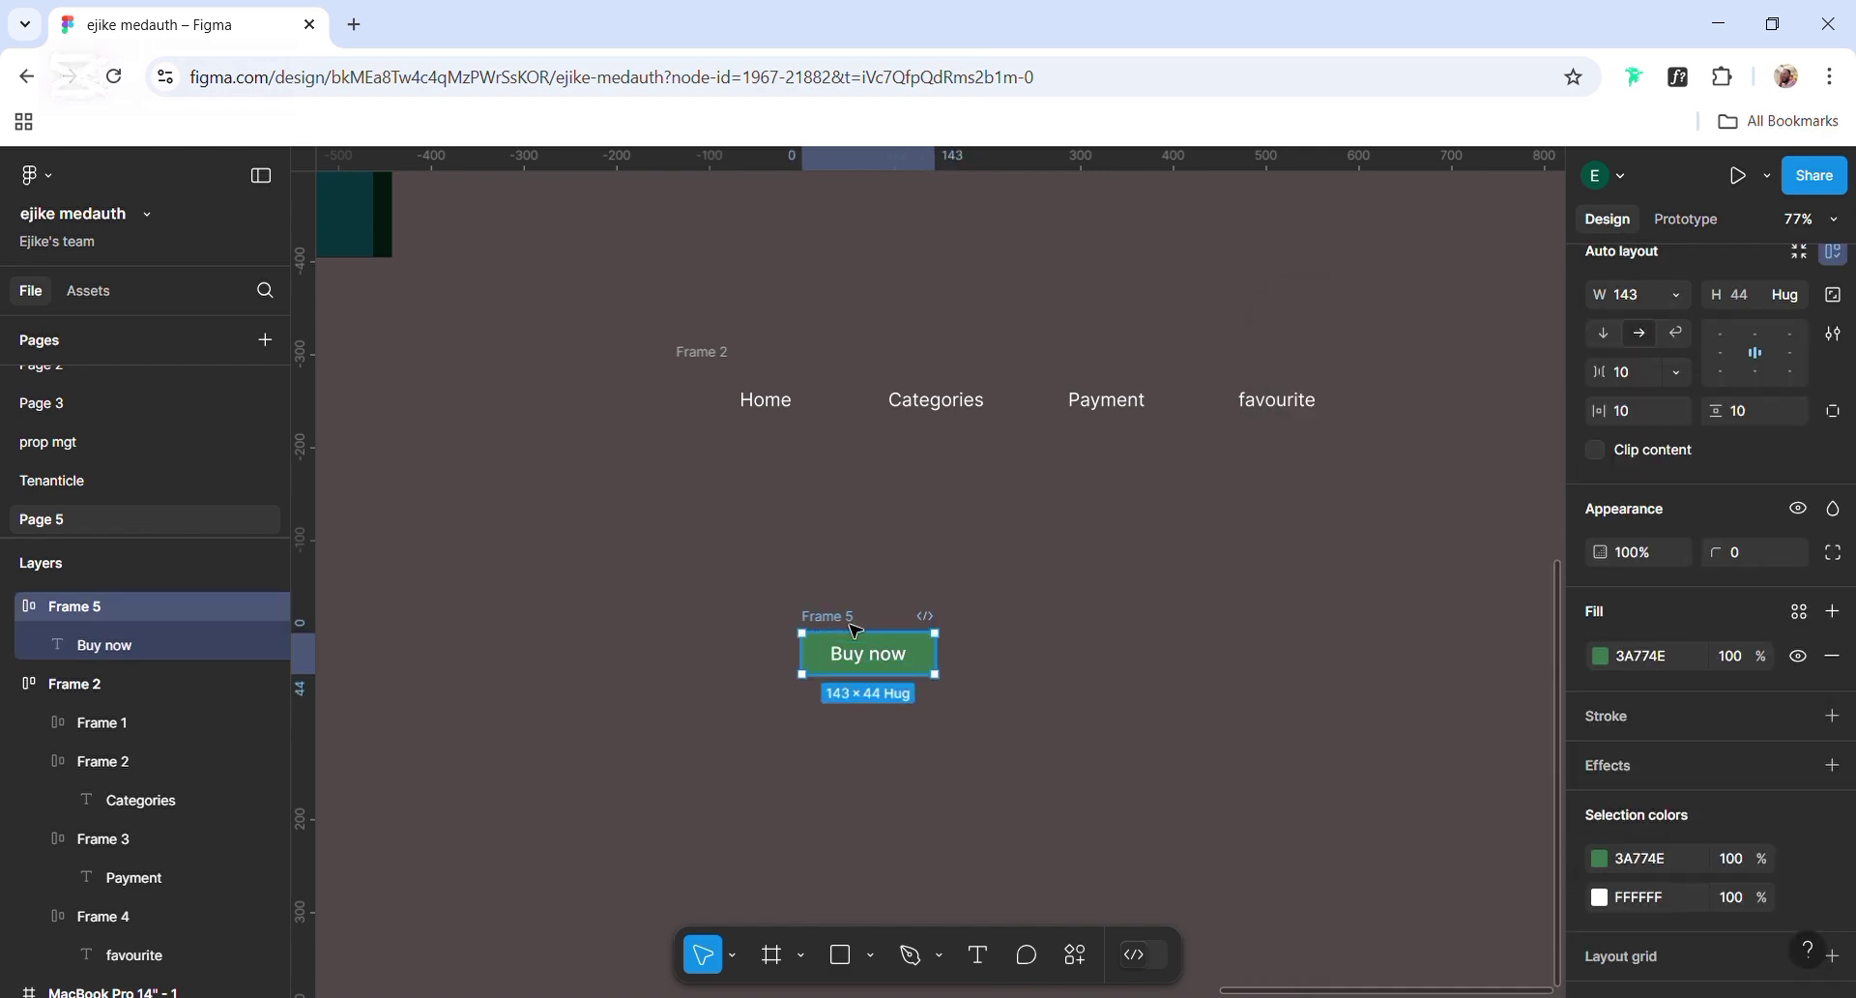
pyautogui.press('Return')
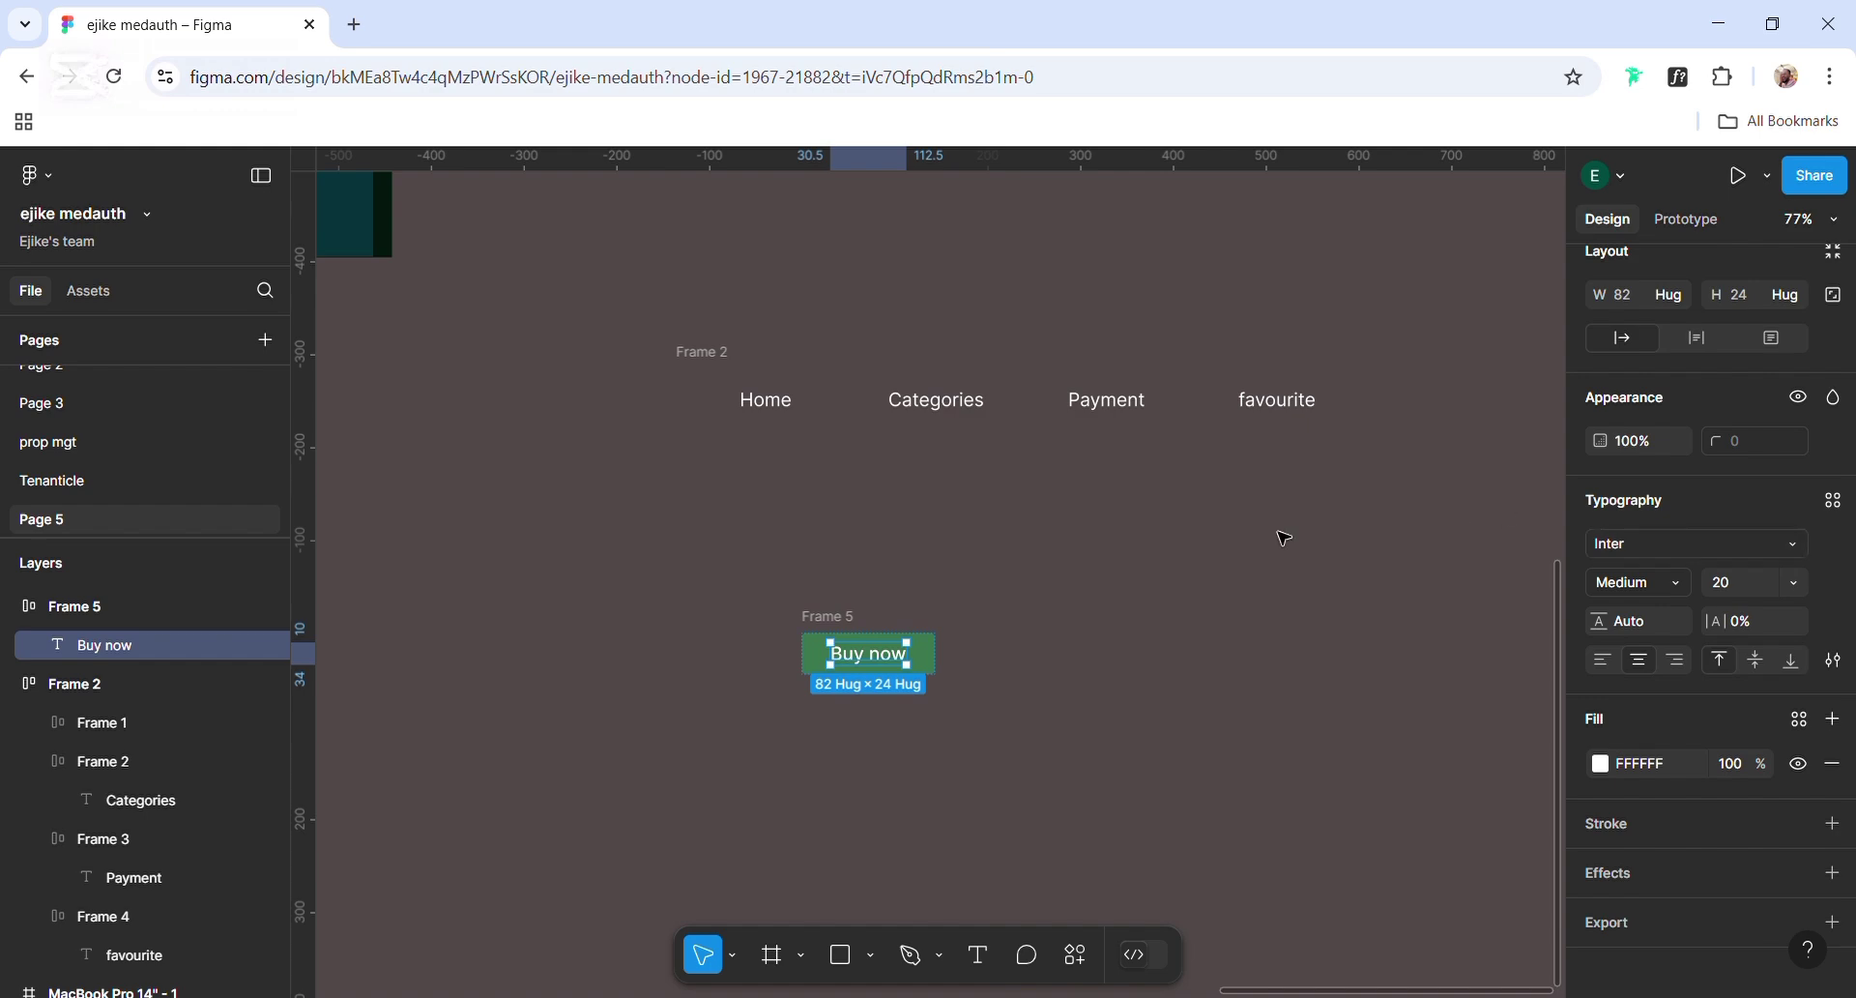
# Place the Buy now button at the end of the nav row.
pyautogui.click(1284, 538)
pyautogui.moveTo(868, 654); pyautogui.dragTo(1376, 383)
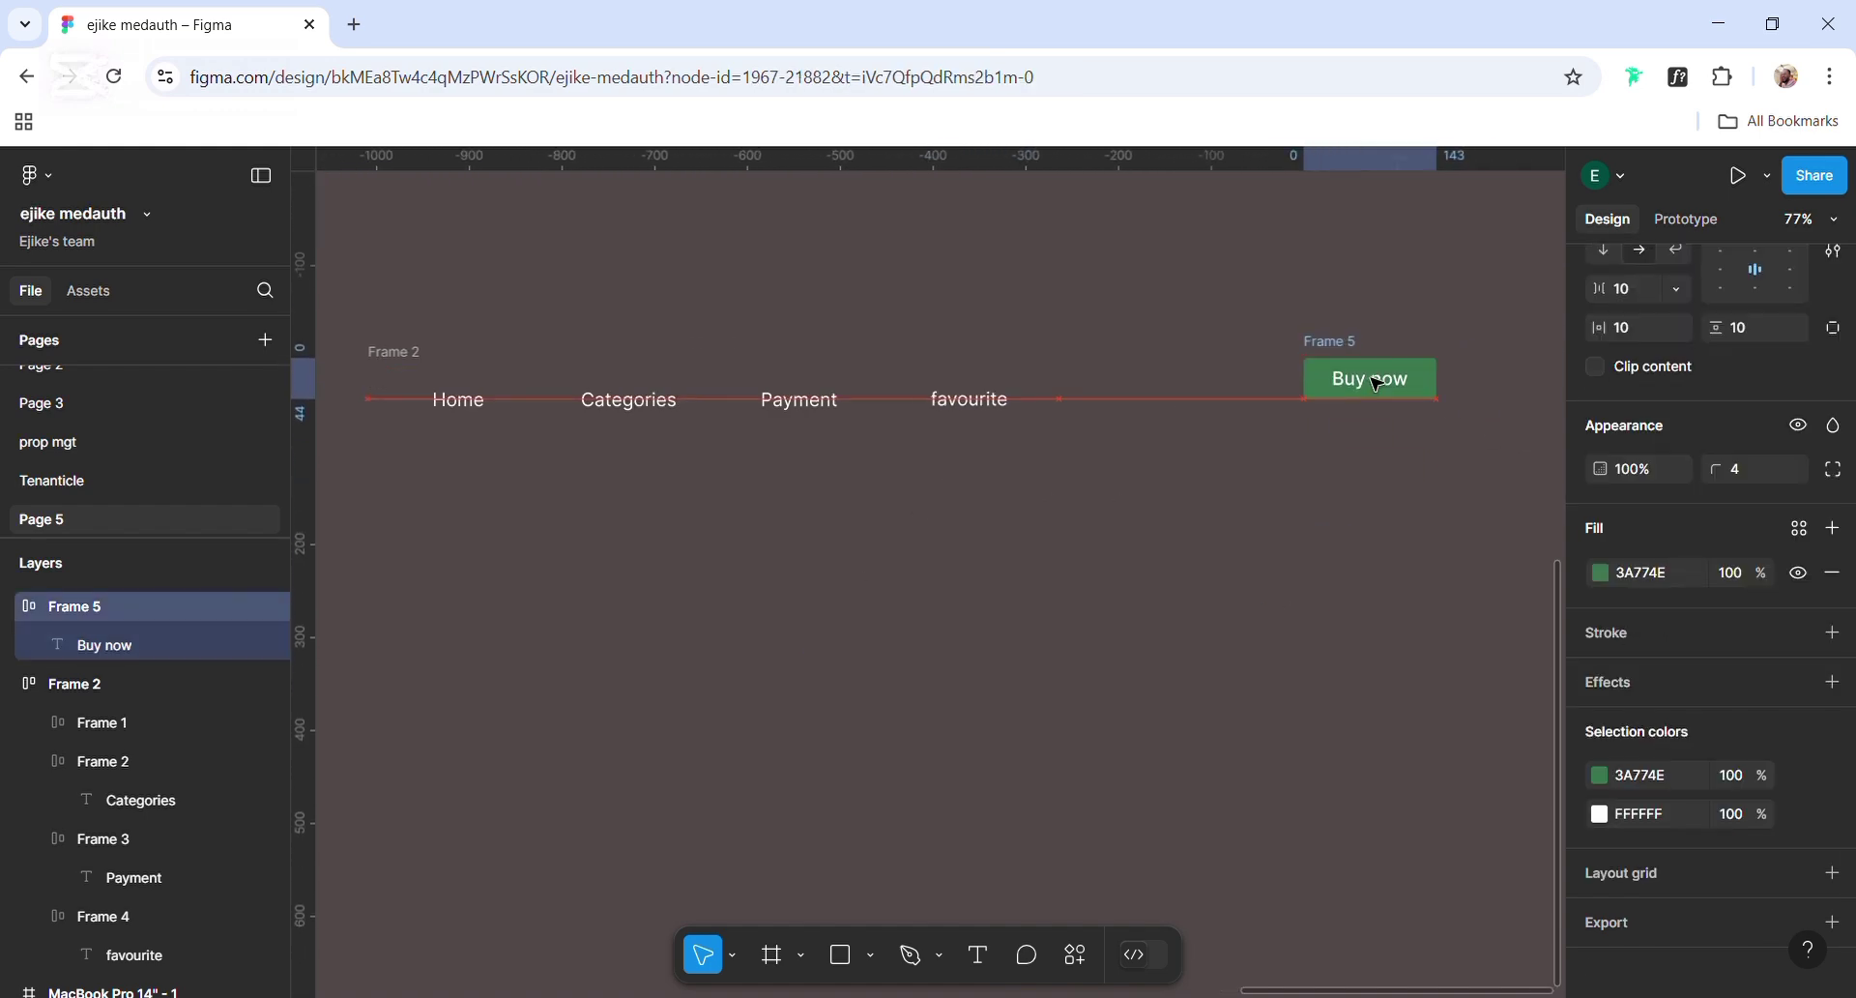
pyautogui.keyDown('ctrl'); pyautogui.scroll(-3, 1377, 384); pyautogui.keyUp('ctrl')
pyautogui.click(999, 480)
# Add a two-line 'Qwesce cream' logo in Jacquard 12 with line height 22.
pyautogui.press('t')
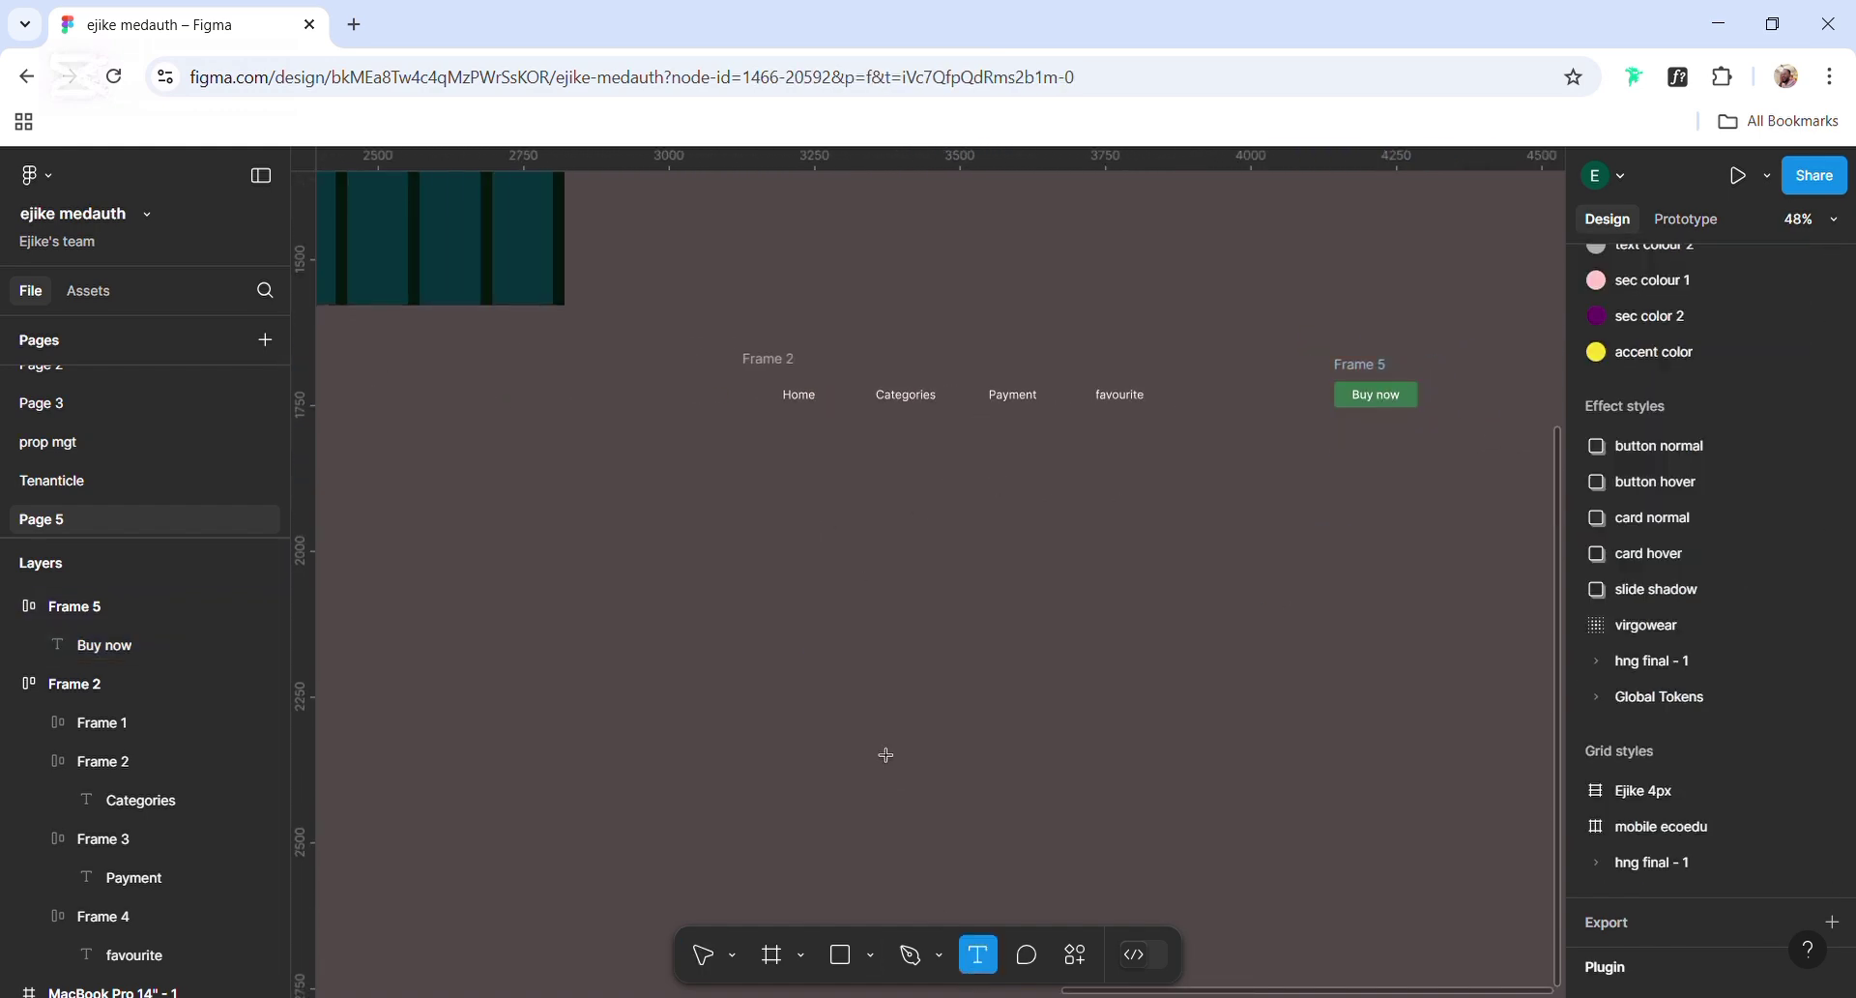
pyautogui.click(868, 740)
pyautogui.write('Qwesce cream')
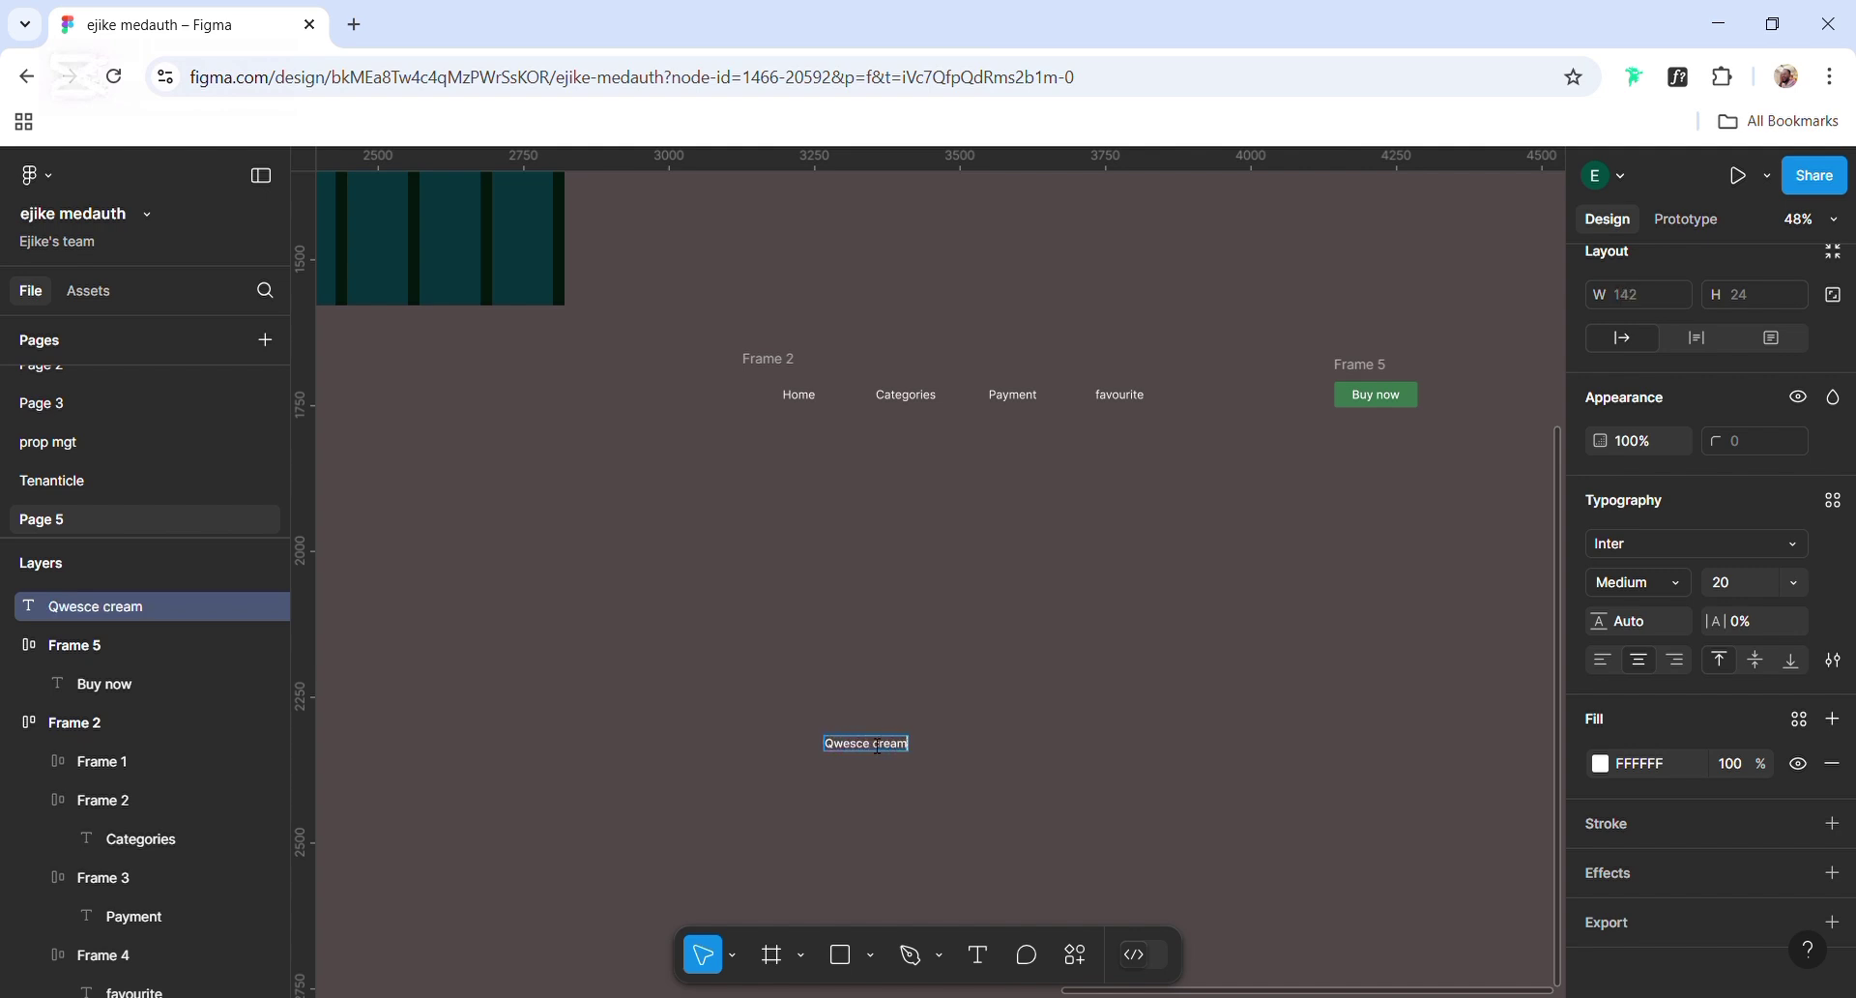
pyautogui.press('Escape')
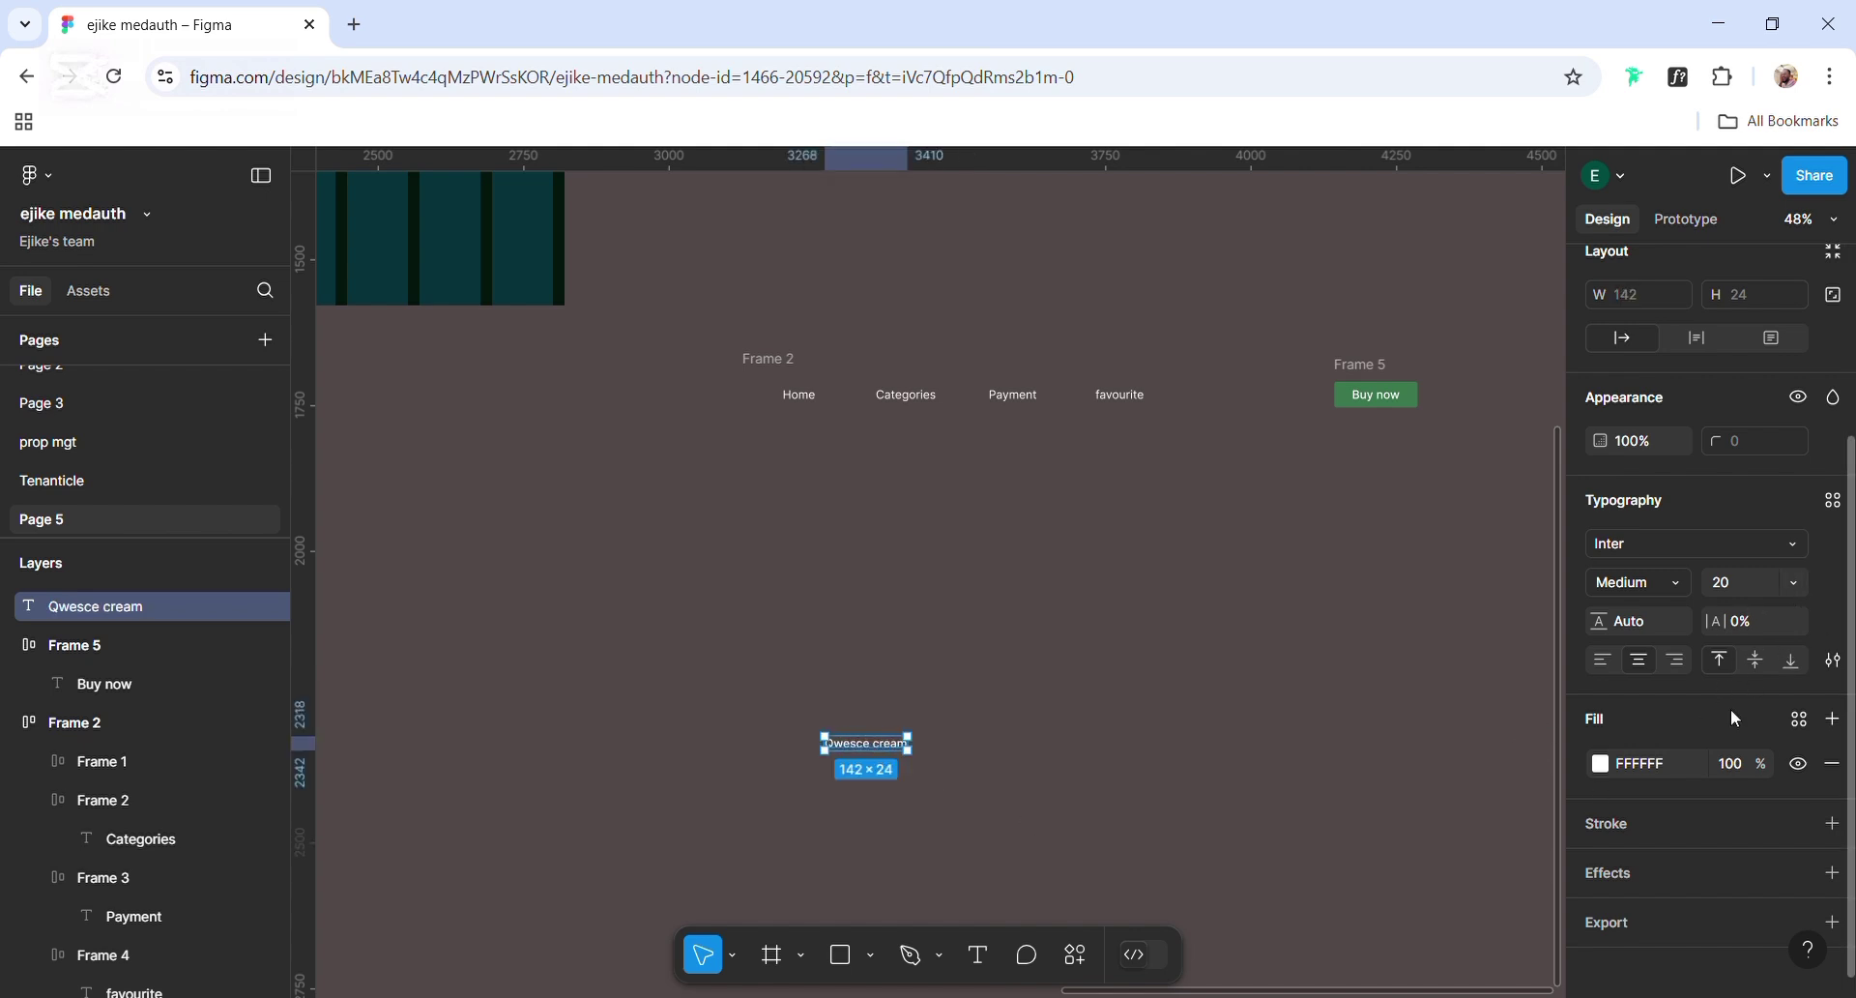
pyautogui.click(1678, 544)
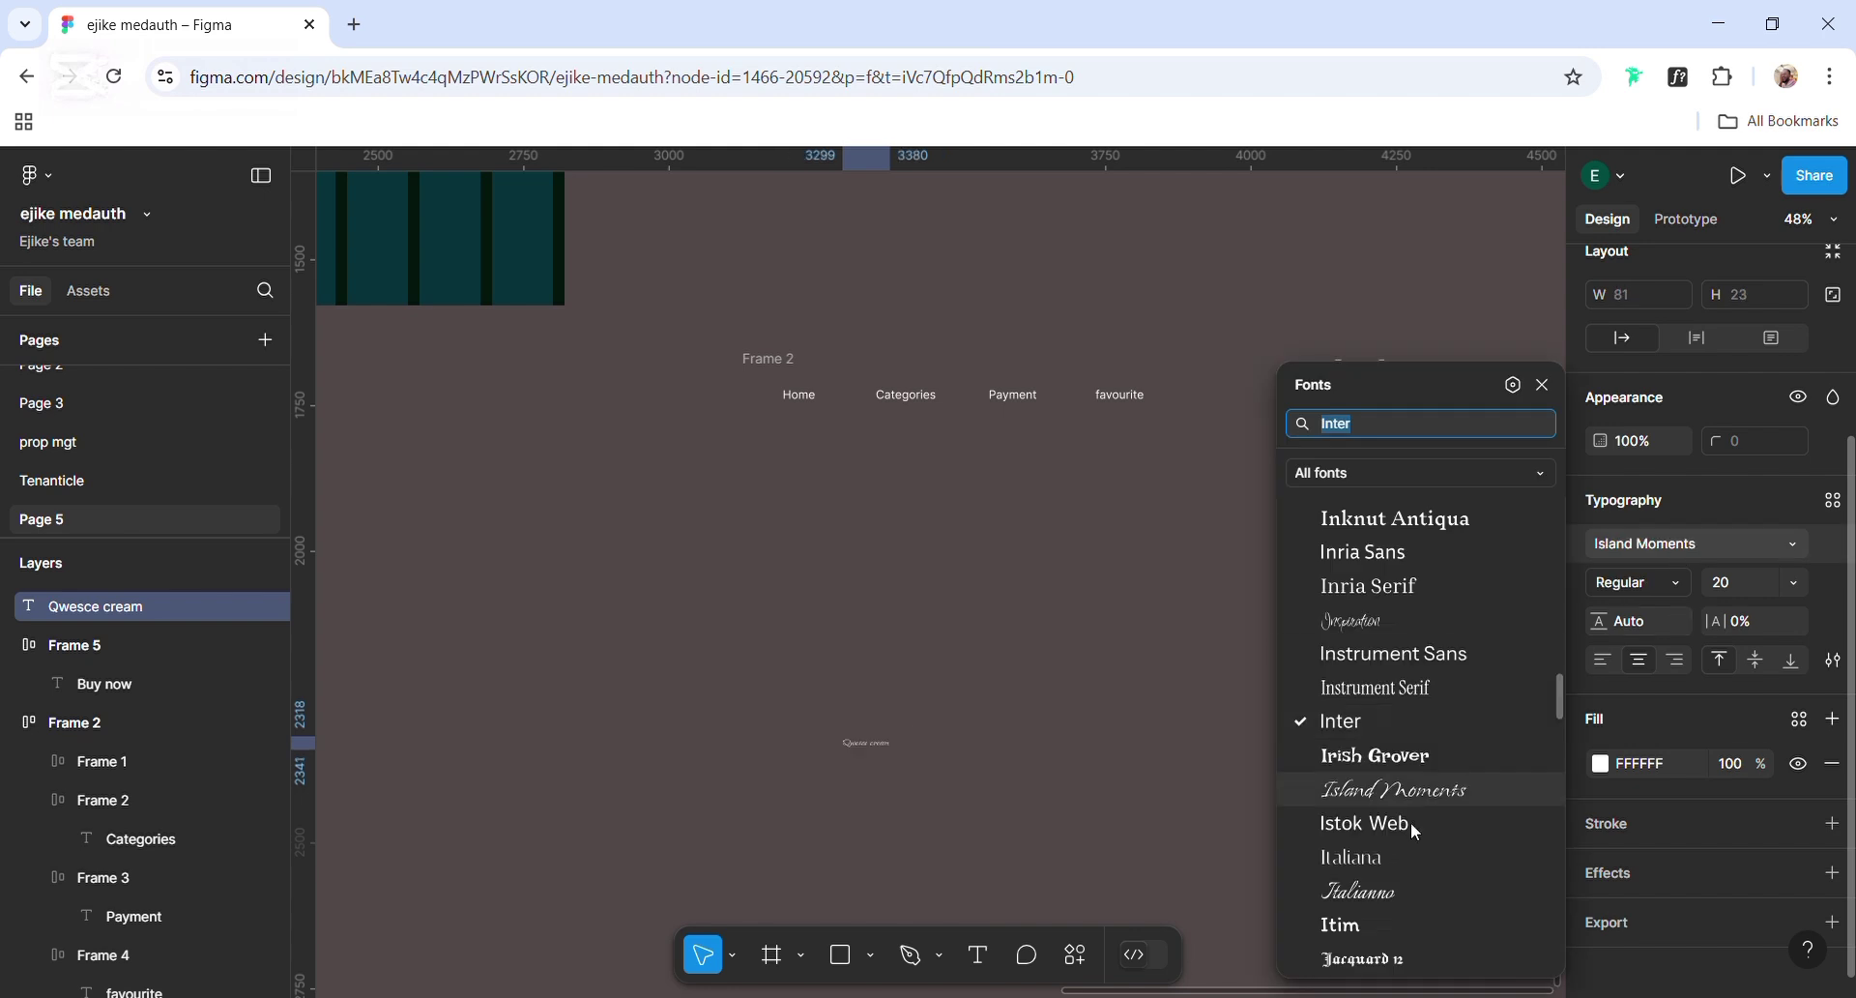
pyautogui.click(1351, 960)
pyautogui.scroll(5, 950, 779)
pyautogui.moveTo(928, 764); pyautogui.dragTo(969, 769)
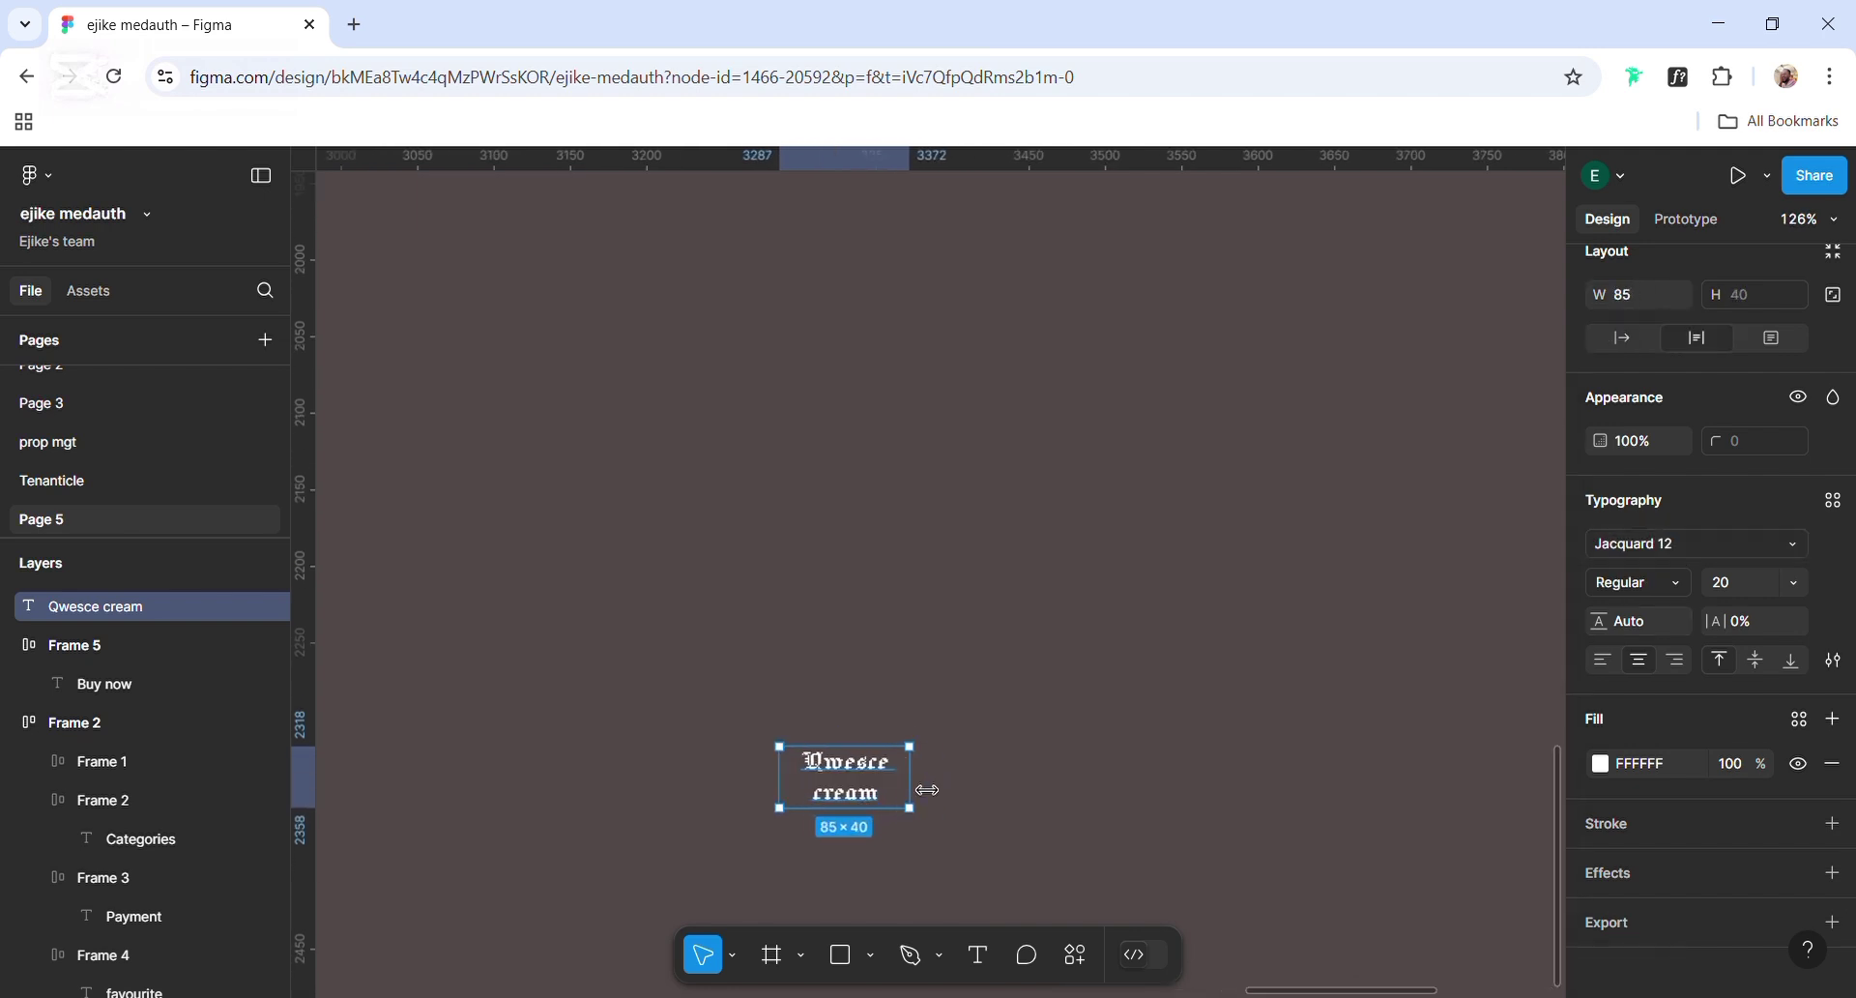
pyautogui.click(1647, 625)
pyautogui.press('Return')
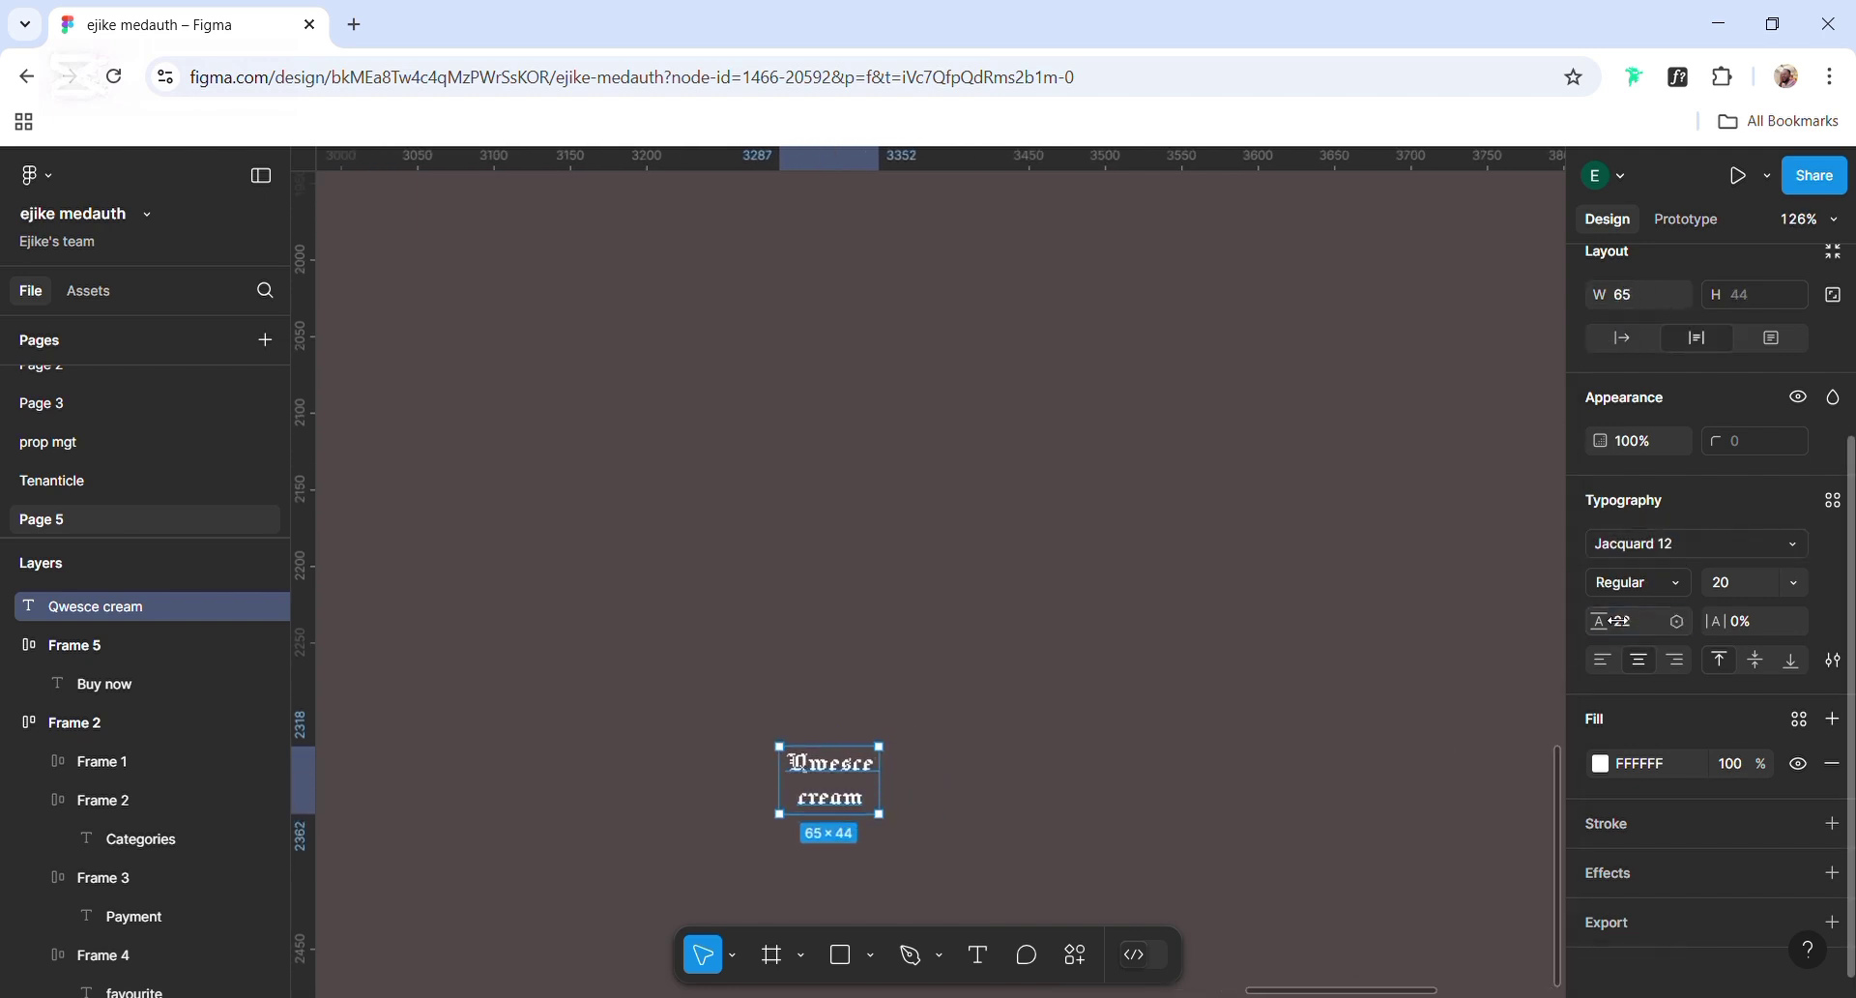
# Wrap the logo in auto layout and move it left of the nav links.
pyautogui.hotkey('shift', 'a')
pyautogui.scroll(-3, 580, 386)
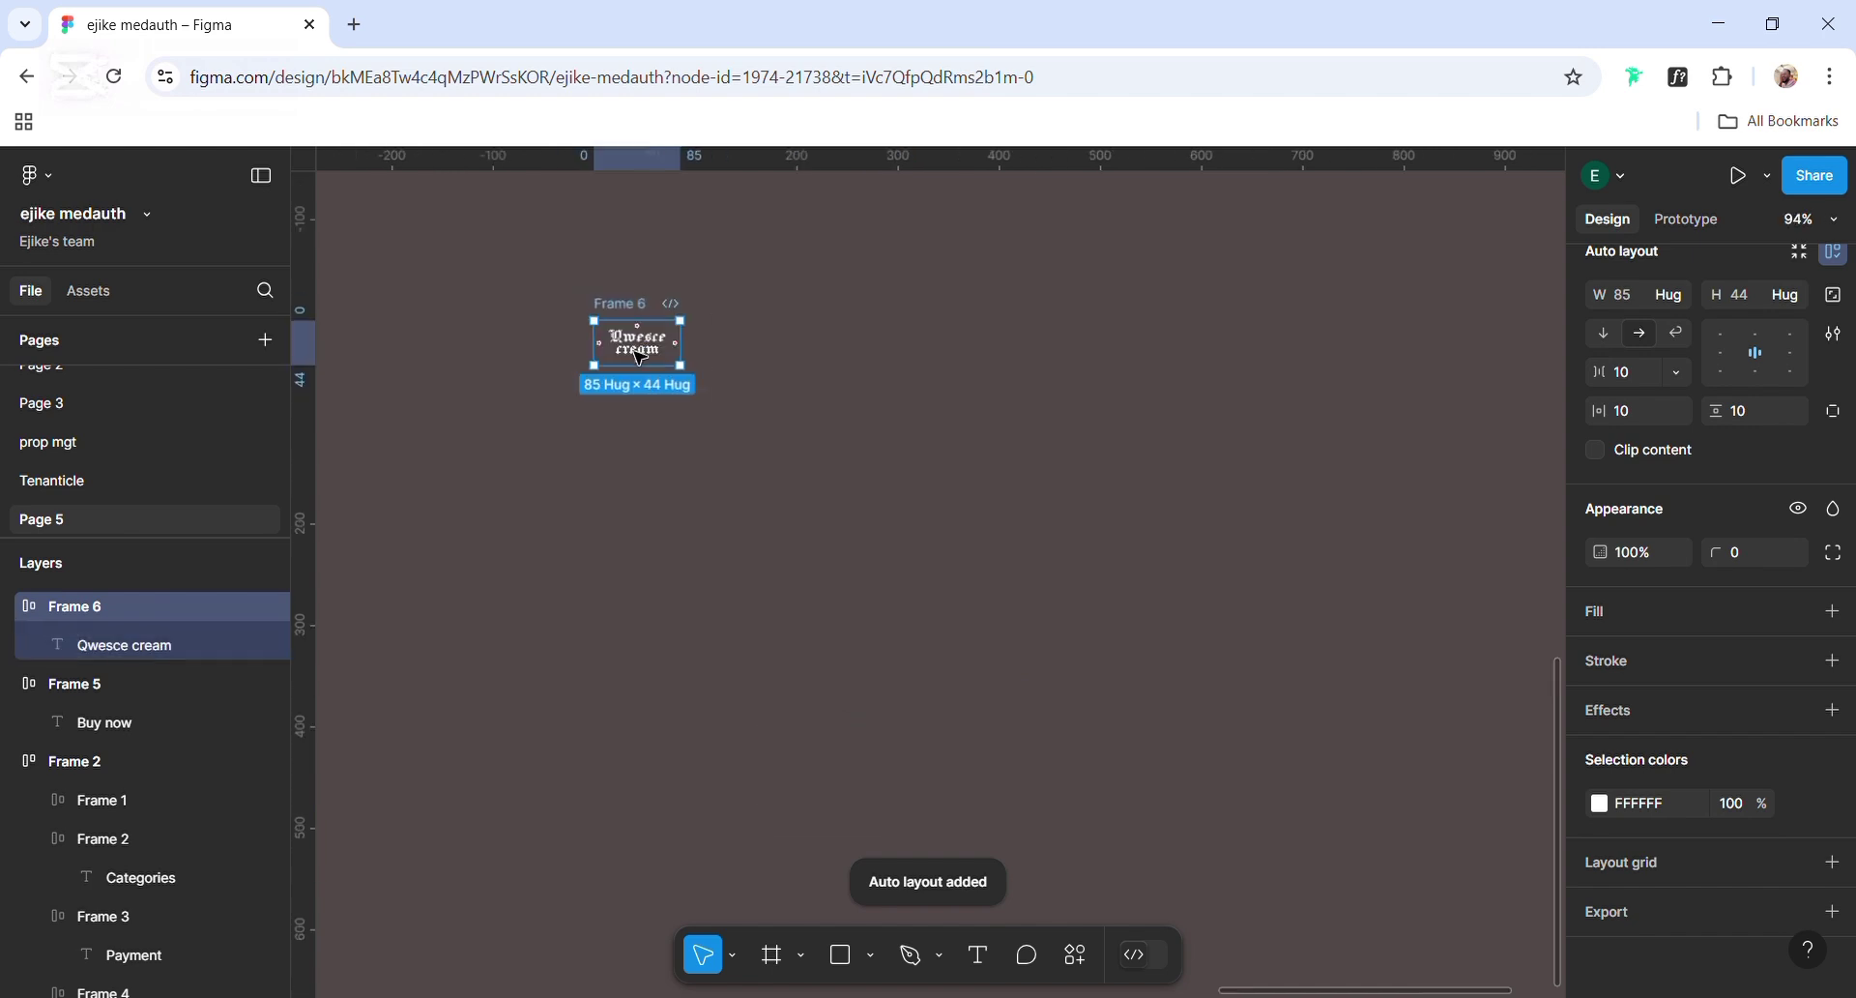
pyautogui.scroll(-3, 556, 376)
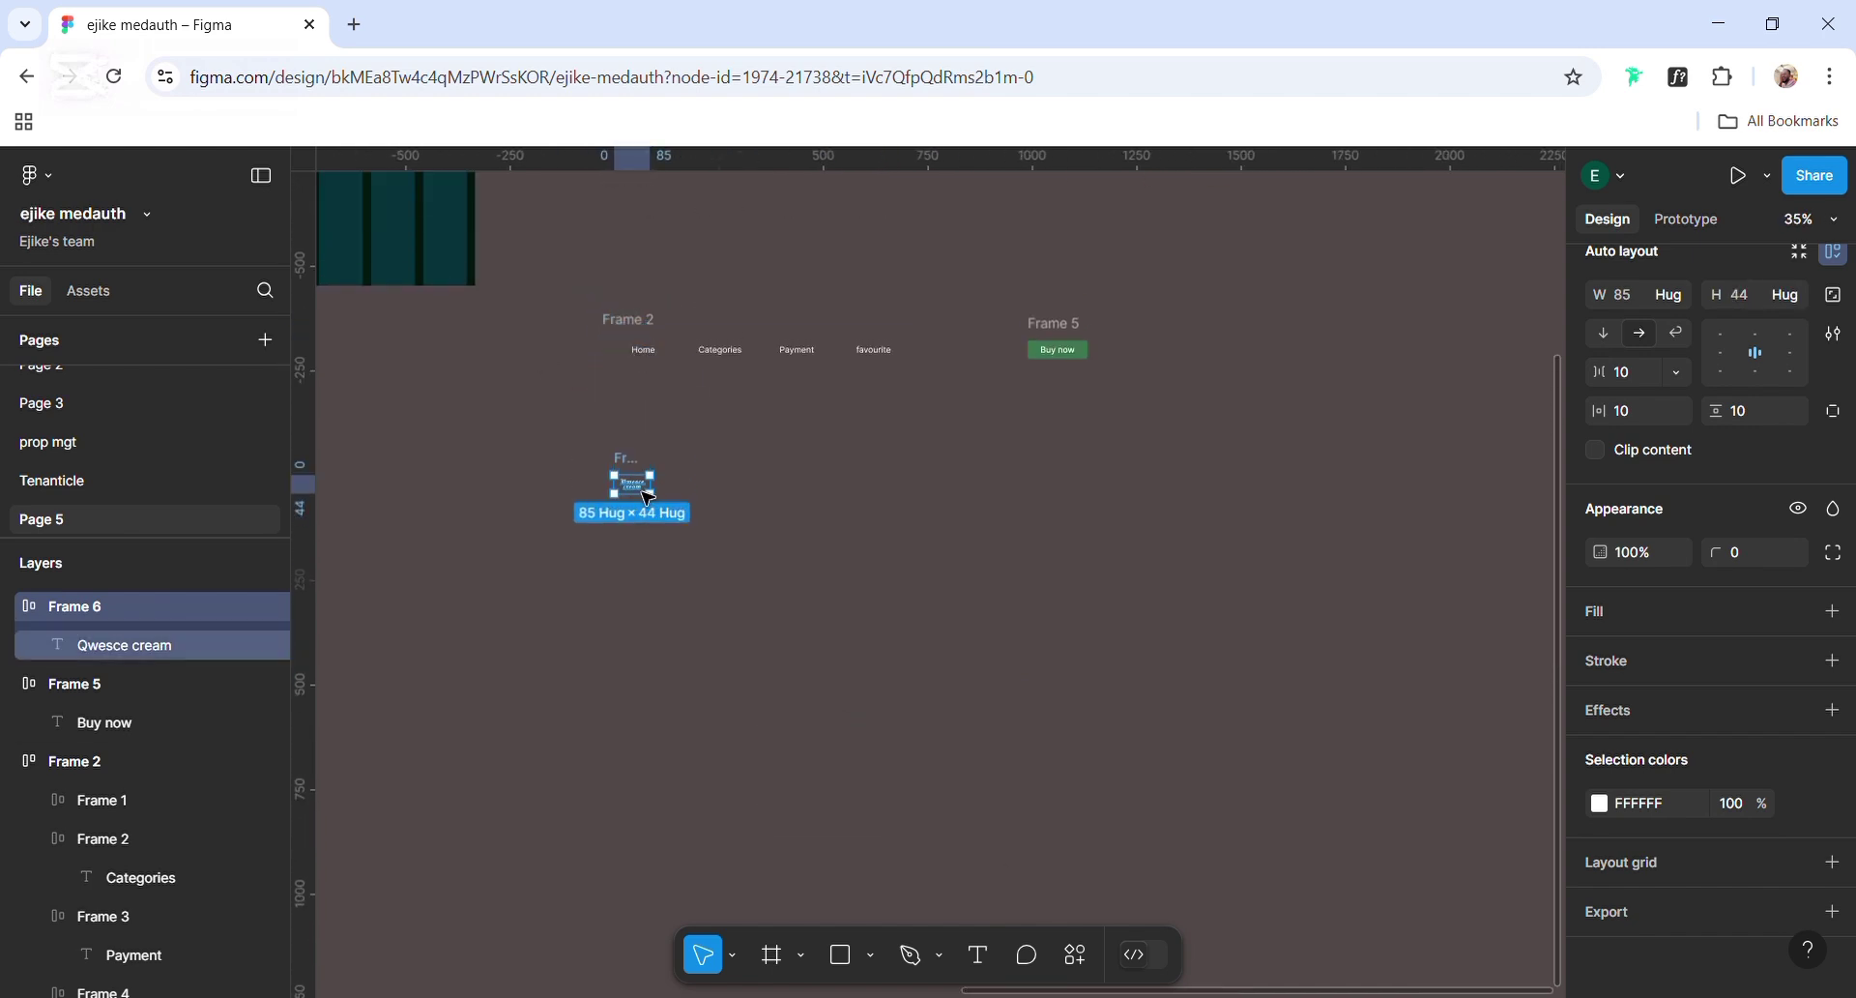
pyautogui.moveTo(634, 486); pyautogui.dragTo(507, 352)
# Combine logo, nav links and Buy now into one auto-layout row atop the MacBook frame.
pyautogui.moveTo(1208, 518); pyautogui.dragTo(481, 334)
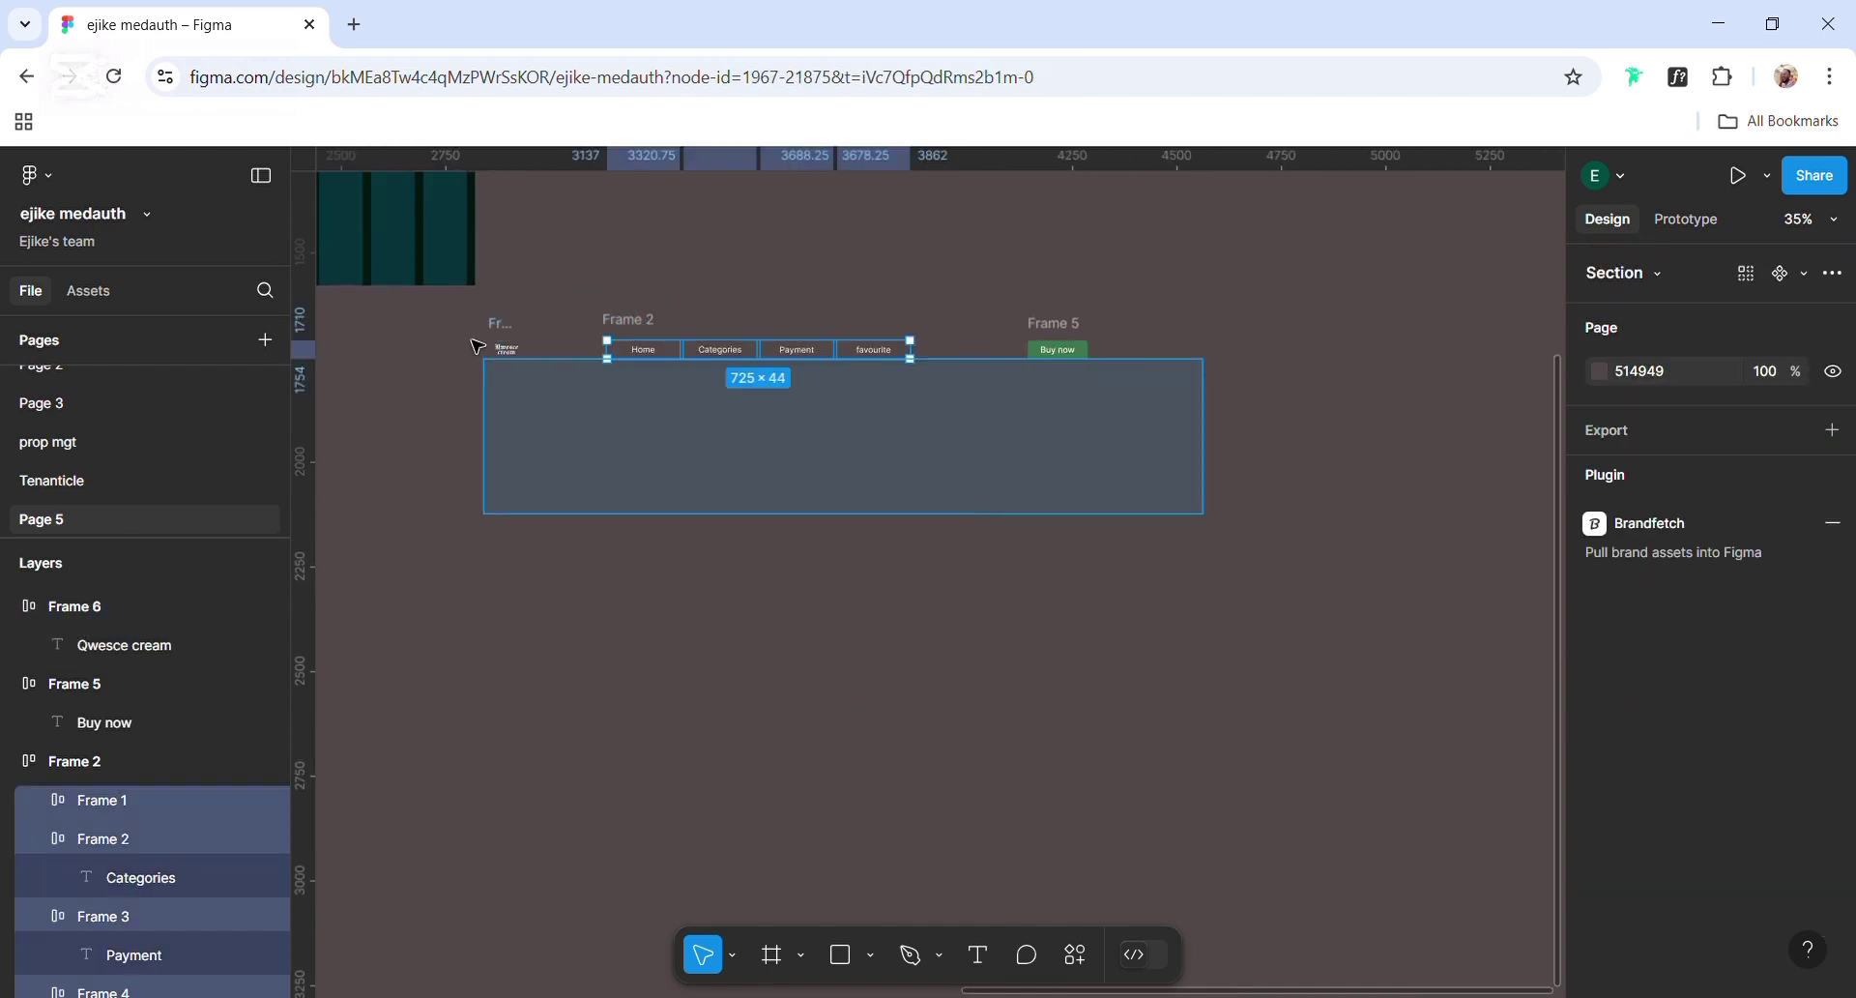
pyautogui.hotkey('shift', 'a')
pyautogui.scroll(-2, 679, 364)
pyautogui.hscroll(-3, 678, 364)
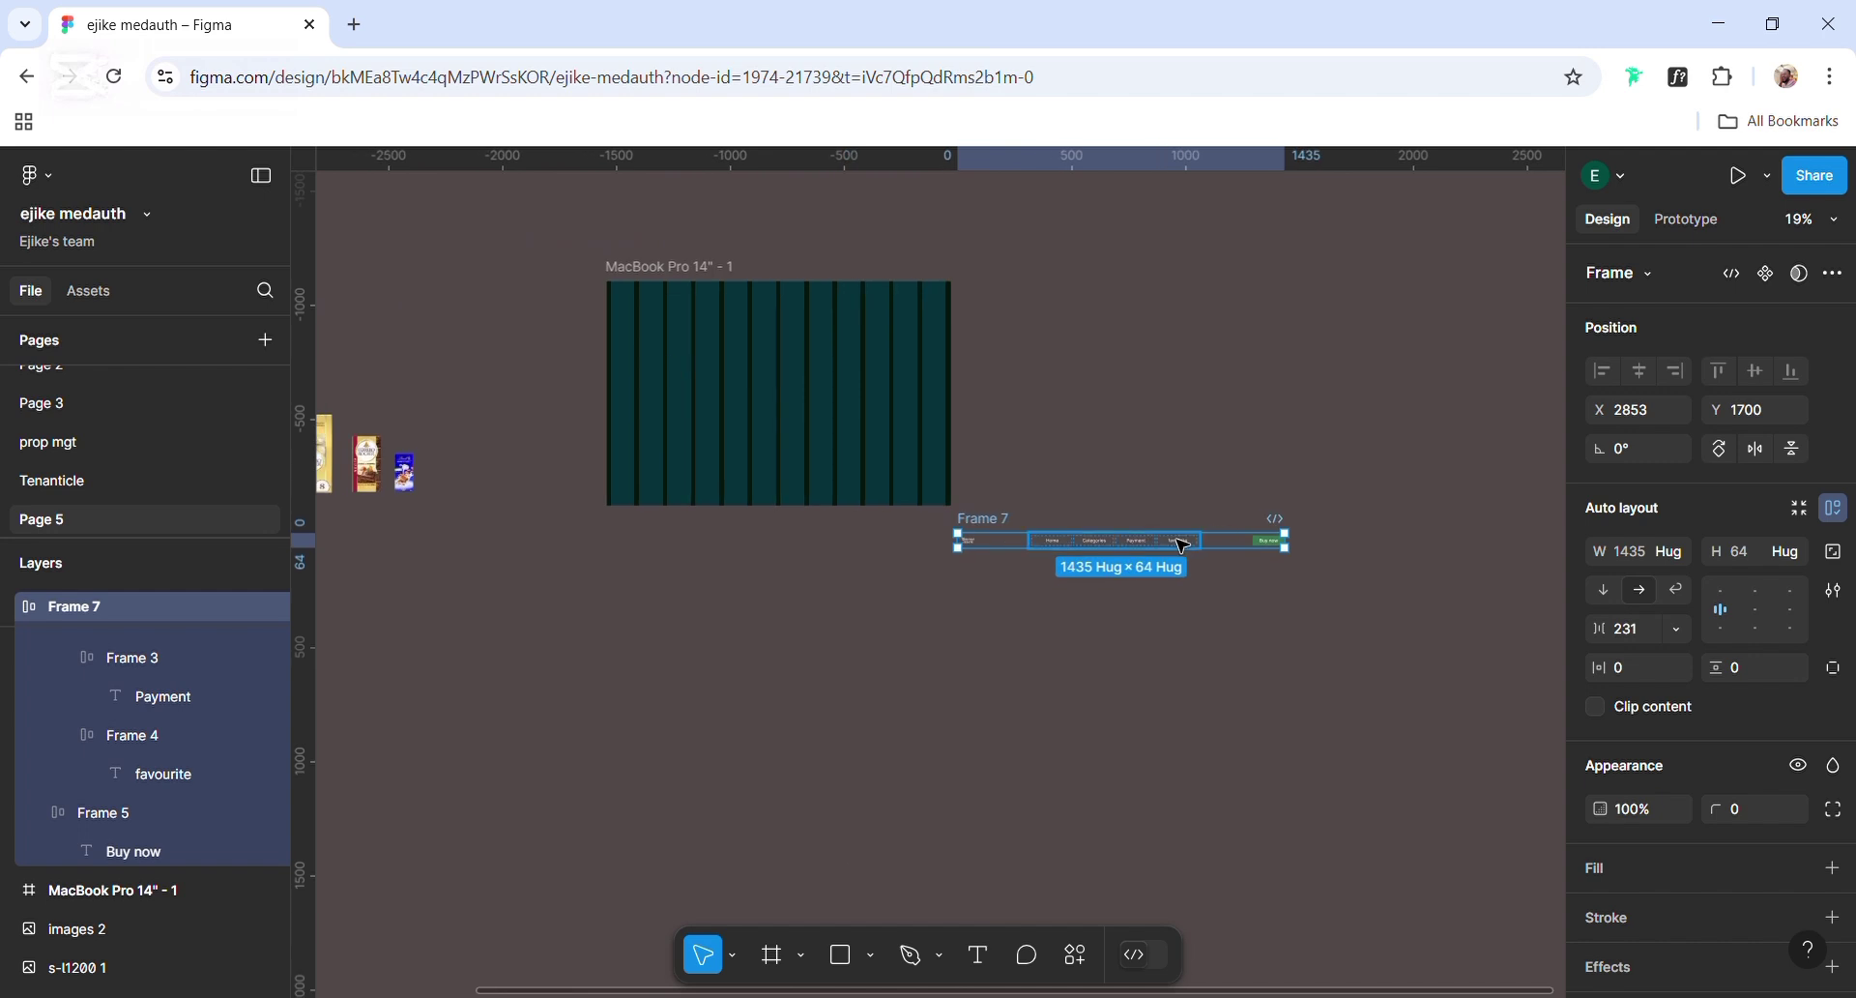
pyautogui.moveTo(1180, 539)
pyautogui.mouseDown()
pyautogui.moveTo(832, 300)
pyautogui.moveTo(900, 322)
pyautogui.mouseUp()
pyautogui.scroll(2, 837, 299)
pyautogui.scroll(2, 837, 298)
pyautogui.click(795, 306)
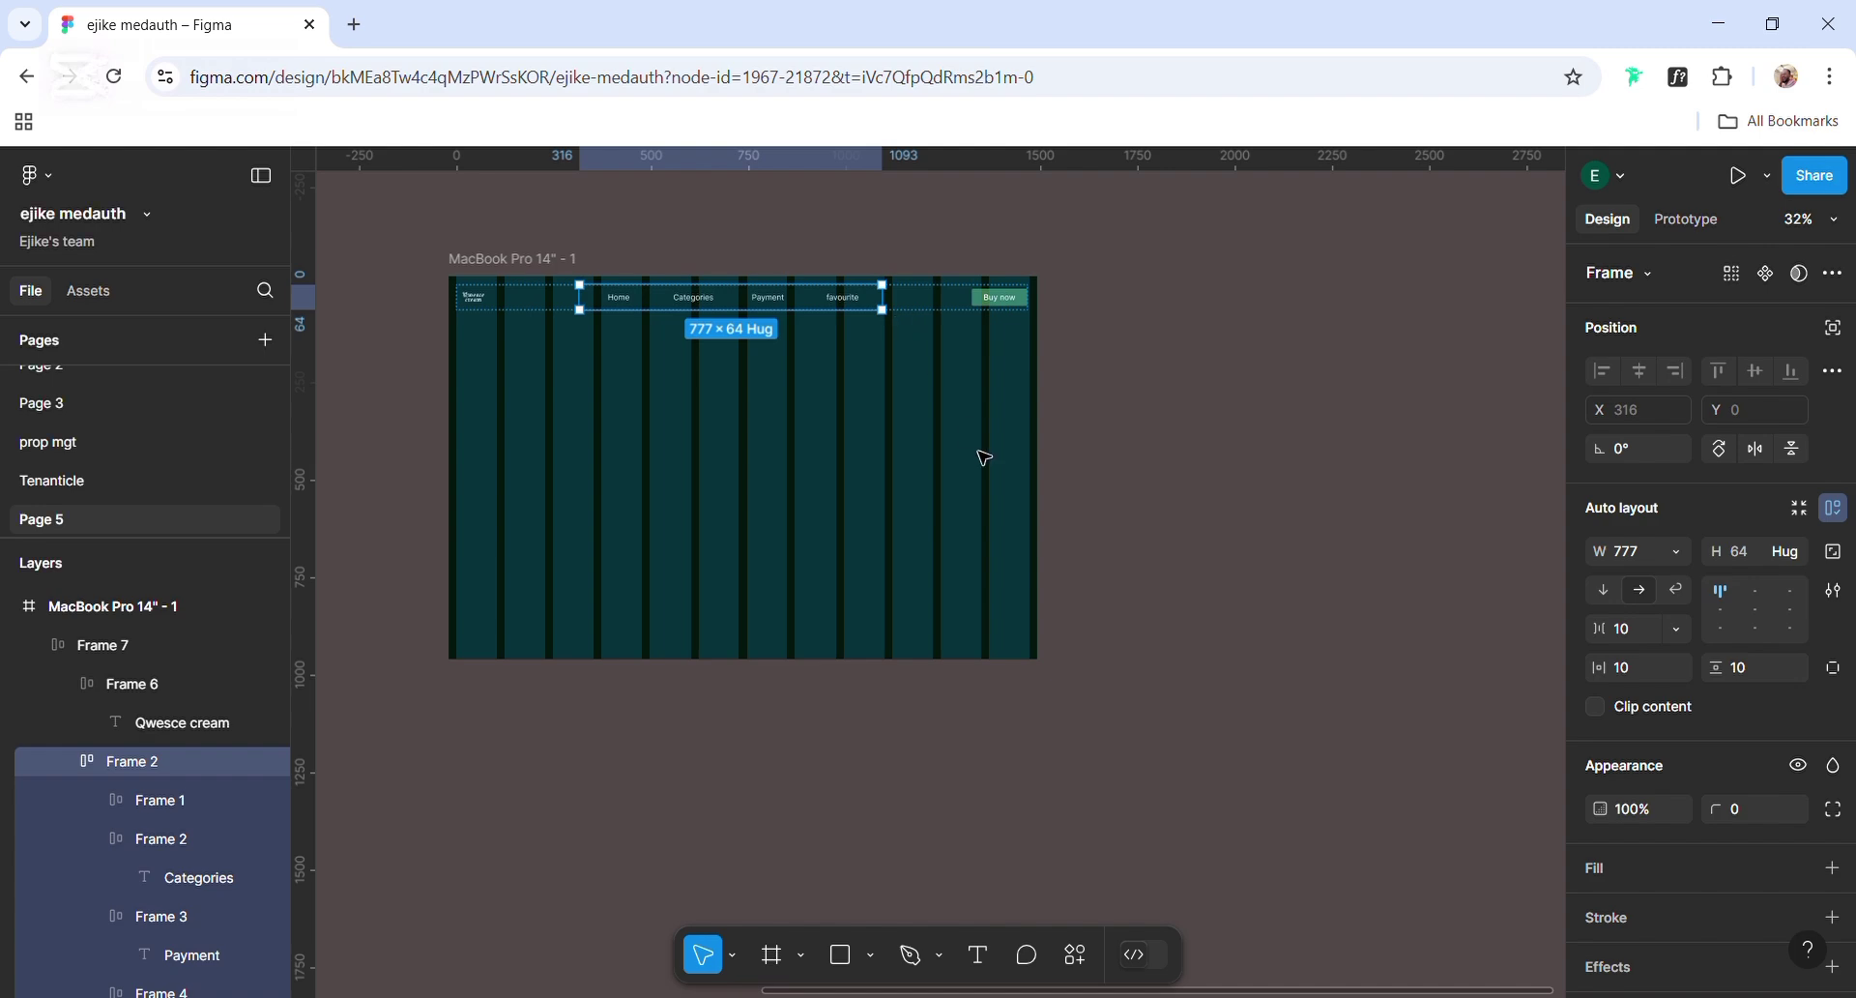
pyautogui.press('Escape')
pyautogui.click(986, 962)
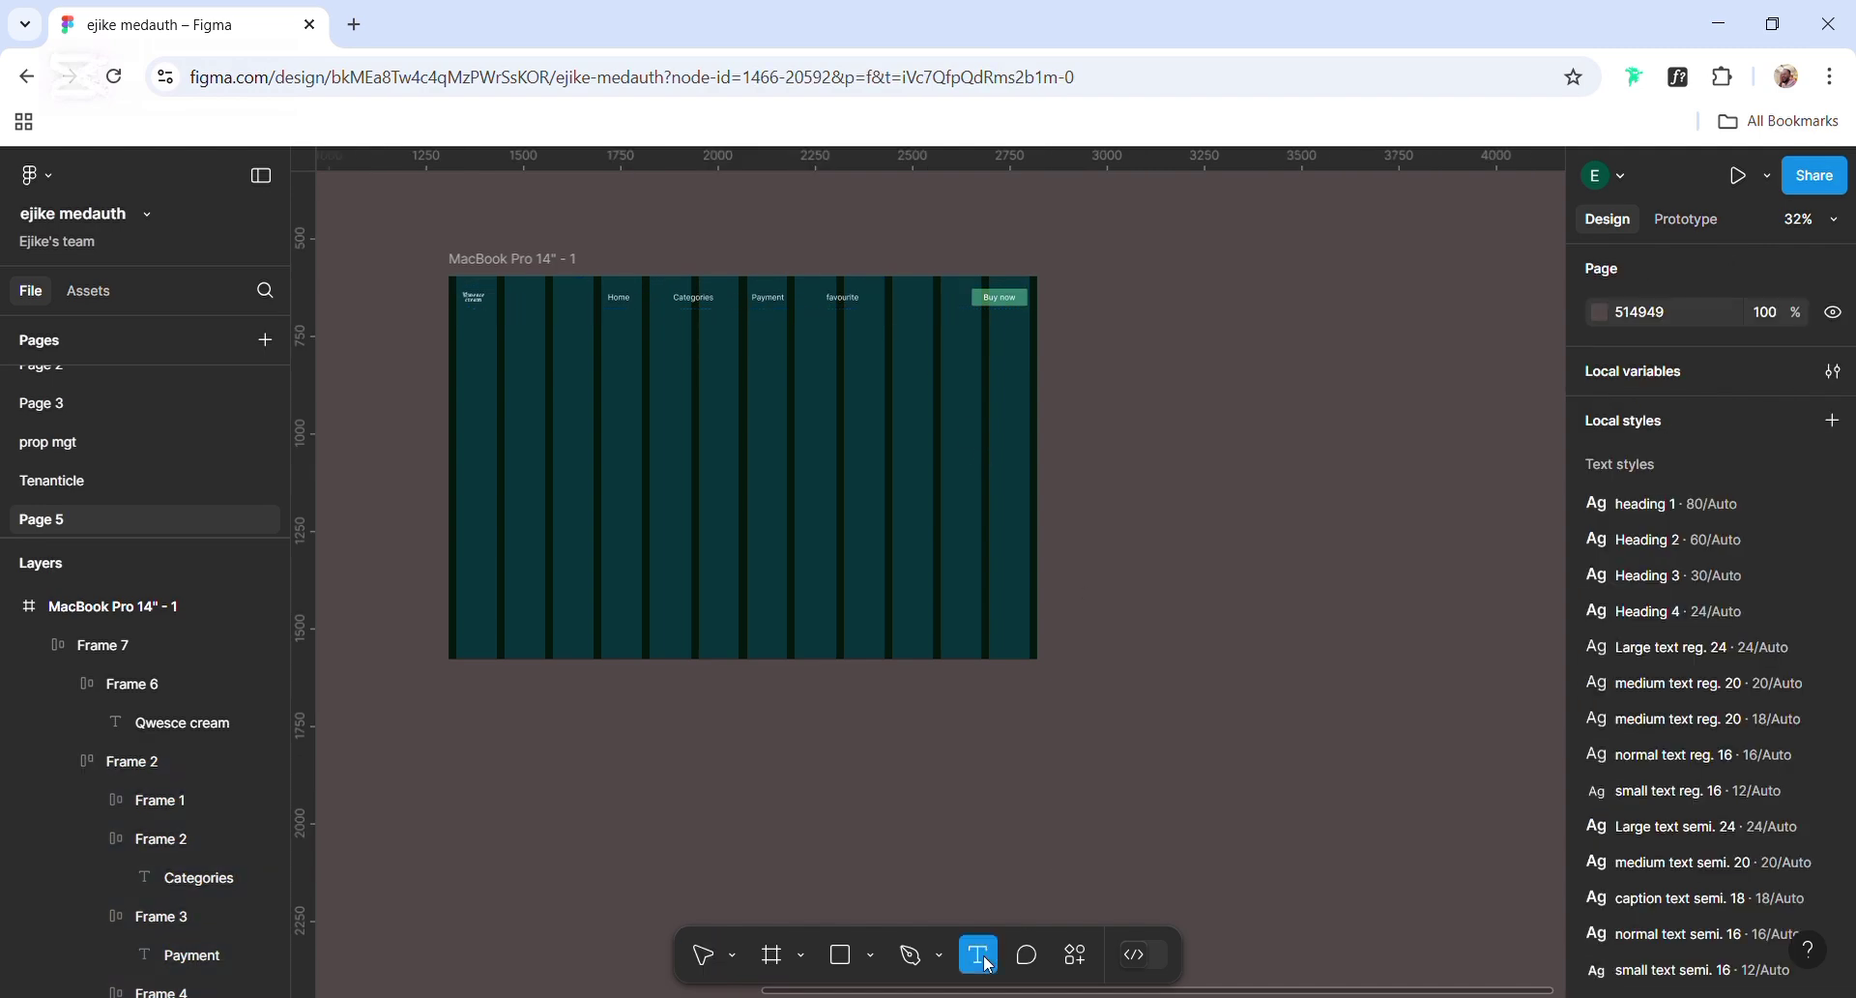
# Add a 64 px Inknut Antiqua 'Sweeten up your day' headline under the nav bar.
pyautogui.click(878, 791)
pyautogui.write('Sweeten up your day')
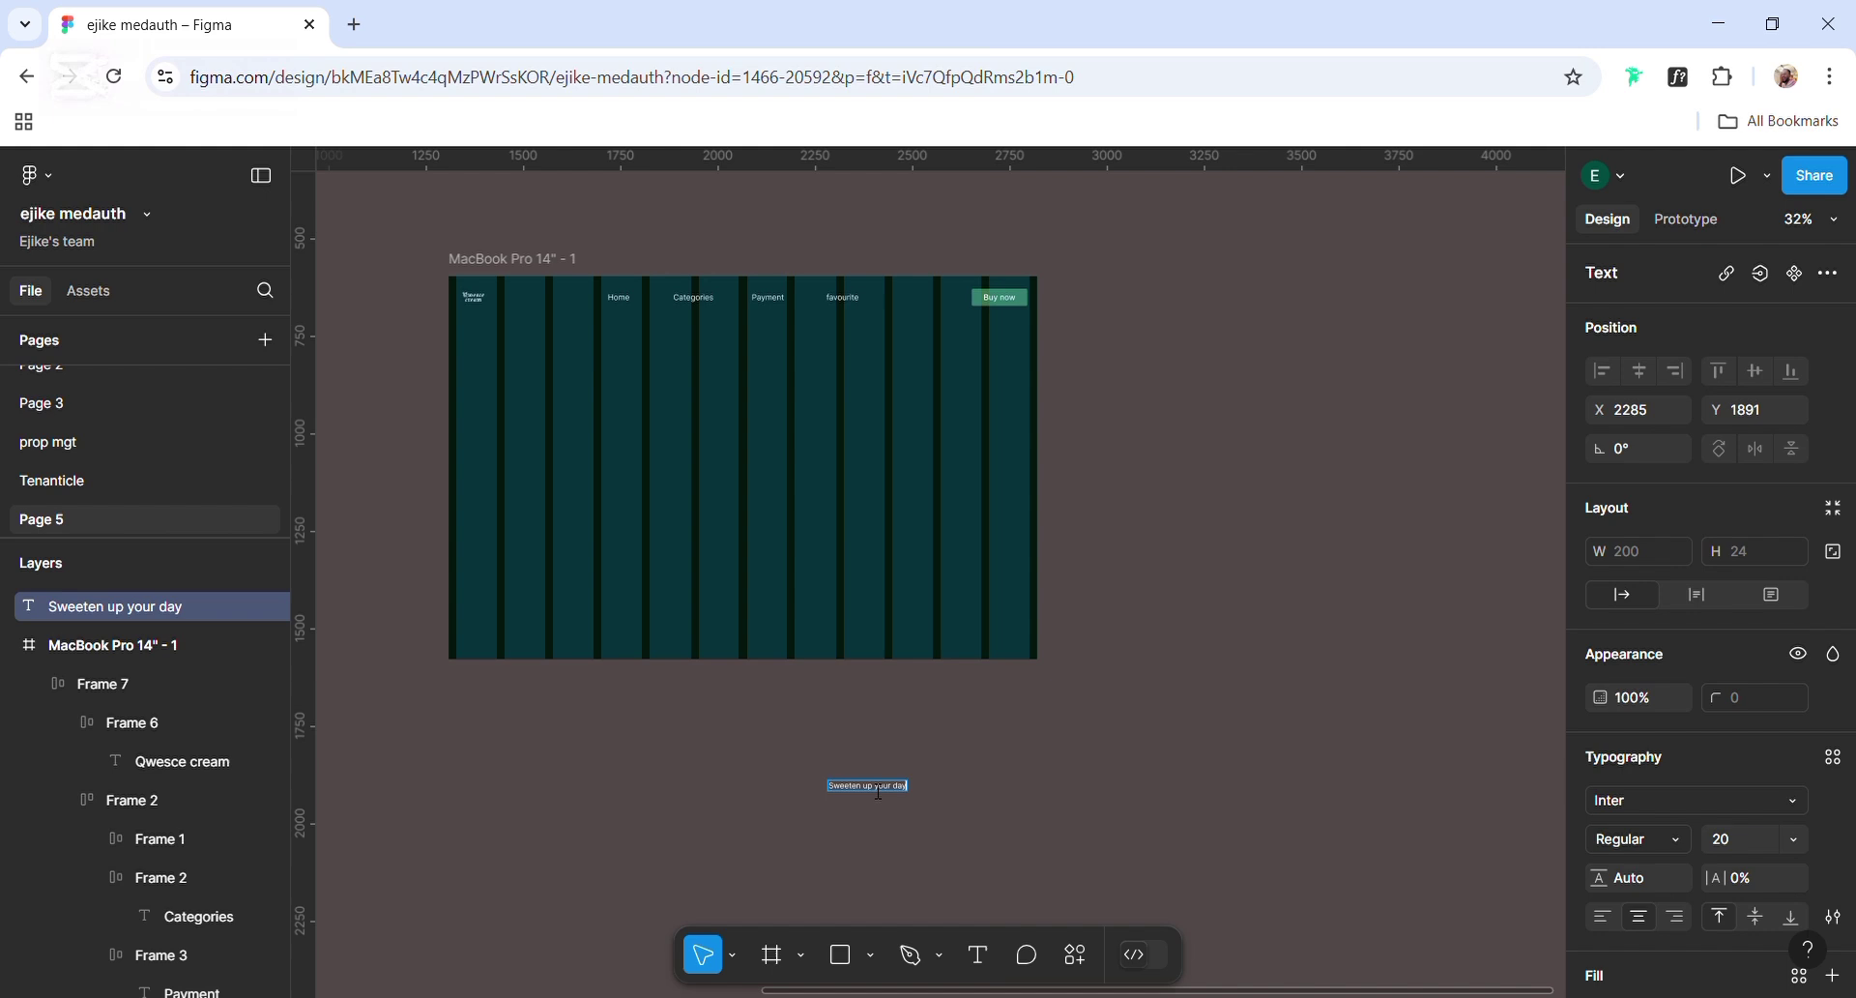
pyautogui.write('up your day')
pyautogui.press('Escape')
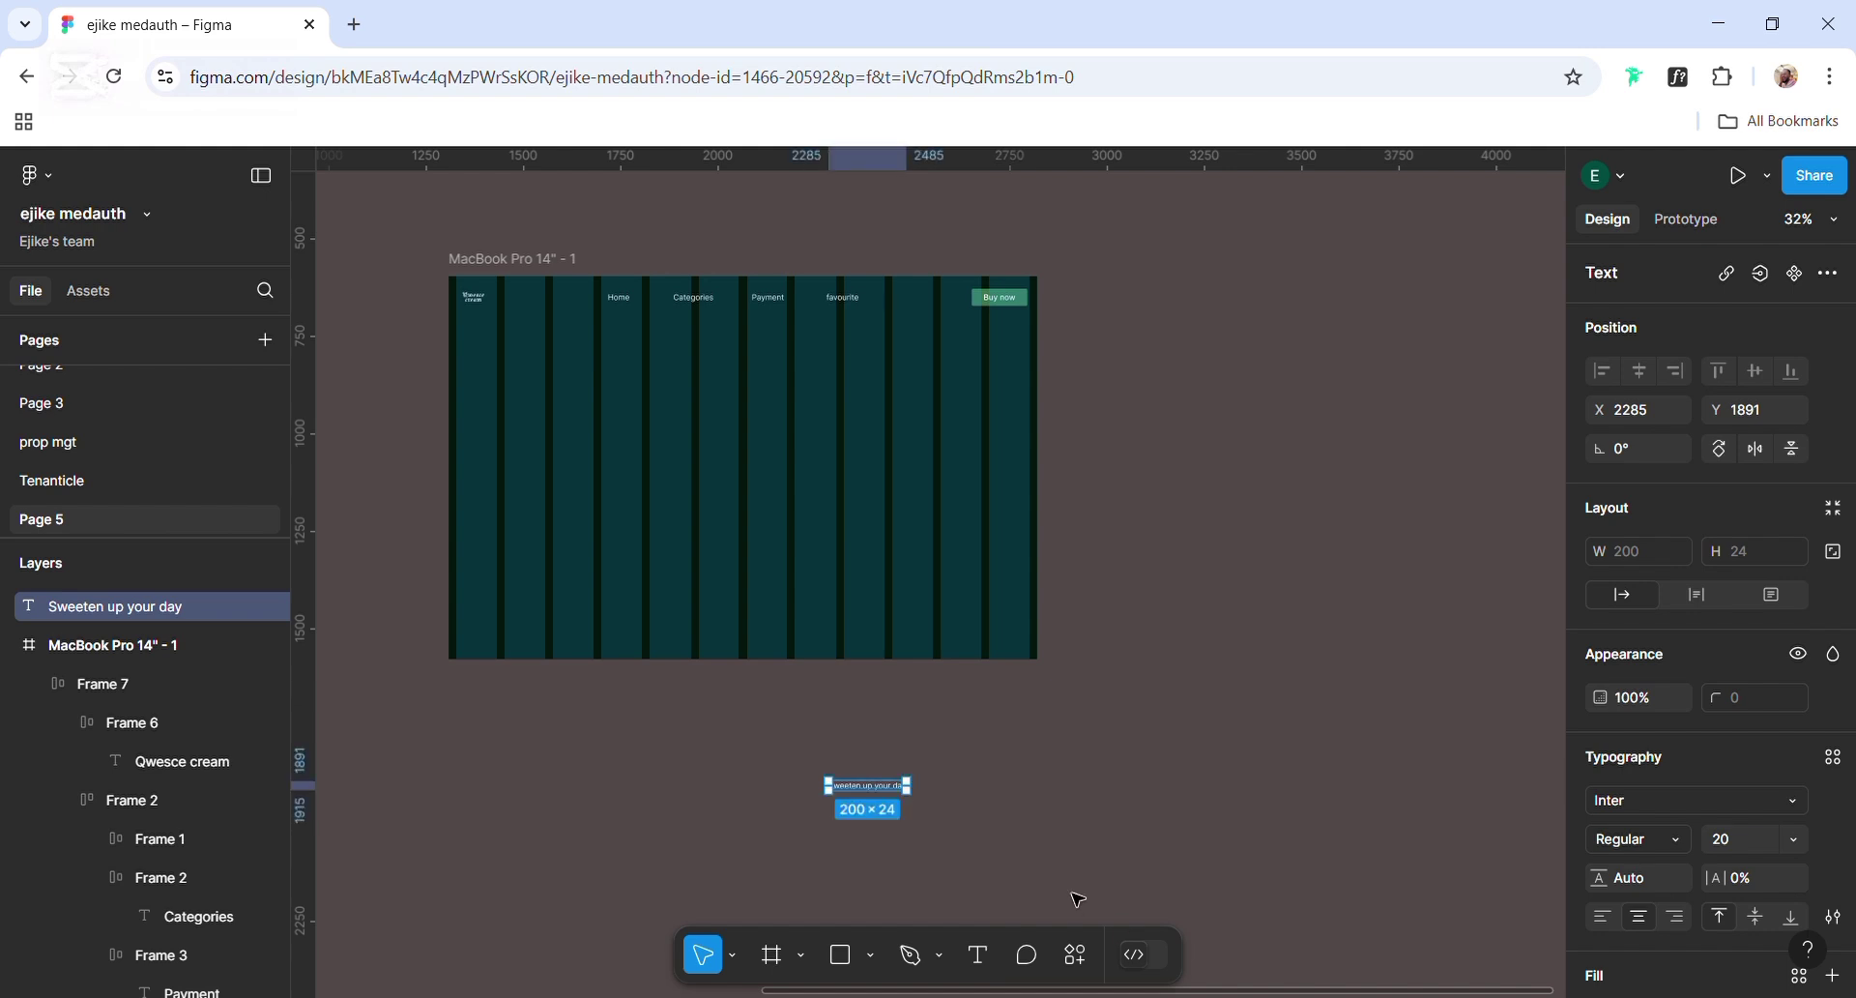
pyautogui.click(1795, 839)
pyautogui.click(1760, 856)
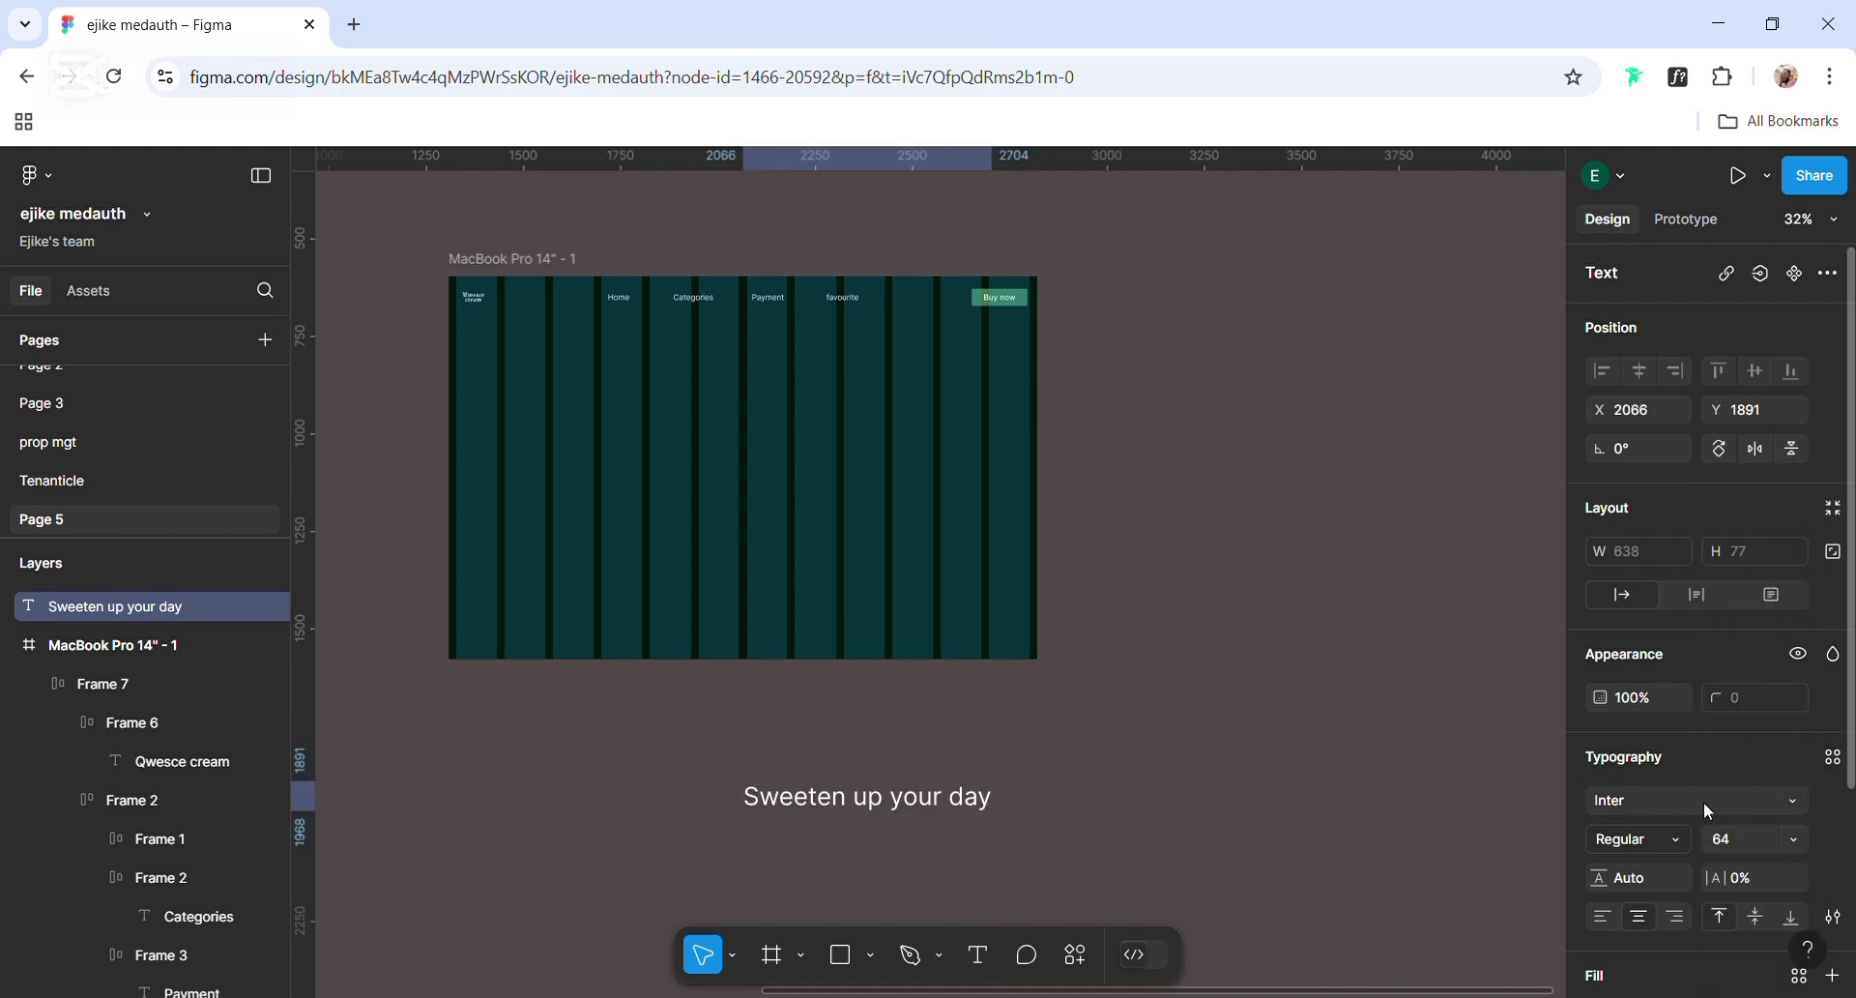
pyautogui.click(1704, 802)
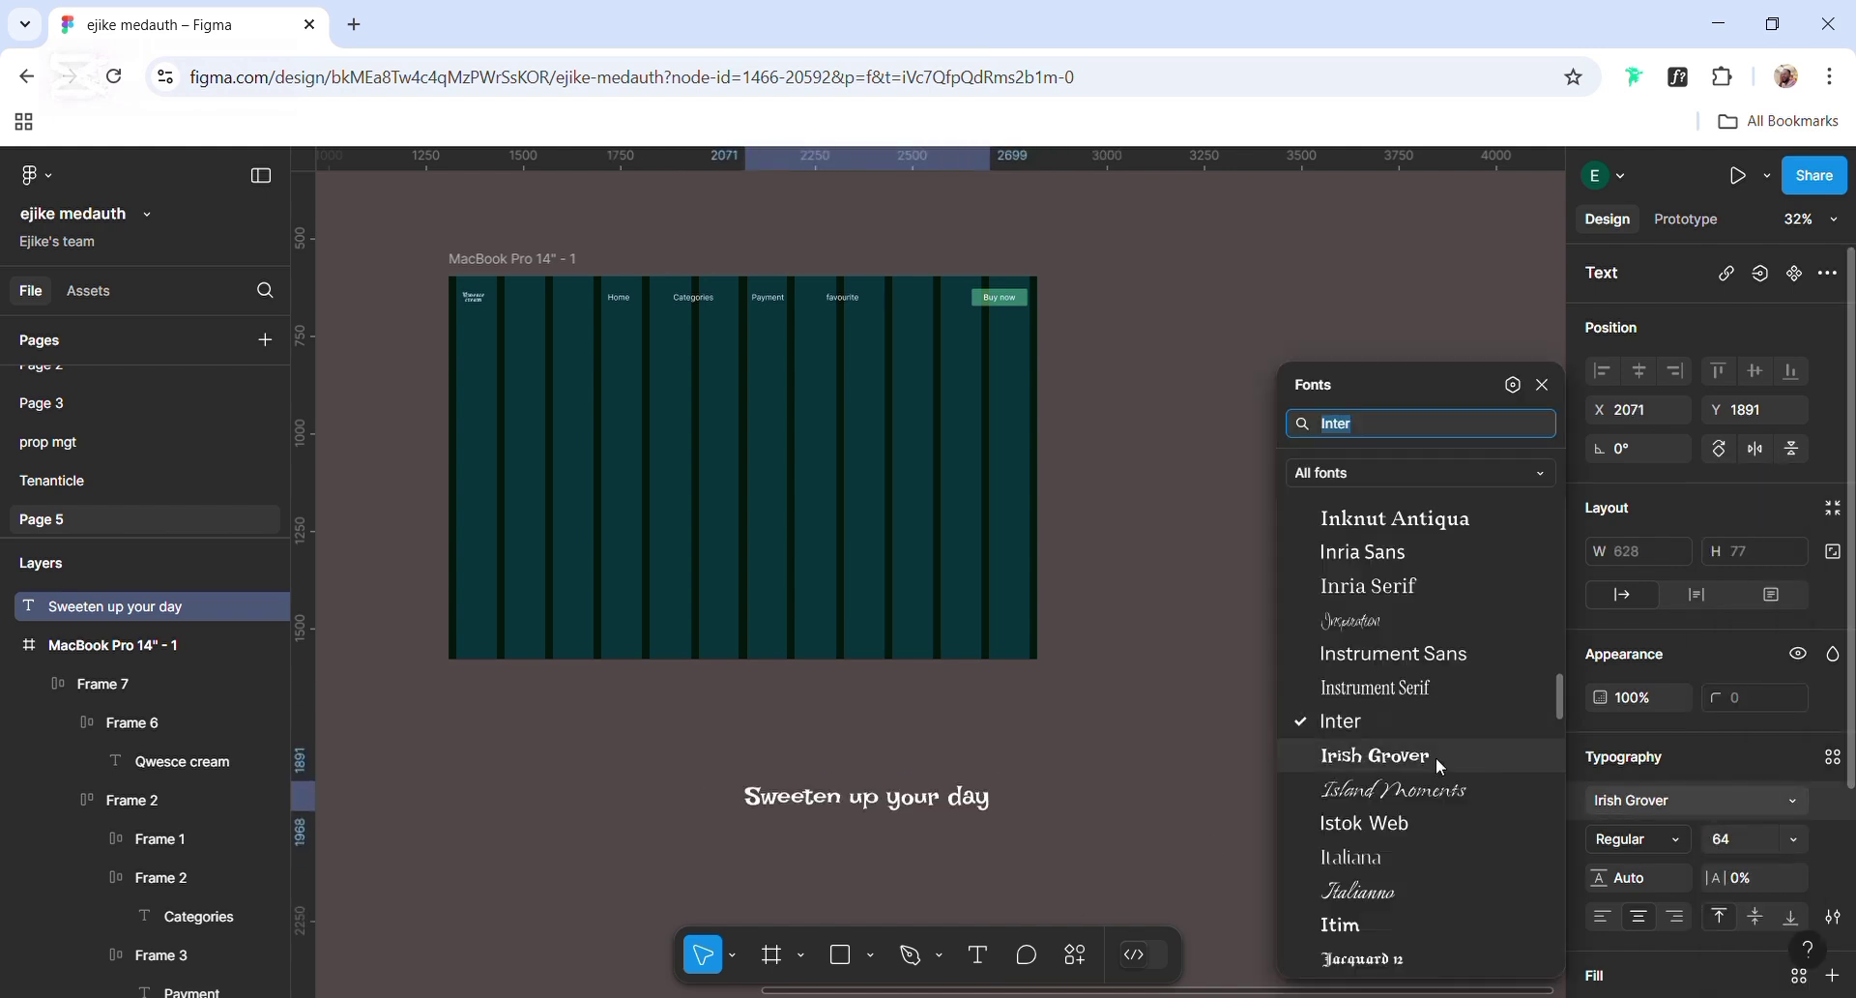
pyautogui.click(1430, 527)
pyautogui.moveTo(933, 812)
pyautogui.mouseDown()
pyautogui.moveTo(779, 457)
pyautogui.moveTo(808, 369)
pyautogui.mouseUp()
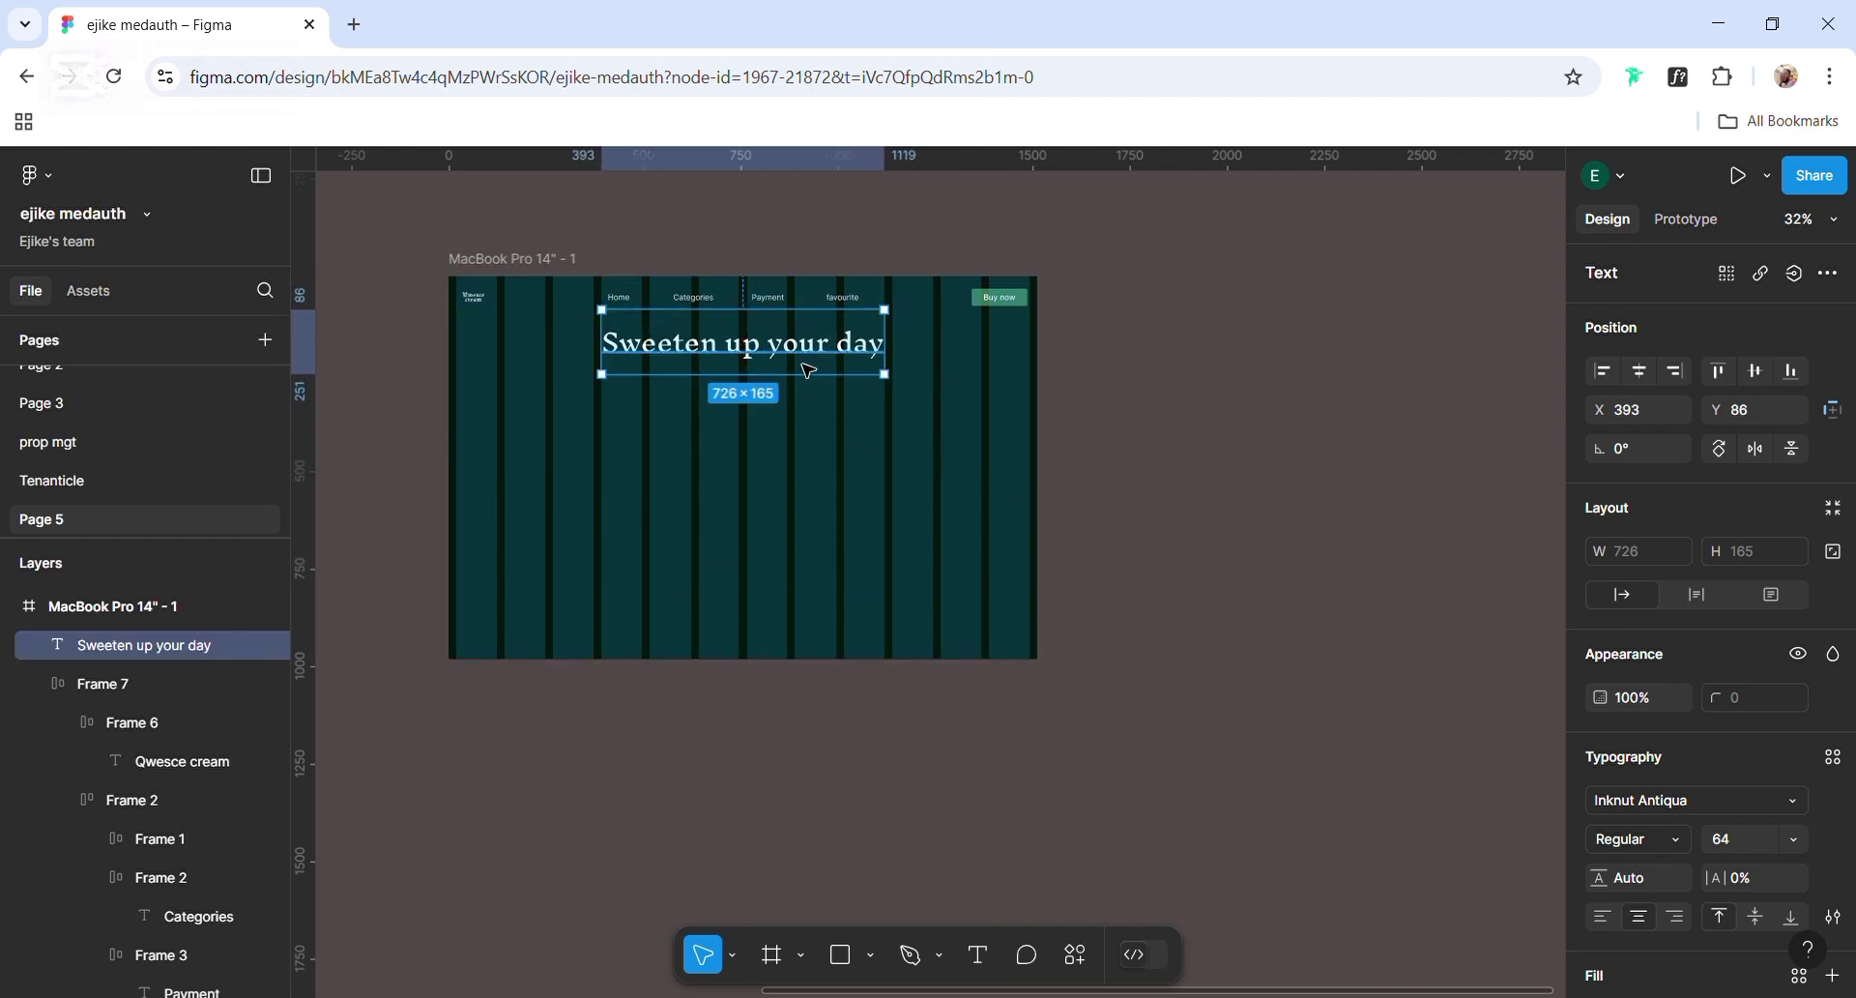
# Undo the last two changes to recover the sweetness paragraph text.
pyautogui.hotkey('ctrl', 'z')
pyautogui.hotkey('ctrl', 'z')
pyautogui.hotkey('ctrl', 'z')
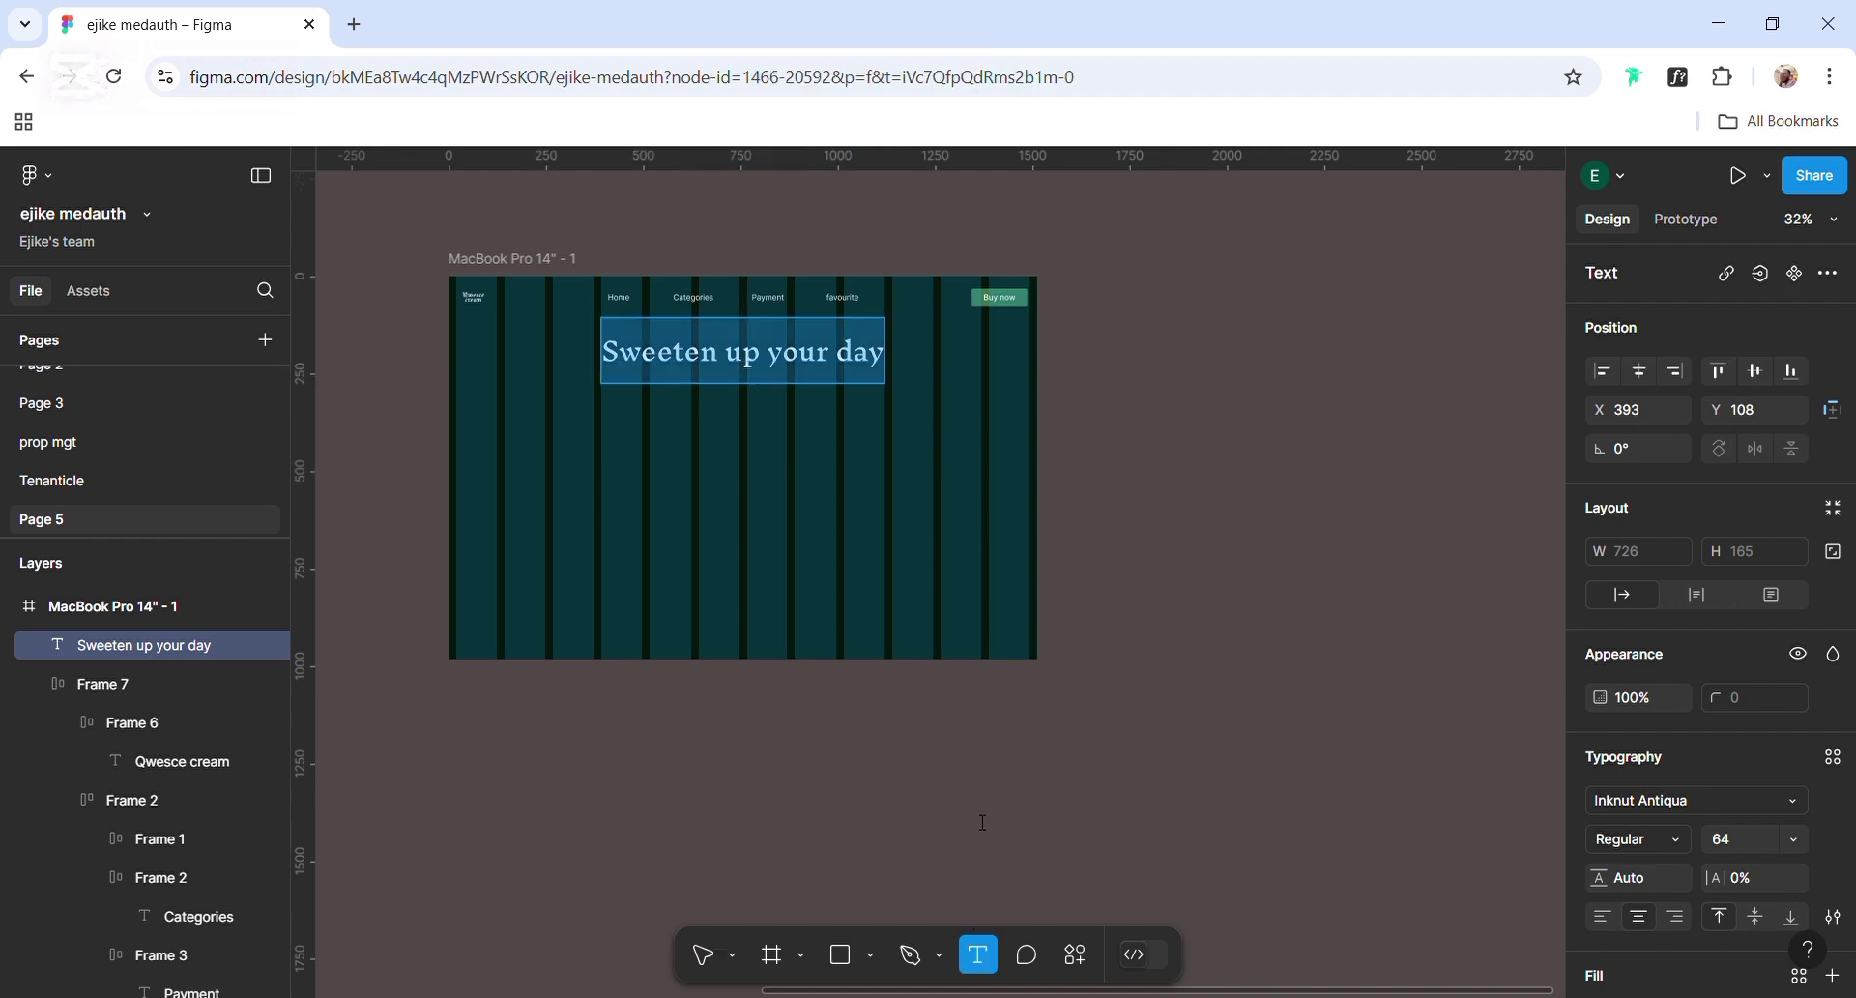
pyautogui.hotkey('ctrl', 'z')
pyautogui.press('Escape')
# Wrap the tagline onto two lines under the headline and duplicate the Buy now button below it.
pyautogui.moveTo(1304, 842); pyautogui.dragTo(1154, 841)
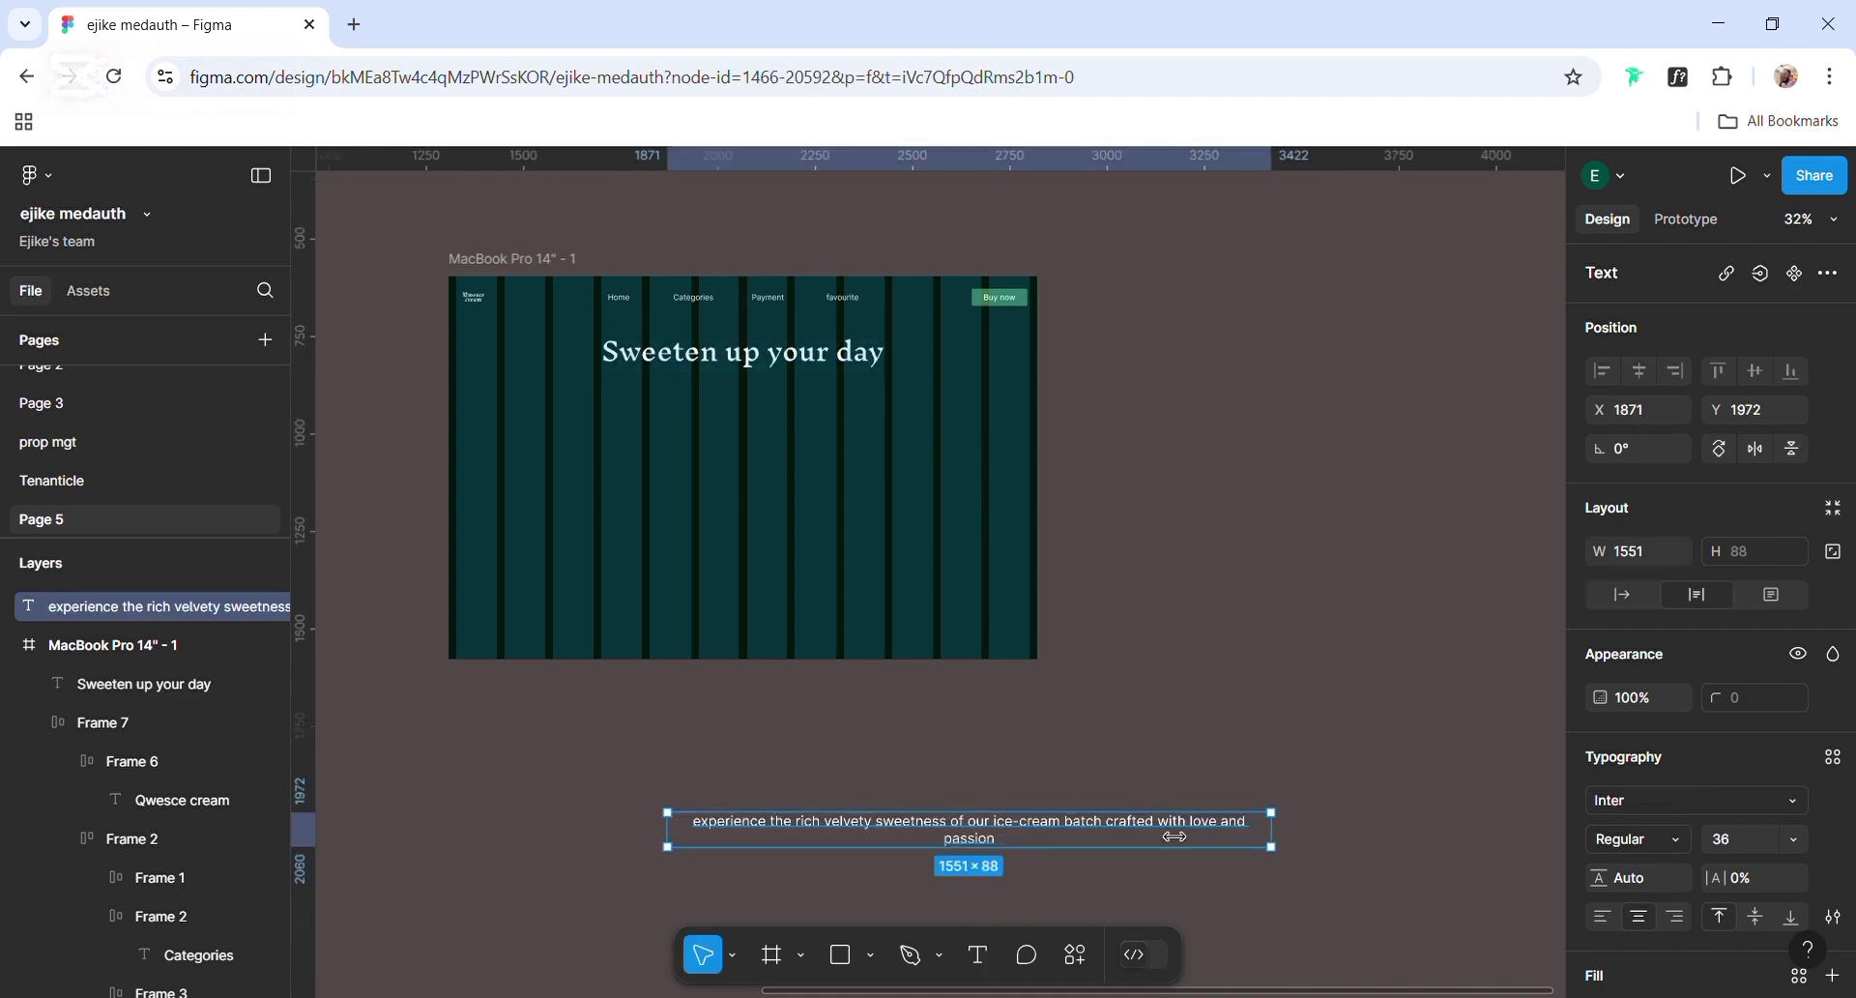
pyautogui.moveTo(996, 841); pyautogui.dragTo(837, 407)
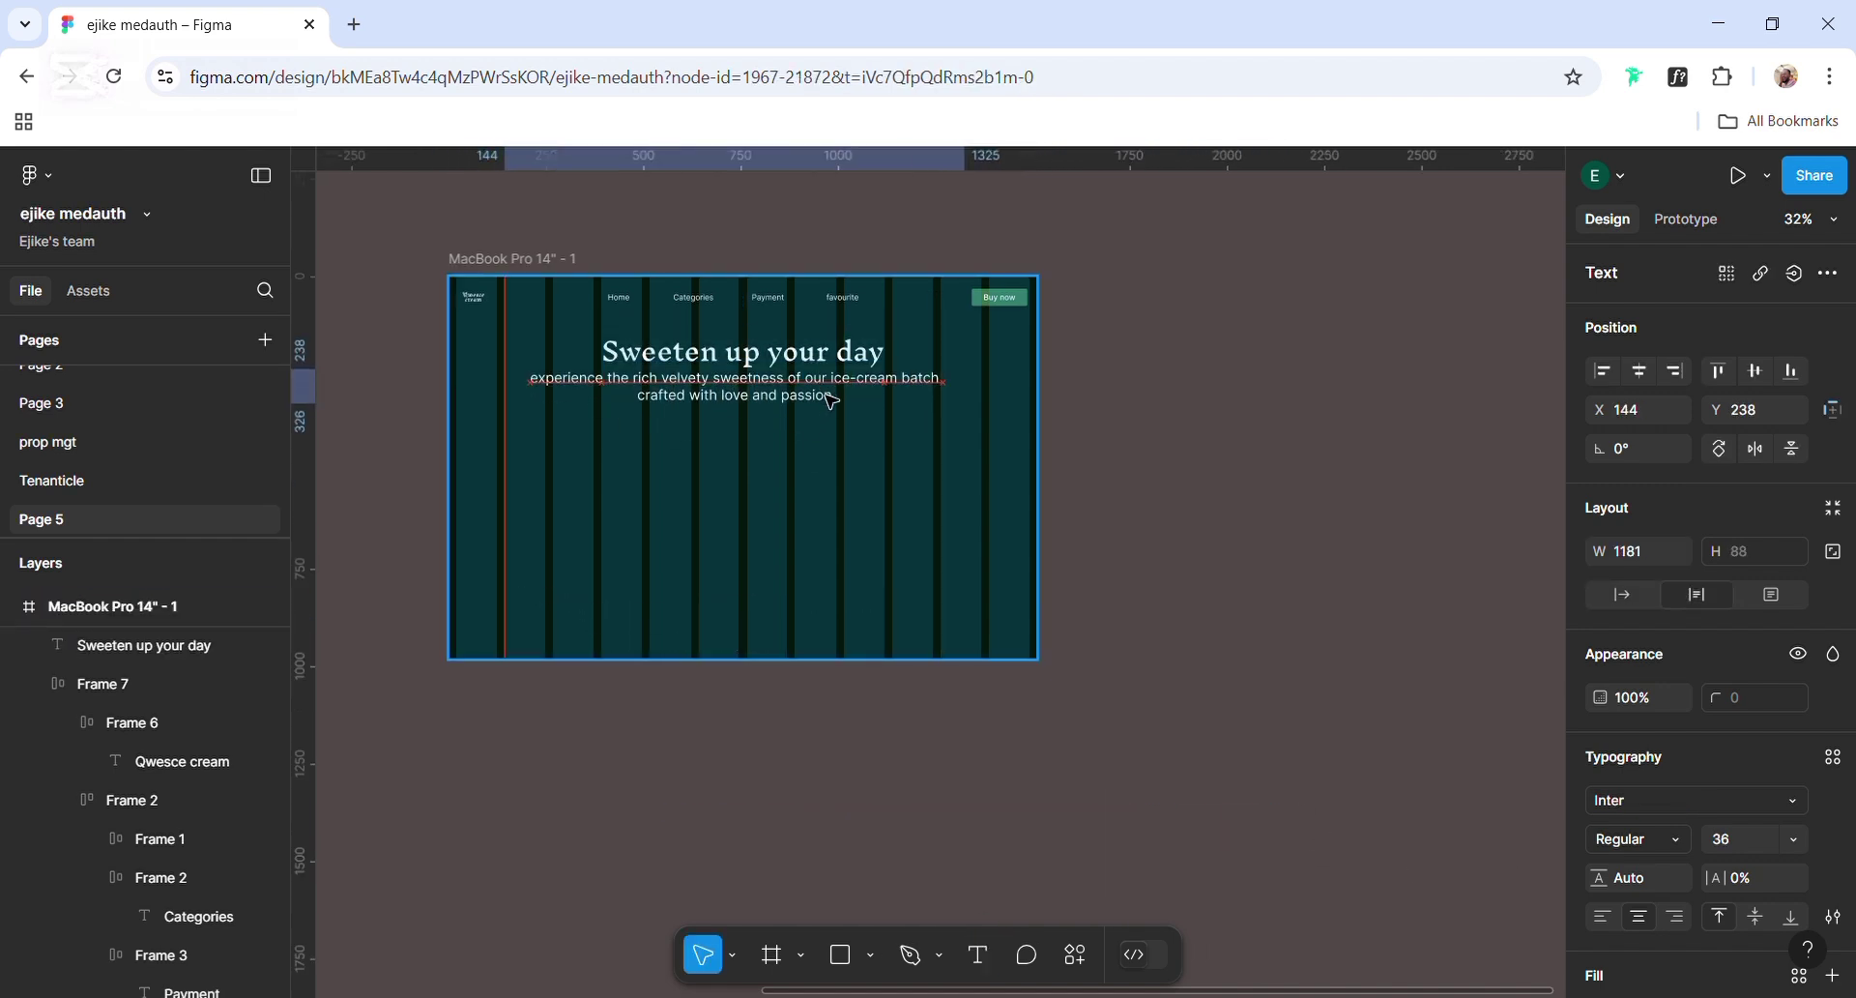
pyautogui.click(1000, 297)
pyautogui.hotkey('ctrl', 'd')
pyautogui.moveTo(1142, 298)
pyautogui.mouseDown()
pyautogui.moveTo(617, 472)
pyautogui.moveTo(628, 449)
pyautogui.moveTo(891, 450)
pyautogui.mouseUp()
pyautogui.keyDown('ctrl'); pyautogui.scroll(5, 628, 449); pyautogui.keyUp('ctrl')
pyautogui.keyDown('ctrl'); pyautogui.scroll(-5, 751, 466); pyautogui.keyUp('ctrl')
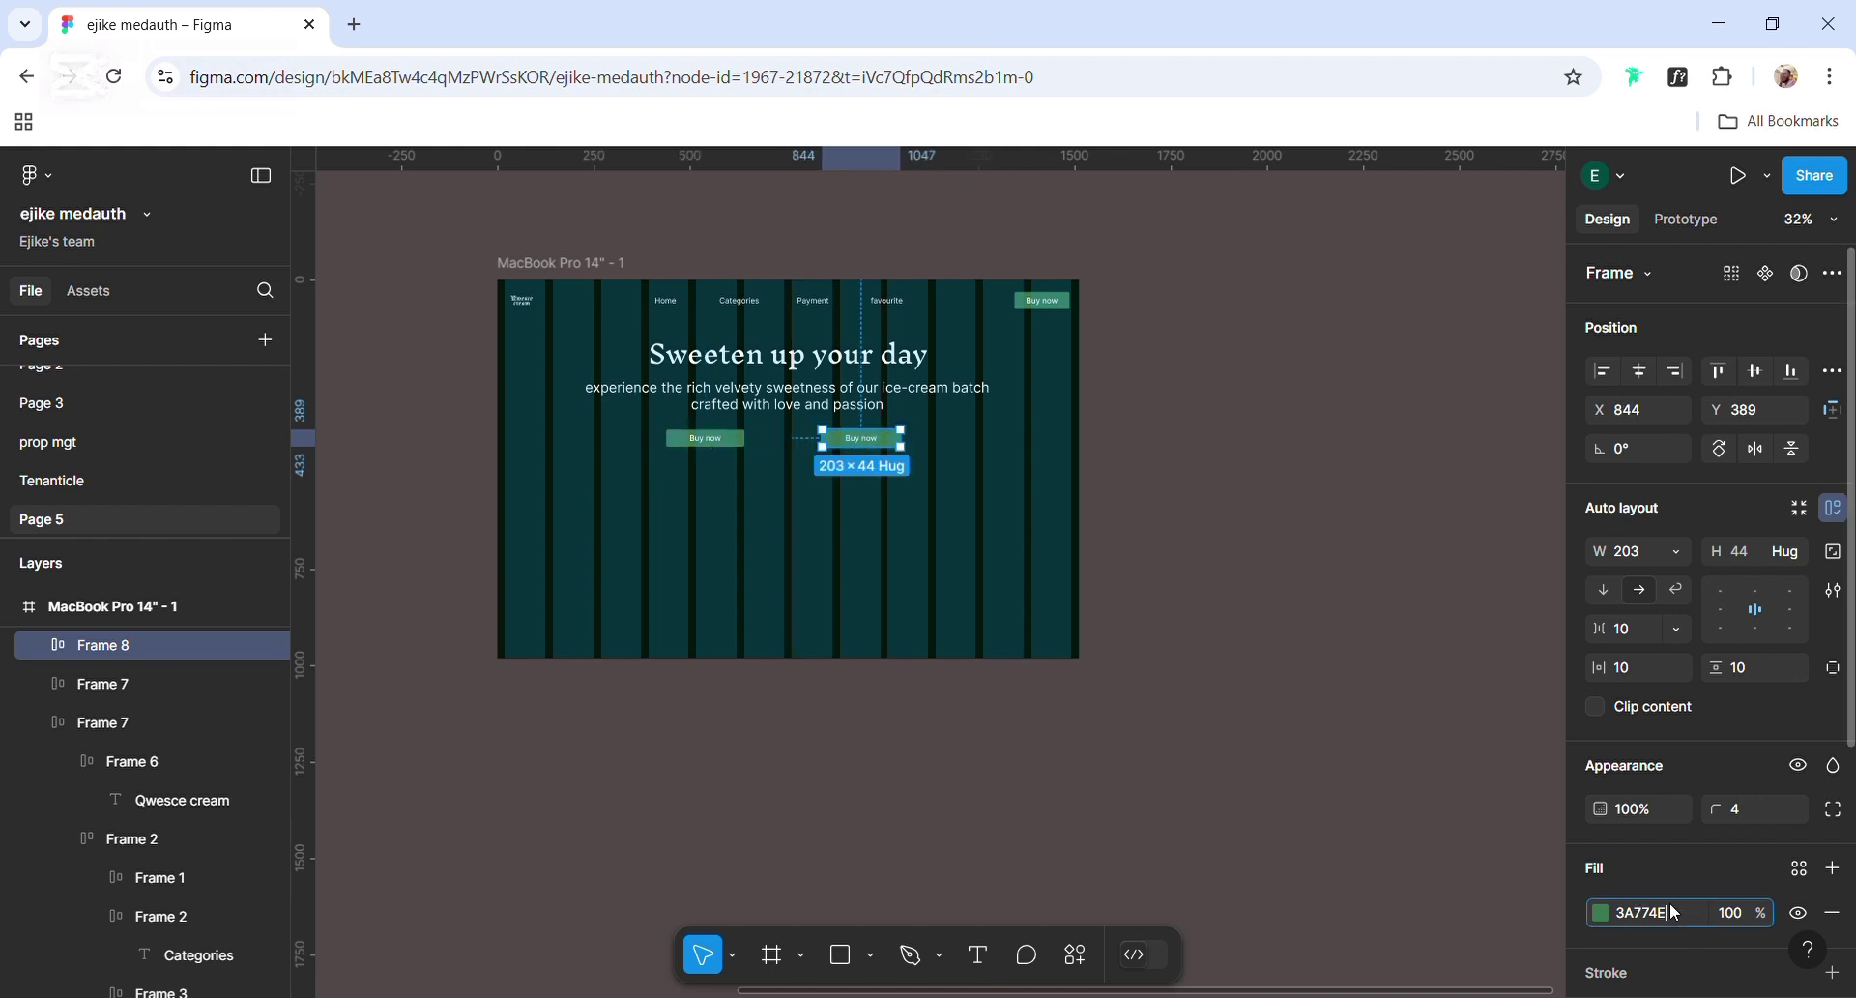
# Make the second Buy now button an outline: no fill, 1 px 3A774E inside stroke.
pyautogui.click(1833, 913)
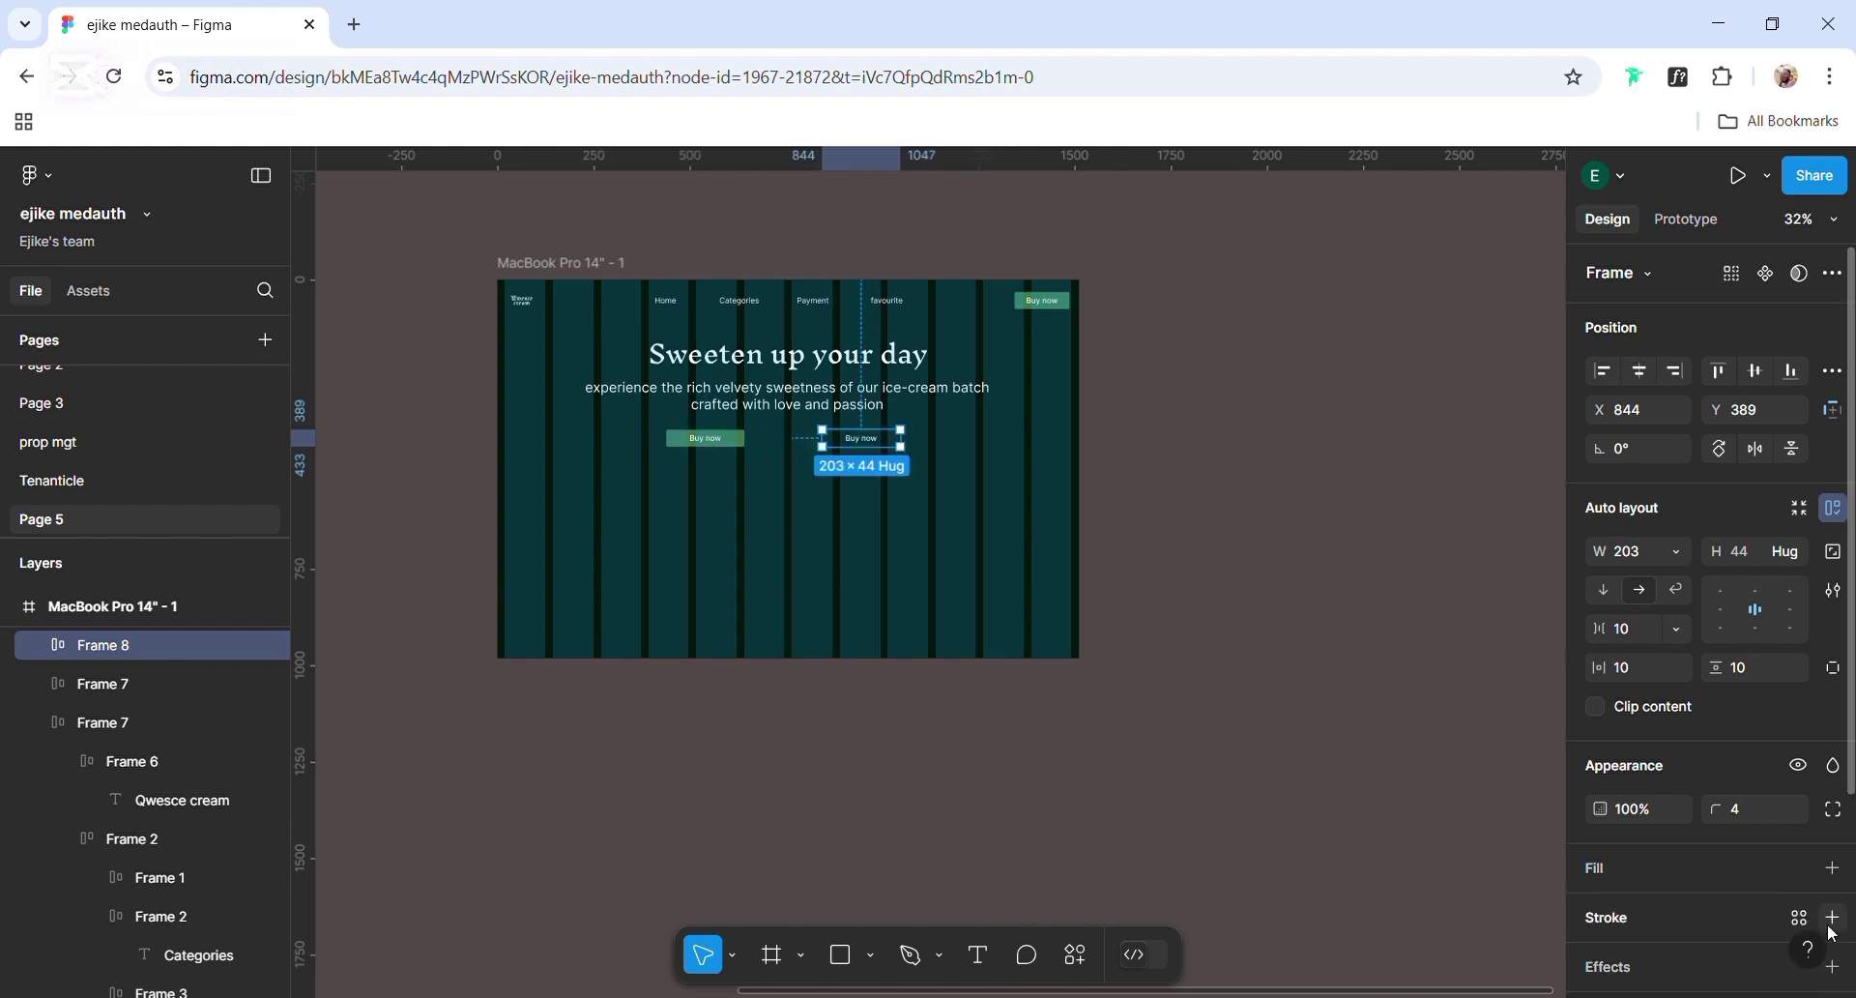
pyautogui.click(1830, 923)
pyautogui.press('Escape')
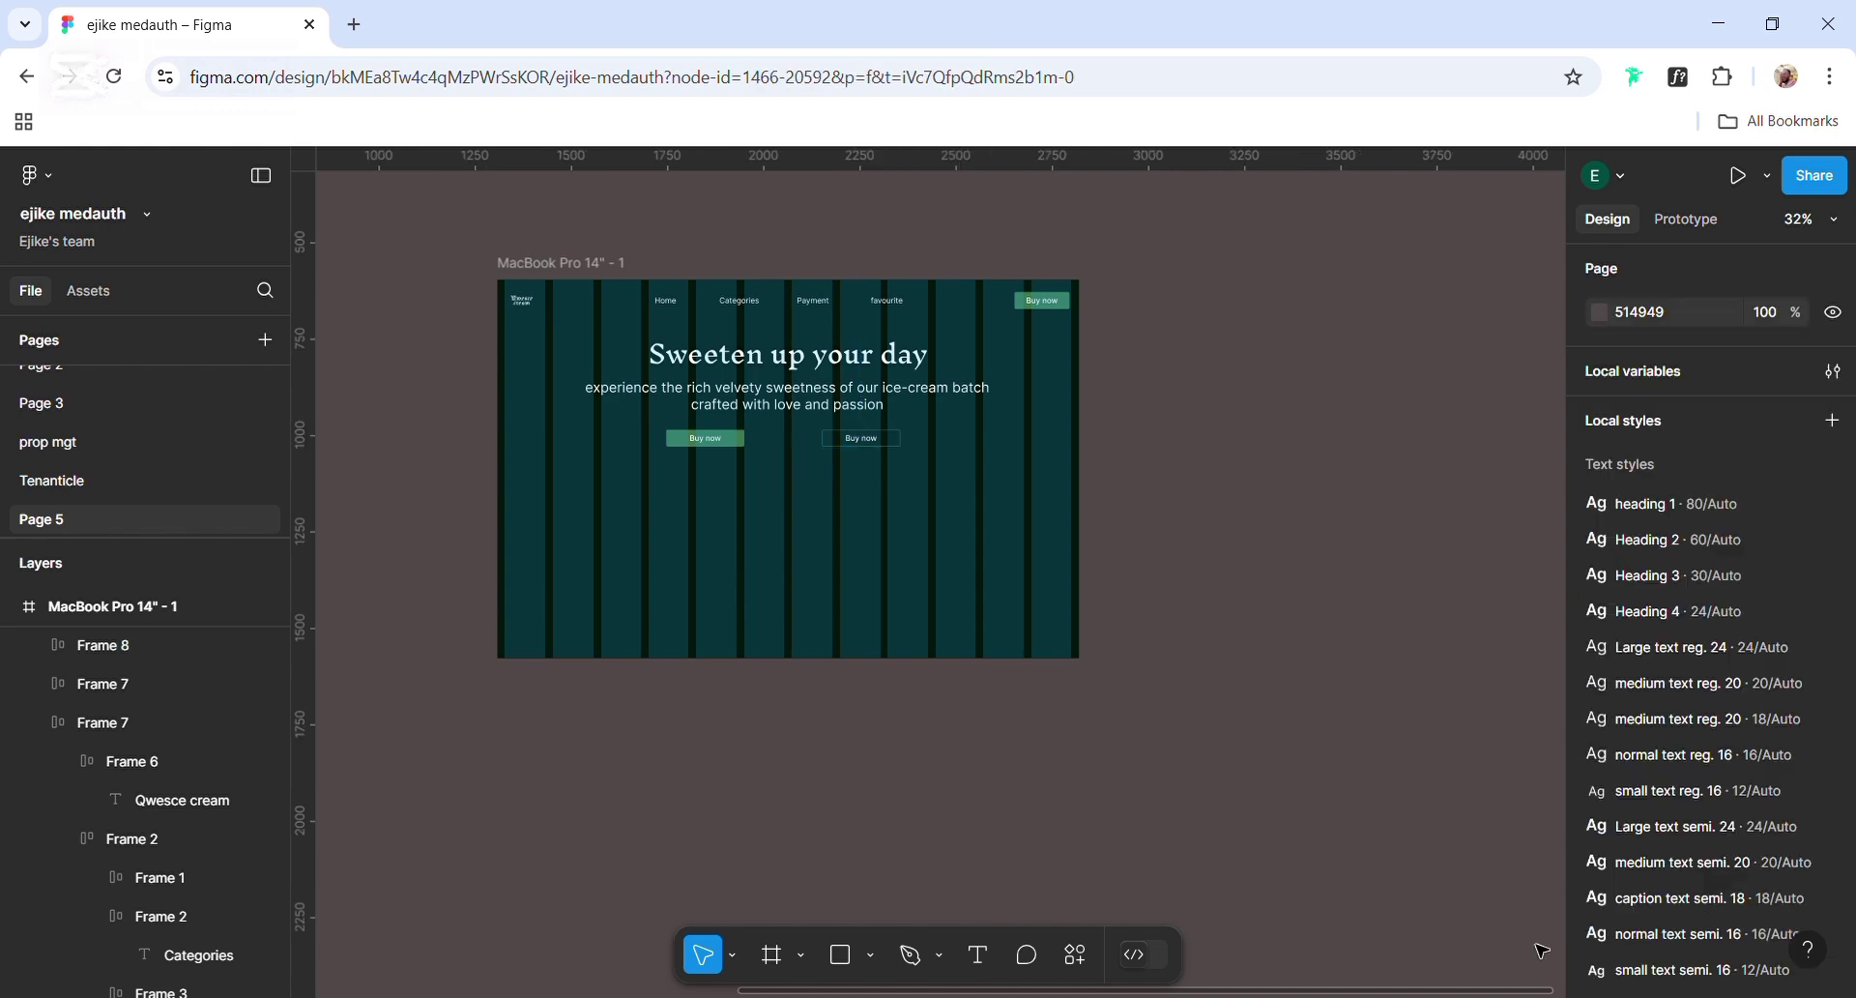
pyautogui.click(862, 438)
pyautogui.scroll(-3, 1759, 830)
pyautogui.scroll(-1, 1759, 829)
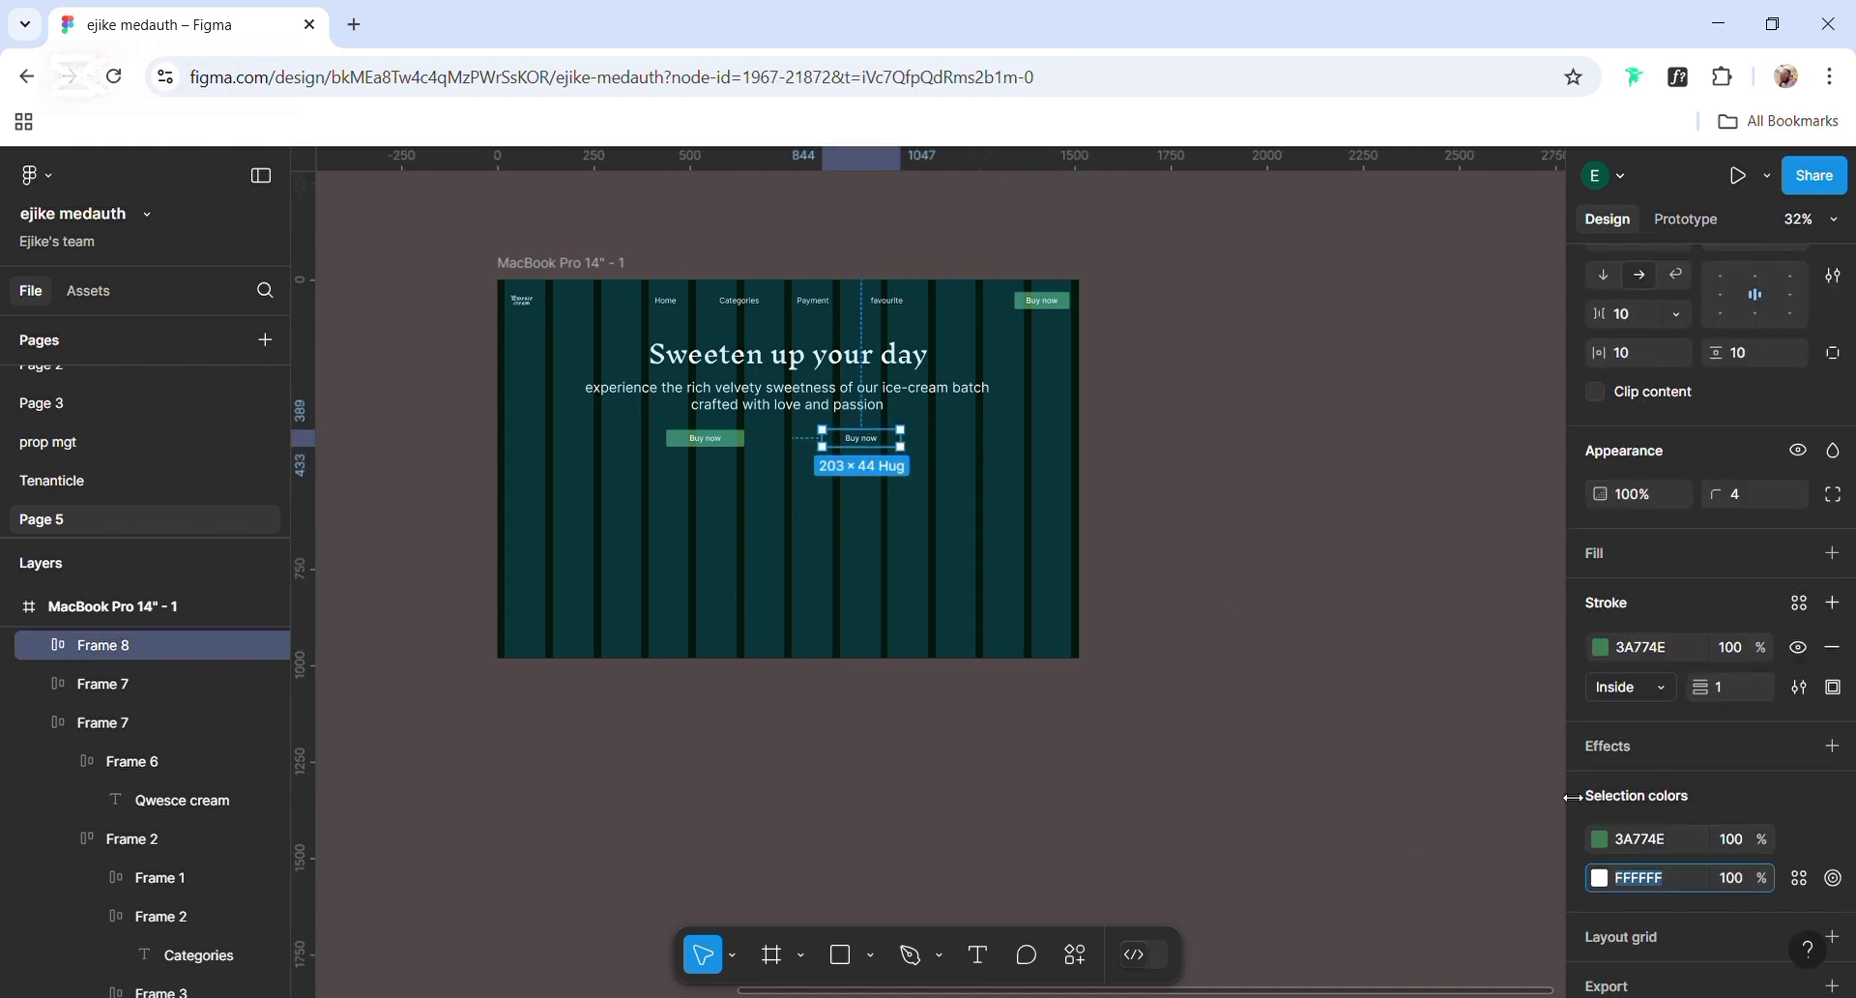
pyautogui.click(1232, 559)
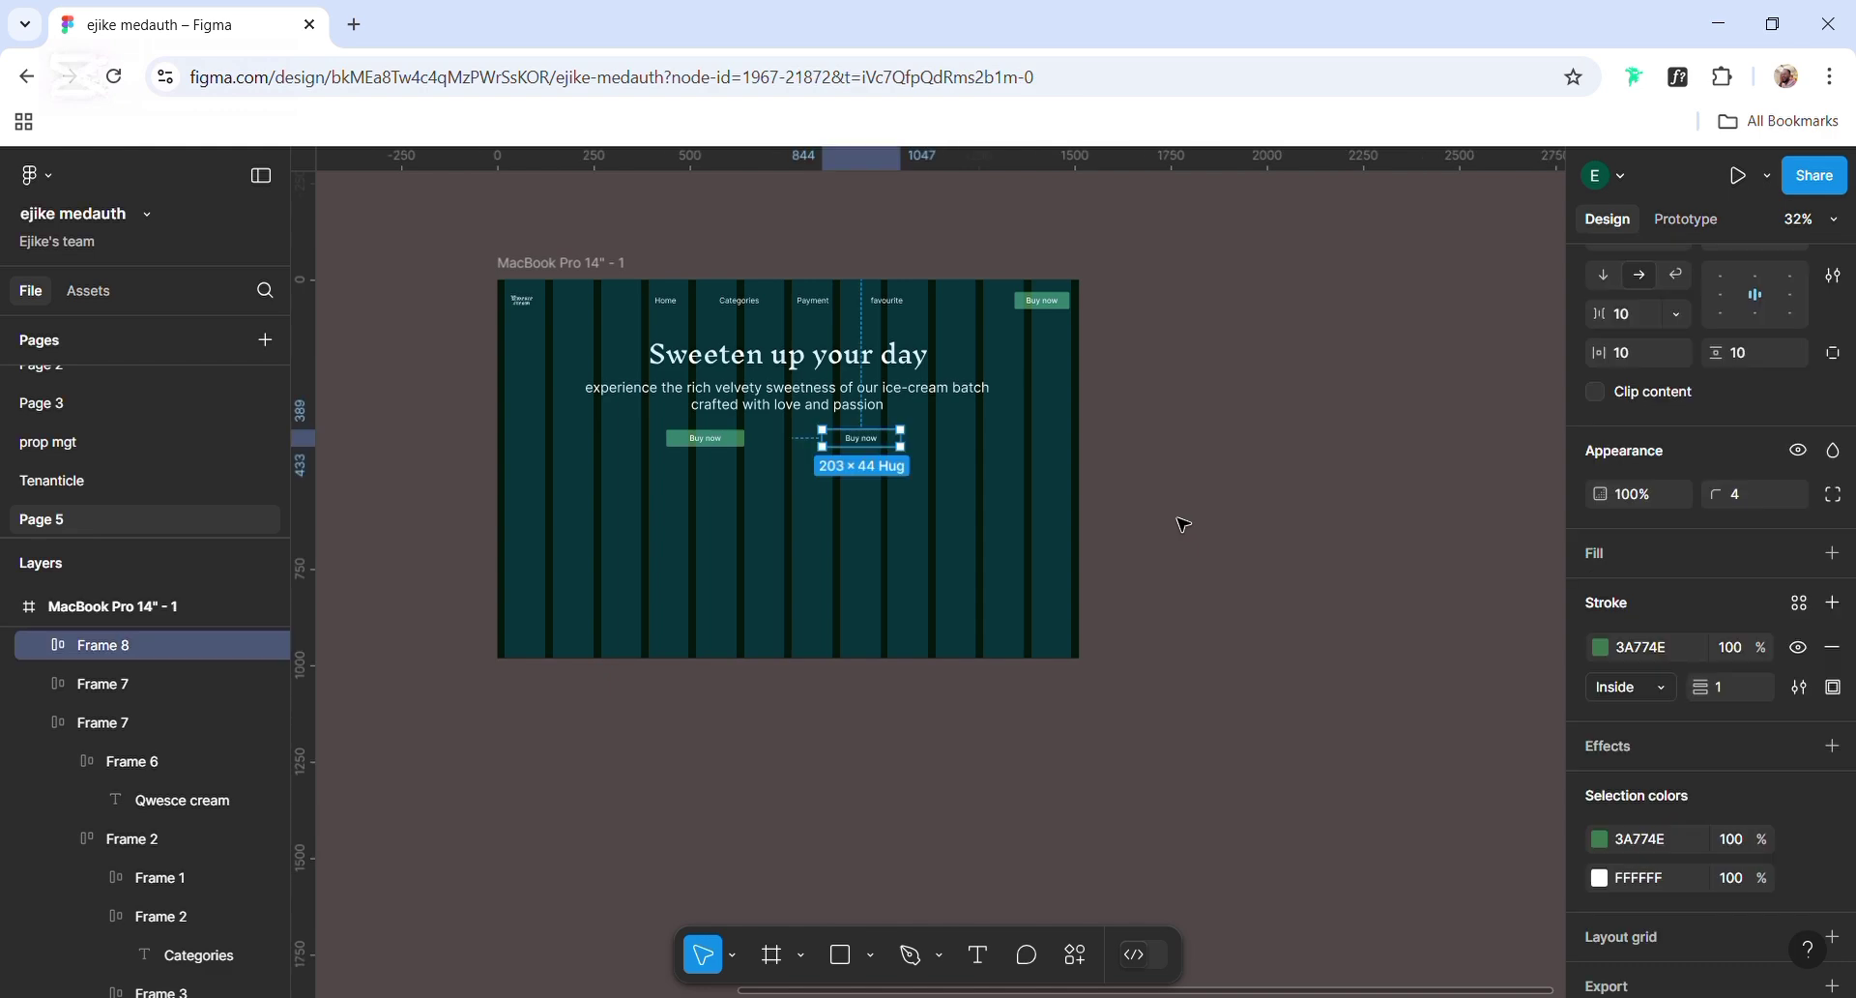
# Toggle the MacBook frame's layout grids off and on, then select both Buy now buttons.
pyautogui.scroll(5, 859, 445)
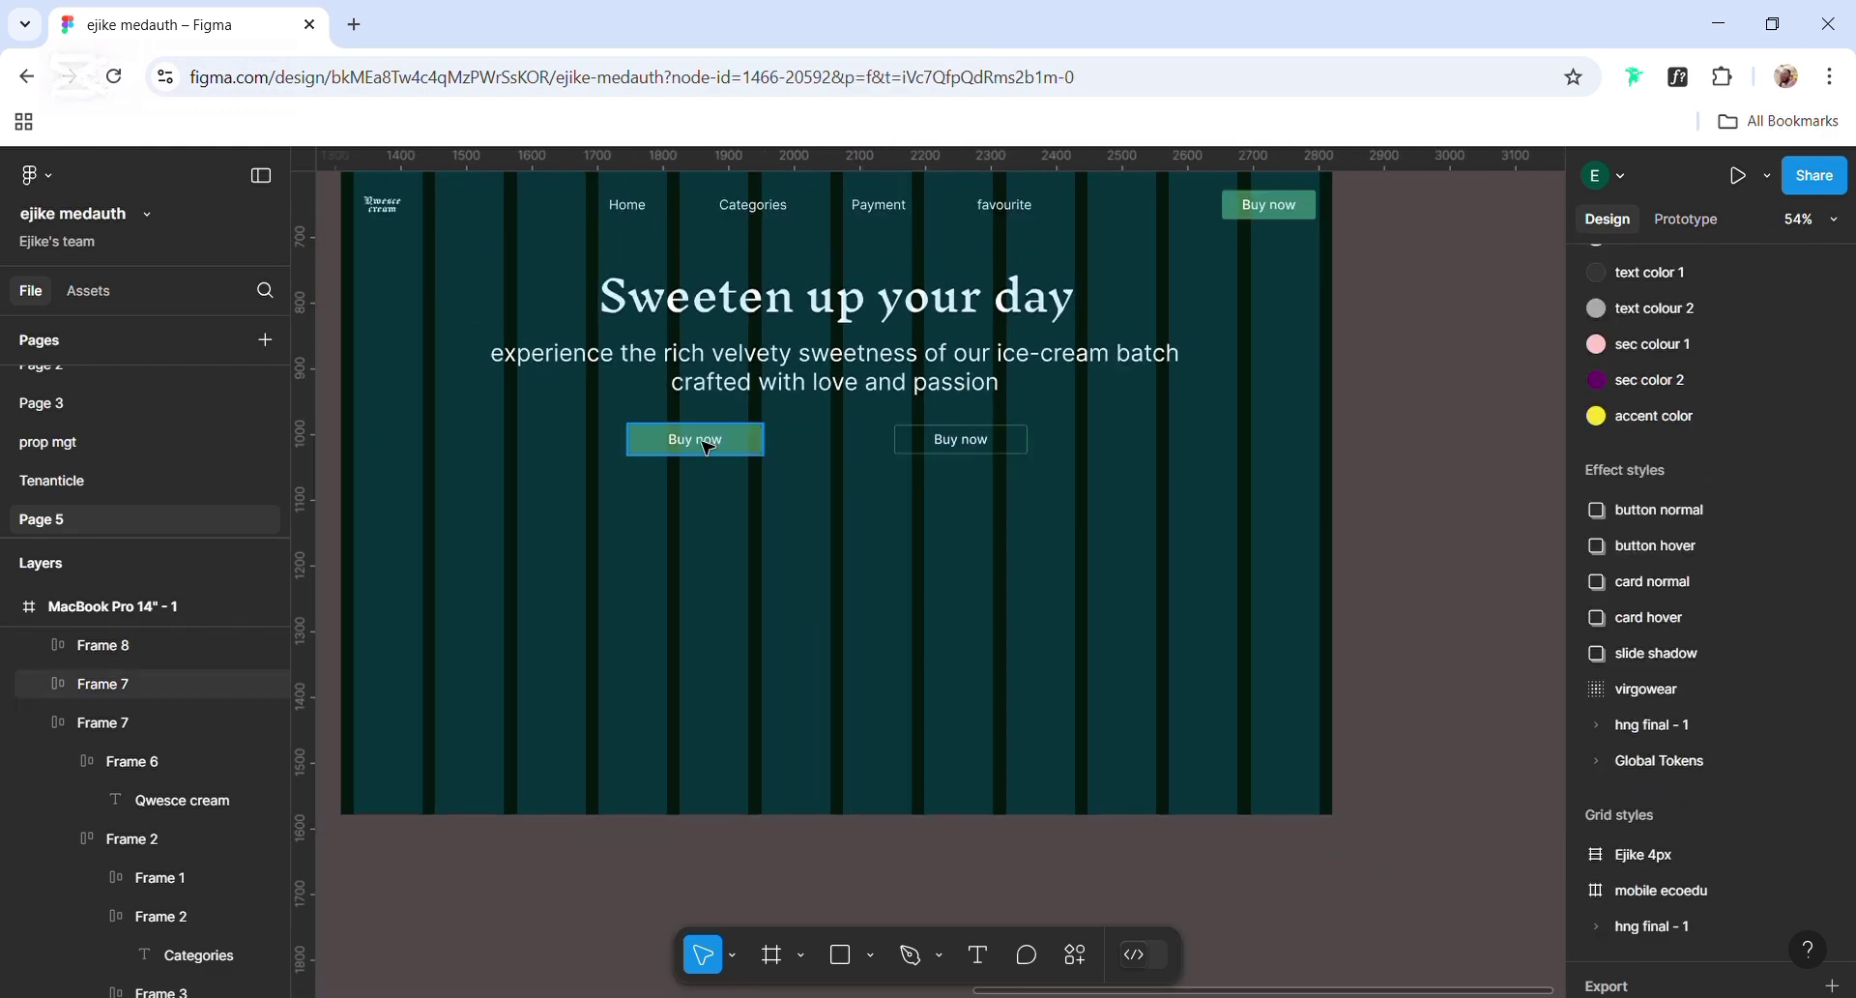
pyautogui.scroll(-5, 745, 522)
pyautogui.click(569, 301)
pyautogui.hotkey('ctrl', 'shift', '4')
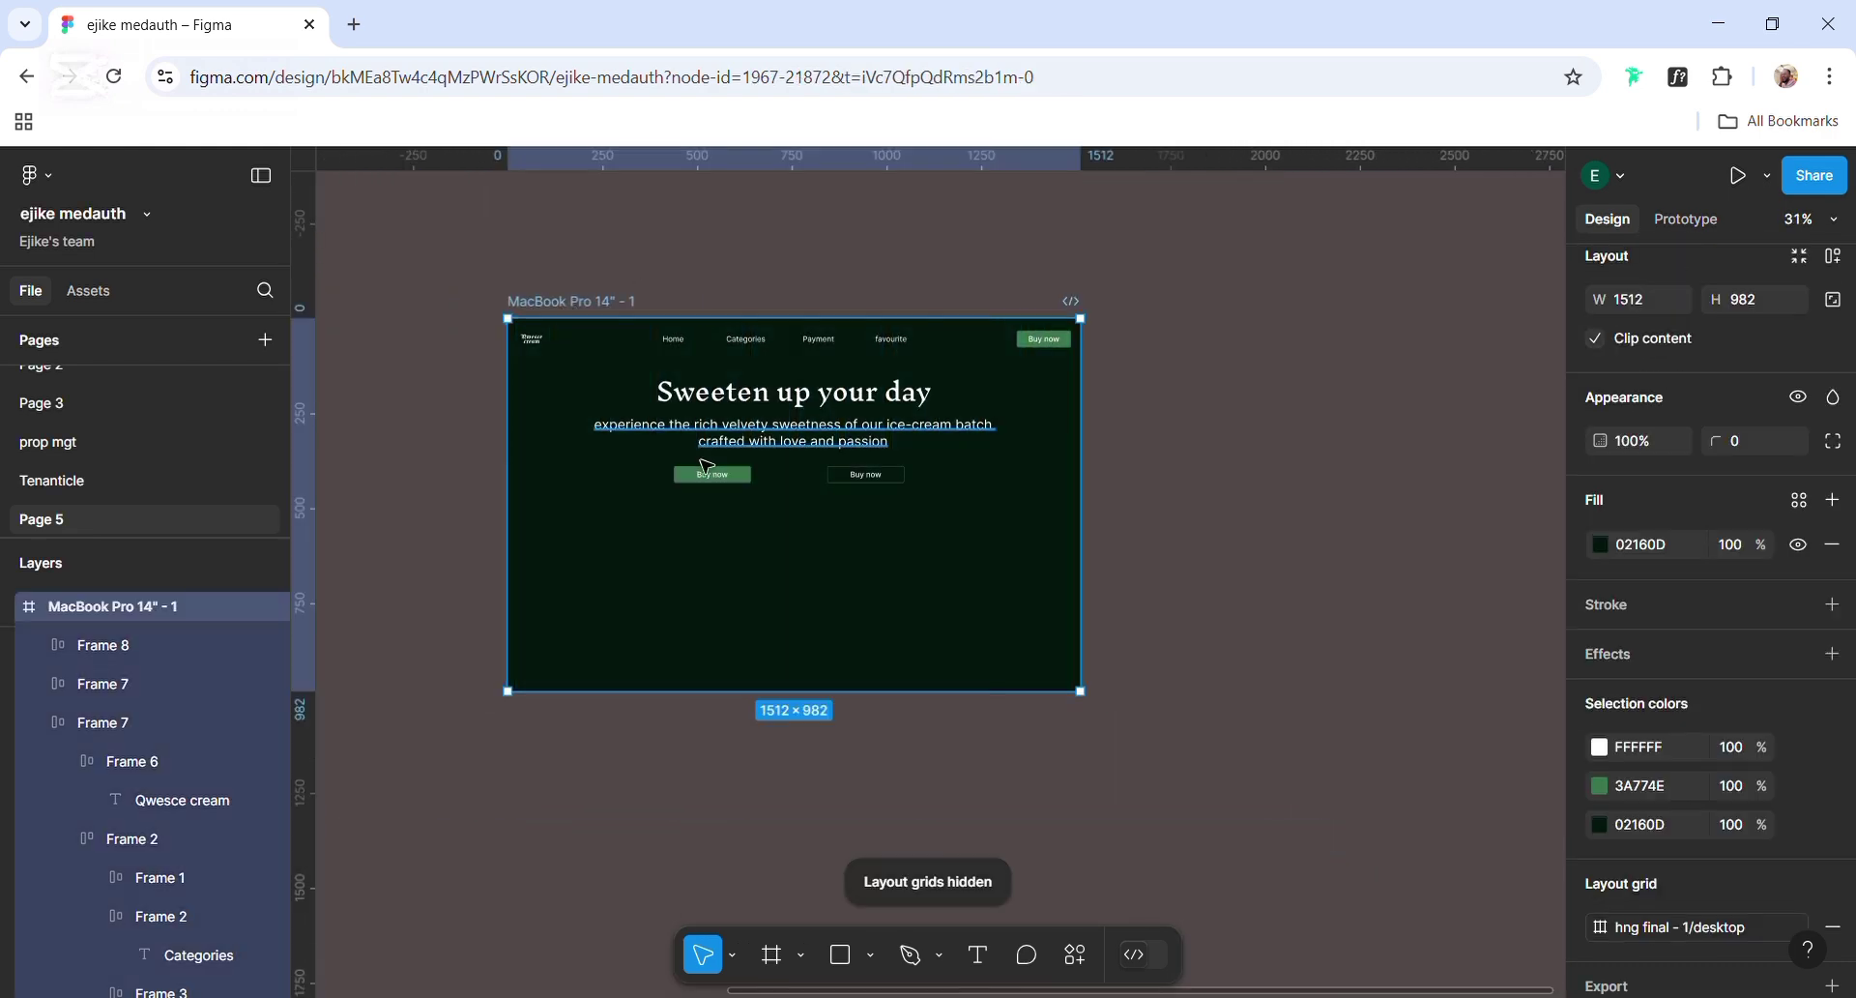
pyautogui.scroll(3, 705, 464)
pyautogui.scroll(-3, 703, 471)
pyautogui.hotkey('ctrl', 'shift', '4')
pyautogui.scroll(-3, 704, 471)
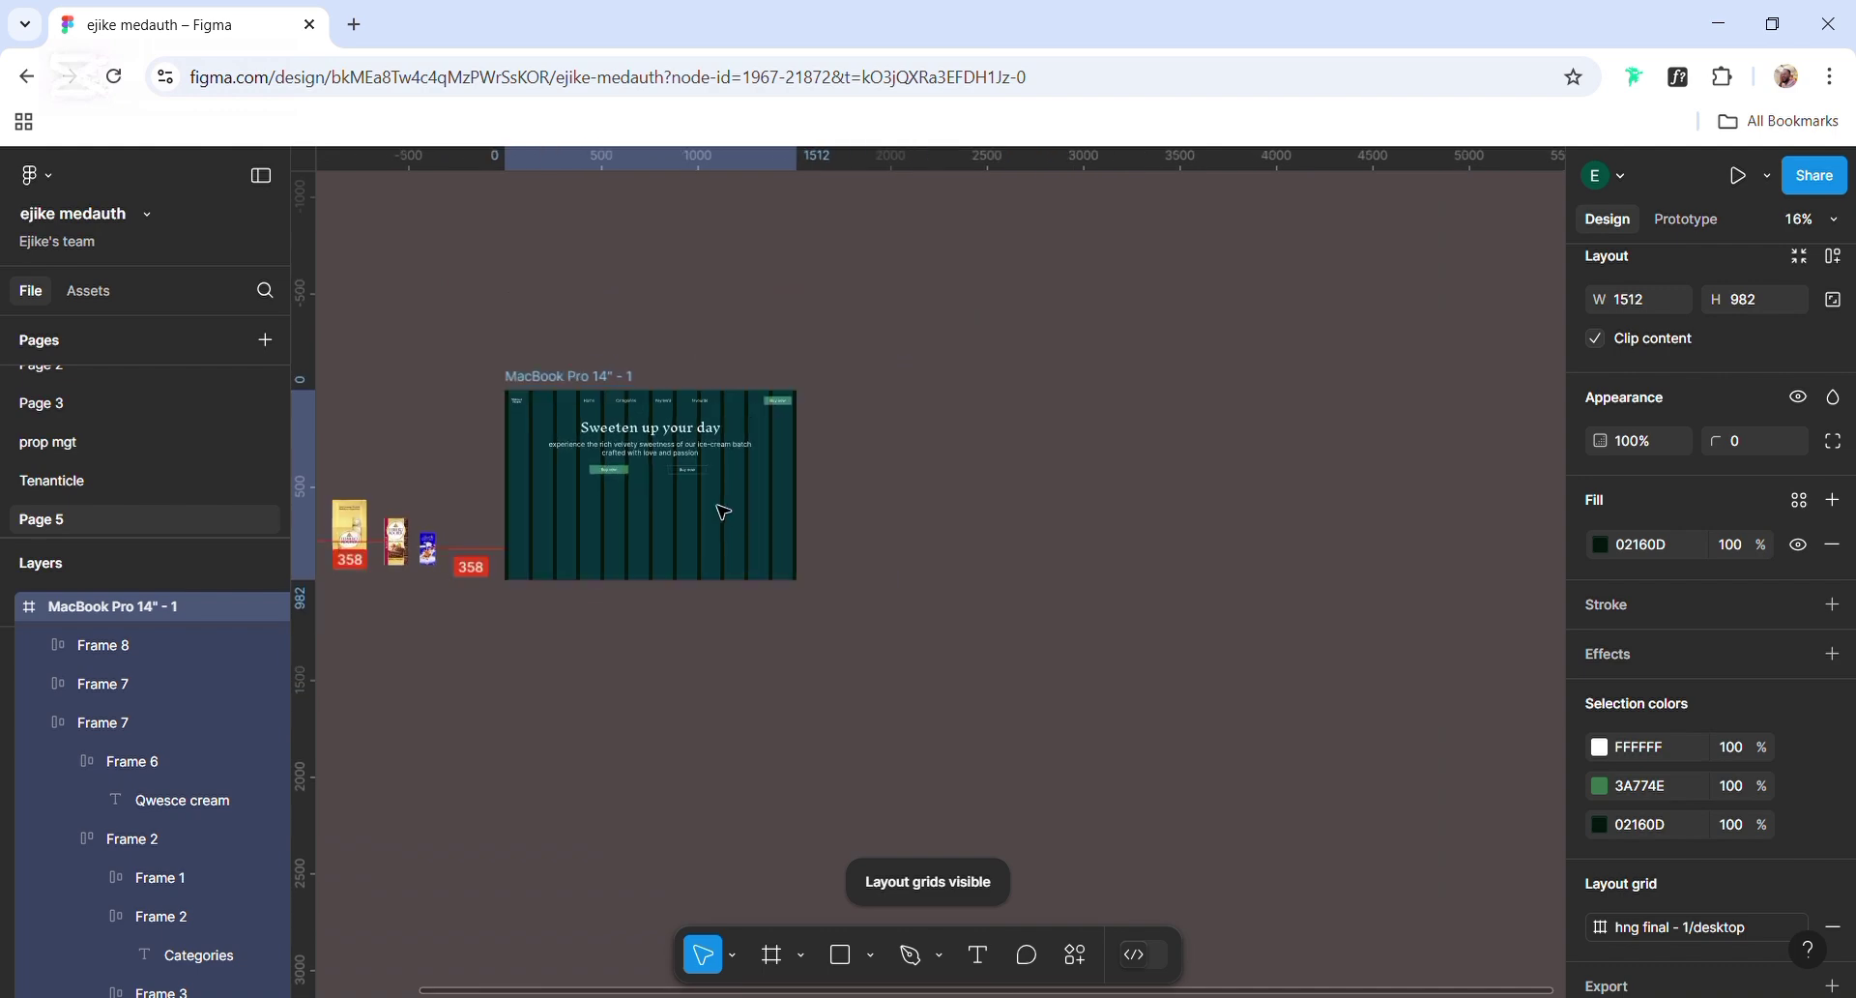
pyautogui.moveTo(851, 483); pyautogui.dragTo(732, 507)
pyautogui.scroll(5, 731, 514)
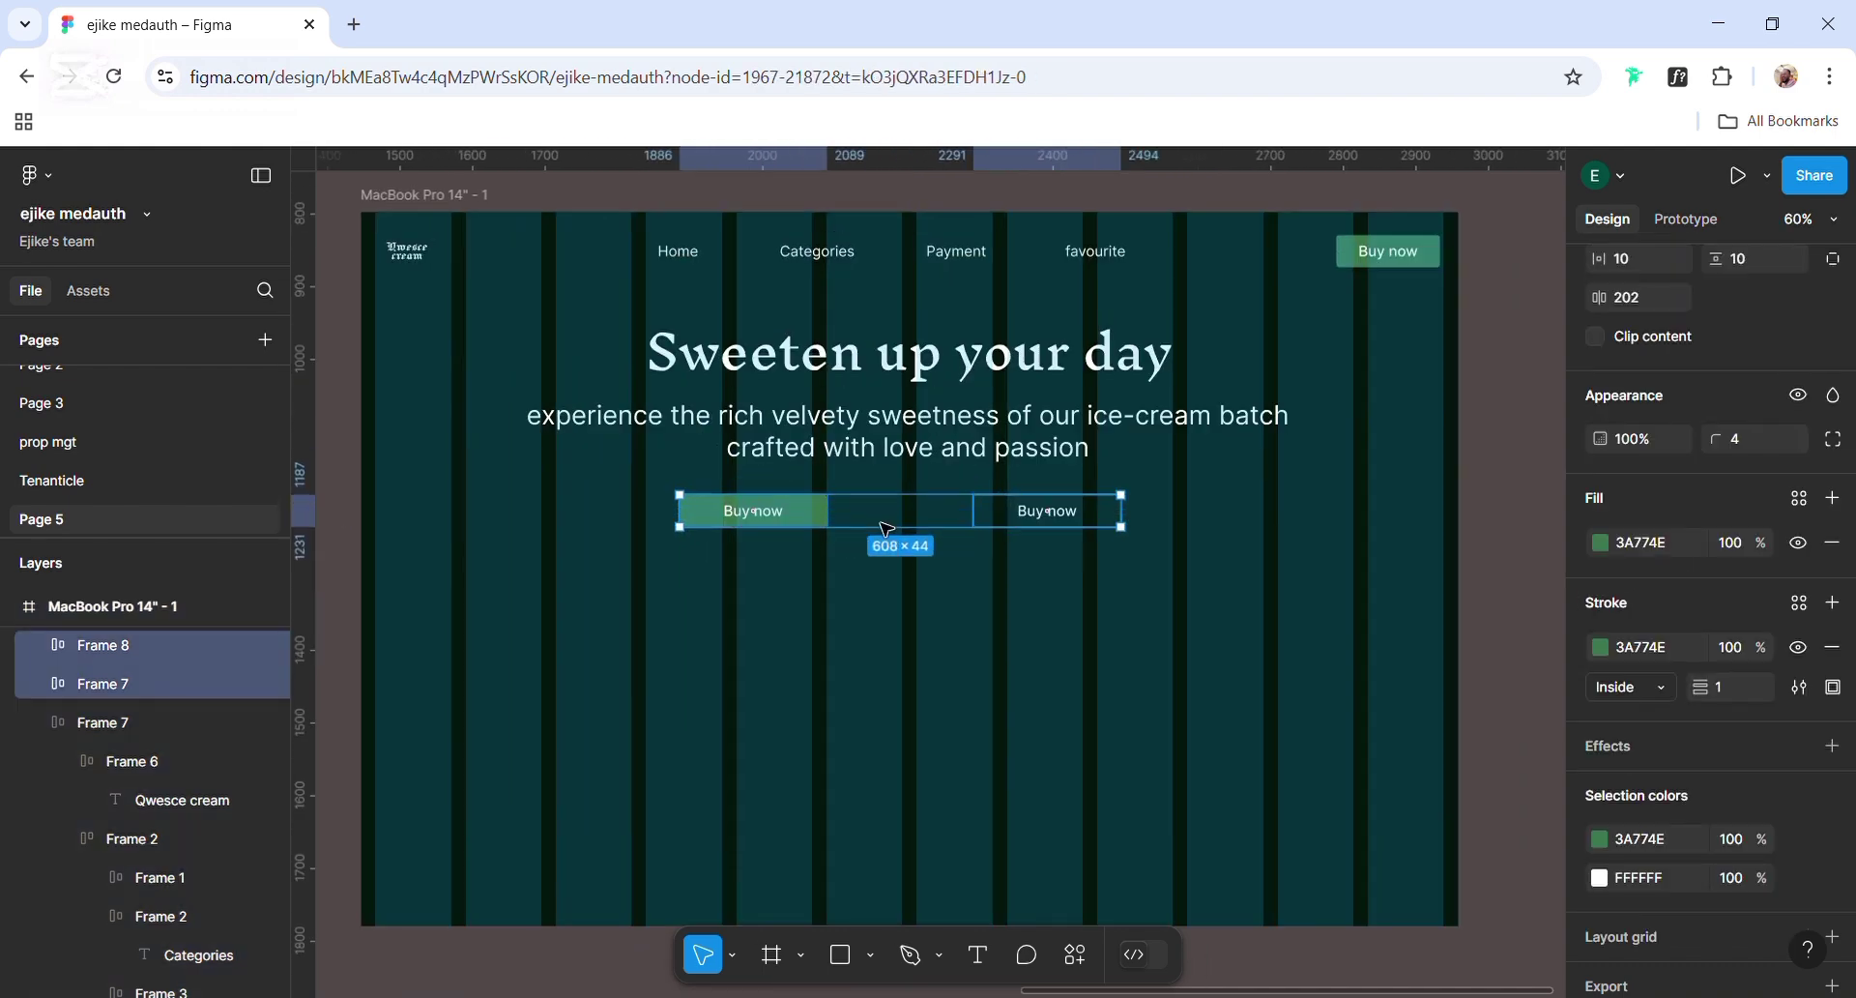
pyautogui.scroll(-5, 897, 526)
# Move the seven chocolate-bar images right of the MacBook frame and wrap them in Frame 9.
pyautogui.scroll(-3, 897, 527)
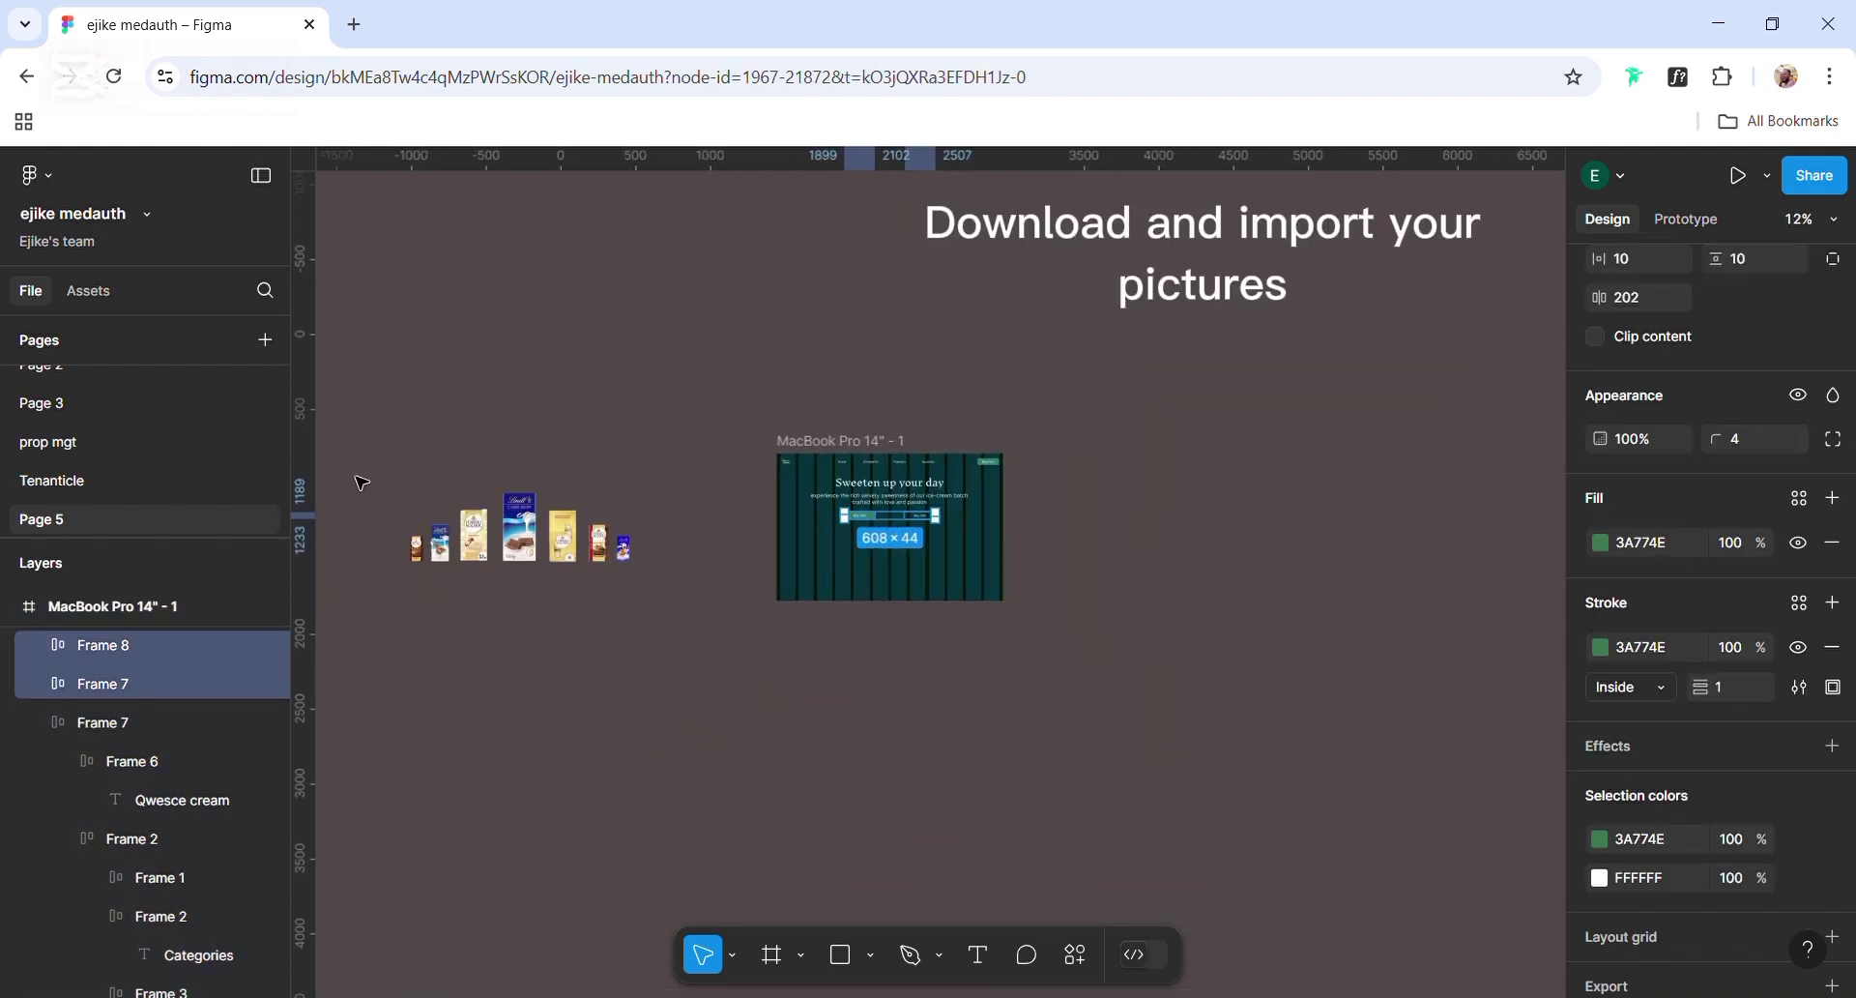
pyautogui.moveTo(350, 470); pyautogui.dragTo(648, 603)
pyautogui.moveTo(546, 532); pyautogui.dragTo(1271, 503)
pyautogui.hscroll(2, 1286, 497)
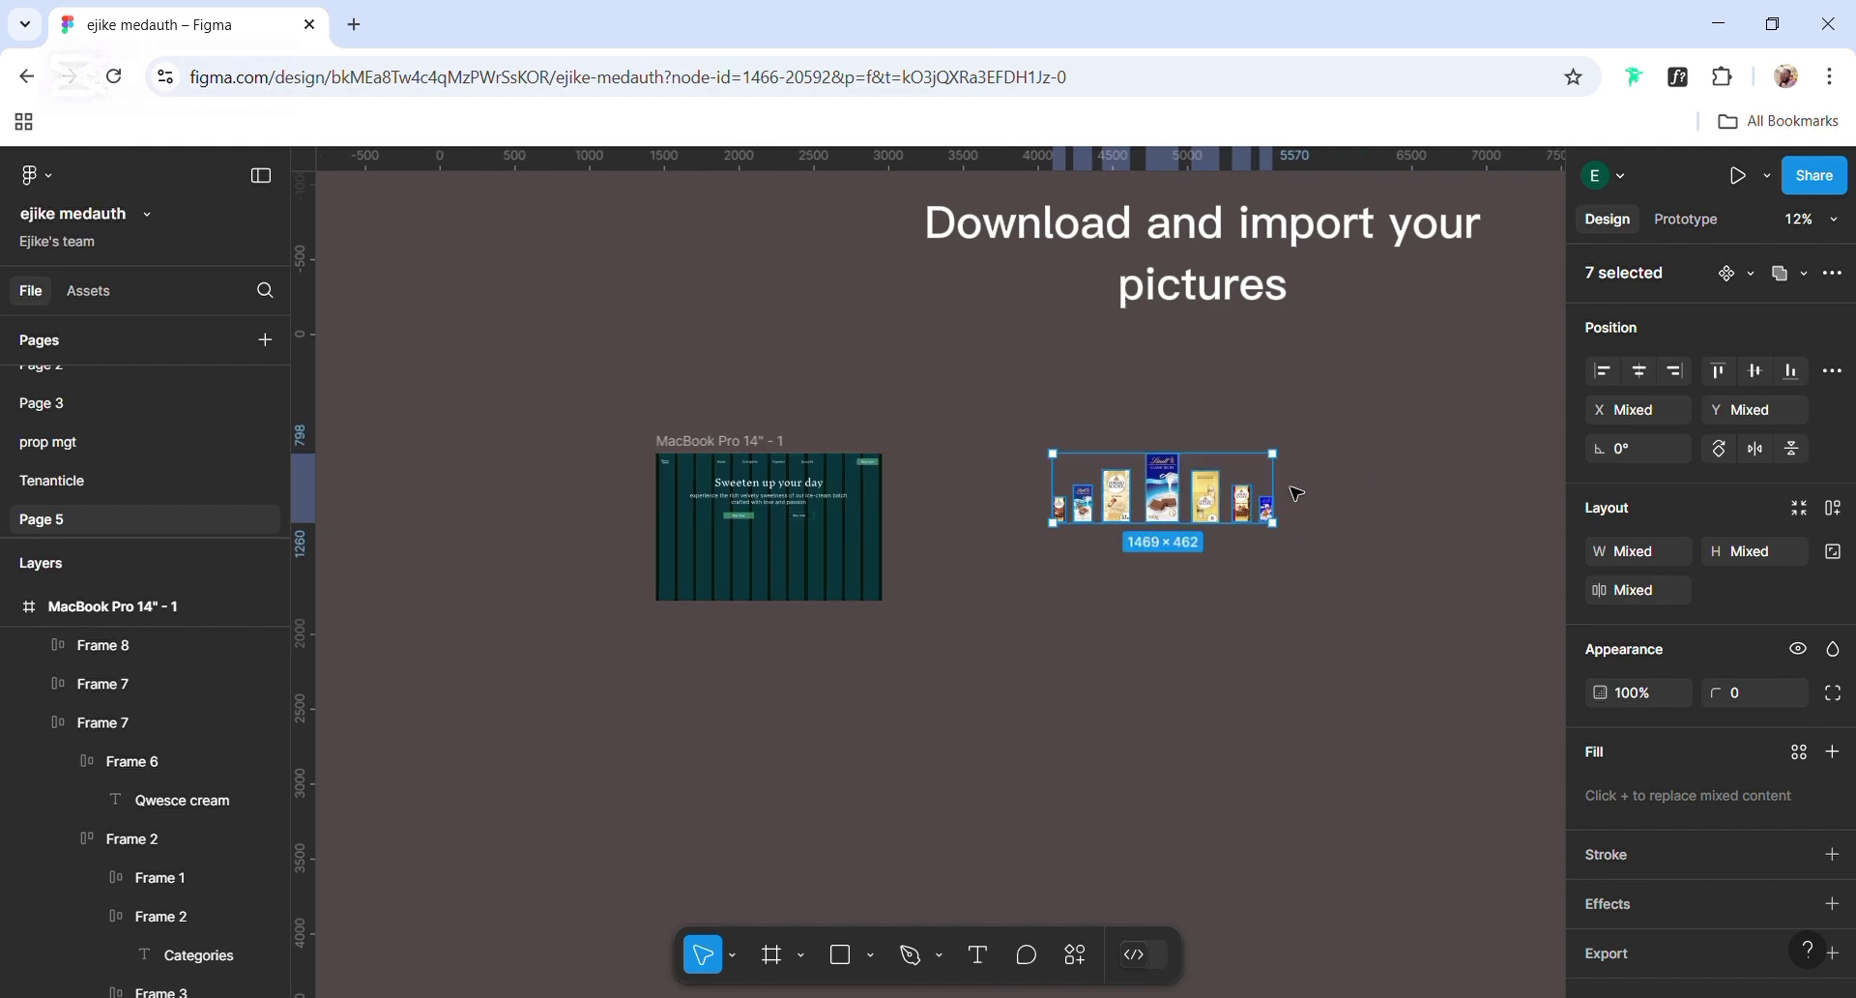
pyautogui.scroll(3, 1296, 495)
pyautogui.rightClick(1126, 493)
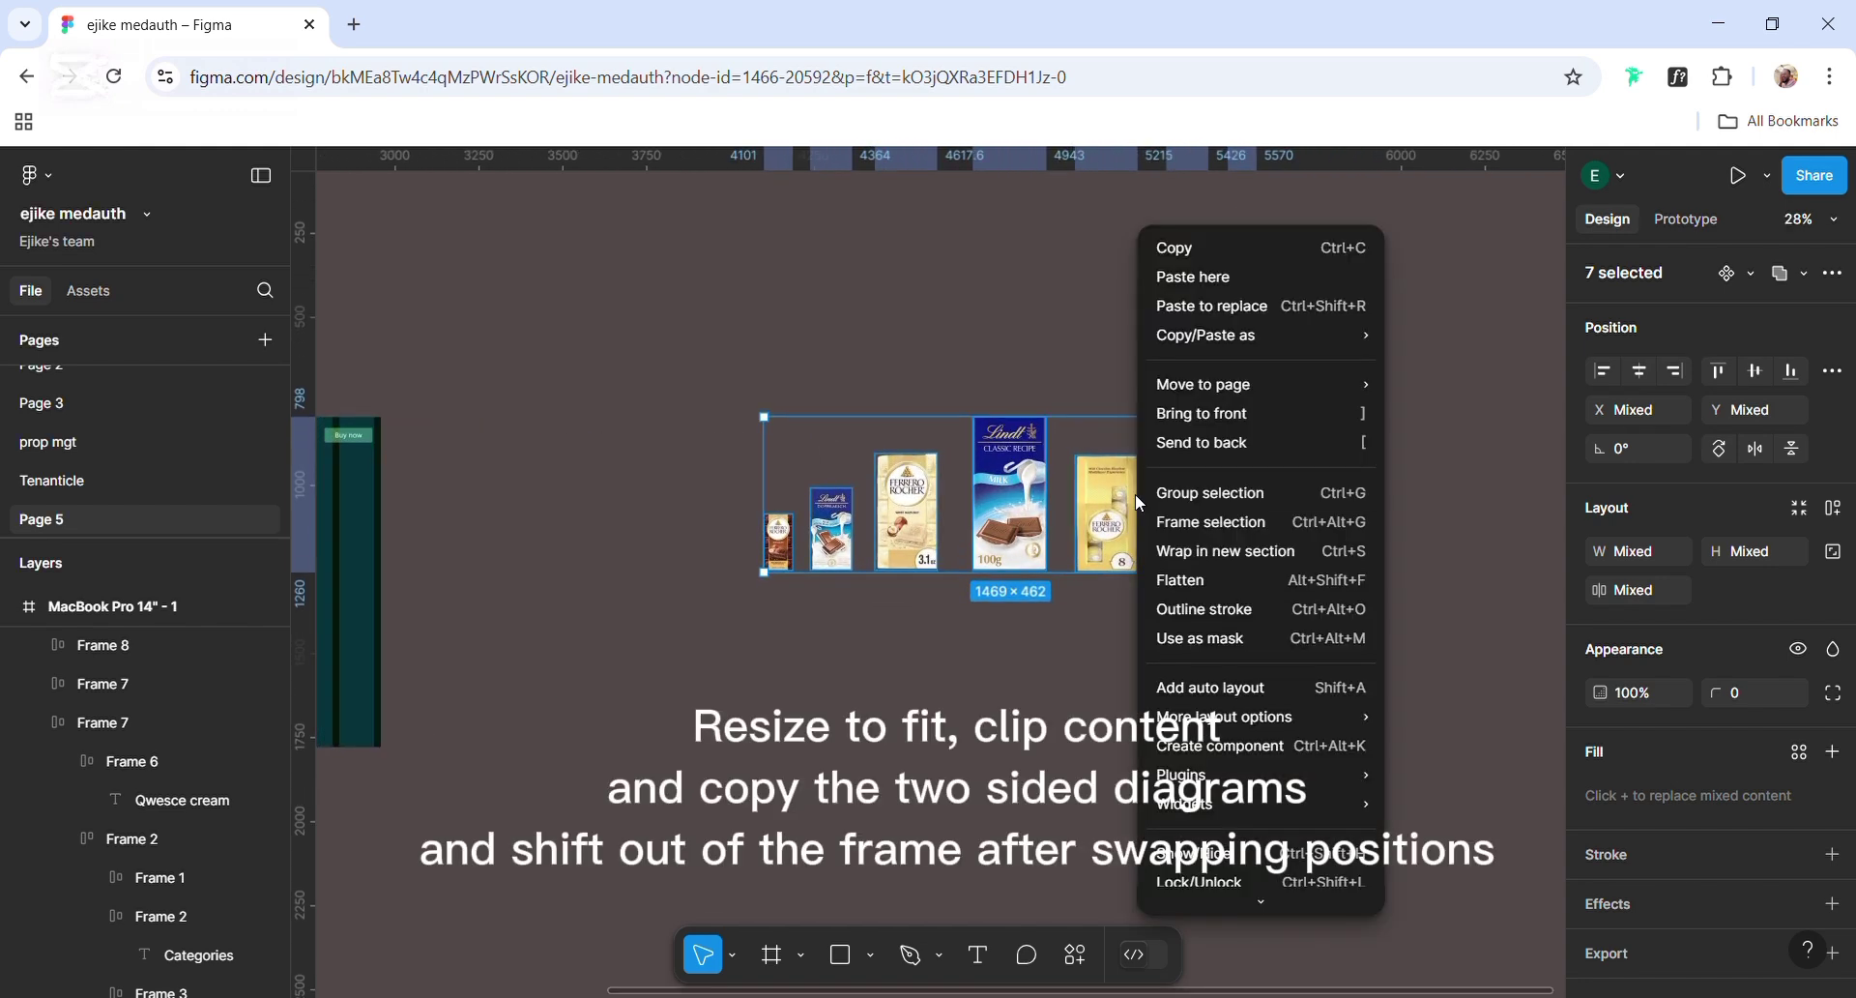
pyautogui.click(1202, 518)
# Copy the leftmost chocolate bar past Frame 9's right edge.
pyautogui.scroll(2, 1039, 508)
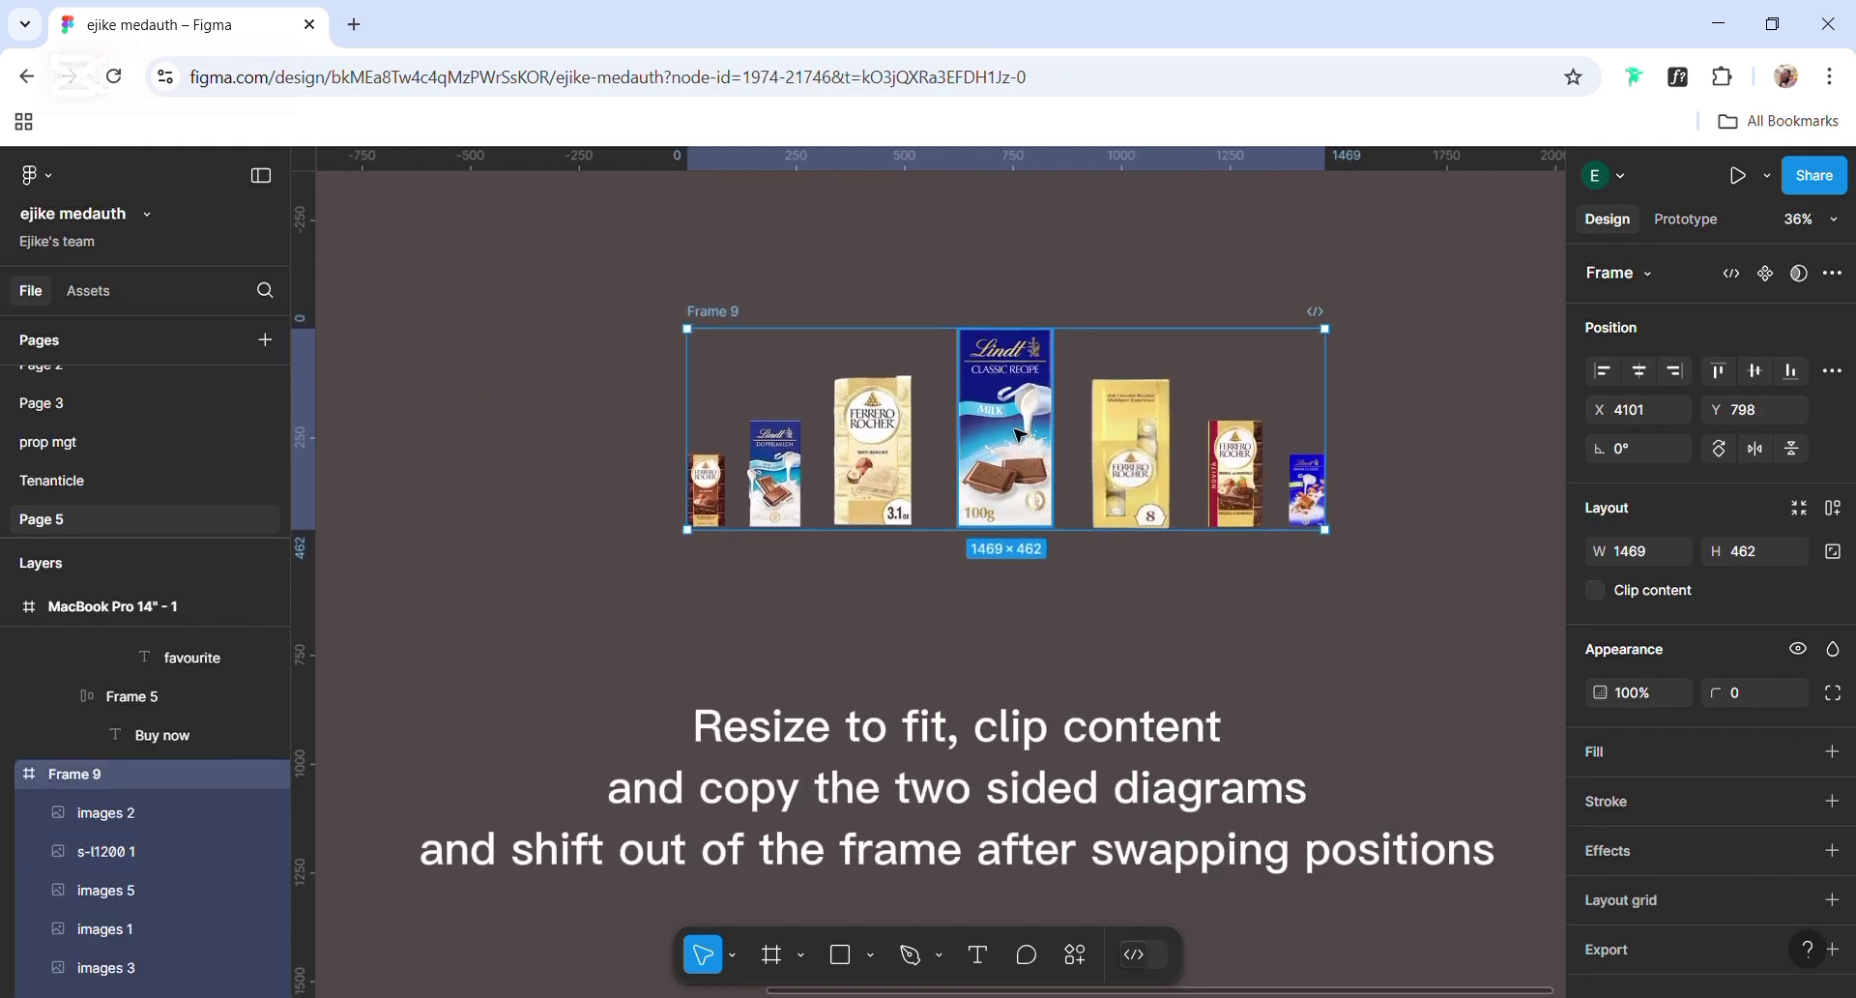
pyautogui.scroll(-2, 1039, 508)
pyautogui.click(936, 646)
pyautogui.click(790, 479)
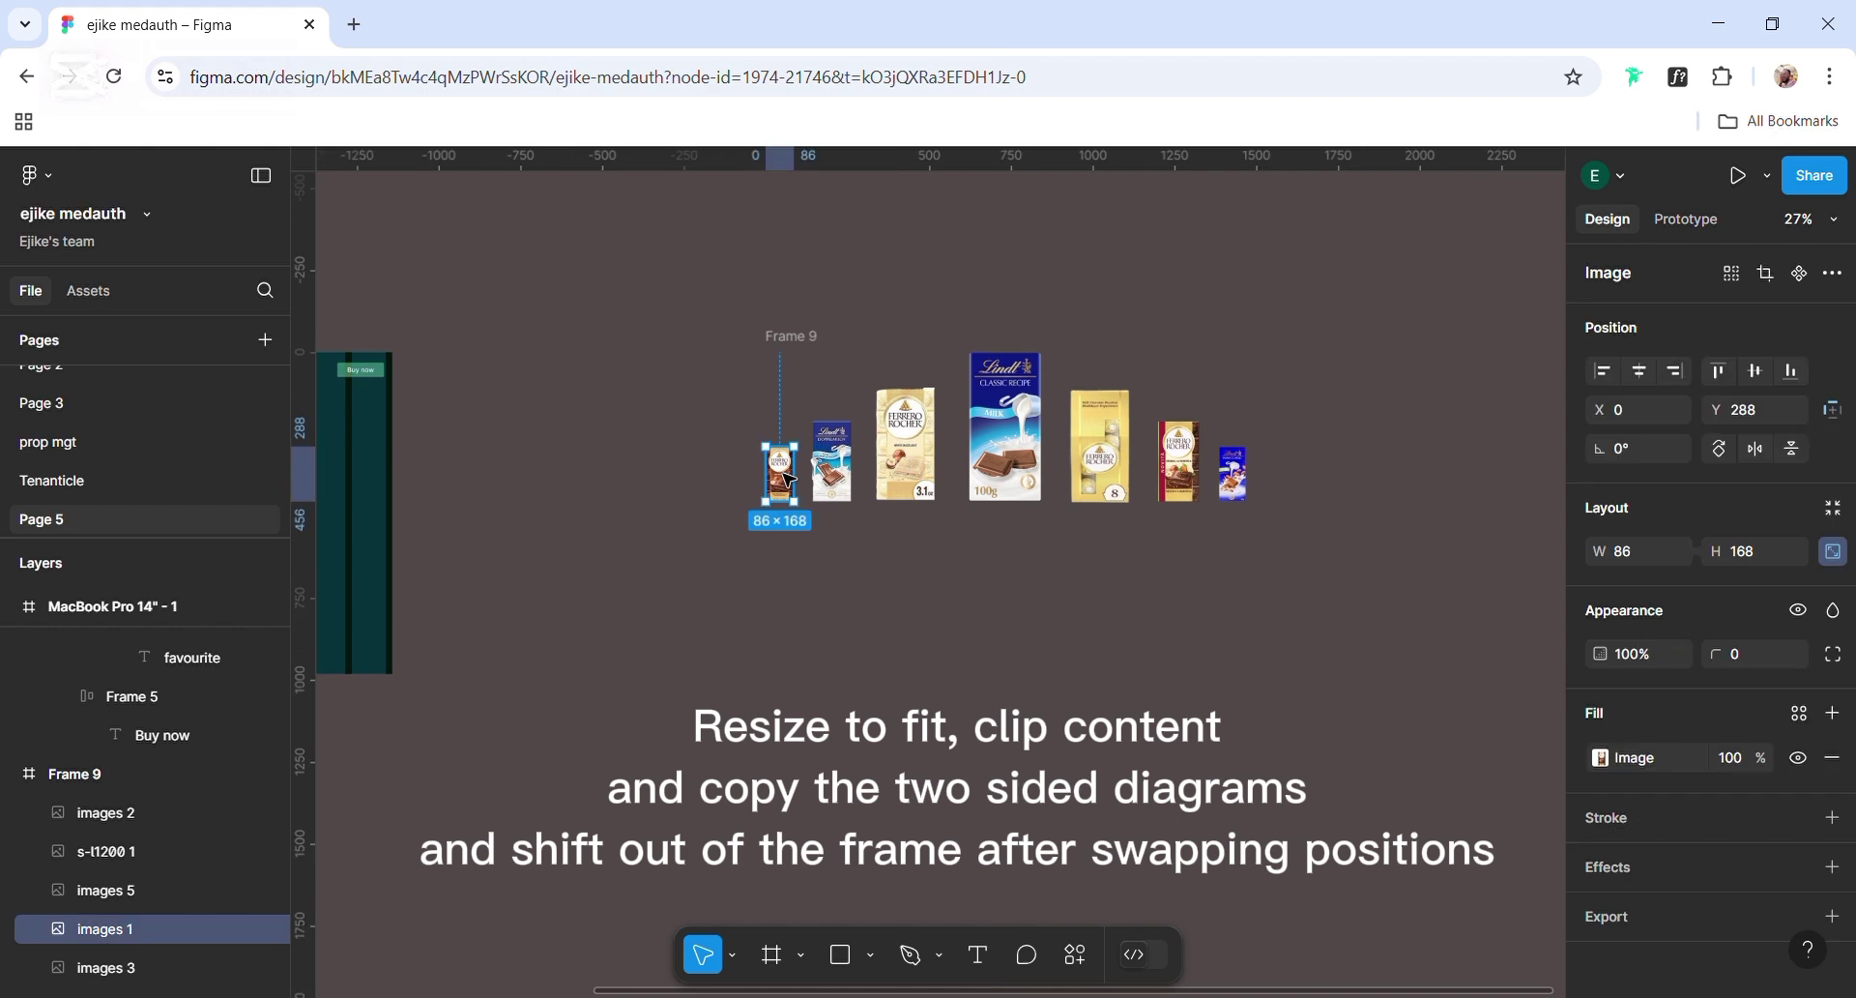
pyautogui.hotkey('ctrl', 'd')
pyautogui.moveTo(790, 480); pyautogui.dragTo(1239, 488)
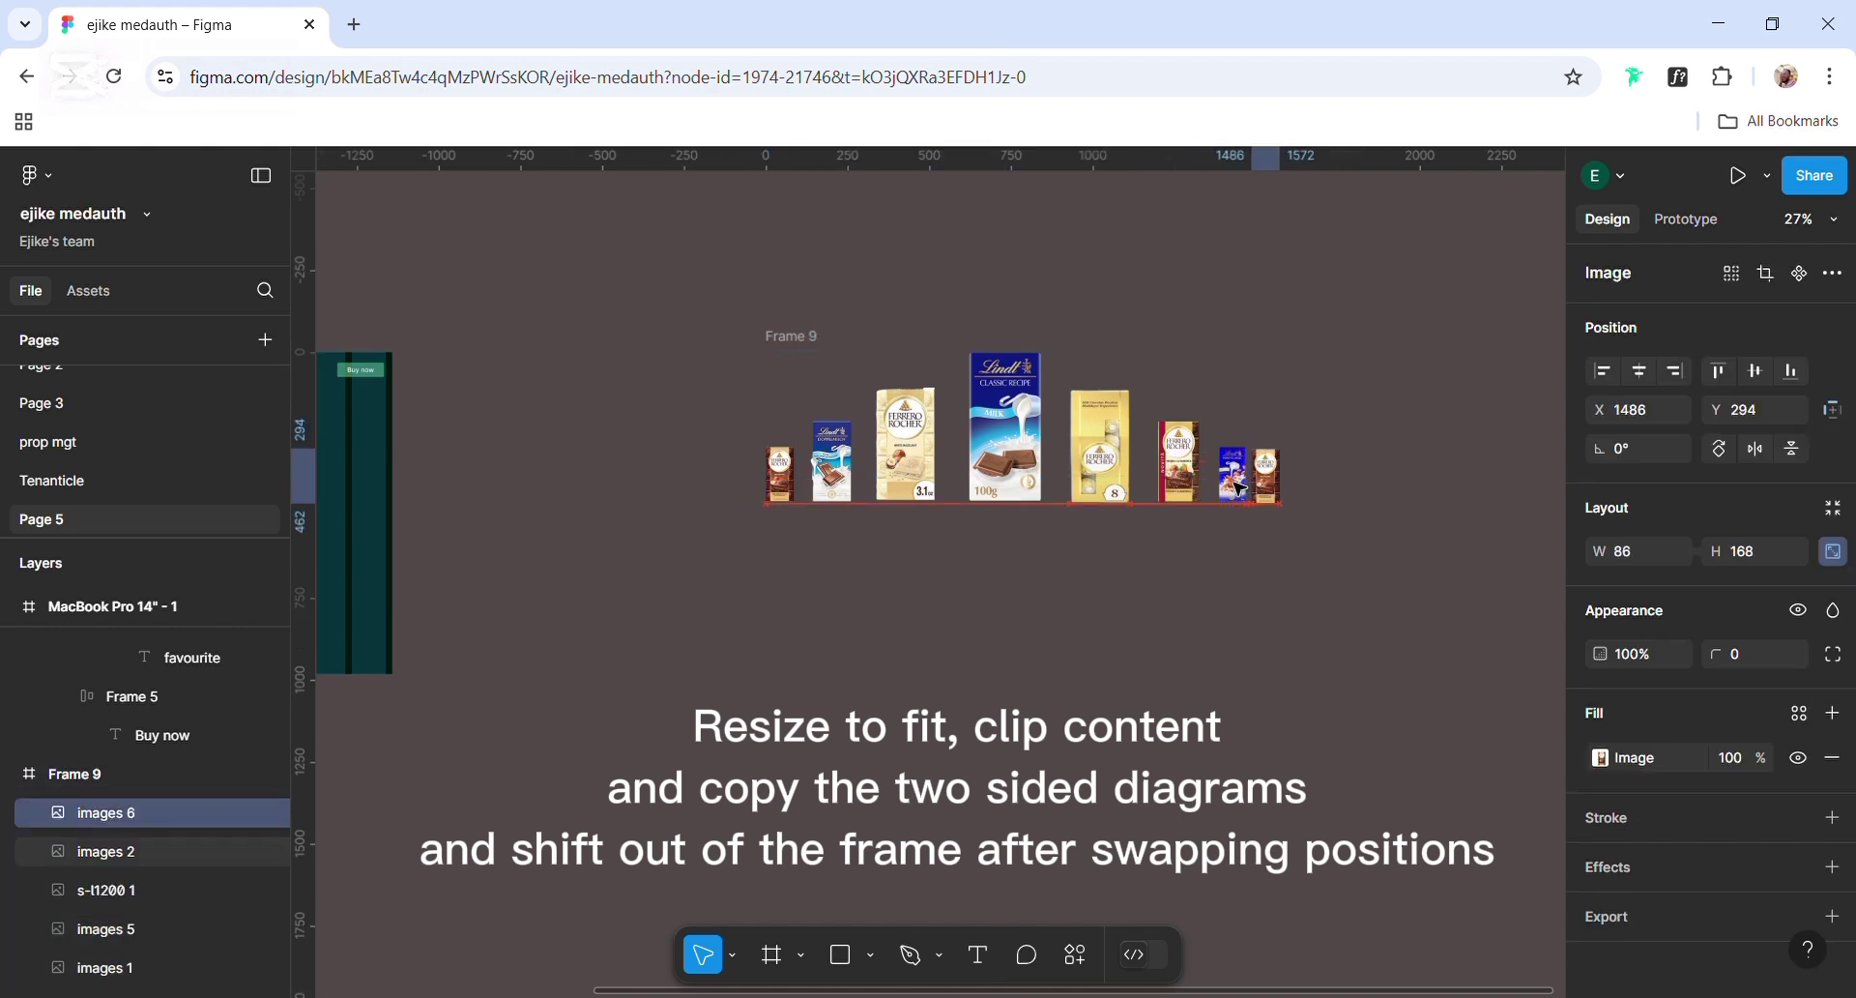
pyautogui.moveTo(1238, 488); pyautogui.dragTo(1260, 448)
# Copy the purple bar past Frame 9's left edge and turn on Clip content.
pyautogui.click(1233, 471)
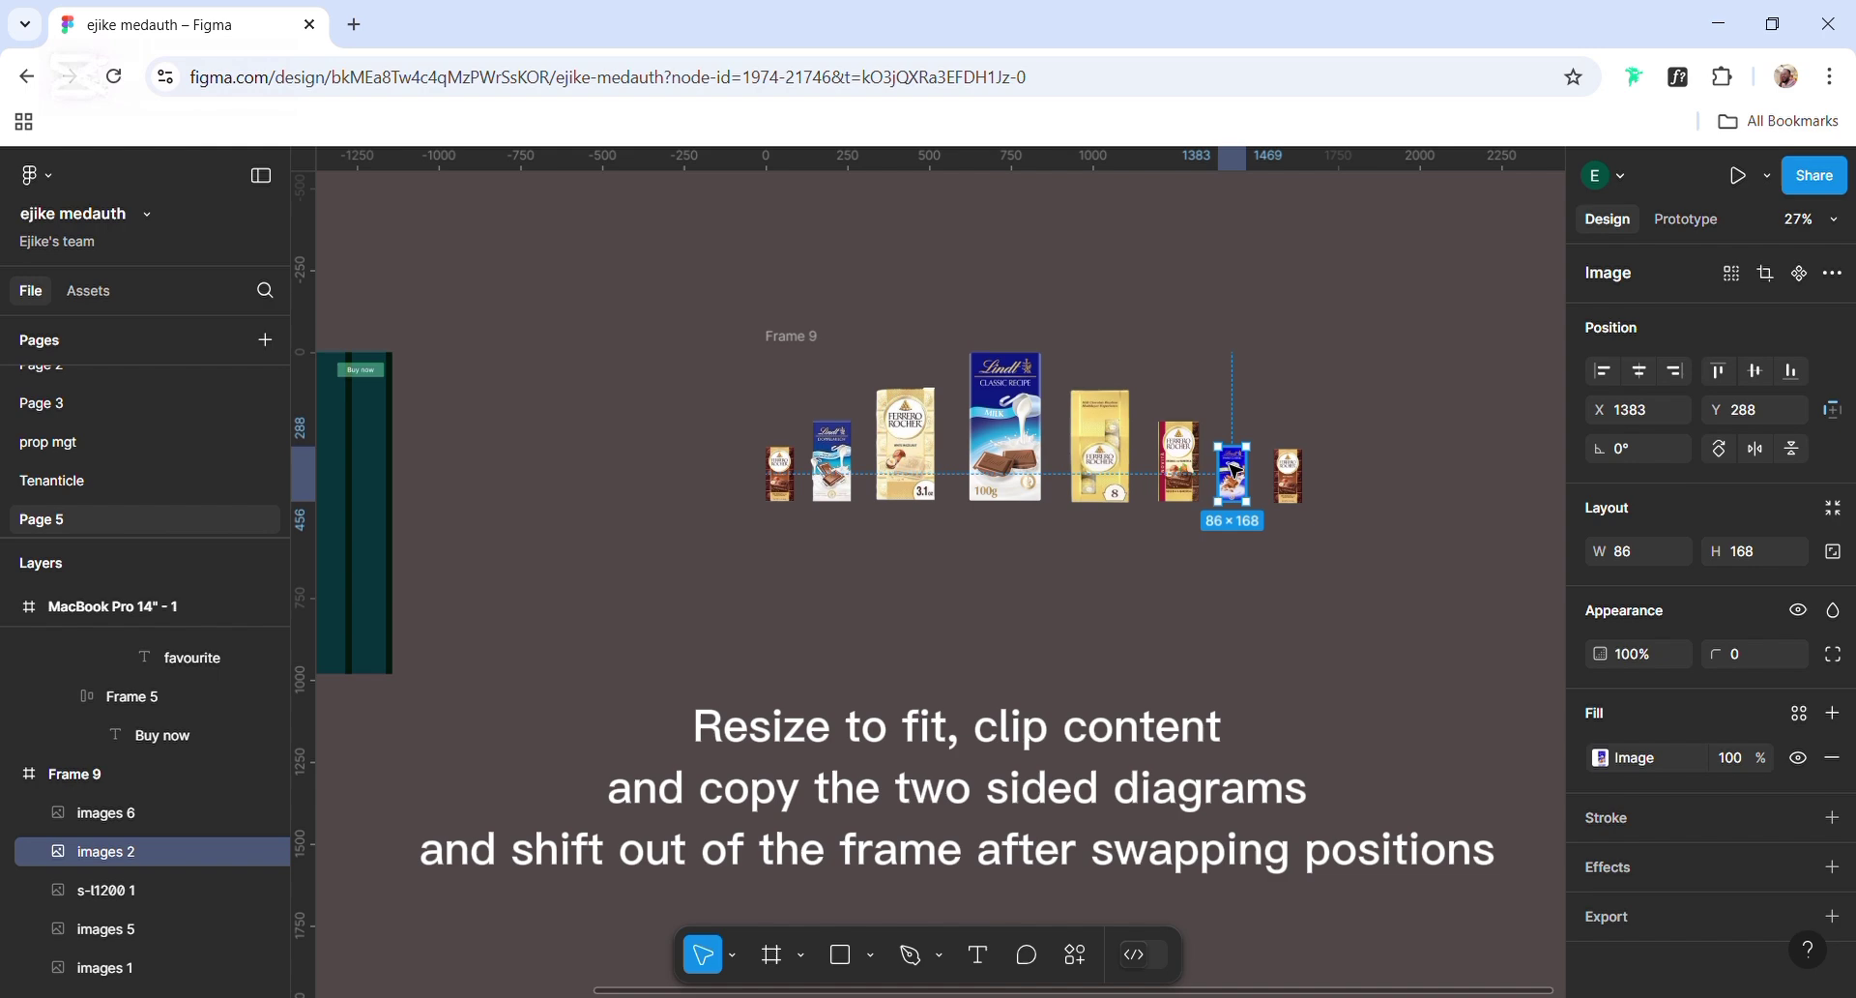
pyautogui.hotkey('ctrl', 'c')
pyautogui.click(771, 345)
pyautogui.hotkey('ctrl', 'v')
pyautogui.moveTo(1232, 474); pyautogui.dragTo(780, 478)
pyautogui.press('Escape')
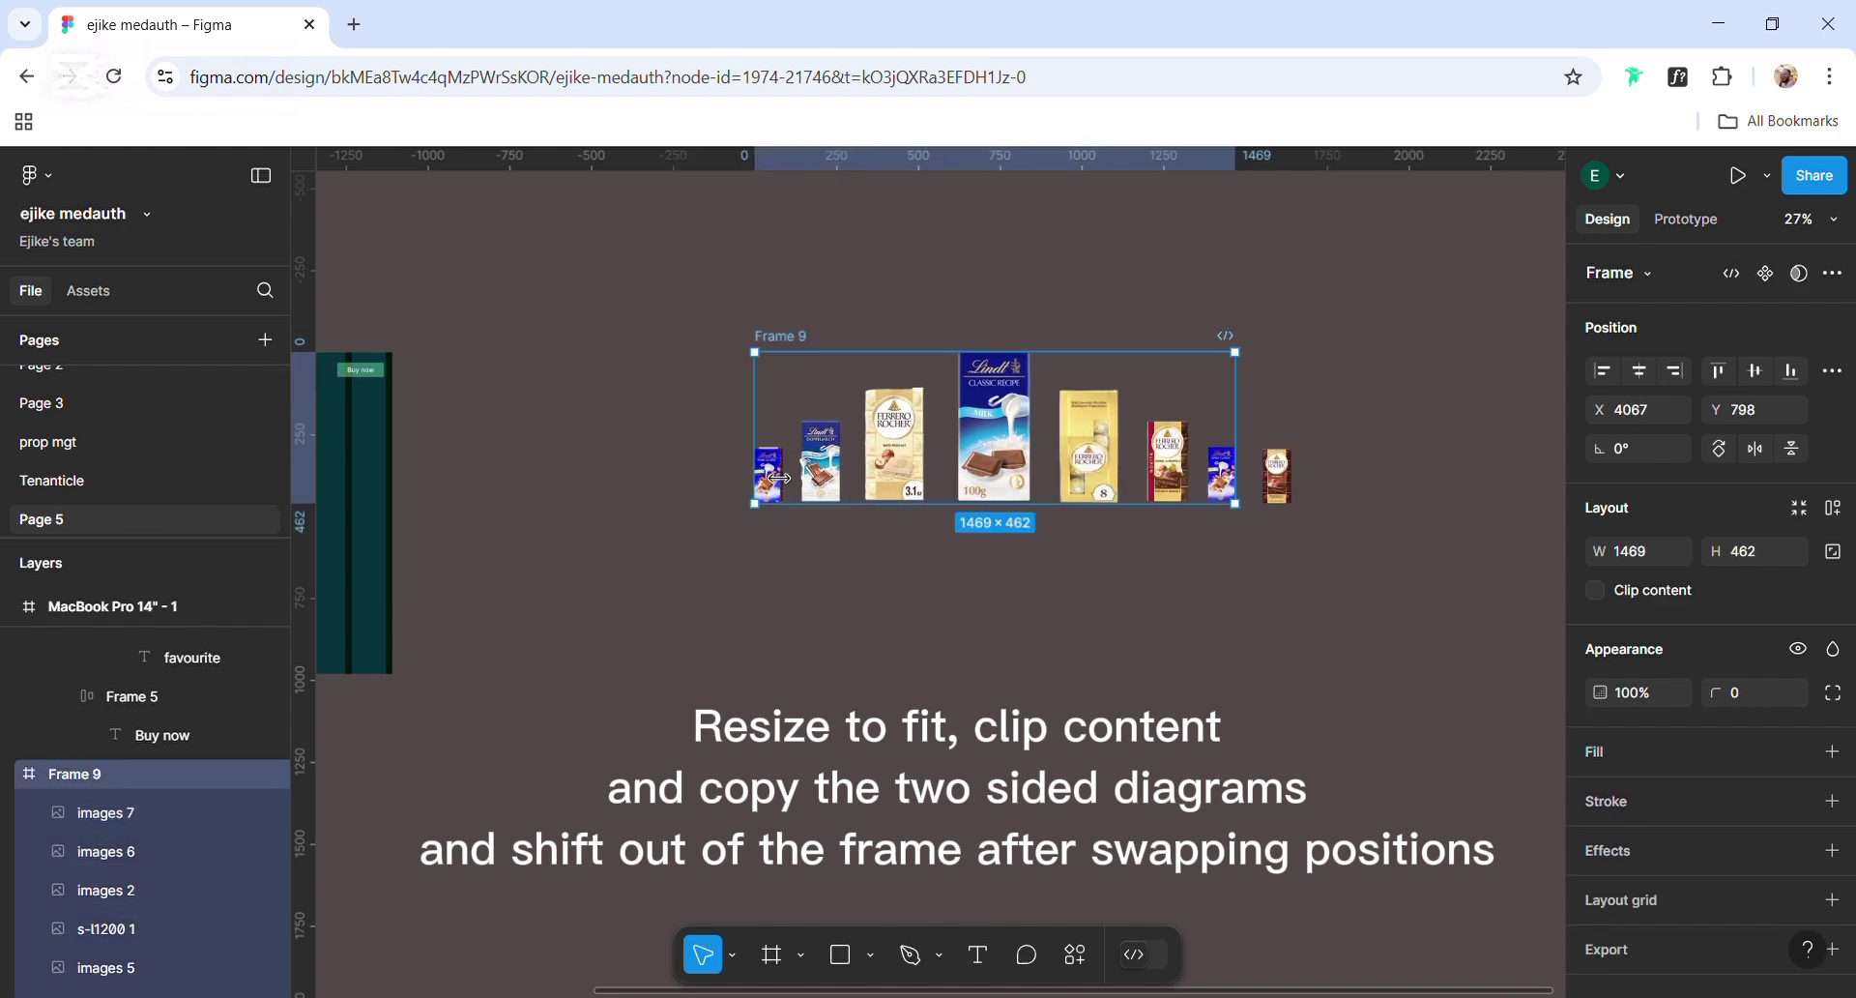
pyautogui.click(779, 478)
pyautogui.hotkey('shift', 'Left')
pyautogui.hotkey('shift', 'Left')
pyautogui.hotkey('shift', 'Left')
pyautogui.hotkey('shift', 'Left')
pyautogui.hotkey('shift', 'Left')
pyautogui.hotkey('shift', 'Left')
pyautogui.hotkey('shift', 'Left')
pyautogui.hotkey('shift', 'Left')
pyautogui.hotkey('shift', 'Left')
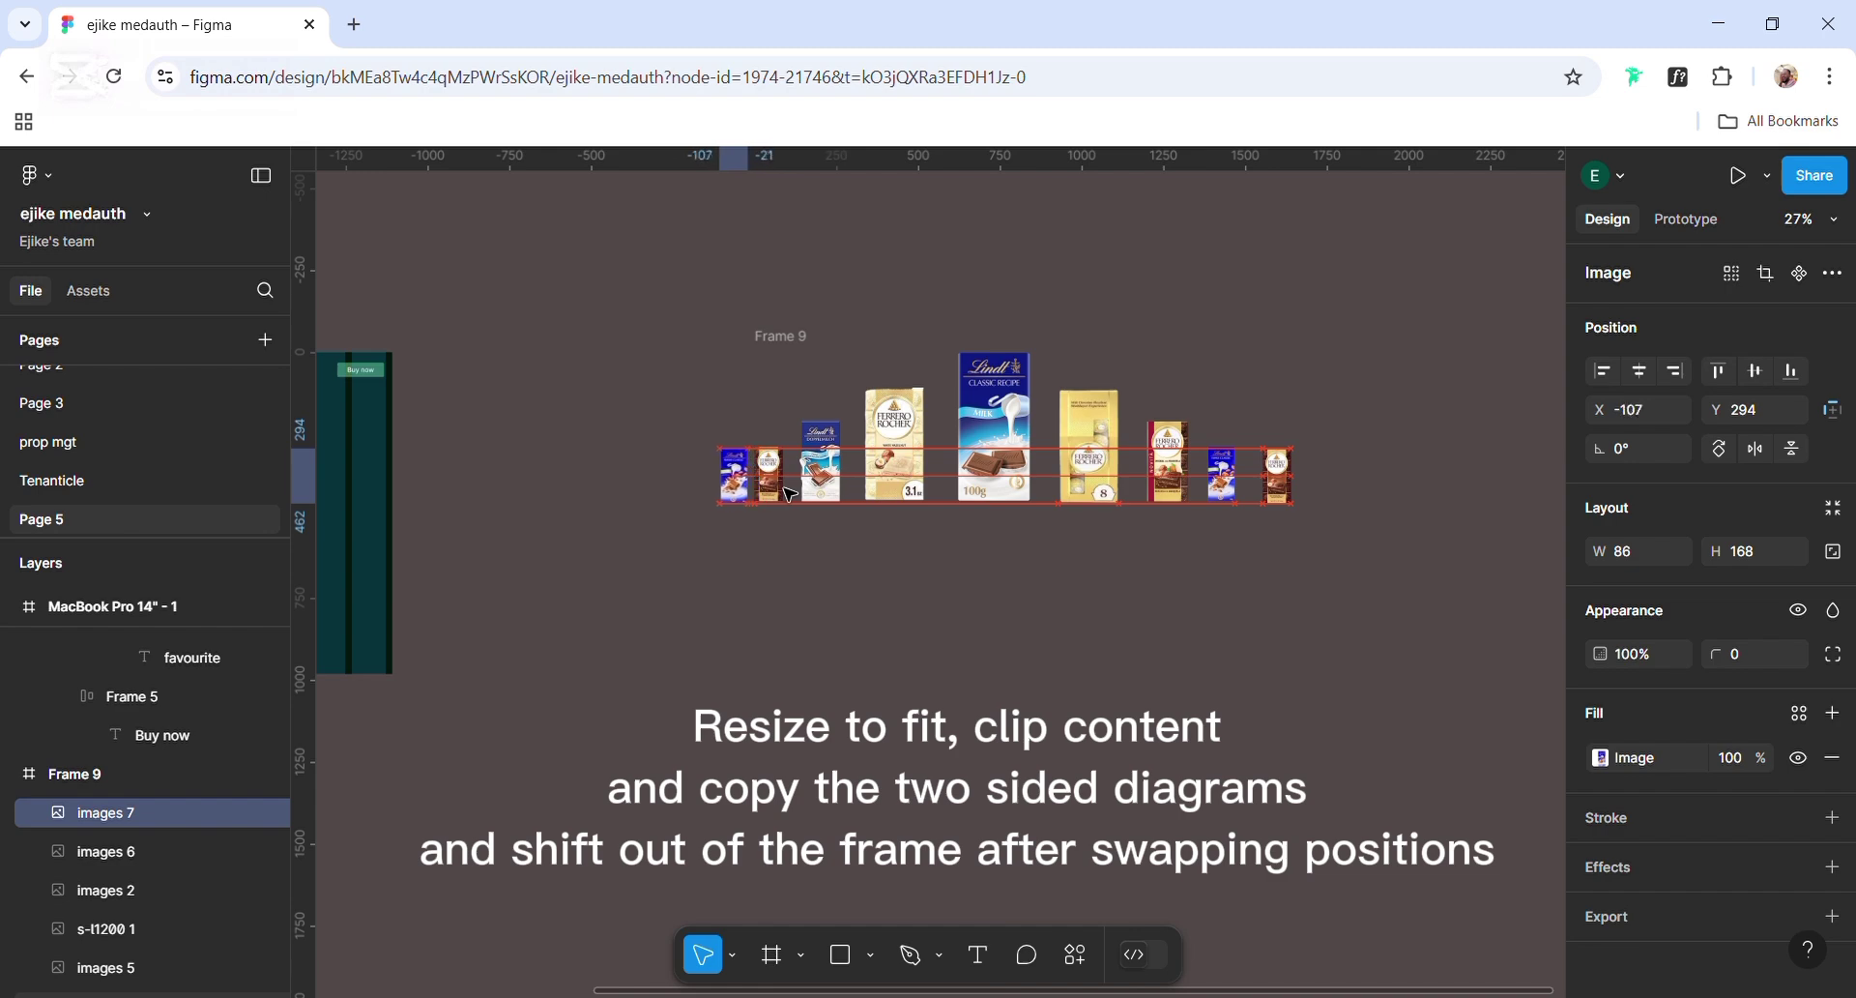
pyautogui.hotkey('shift', 'Left')
pyautogui.hotkey('shift', 'Left')
pyautogui.hotkey('shift', 'Left')
pyautogui.hotkey('shift', 'Left')
pyautogui.hotkey('shift', 'Left')
pyautogui.hotkey('shift', 'Left')
pyautogui.press('Escape')
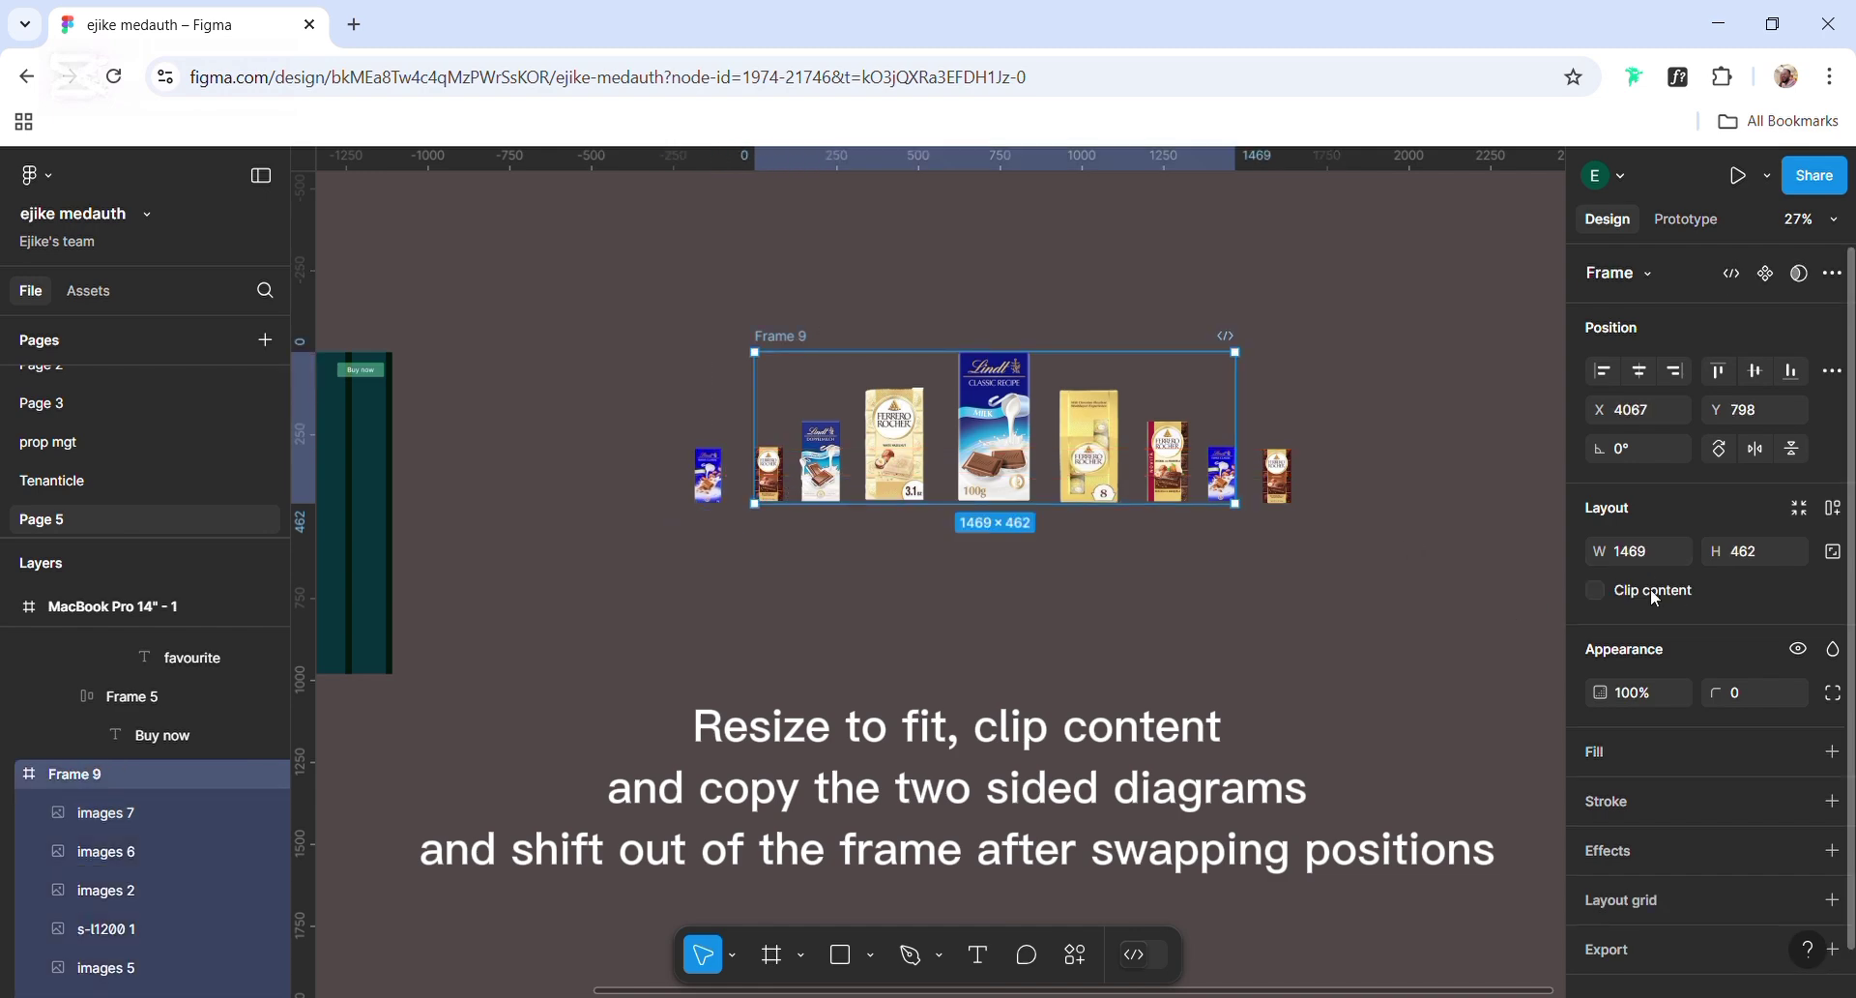
pyautogui.click(1612, 601)
# Duplicate Frame 9 as Frame 10 and nudge its leftmost bar out past the left edge.
pyautogui.hotkey('ctrl', 'd')
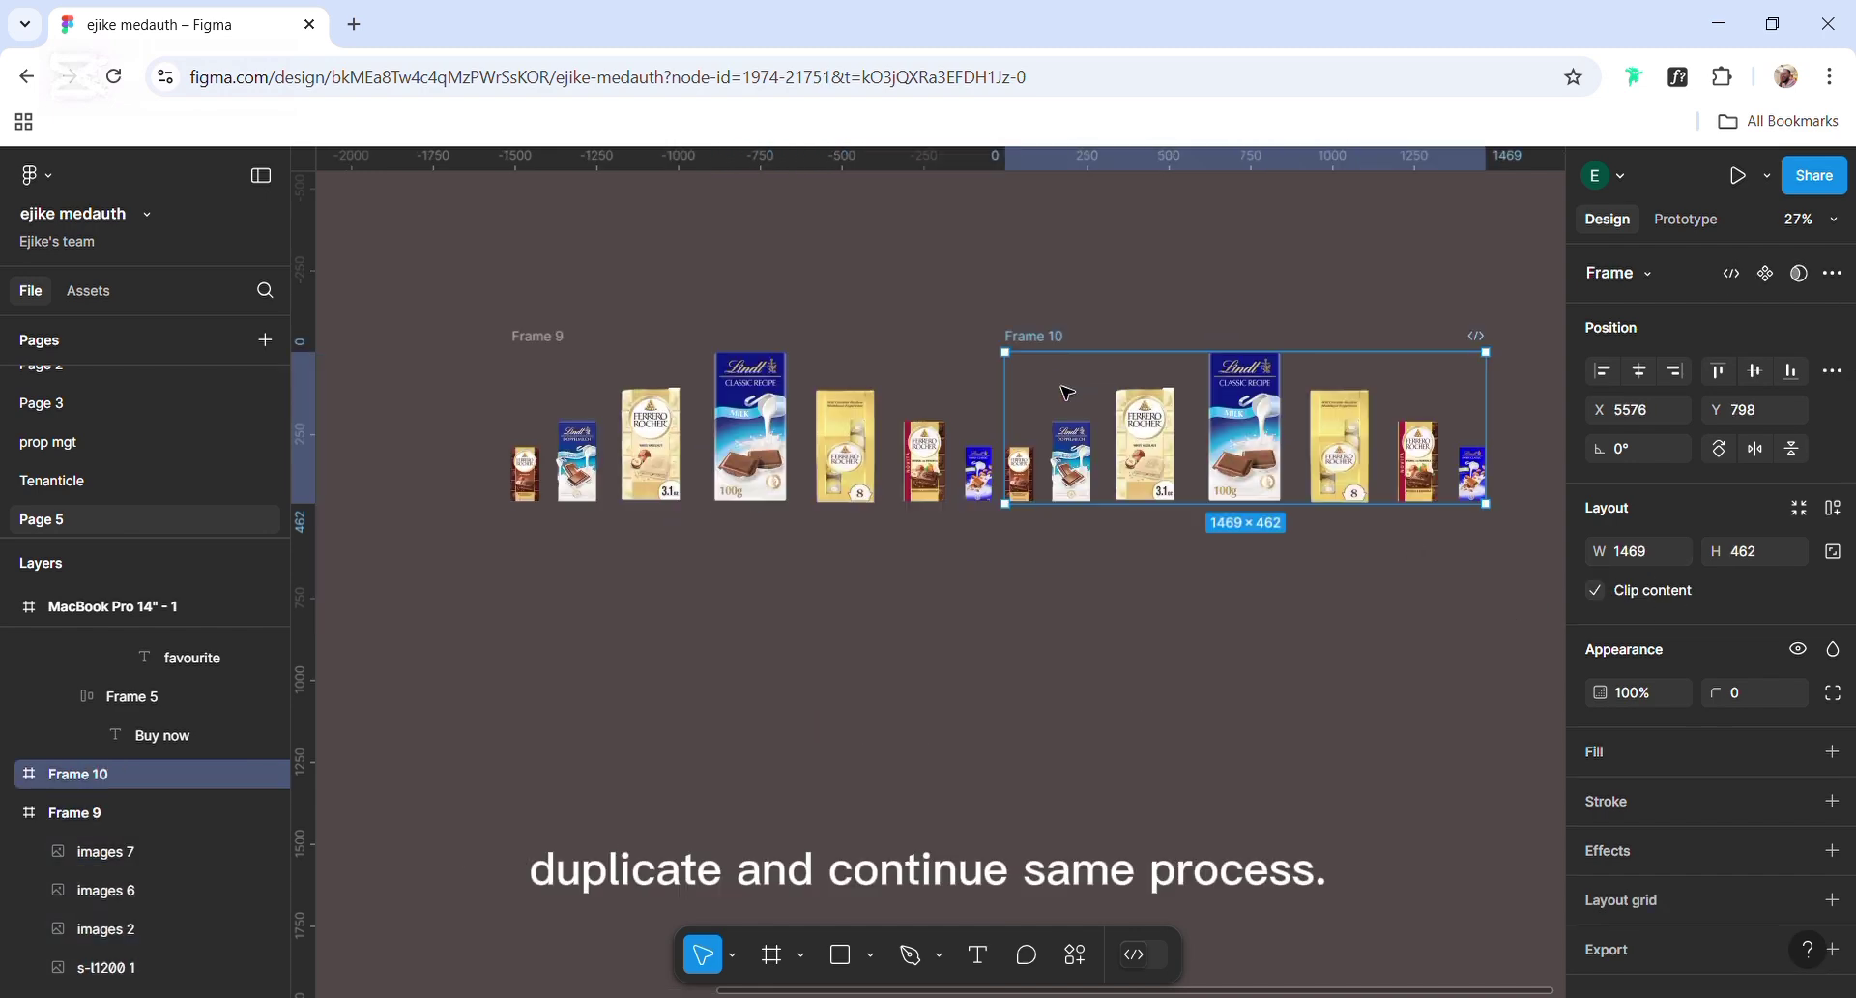
pyautogui.moveTo(1069, 406)
pyautogui.mouseDown()
pyautogui.moveTo(725, 698)
pyautogui.moveTo(662, 681)
pyautogui.mouseUp()
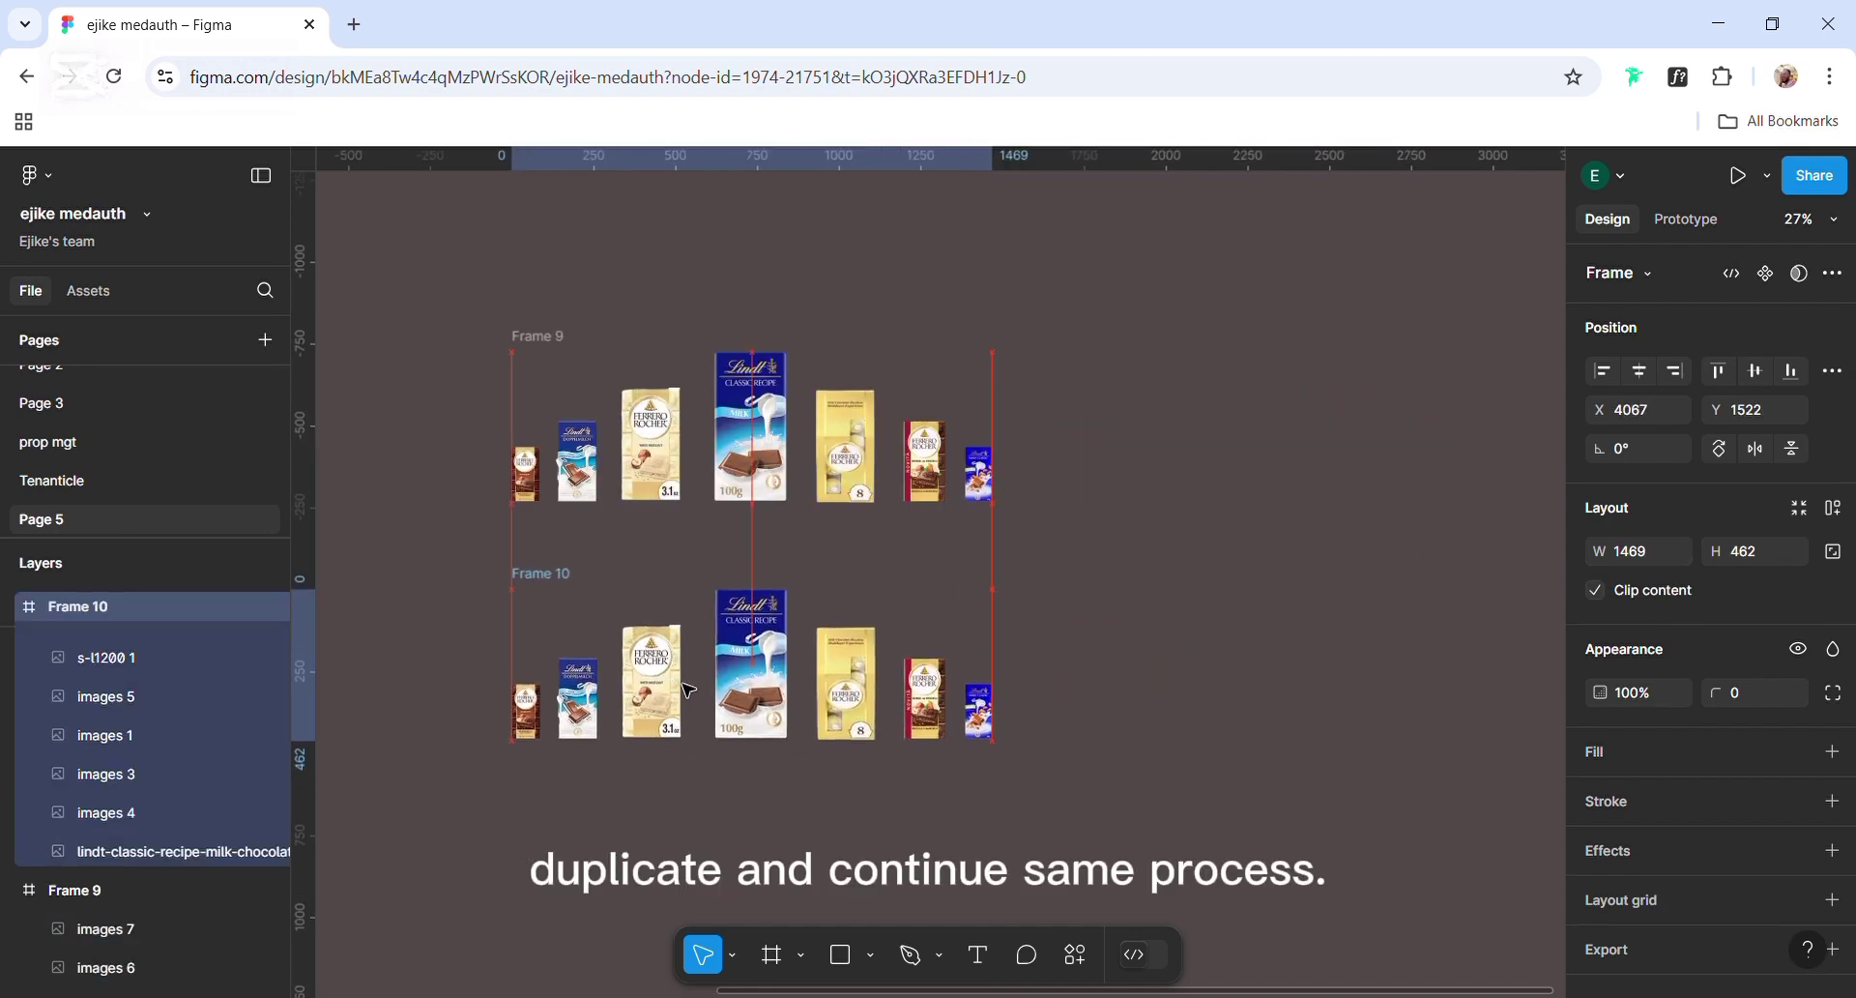
pyautogui.click(526, 710)
pyautogui.hotkey('shift', 'Left')
pyautogui.hotkey('shift', 'Left')
pyautogui.hotkey('shift', 'Left')
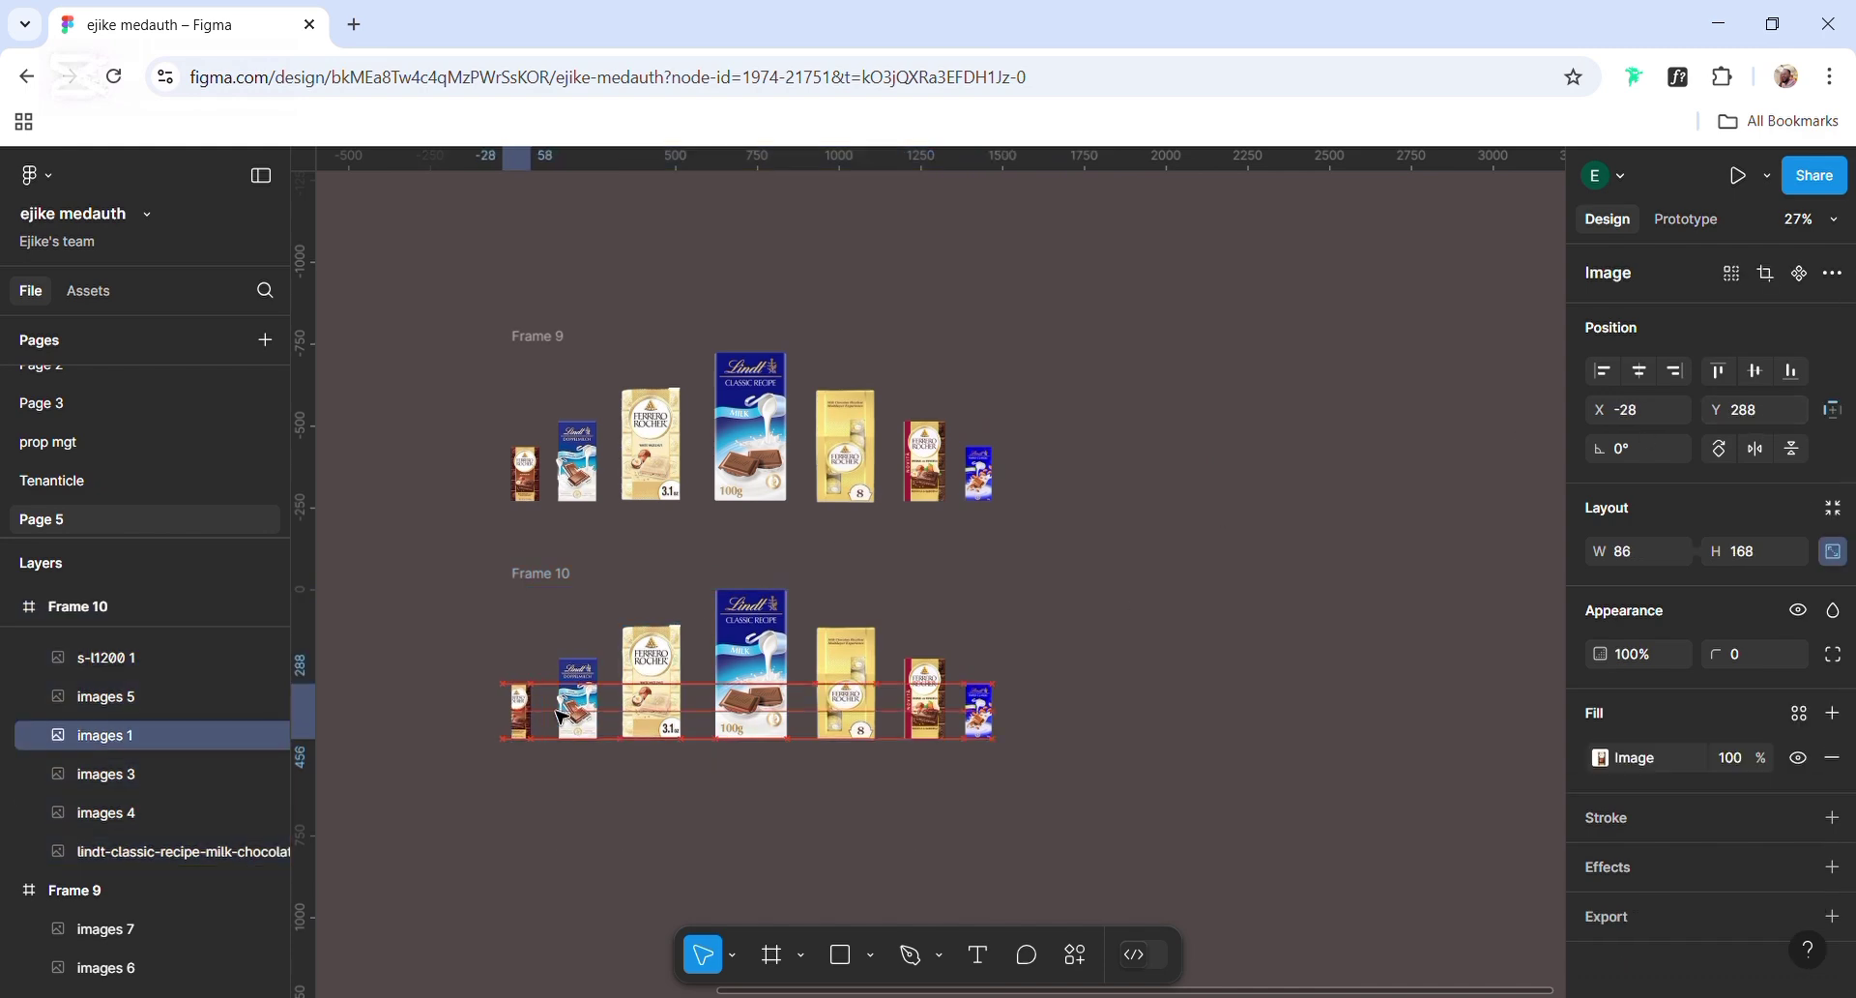
pyautogui.press('Left')
pyautogui.press('Left')
pyautogui.press('Left')
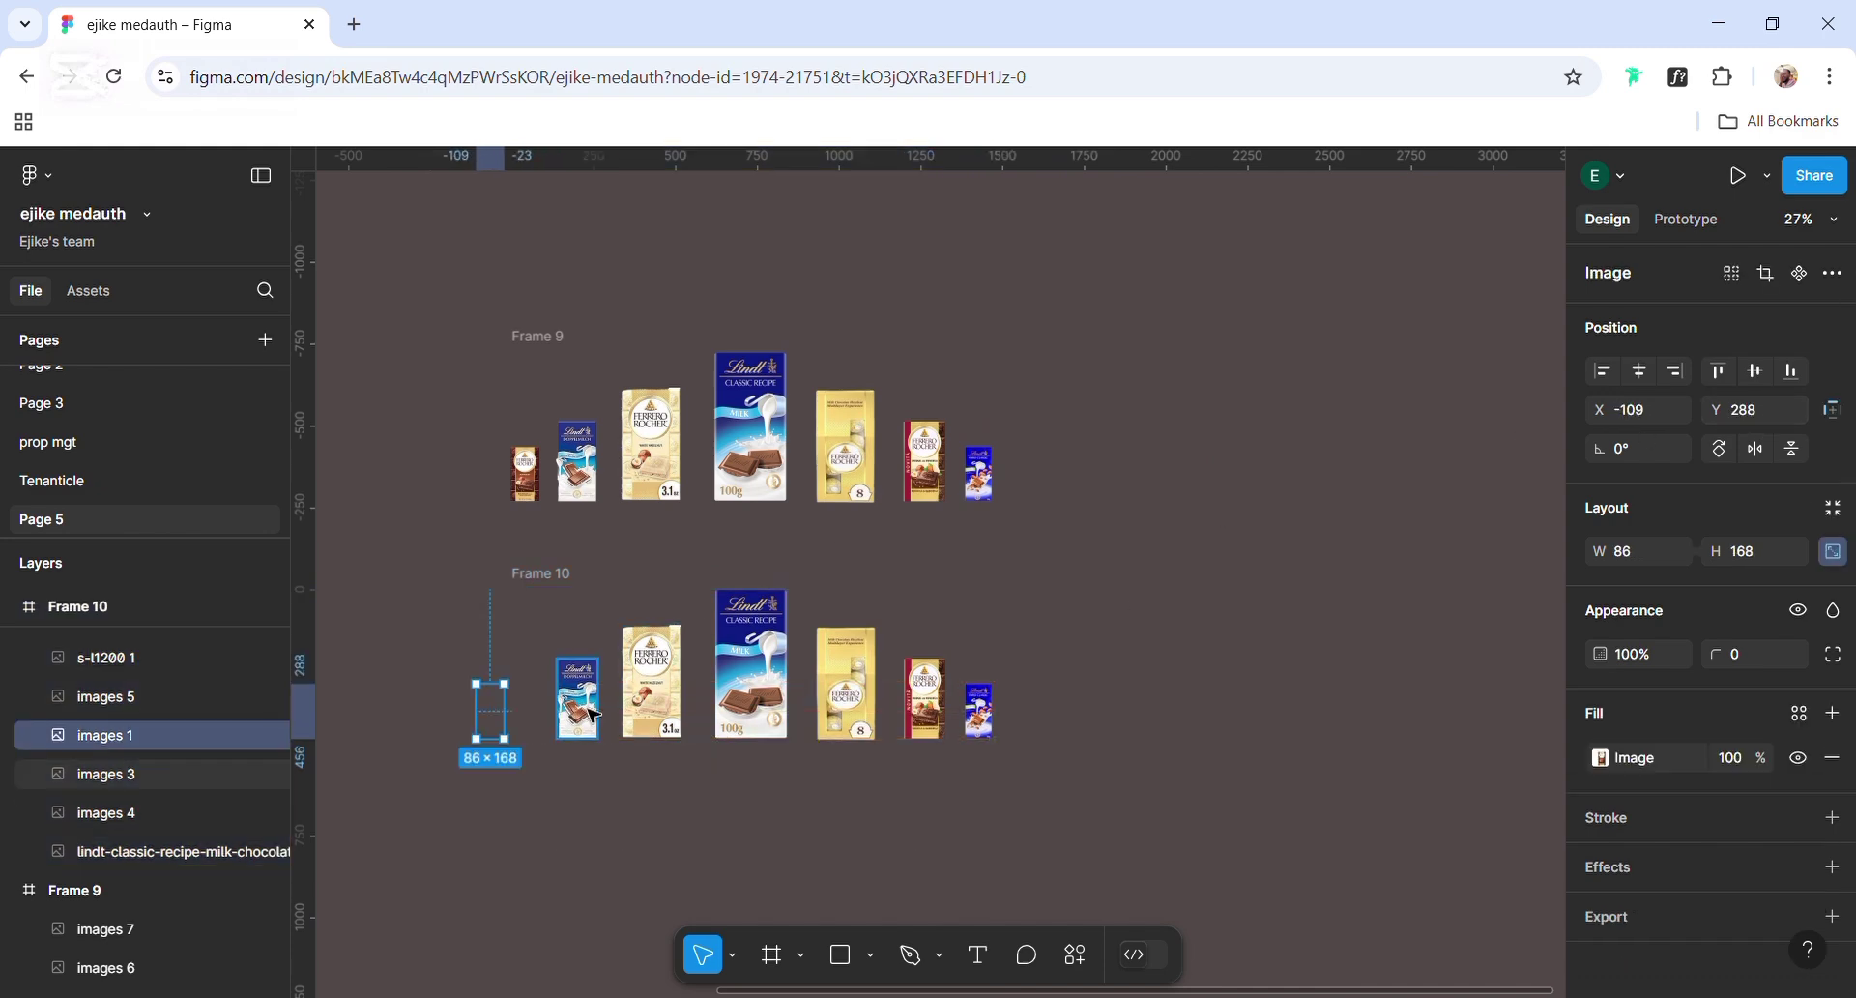
# Reposition the second bar to Y 290 and update the white bar's position in Frame 10.
pyautogui.click(562, 715)
pyautogui.write('0')
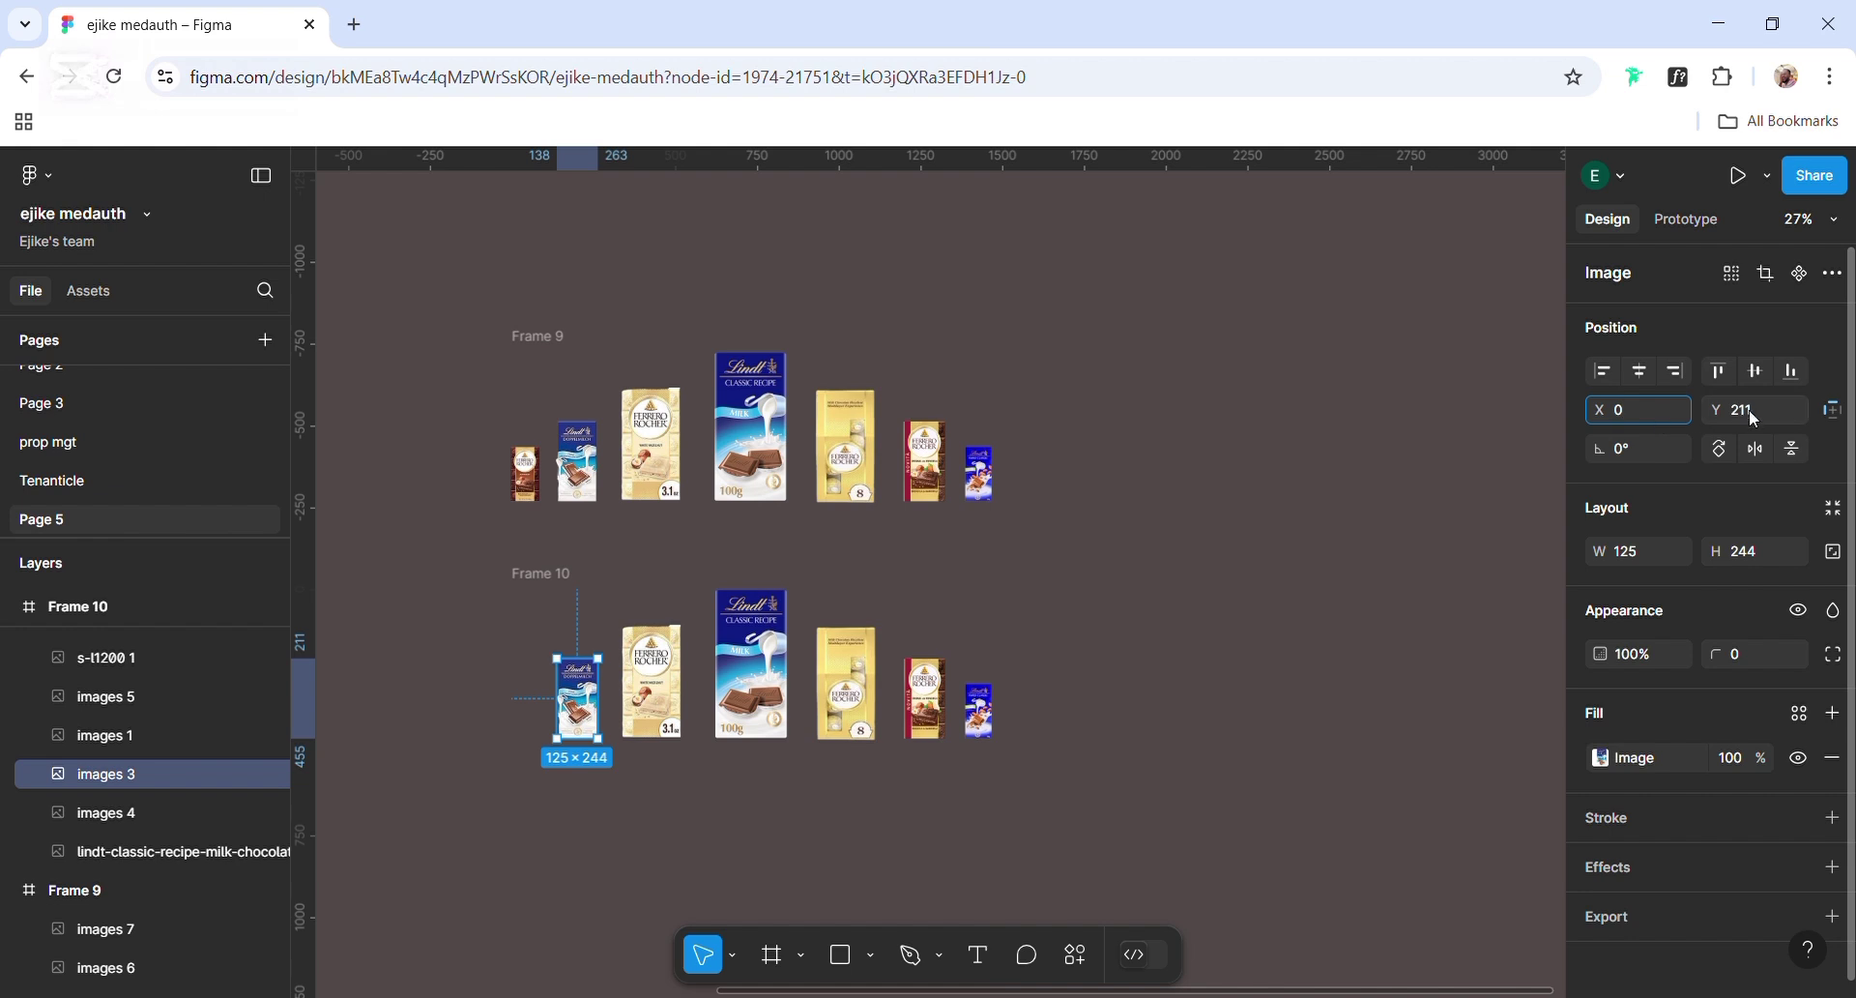
pyautogui.click(1751, 410)
pyautogui.write('290')
pyautogui.press('Return')
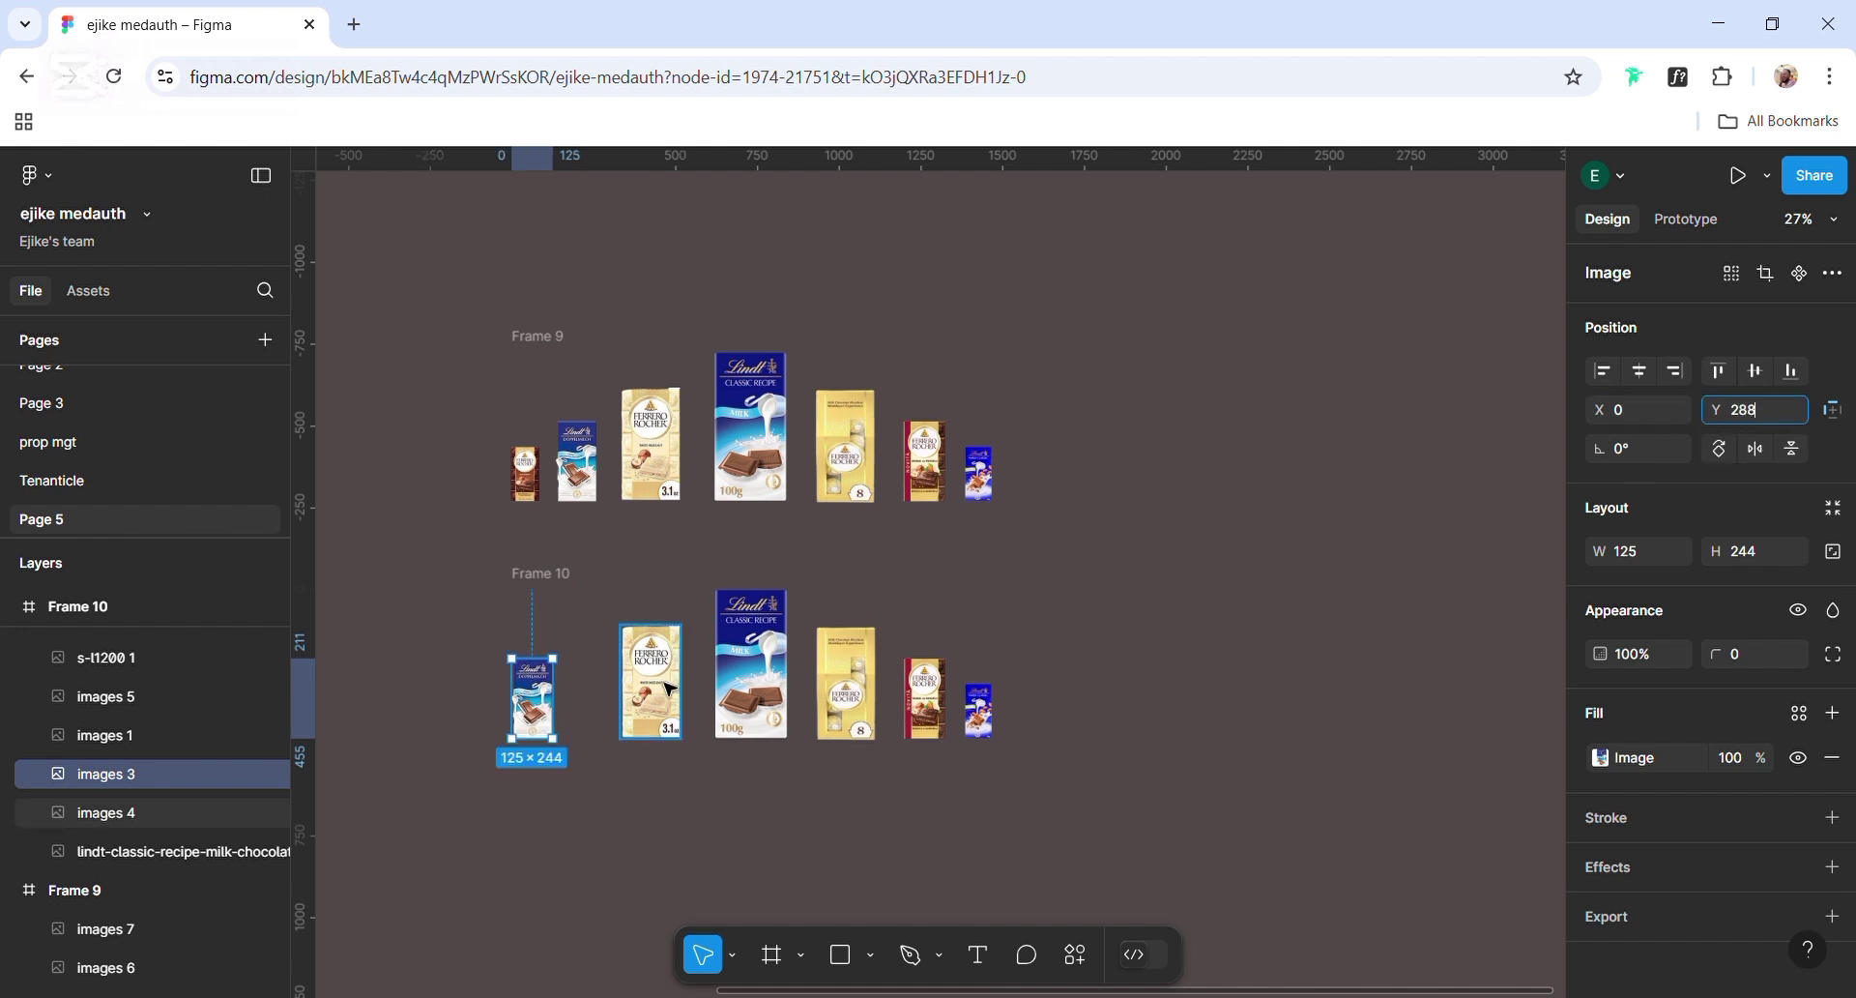
pyautogui.press('Tab')
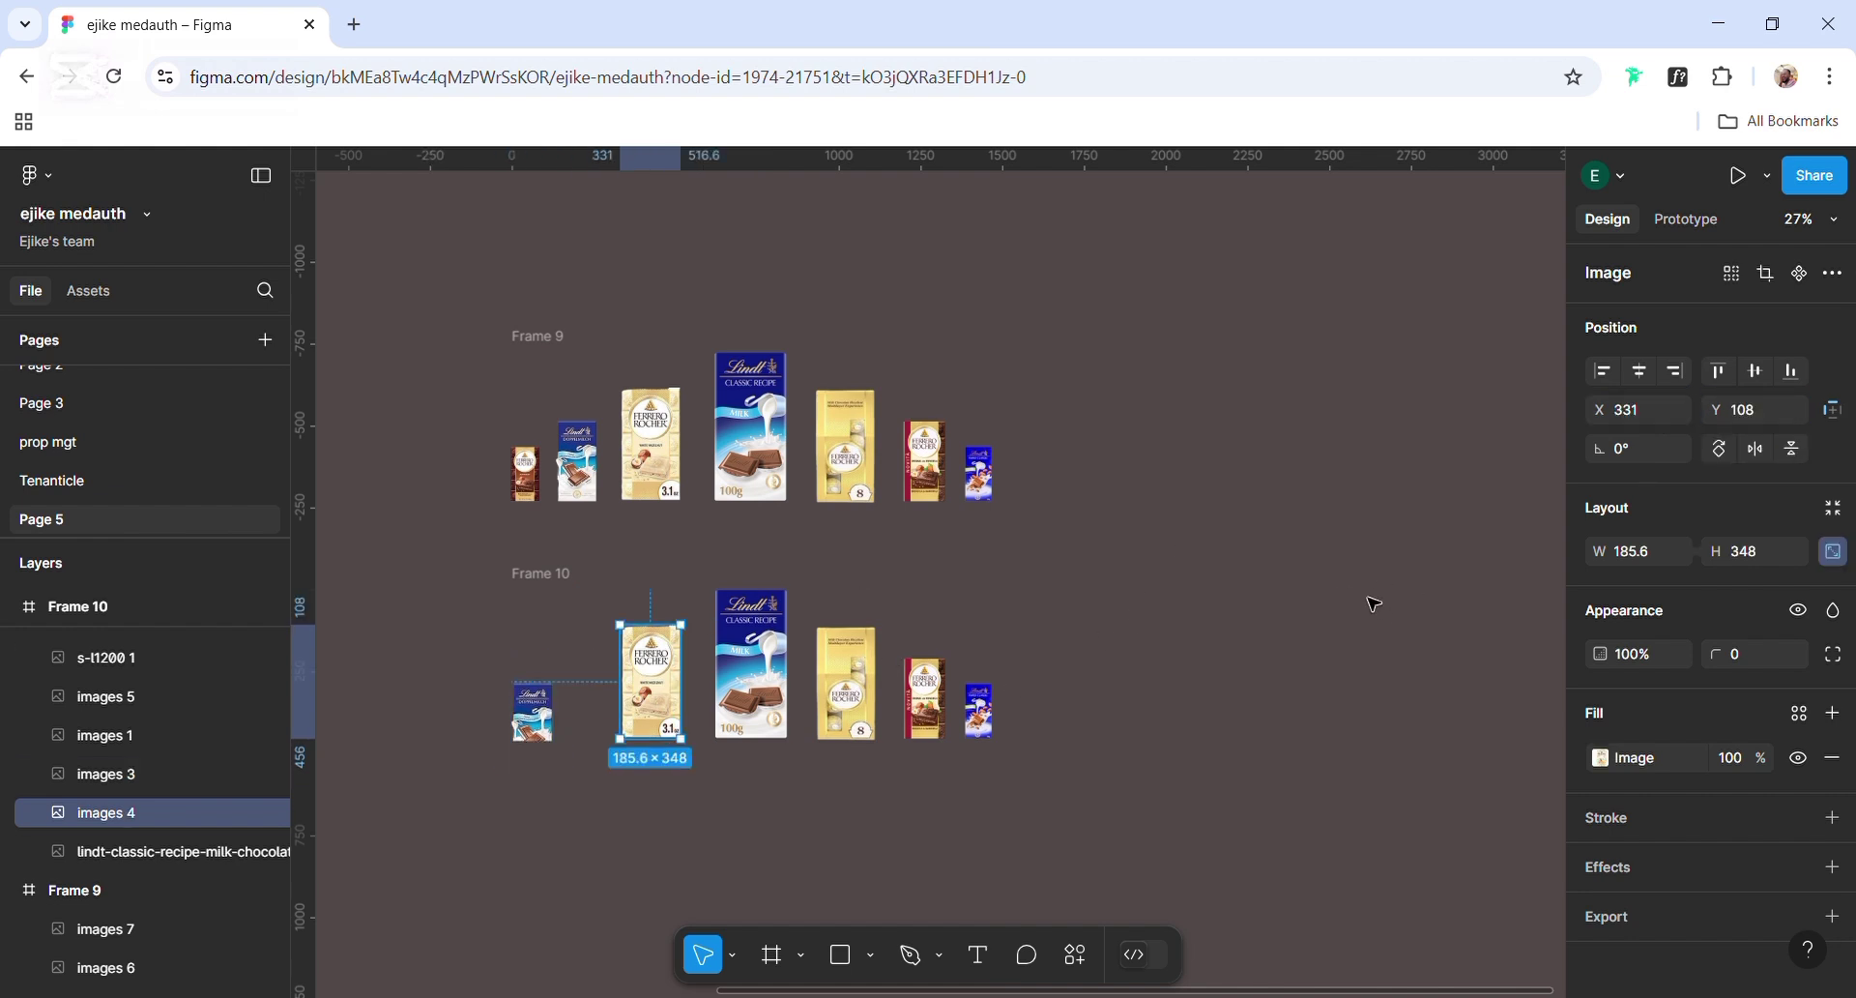
pyautogui.moveTo(1639, 551)
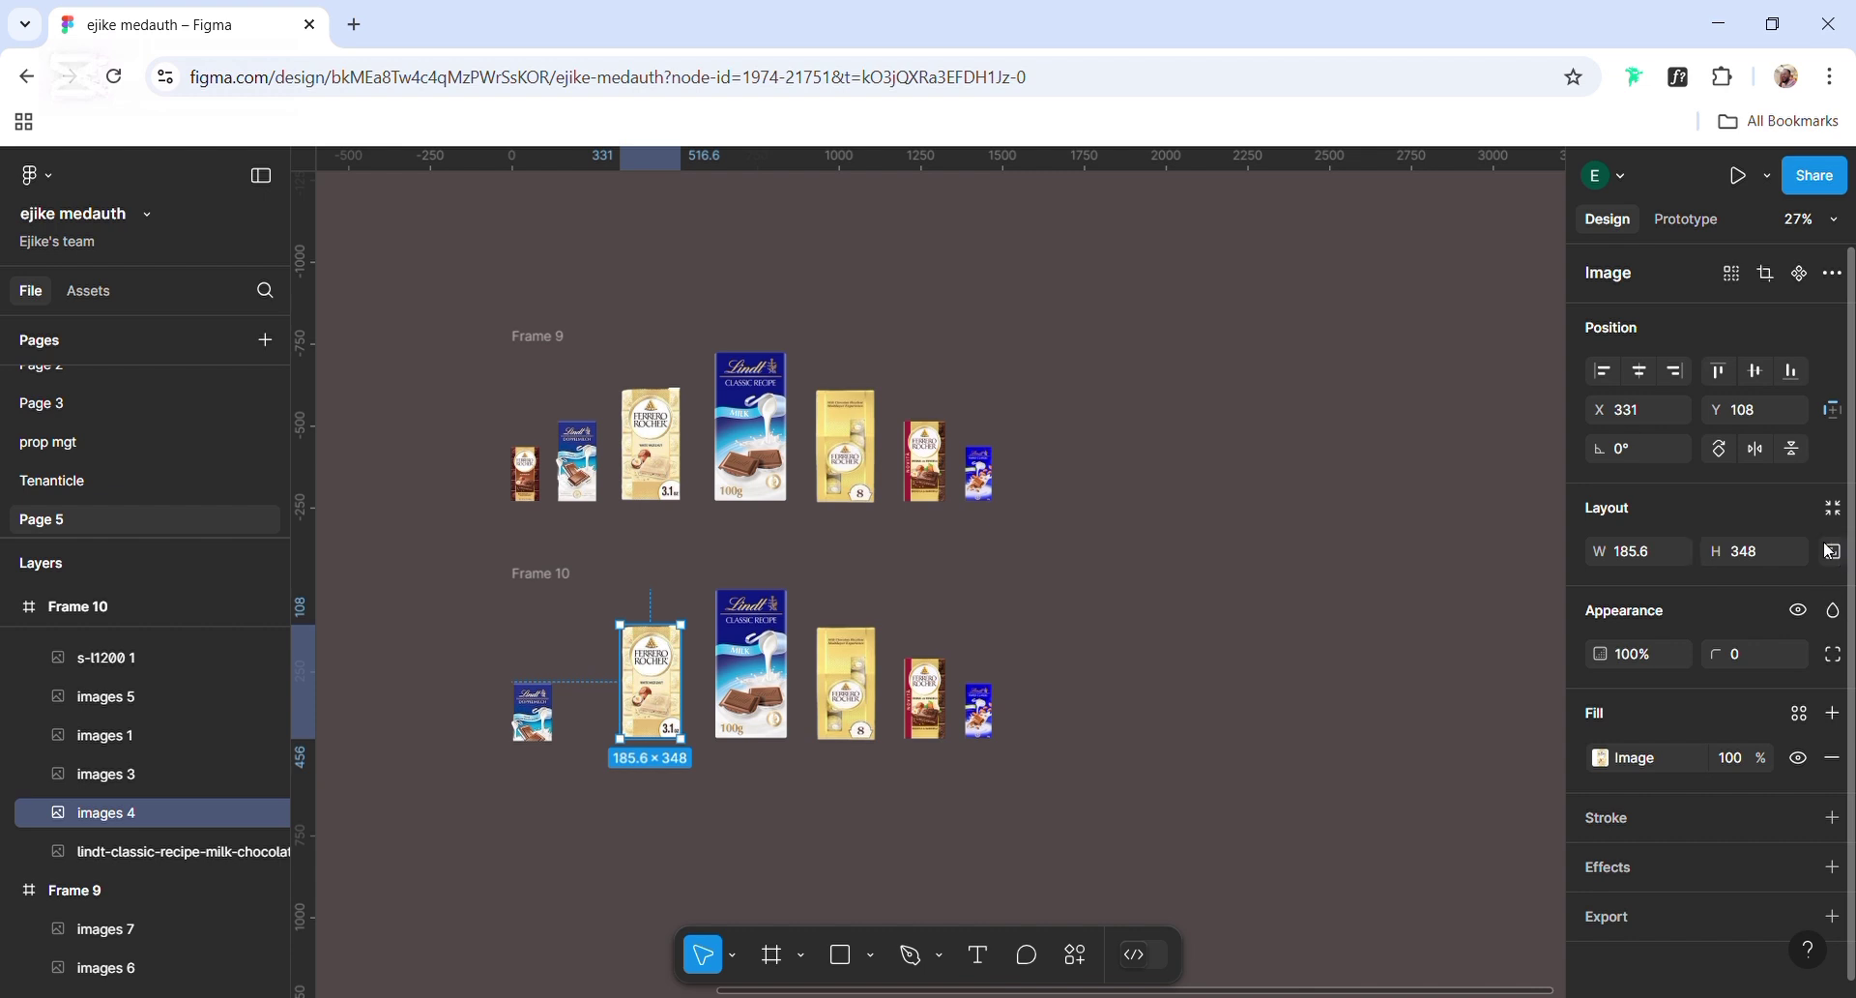
pyautogui.click(1757, 416)
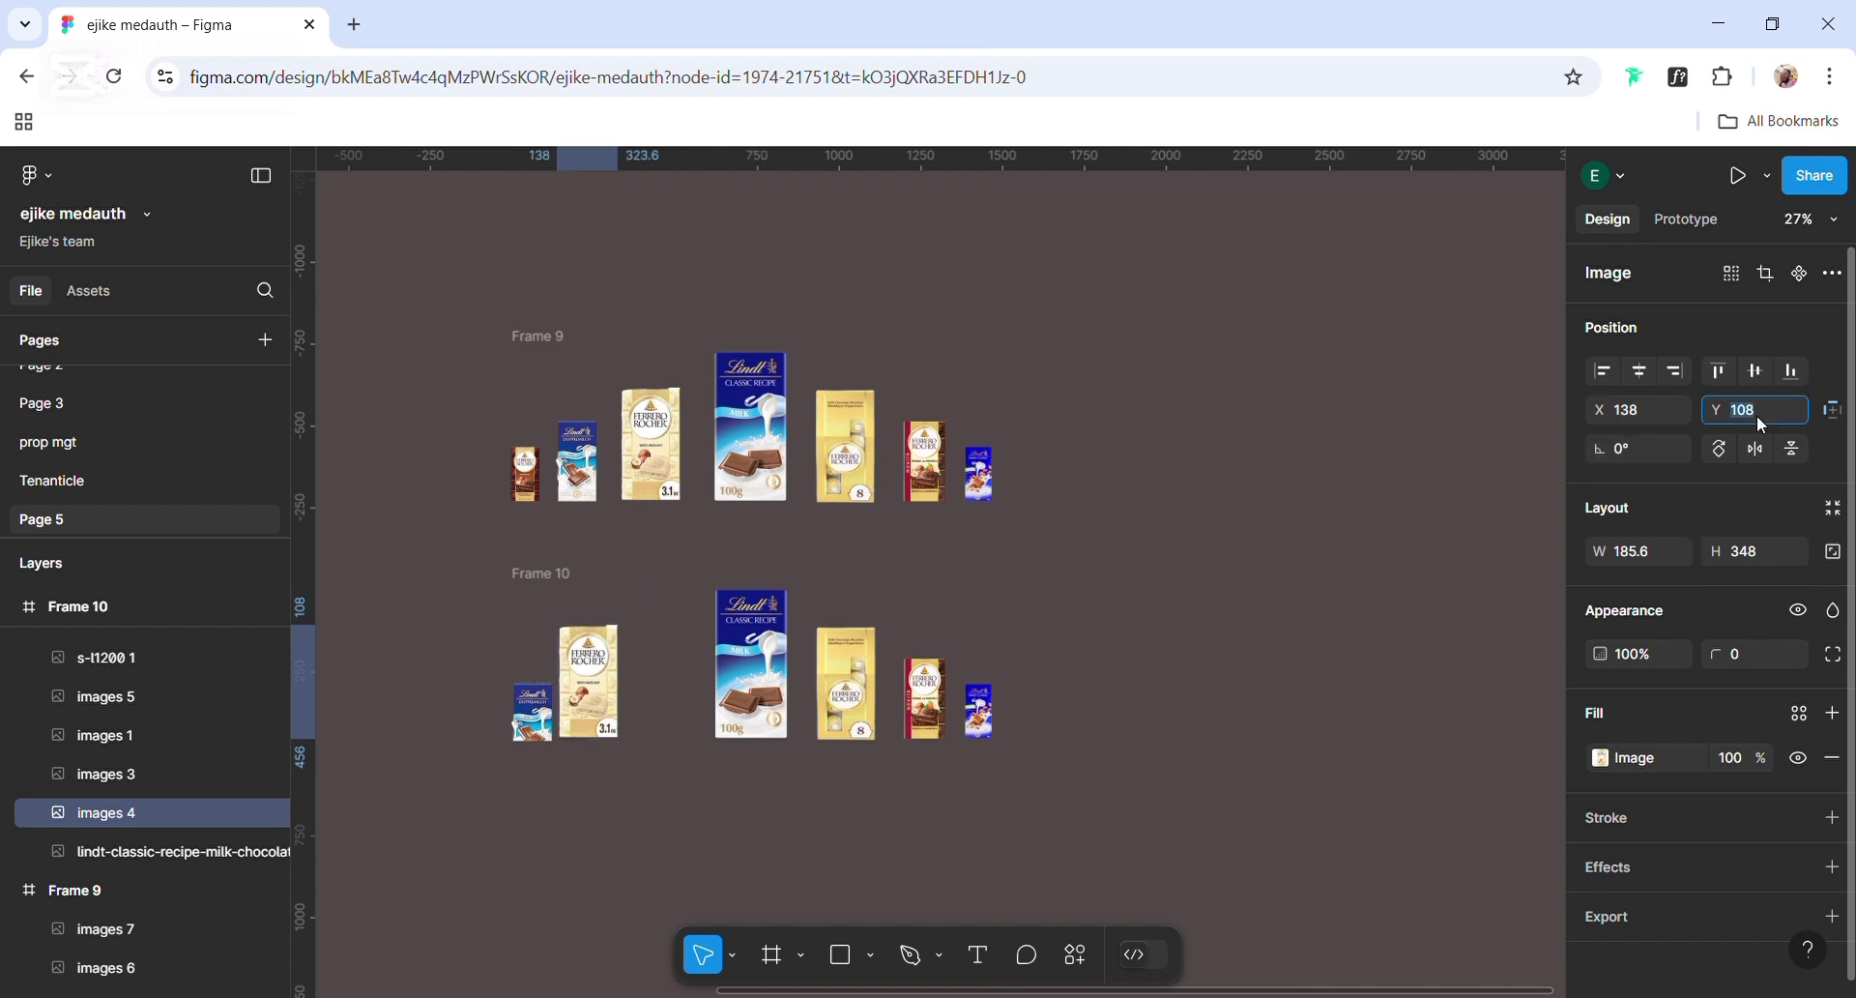
pyautogui.write('21')
pyautogui.press('Return')
# Move the Lindt bar to Y 108 and the gold Ferrero bar to X 23, Y 0.
pyautogui.click(752, 667)
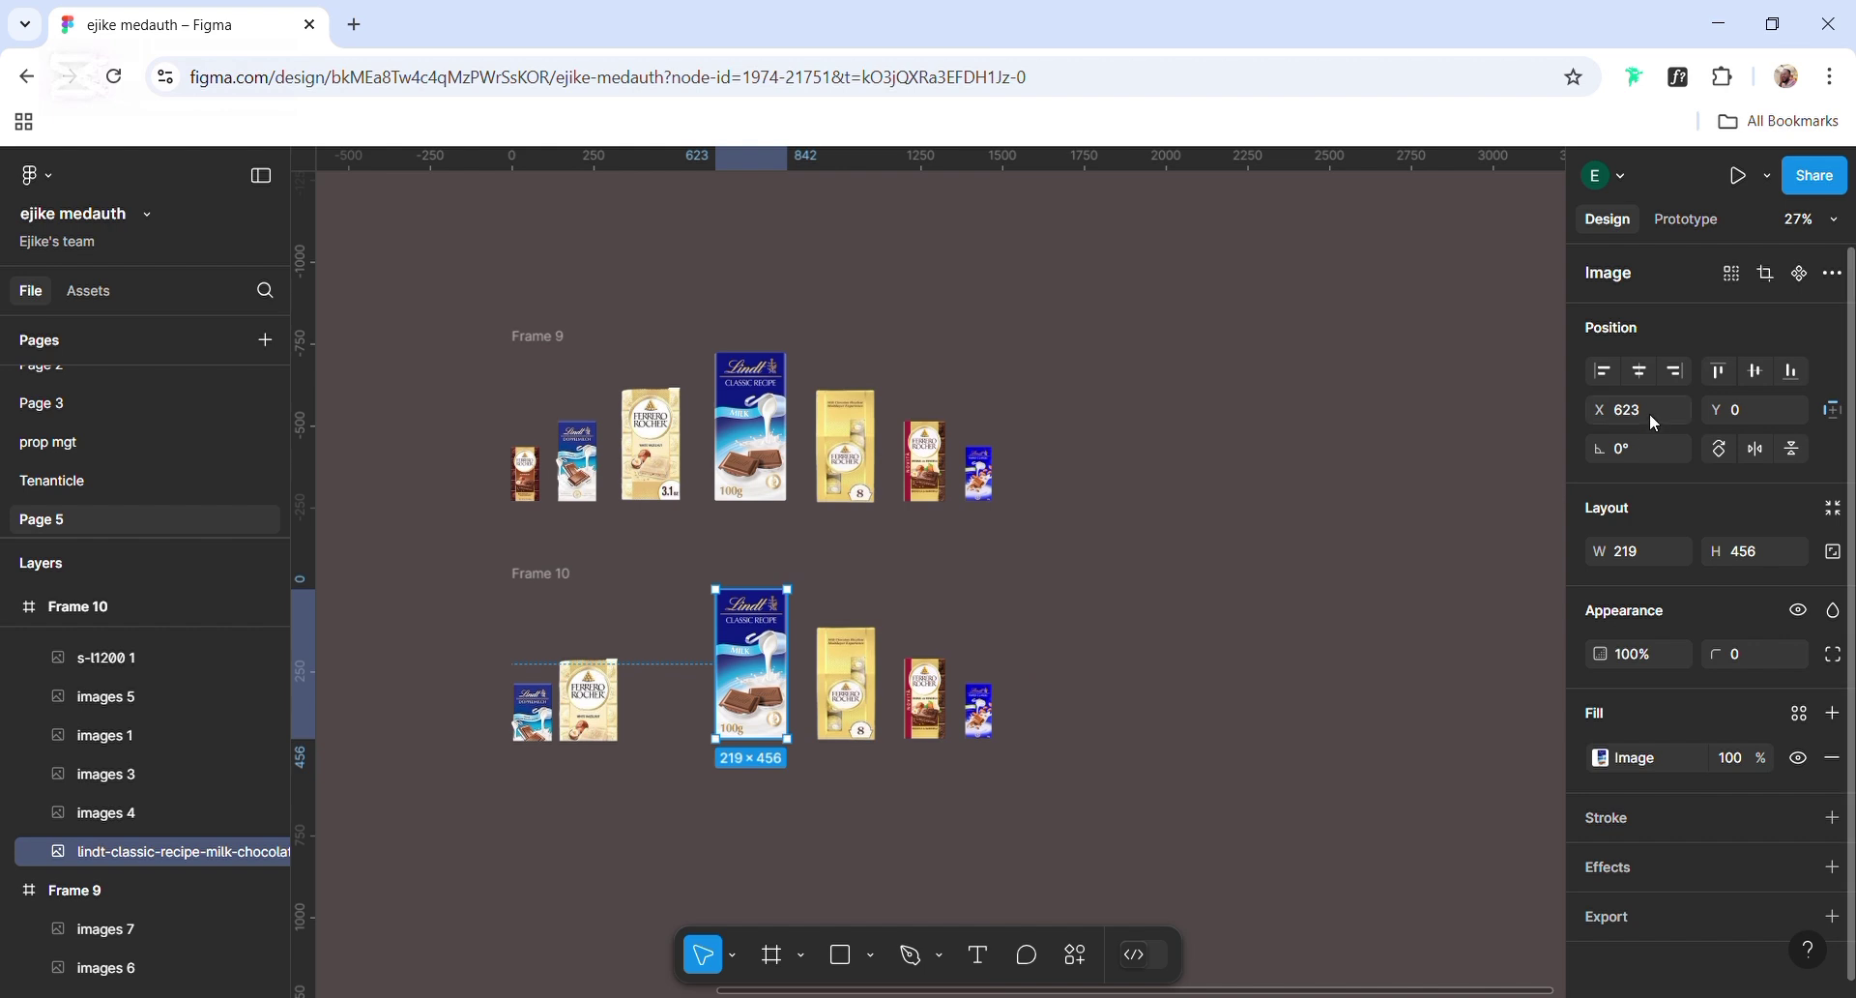
pyautogui.click(1750, 410)
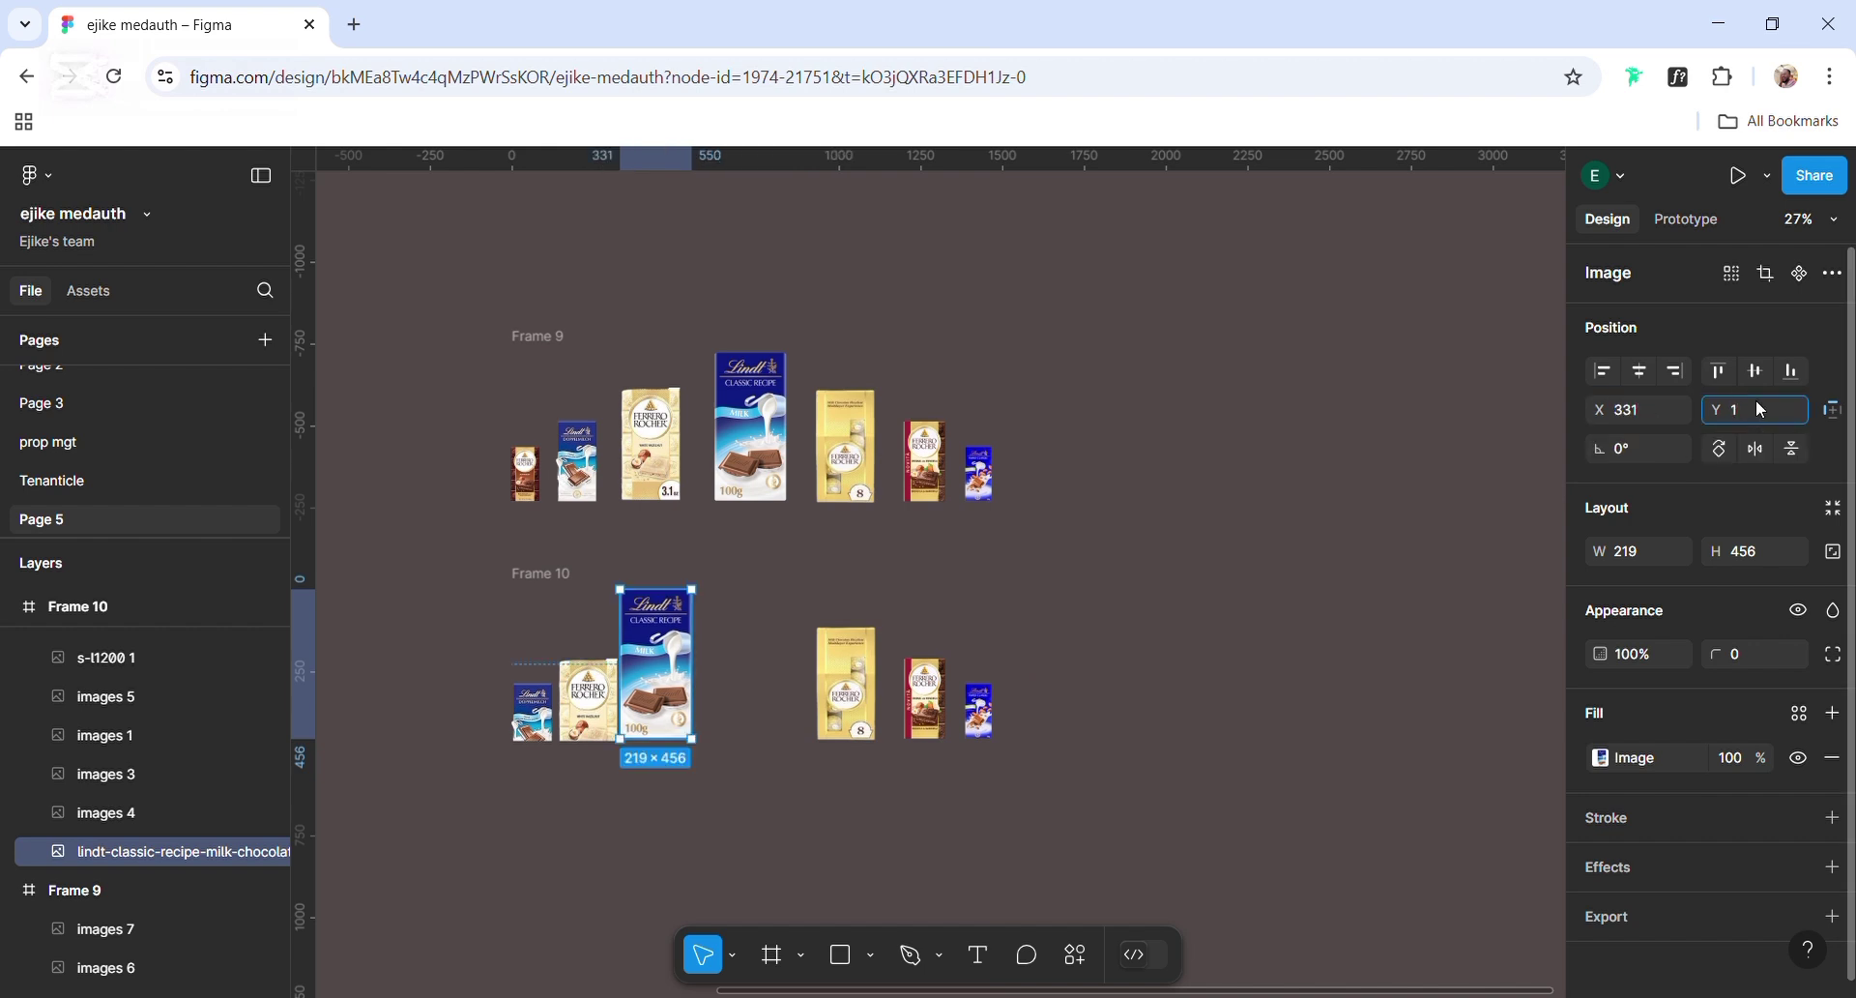
pyautogui.write('108')
pyautogui.click(843, 676)
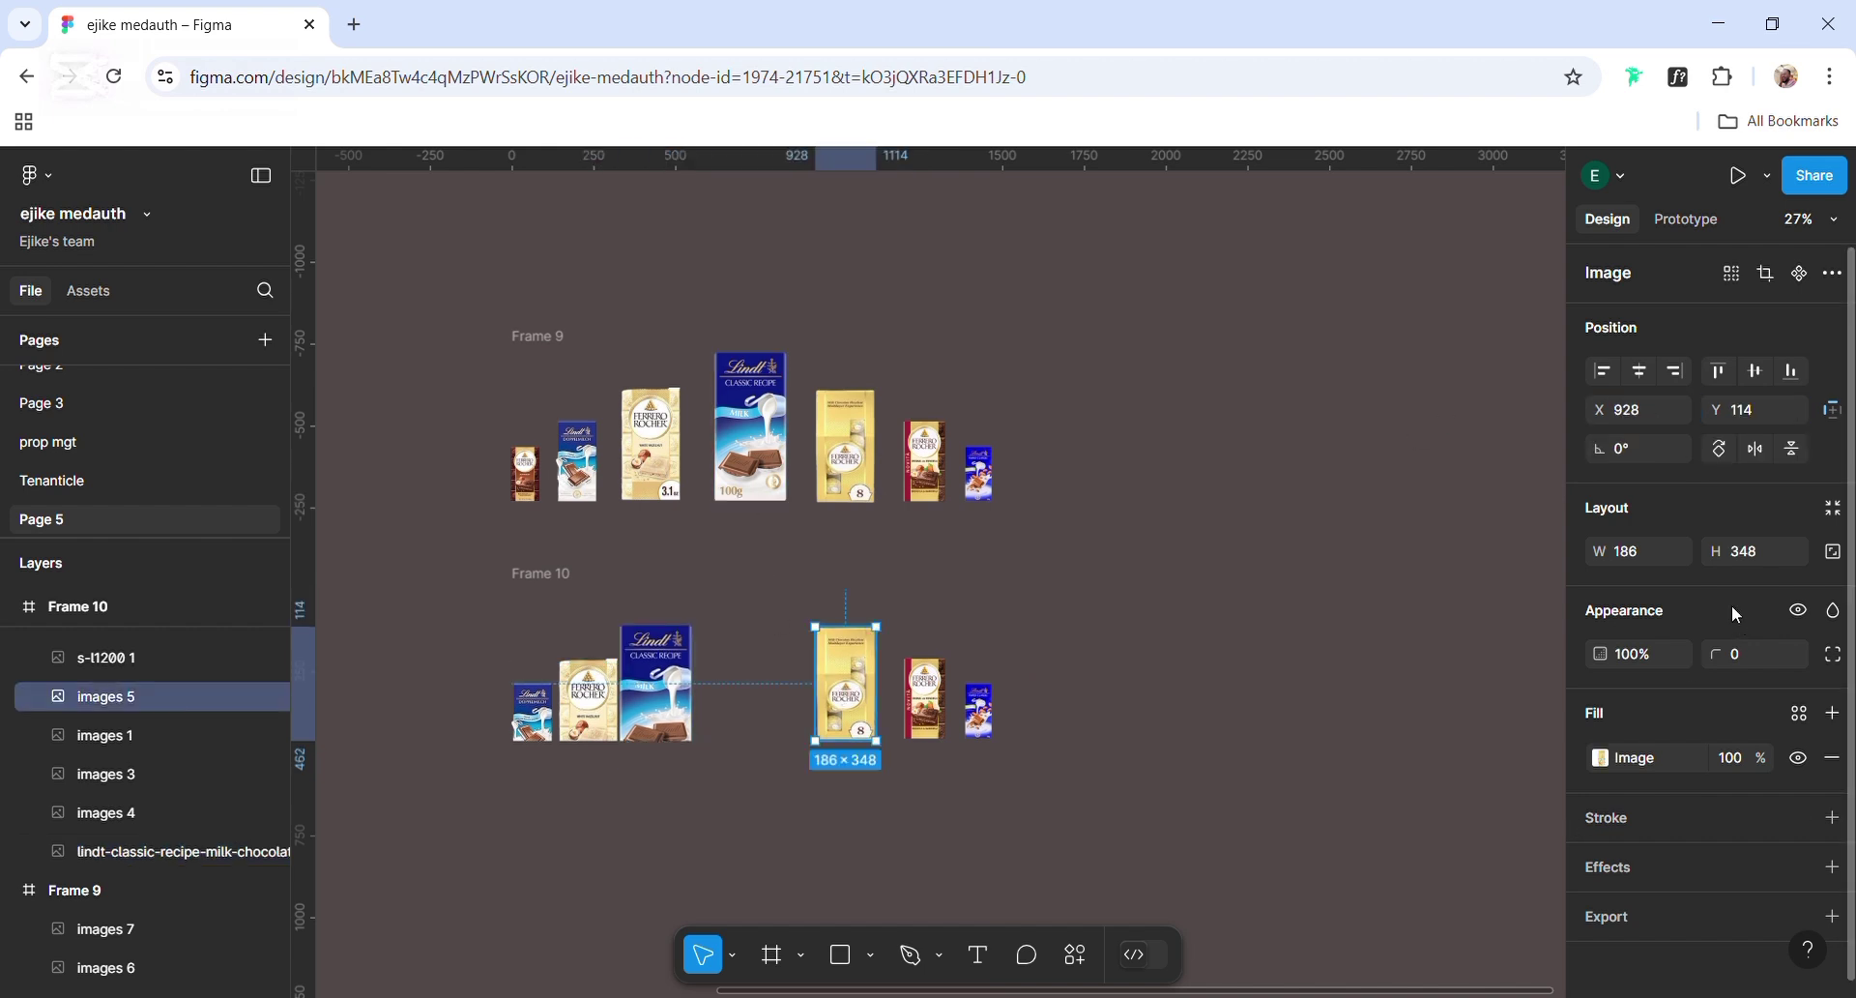
pyautogui.click(1653, 420)
pyautogui.write('23')
pyautogui.click(1752, 410)
pyautogui.write('0')
# Move the red Ferrero bar to X 928, Y 1 and adjust the purple bar's position.
pyautogui.click(927, 690)
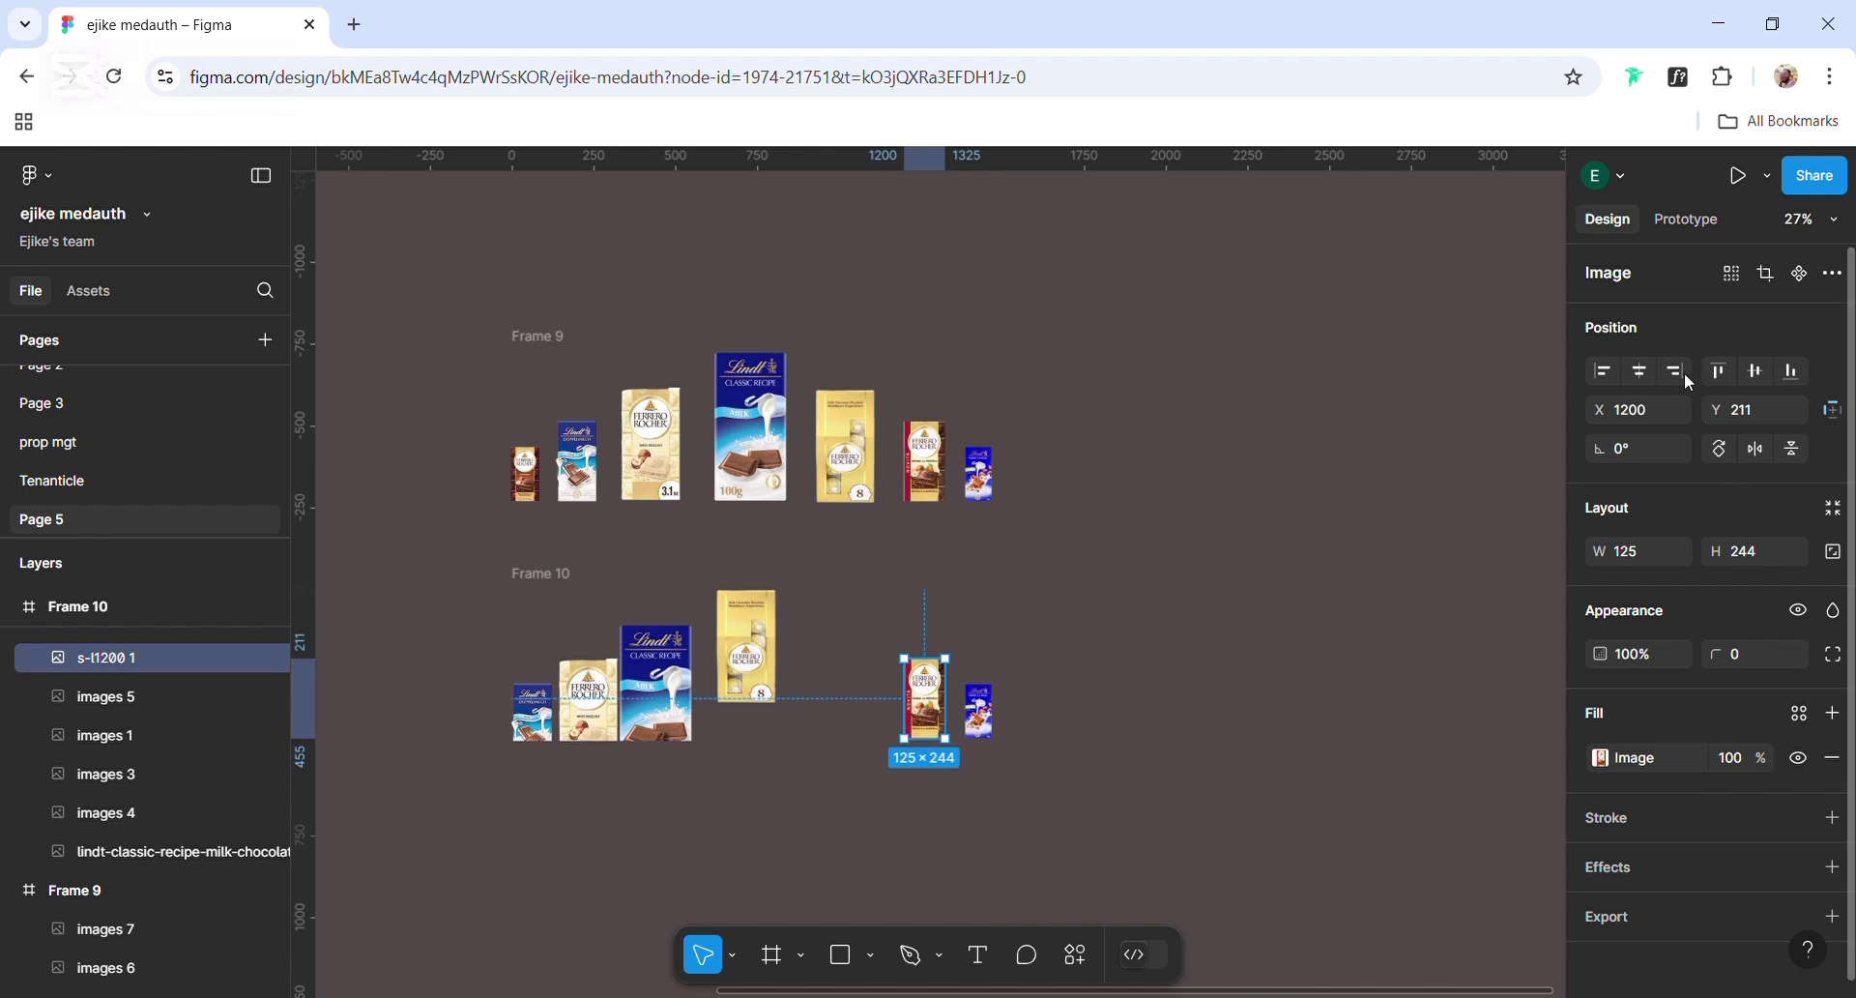
pyautogui.click(1692, 414)
pyautogui.write('9')
pyautogui.write('28')
pyautogui.click(1755, 412)
pyautogui.write('1')
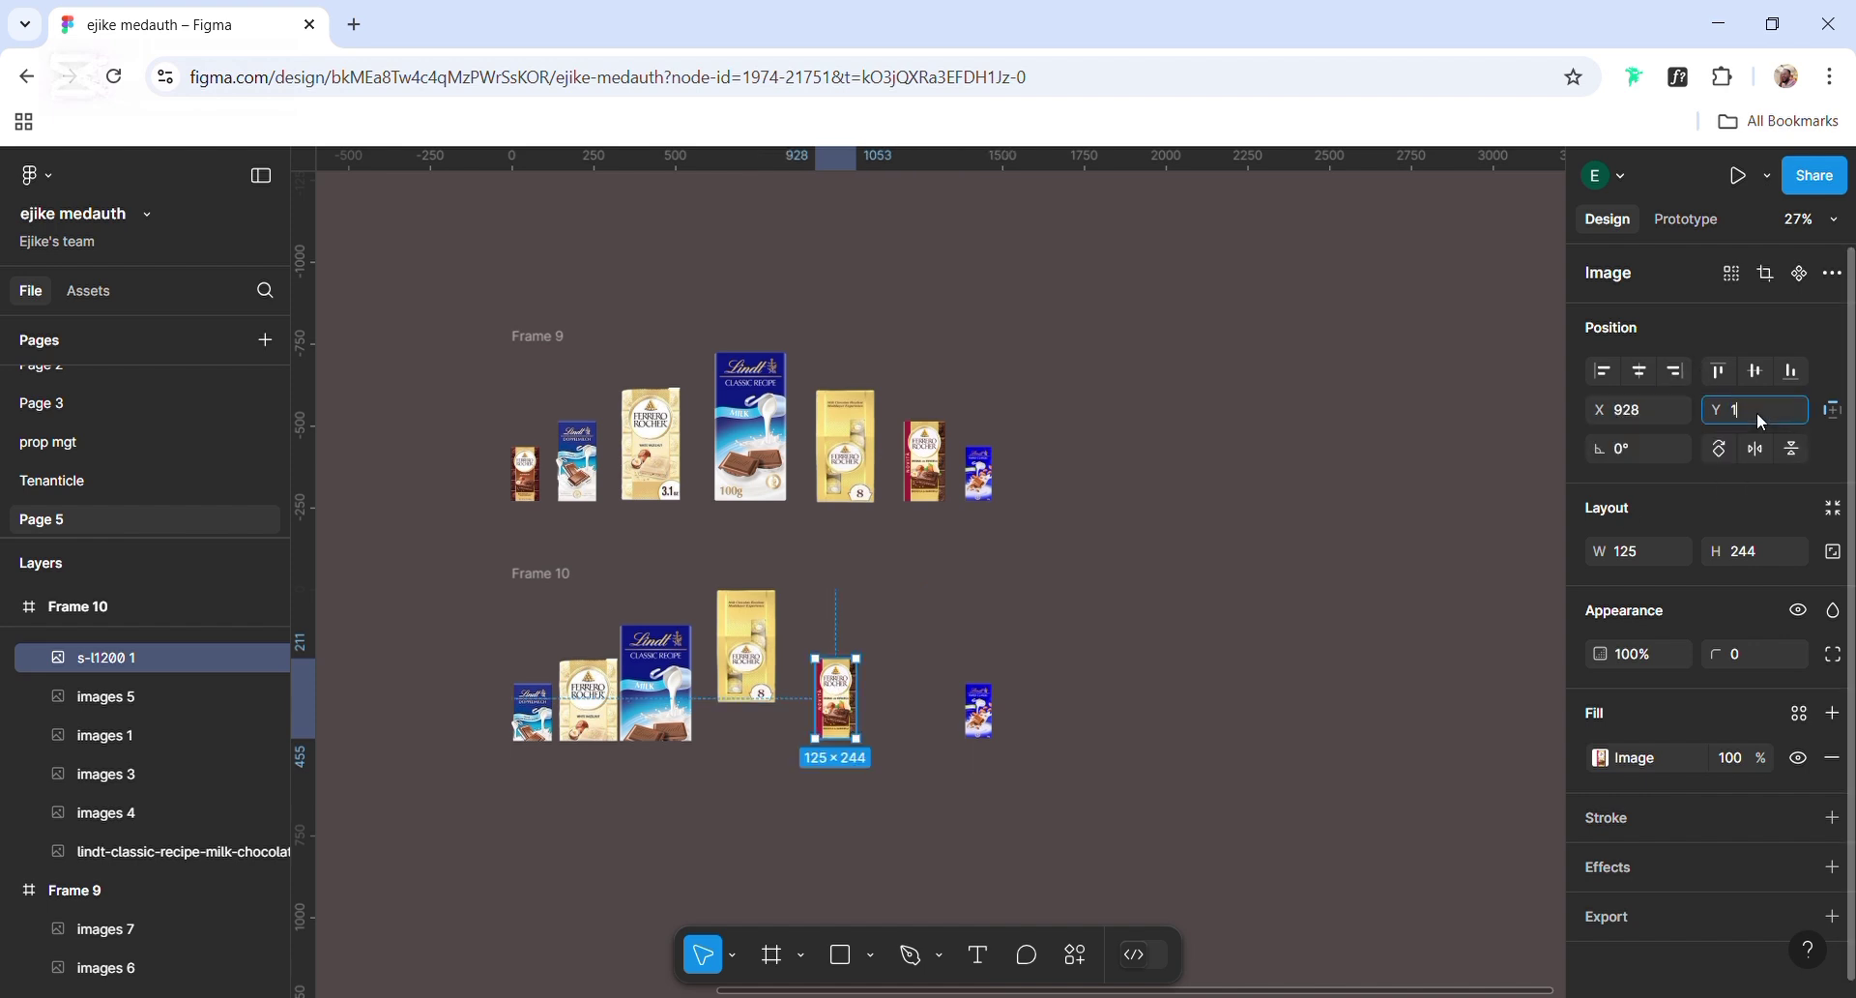
pyautogui.click(979, 711)
pyautogui.click(1652, 414)
pyautogui.write('1200')
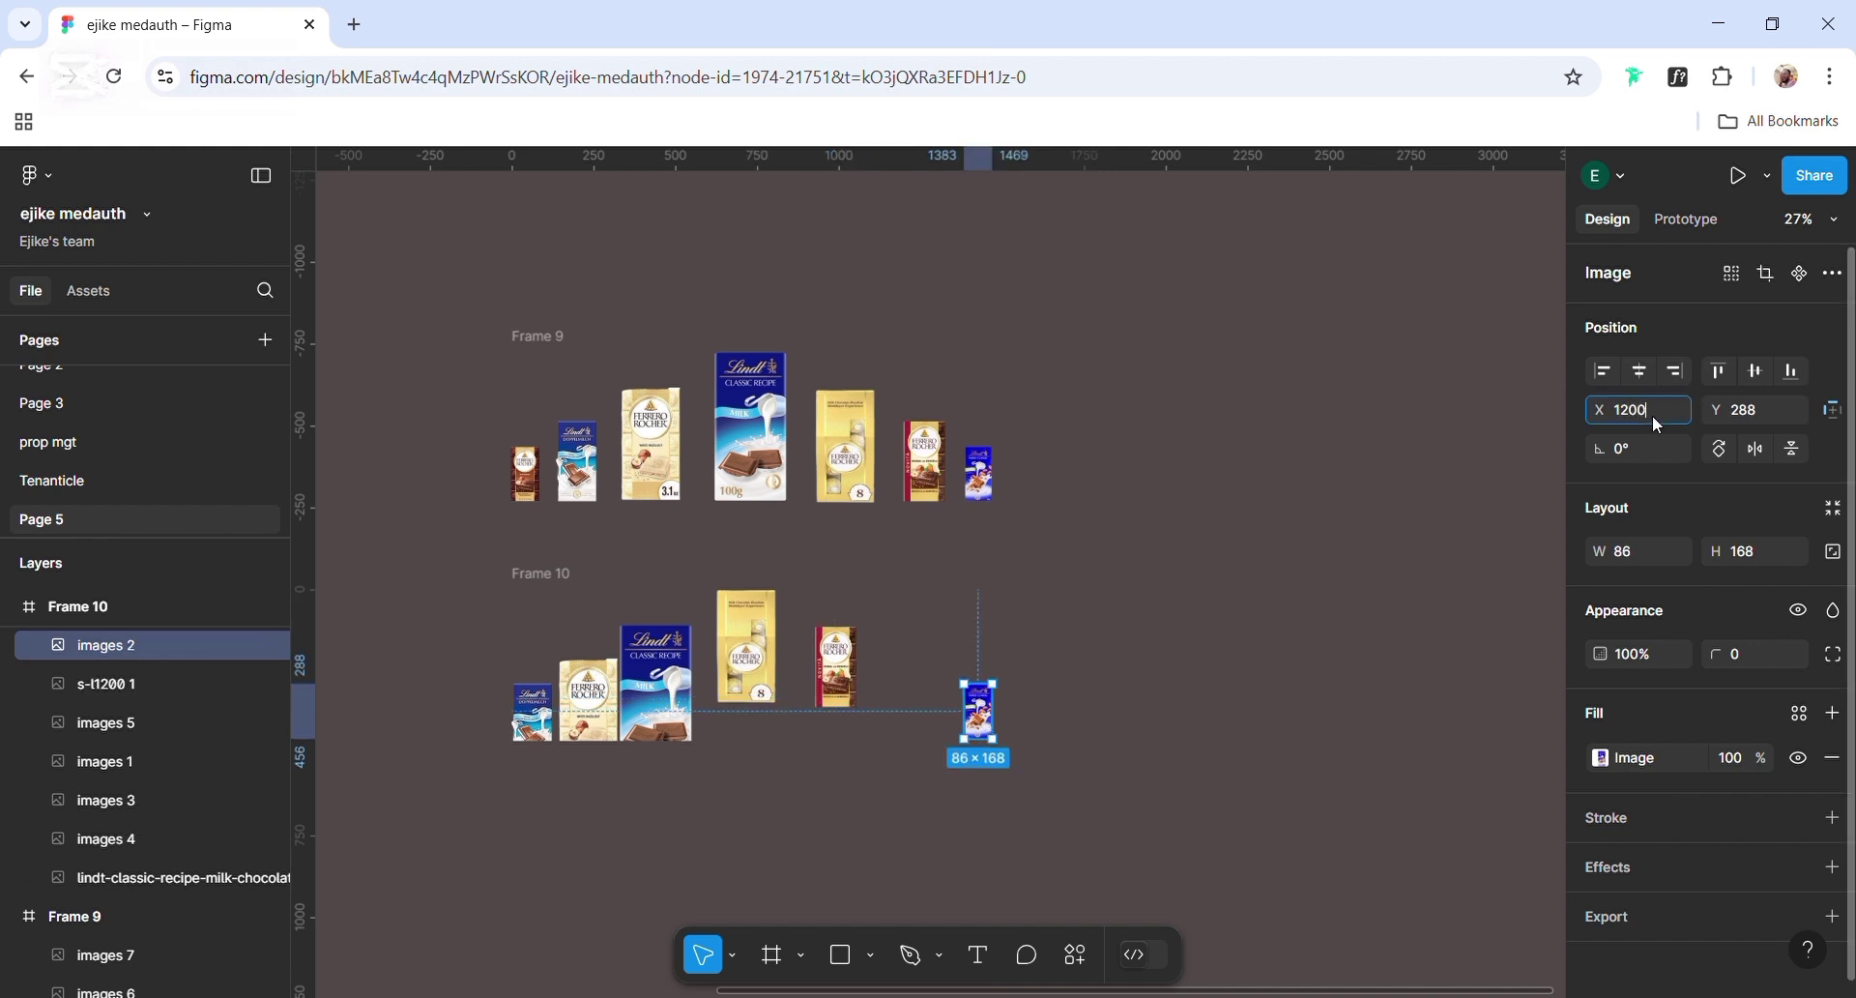
pyautogui.click(1761, 421)
pyautogui.write('211')
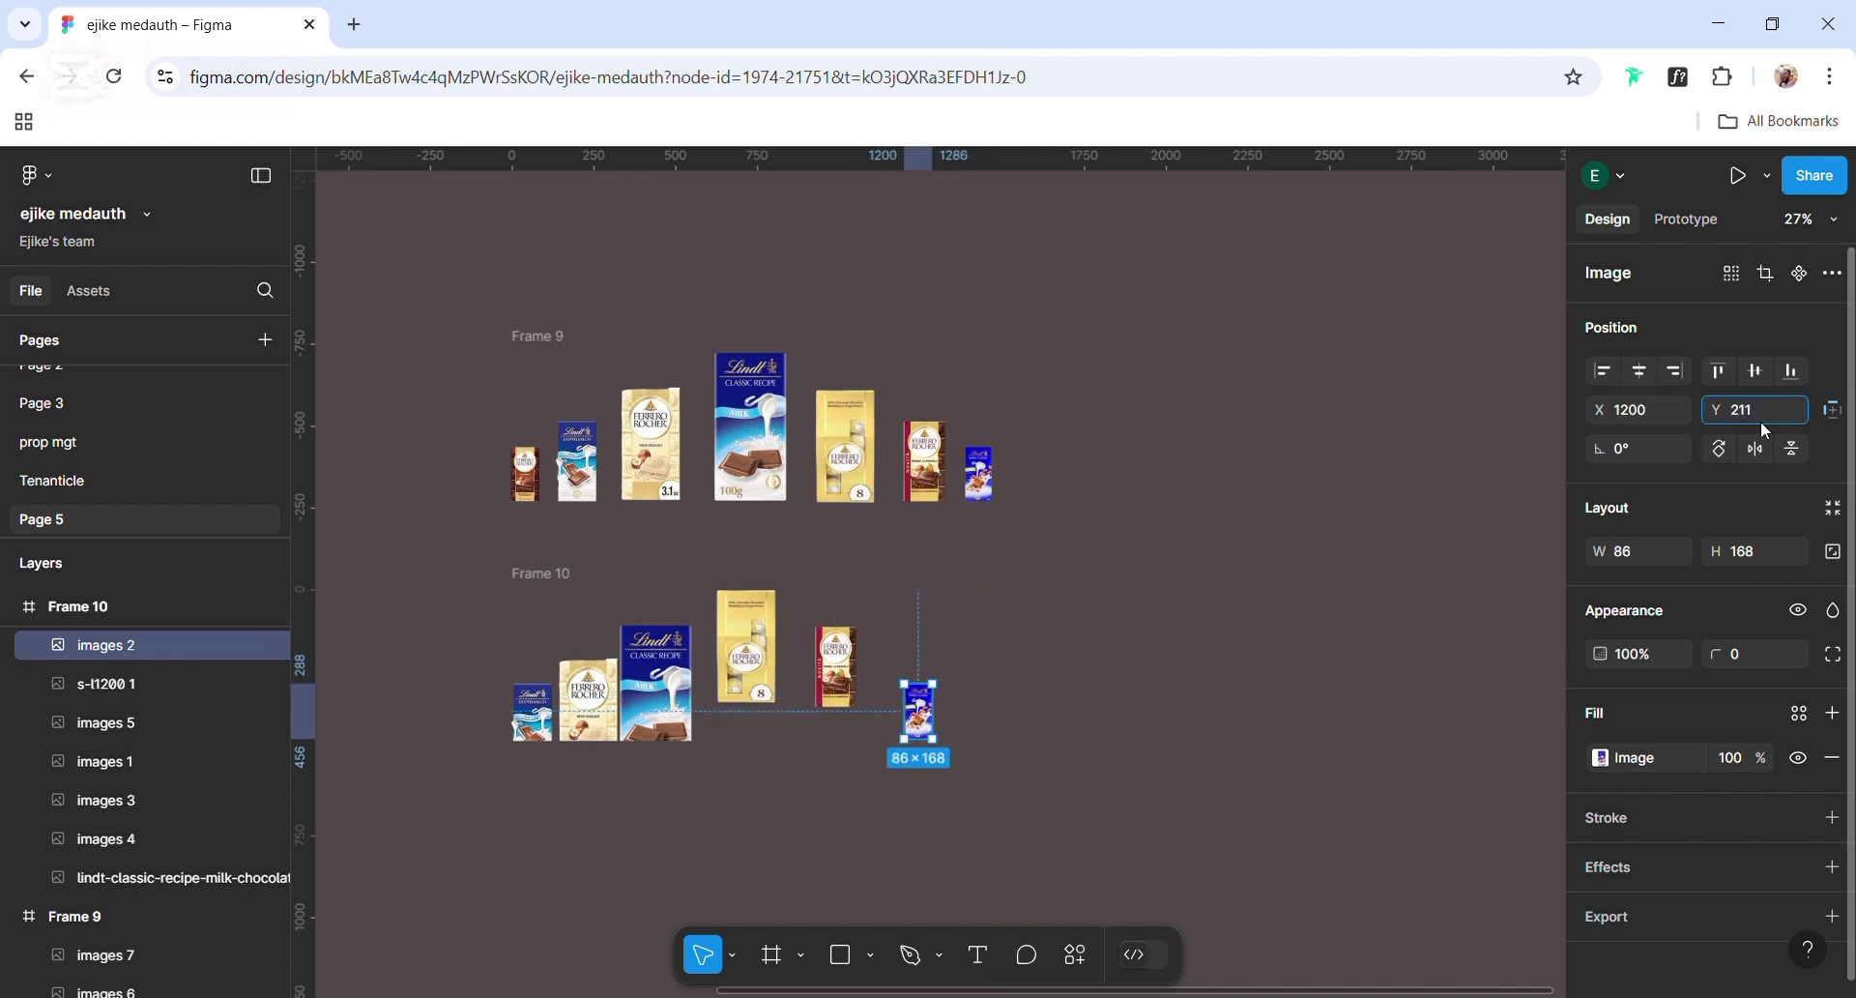
pyautogui.press('Return')
# Resize the leftmost bar in Frame 10 to 86×168.
pyautogui.click(532, 723)
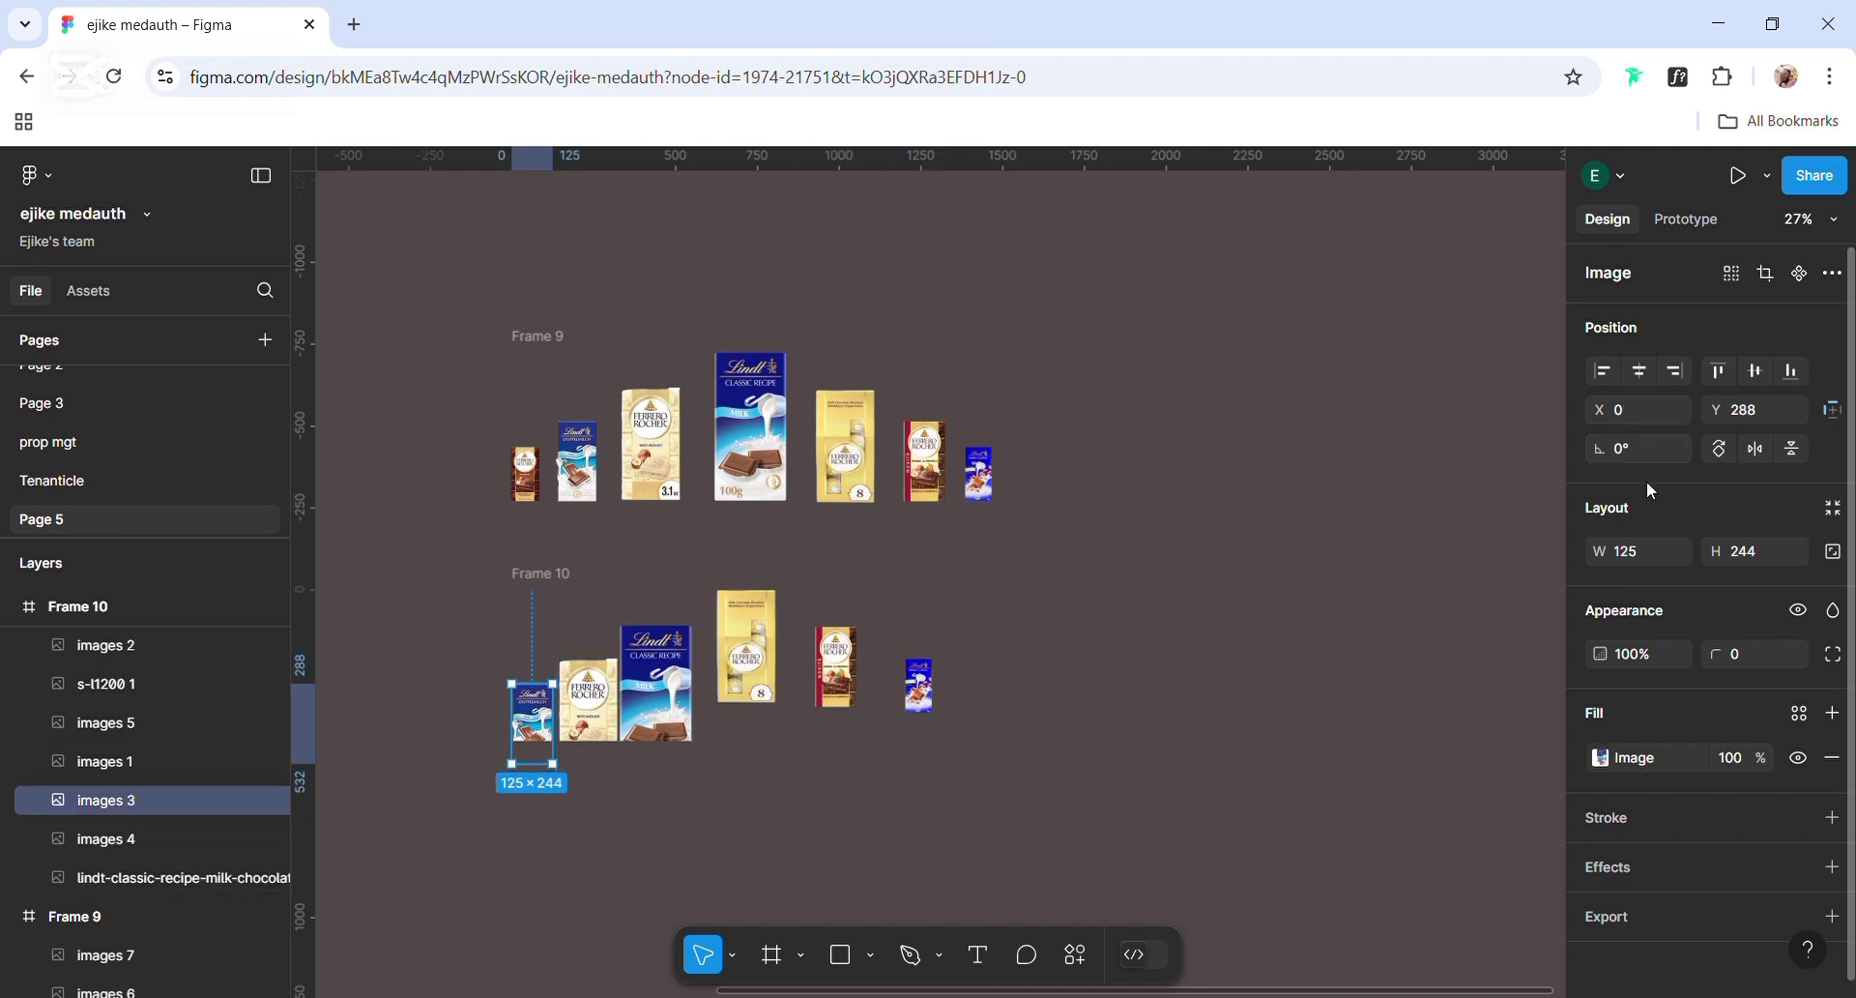
pyautogui.click(1653, 558)
pyautogui.write('6')
pyautogui.click(1757, 551)
pyautogui.write('6')
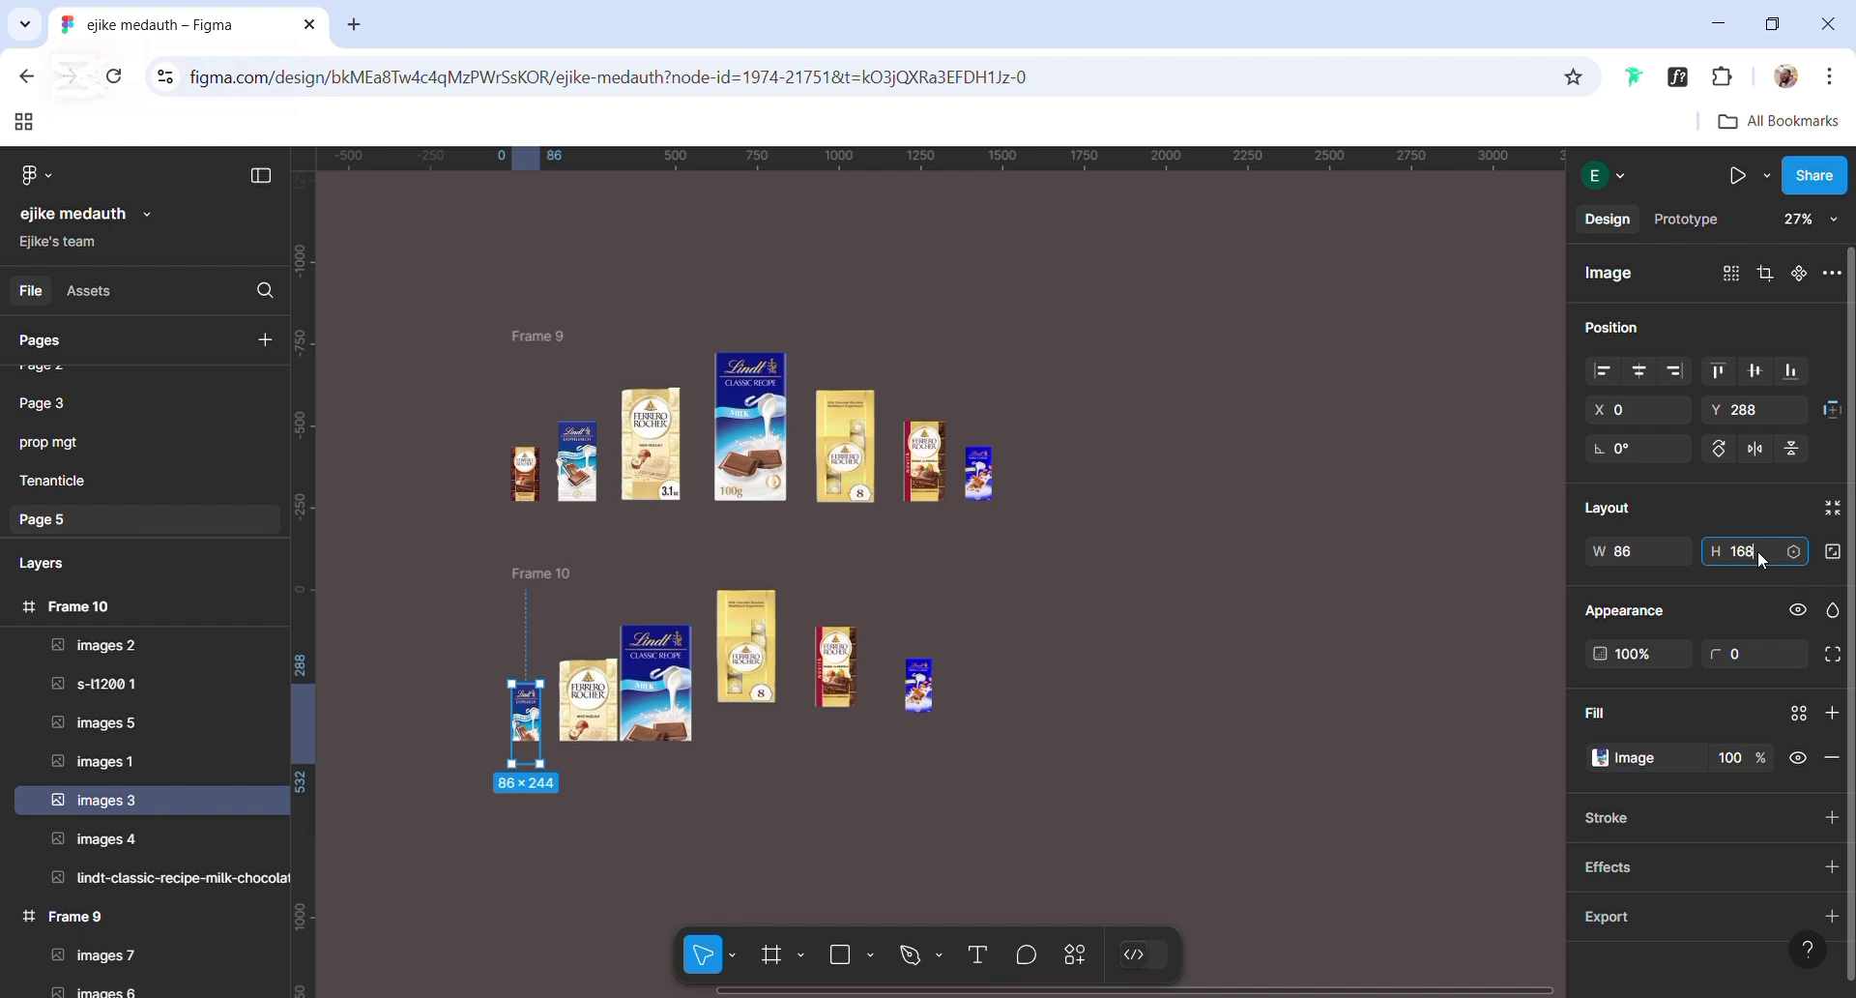
pyautogui.press('Return')
# Resize the white Ferrero bar to 125×244.
pyautogui.click(612, 717)
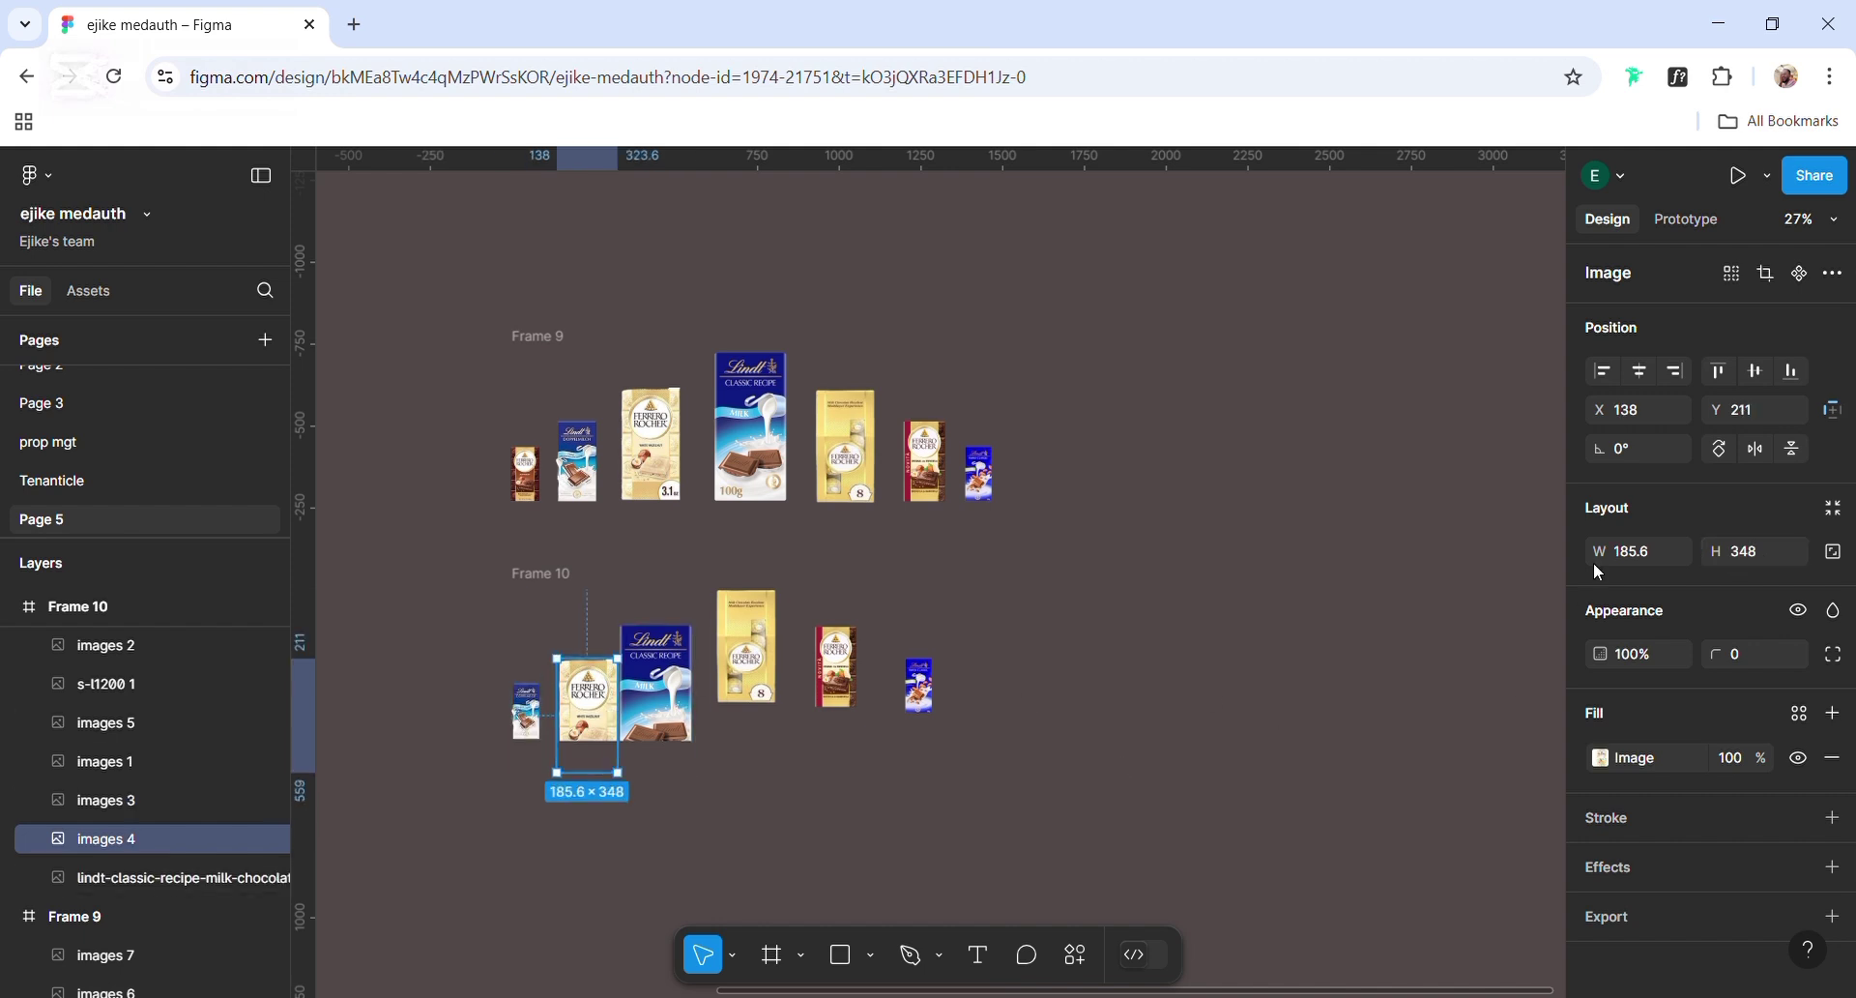
pyautogui.click(1649, 552)
pyautogui.write('1')
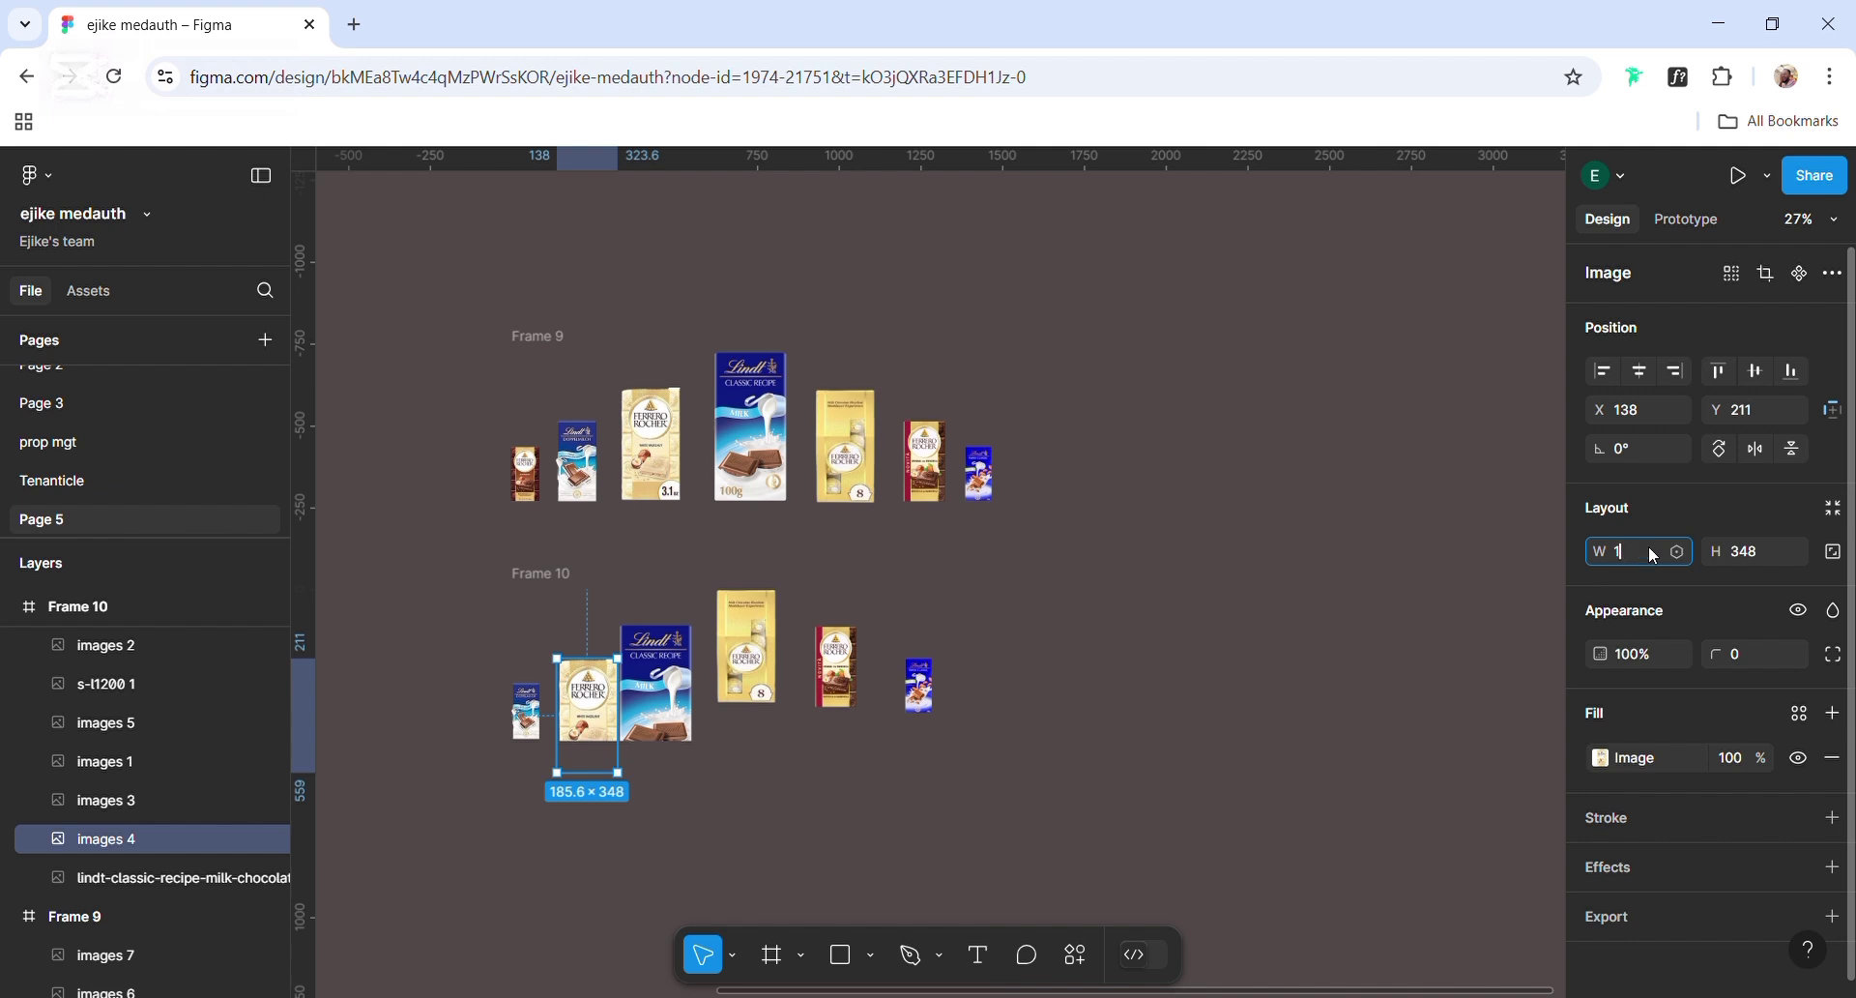
pyautogui.write('25')
pyautogui.click(1753, 550)
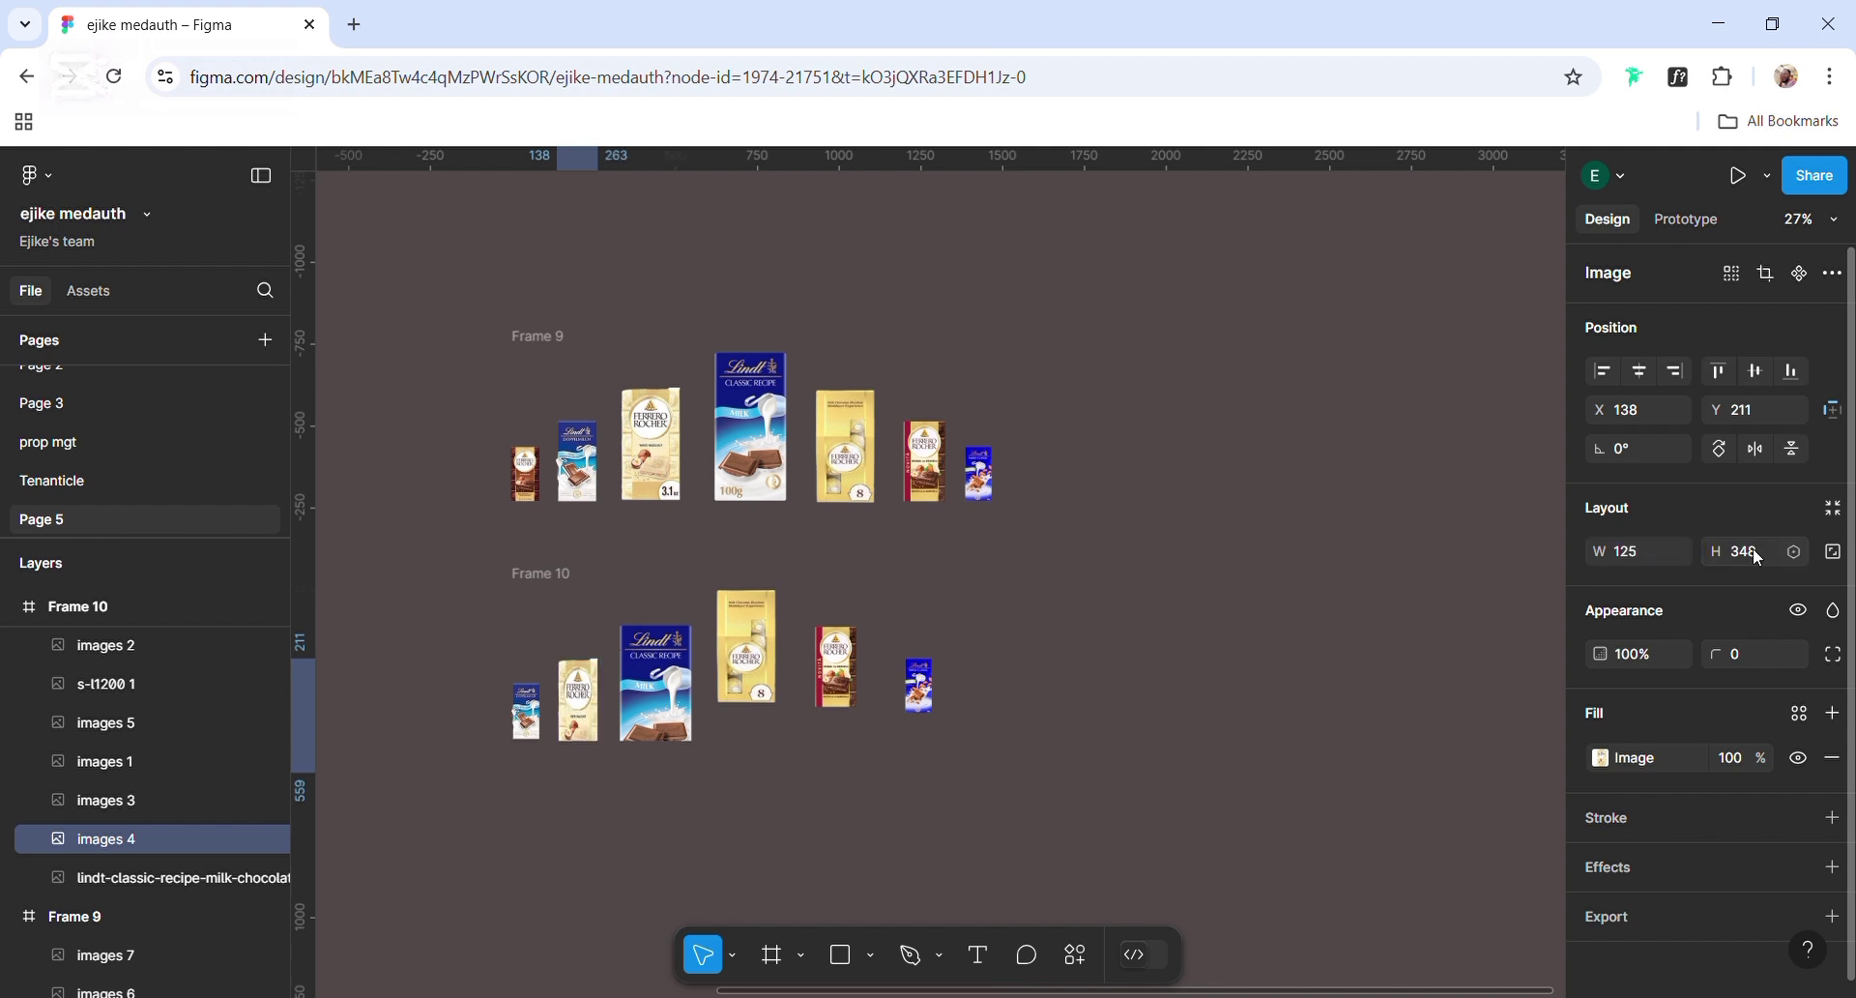
pyautogui.write('244')
pyautogui.press('Return')
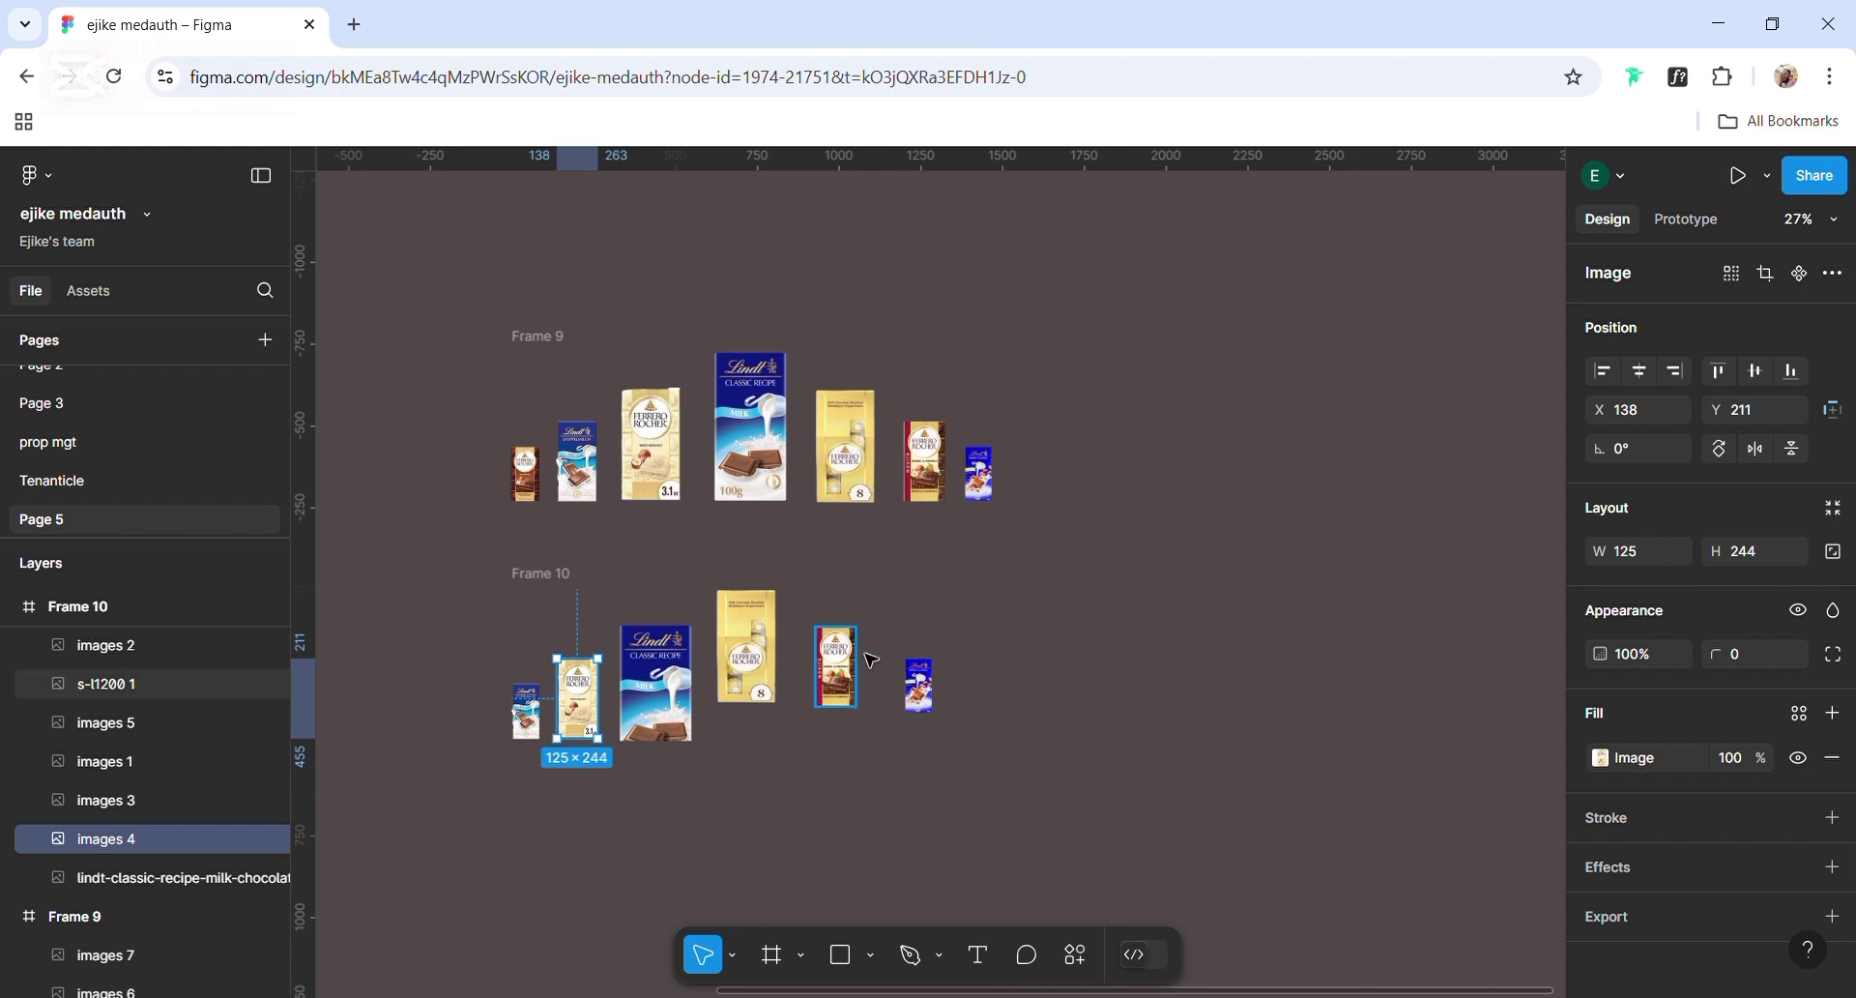
# Resize the Lindt milk bar to 186×348 and give the yellow Ferrero bar height 456.
pyautogui.click(652, 696)
pyautogui.click(1629, 555)
pyautogui.write('18')
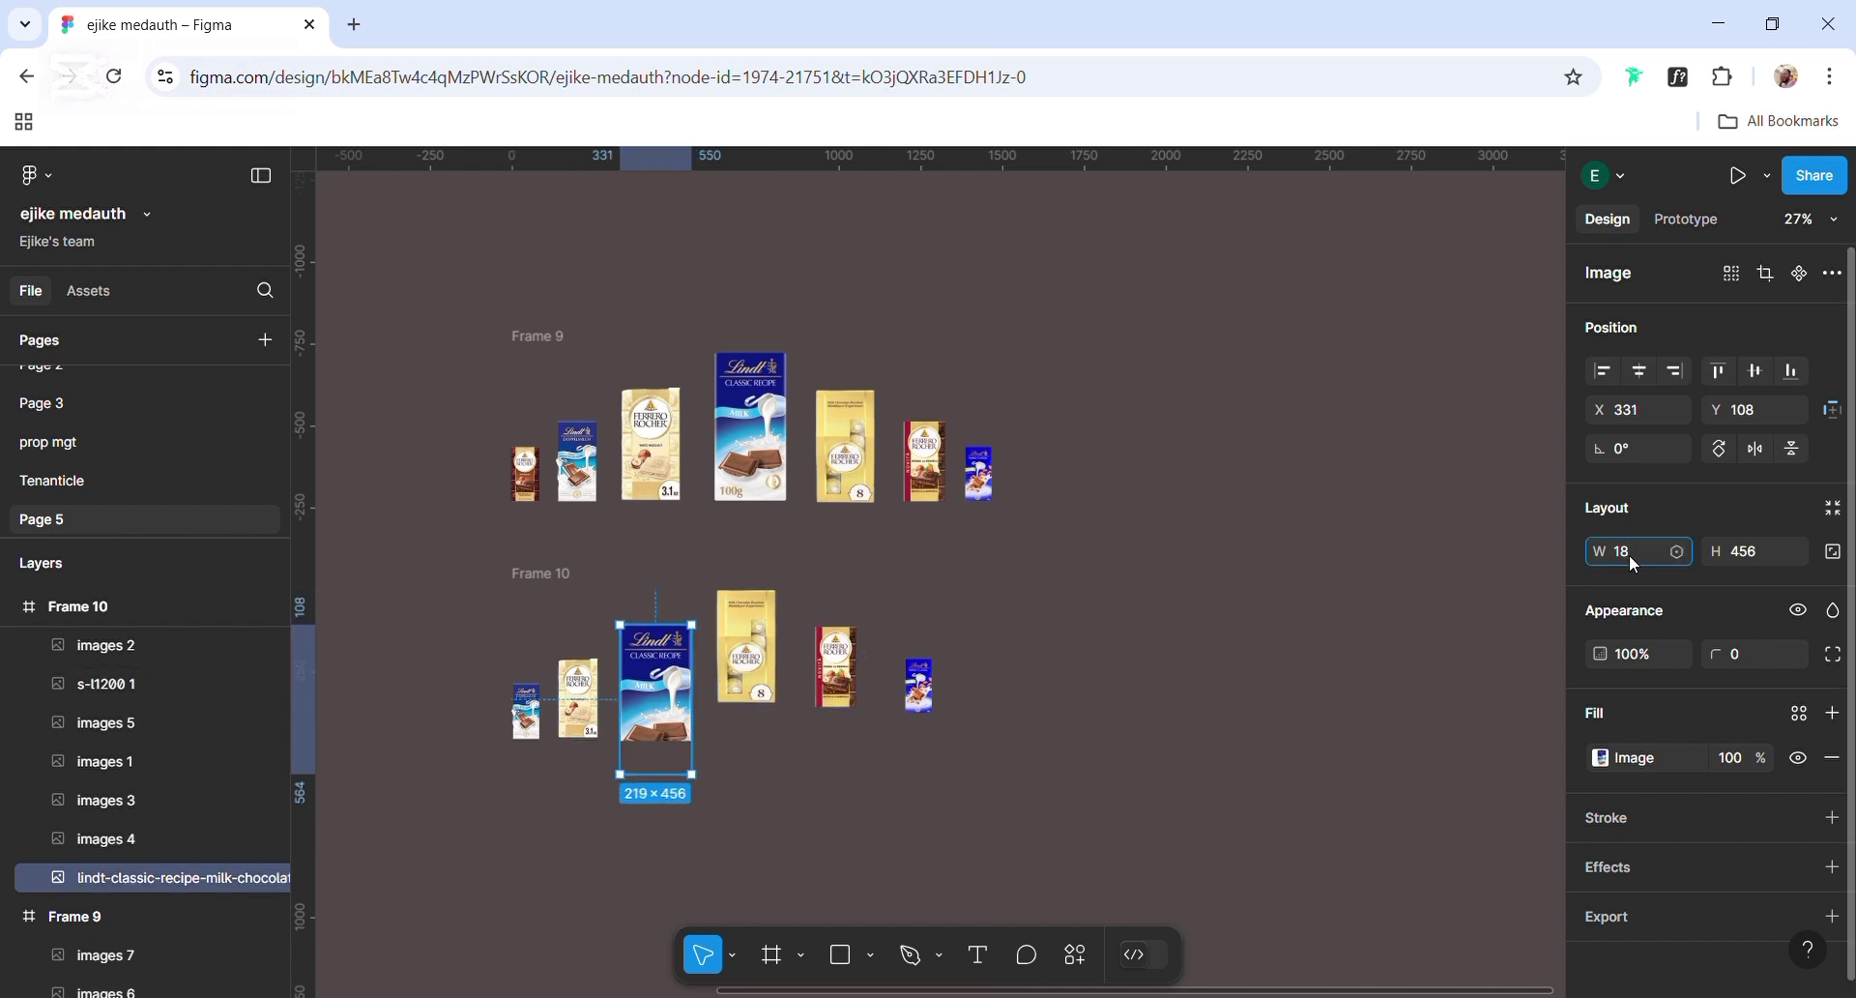
pyautogui.write('6')
pyautogui.click(1757, 553)
pyautogui.write('3')
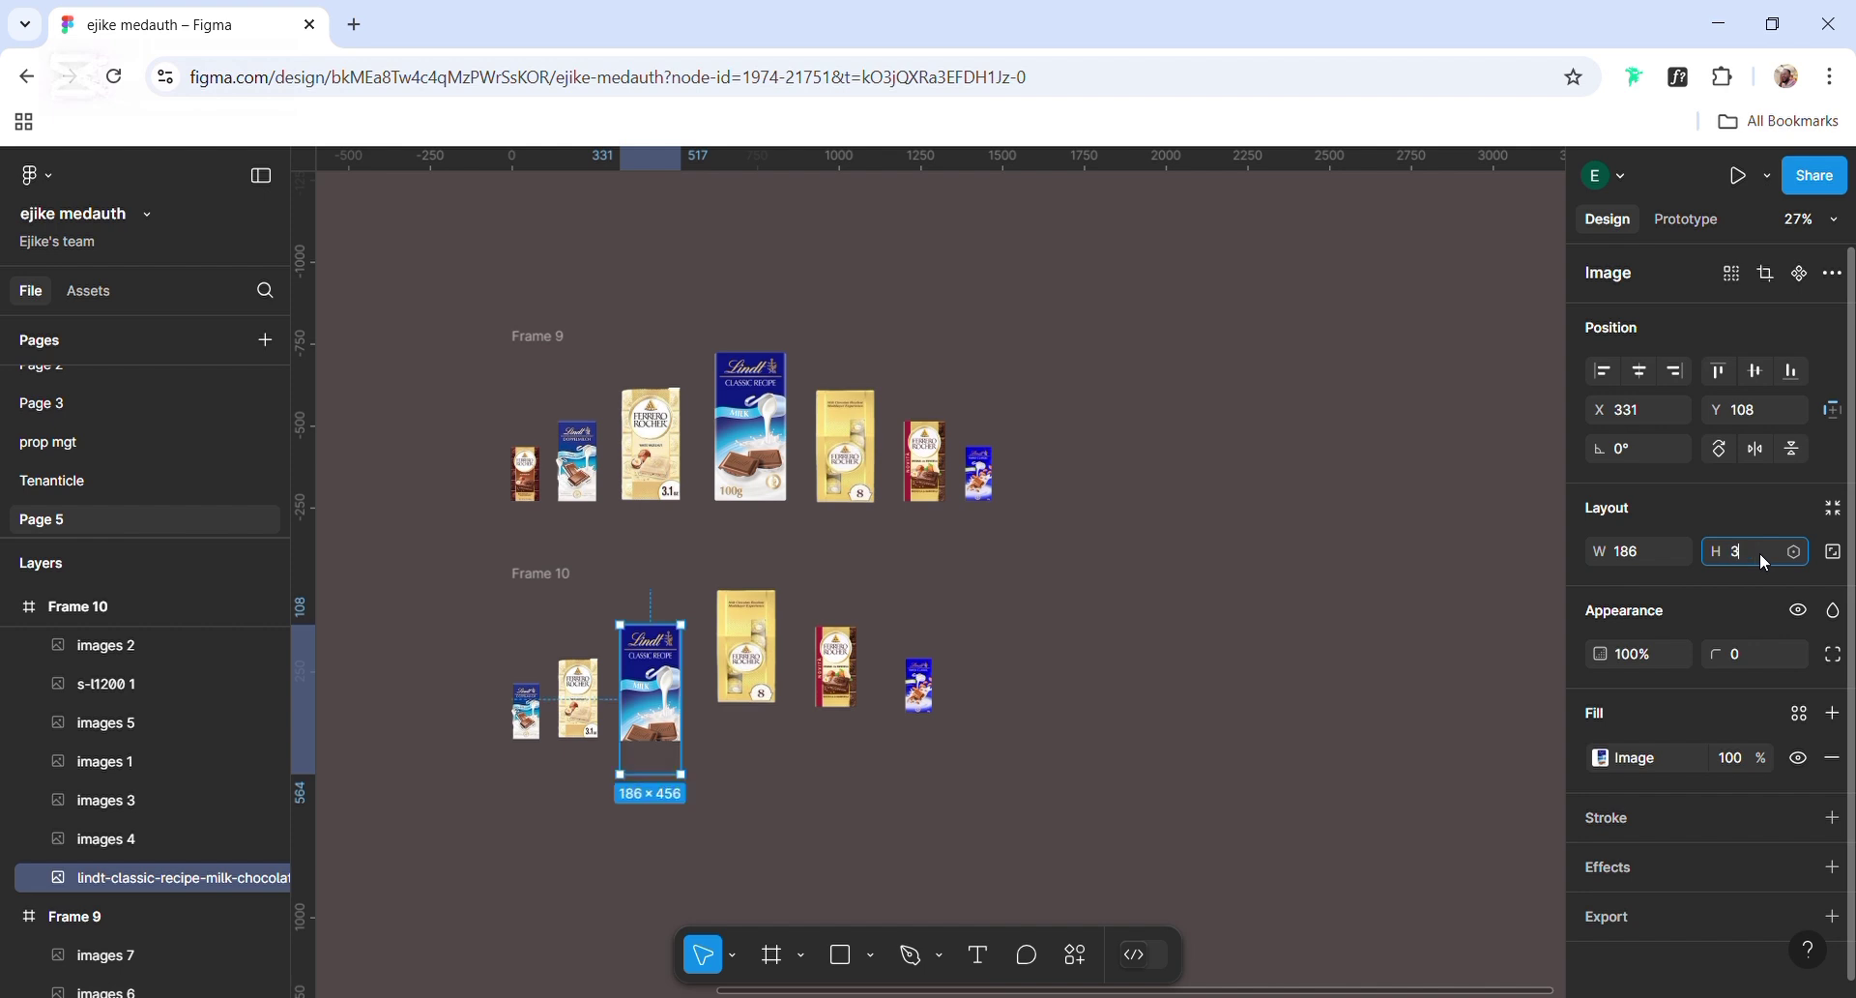
pyautogui.write('48')
pyautogui.press('Return')
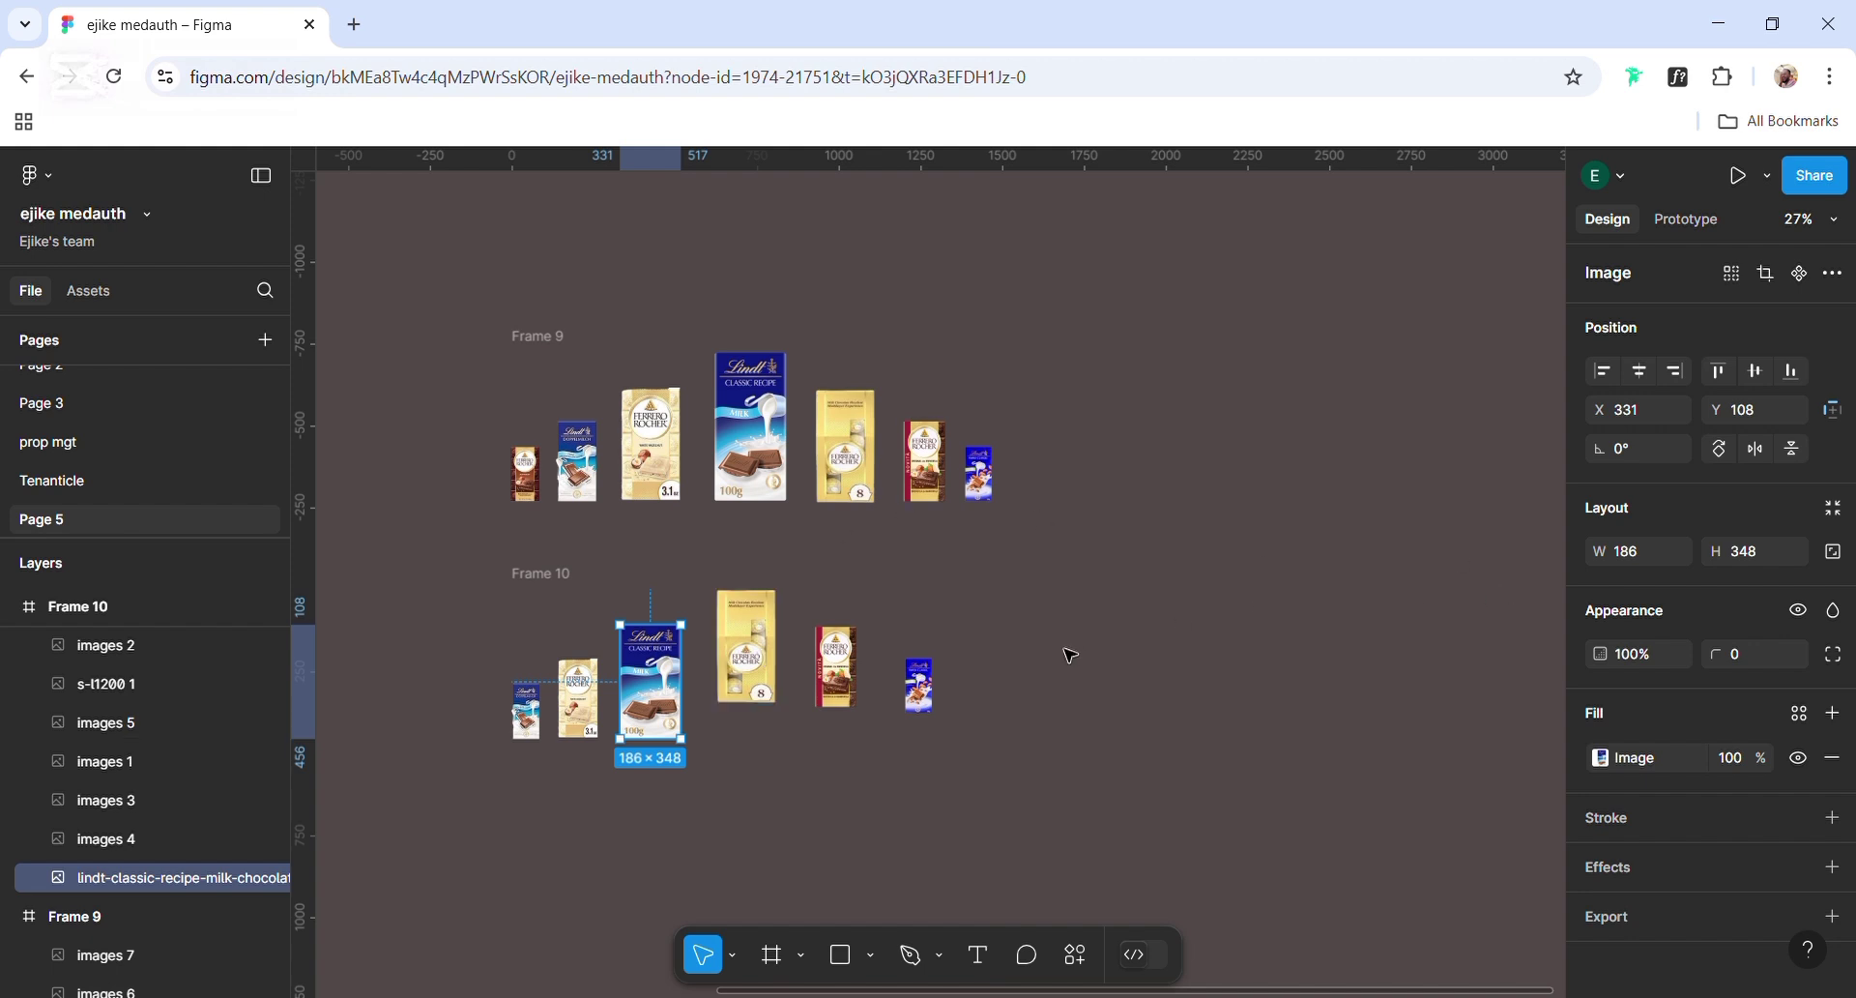
pyautogui.click(762, 654)
pyautogui.write('219')
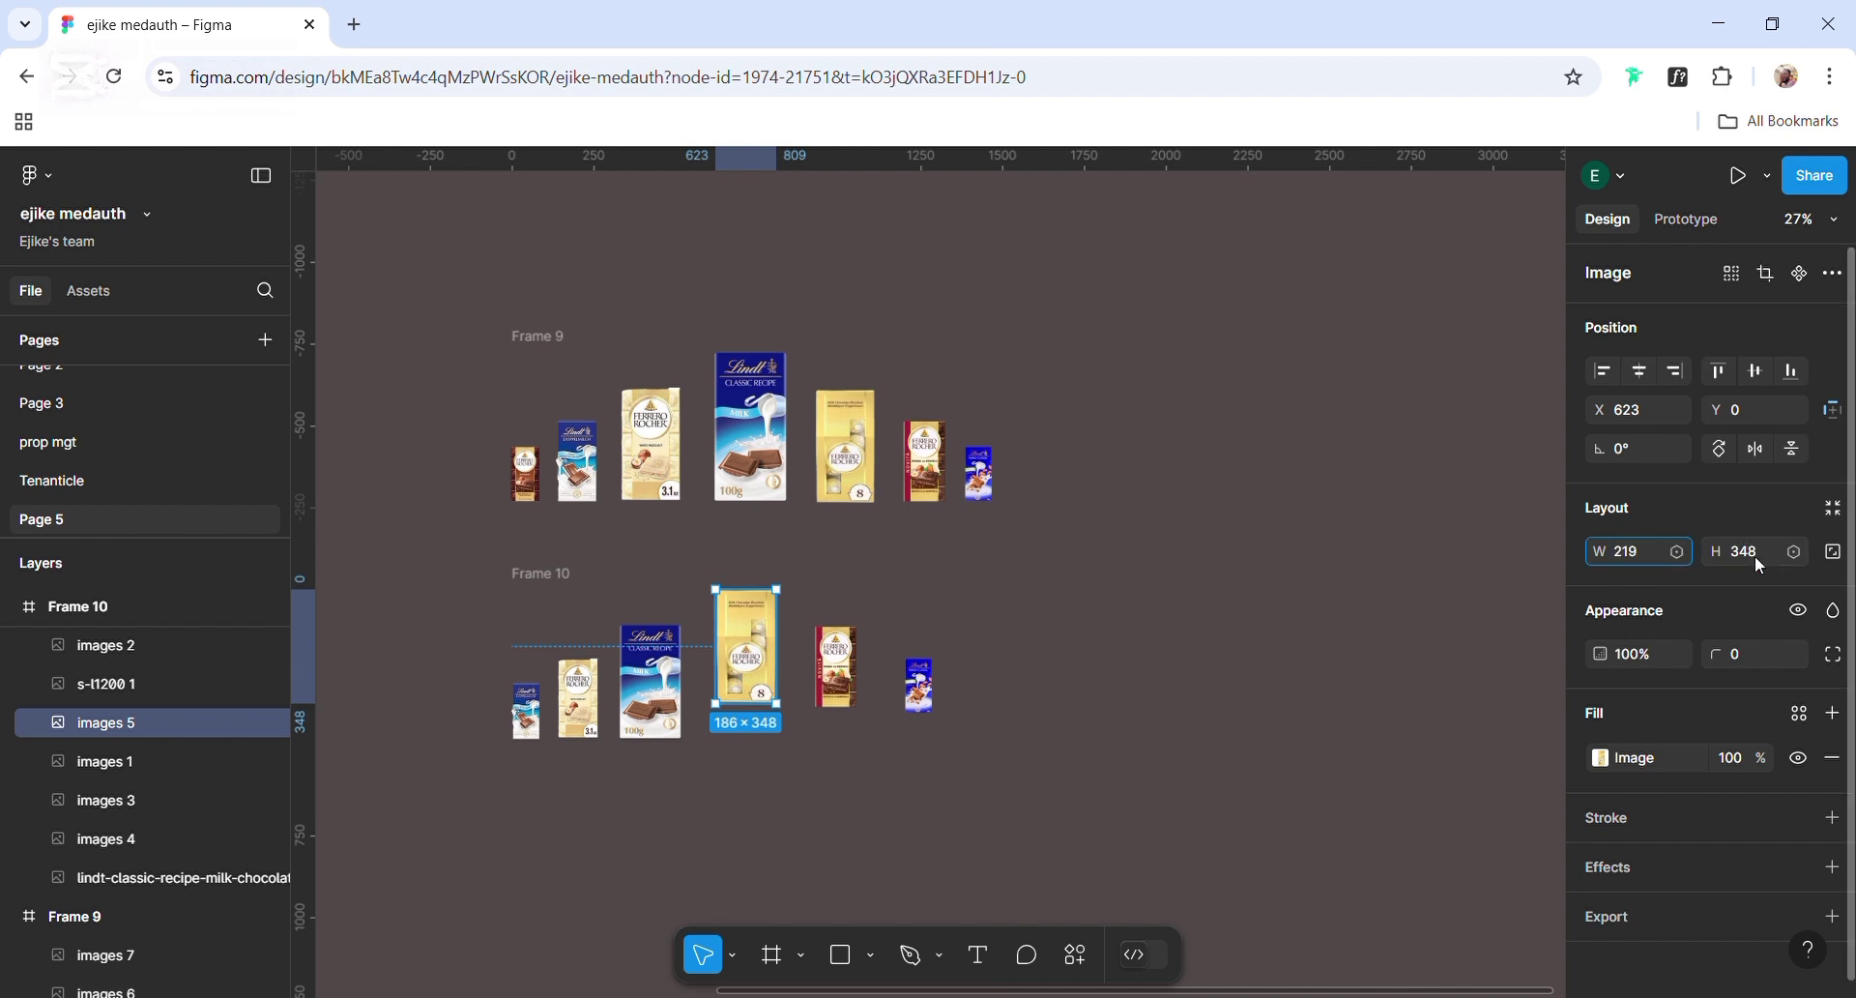
pyautogui.click(1756, 555)
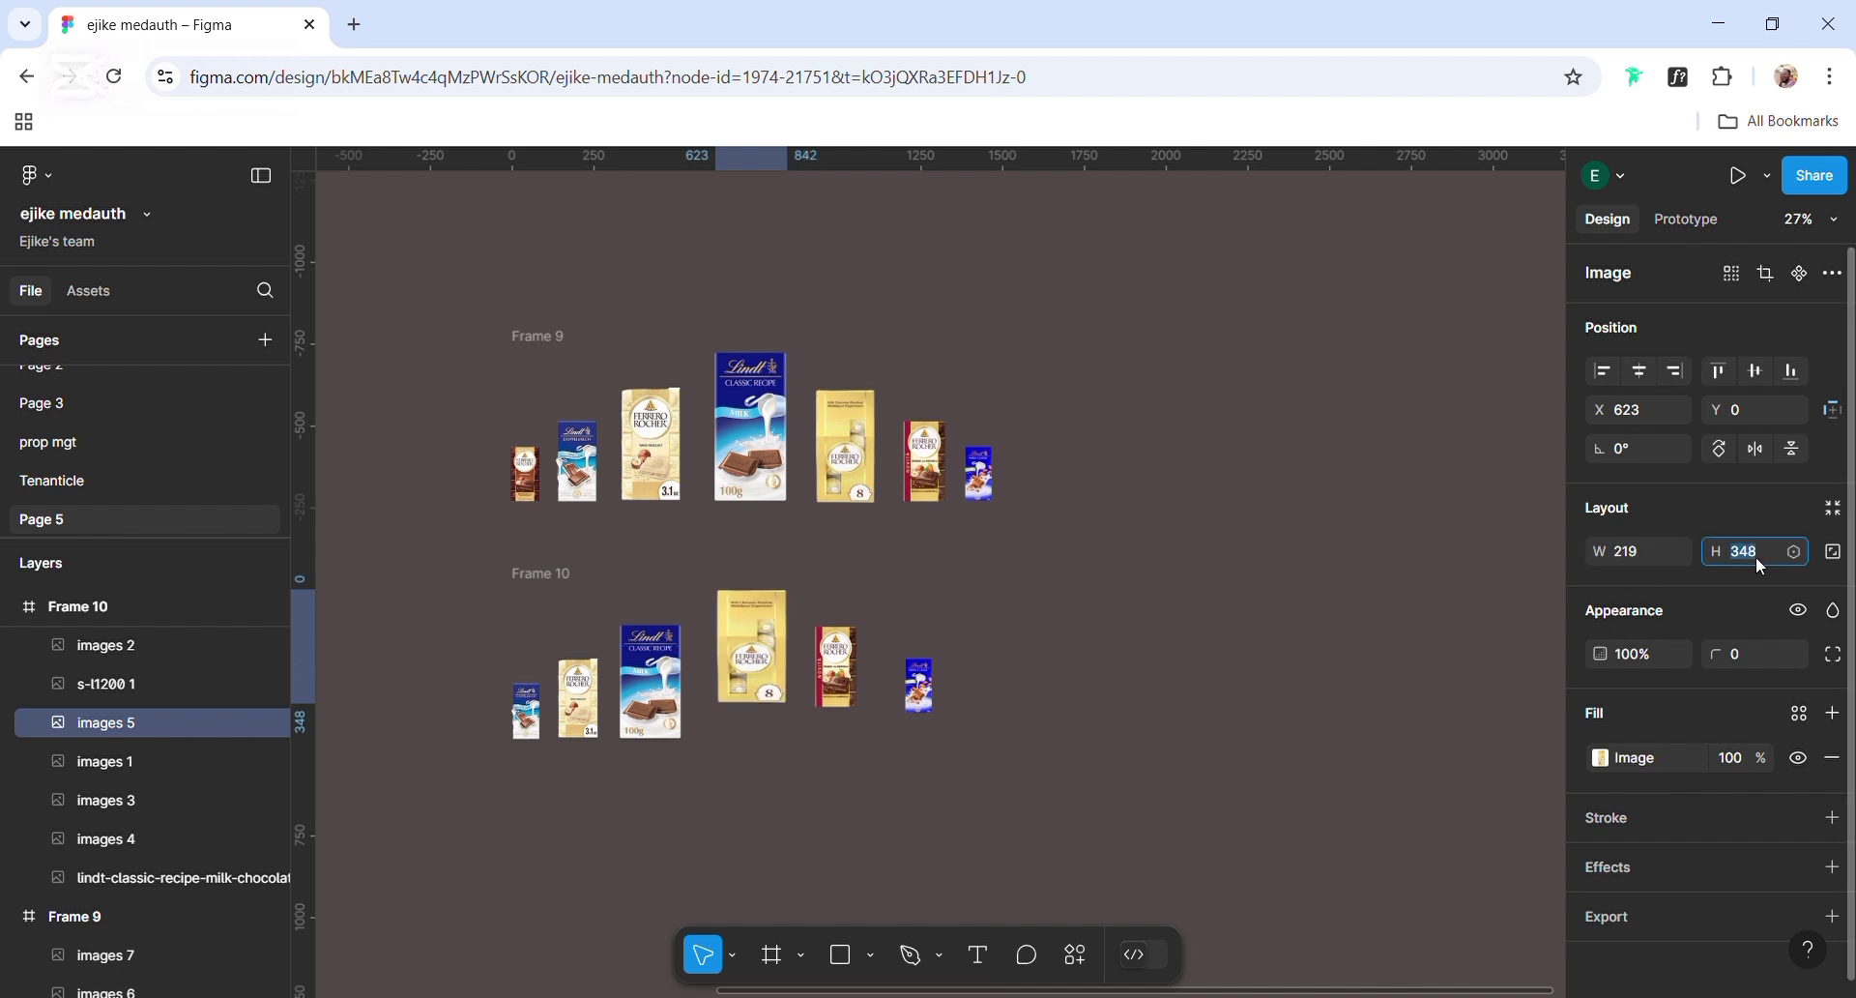
pyautogui.write('456')
pyautogui.press('Return')
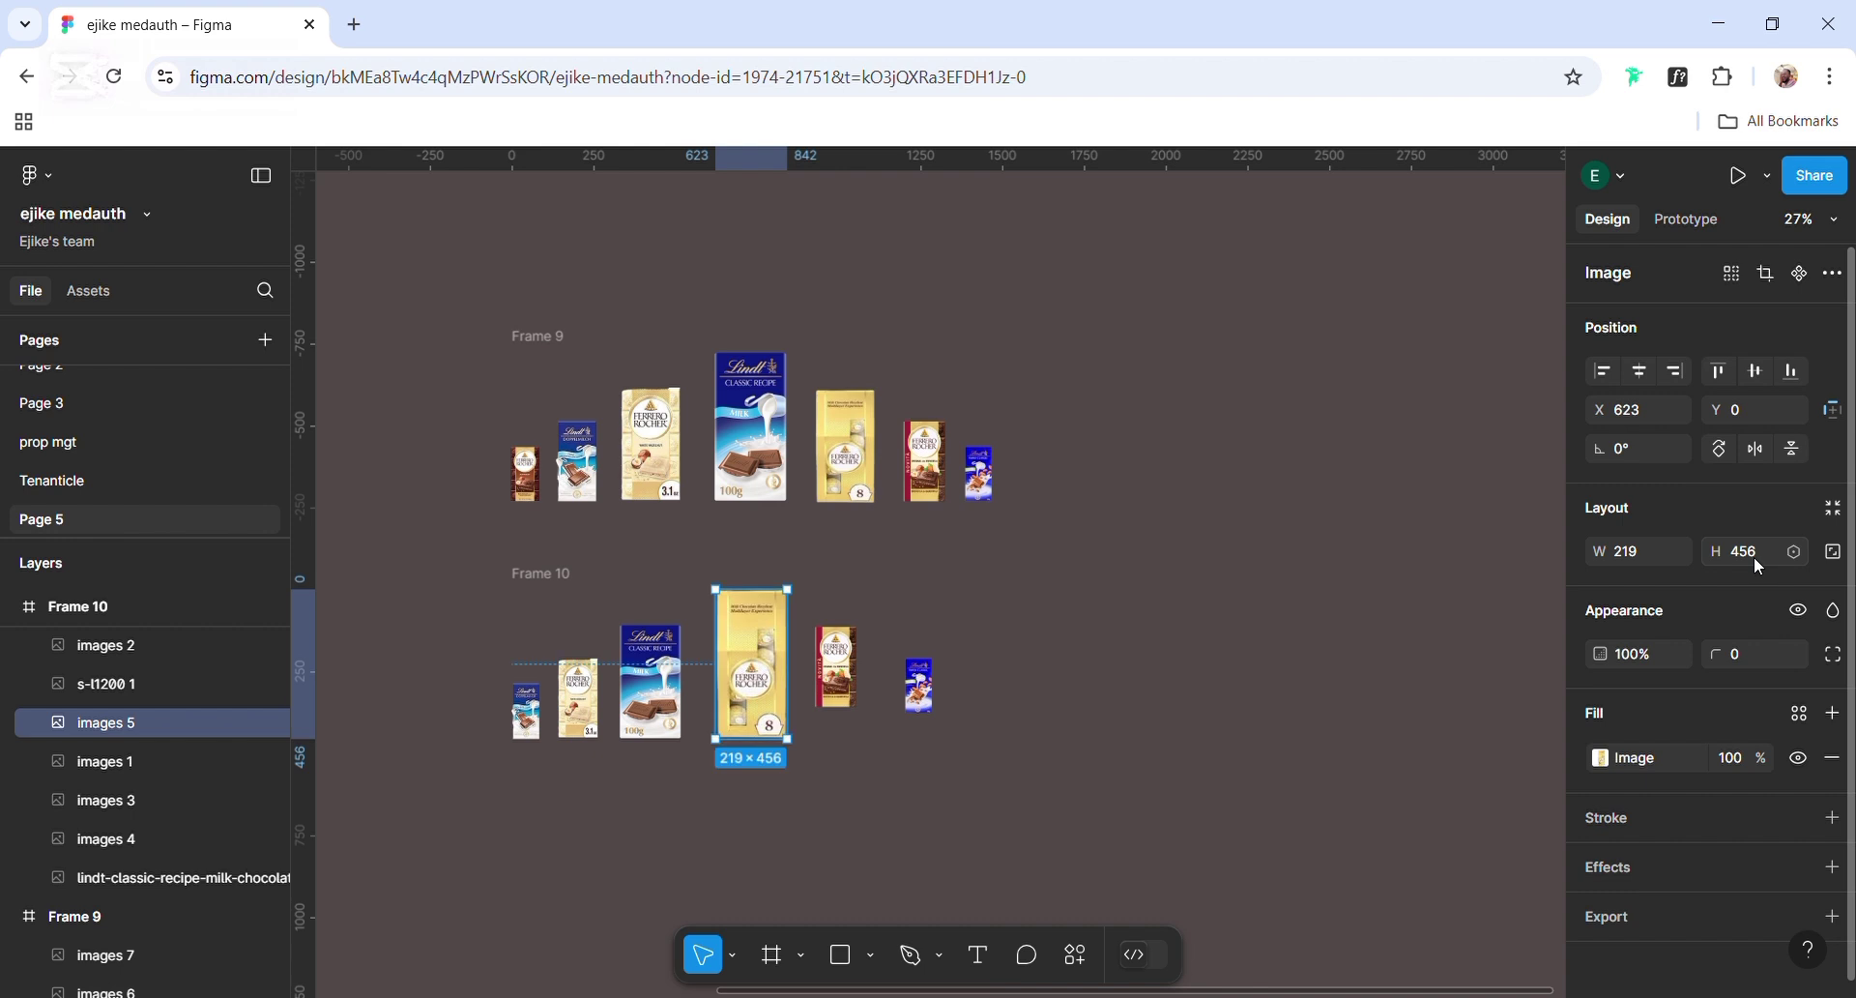
# Set the red Ferrero bar's width to 186 and leave the blue bar unchanged.
pyautogui.click(834, 683)
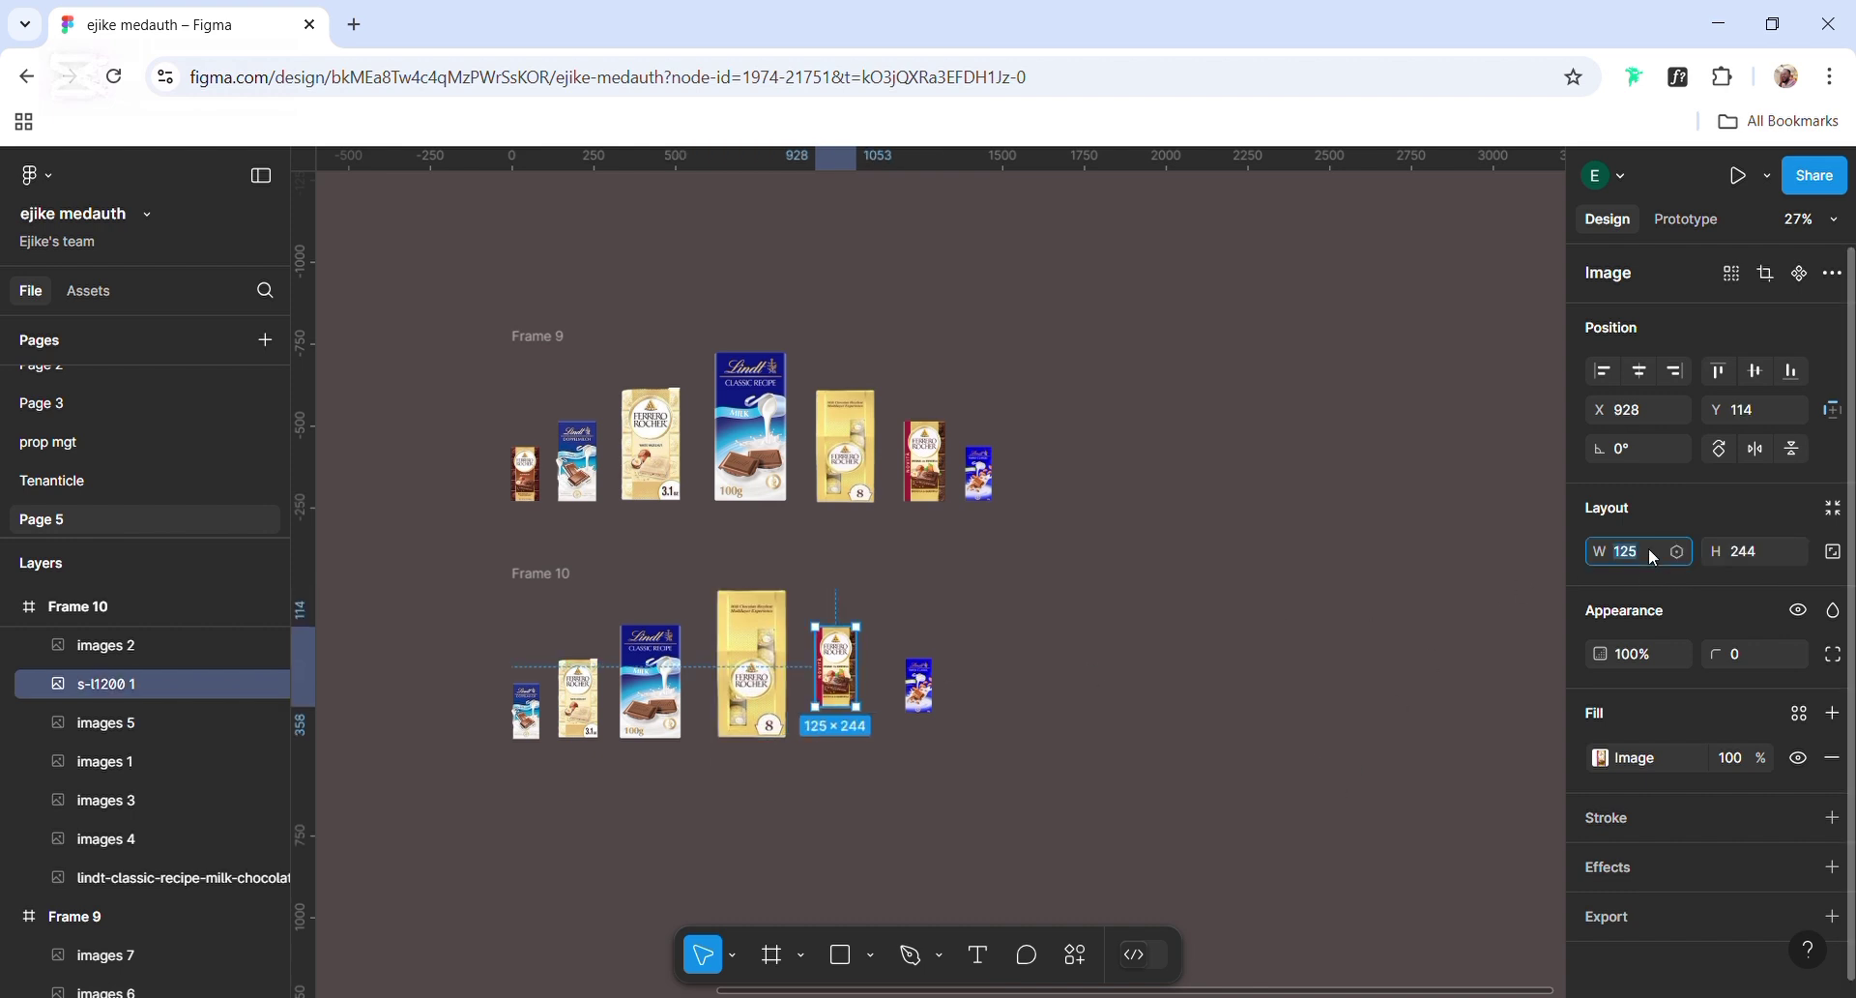
pyautogui.write('6')
pyautogui.press('Tab')
pyautogui.write('34')
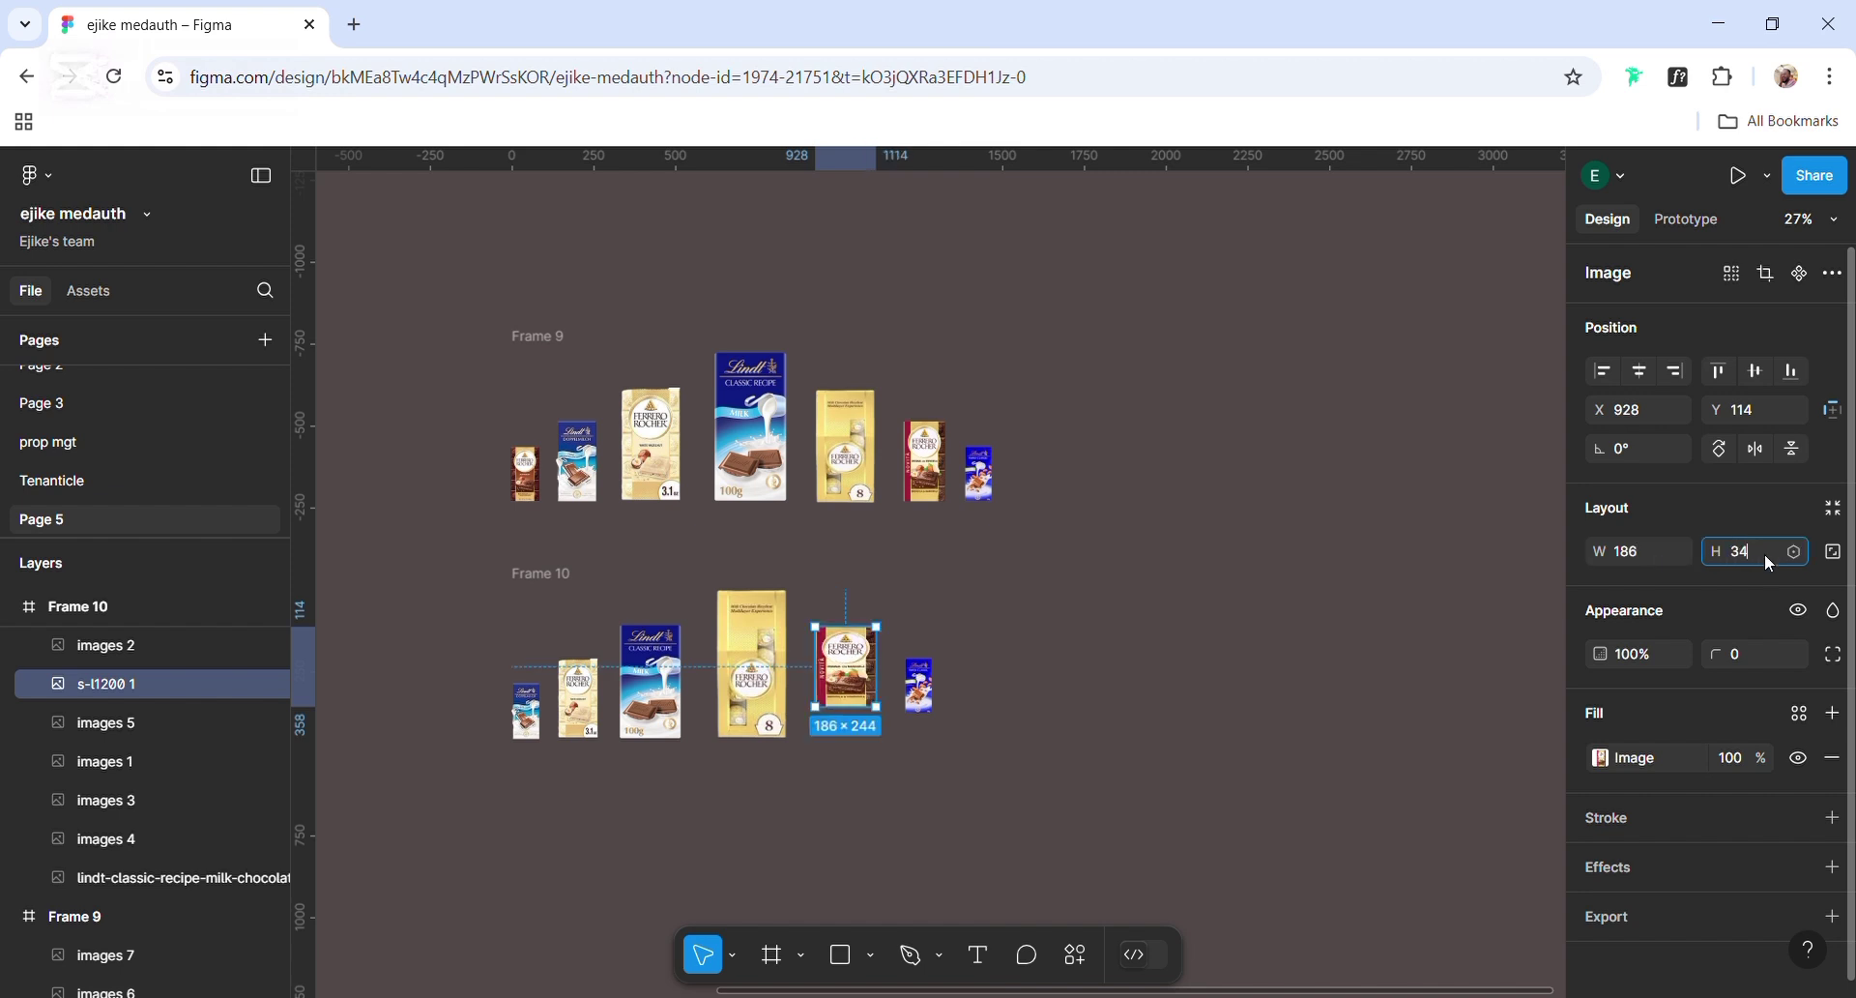
pyautogui.click(926, 688)
pyautogui.click(1641, 558)
pyautogui.write('125')
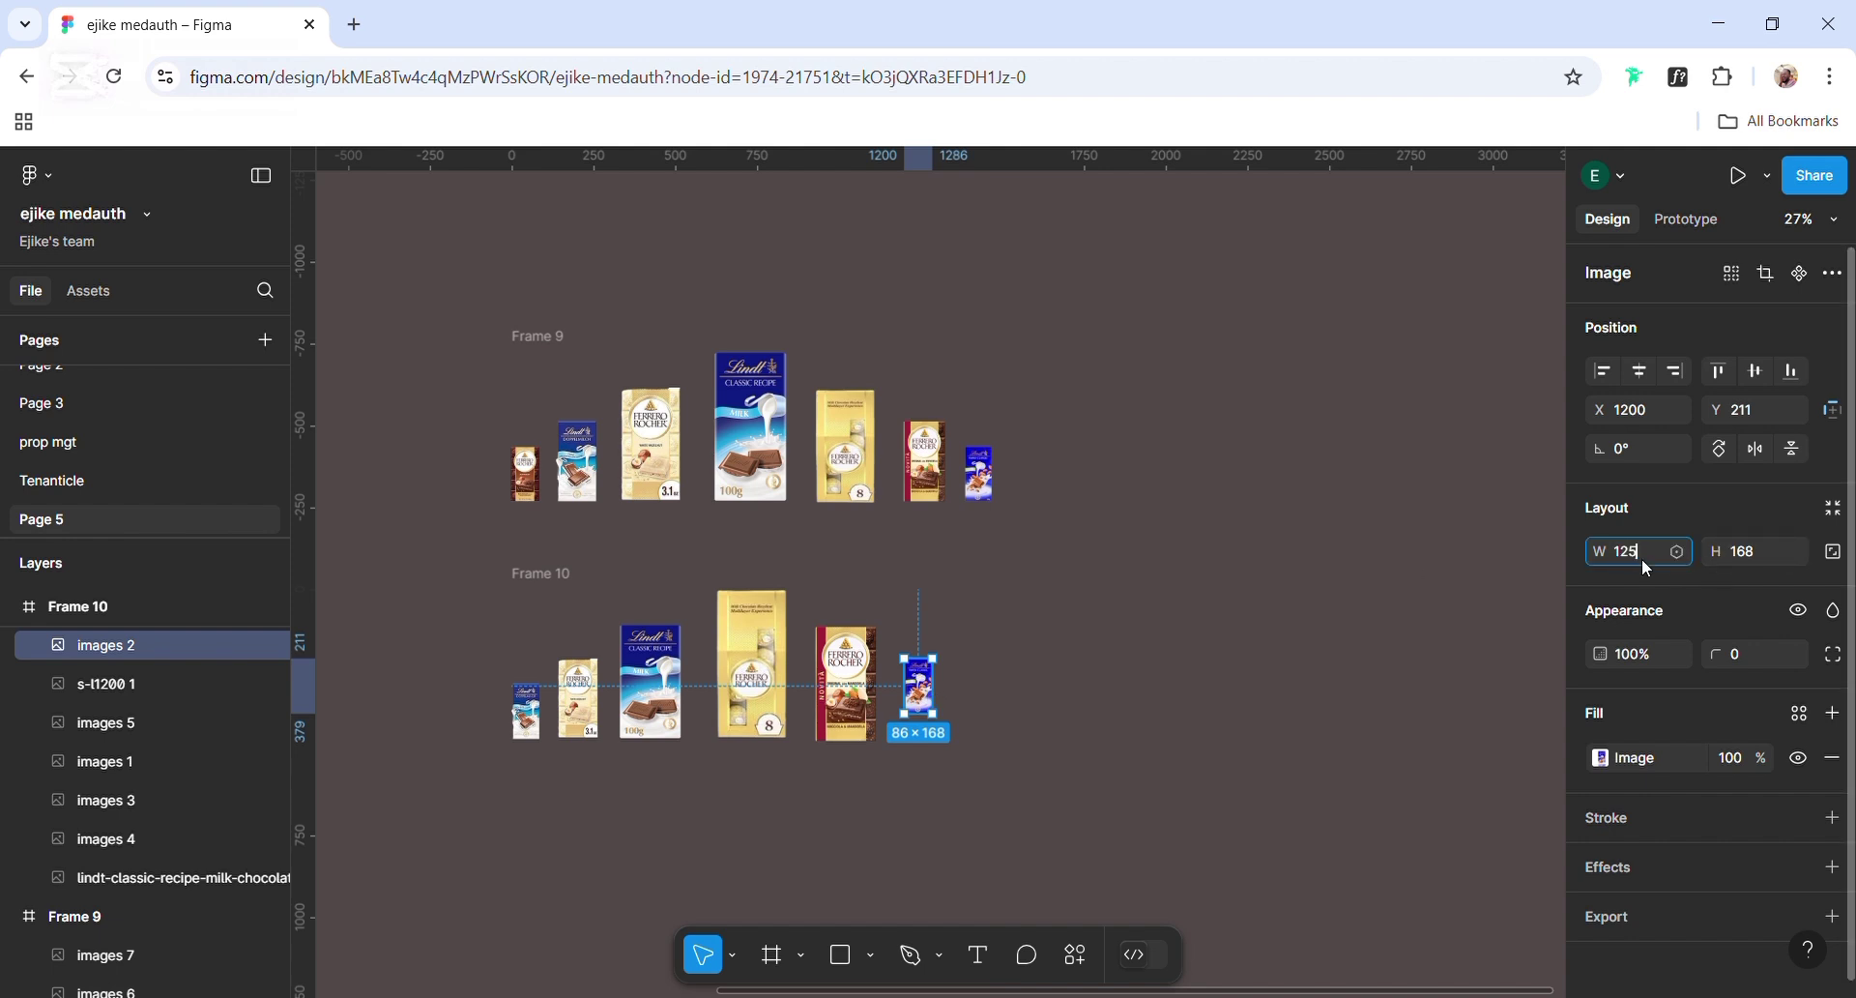
pyautogui.click(1760, 549)
pyautogui.write('2')
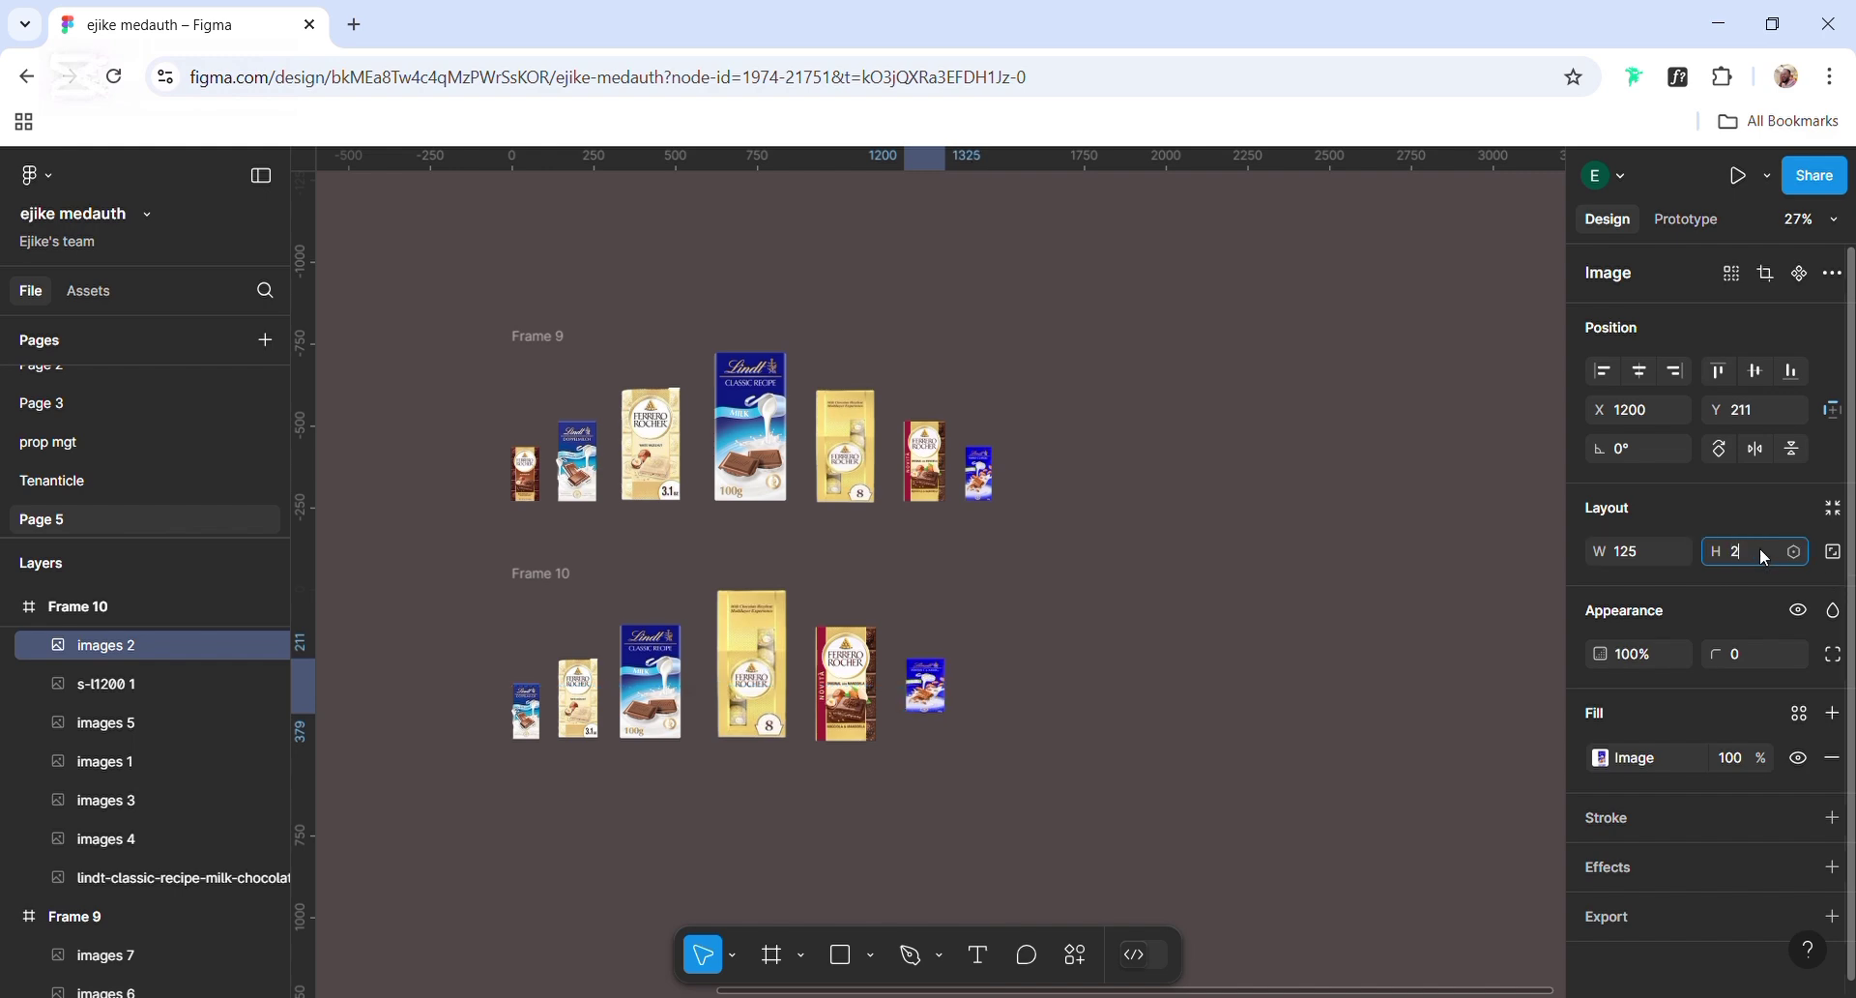
pyautogui.write('44')
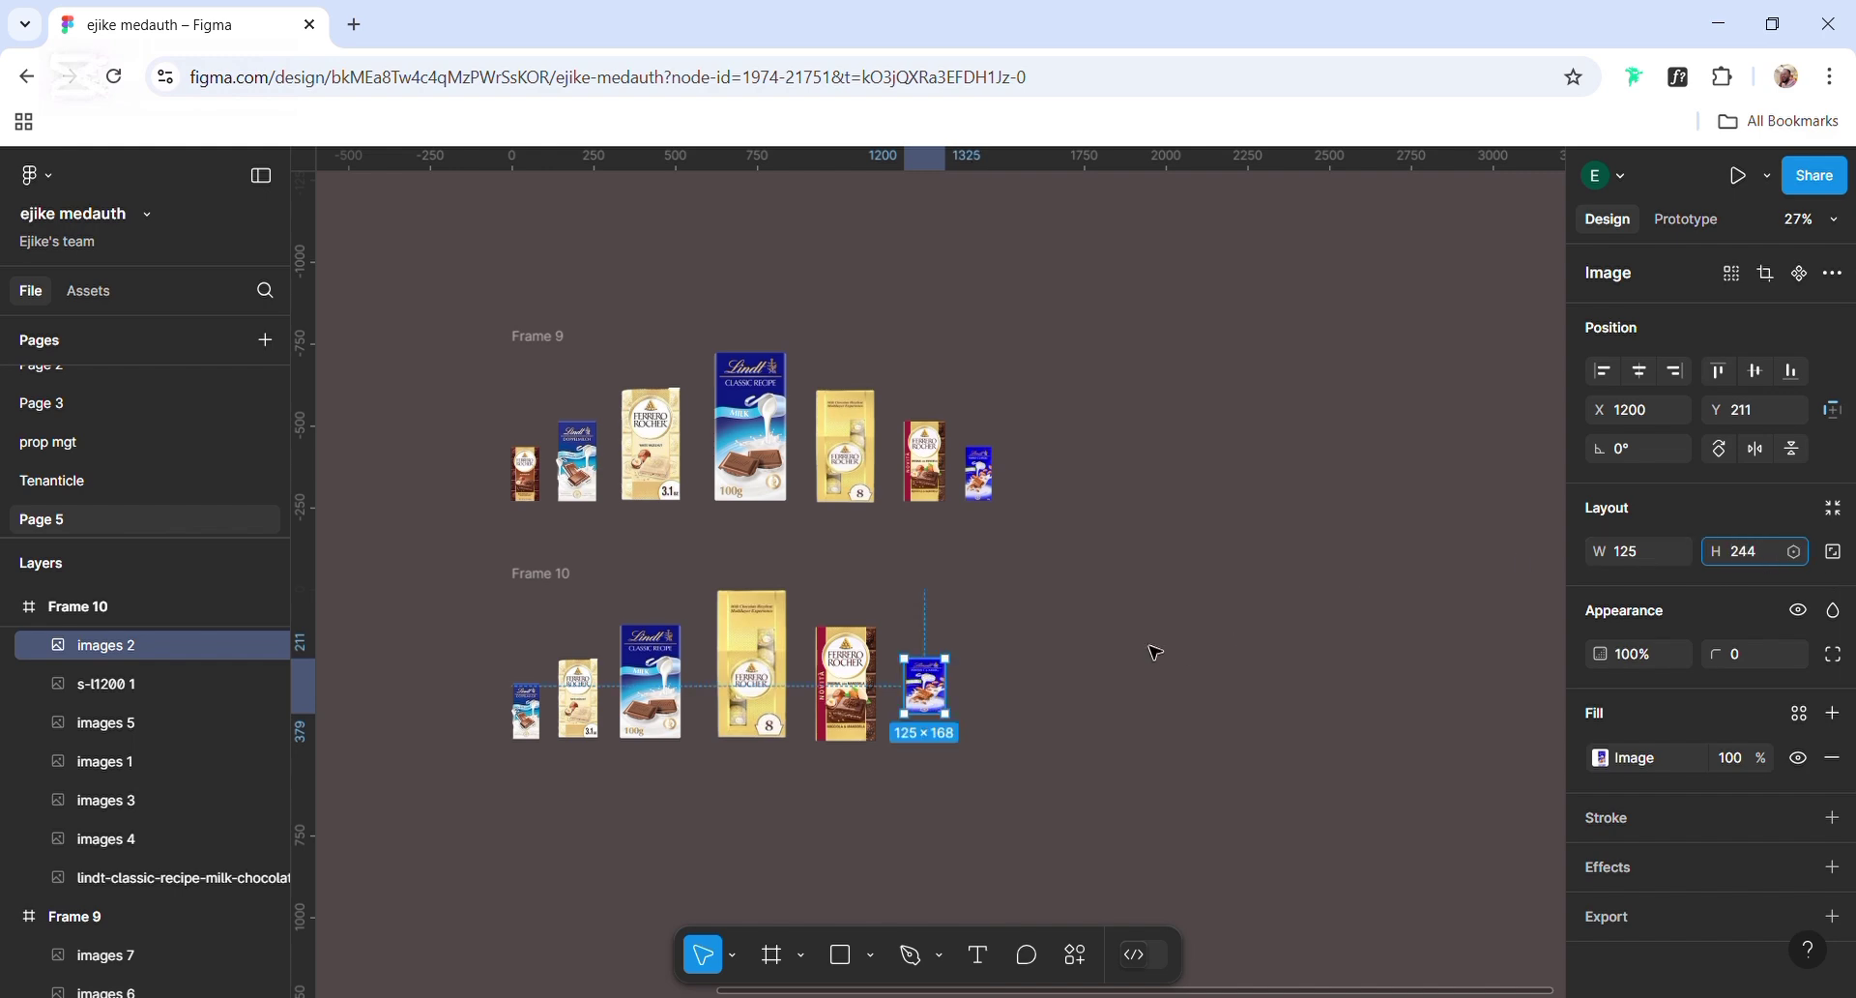
pyautogui.press('Escape')
pyautogui.press('Escape')
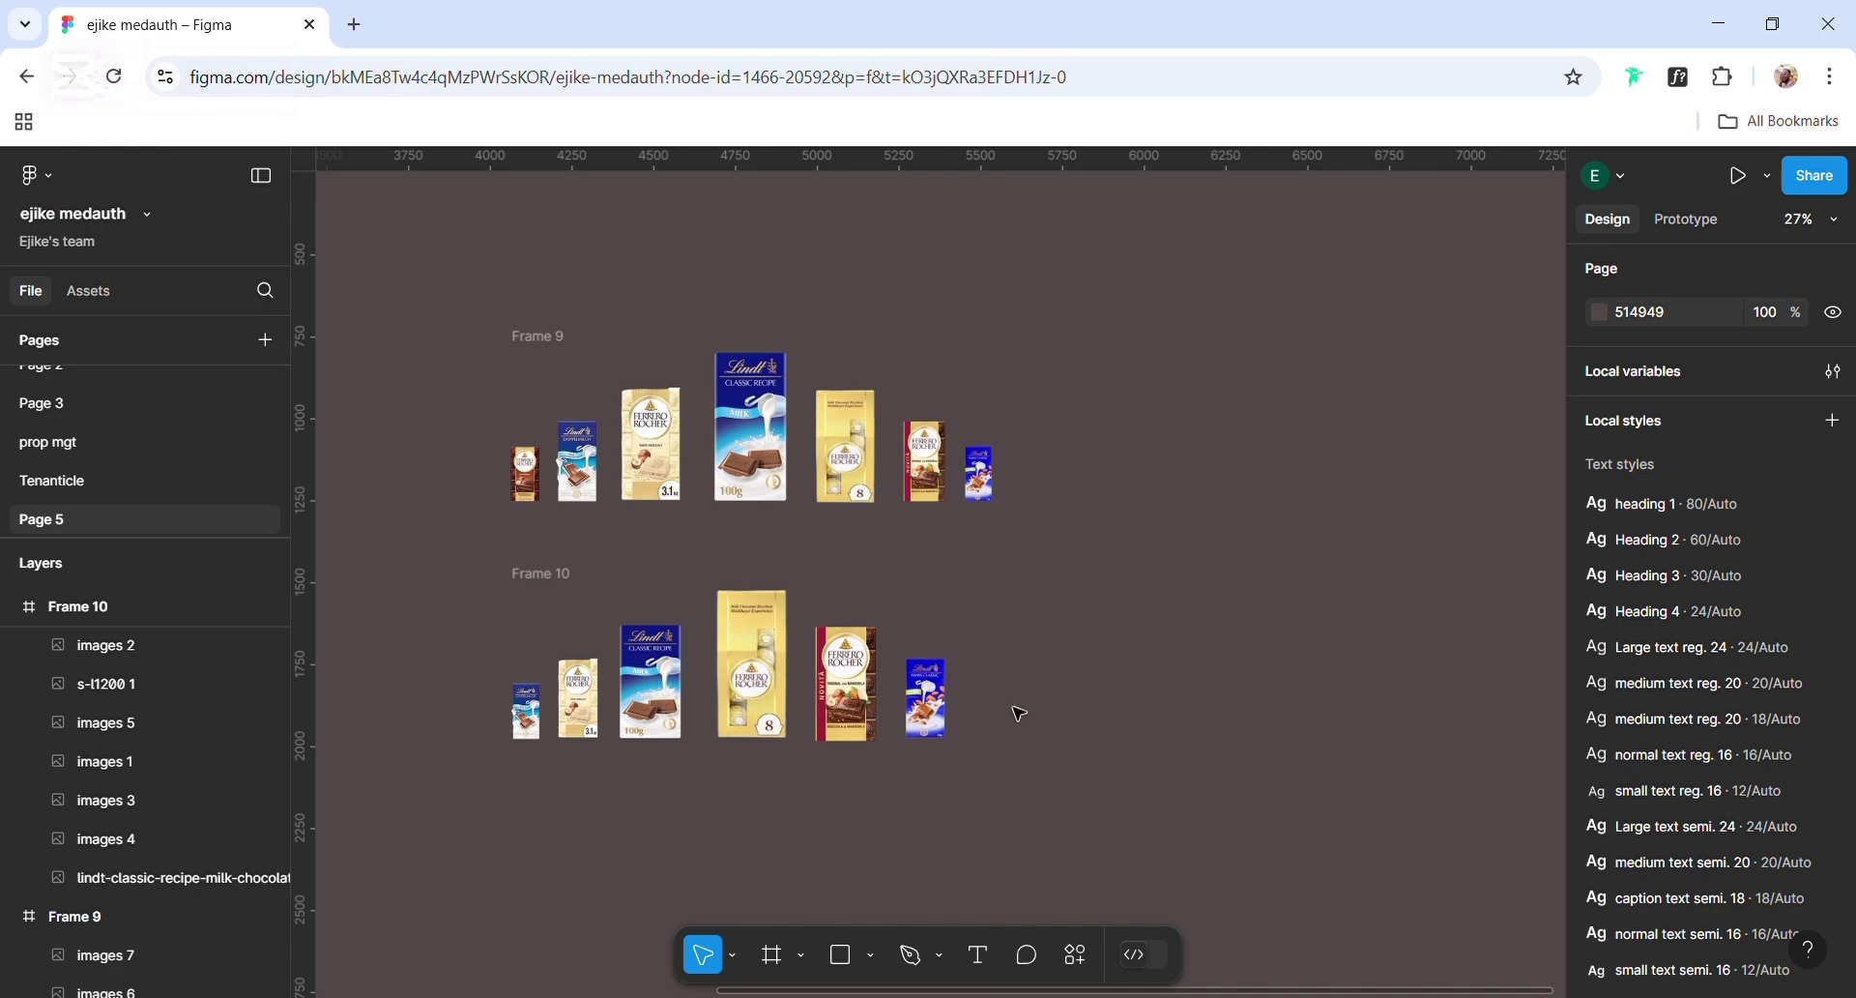
# Move the small bar from right of Frame 10 into the row at Y 288.
pyautogui.moveTo(1067, 731); pyautogui.dragTo(994, 684)
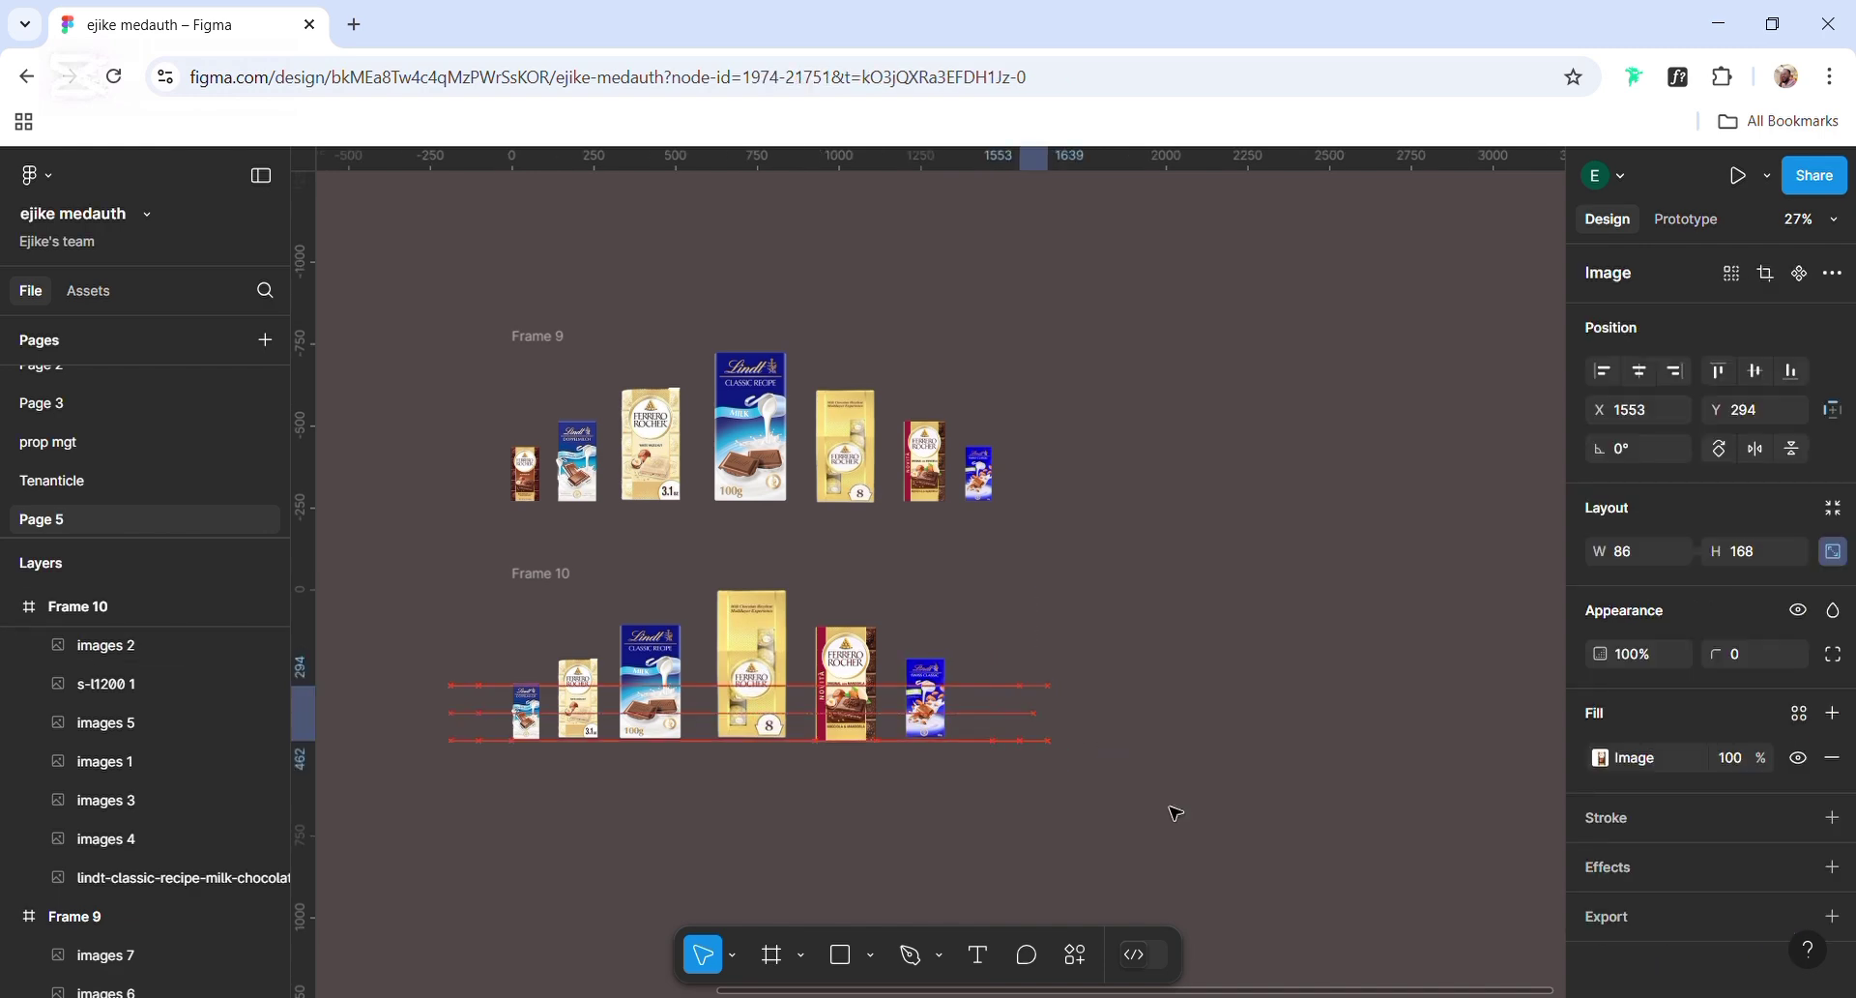
pyautogui.press('Left')
pyautogui.press('Left')
pyautogui.press('Left')
pyautogui.press('Left')
pyautogui.press('Left')
pyautogui.press('Left')
pyautogui.press('Left')
pyautogui.press('Left')
pyautogui.press('Left')
pyautogui.press('Left')
pyautogui.press('Left')
pyautogui.press('Left')
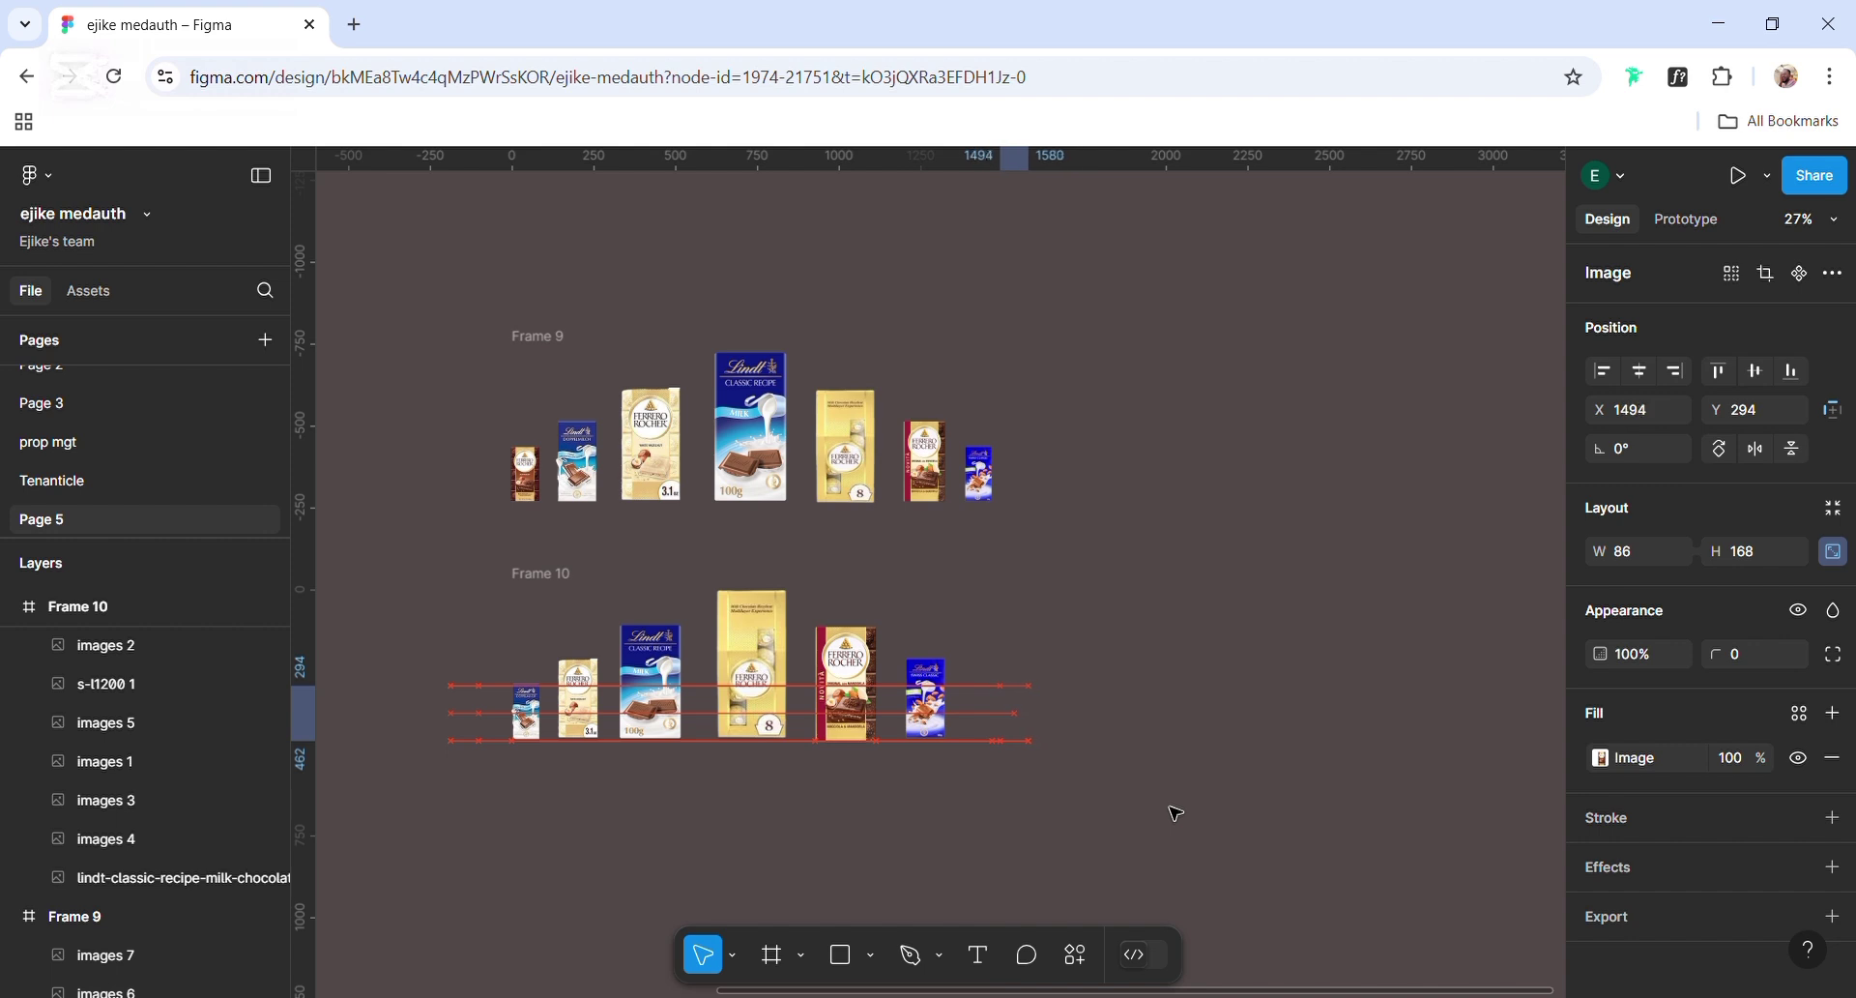
pyautogui.press('Left')
pyautogui.press('Left')
pyautogui.press('Left')
pyautogui.press('Left')
pyautogui.press('Left')
pyautogui.press('Left')
pyautogui.press('Left')
pyautogui.press('Left')
pyautogui.press('Left')
pyautogui.press('Left')
pyautogui.press('Left')
pyautogui.press('Left')
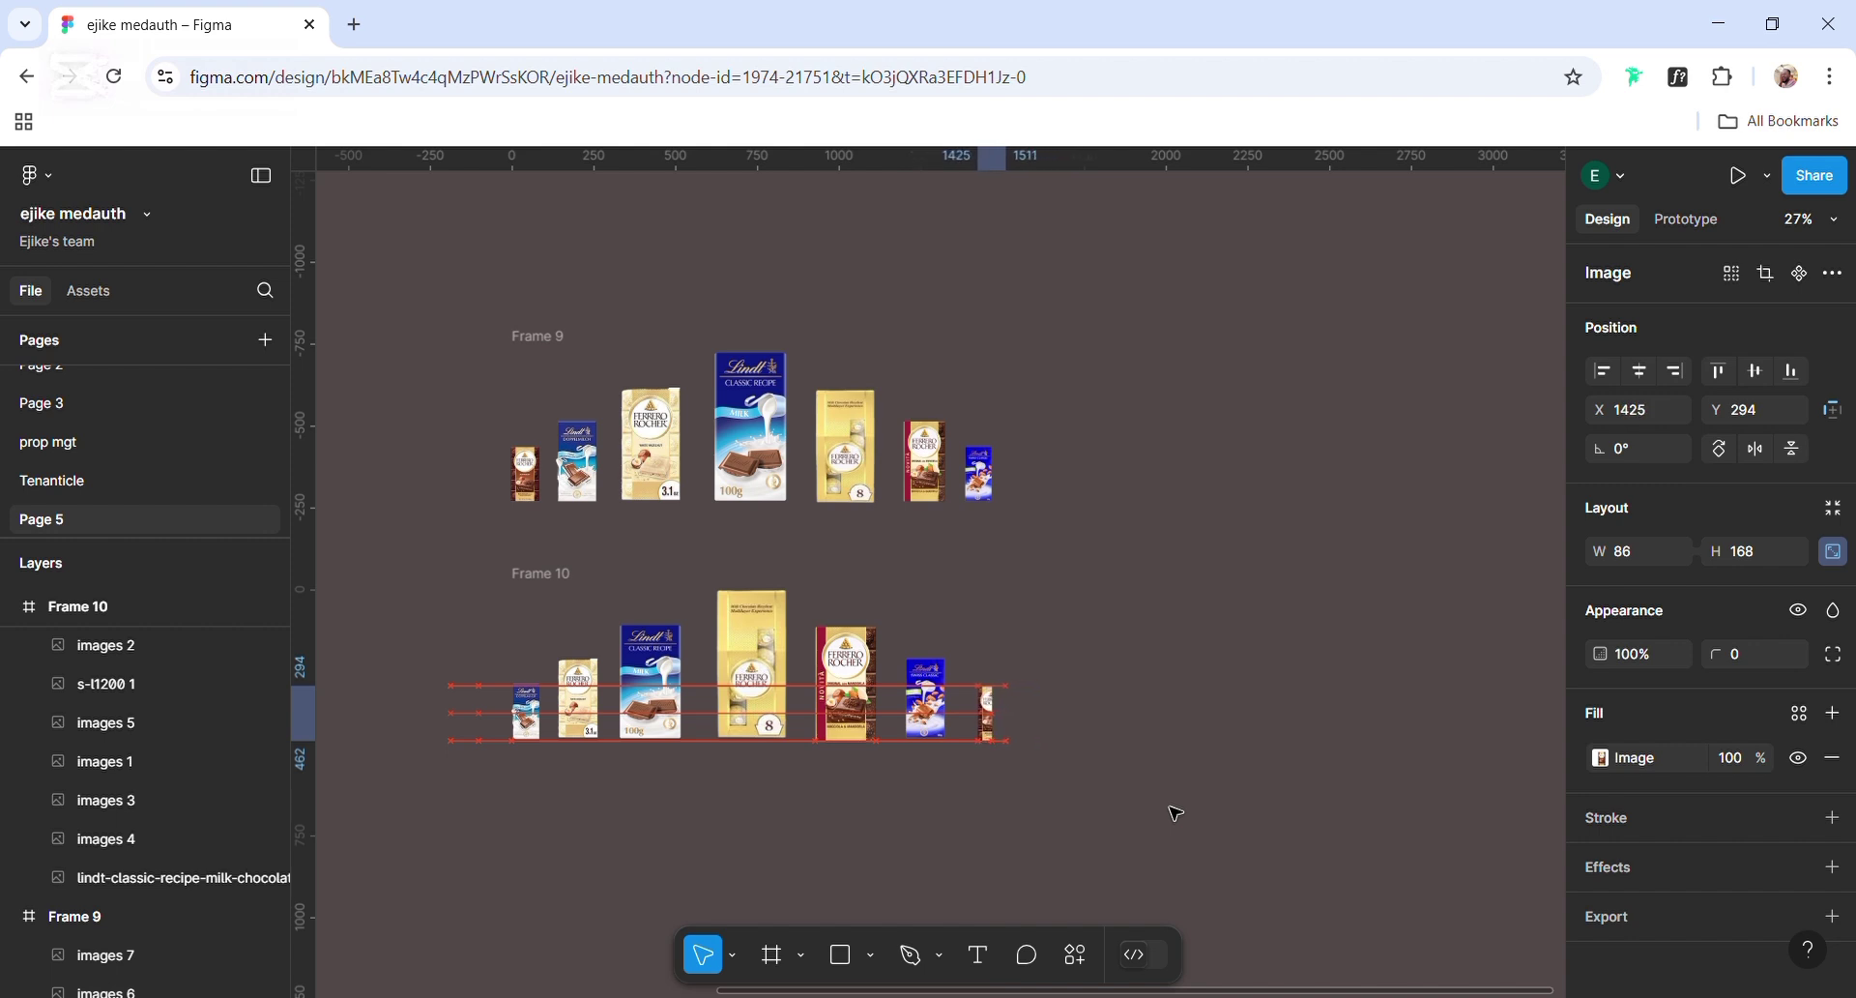
pyautogui.press('Left')
pyautogui.press('Left')
pyautogui.press('Left')
pyautogui.press('Left')
pyautogui.press('Left')
pyautogui.press('Left')
pyautogui.press('Left')
pyautogui.press('Left')
pyautogui.press('Left')
pyautogui.press('Left')
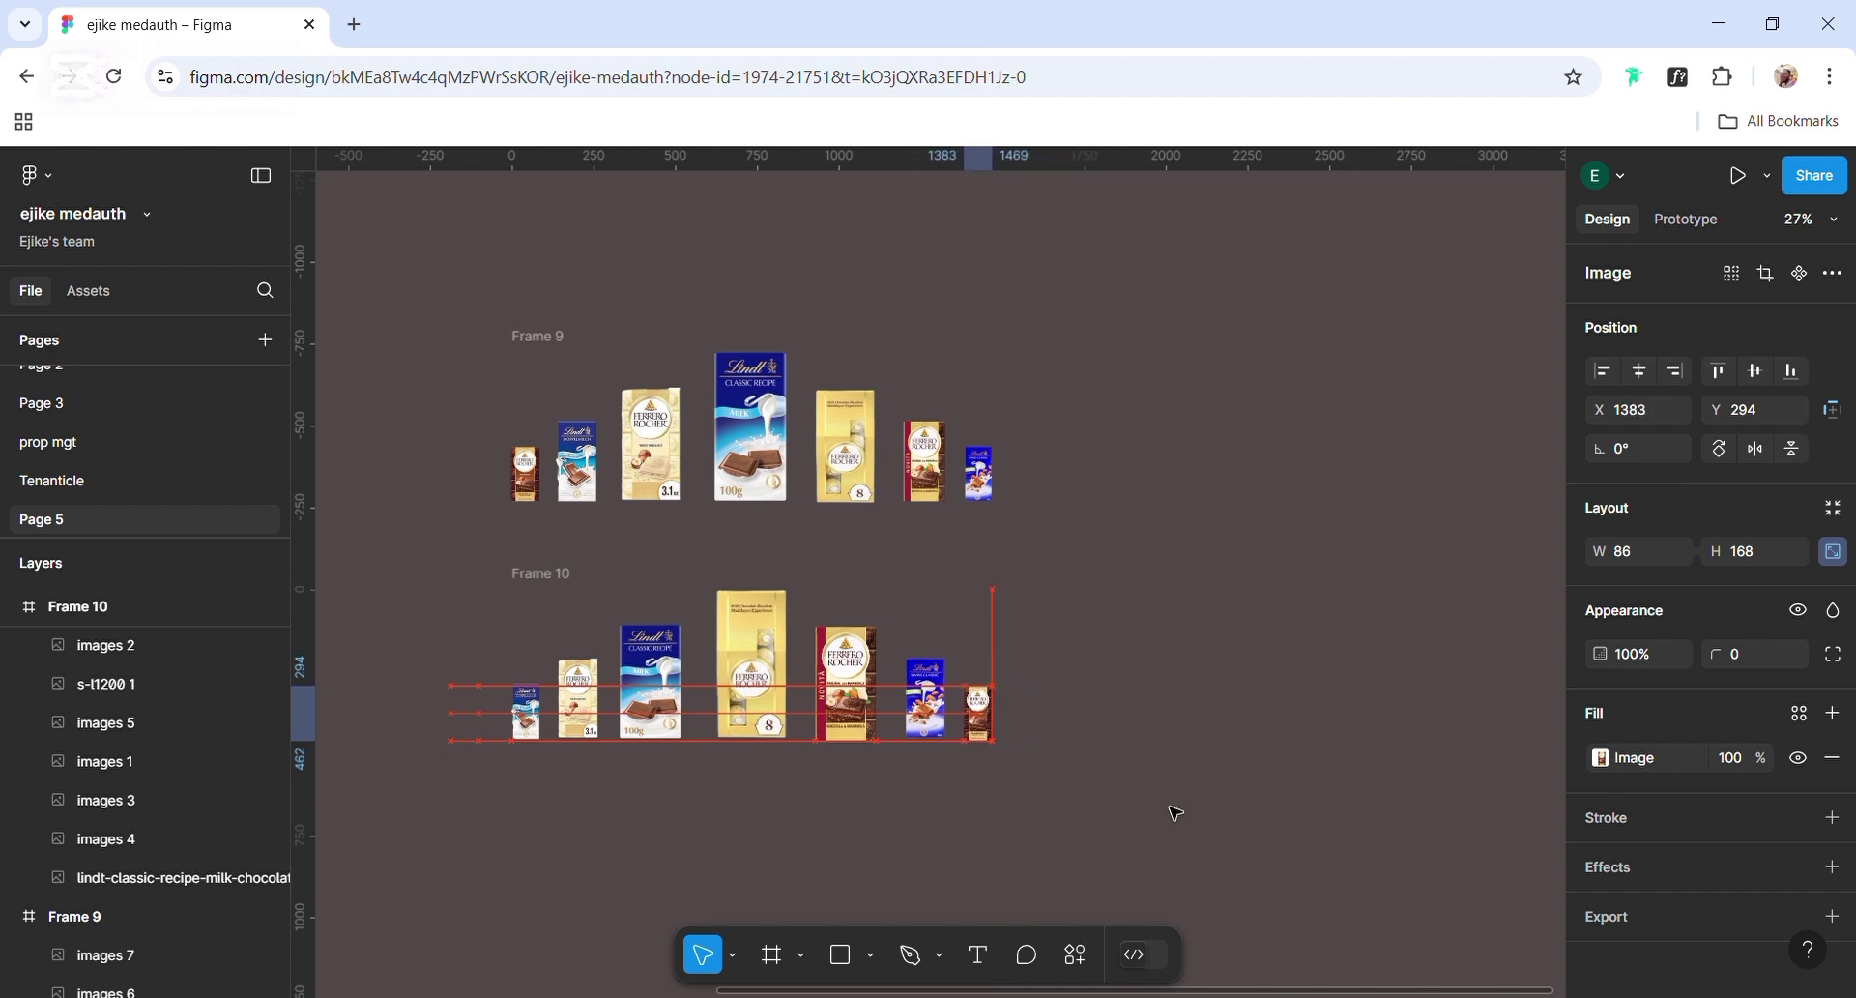
pyautogui.press('Left')
pyautogui.press('Left')
pyautogui.press('Left')
pyautogui.press('Left')
pyautogui.press('Left')
pyautogui.press('Left')
pyautogui.press('Left')
pyautogui.press('Left')
pyautogui.press('Left')
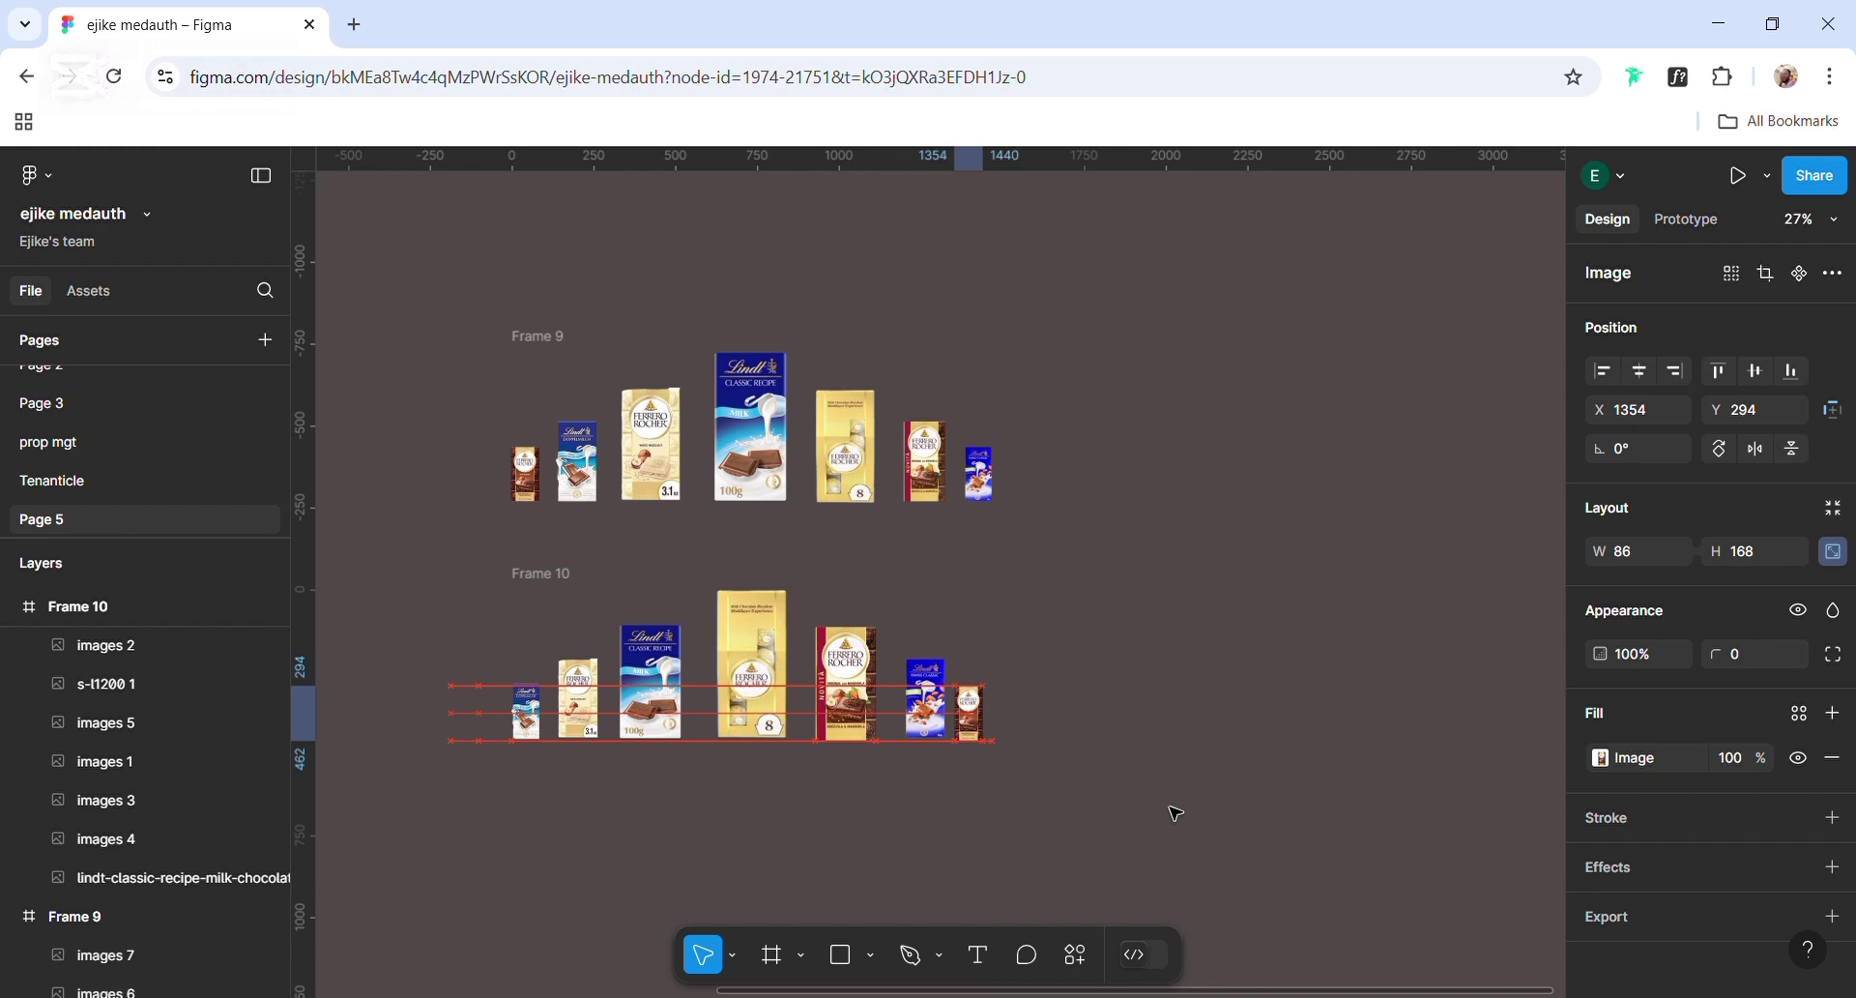
pyautogui.press('Left')
pyautogui.press('Left')
pyautogui.press('Left')
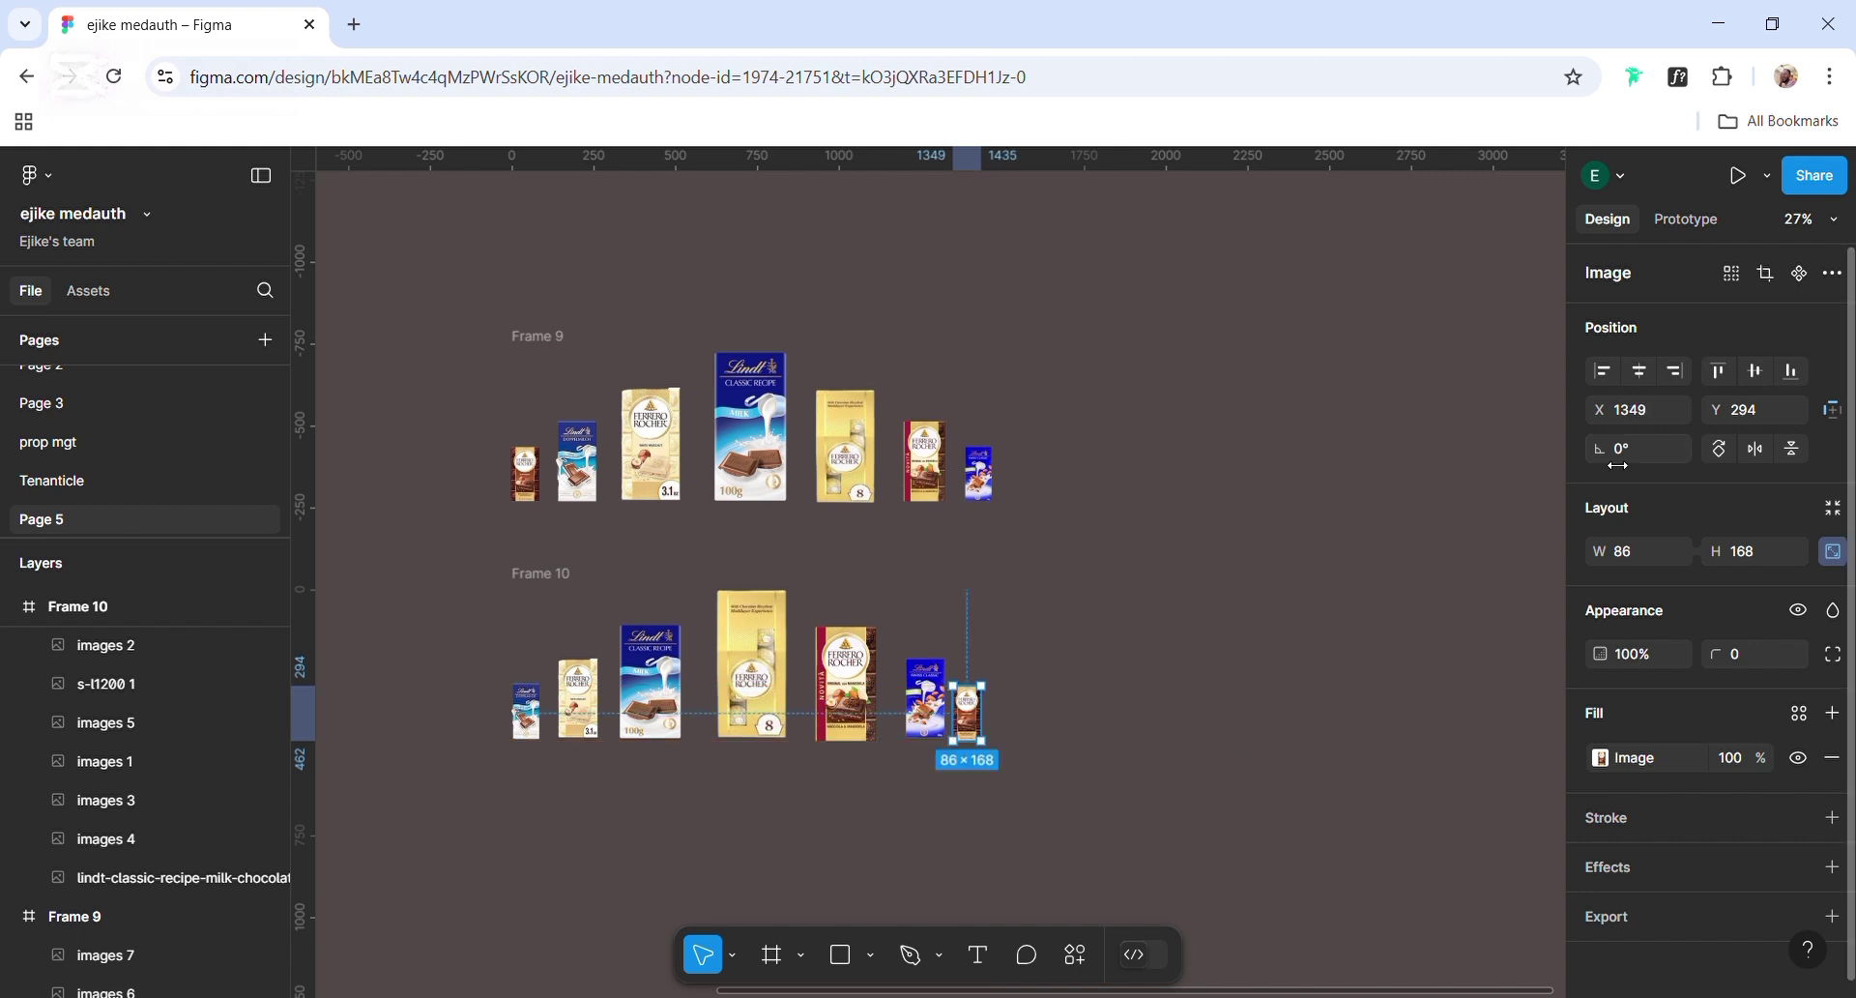
pyautogui.click(1655, 406)
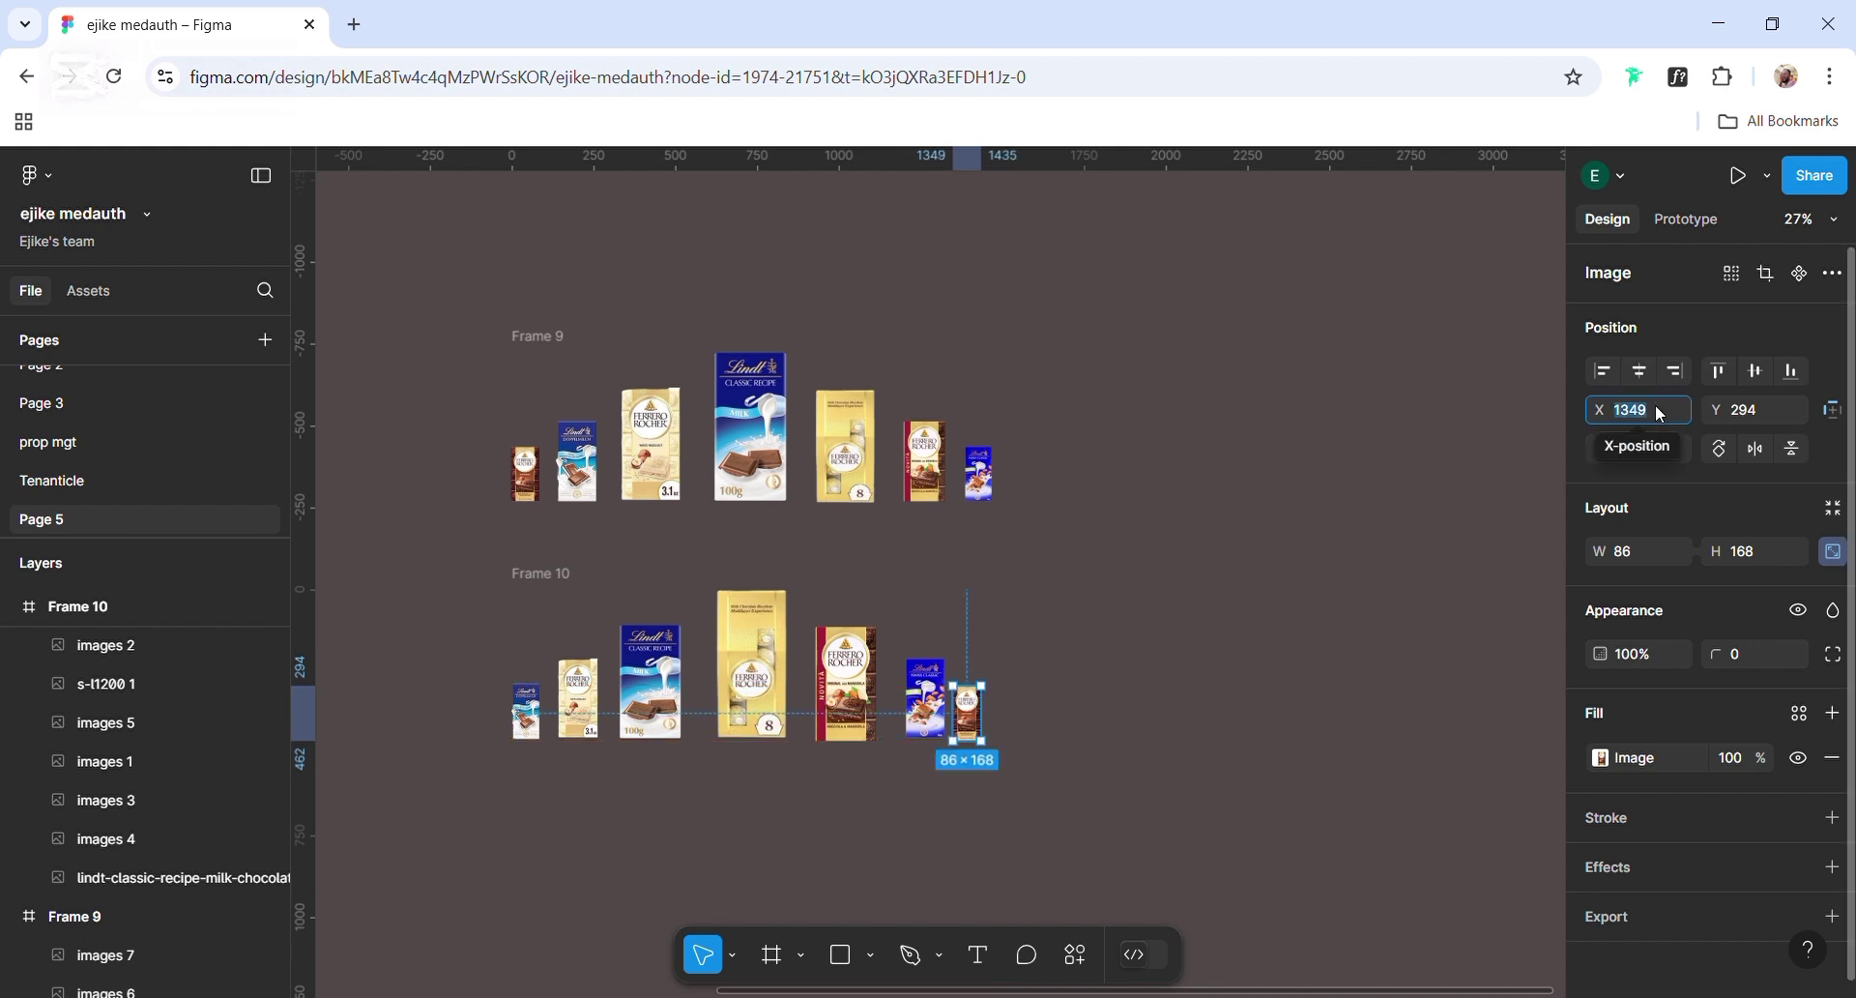
pyautogui.write('2')
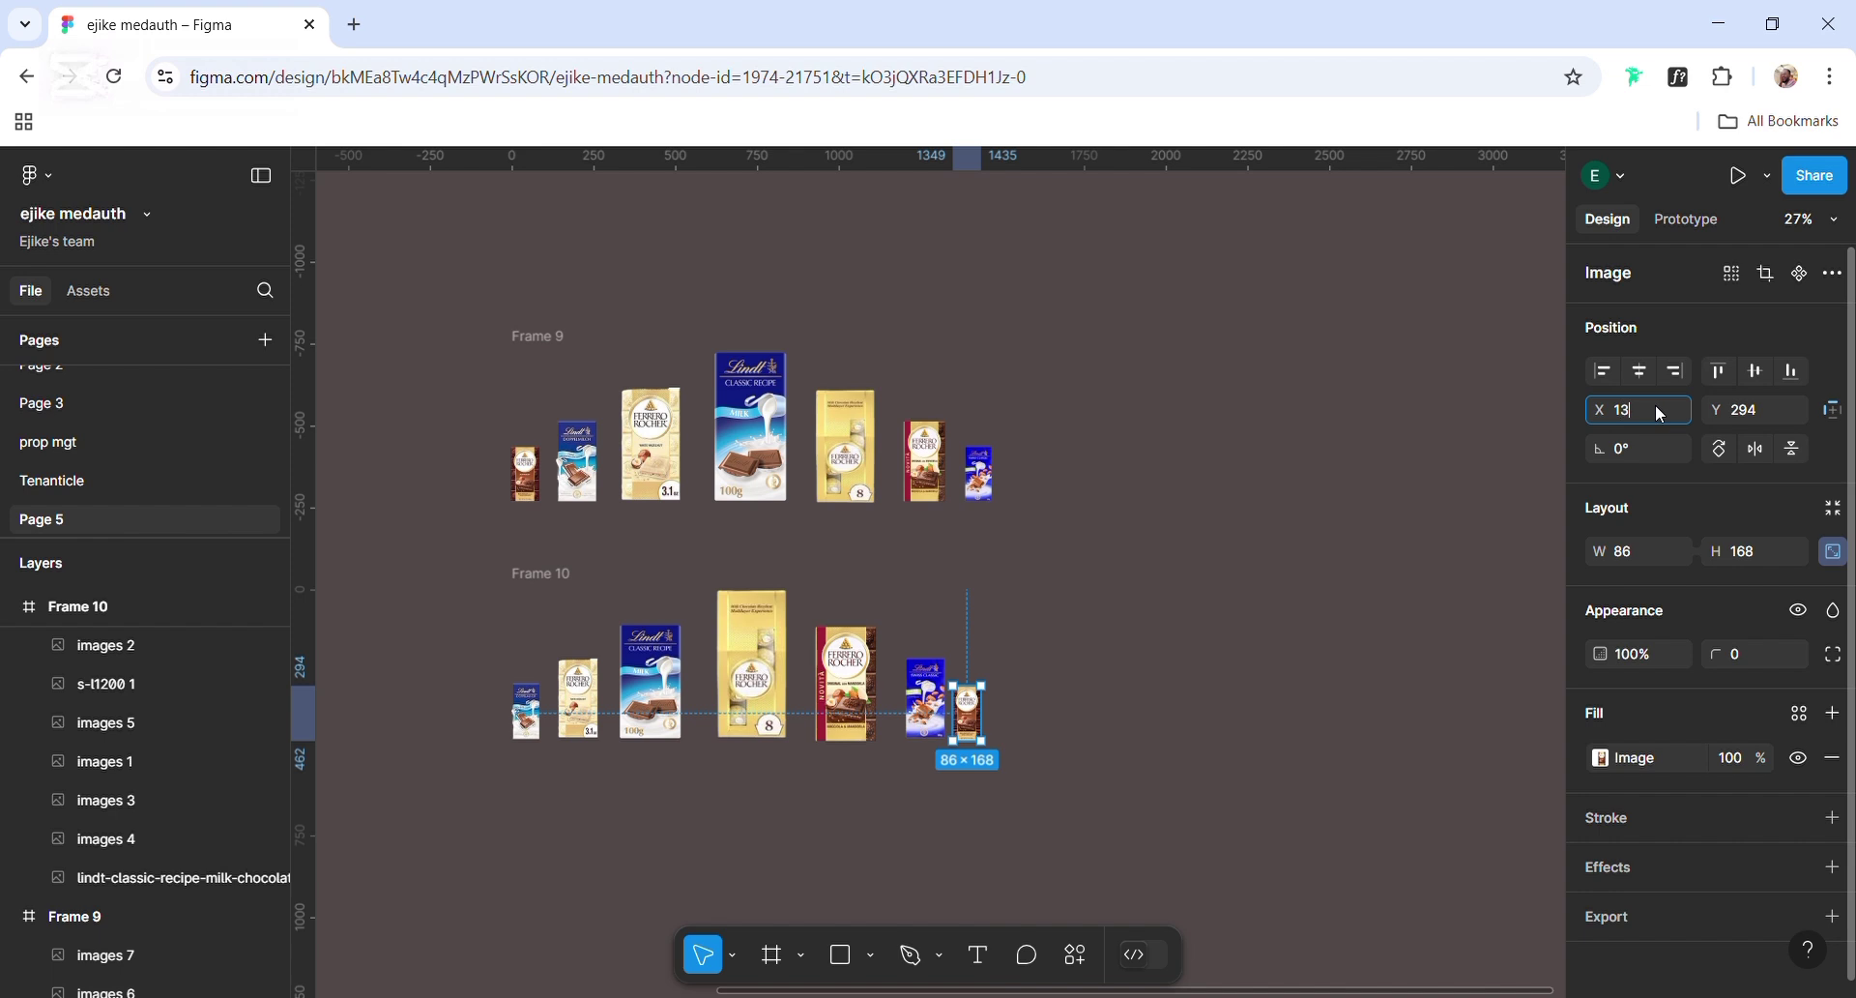
pyautogui.click(1757, 419)
pyautogui.write('288')
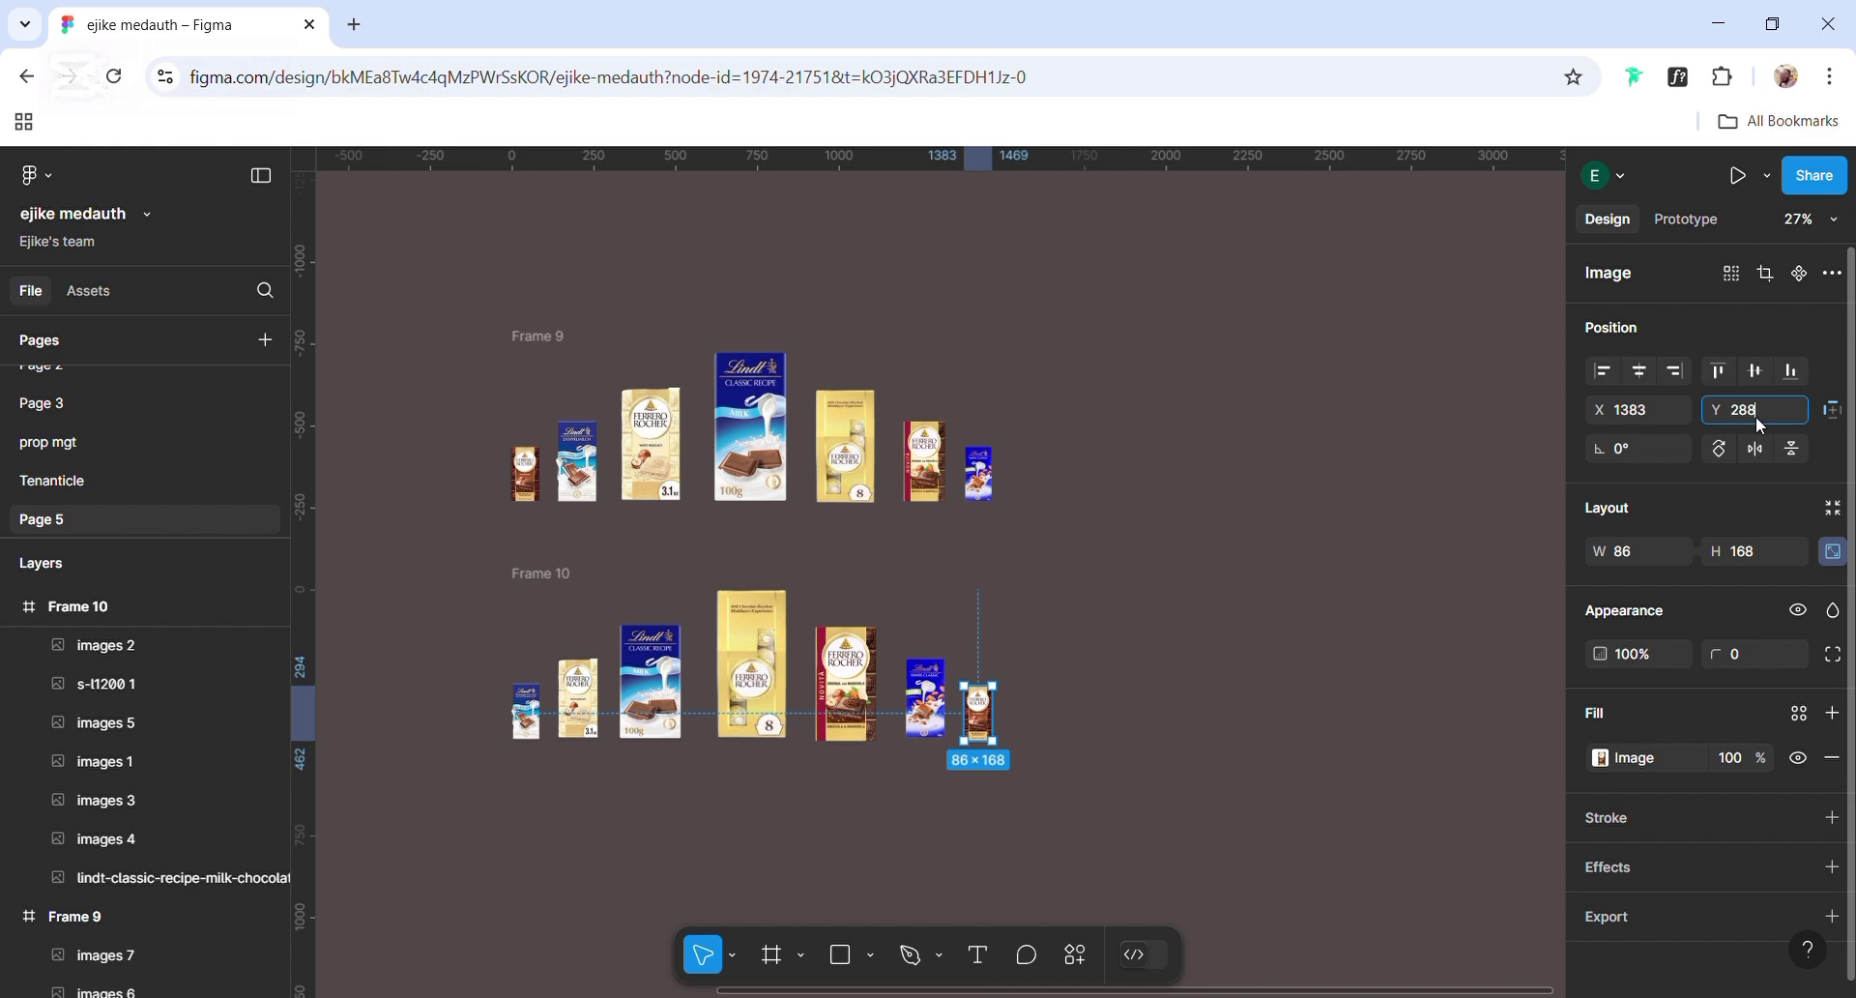
pyautogui.press('Return')
pyautogui.click(1247, 646)
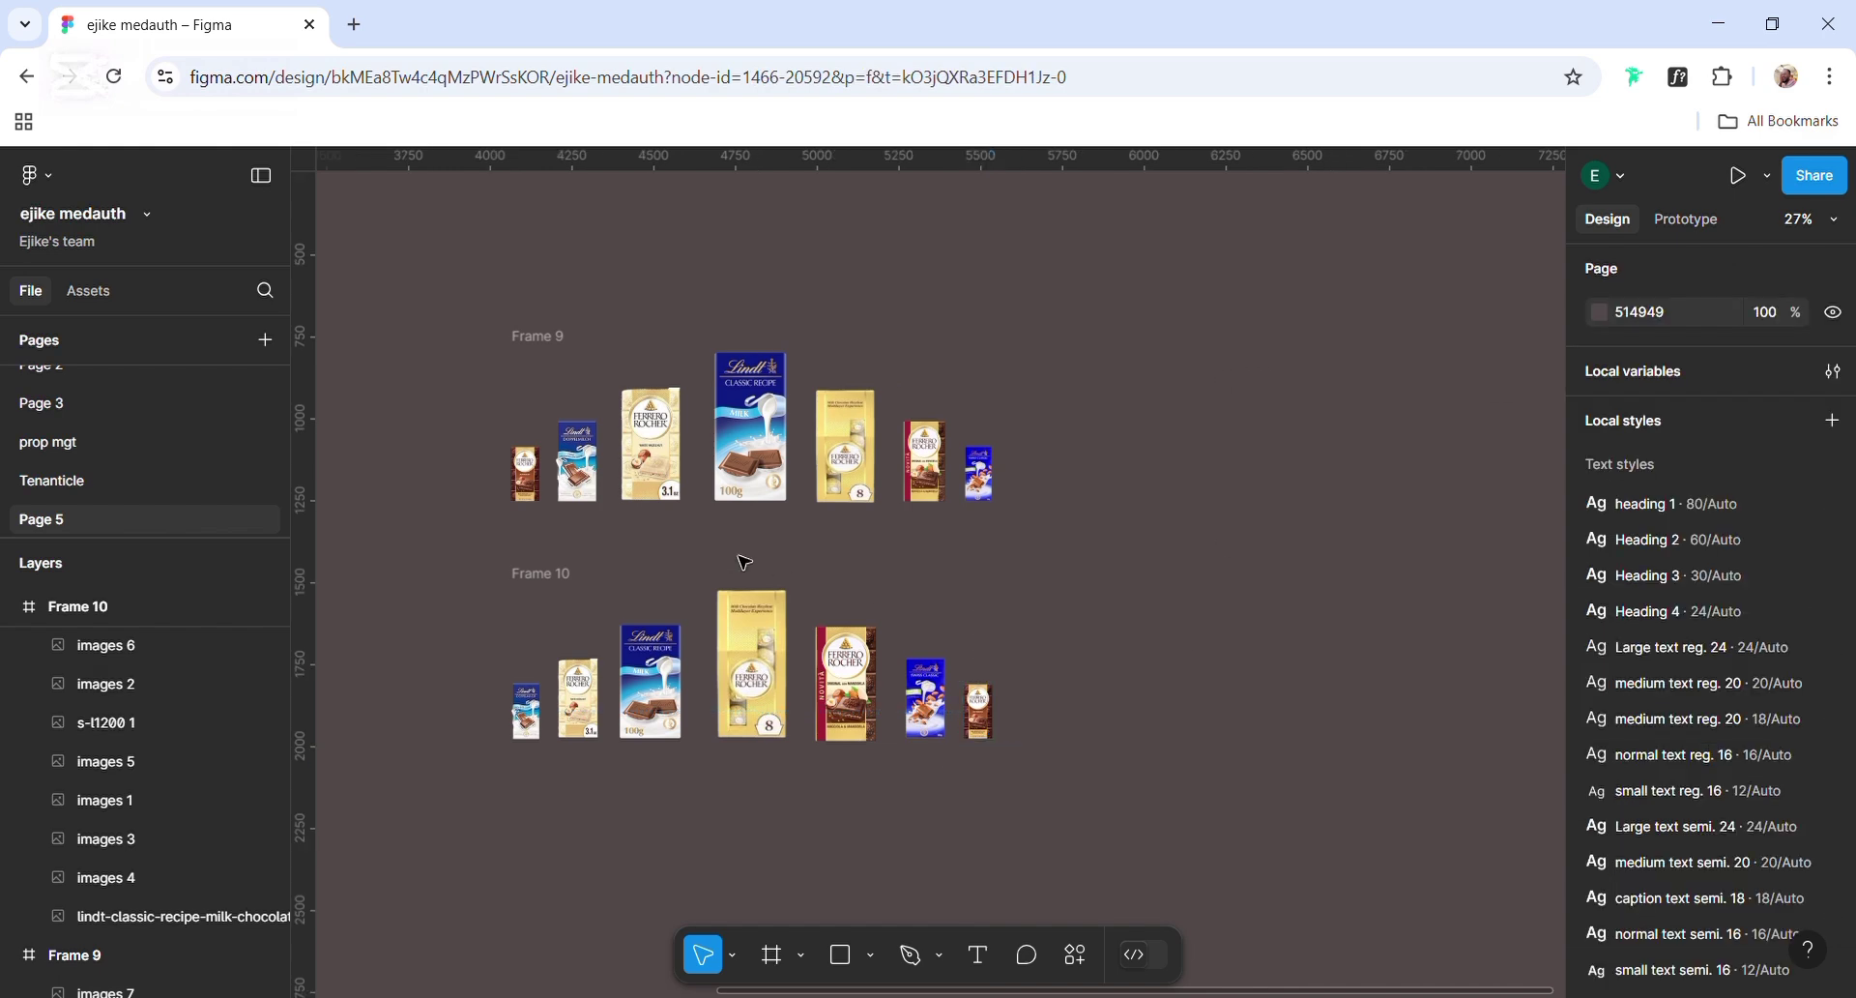
# Paste a copy of the leftmost small bar and place it at Frame 10's right end.
pyautogui.click(544, 574)
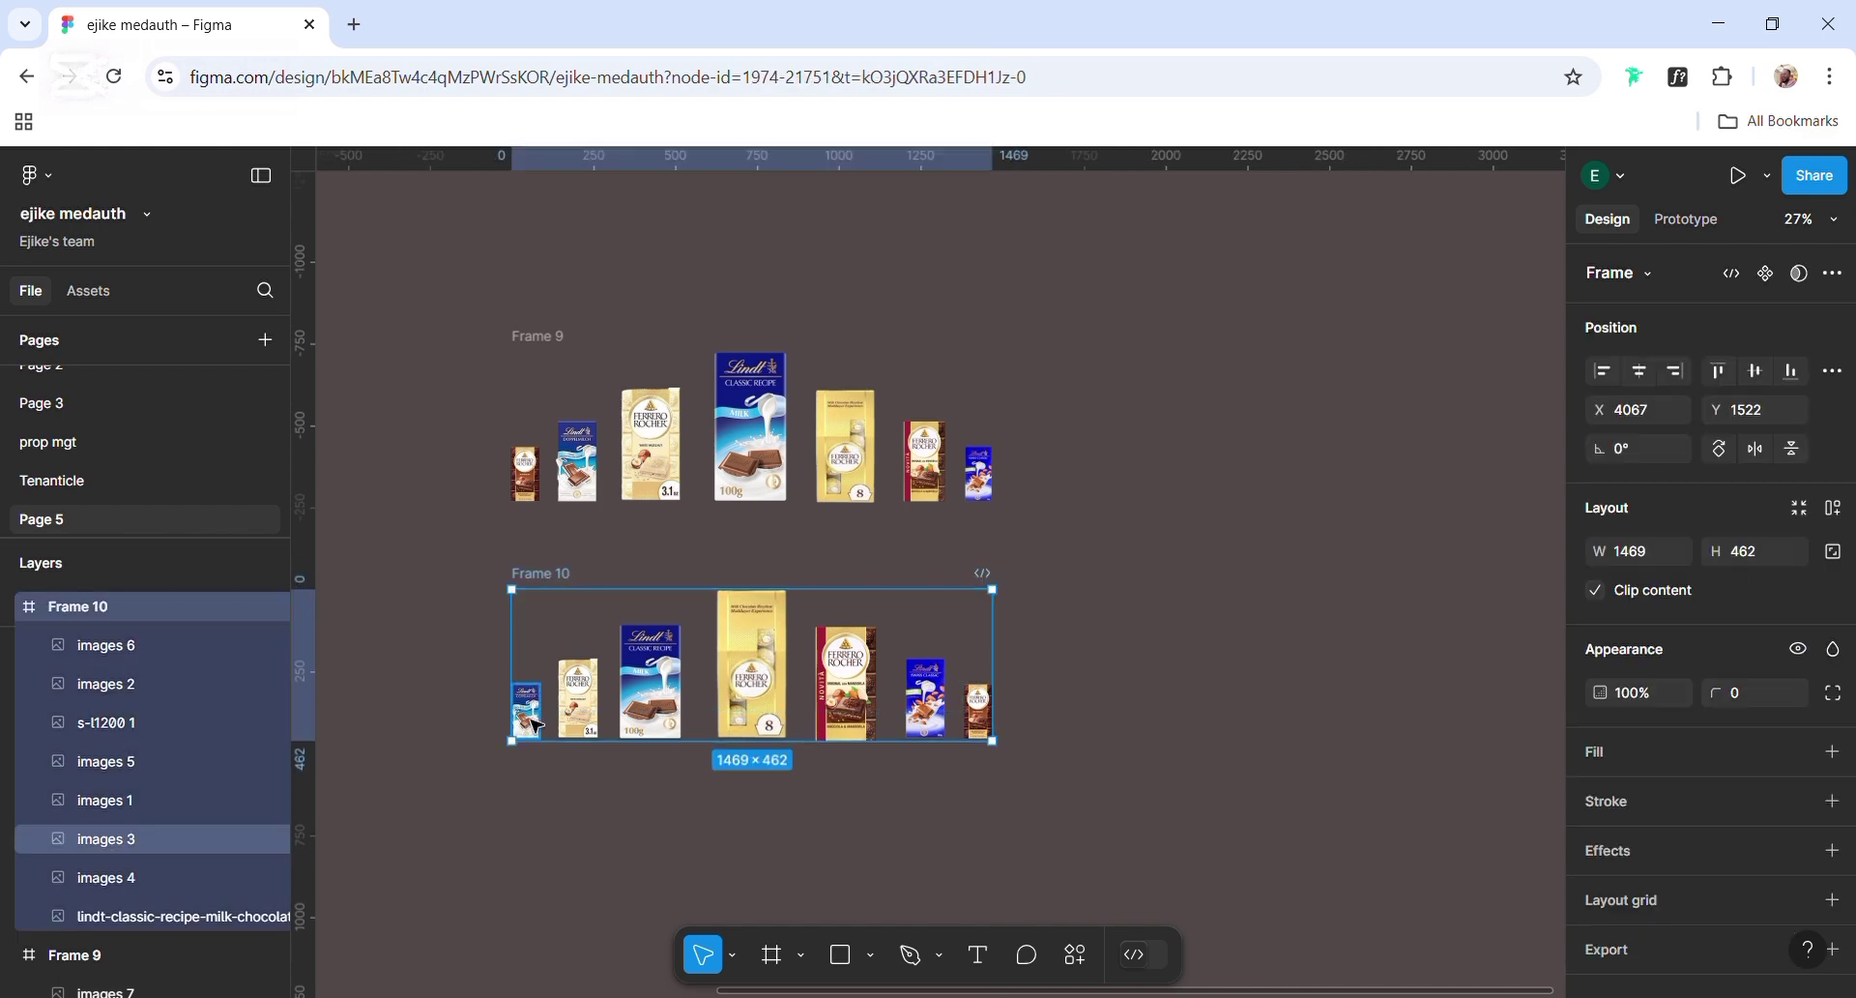
pyautogui.click(537, 727)
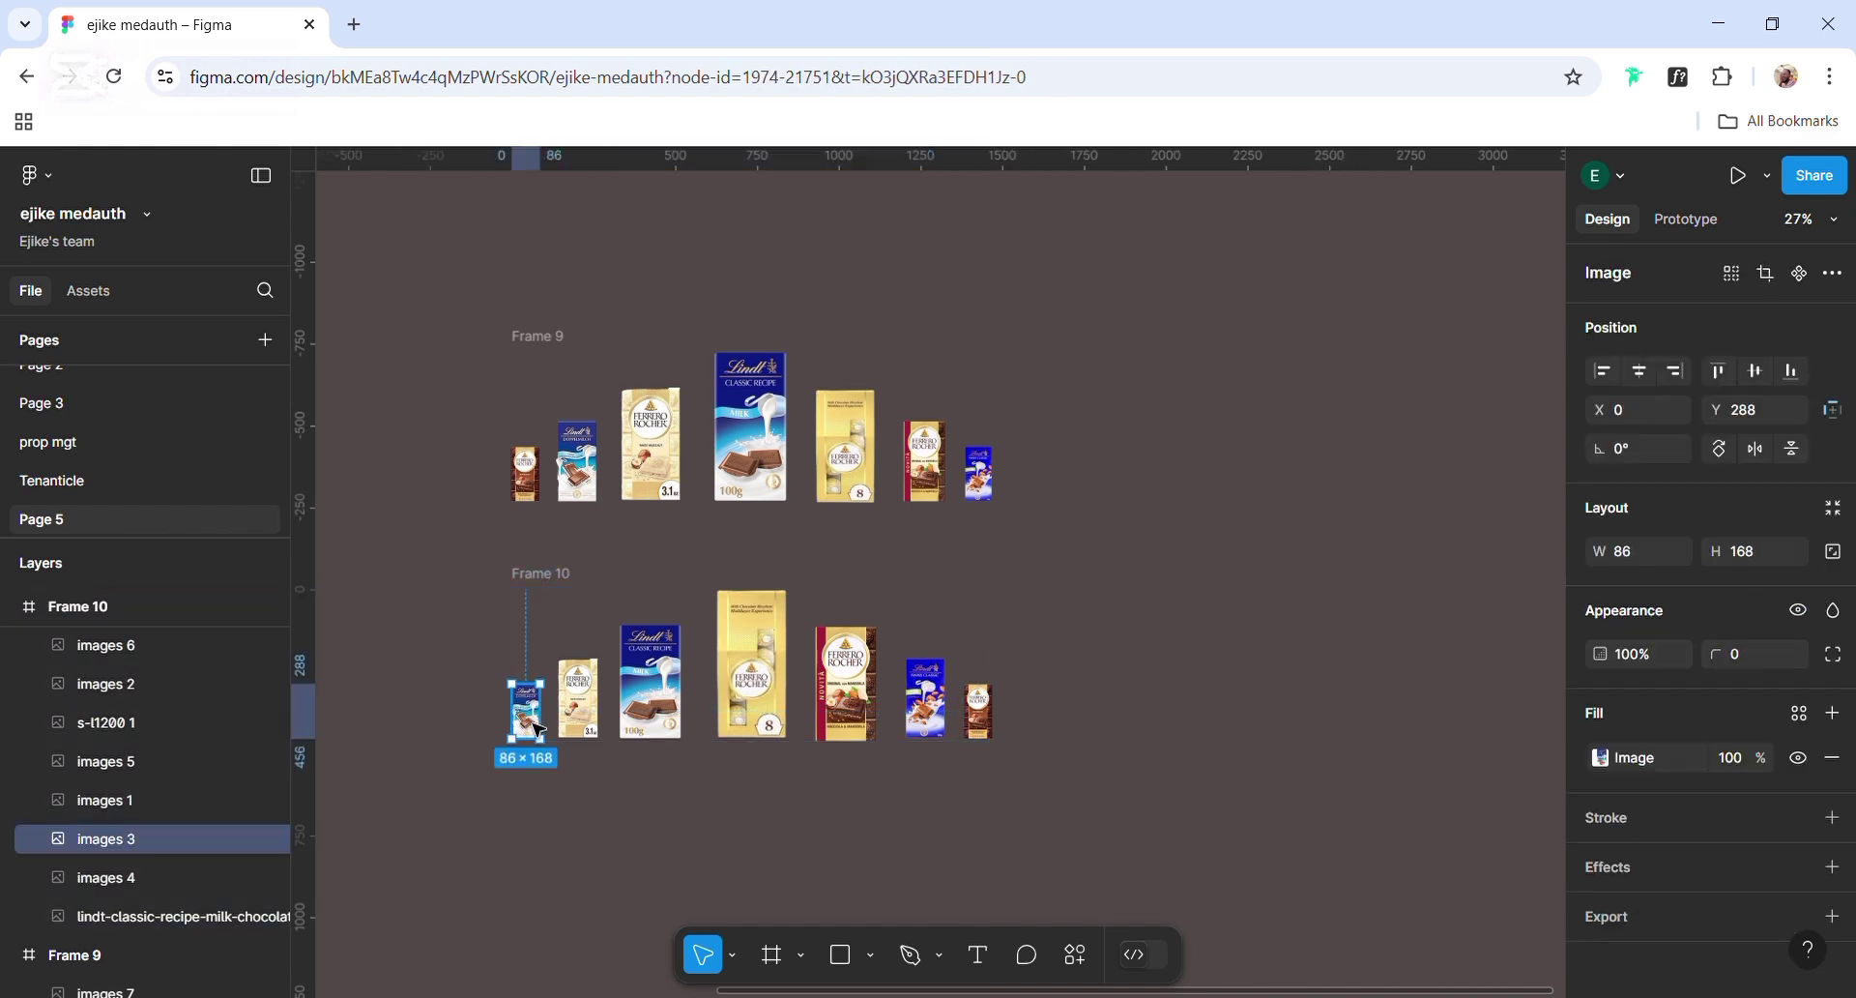
pyautogui.click(572, 605)
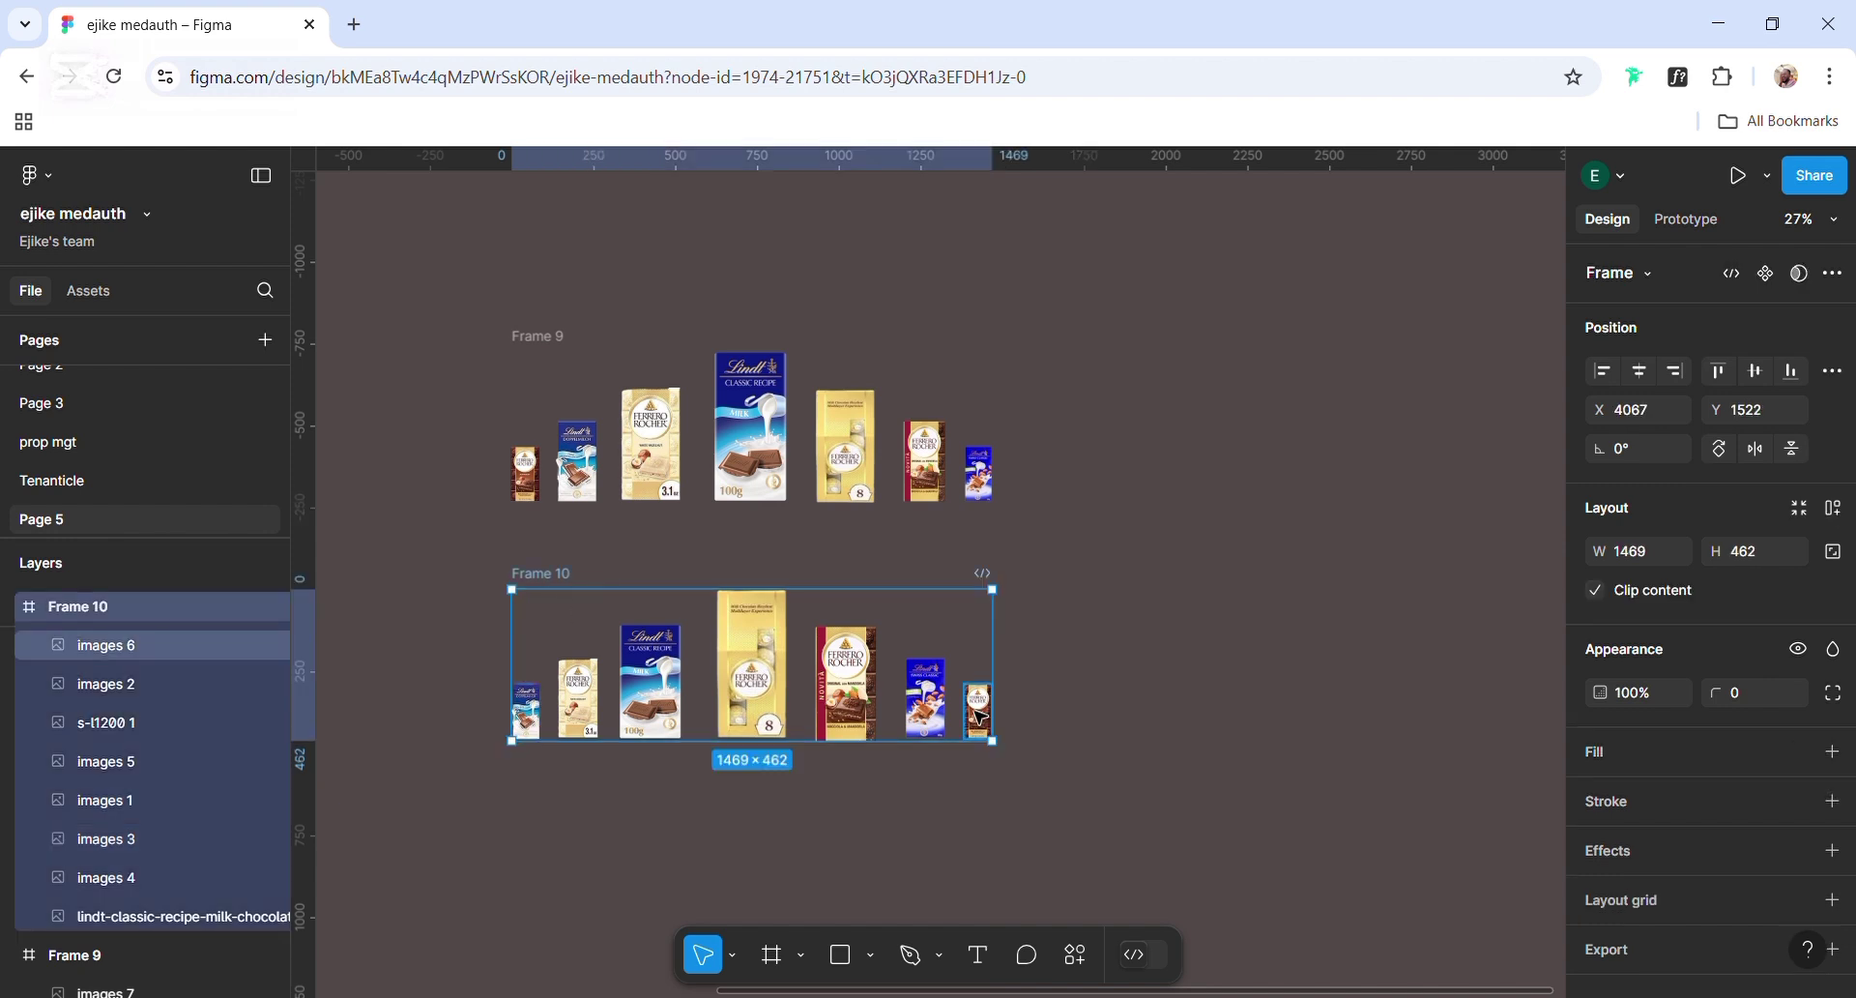
pyautogui.hotkey('ctrl', 'v')
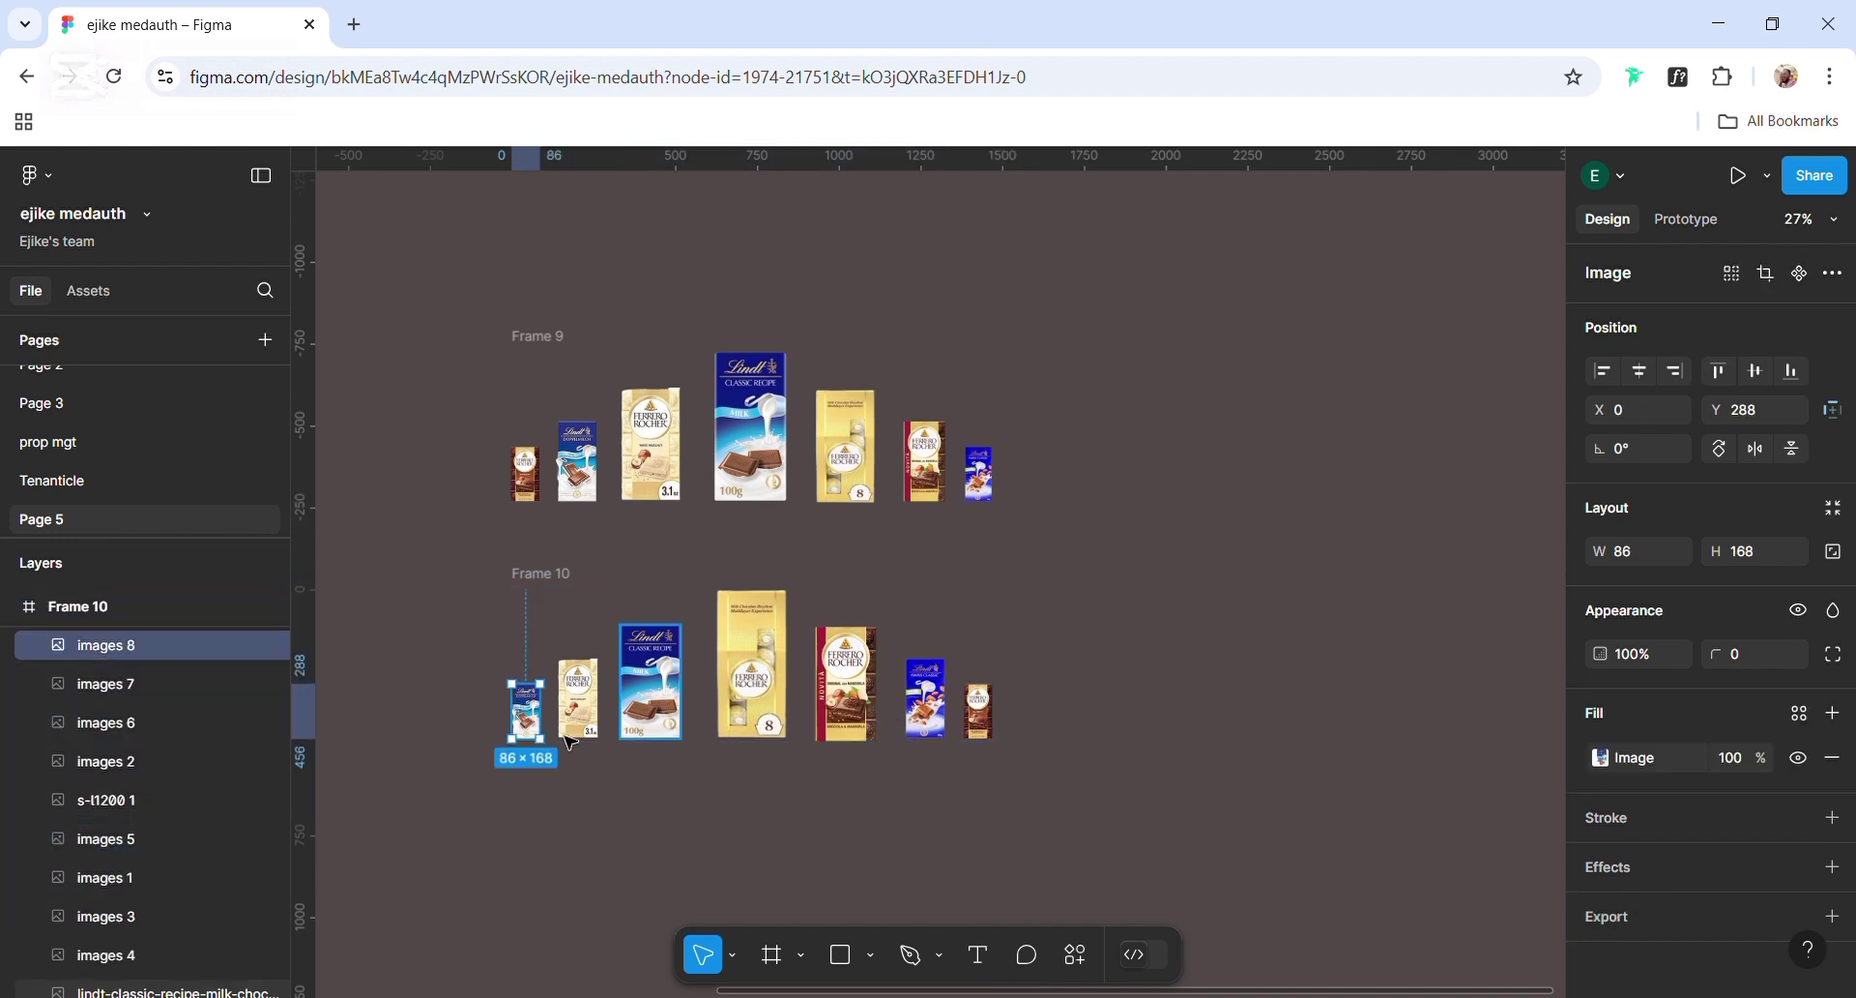
pyautogui.moveTo(527, 715)
pyautogui.mouseDown()
pyautogui.moveTo(873, 698)
pyautogui.moveTo(996, 733)
pyautogui.mouseUp()
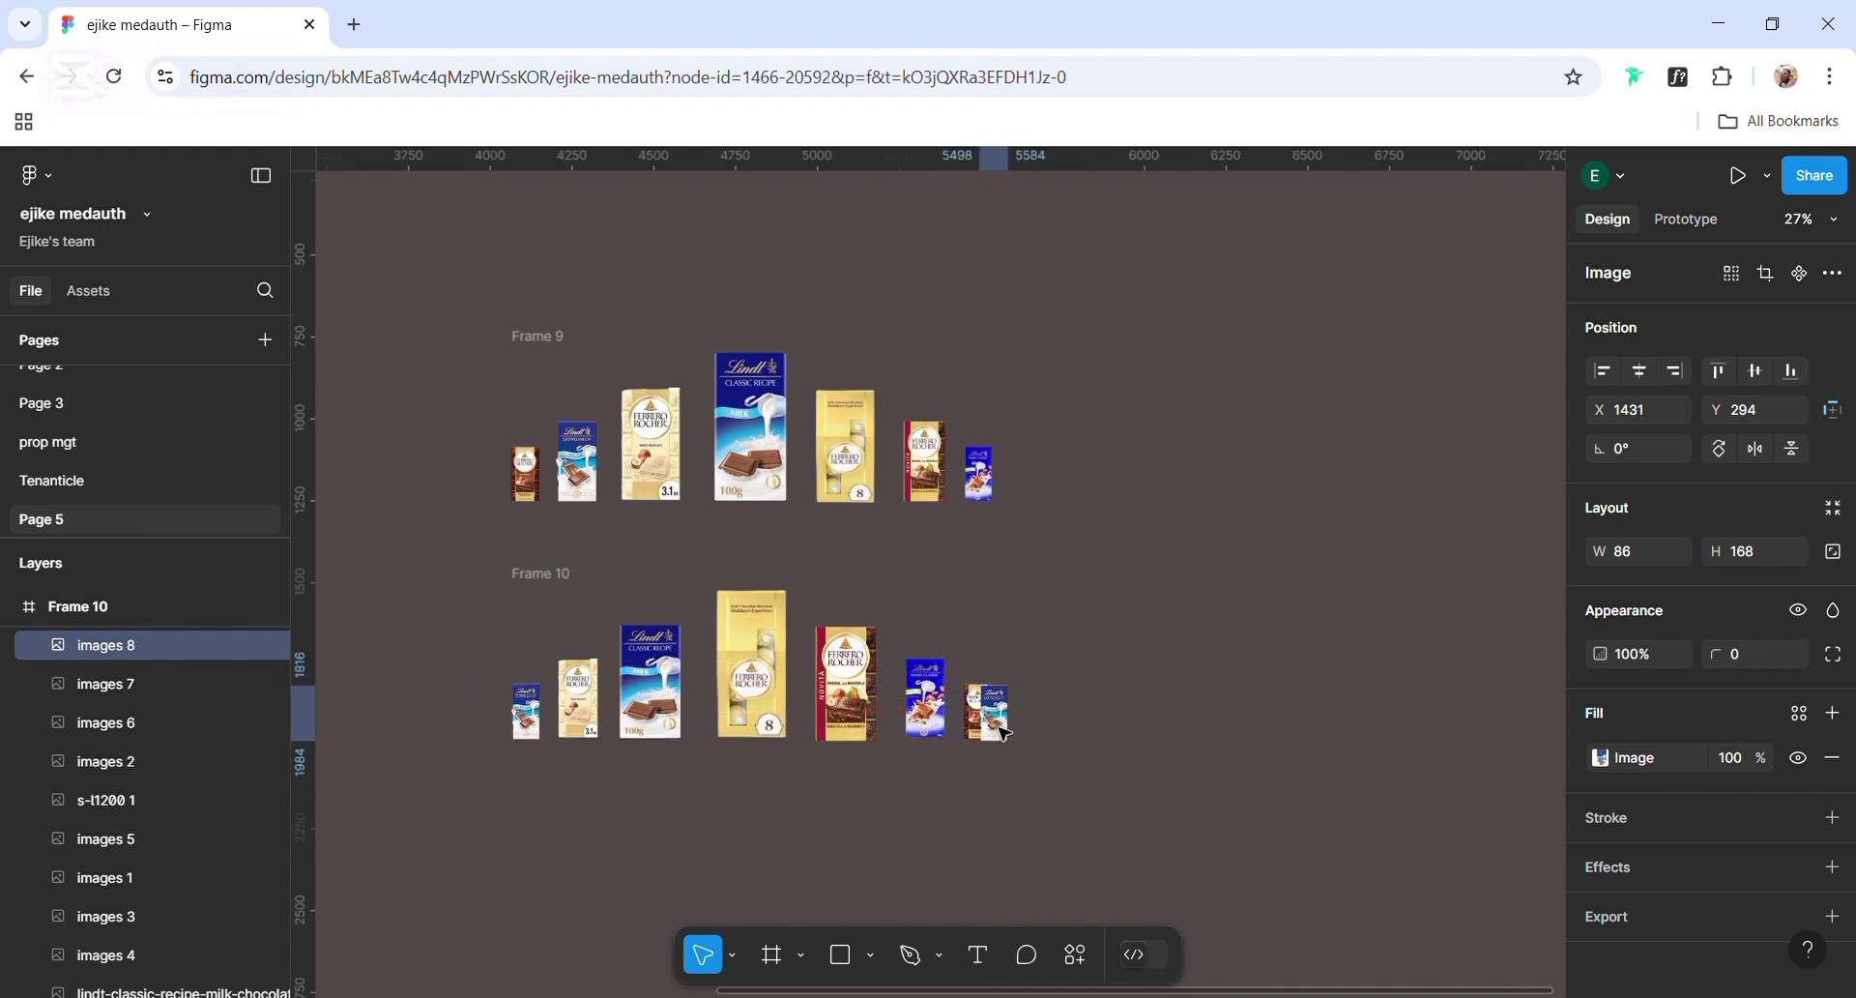
pyautogui.moveTo(997, 733)
pyautogui.mouseDown()
pyautogui.moveTo(422, 734)
pyautogui.moveTo(1004, 746)
pyautogui.moveTo(984, 735)
pyautogui.mouseUp()
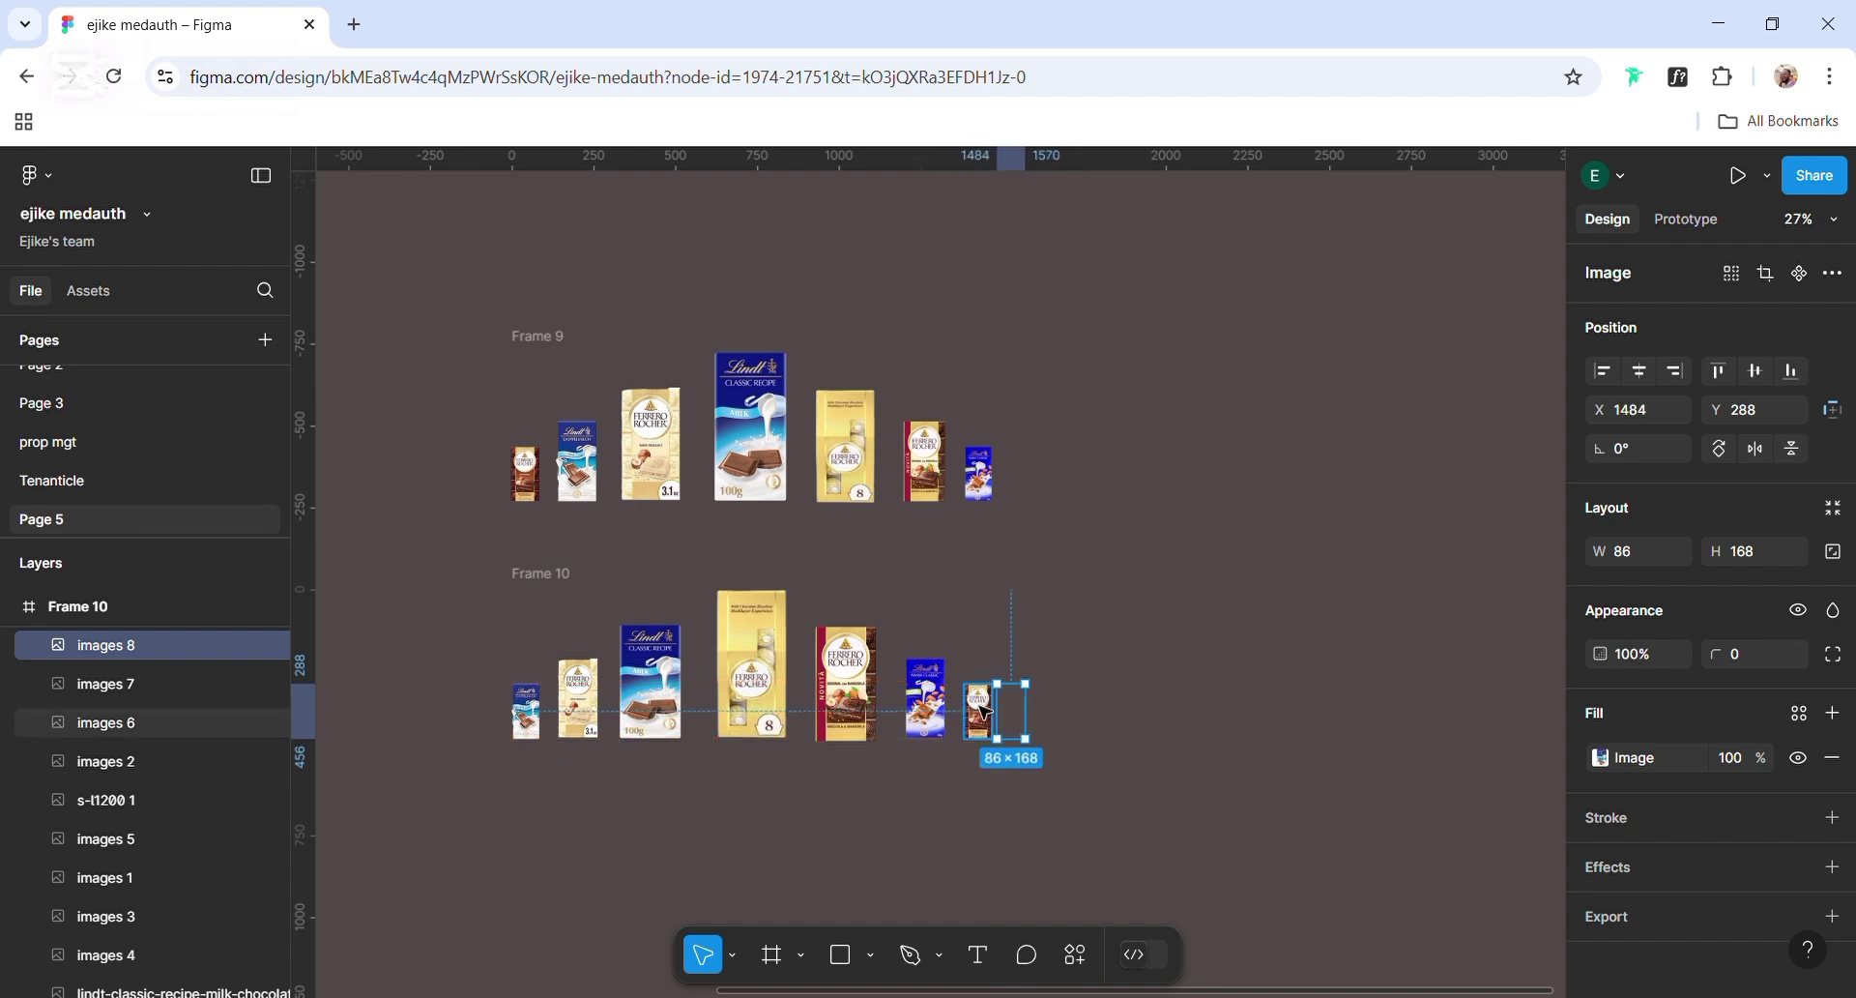
# Copy the rightmost bar to just past Frame 10's left edge.
pyautogui.click(563, 575)
pyautogui.keyDown('alt'); pyautogui.moveTo(979, 710); pyautogui.dragTo(526, 727); pyautogui.keyUp('alt')
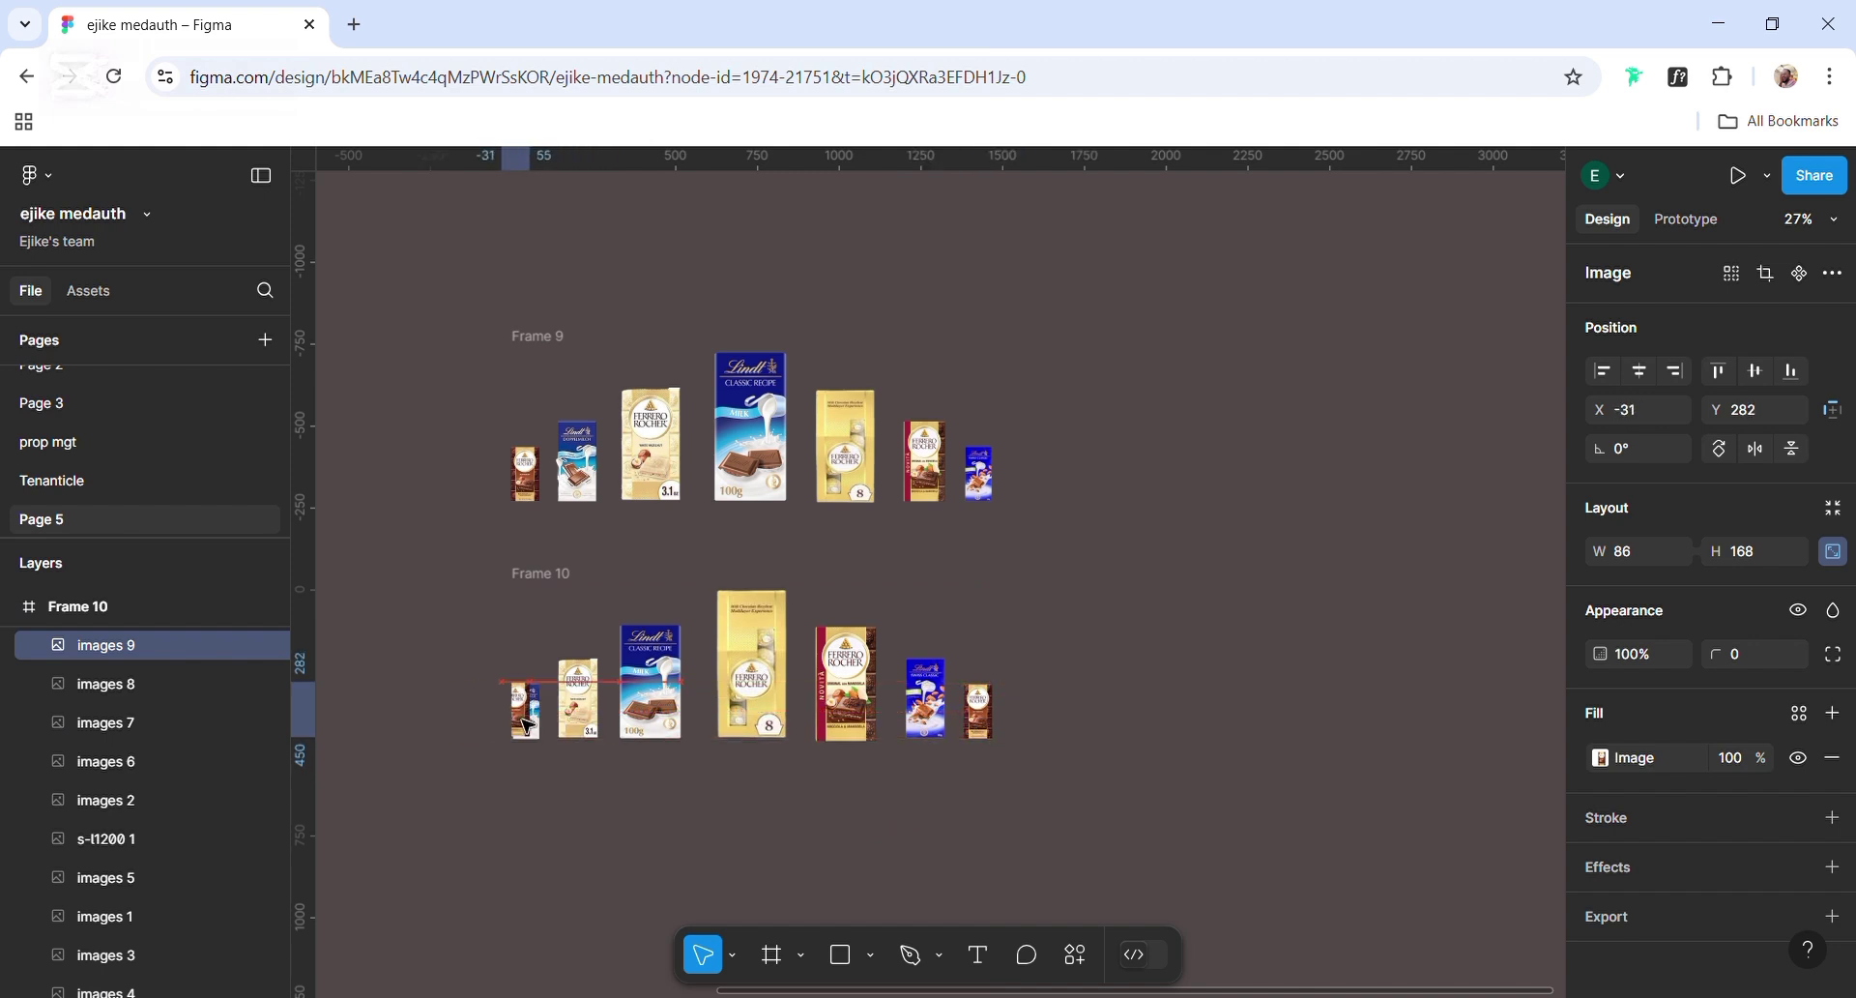
pyautogui.moveTo(527, 726); pyautogui.dragTo(538, 734)
pyautogui.click(570, 591)
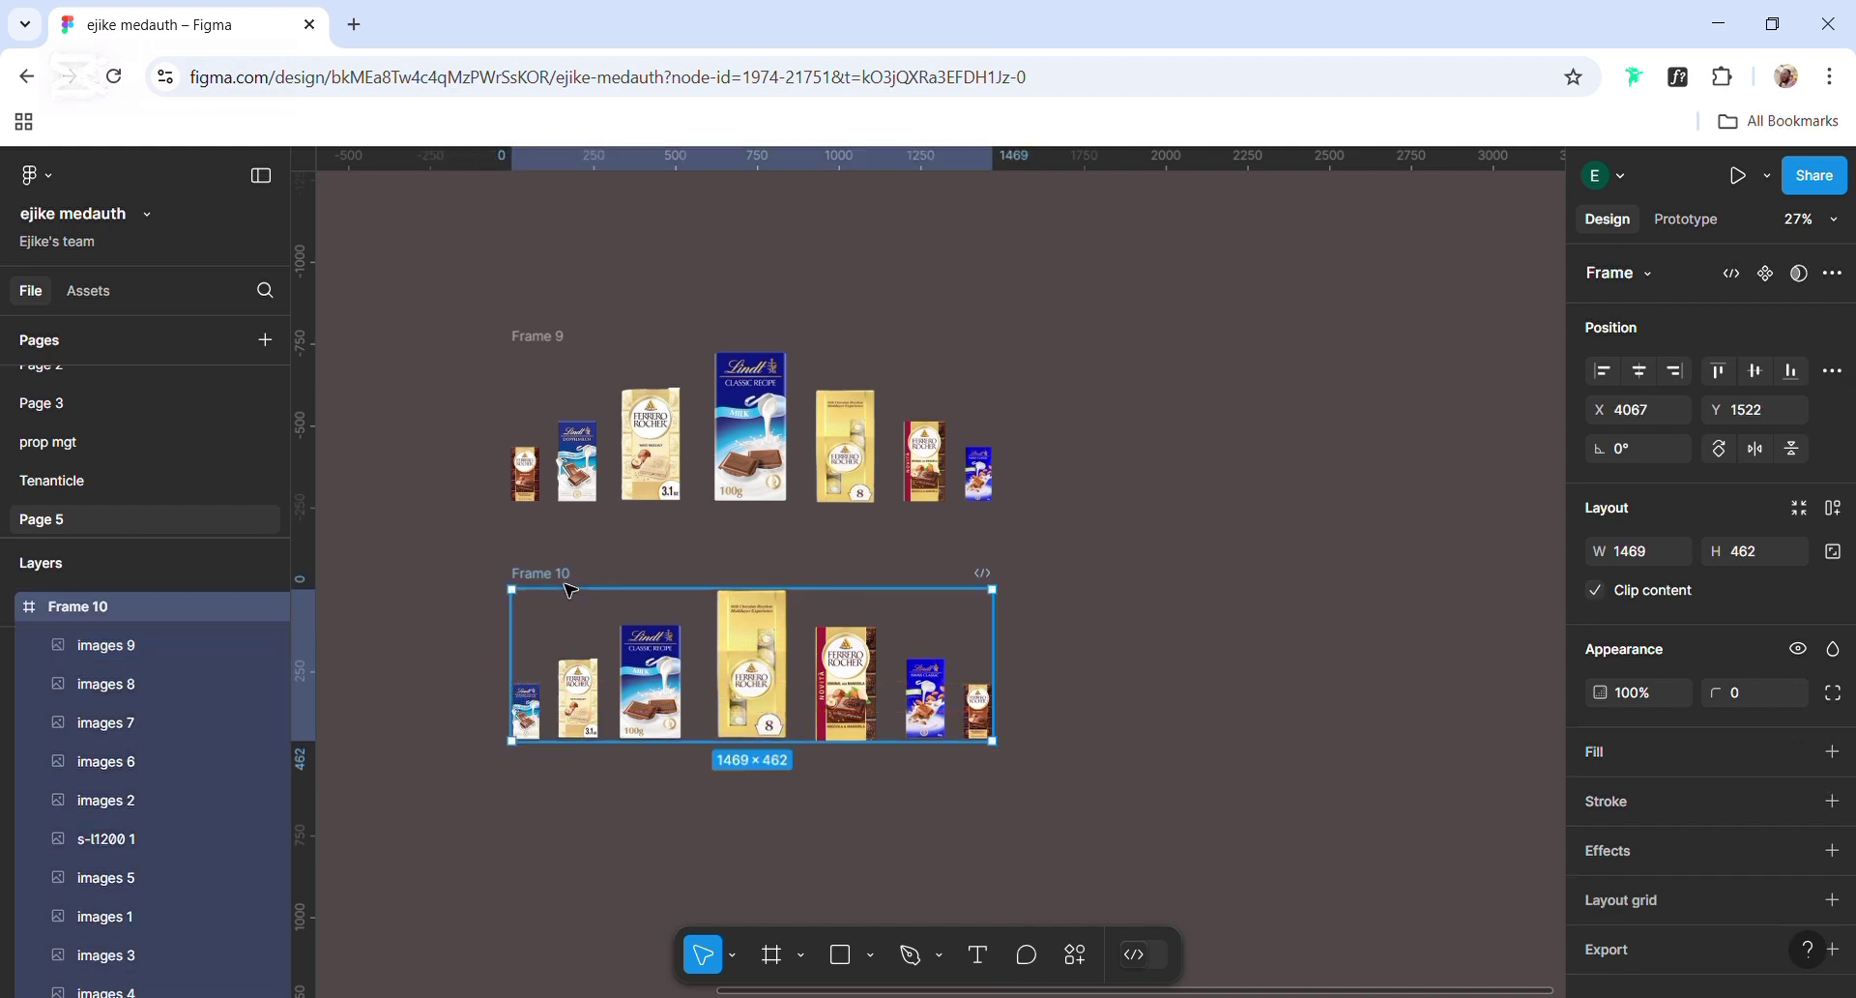
# Duplicate Frame 10 as Frame 11 below it and nudge its leftmost bar out left.
pyautogui.hotkey('ctrl', 'd')
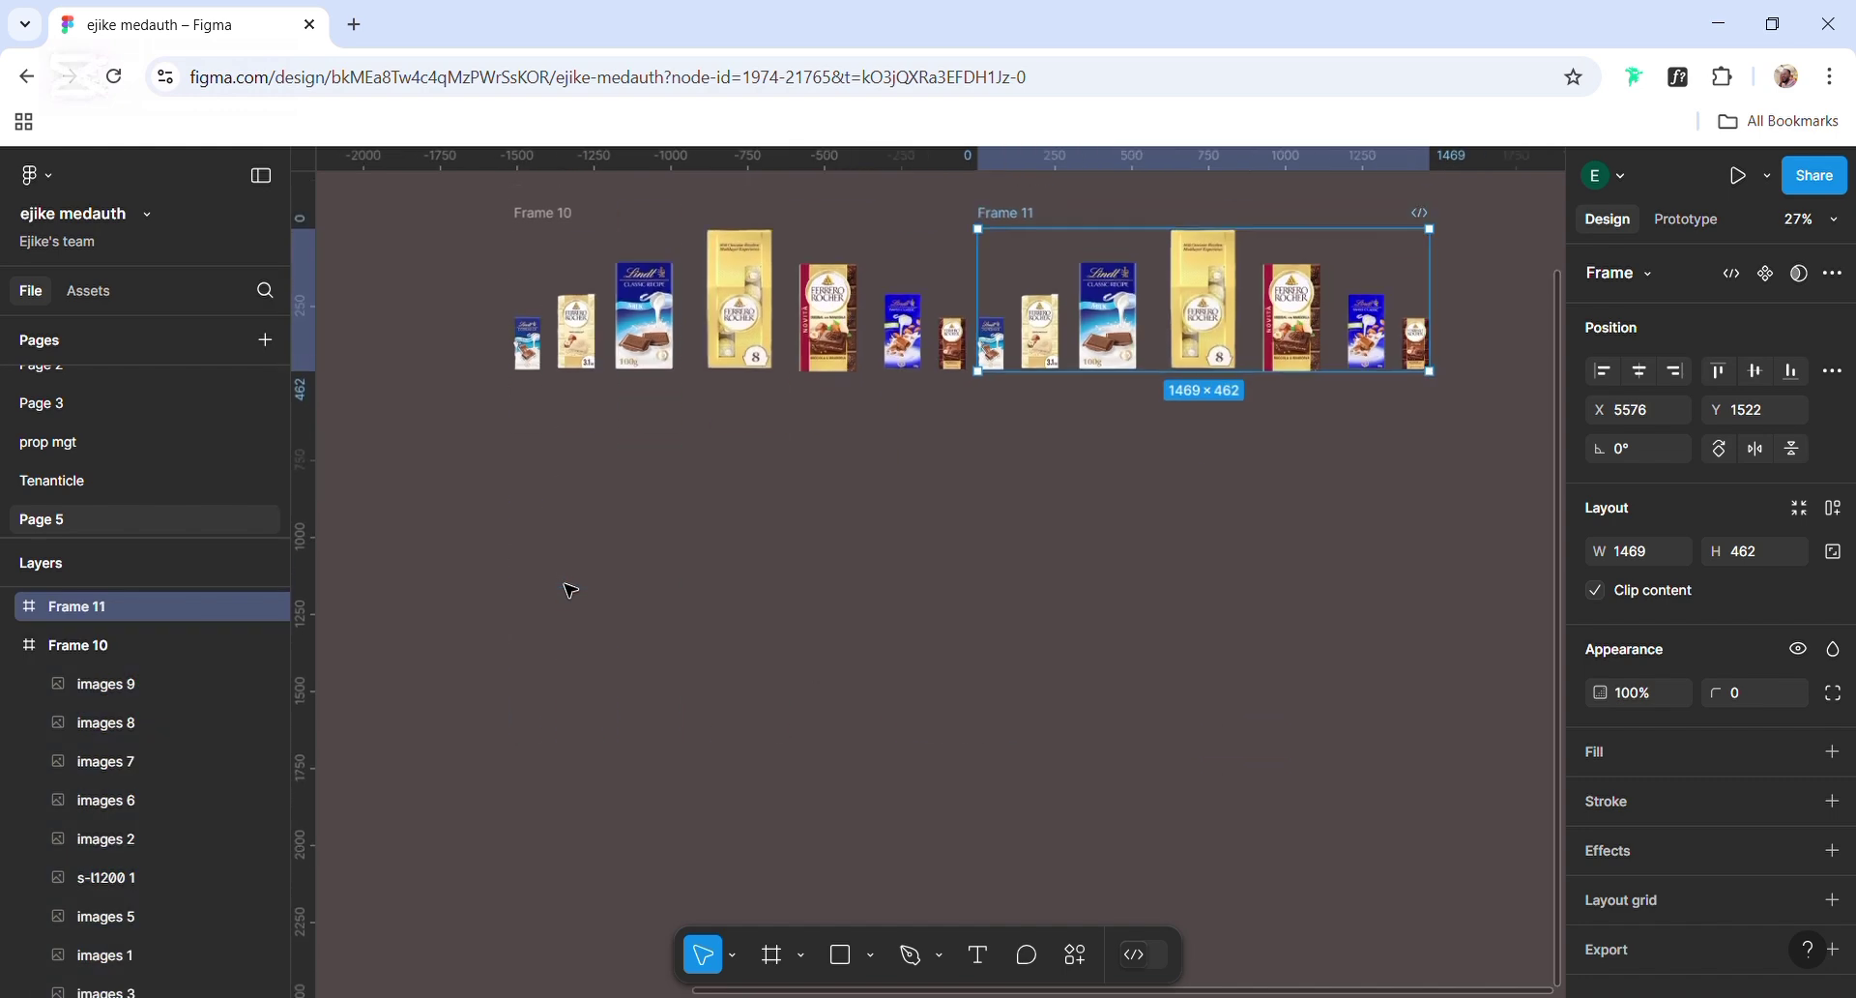
pyautogui.moveTo(1098, 329)
pyautogui.mouseDown()
pyautogui.moveTo(640, 624)
pyautogui.moveTo(685, 579)
pyautogui.mouseUp()
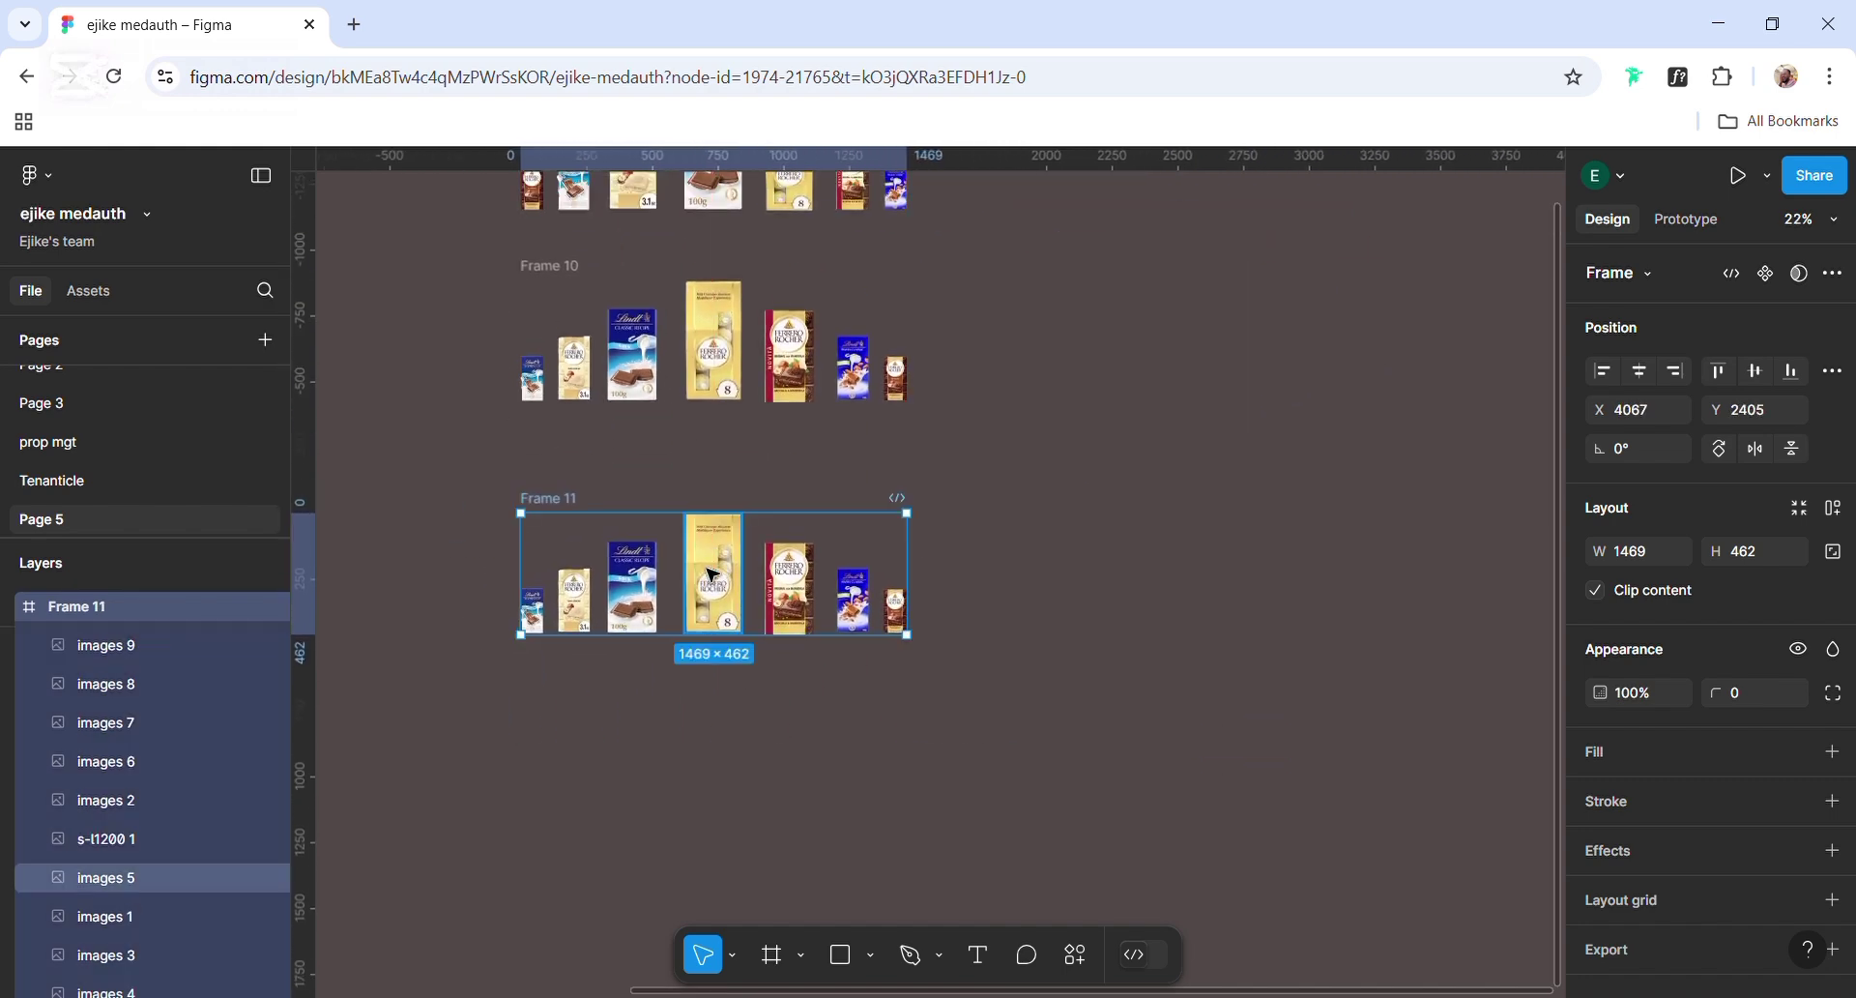
pyautogui.scroll(5, 548, 646)
pyautogui.click(549, 646)
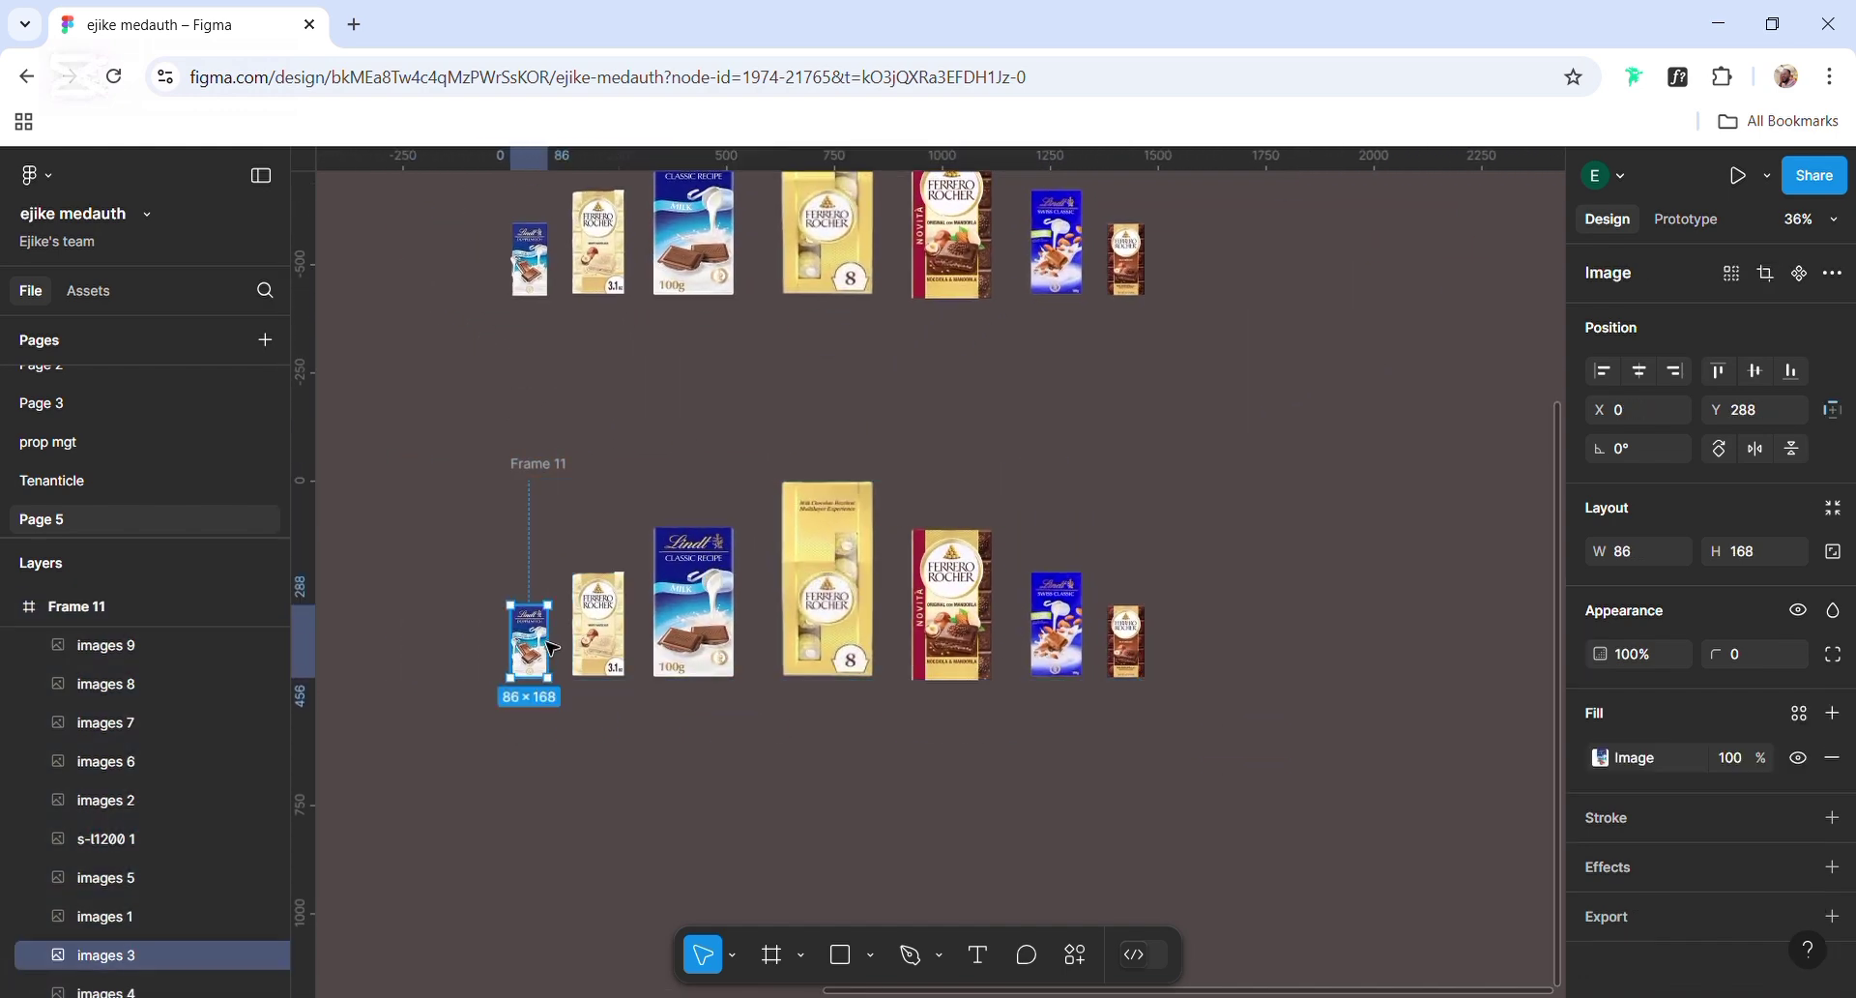
pyautogui.hotkey('shift', 'Left')
pyautogui.hotkey('shift', 'Left')
pyautogui.hotkey('shift', 'Left')
pyautogui.hotkey('shift', 'Left')
pyautogui.hotkey('shift', 'Left')
pyautogui.hotkey('shift', 'Left')
pyautogui.hotkey('shift', 'Left')
pyautogui.hotkey('shift', 'Left')
pyautogui.hotkey('shift', 'Left')
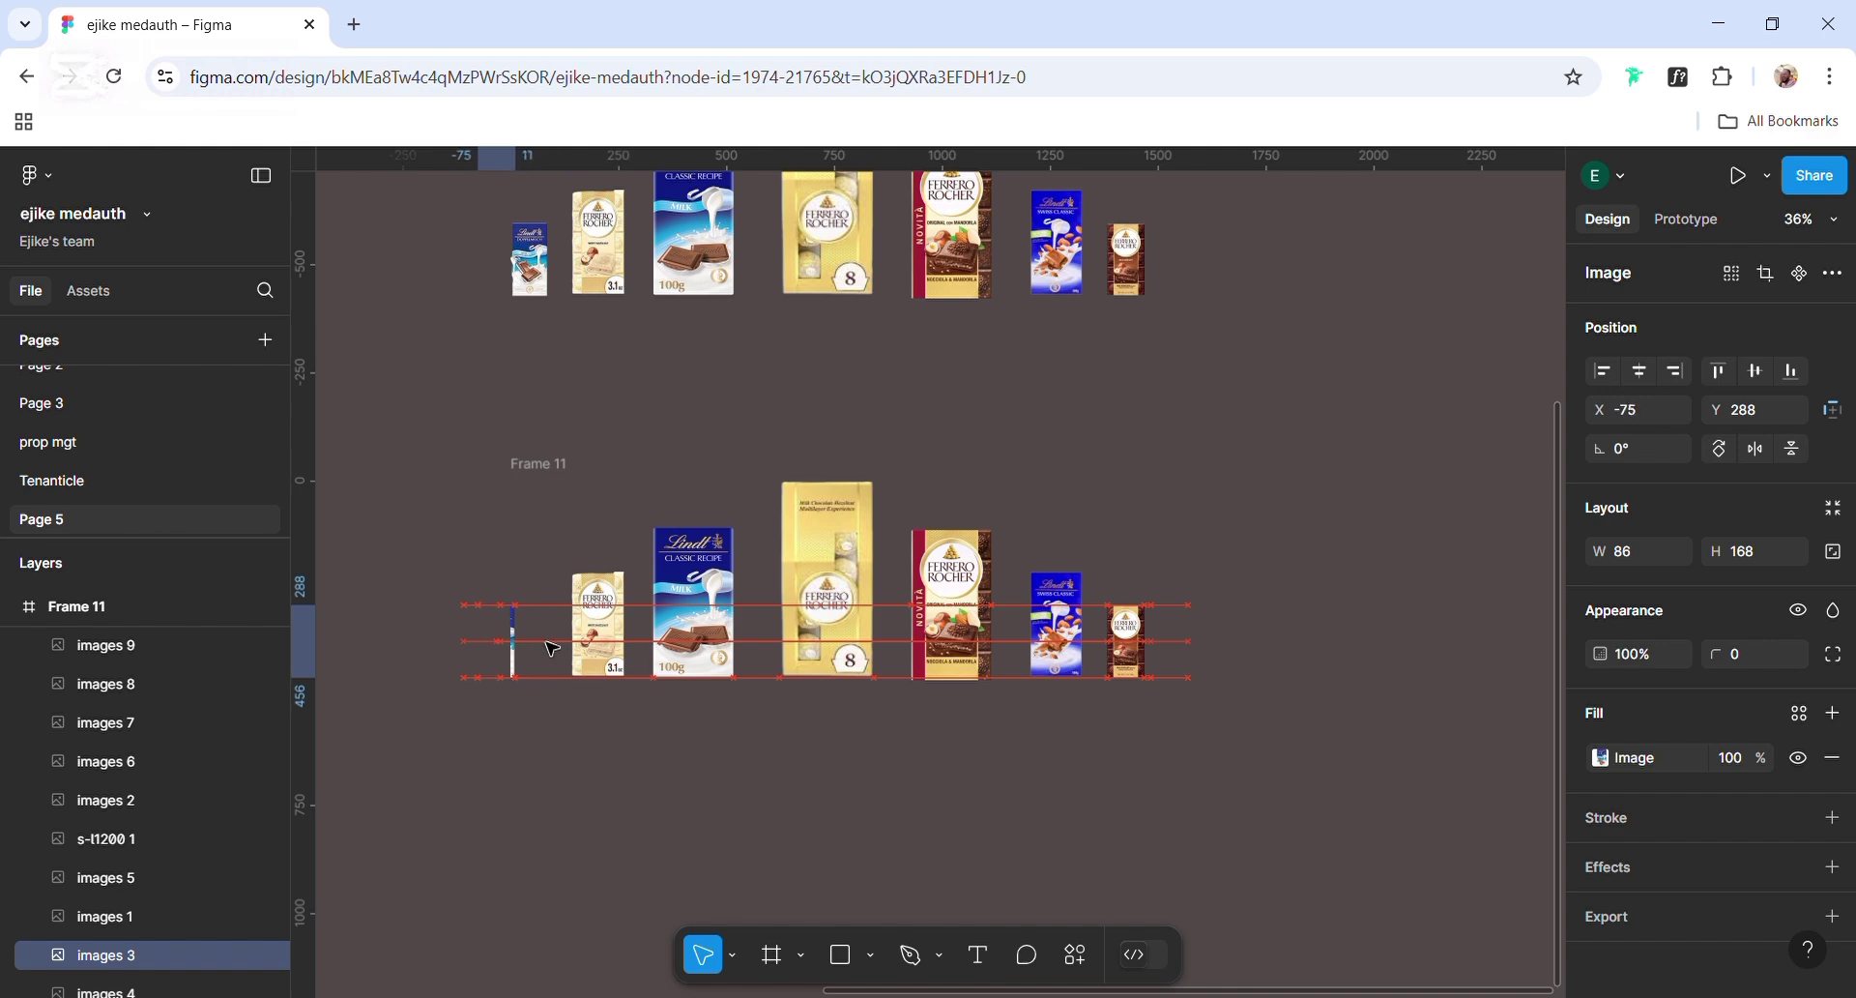
pyautogui.hotkey('shift', 'Left')
pyautogui.hotkey('shift', 'Left')
pyautogui.press('Left')
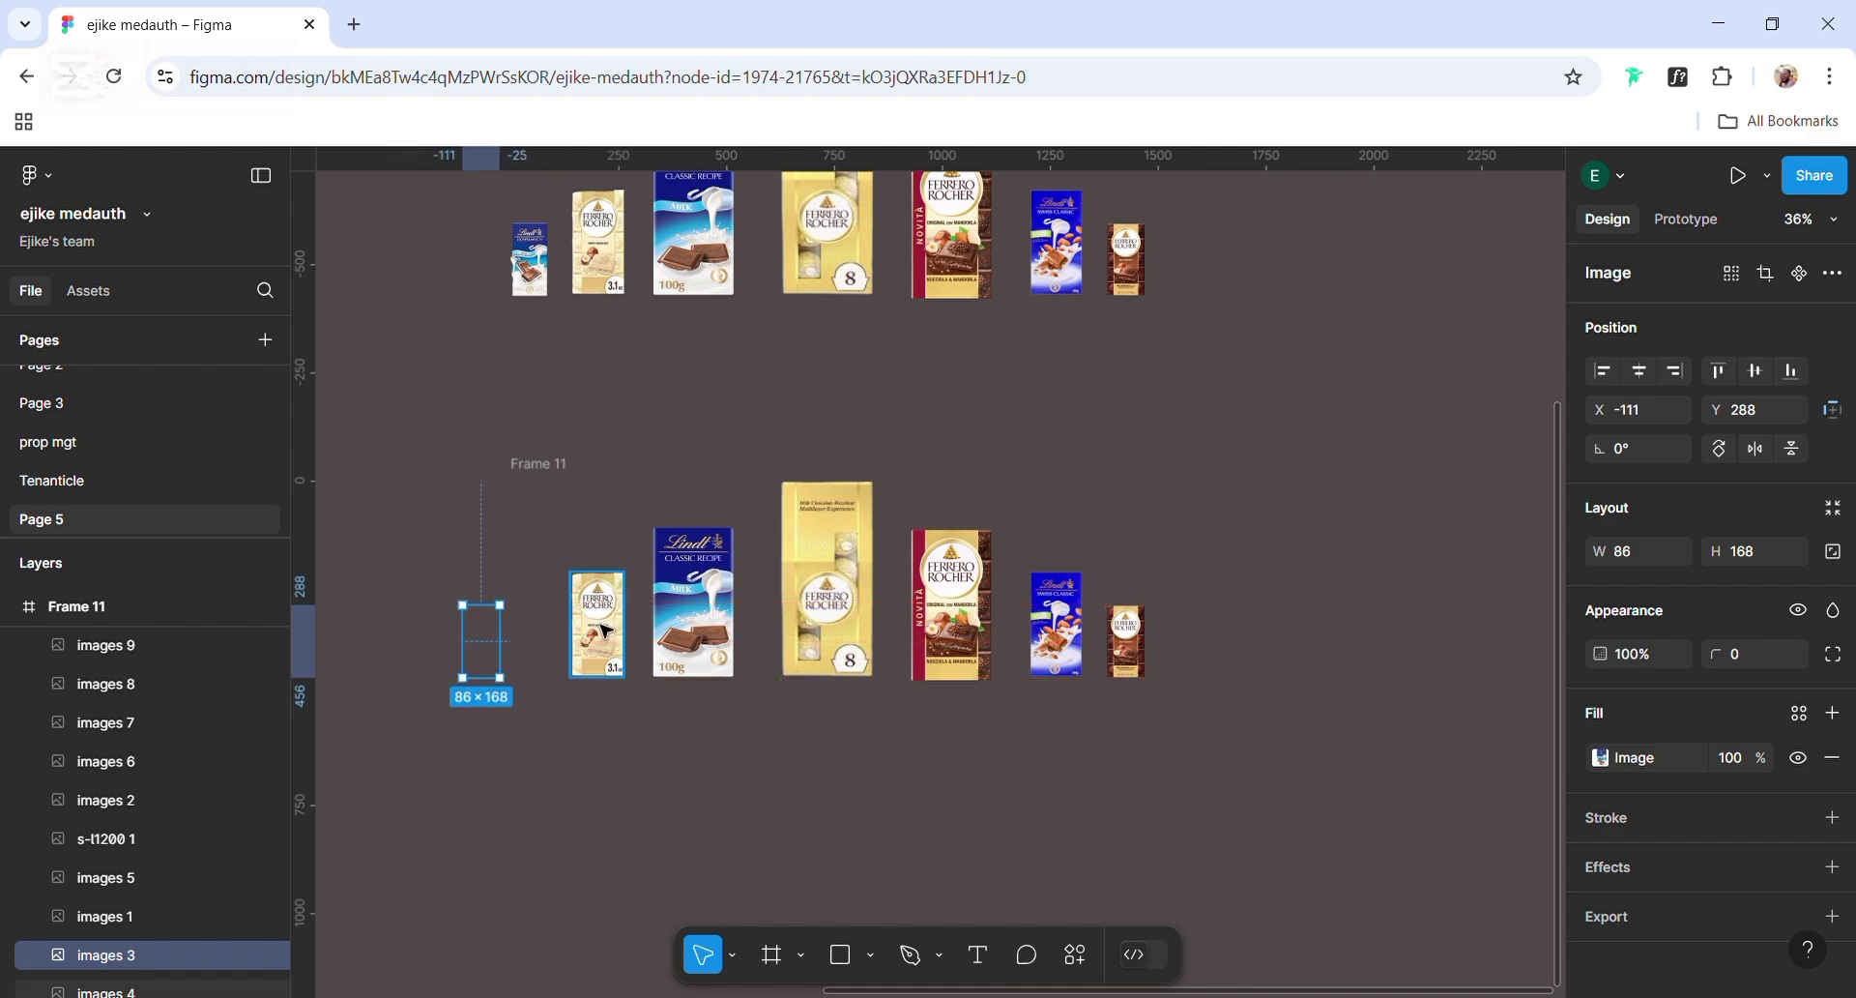
# Move the white Ferrero bar to X 0 and the Lindt bar to X 138, Y 211.
pyautogui.click(604, 630)
pyautogui.click(1637, 404)
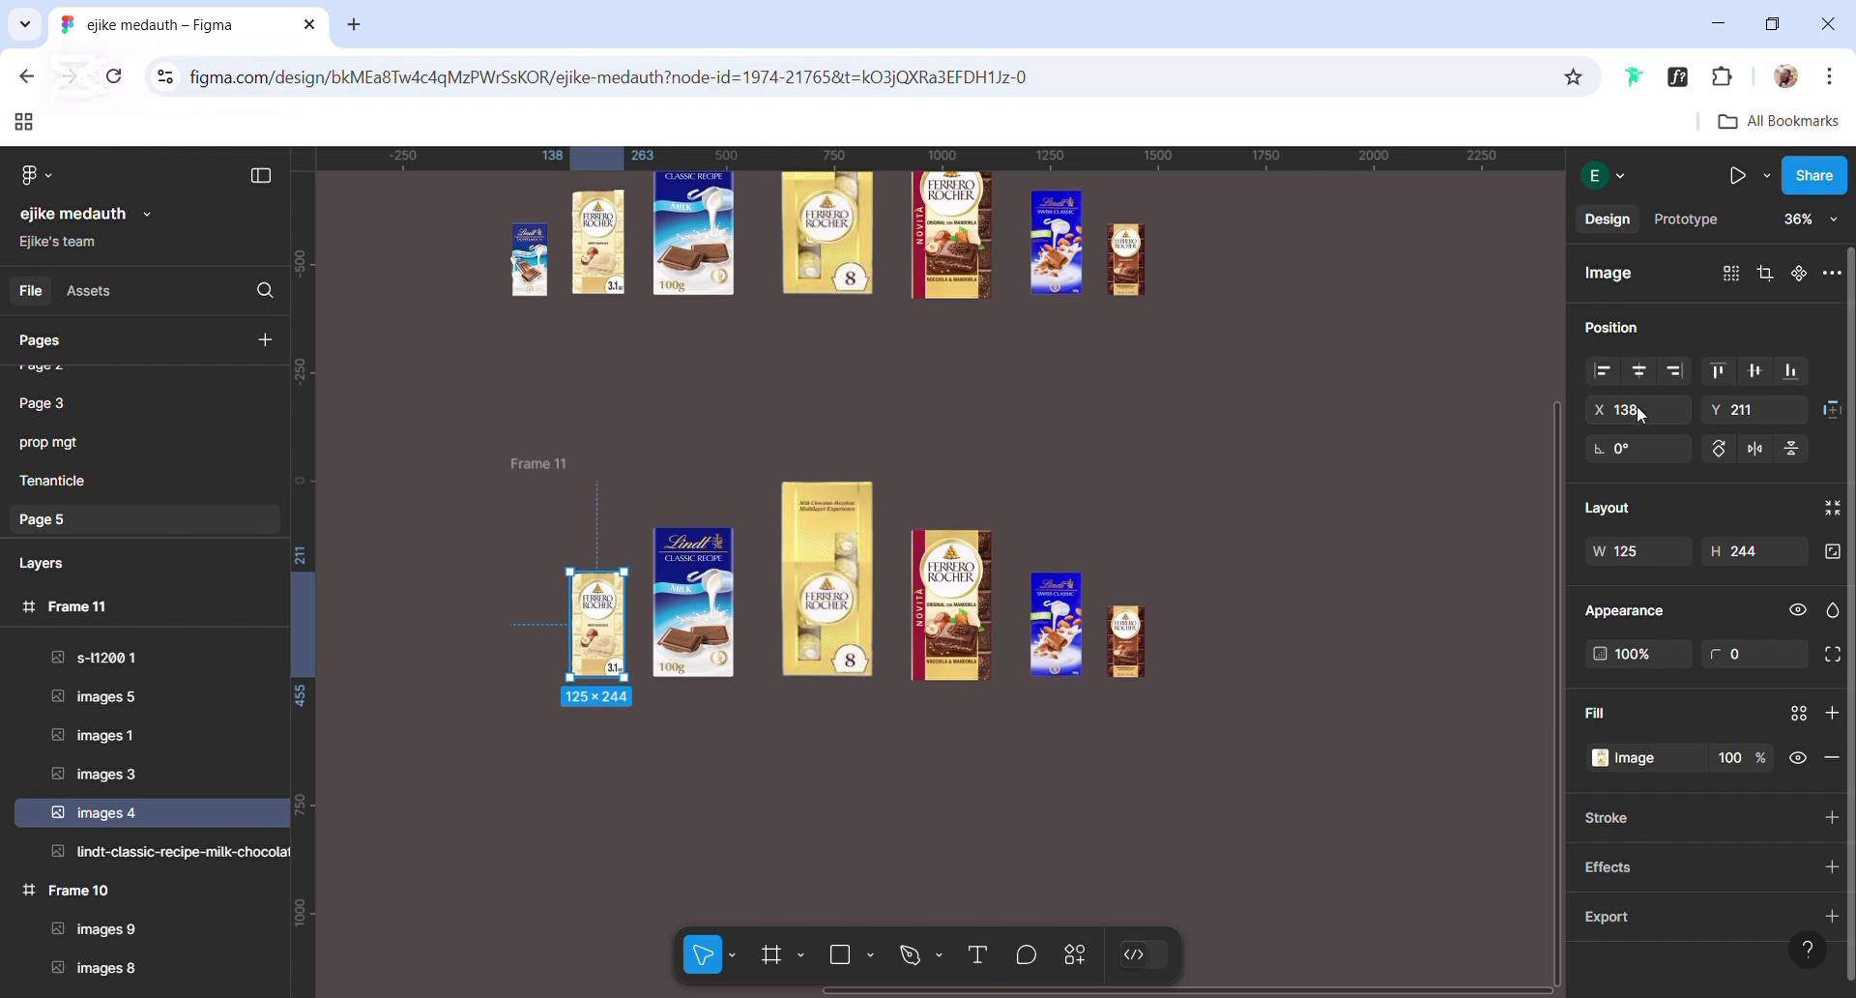
pyautogui.write('0')
pyautogui.click(1760, 410)
pyautogui.press('Return')
pyautogui.write('288')
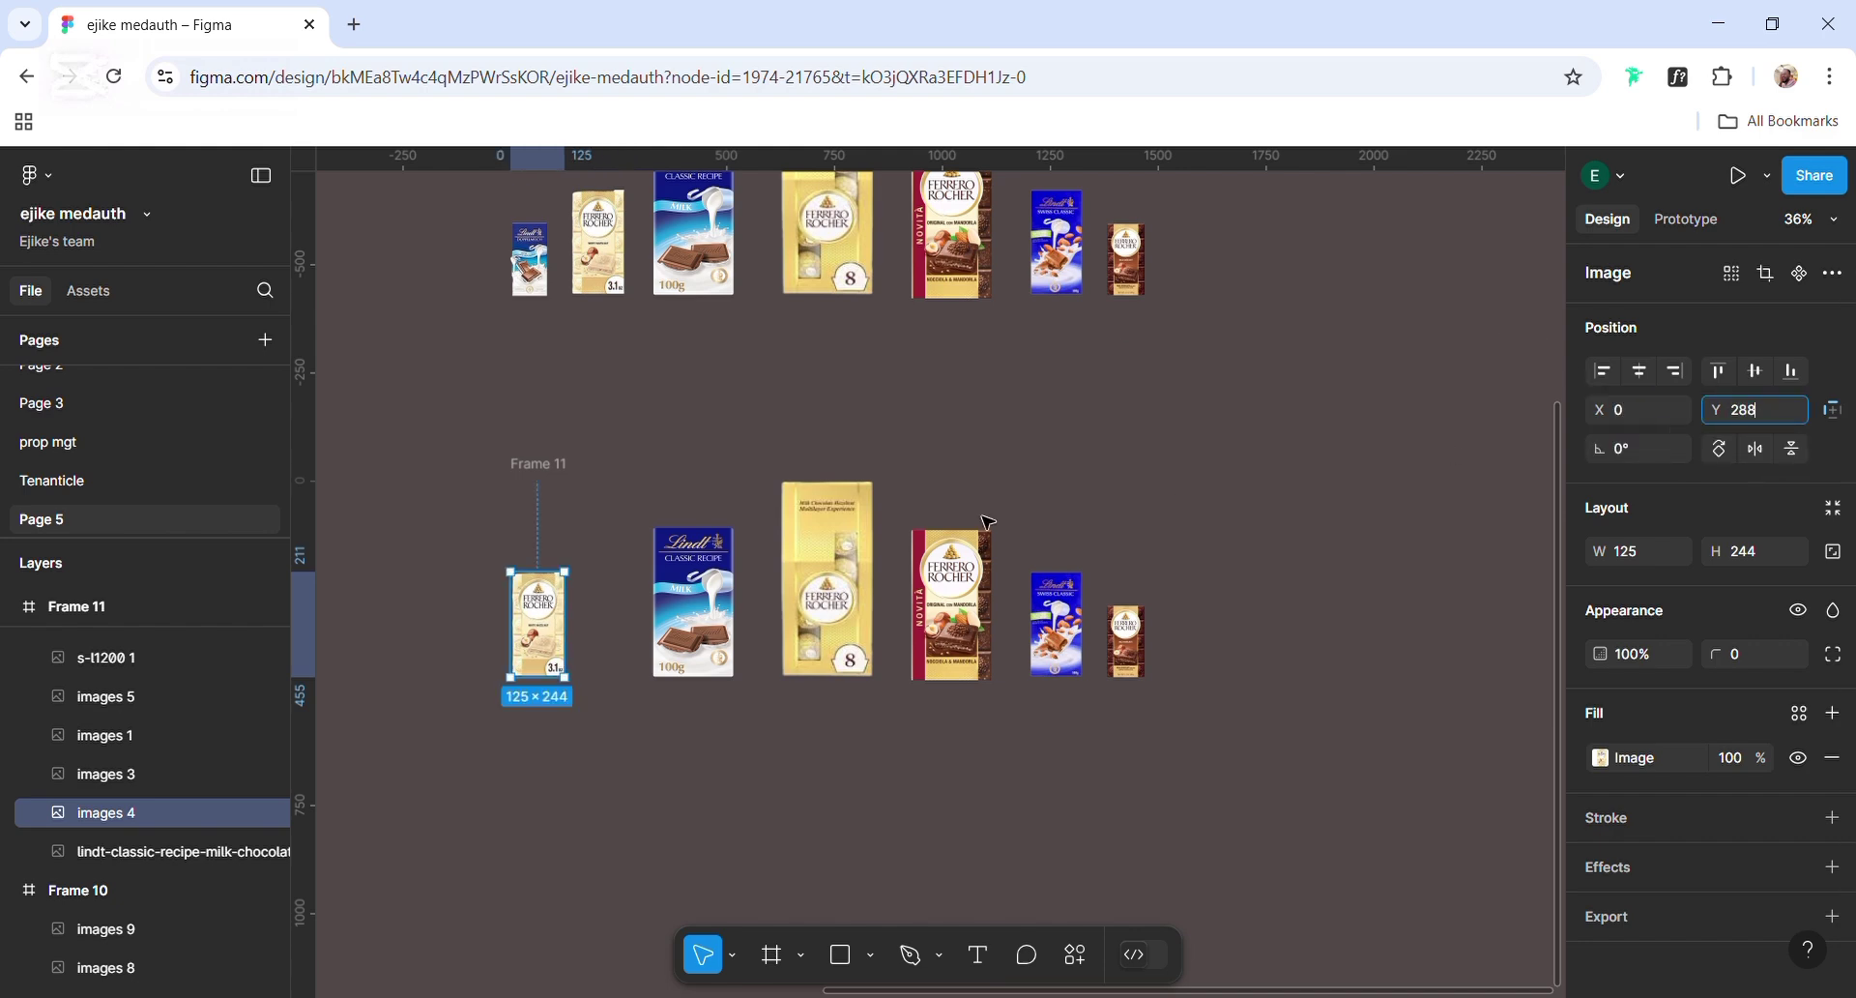
pyautogui.click(698, 601)
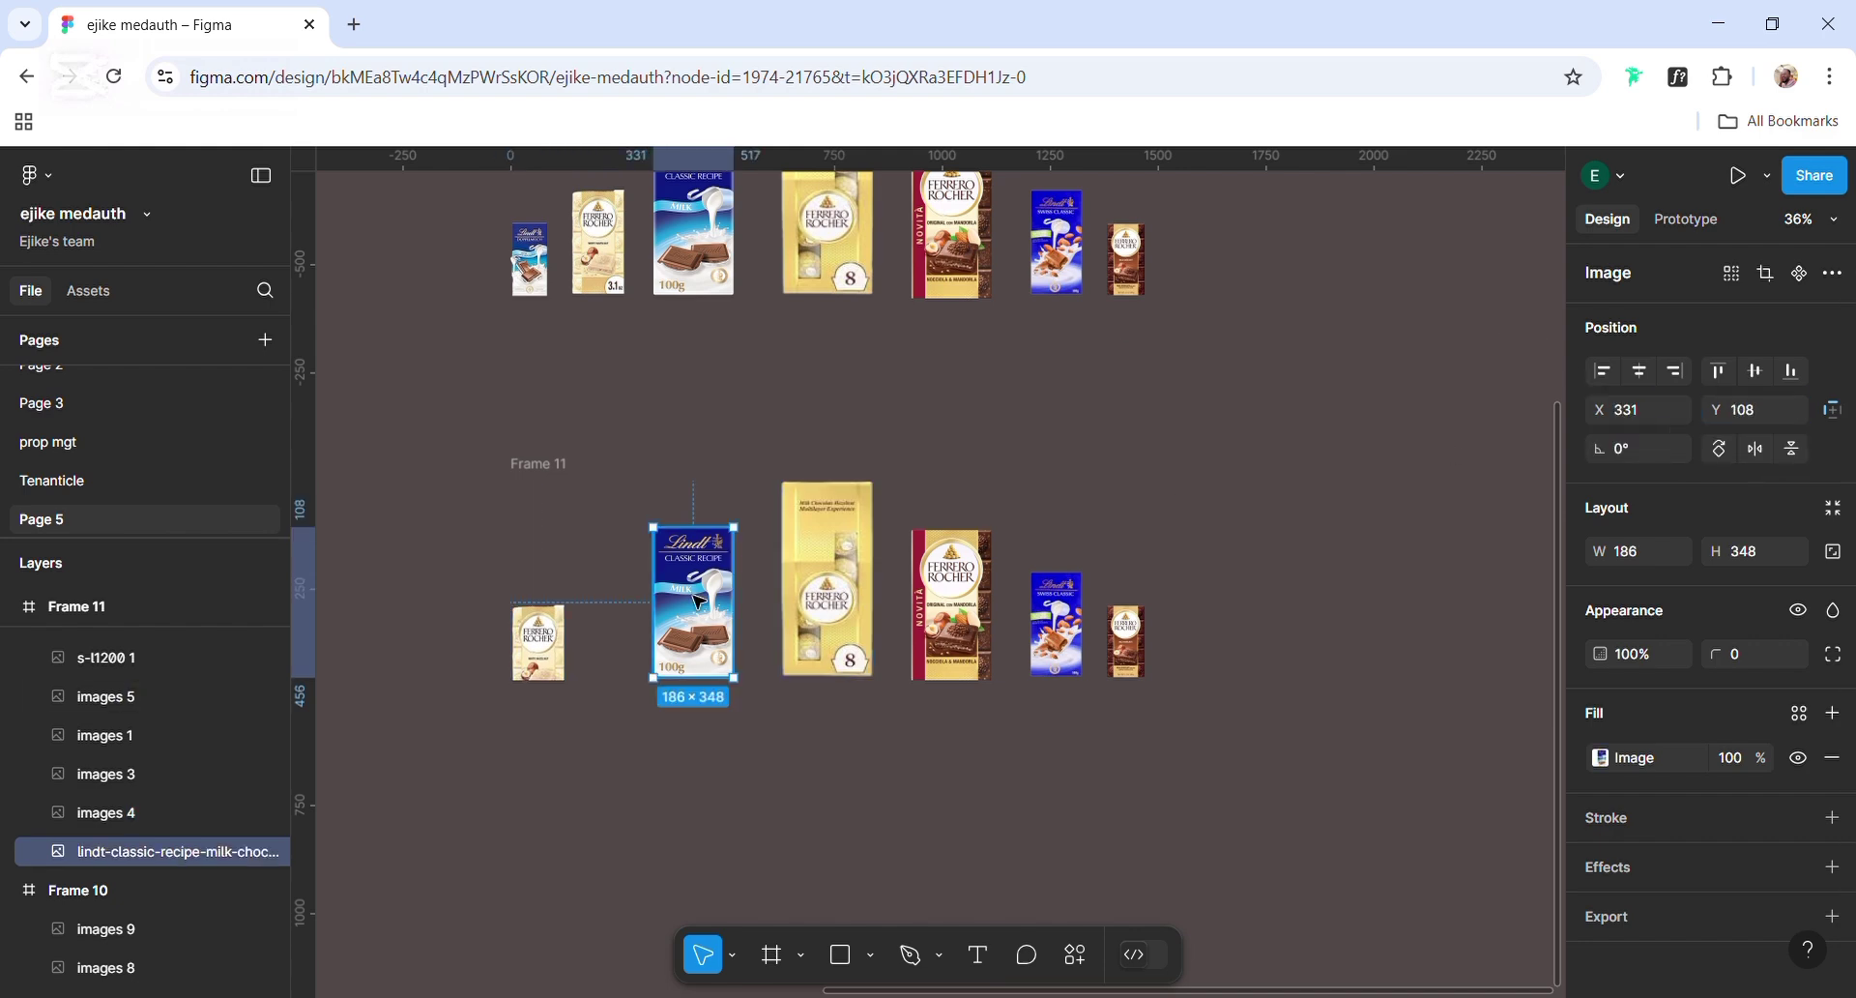
pyautogui.click(1643, 410)
pyautogui.write('138')
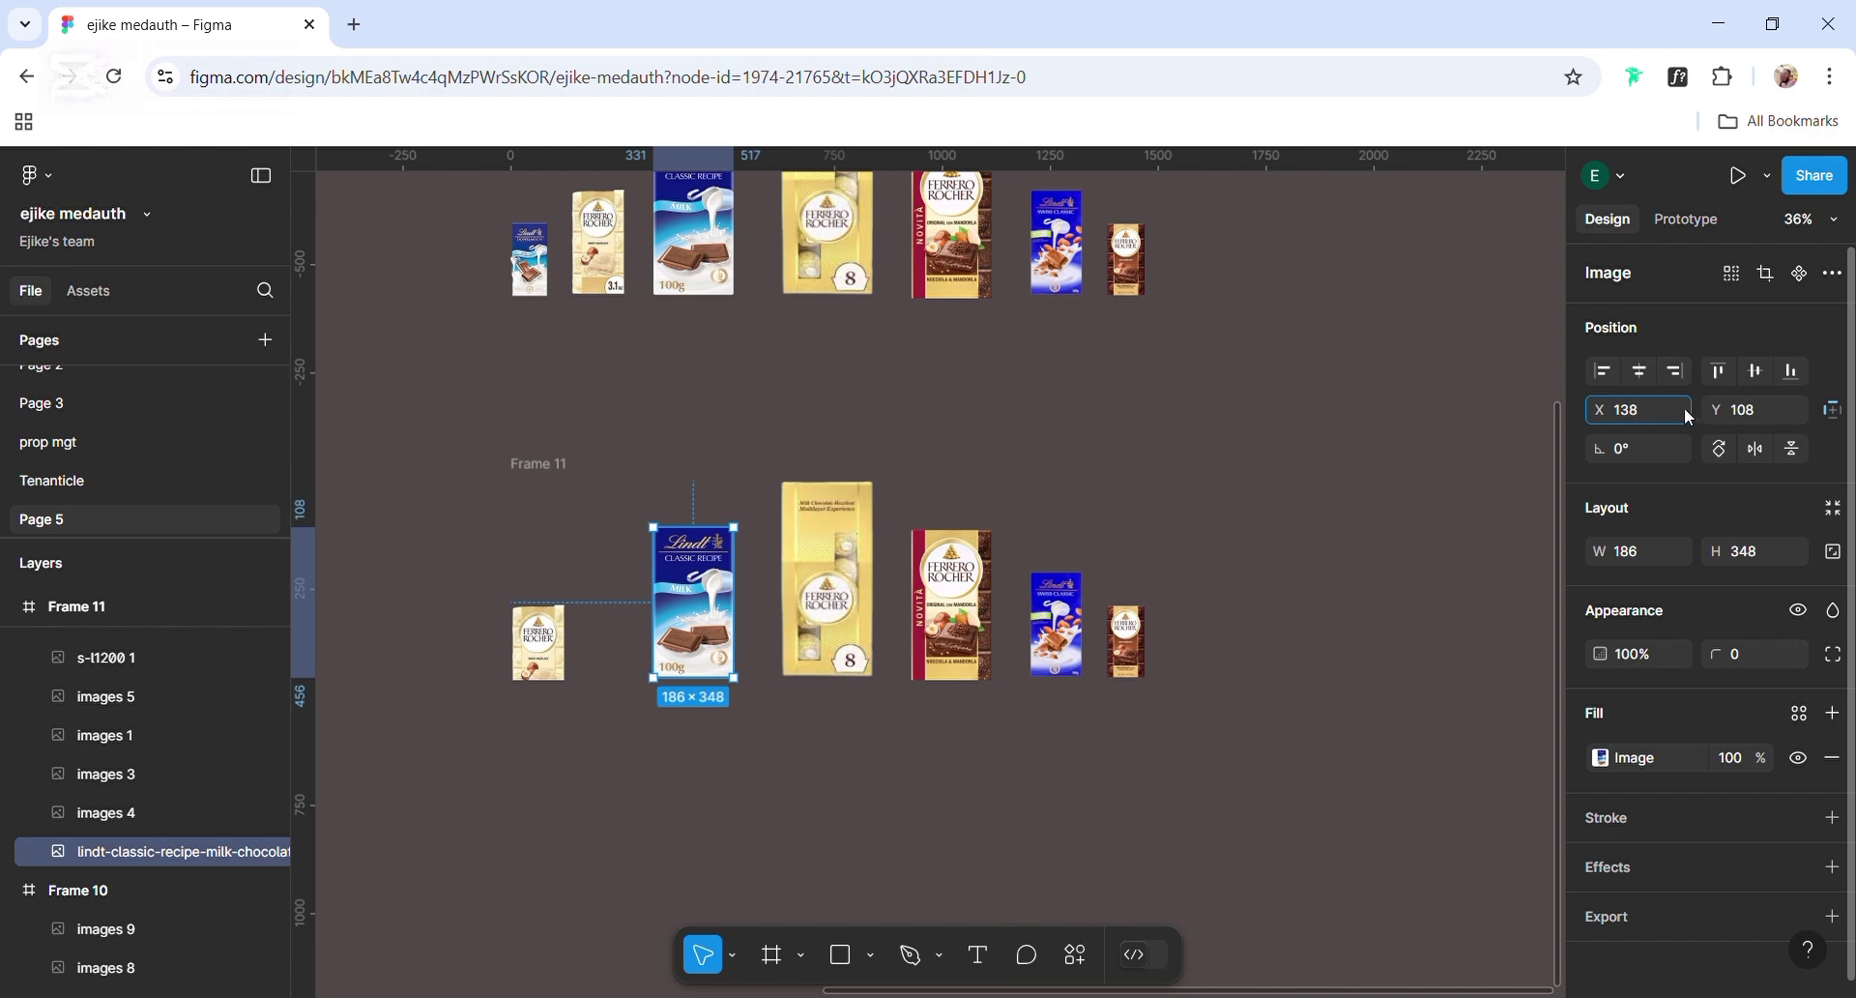
pyautogui.click(1750, 410)
pyautogui.write('211')
# Move the gold Ferrero box to X 331 and the red Ferrero bar to X 623.
pyautogui.click(814, 552)
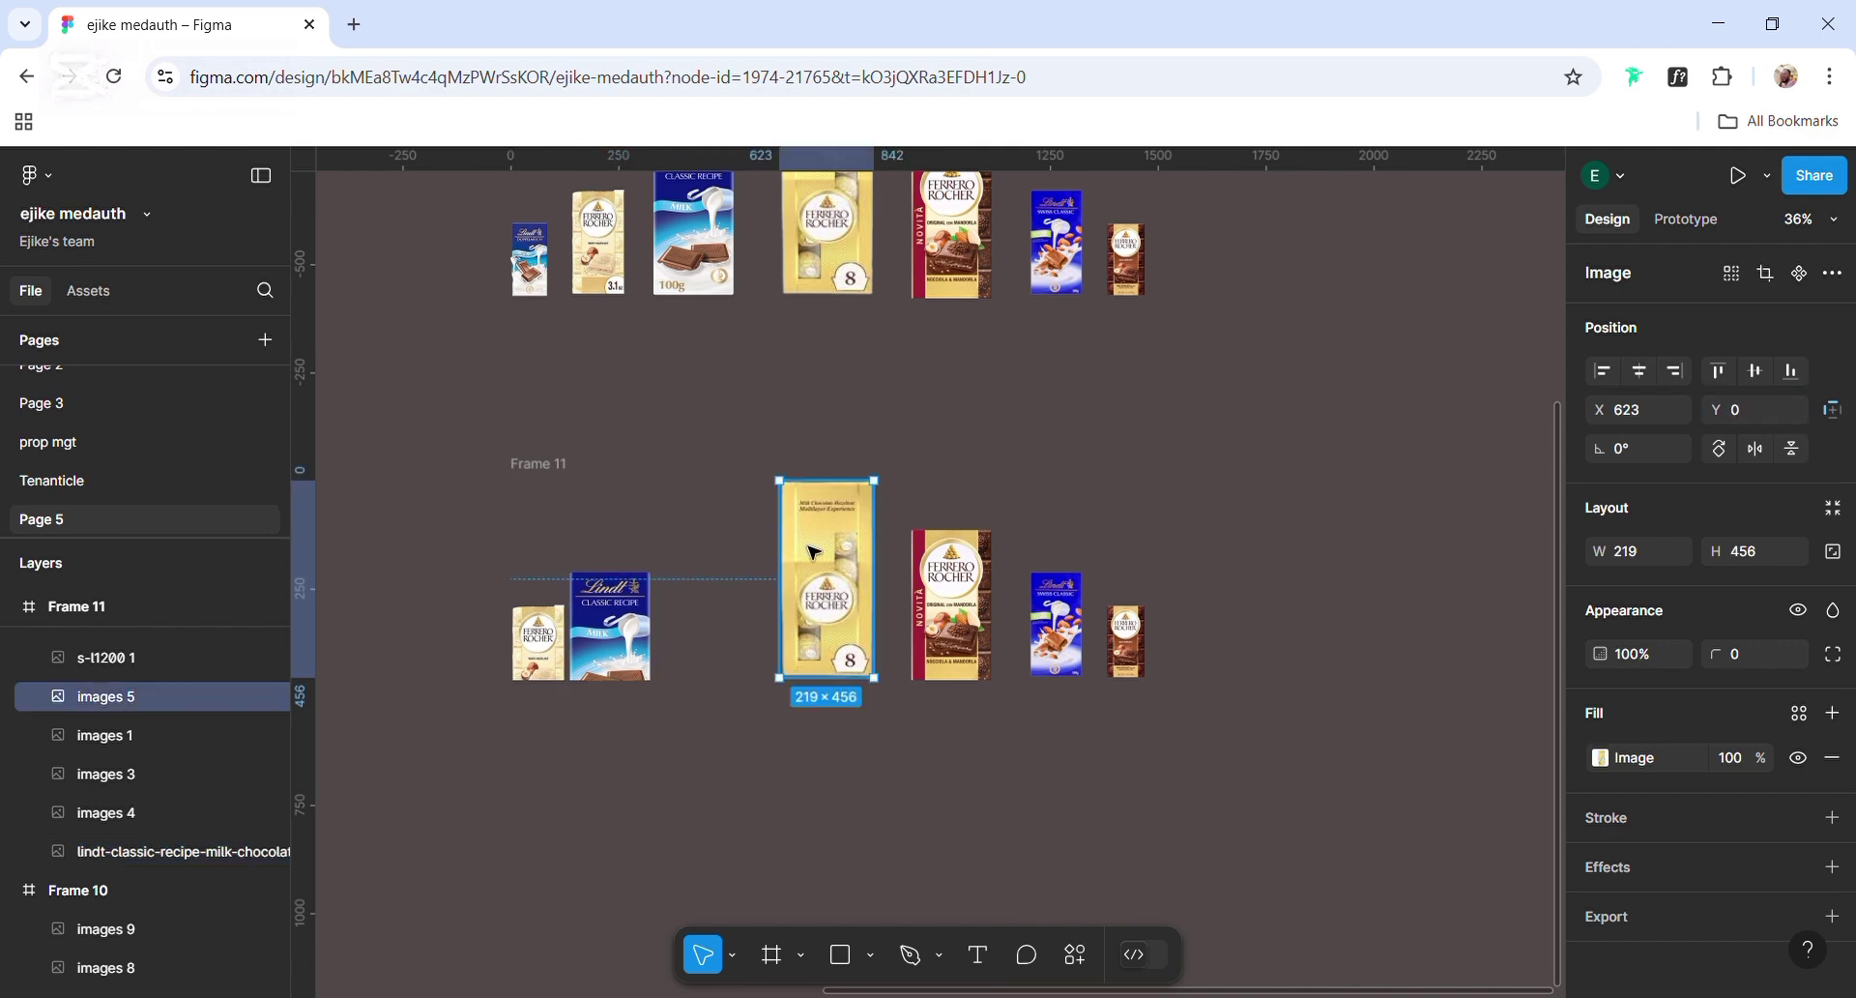
pyautogui.click(1637, 410)
pyautogui.write('331')
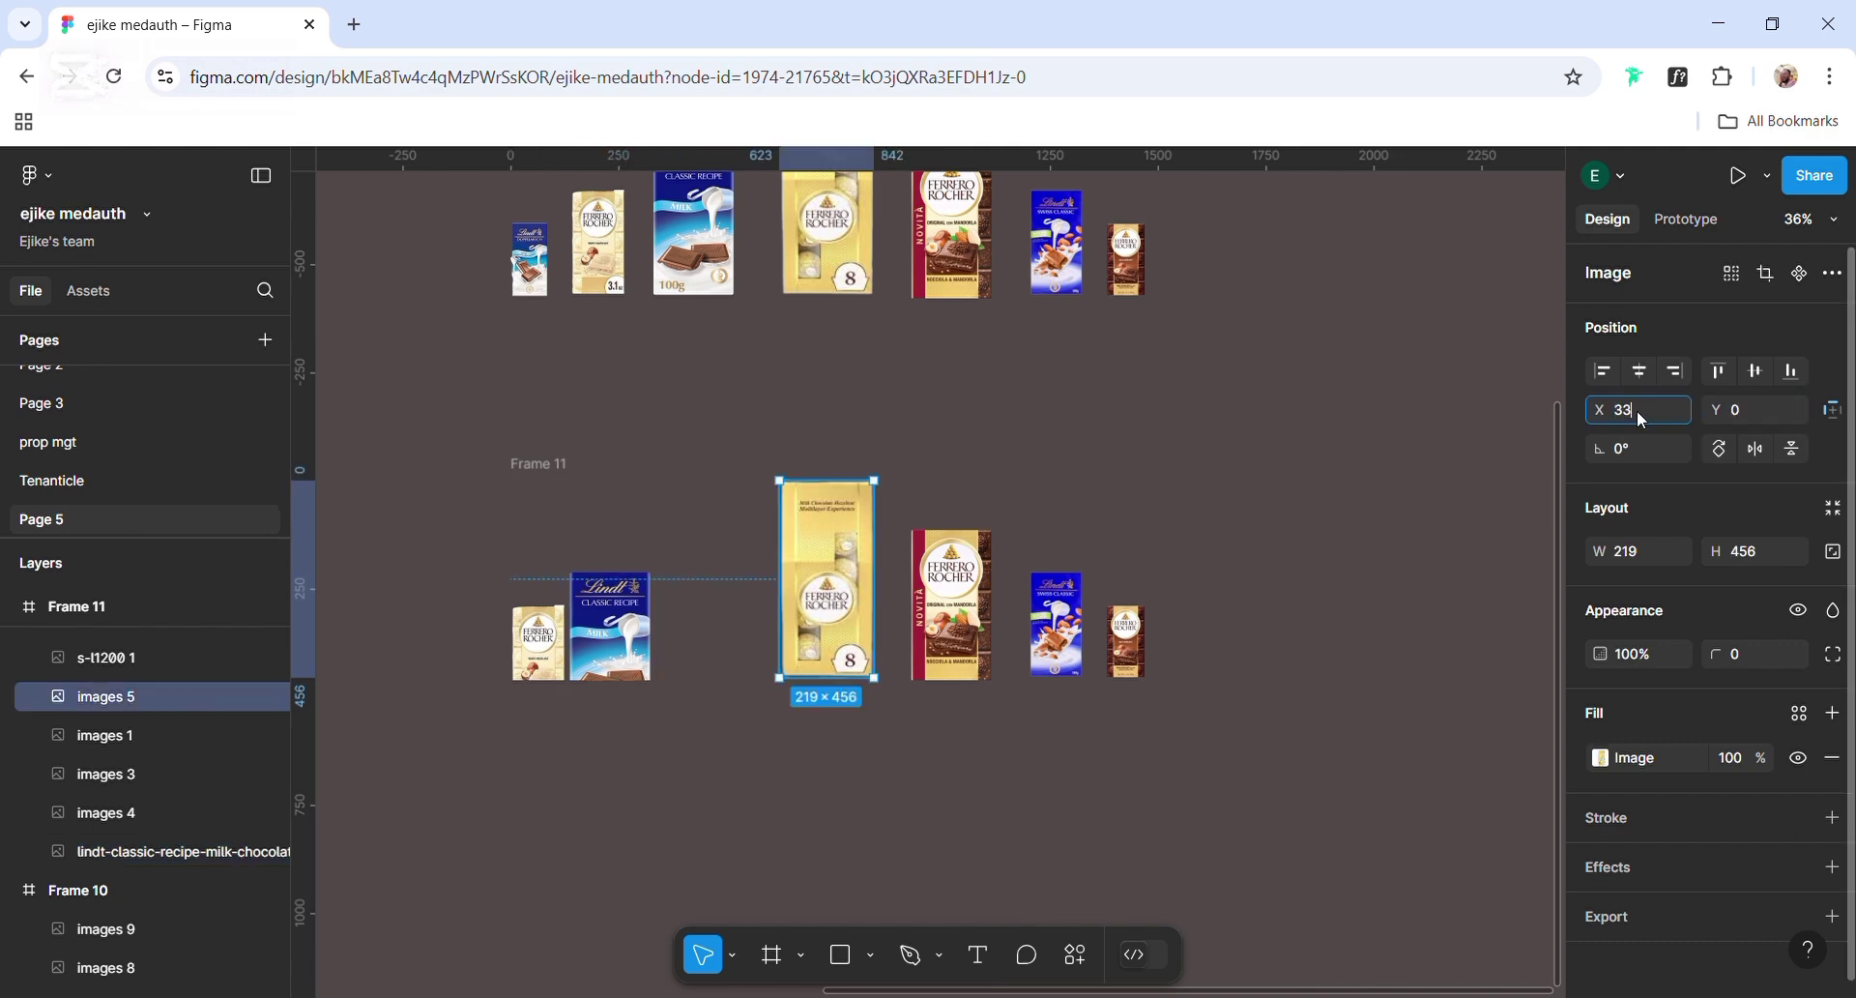
pyautogui.click(1747, 408)
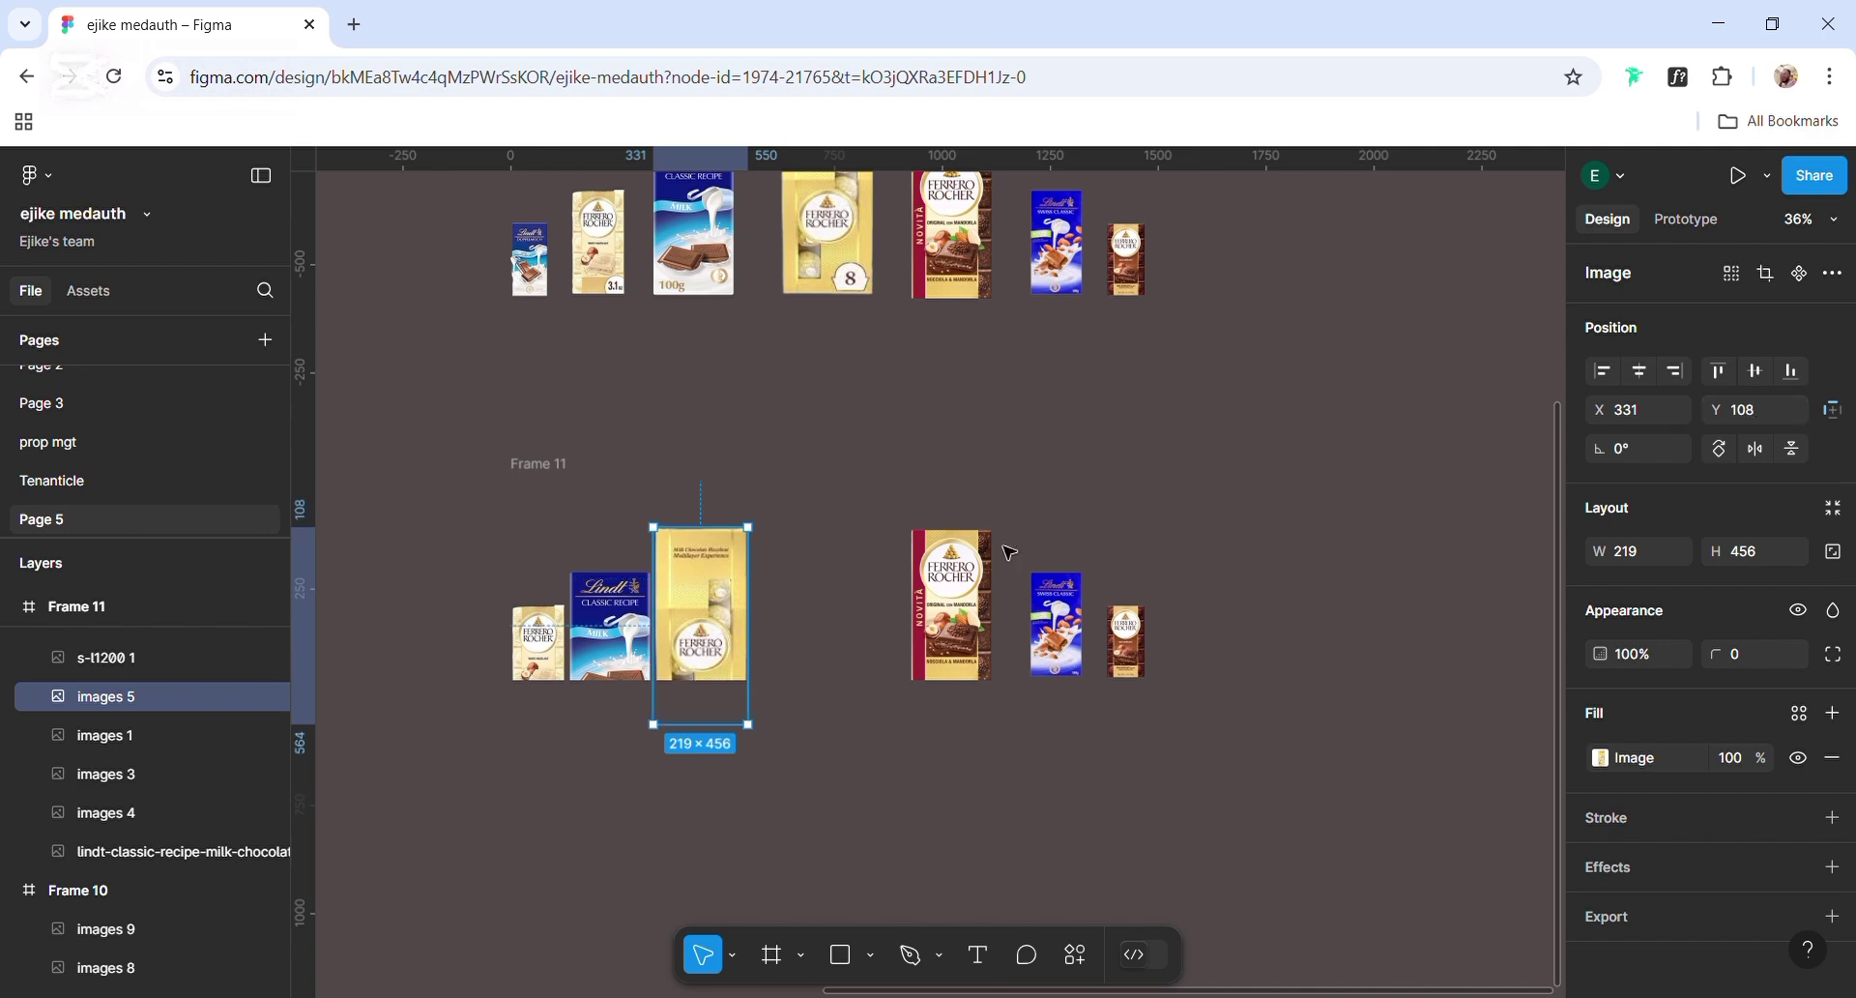
pyautogui.click(979, 603)
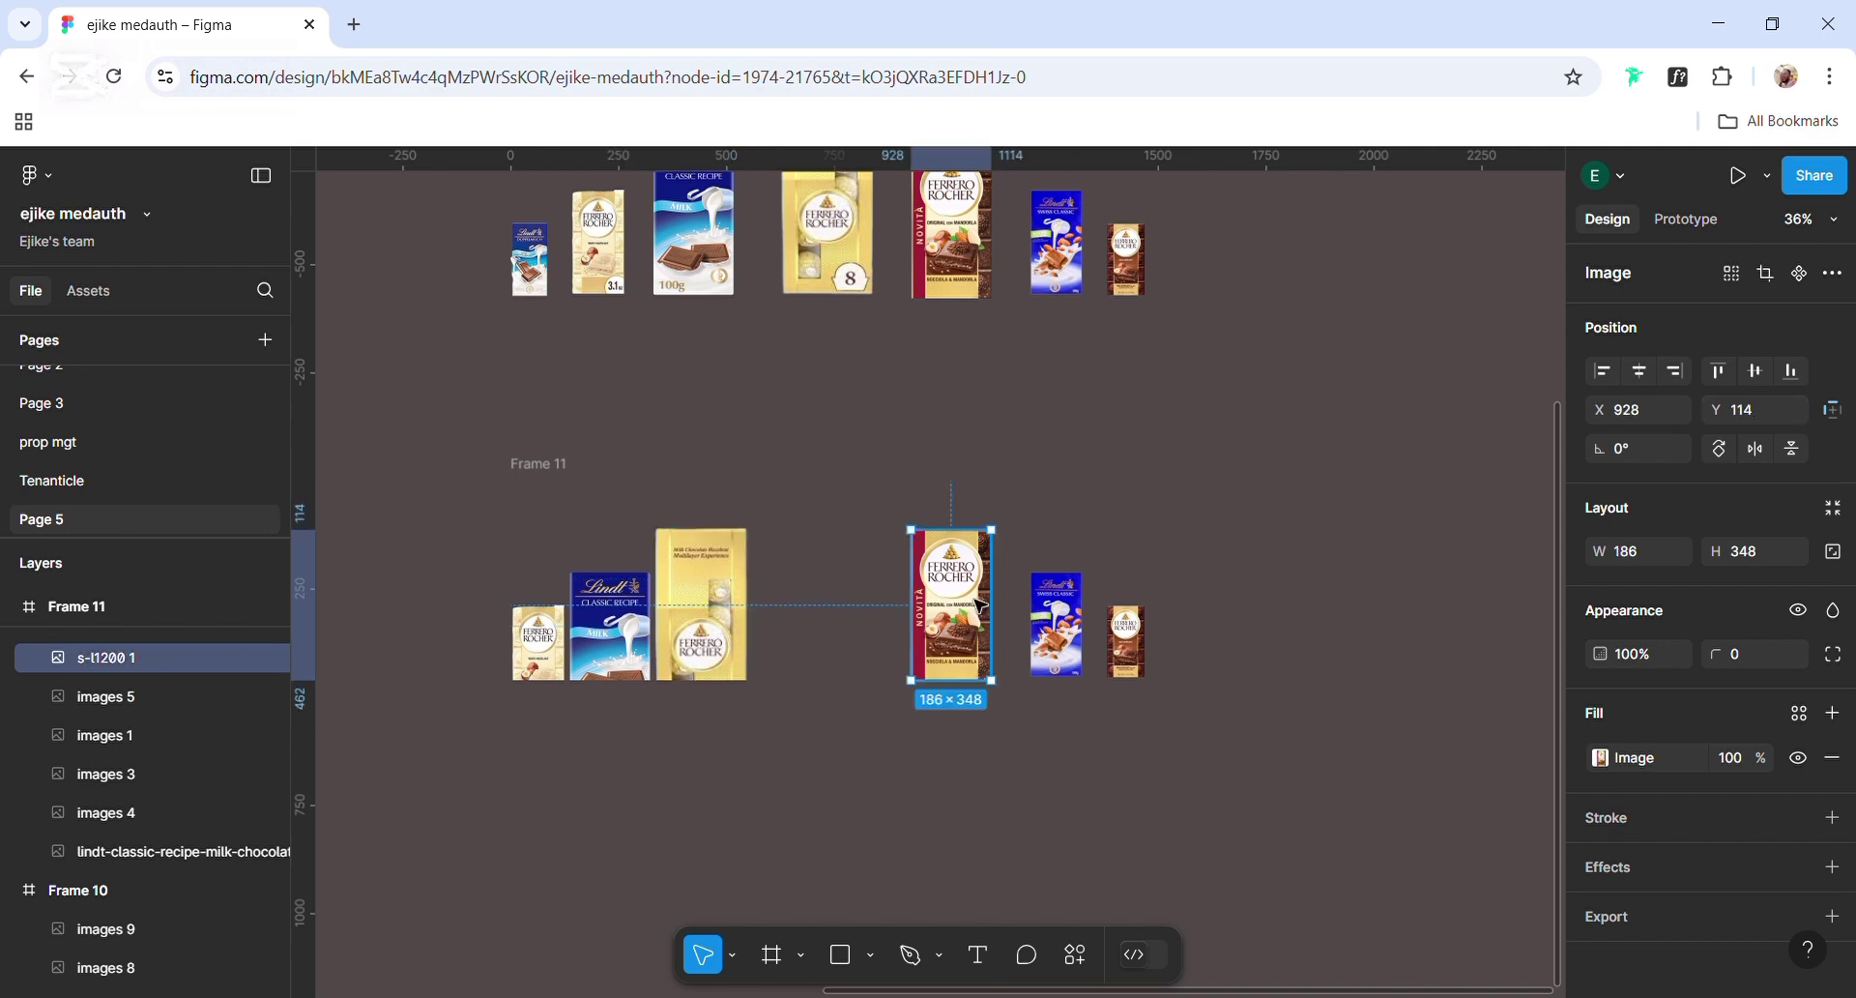
pyautogui.click(1645, 406)
pyautogui.write('623')
pyautogui.click(1751, 410)
pyautogui.write('0')
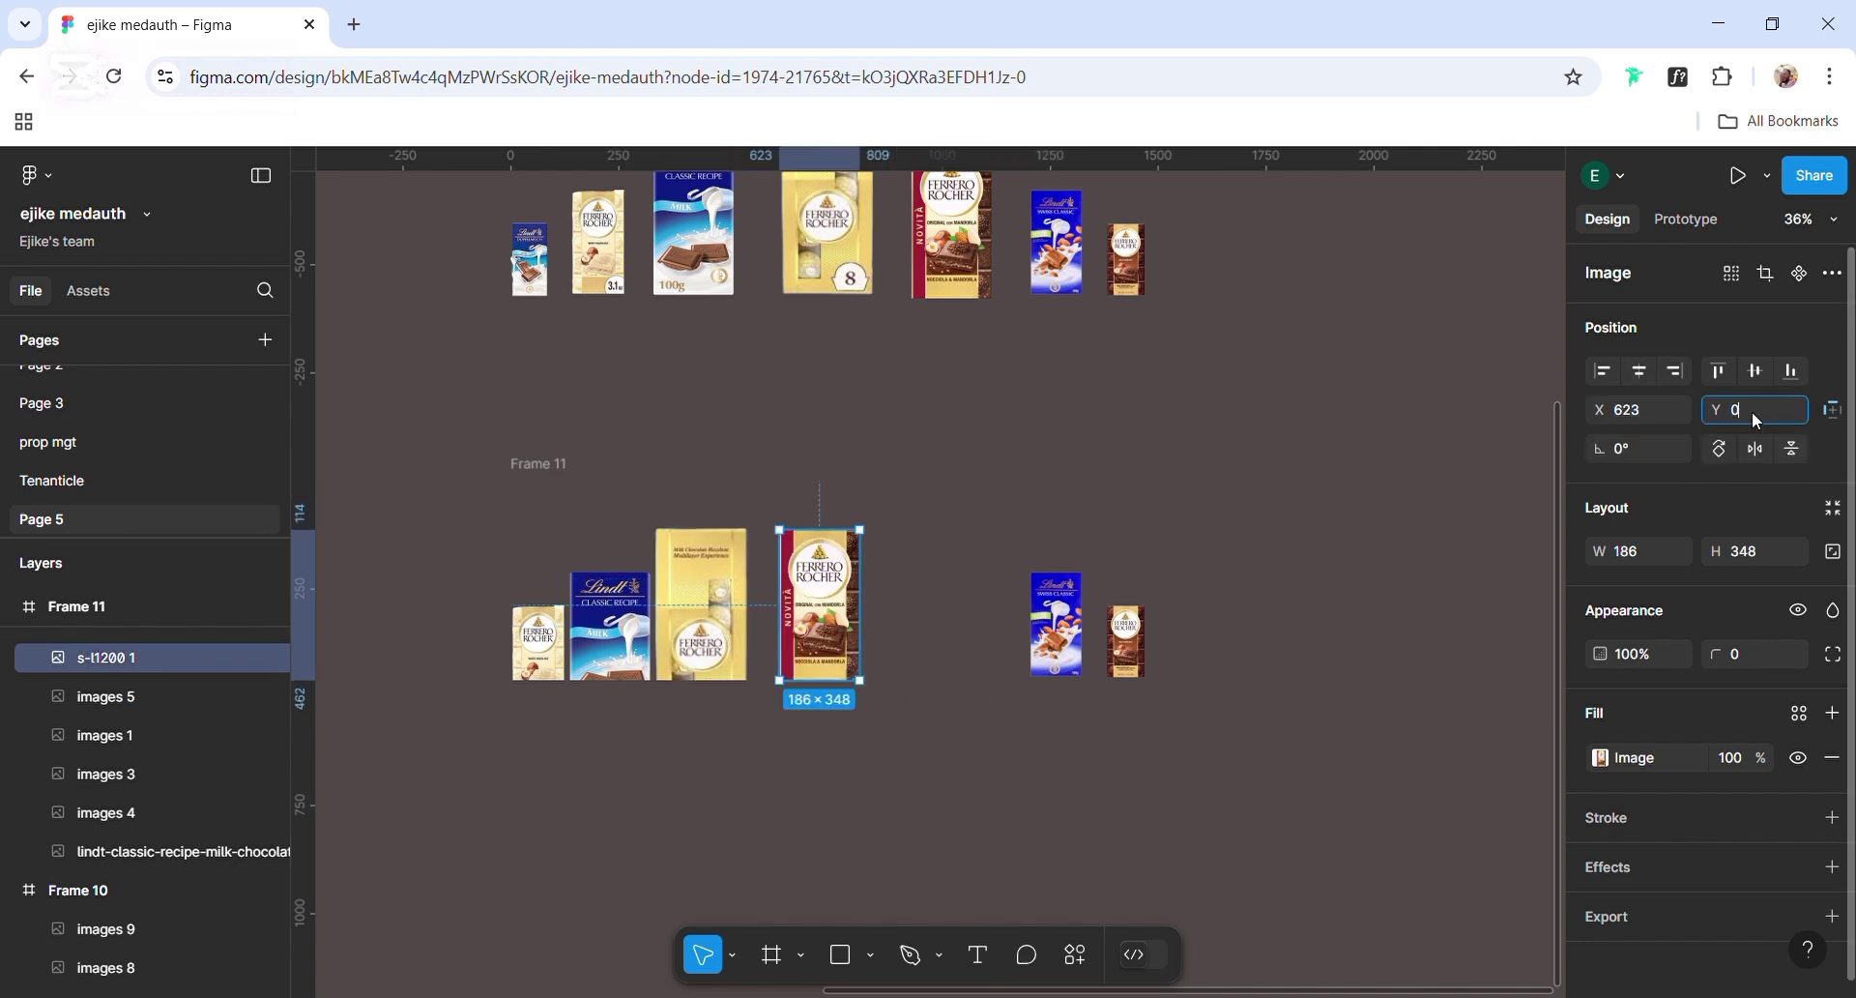
# Place the blue bar at X 928, Y 8 and the small Ferrero bar at X 1200, Y 211.
pyautogui.click(1056, 628)
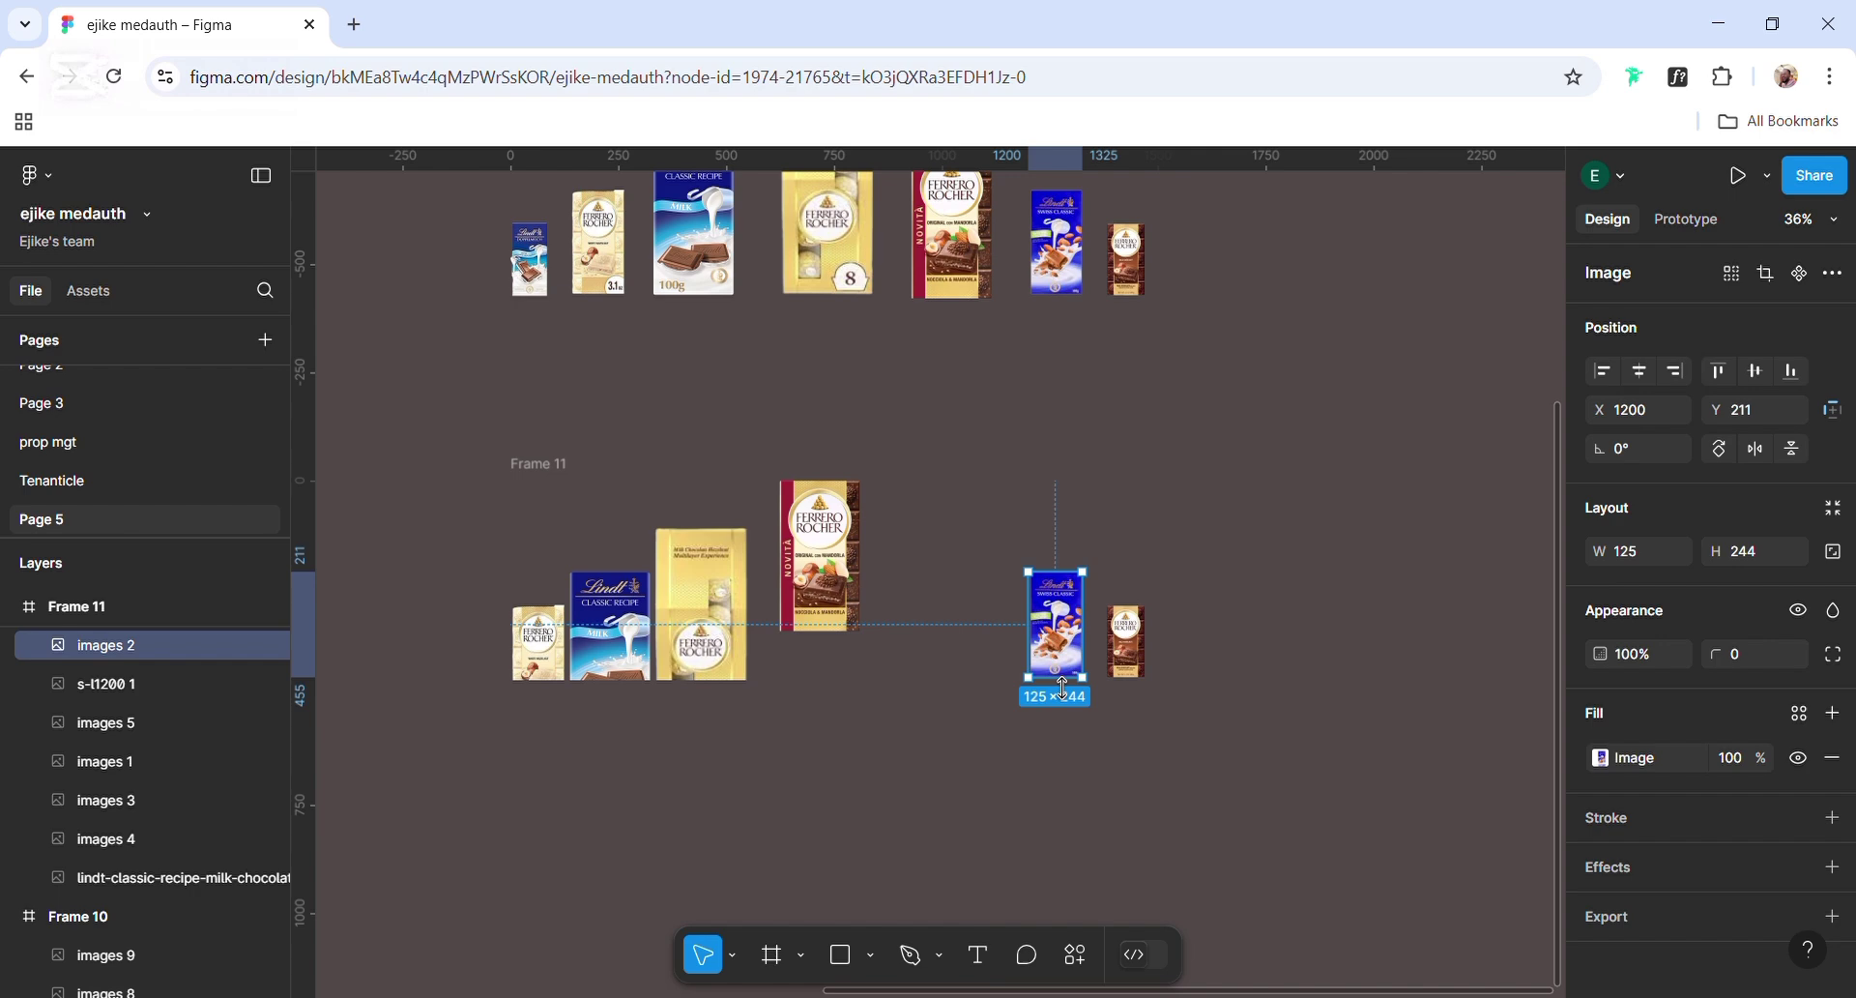
pyautogui.click(1659, 410)
pyautogui.write('928')
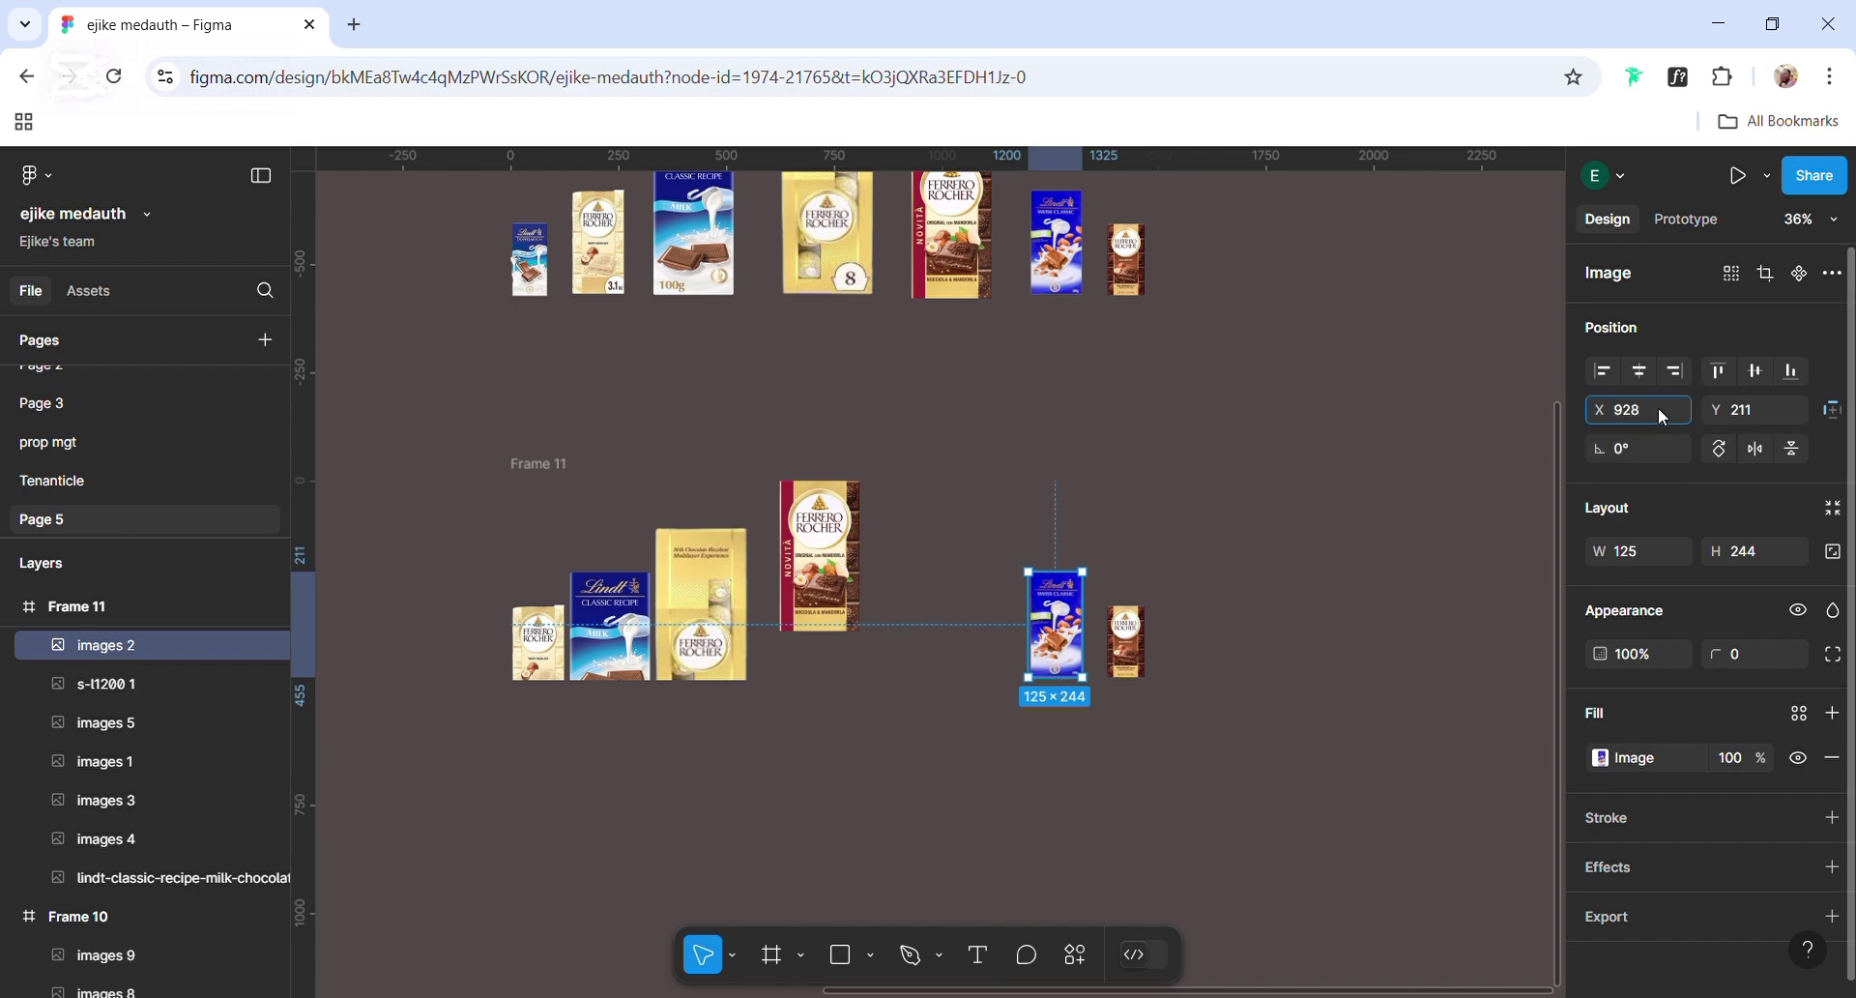
pyautogui.click(1760, 412)
pyautogui.write('8')
pyautogui.write('114')
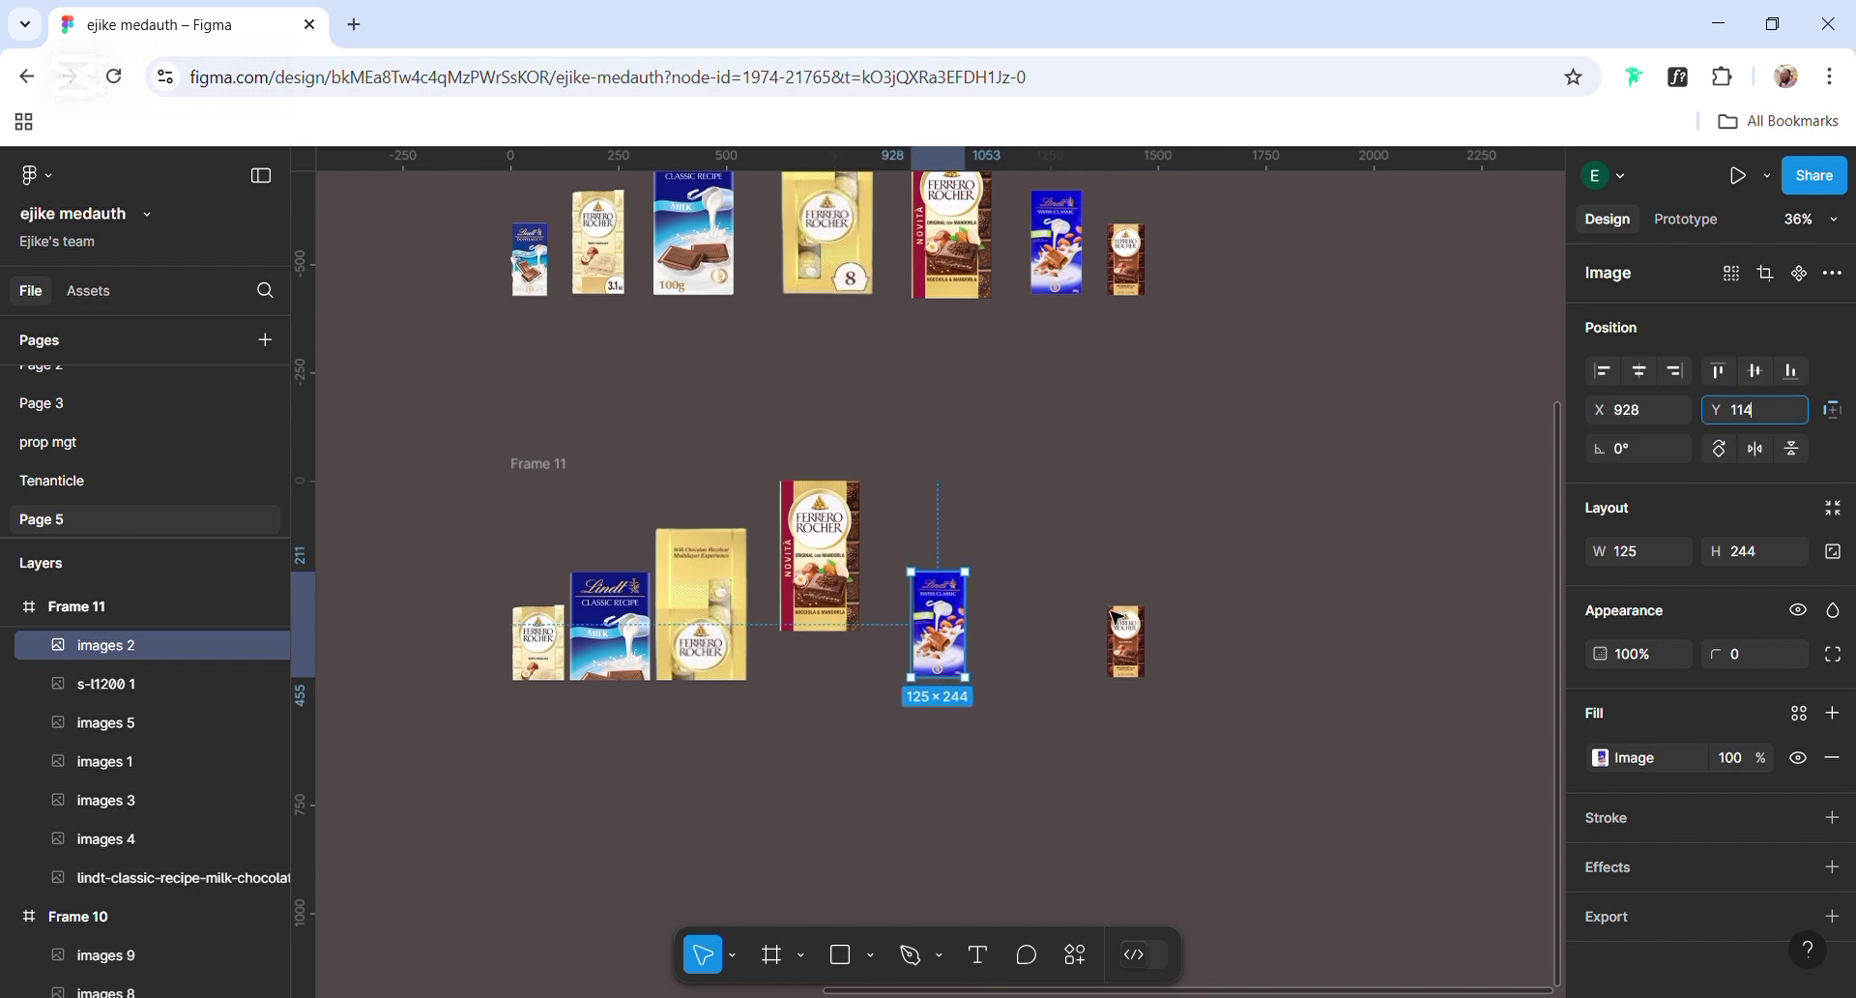
pyautogui.click(1126, 638)
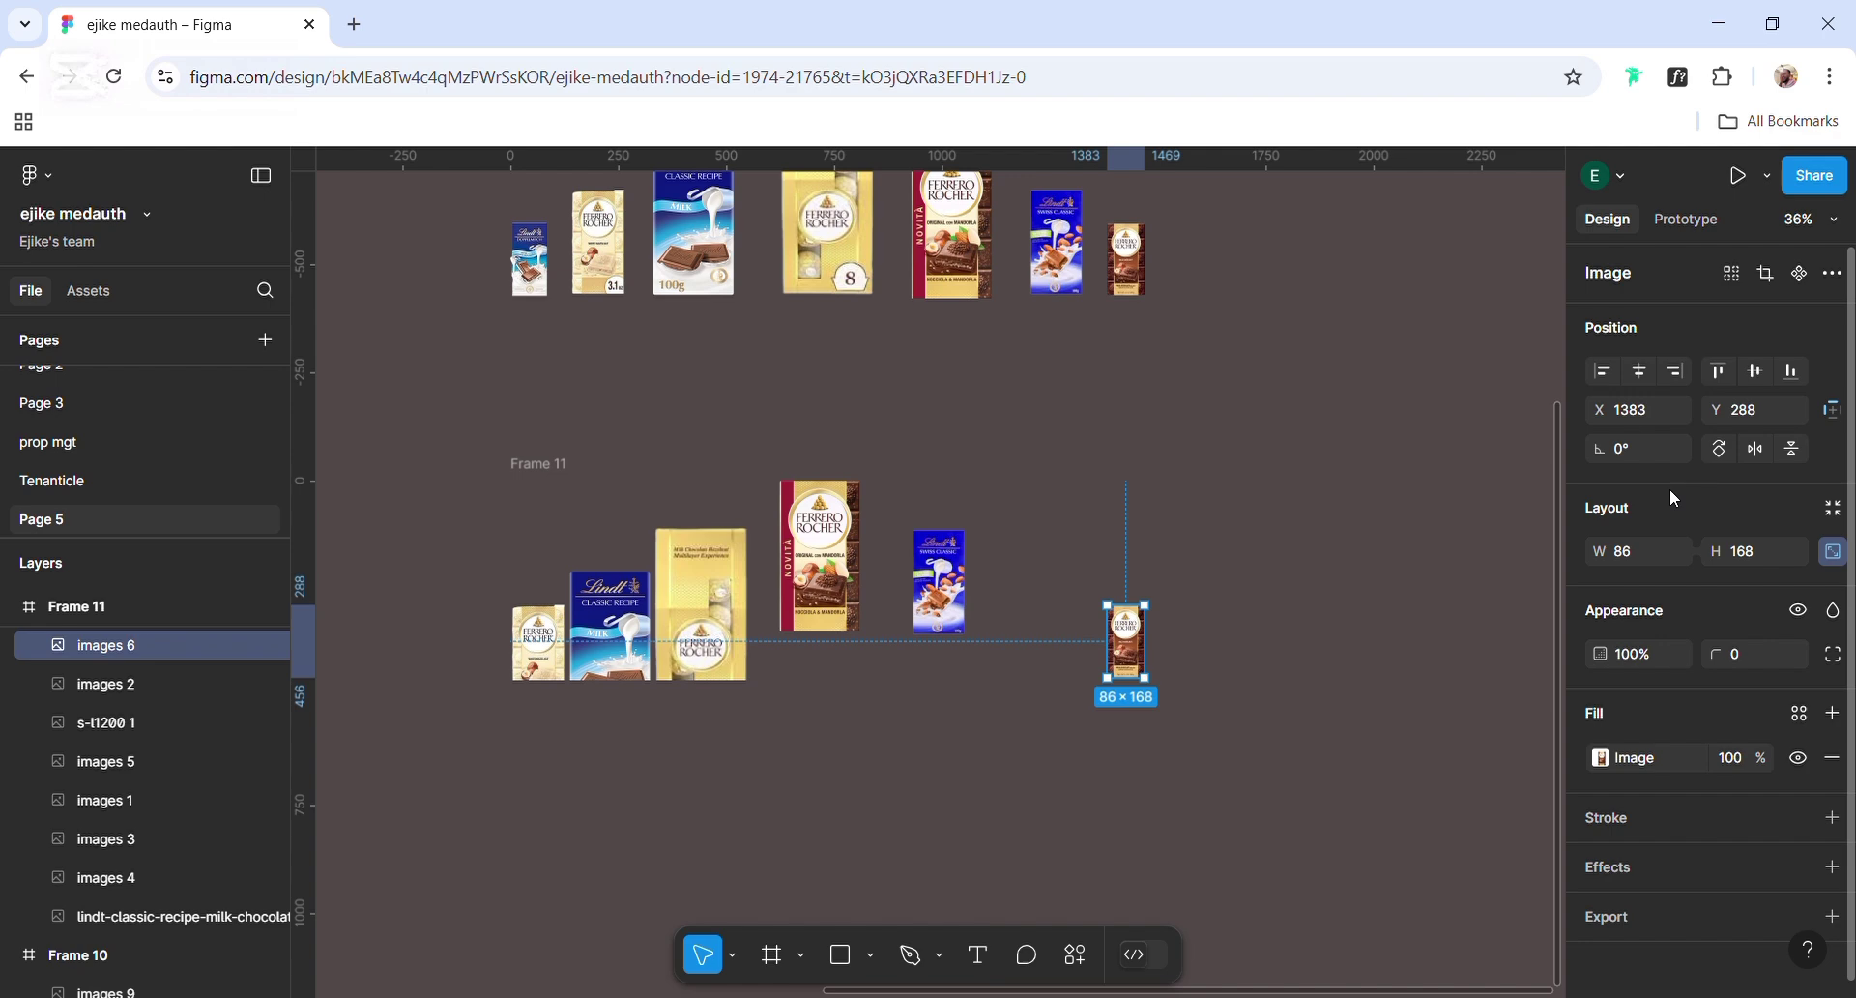
pyautogui.click(1657, 412)
pyautogui.write('1200')
pyautogui.click(1758, 413)
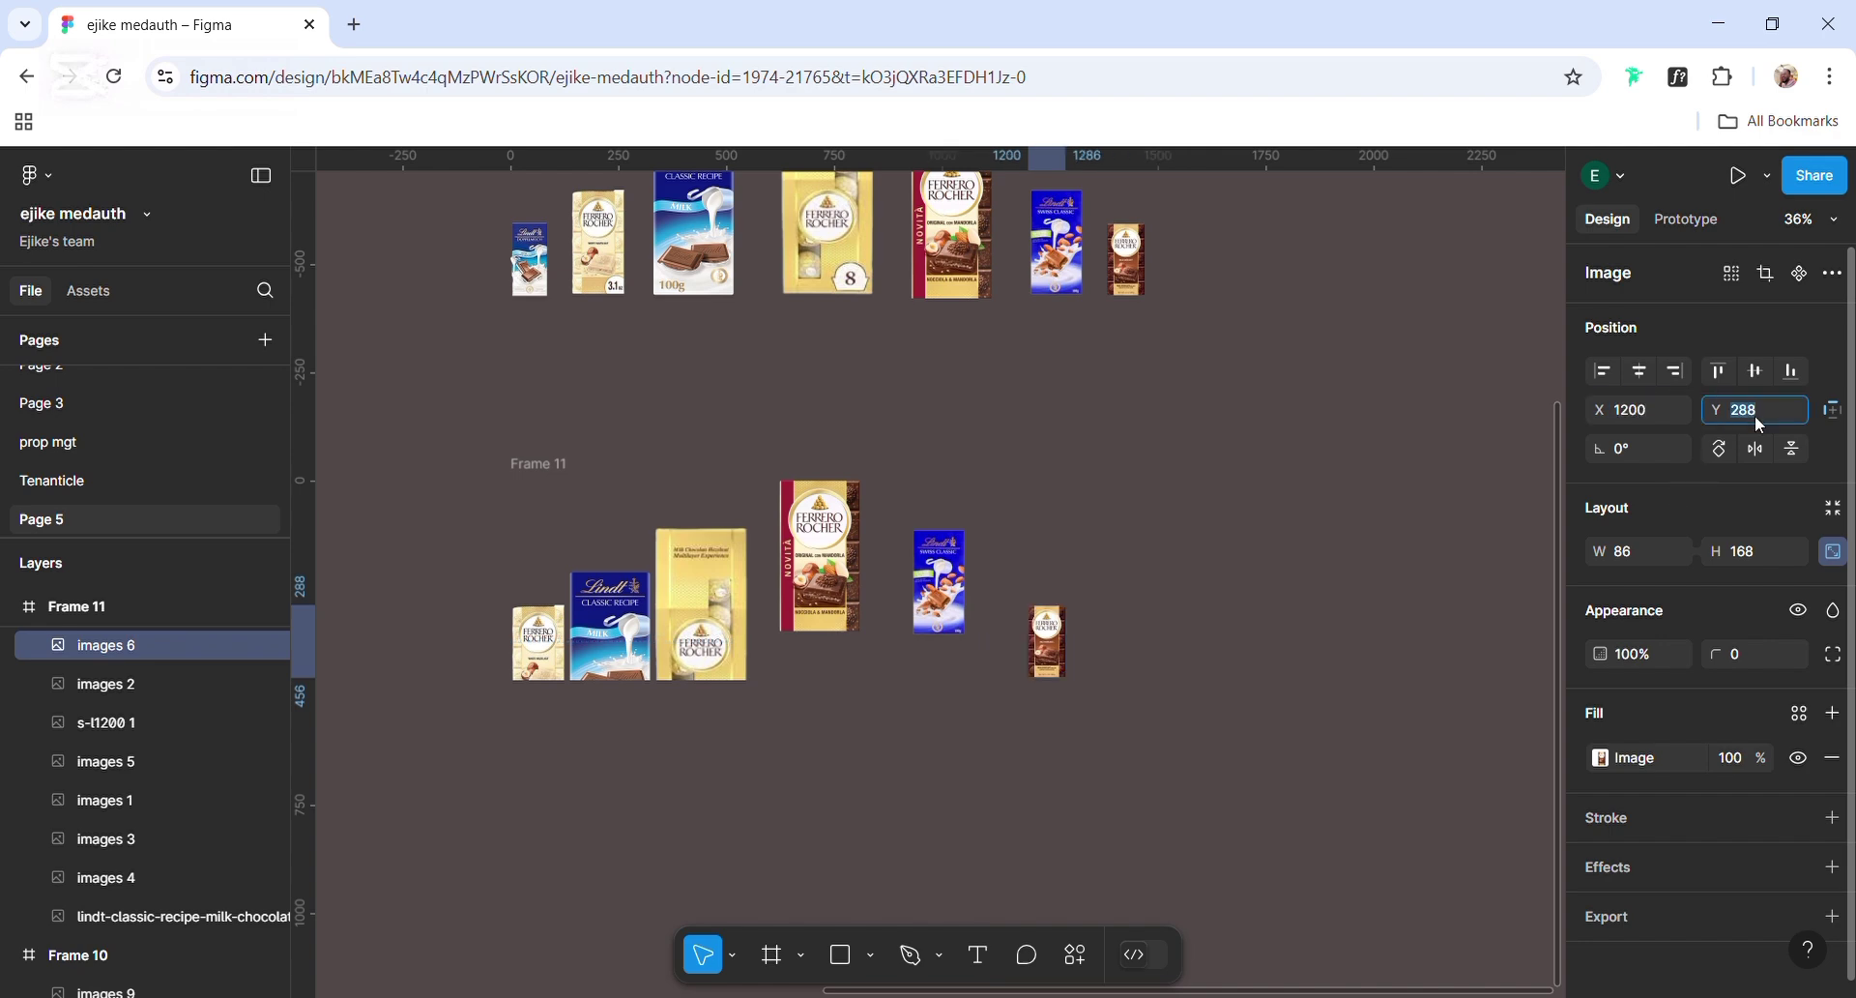
pyautogui.write('211')
pyautogui.press('Return')
pyautogui.moveTo(1237, 682); pyautogui.dragTo(1153, 615)
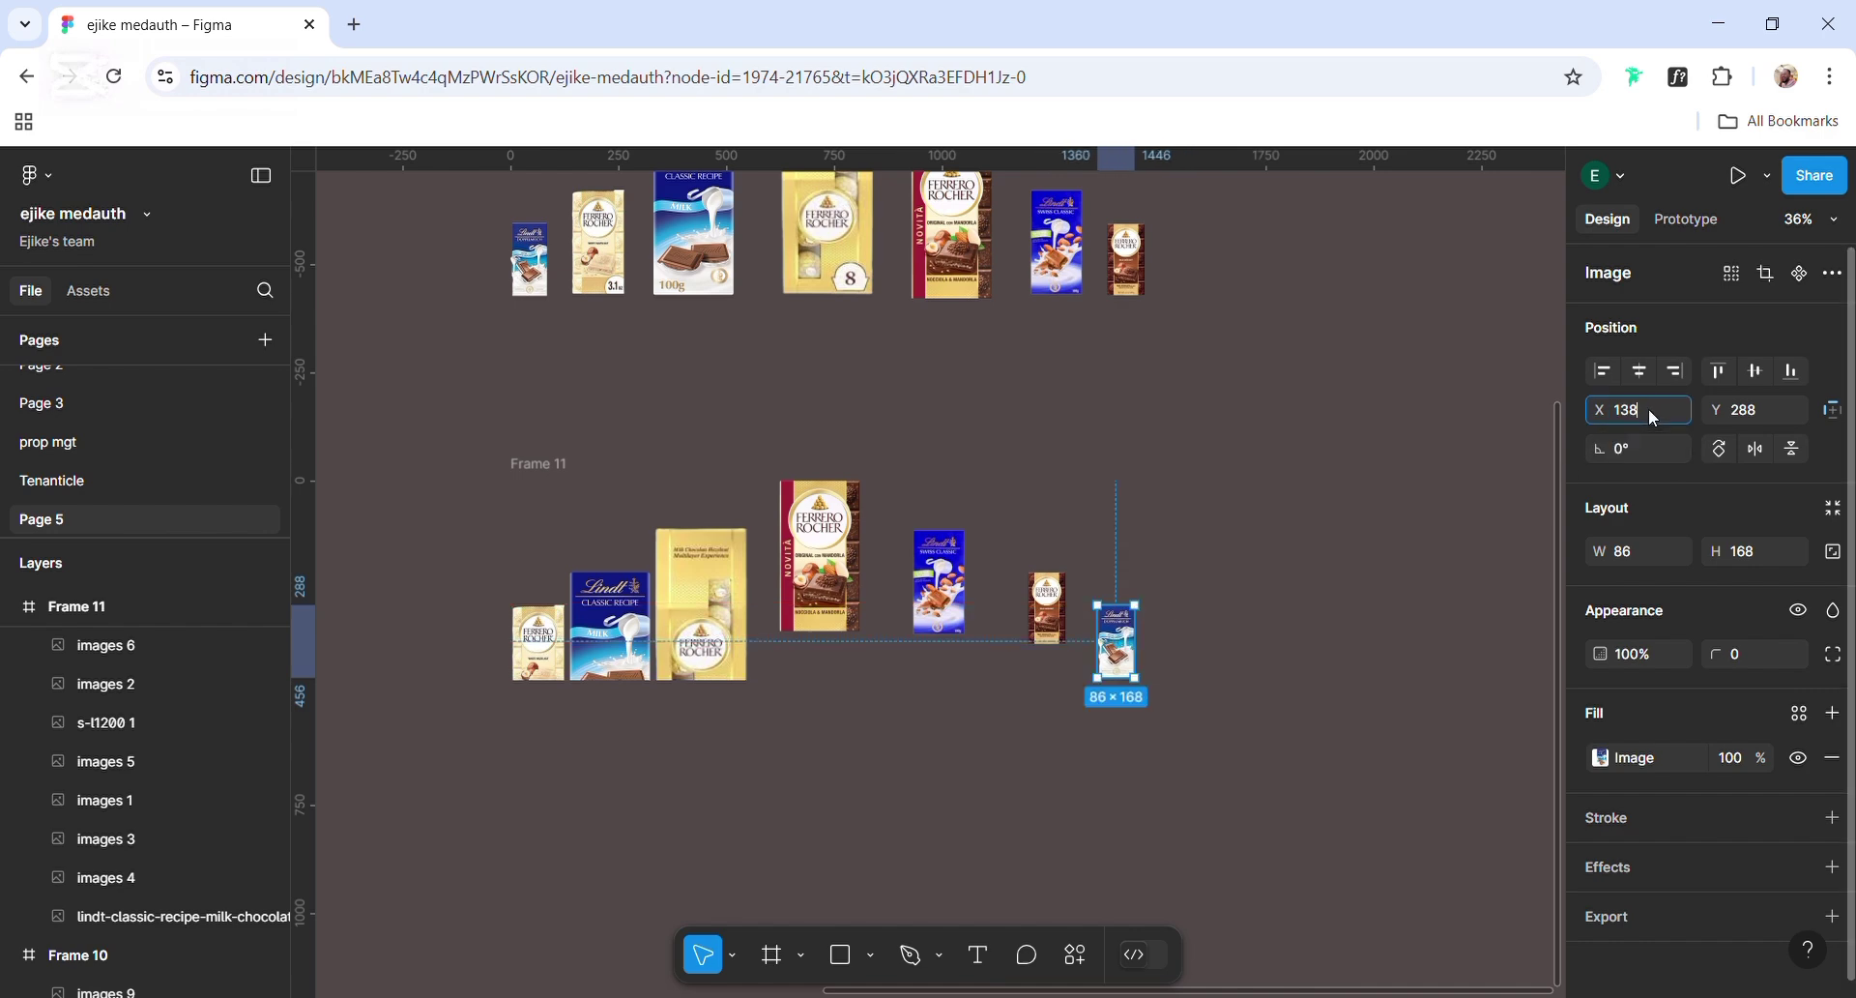
# Set the white Ferrero bar to 168 high and the Lindt classic bar to 125×244.
pyautogui.click(1399, 515)
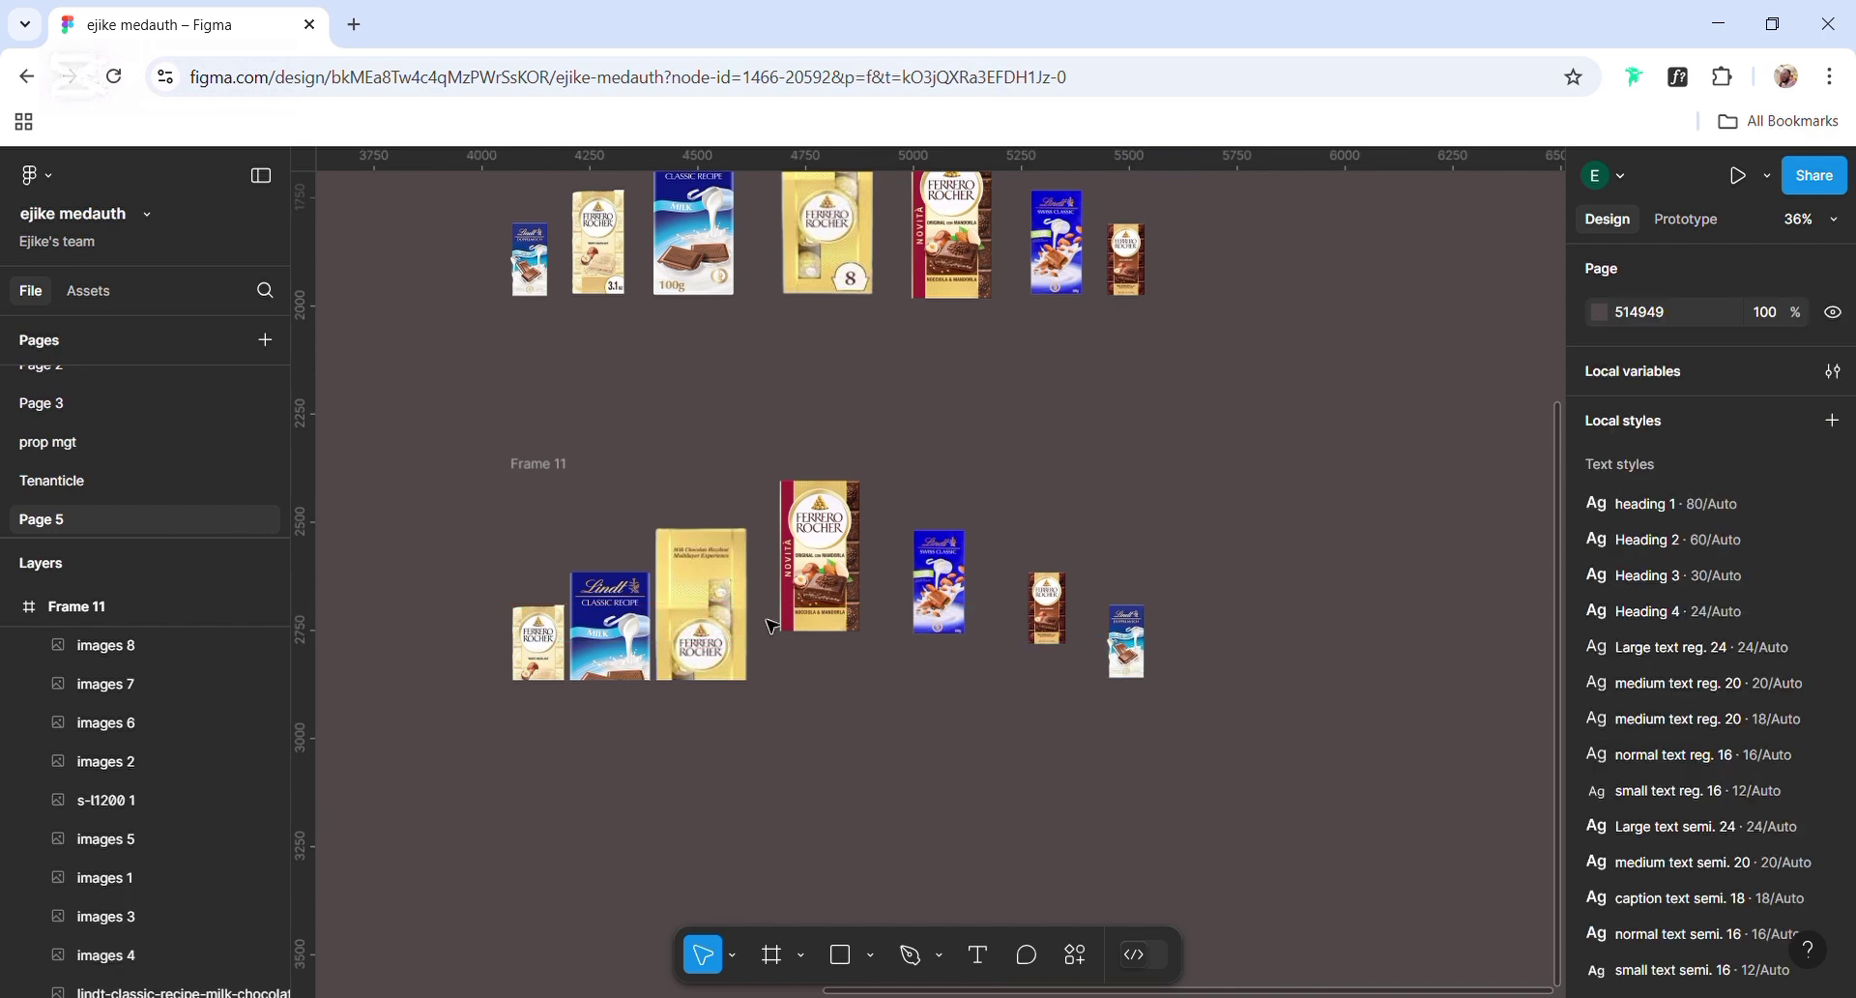
pyautogui.click(553, 667)
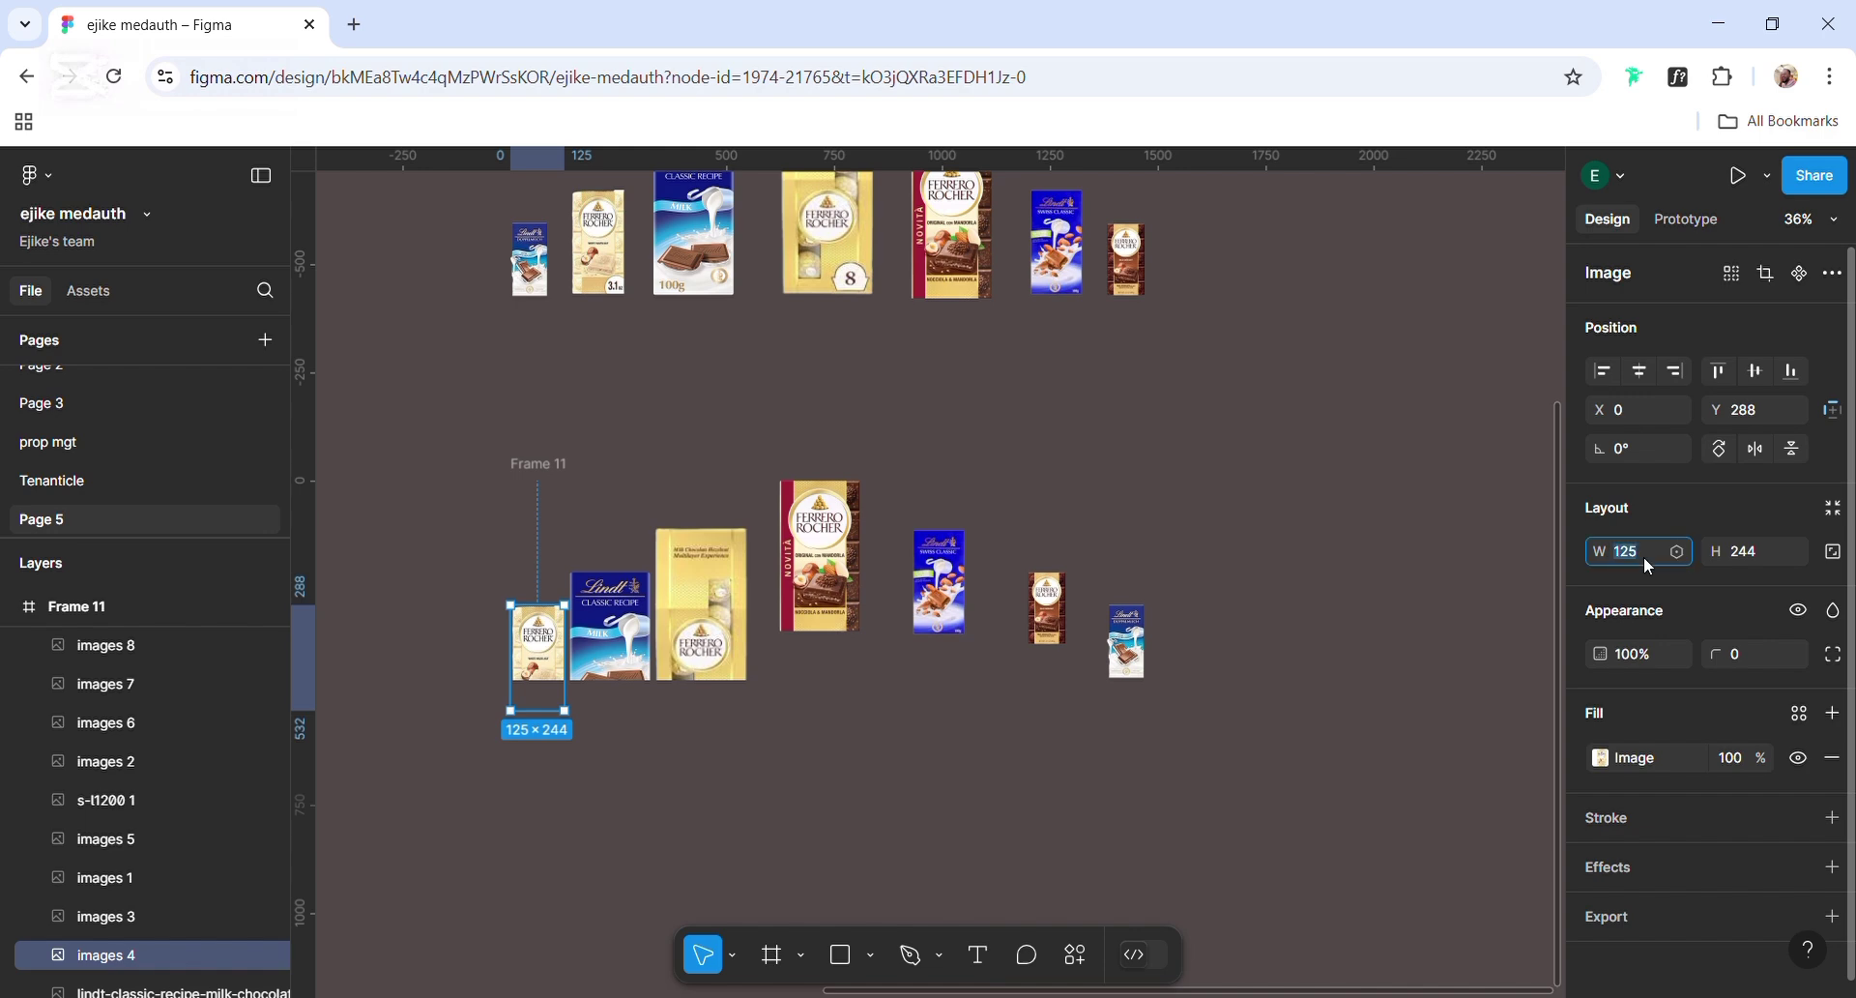
pyautogui.write('6')
pyautogui.click(1771, 555)
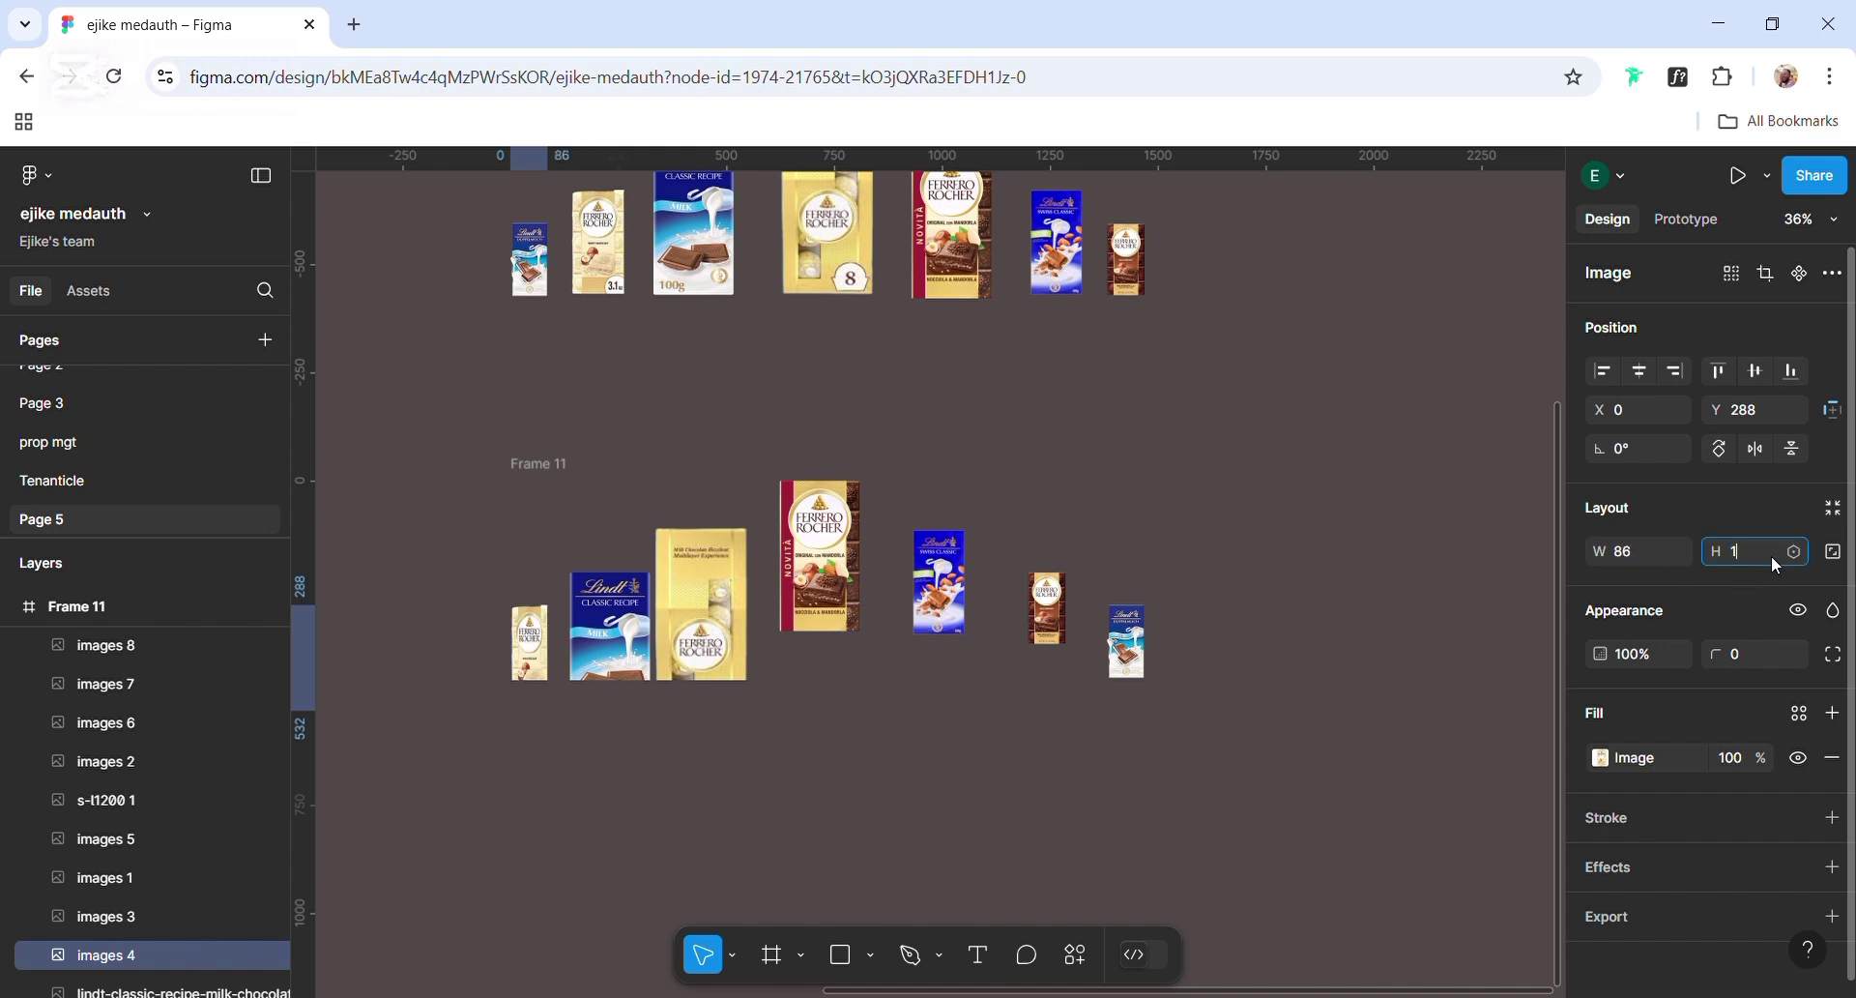
pyautogui.write('168')
pyautogui.click(618, 630)
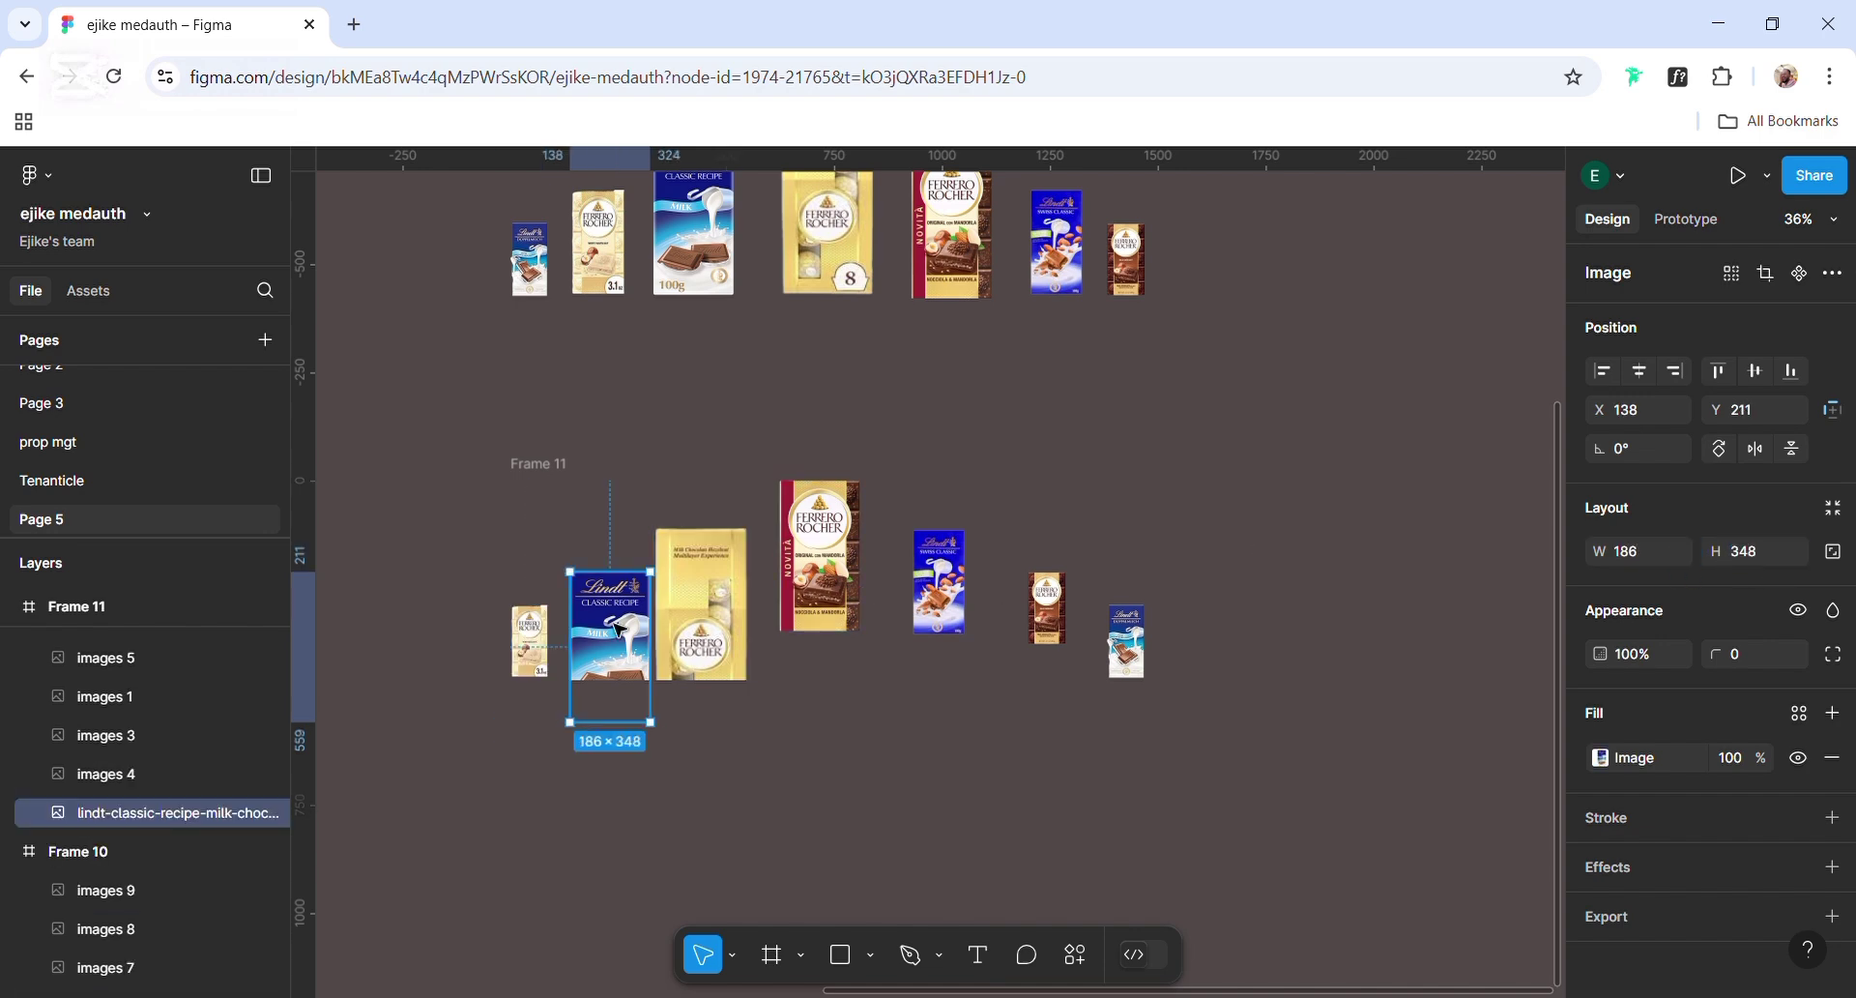
pyautogui.click(1644, 551)
pyautogui.write('125')
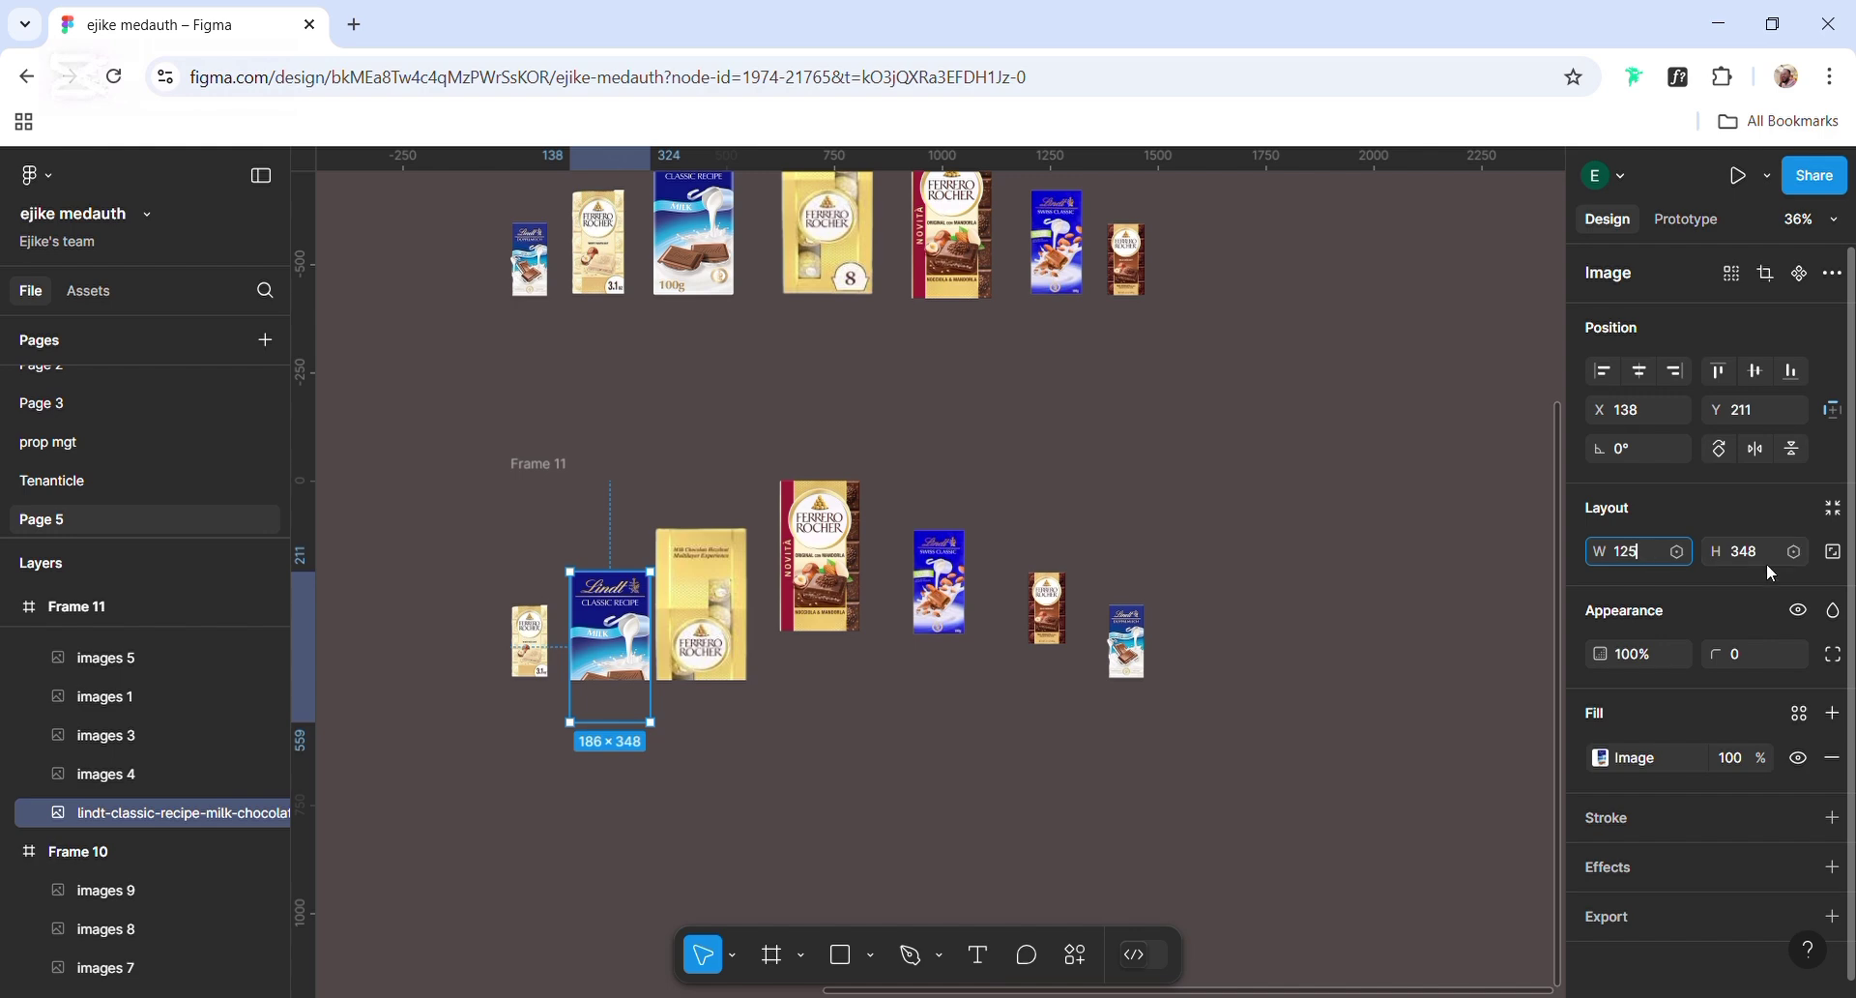
pyautogui.click(1767, 563)
pyautogui.write('244')
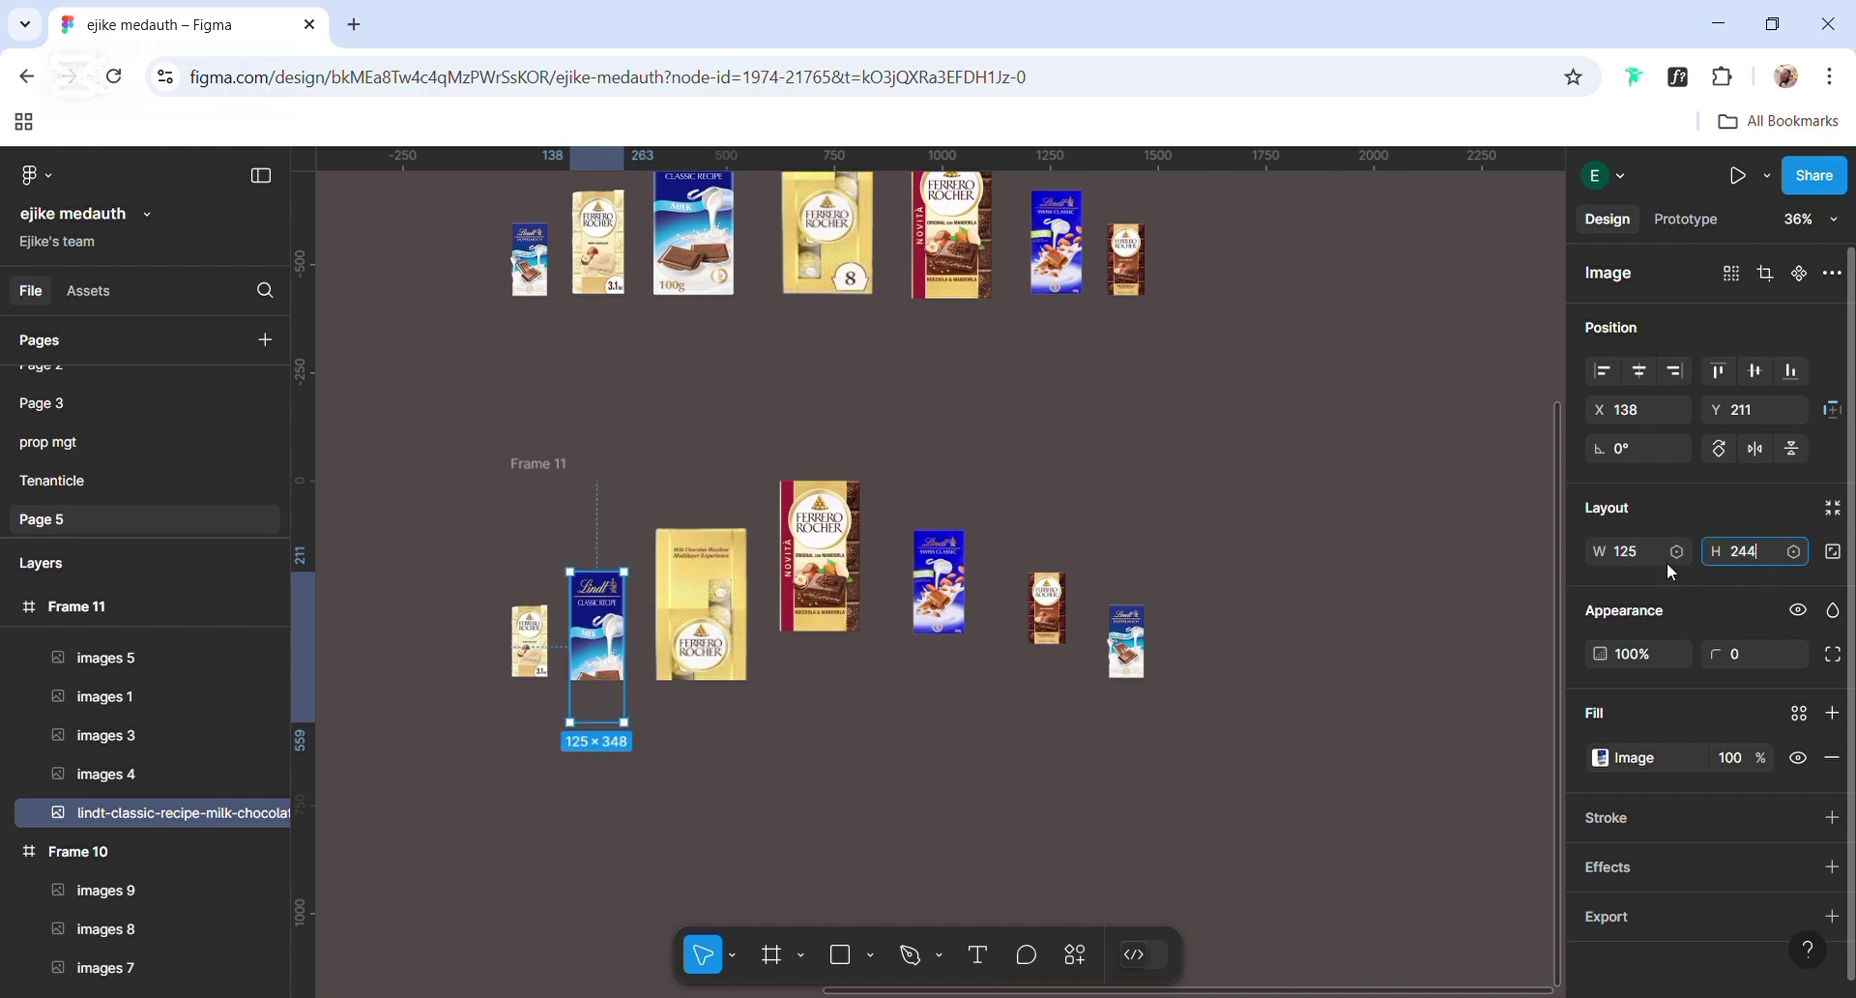
# Resize the cream Ferrero bar to 186×348.
pyautogui.click(720, 645)
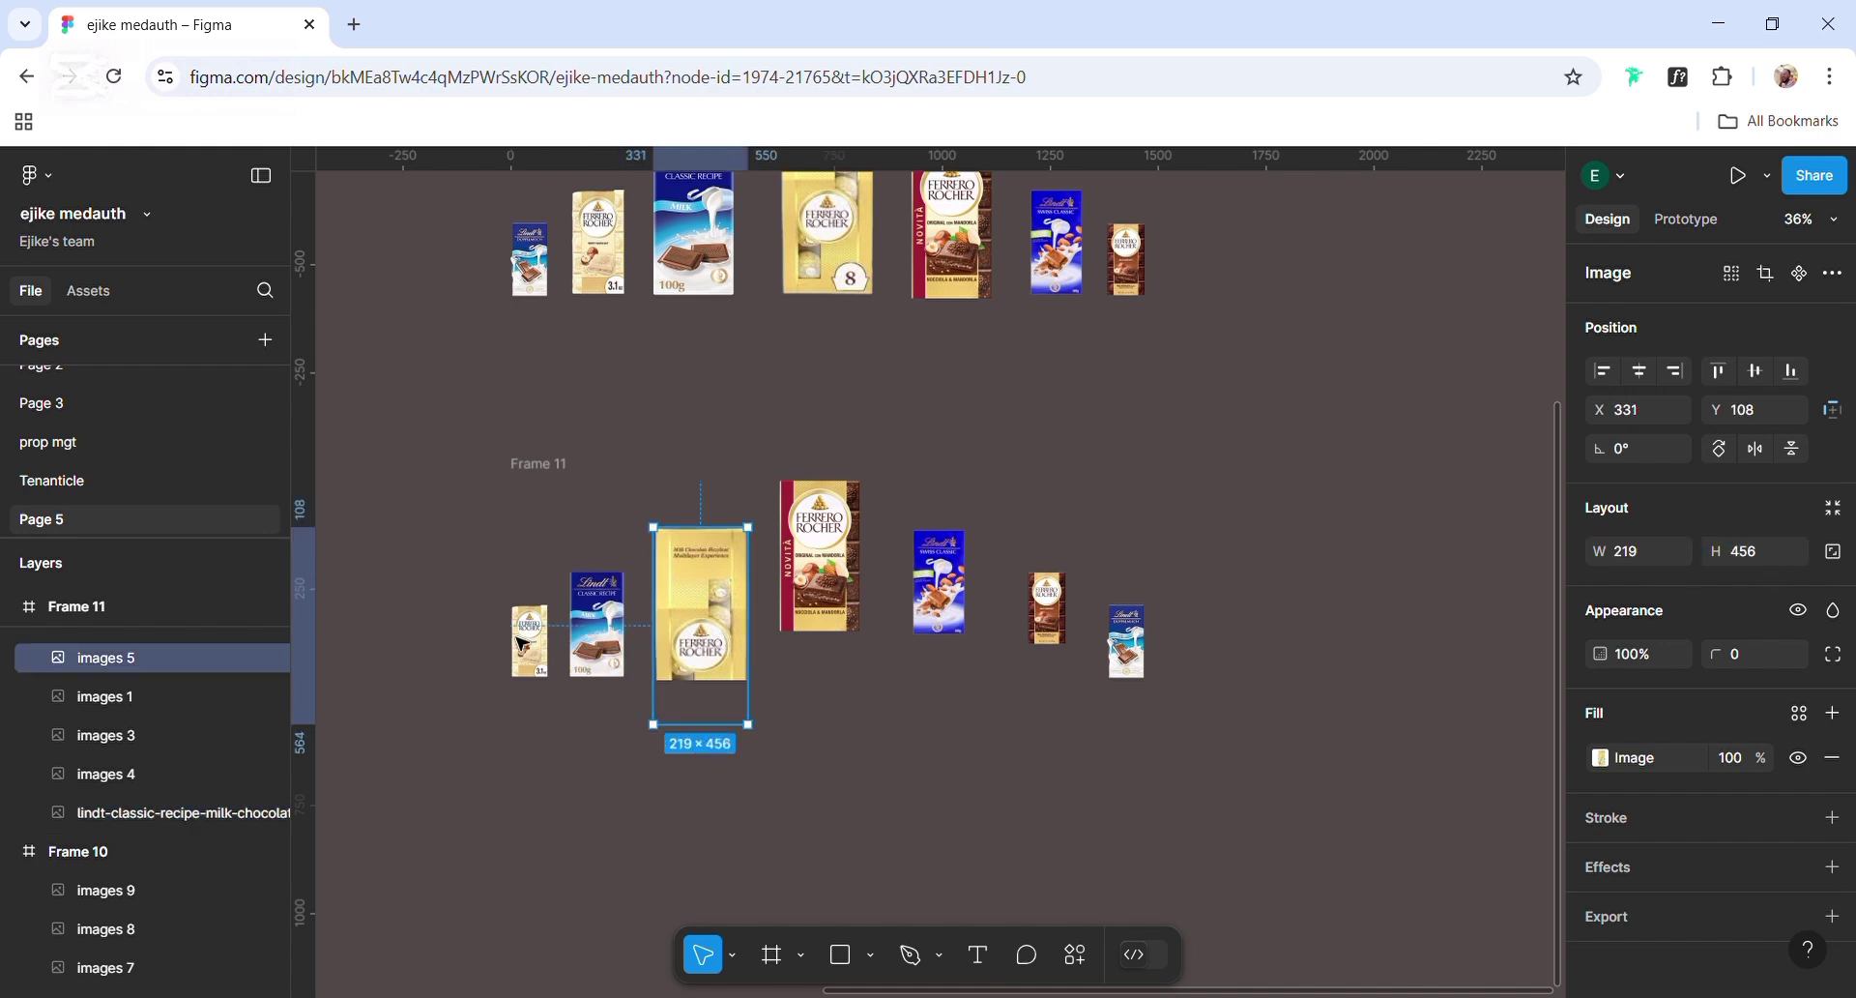
pyautogui.click(588, 652)
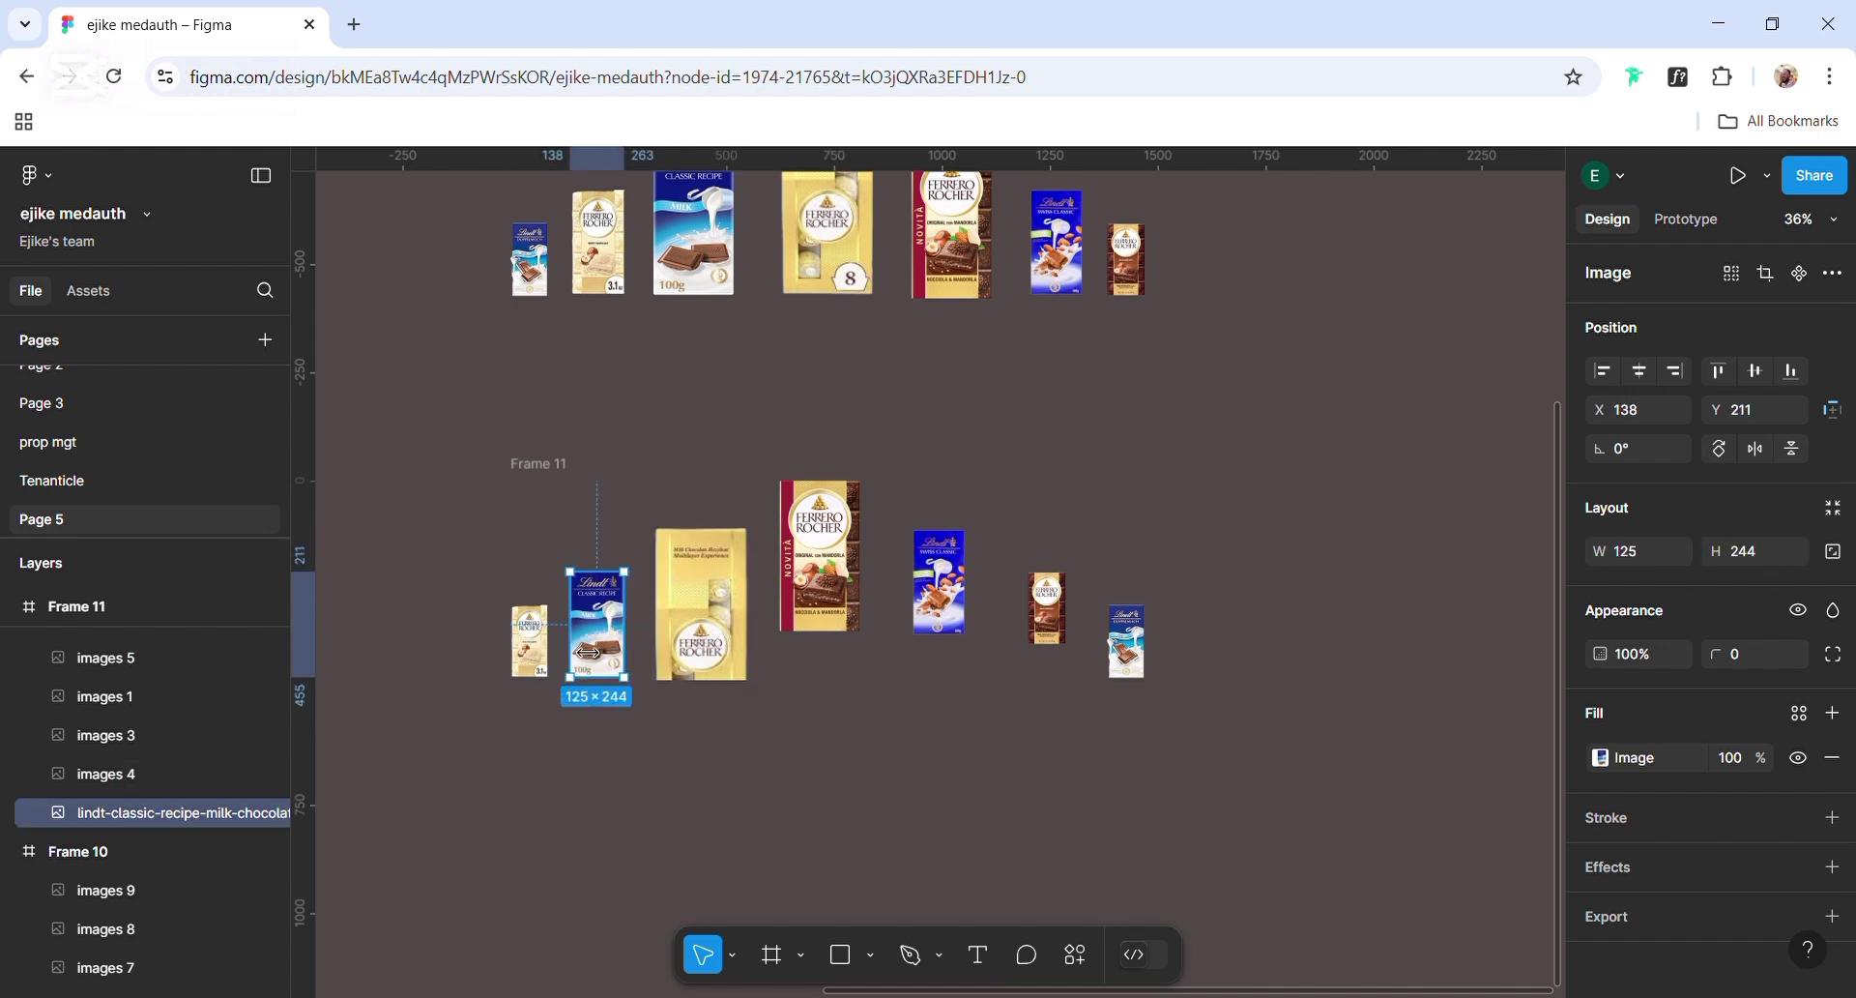
pyautogui.click(707, 603)
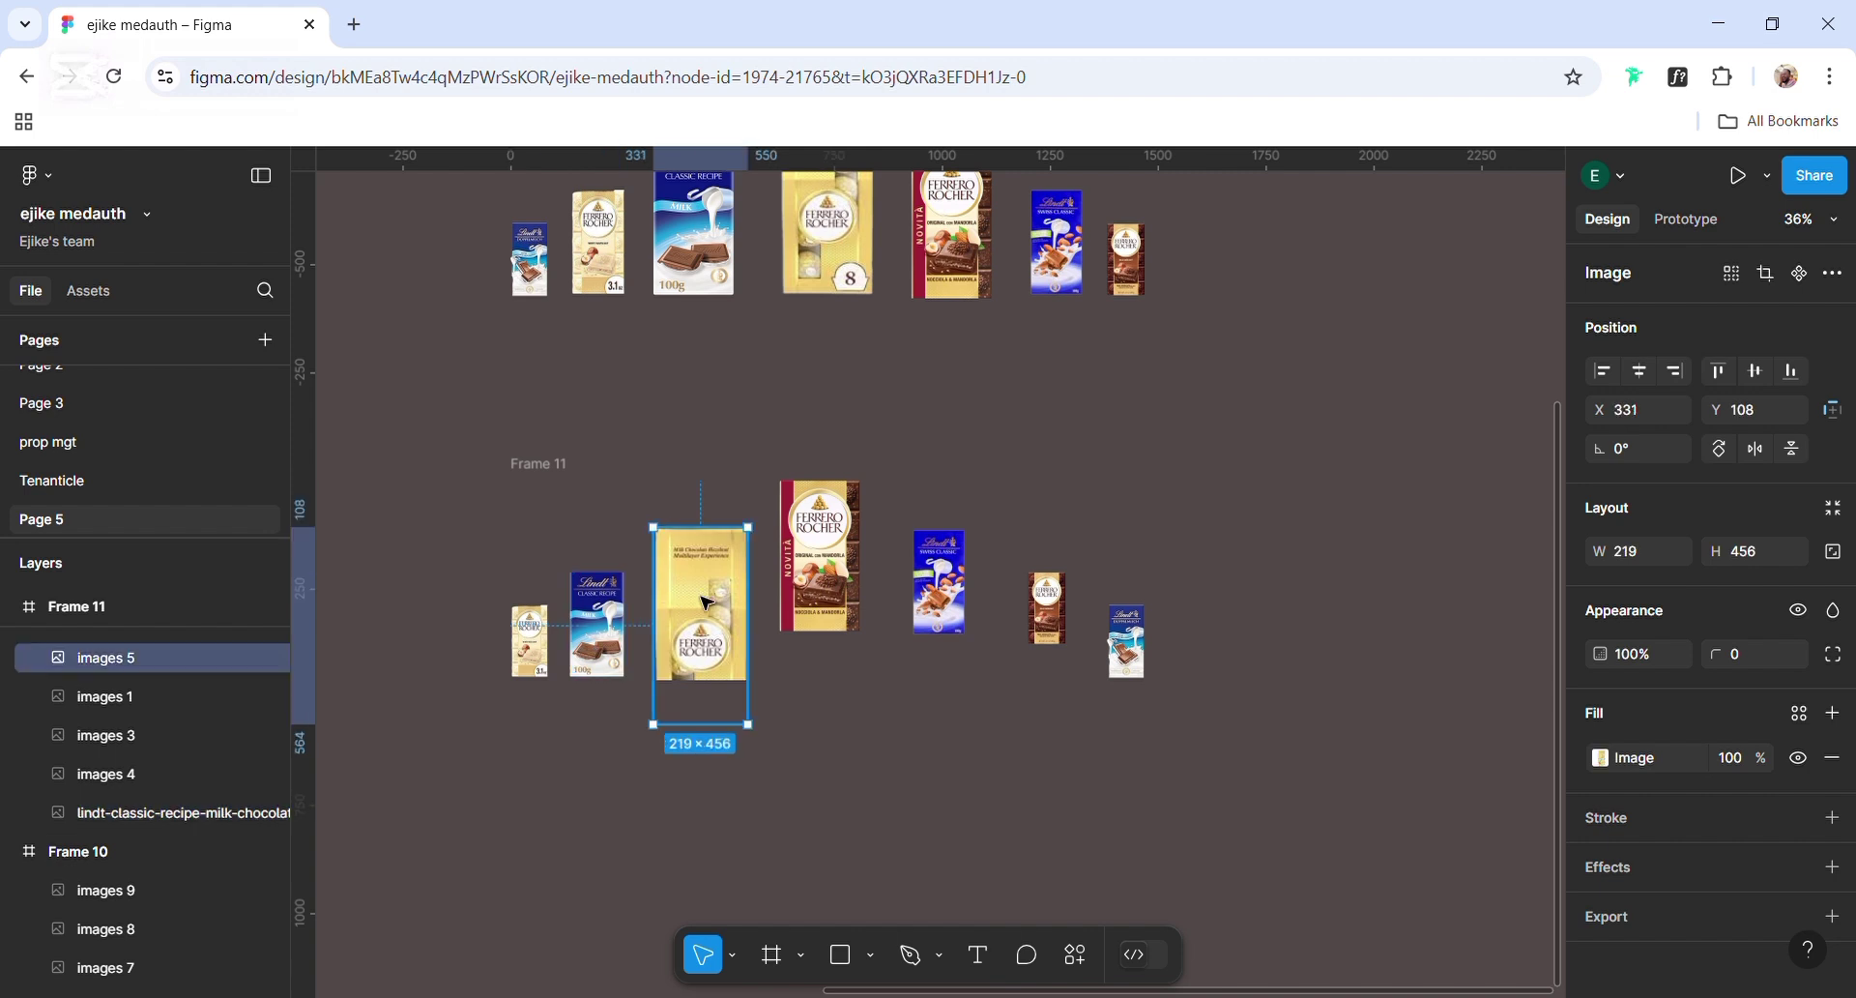
pyautogui.click(1638, 553)
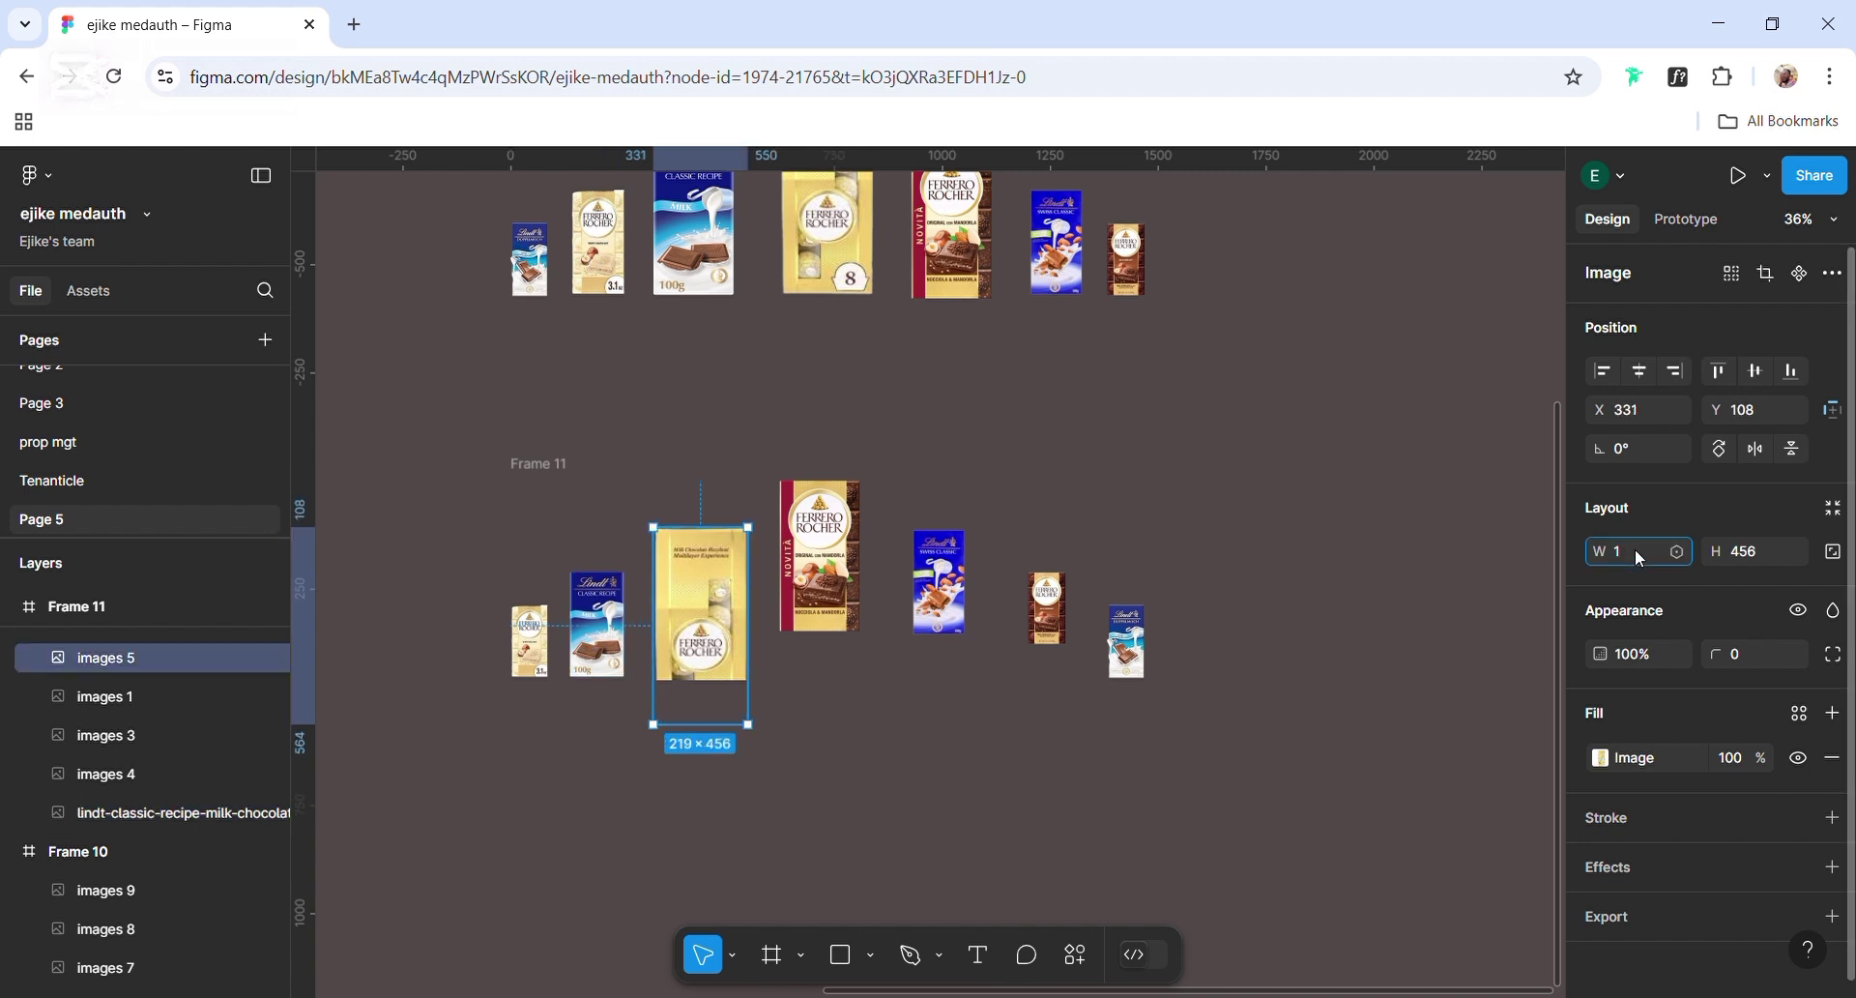
pyautogui.write('86')
pyautogui.click(1755, 548)
pyautogui.write('348')
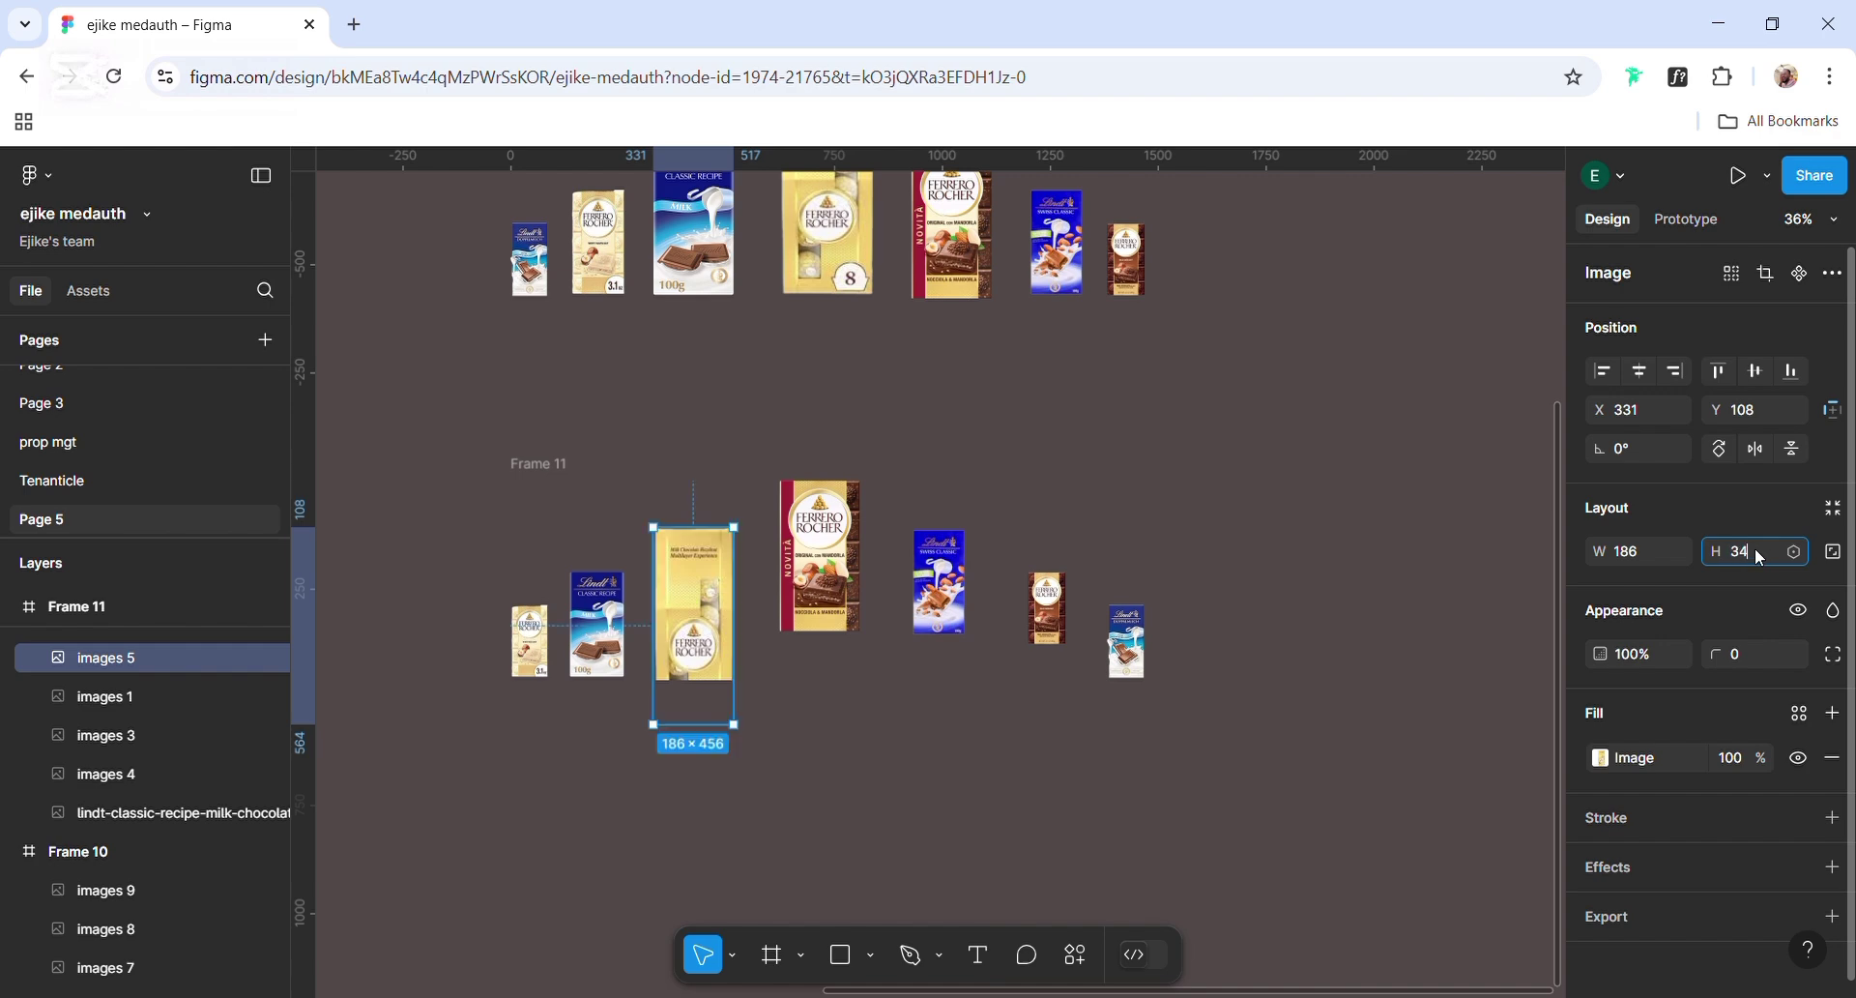
pyautogui.press('Return')
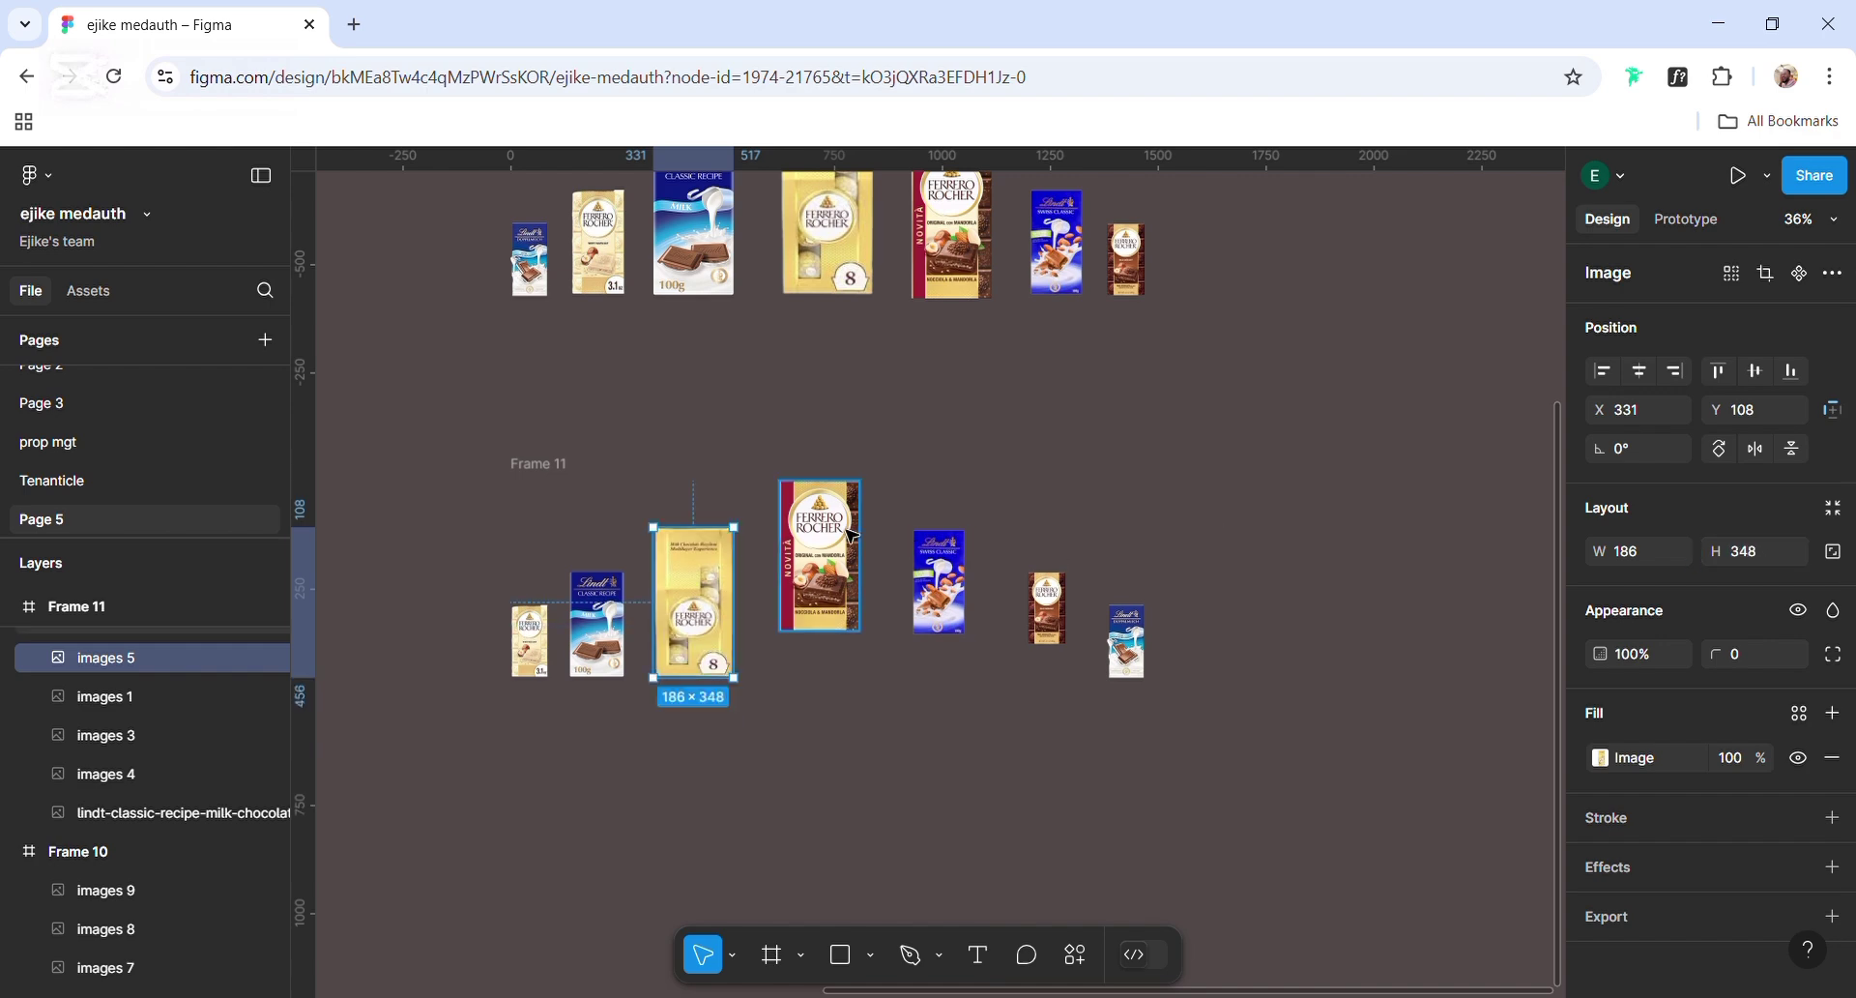
# Resize the Ferrero Rocher Nocciola bar to 219×456 and the blue Lindt bar to 186×363.
pyautogui.click(852, 536)
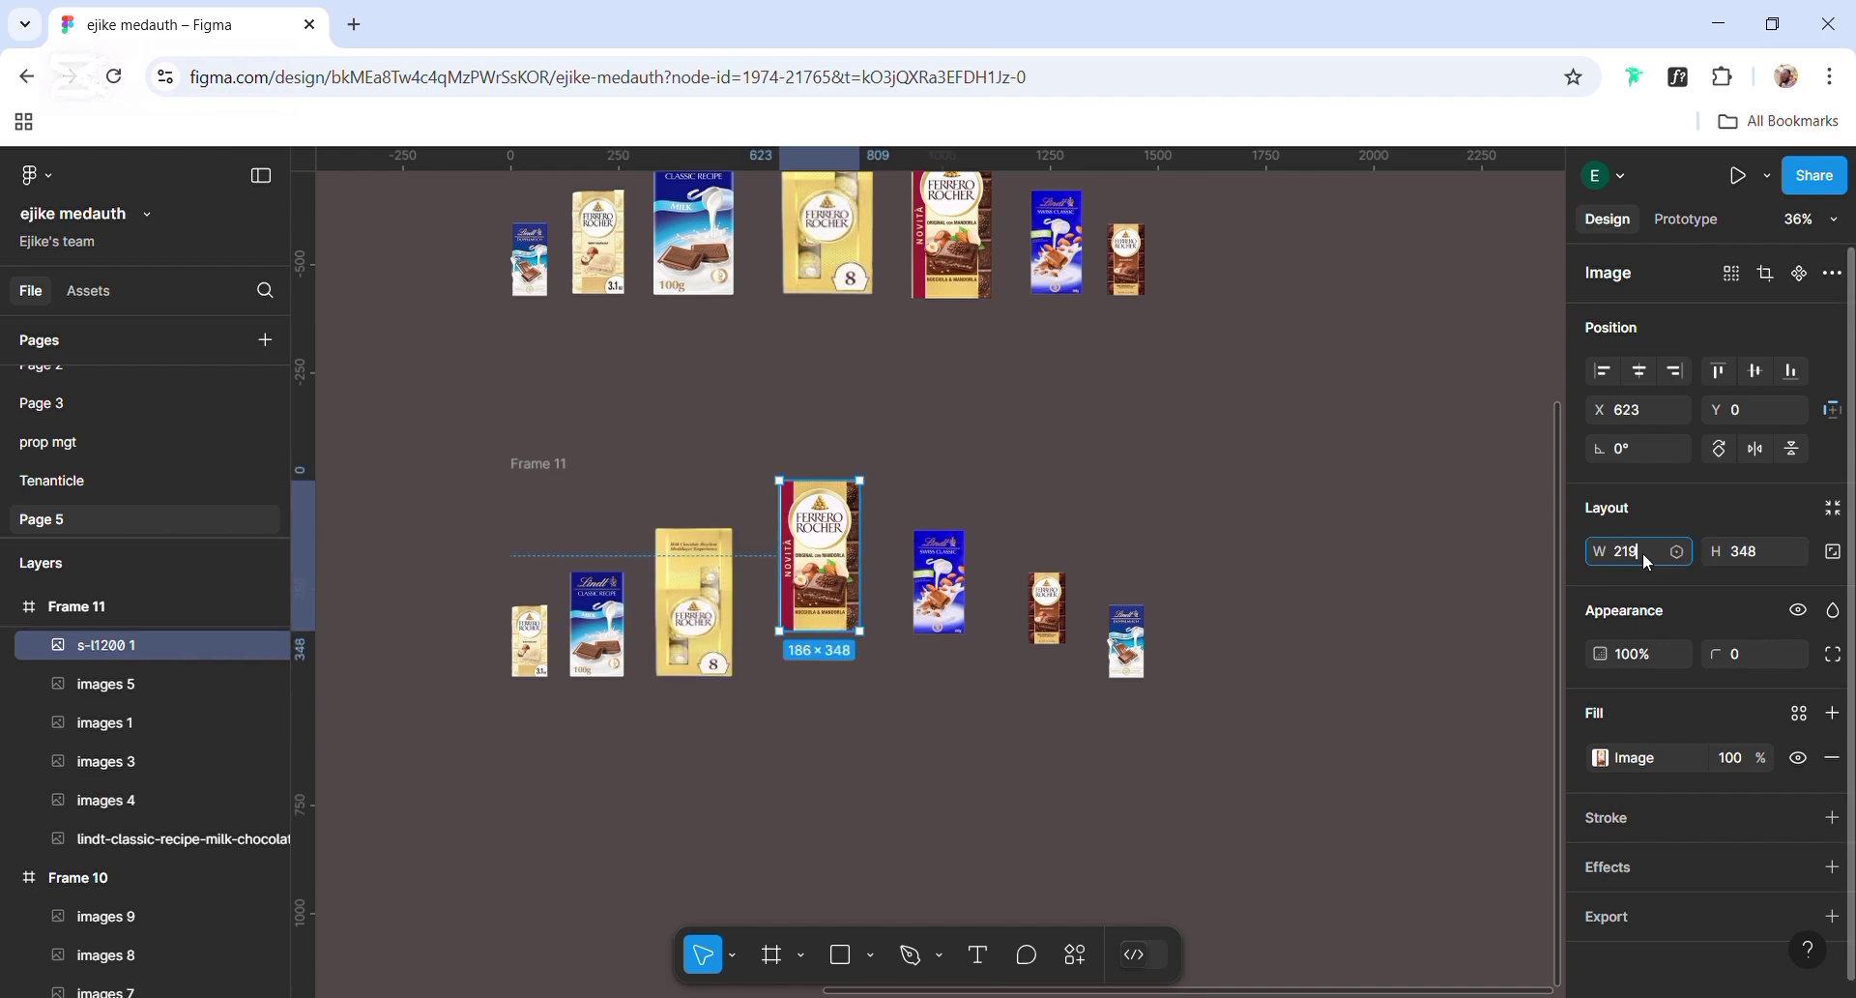
pyautogui.write('219')
pyautogui.click(1755, 549)
pyautogui.write('456')
pyautogui.press('Return')
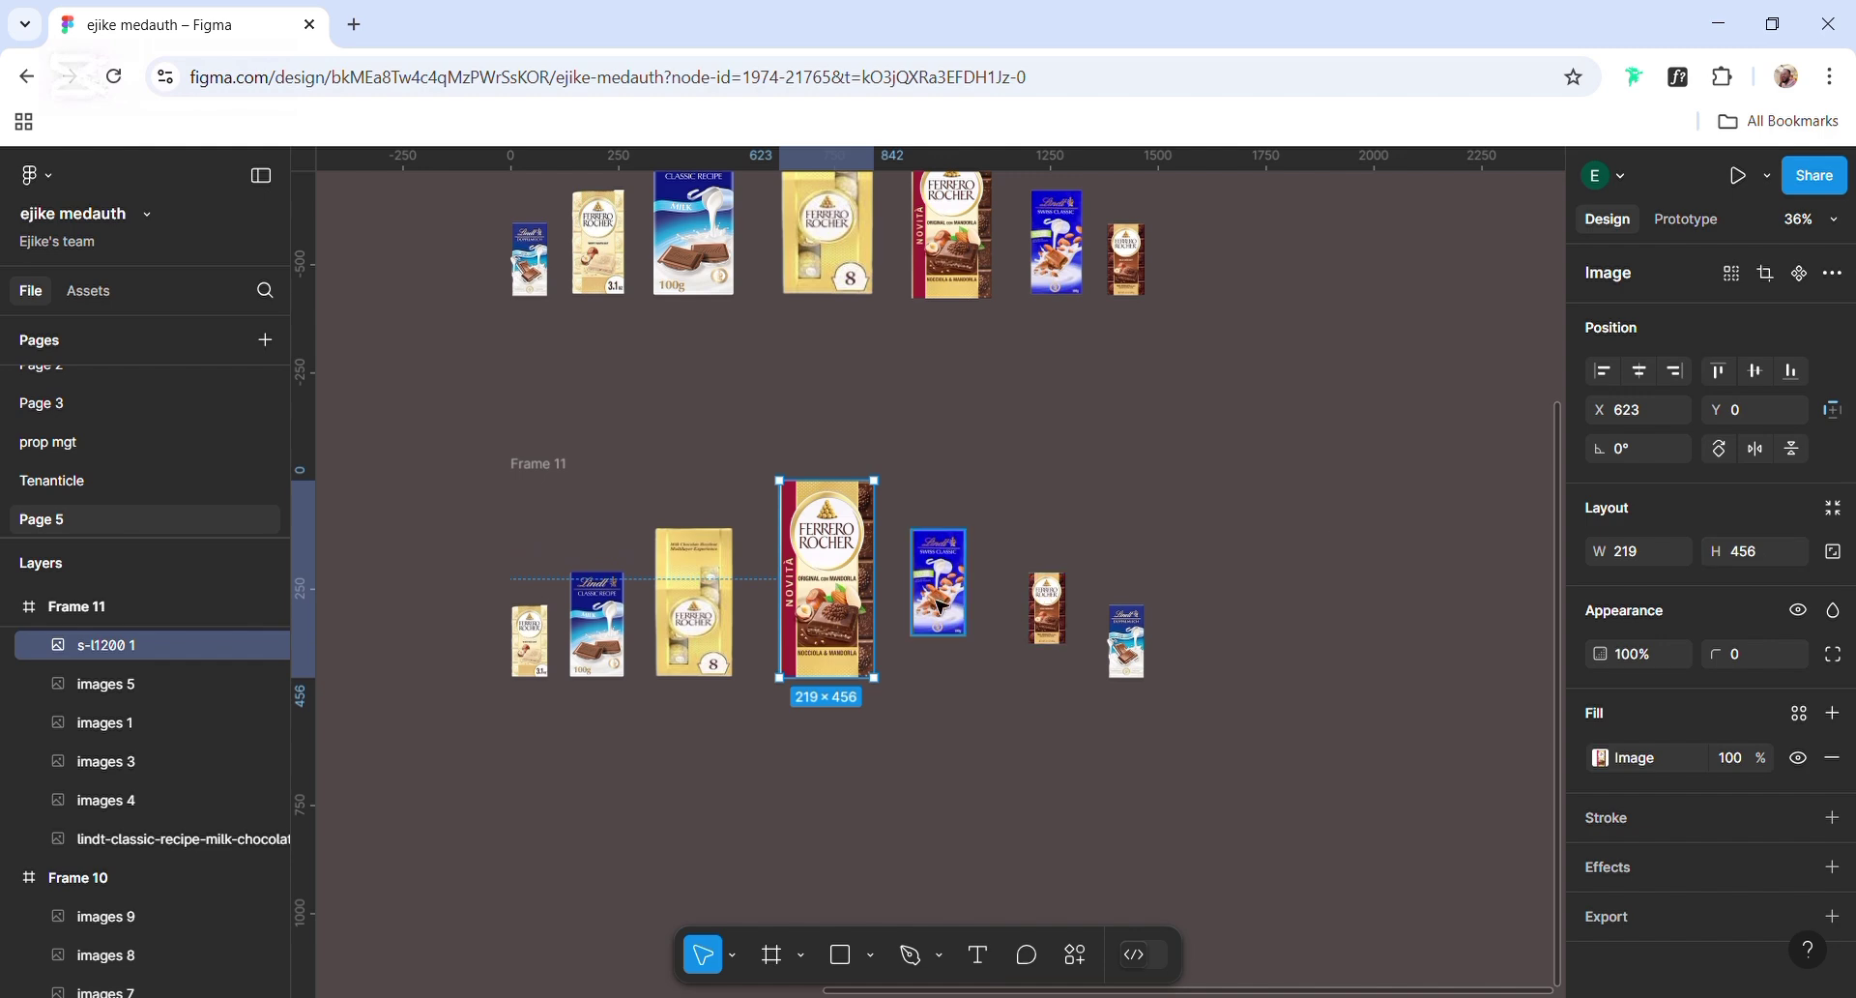
pyautogui.click(937, 606)
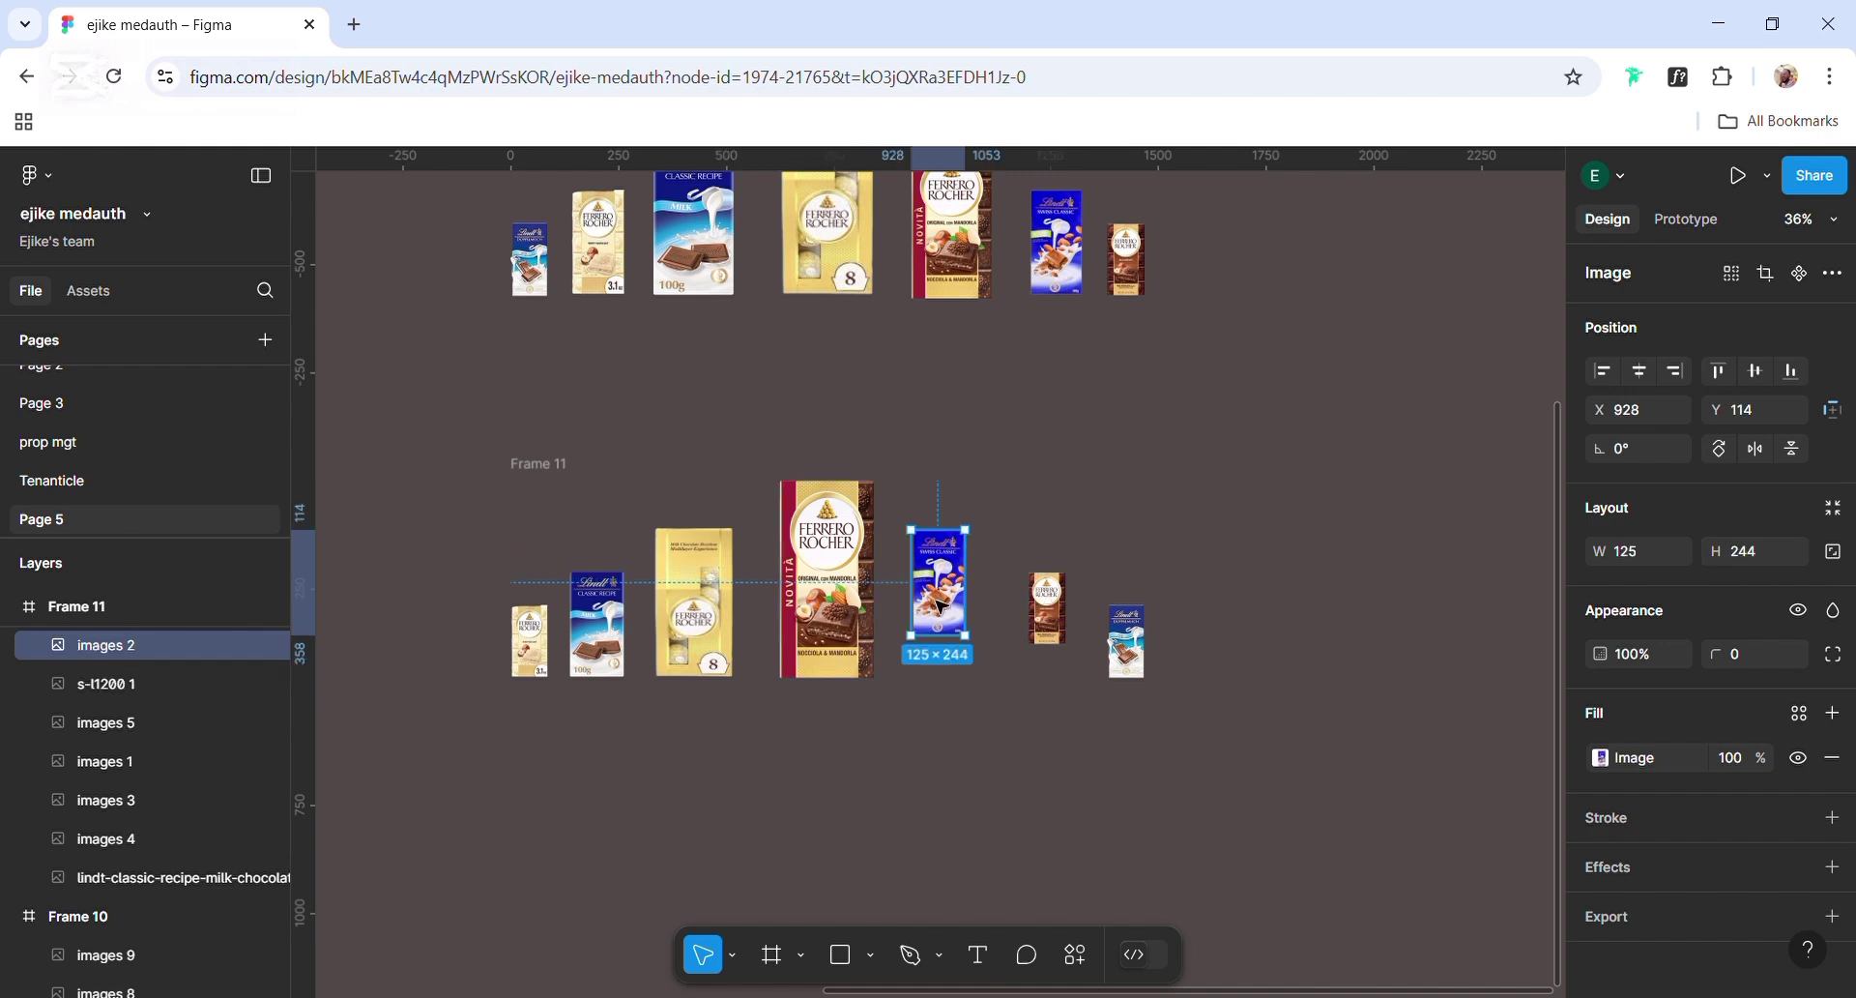
pyautogui.click(1644, 551)
pyautogui.write('186')
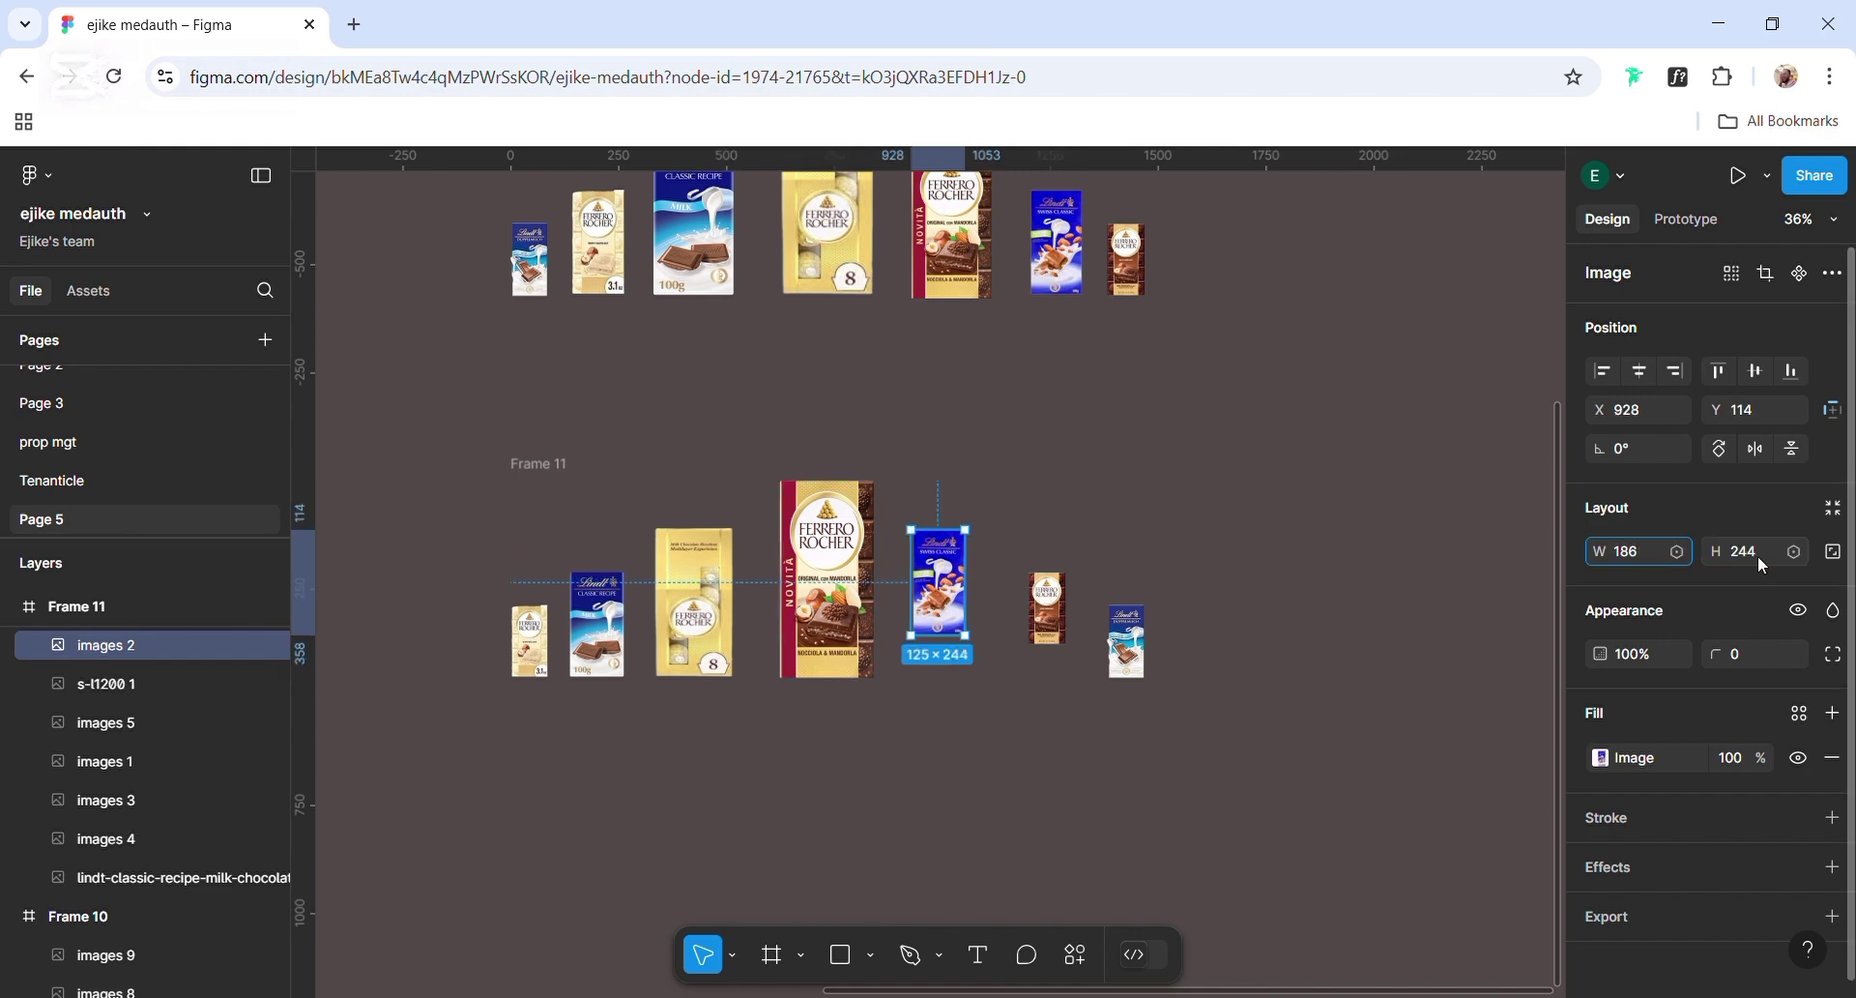
pyautogui.click(1760, 555)
pyautogui.write('363')
pyautogui.press('Return')
# Unlock the small Ferrero bar's aspect ratio and resize it to 125×244.
pyautogui.click(1049, 607)
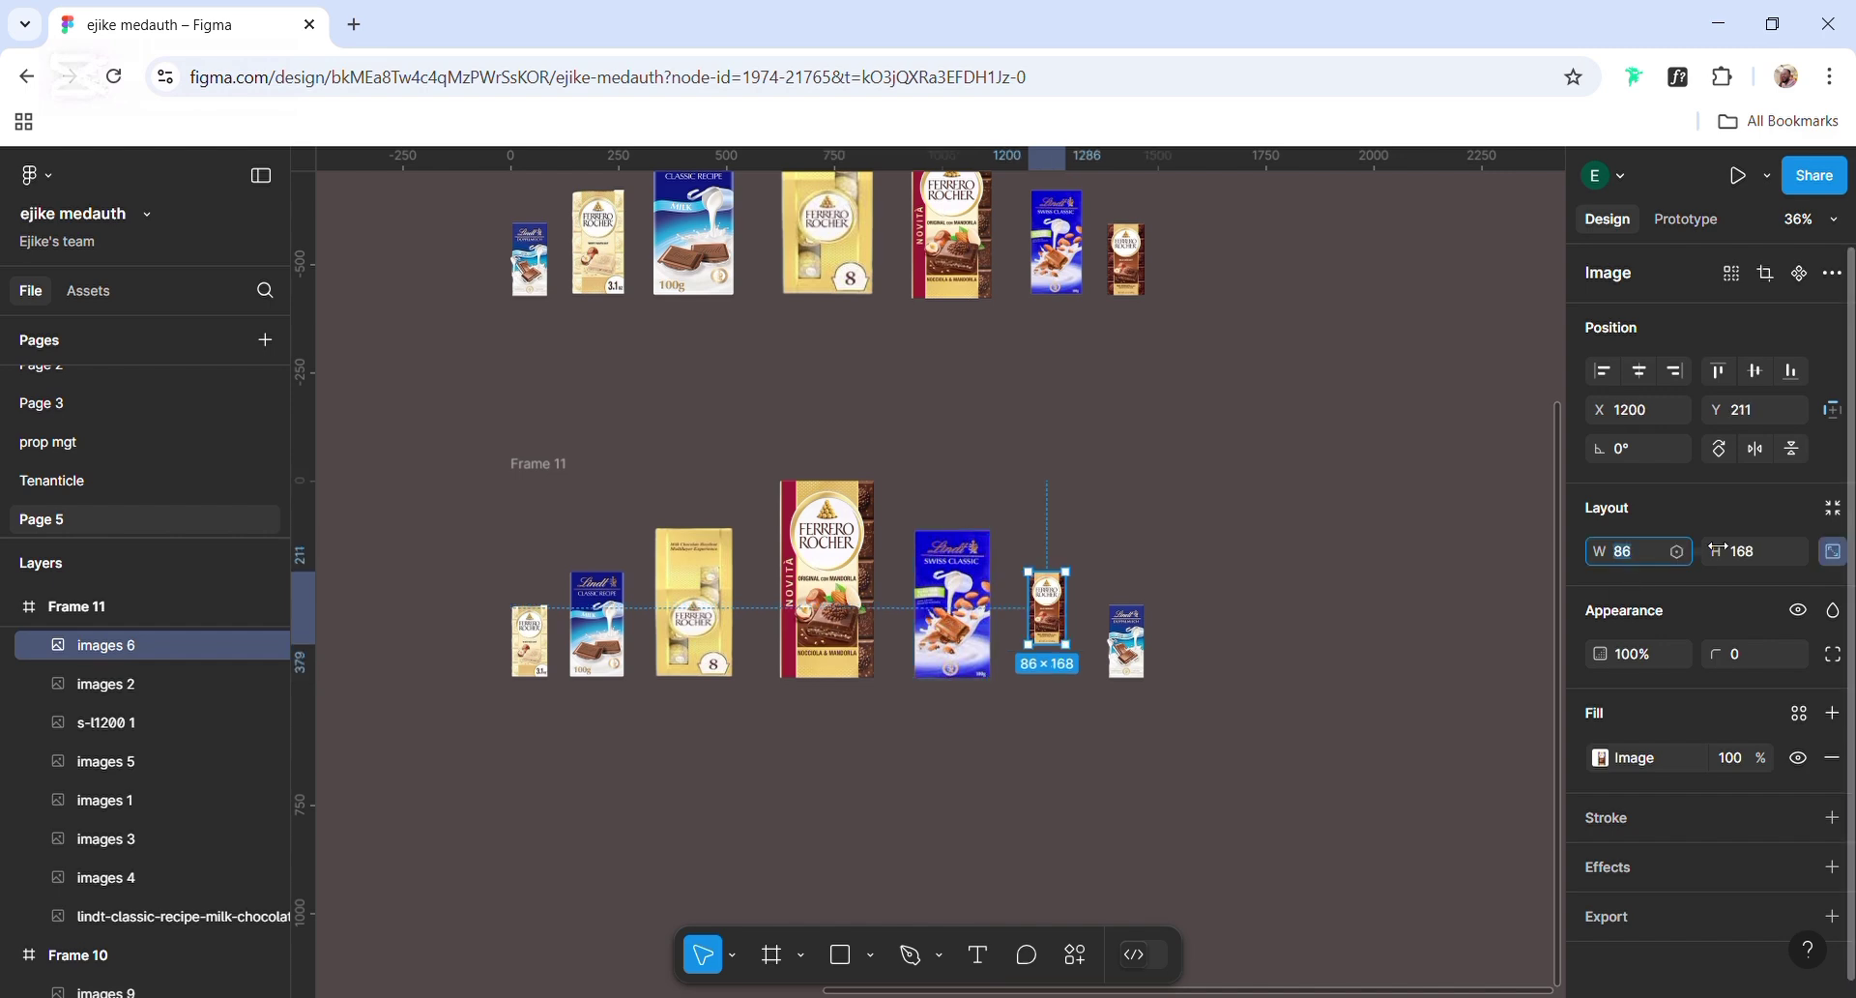
pyautogui.click(1834, 551)
pyautogui.click(1654, 565)
pyautogui.write('5')
pyautogui.click(1752, 553)
pyautogui.write('244')
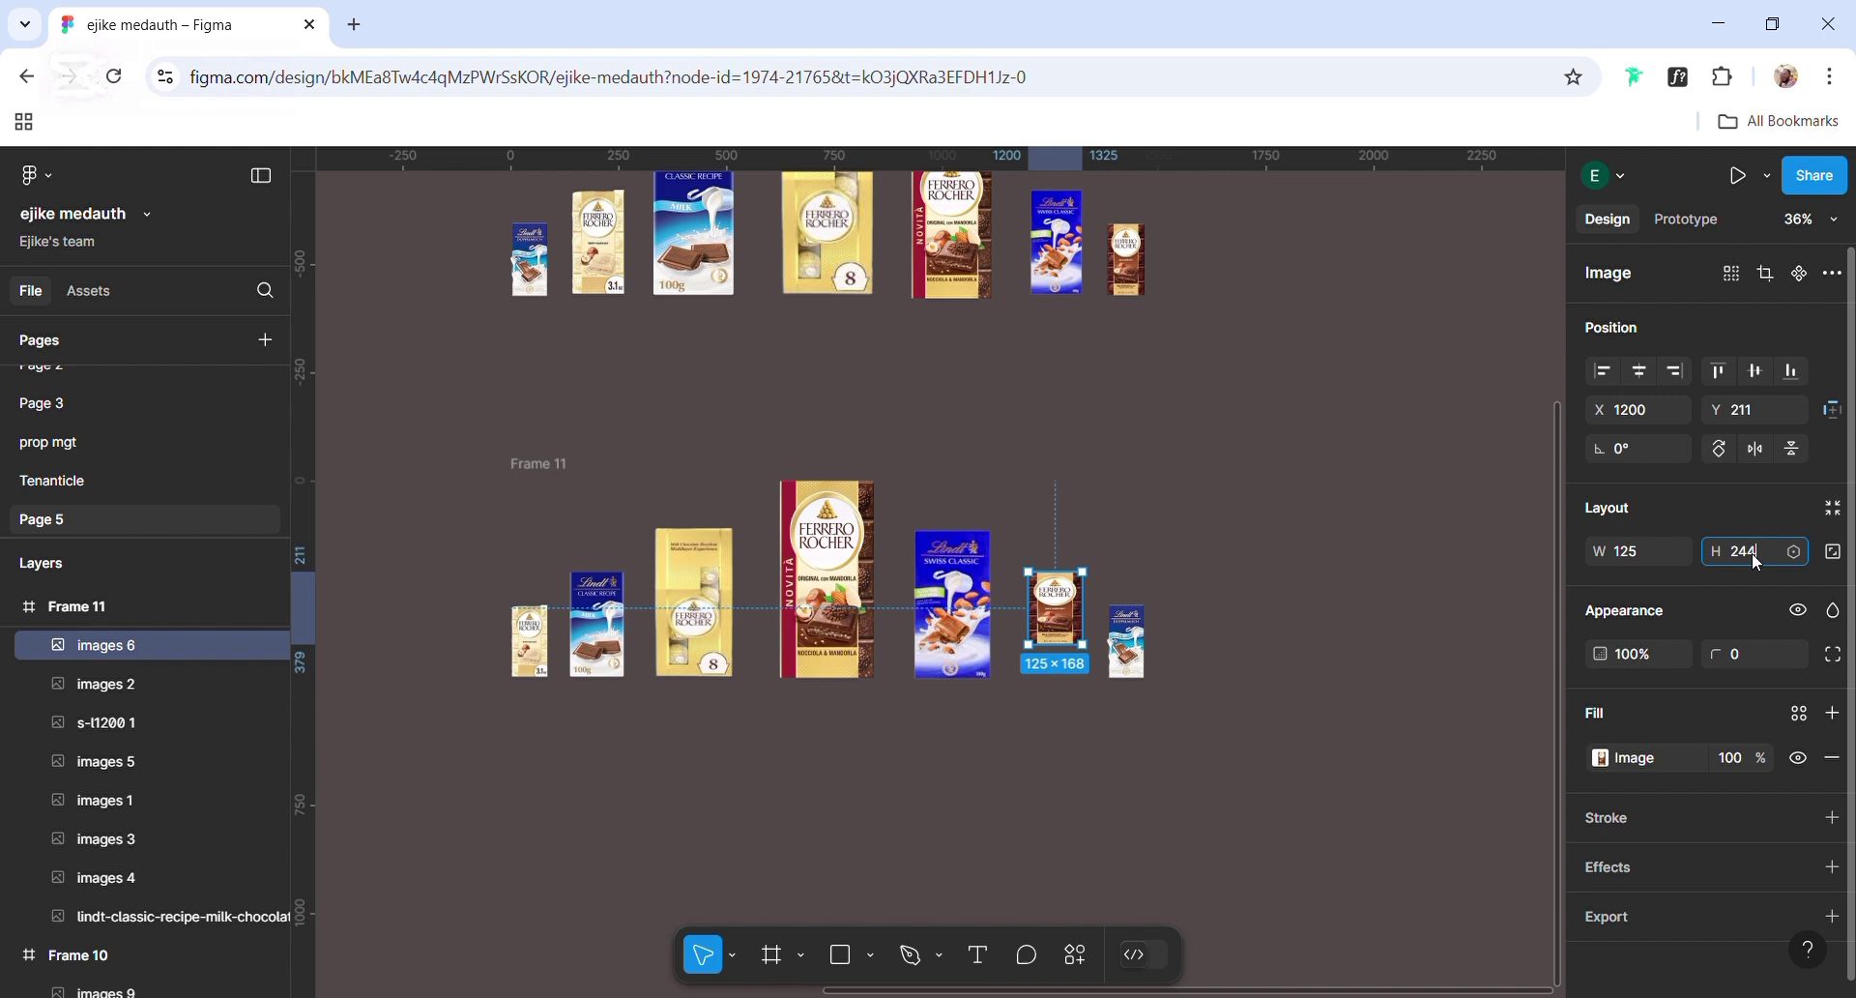
pyautogui.press('Return')
pyautogui.click(1133, 643)
pyautogui.click(1032, 725)
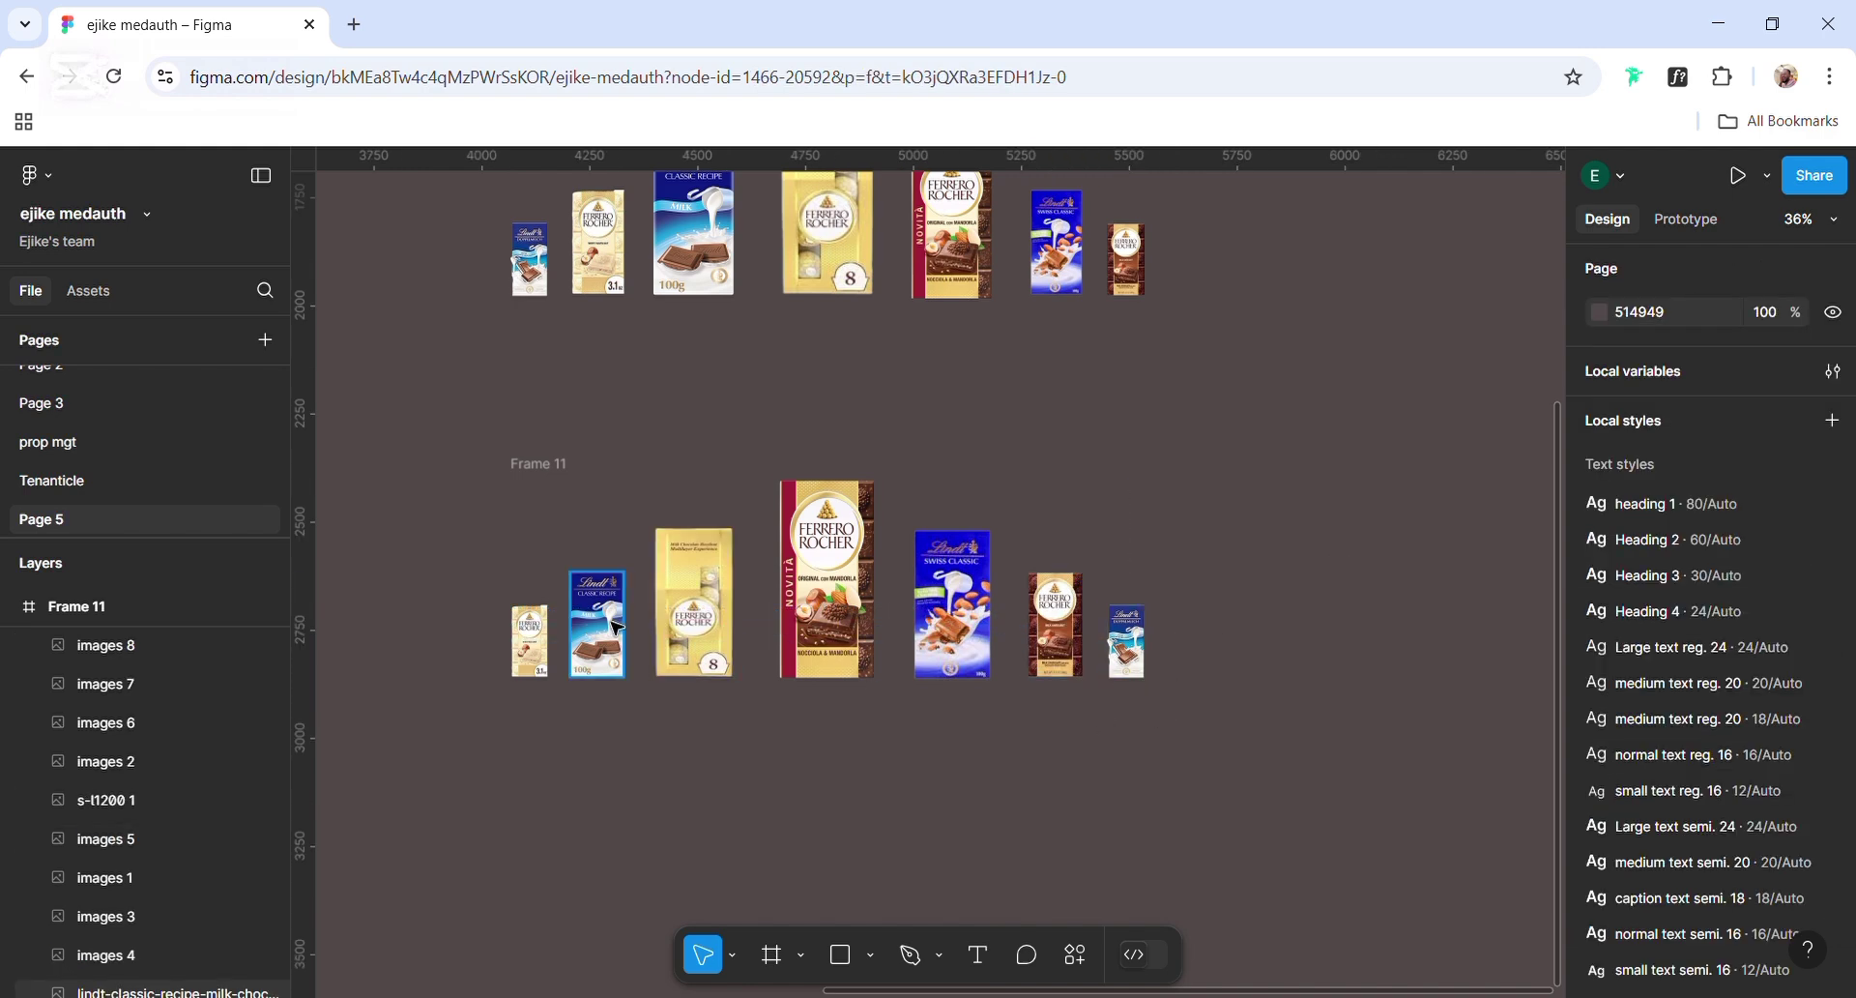
# Alt-drag a copy of the leftmost bar to Frame 11's right end, just past the edge.
pyautogui.click(530, 641)
pyautogui.click(522, 481)
pyautogui.click(530, 641)
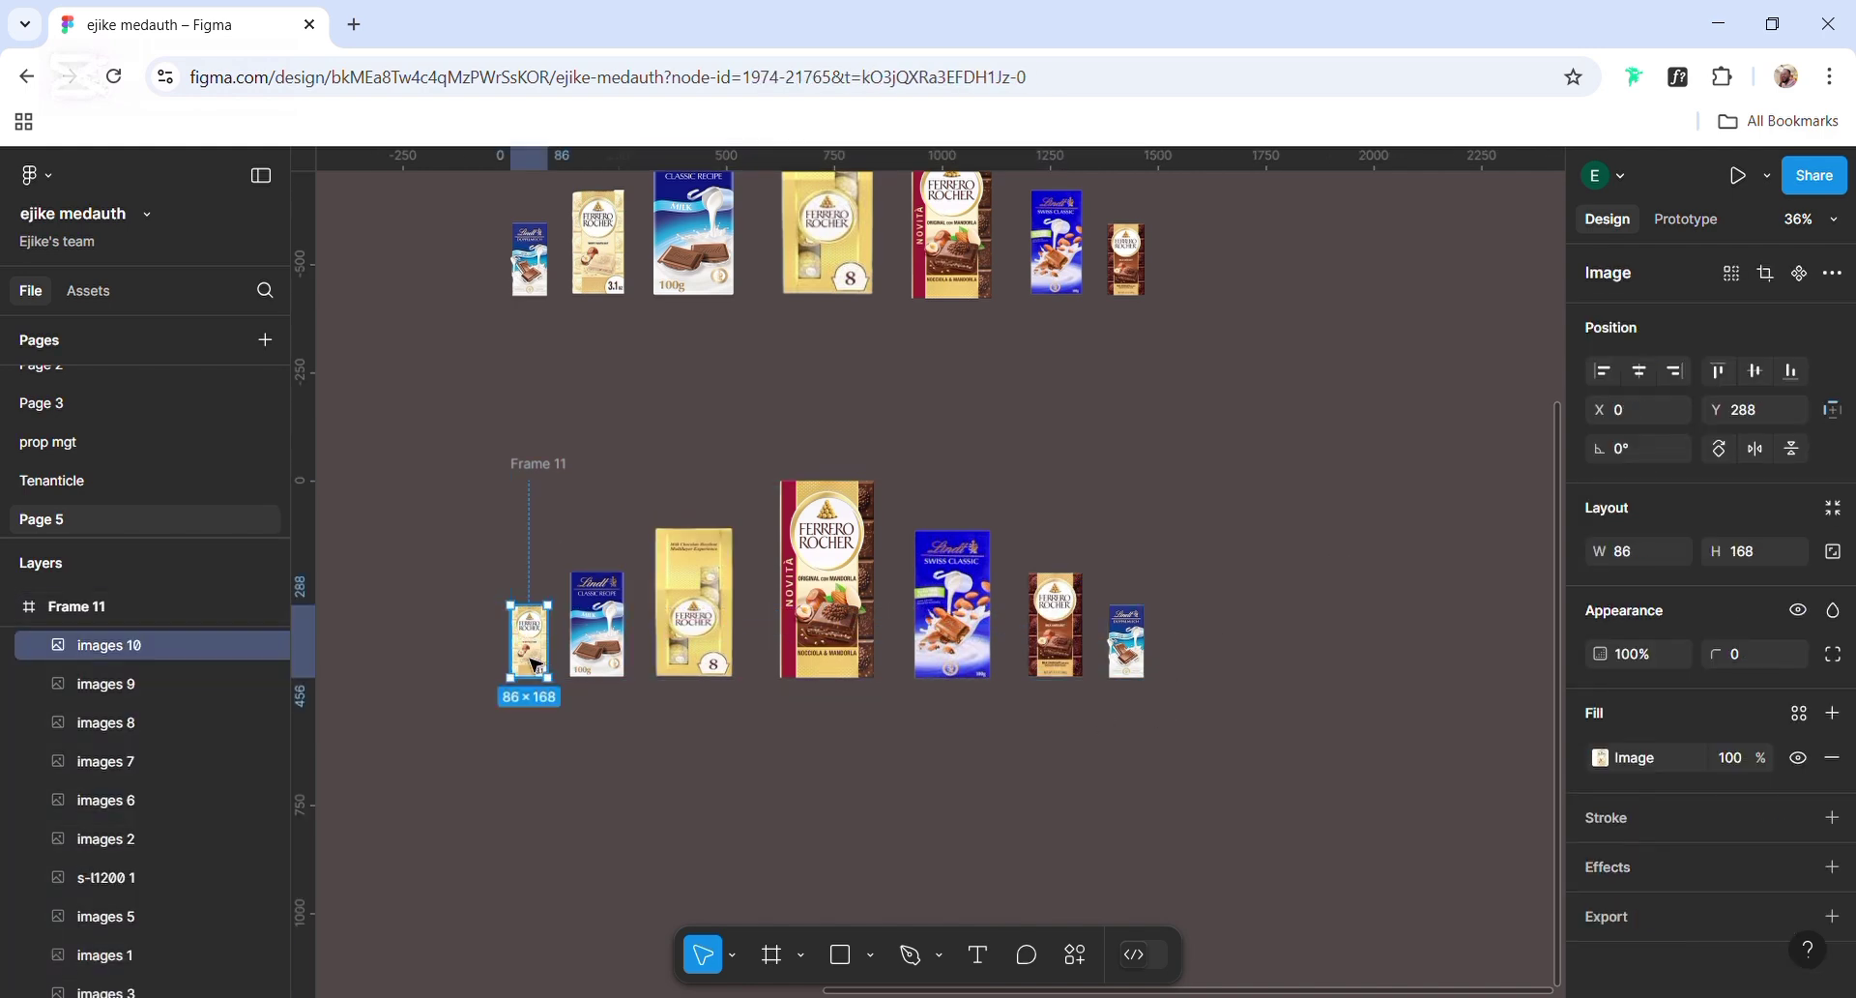
pyautogui.moveTo(530, 641); pyautogui.dragTo(1123, 668)
pyautogui.hotkey('shift', 'Right')
pyautogui.hotkey('shift', 'Right')
pyautogui.hotkey('shift', 'Right')
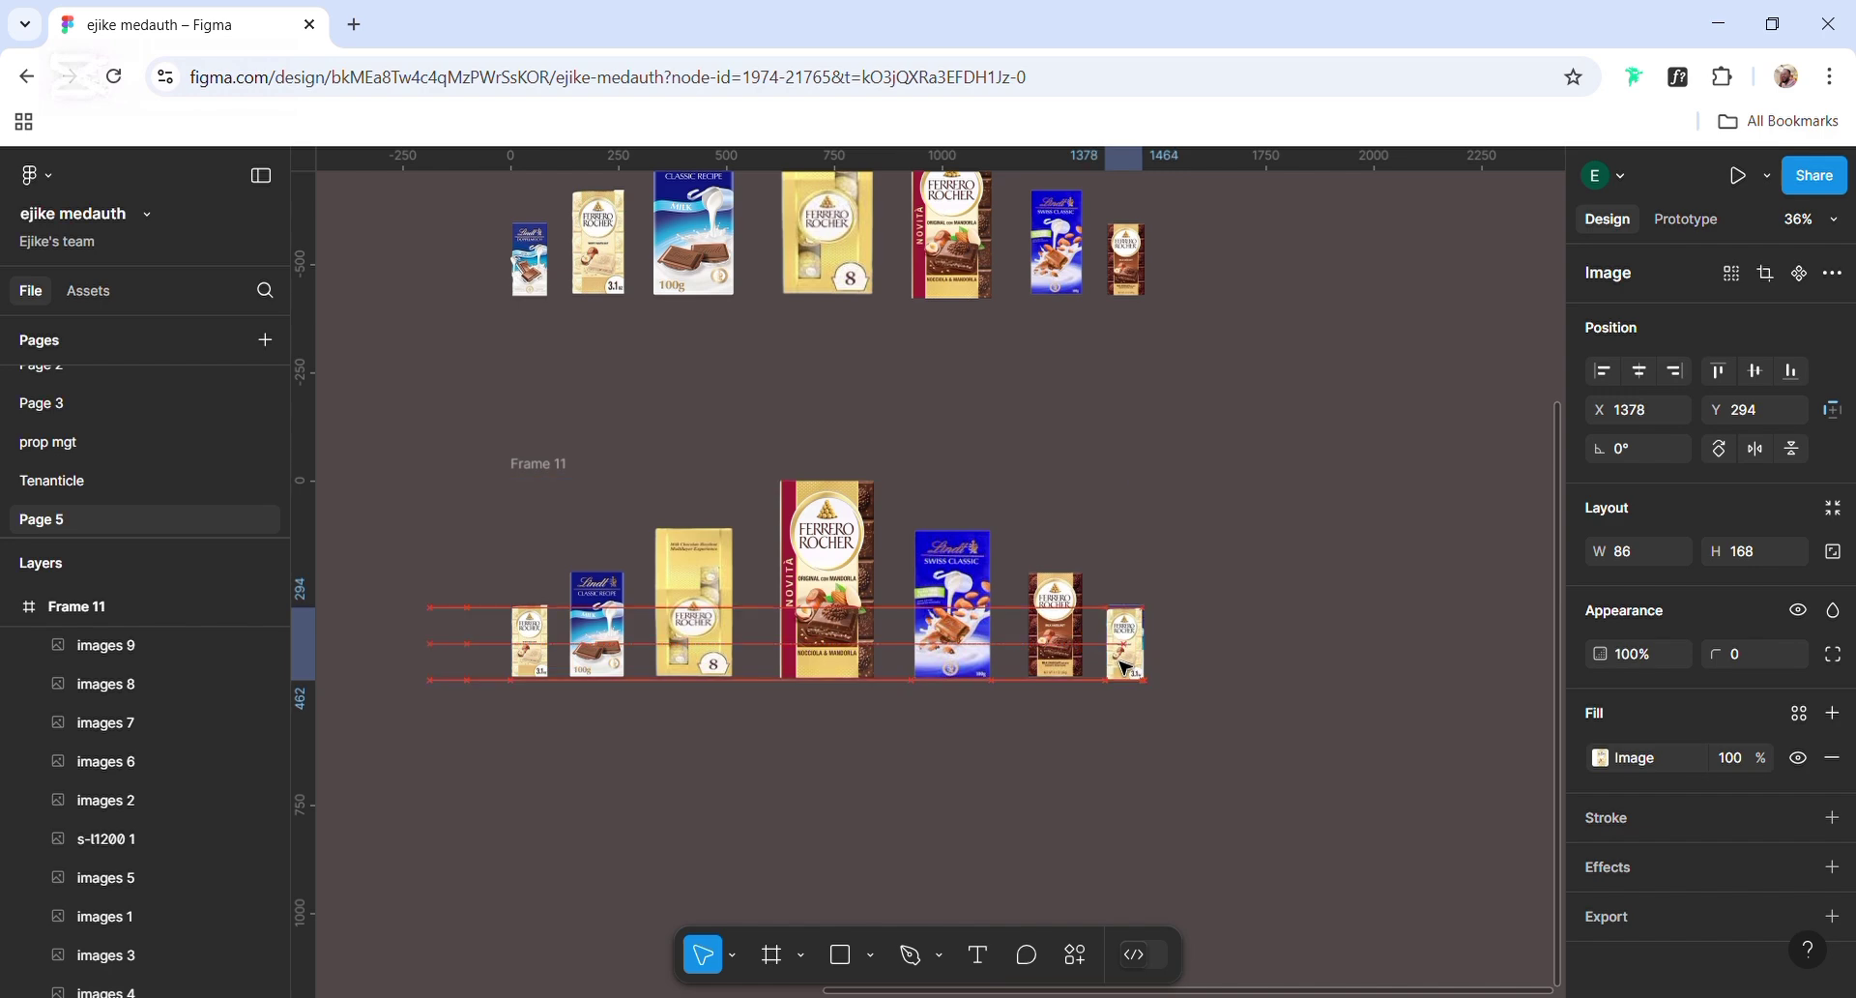
pyautogui.hotkey('shift', 'Right')
pyautogui.hotkey('shift', 'Right')
pyautogui.hotkey('shift', 'Right')
pyautogui.hotkey('shift', 'Right')
pyautogui.hotkey('shift', 'Right')
pyautogui.hotkey('shift', 'Right')
pyautogui.hotkey('shift', 'Right')
pyautogui.hotkey('shift', 'Right')
# Move another bar copy out past Frame 11's left edge, then select Frame 11.
pyautogui.moveTo(1123, 667); pyautogui.dragTo(519, 670)
pyautogui.click(555, 464)
pyautogui.click(1121, 652)
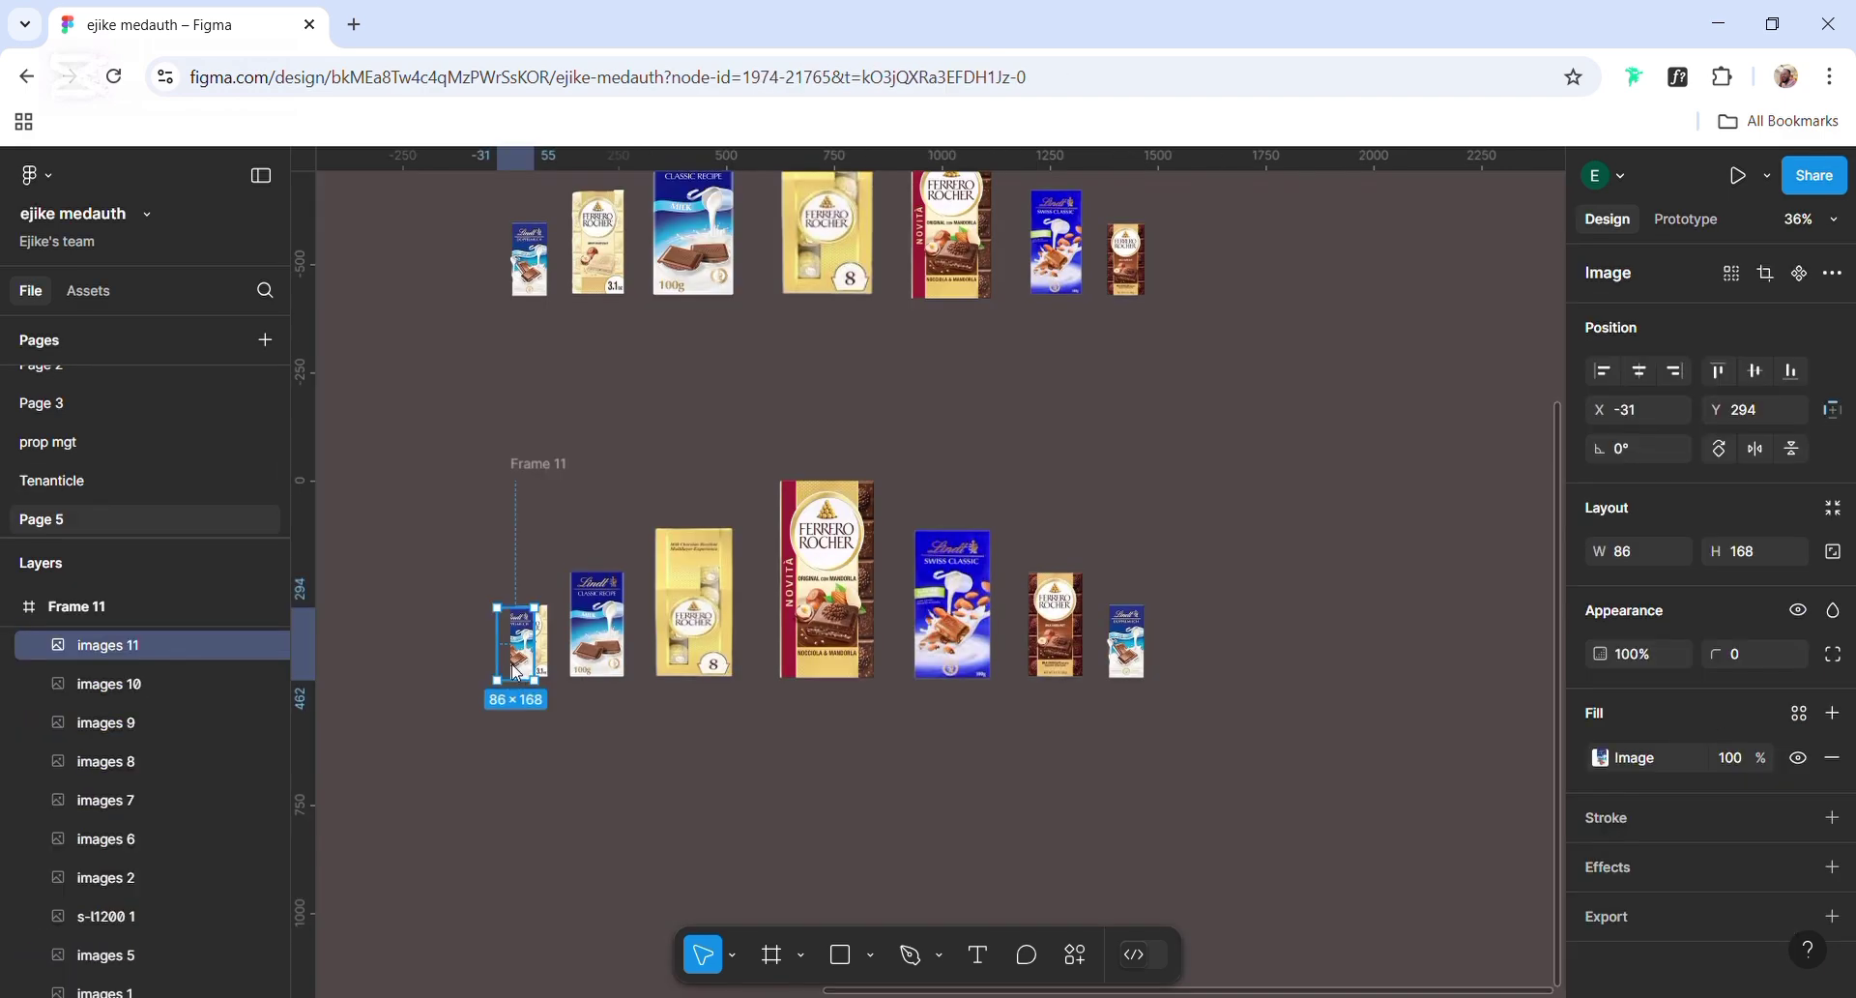
pyautogui.moveTo(515, 669); pyautogui.dragTo(485, 670)
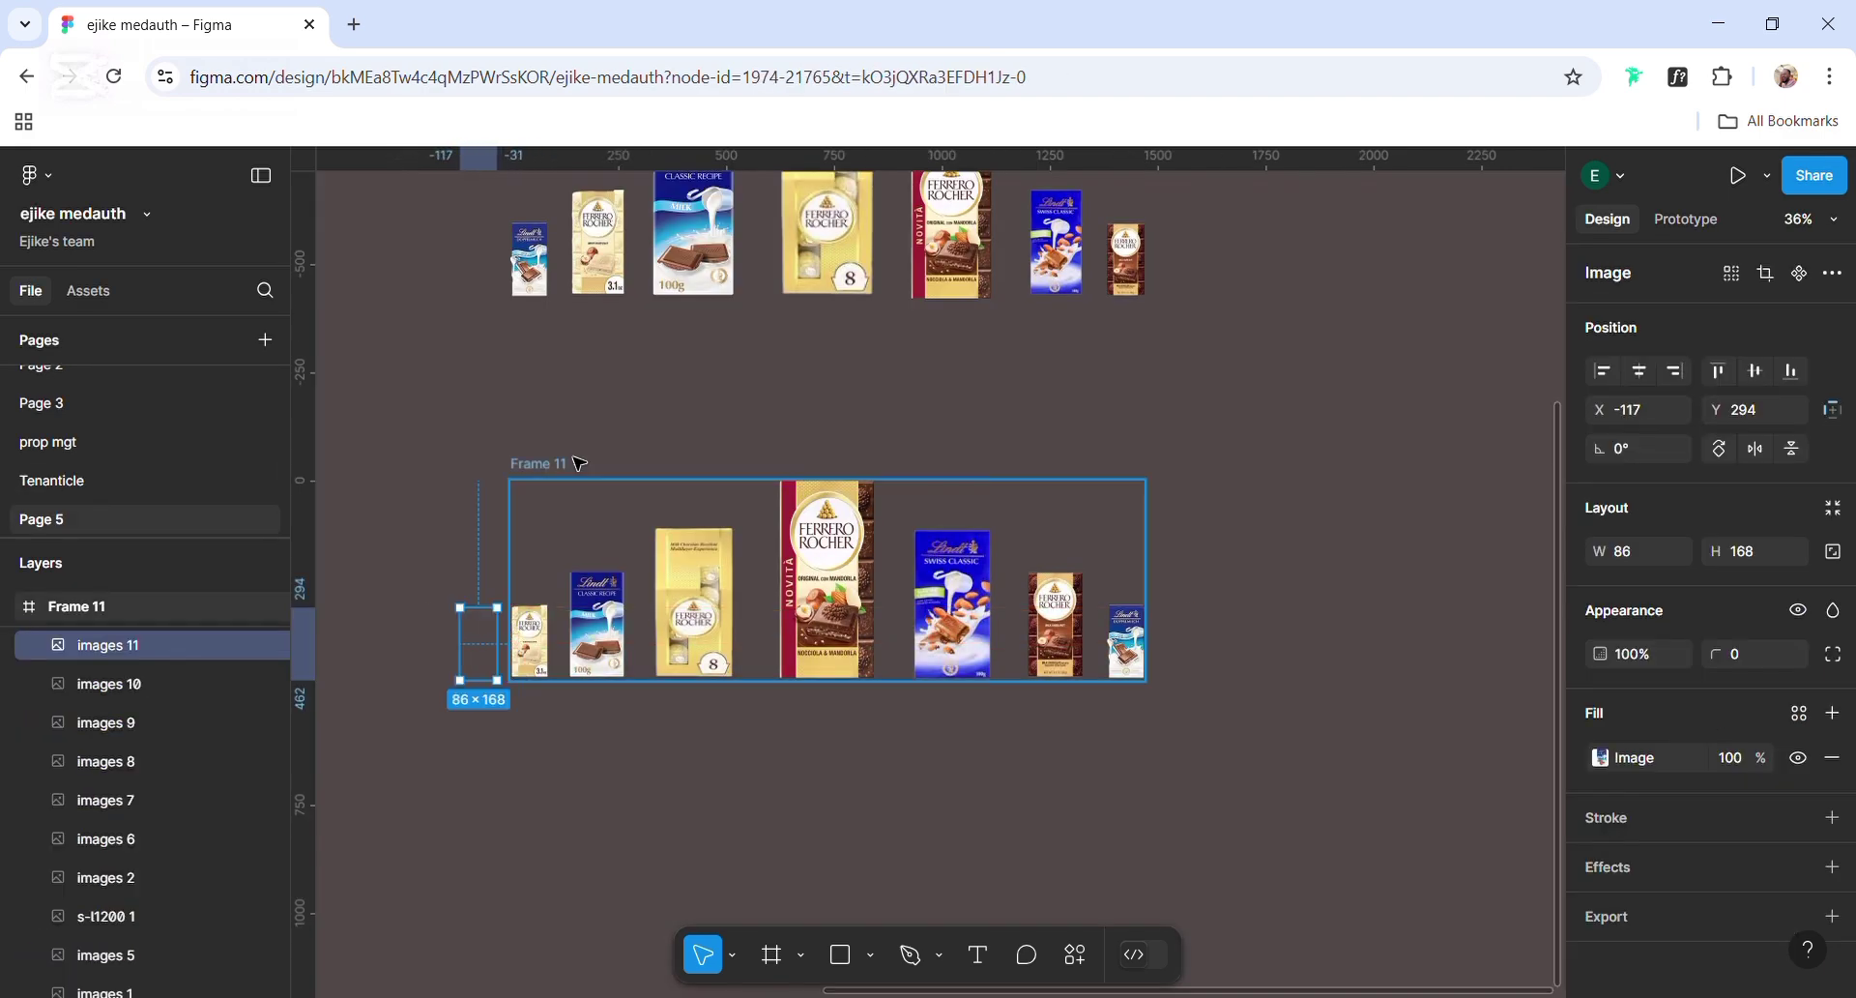
pyautogui.click(603, 525)
# Duplicate Frame 11 as Frame 12 and place it below Frame 11.
pyautogui.hotkey('ctrl', 'd')
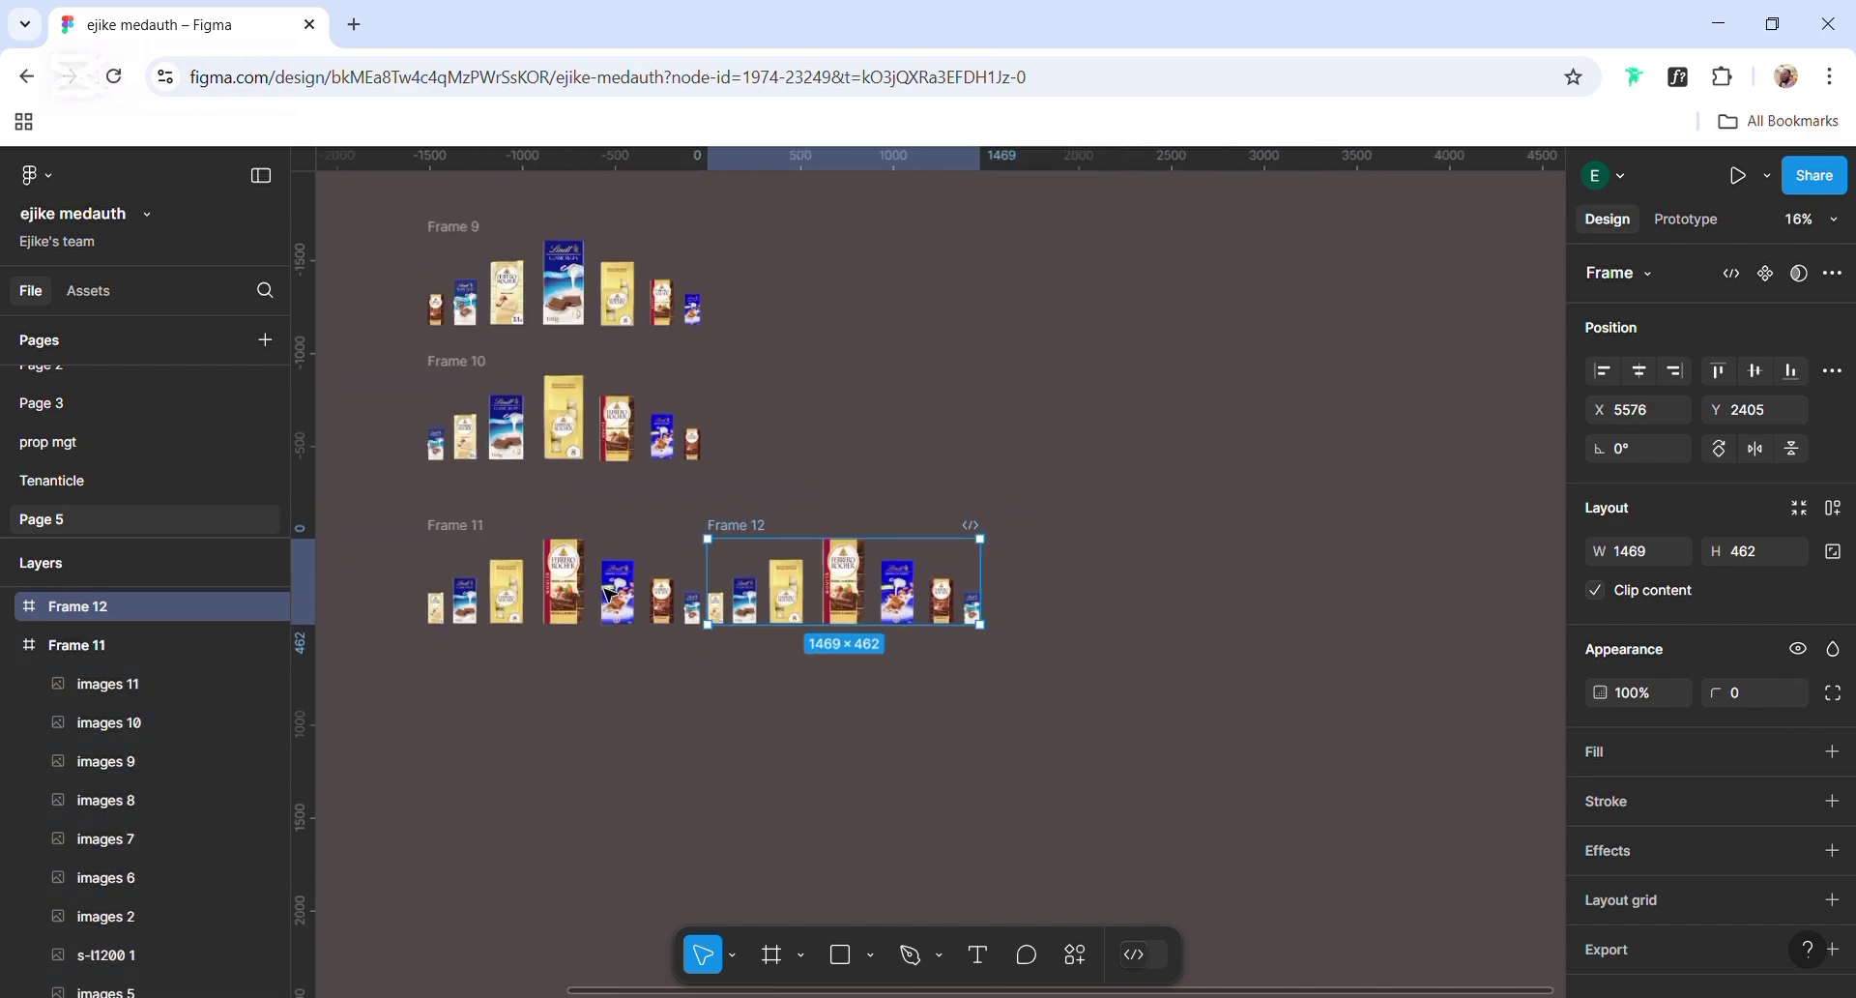
pyautogui.scroll(-1, 1099, 441)
pyautogui.moveTo(1001, 580); pyautogui.dragTo(770, 720)
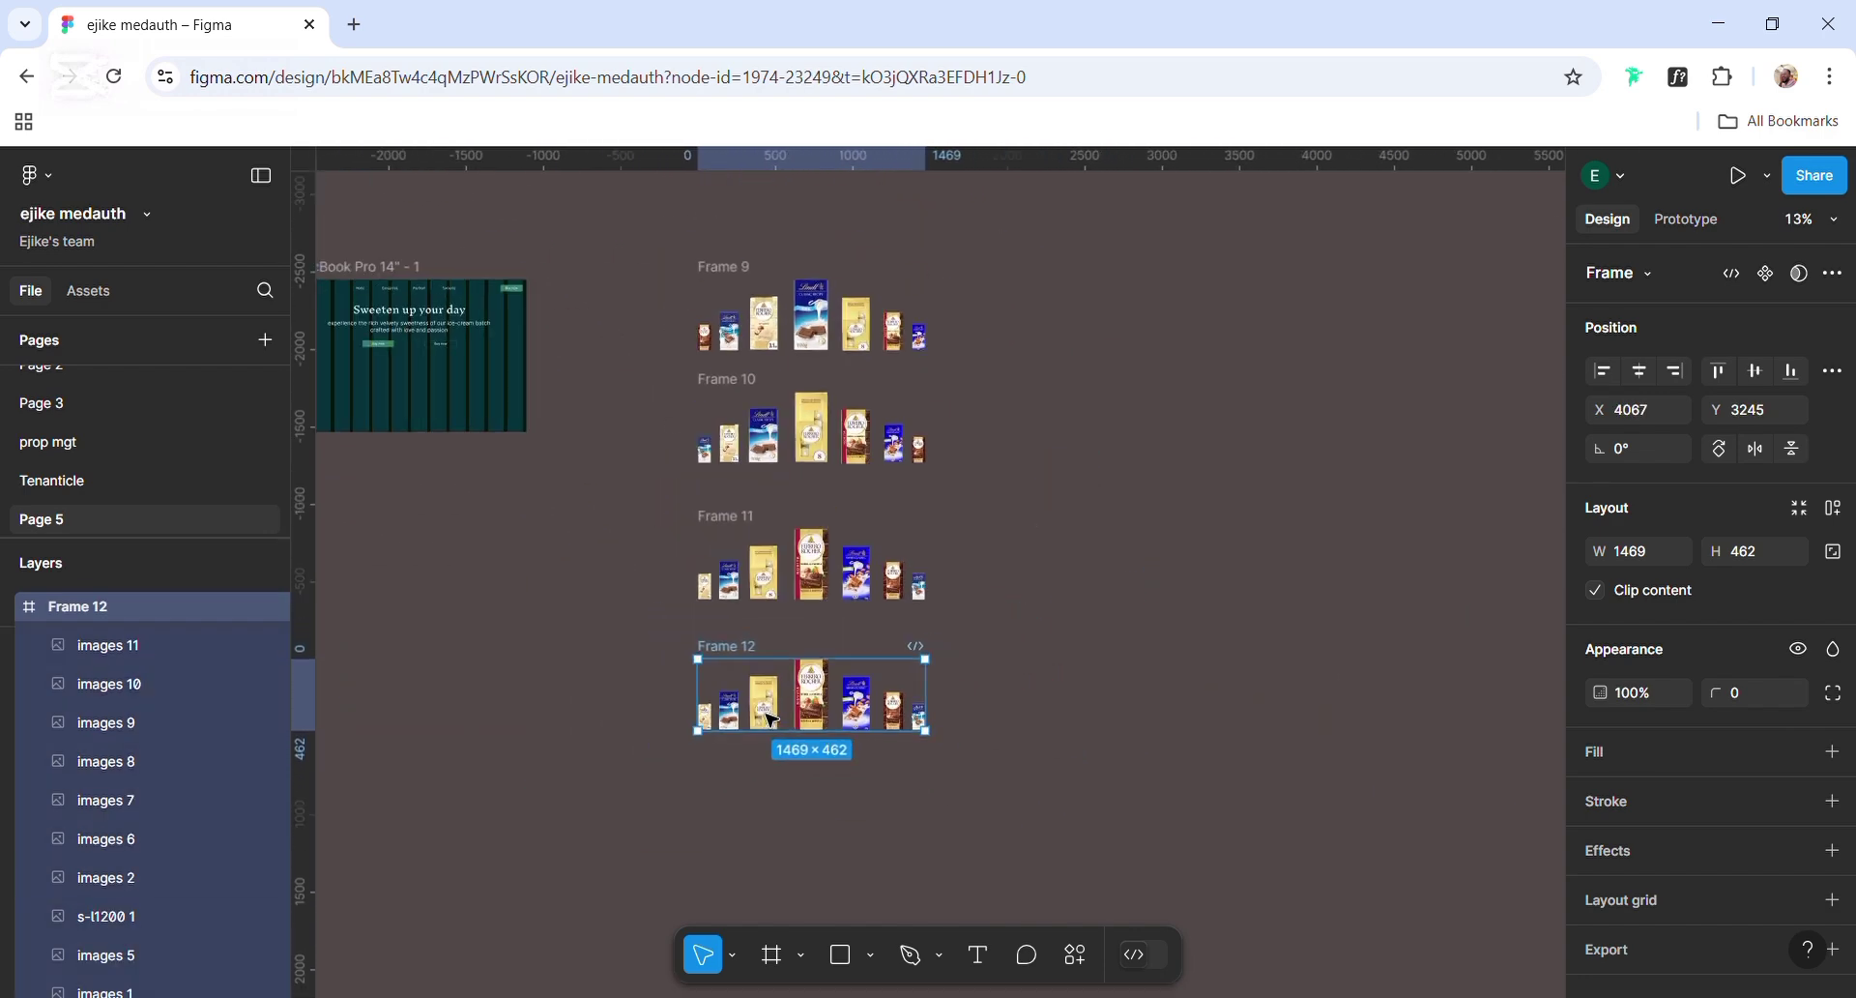
pyautogui.scroll(3, 771, 721)
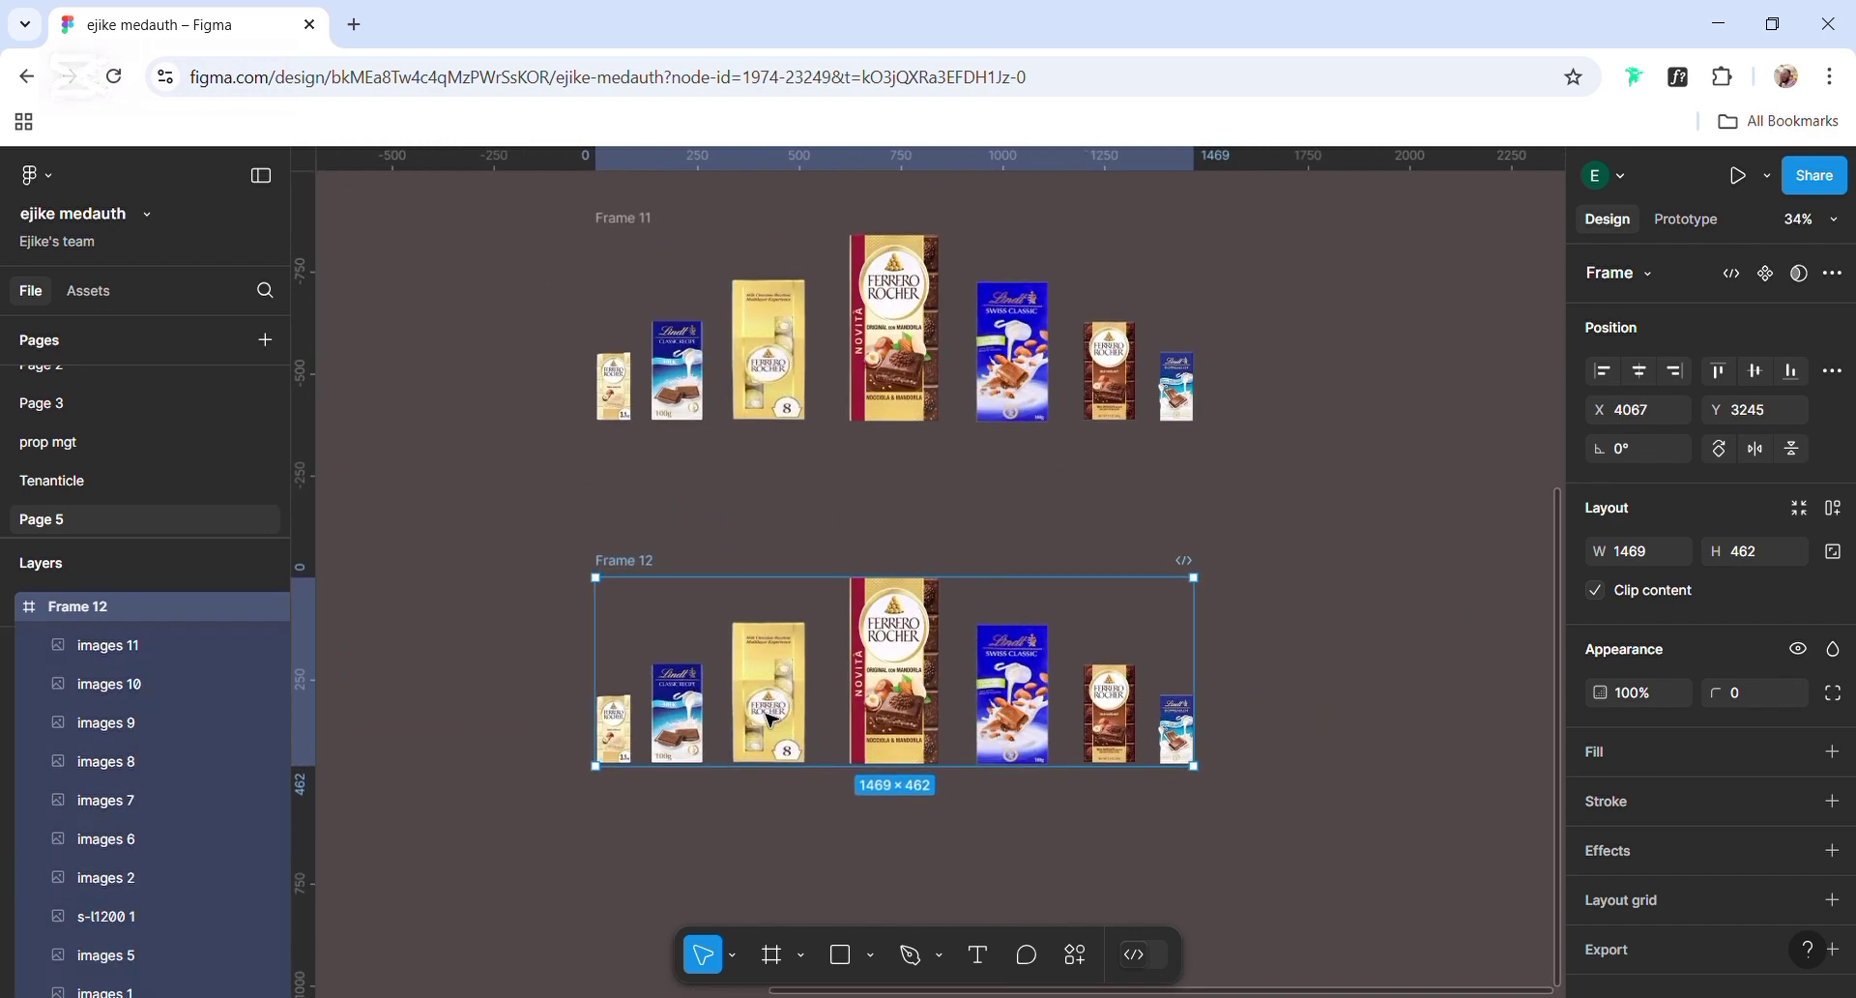
# Push Frame 12's leftmost bar past the left edge and move the Lindt classic bar to 0, 288.
pyautogui.click(620, 730)
pyautogui.hotkey('shift', 'Left')
pyautogui.hotkey('shift', 'Left')
pyautogui.hotkey('shift', 'Left')
pyautogui.hotkey('shift', 'Left')
pyautogui.hotkey('shift', 'Left')
pyautogui.hotkey('shift', 'Left')
pyautogui.hotkey('shift', 'Left')
pyautogui.hotkey('shift', 'Left')
pyautogui.hotkey('shift', 'Left')
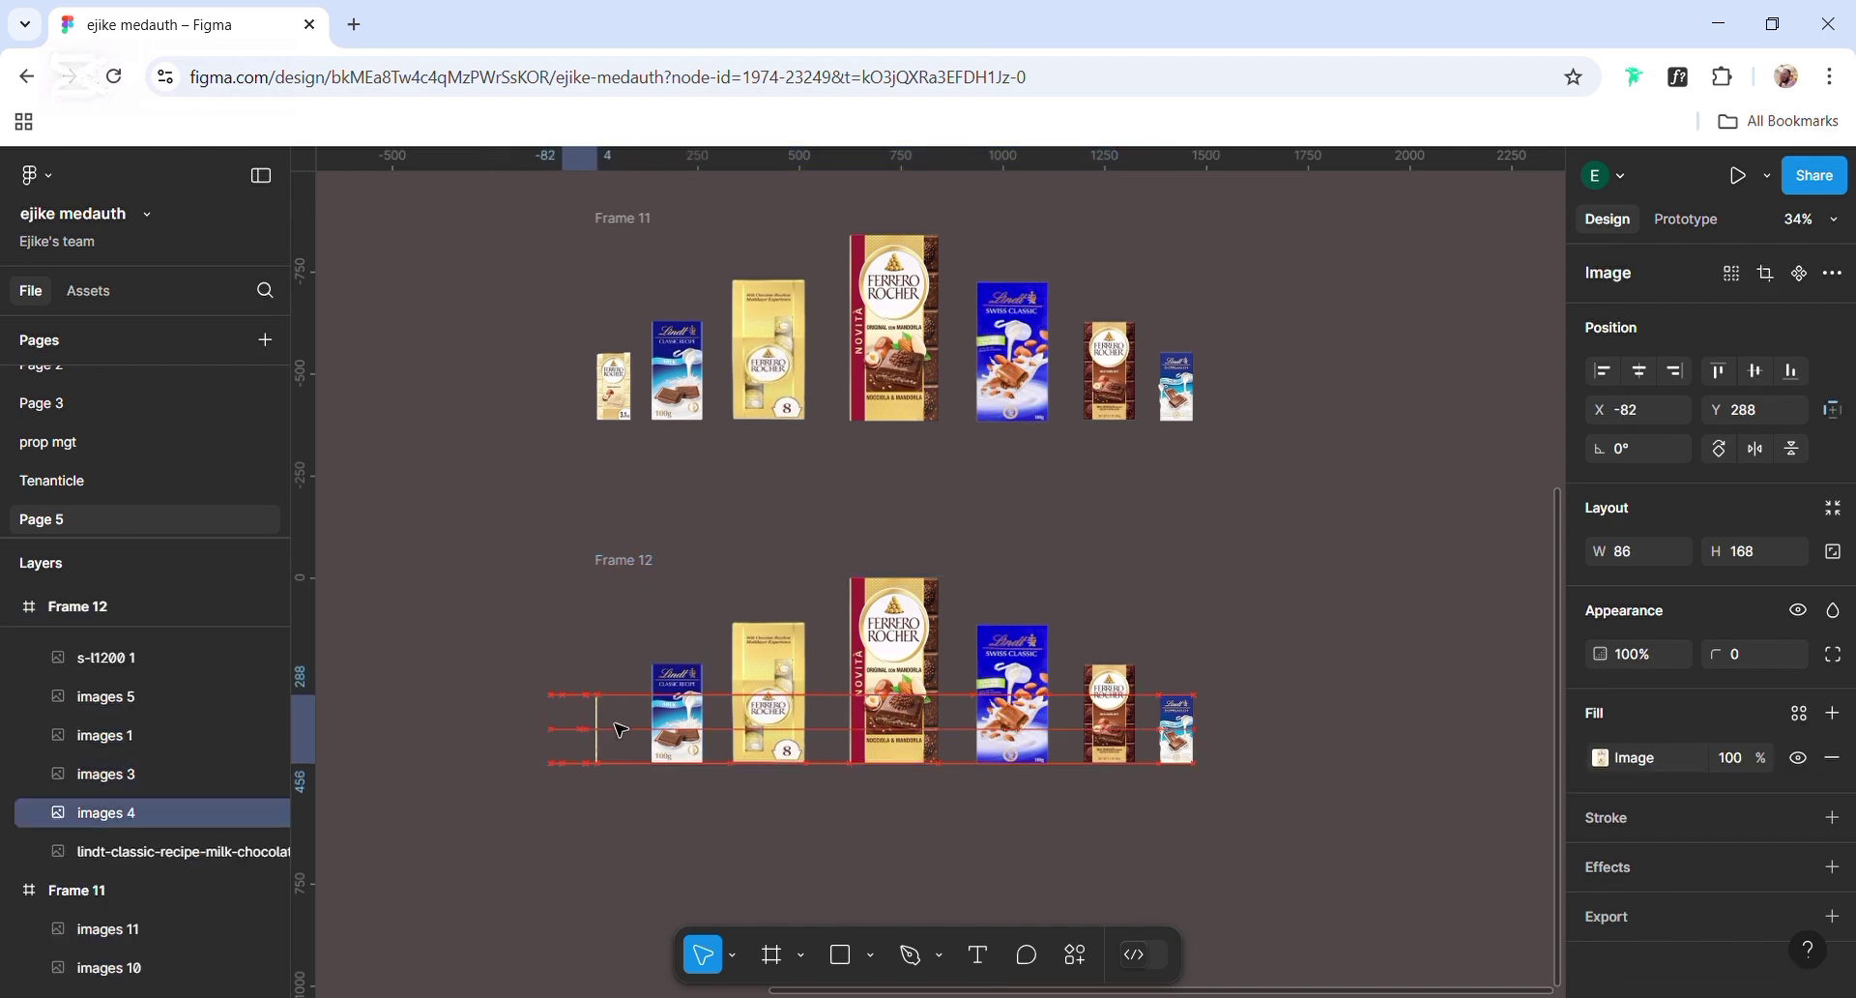
pyautogui.hotkey('shift', 'Left')
pyautogui.hotkey('shift', 'Left')
pyautogui.click(677, 715)
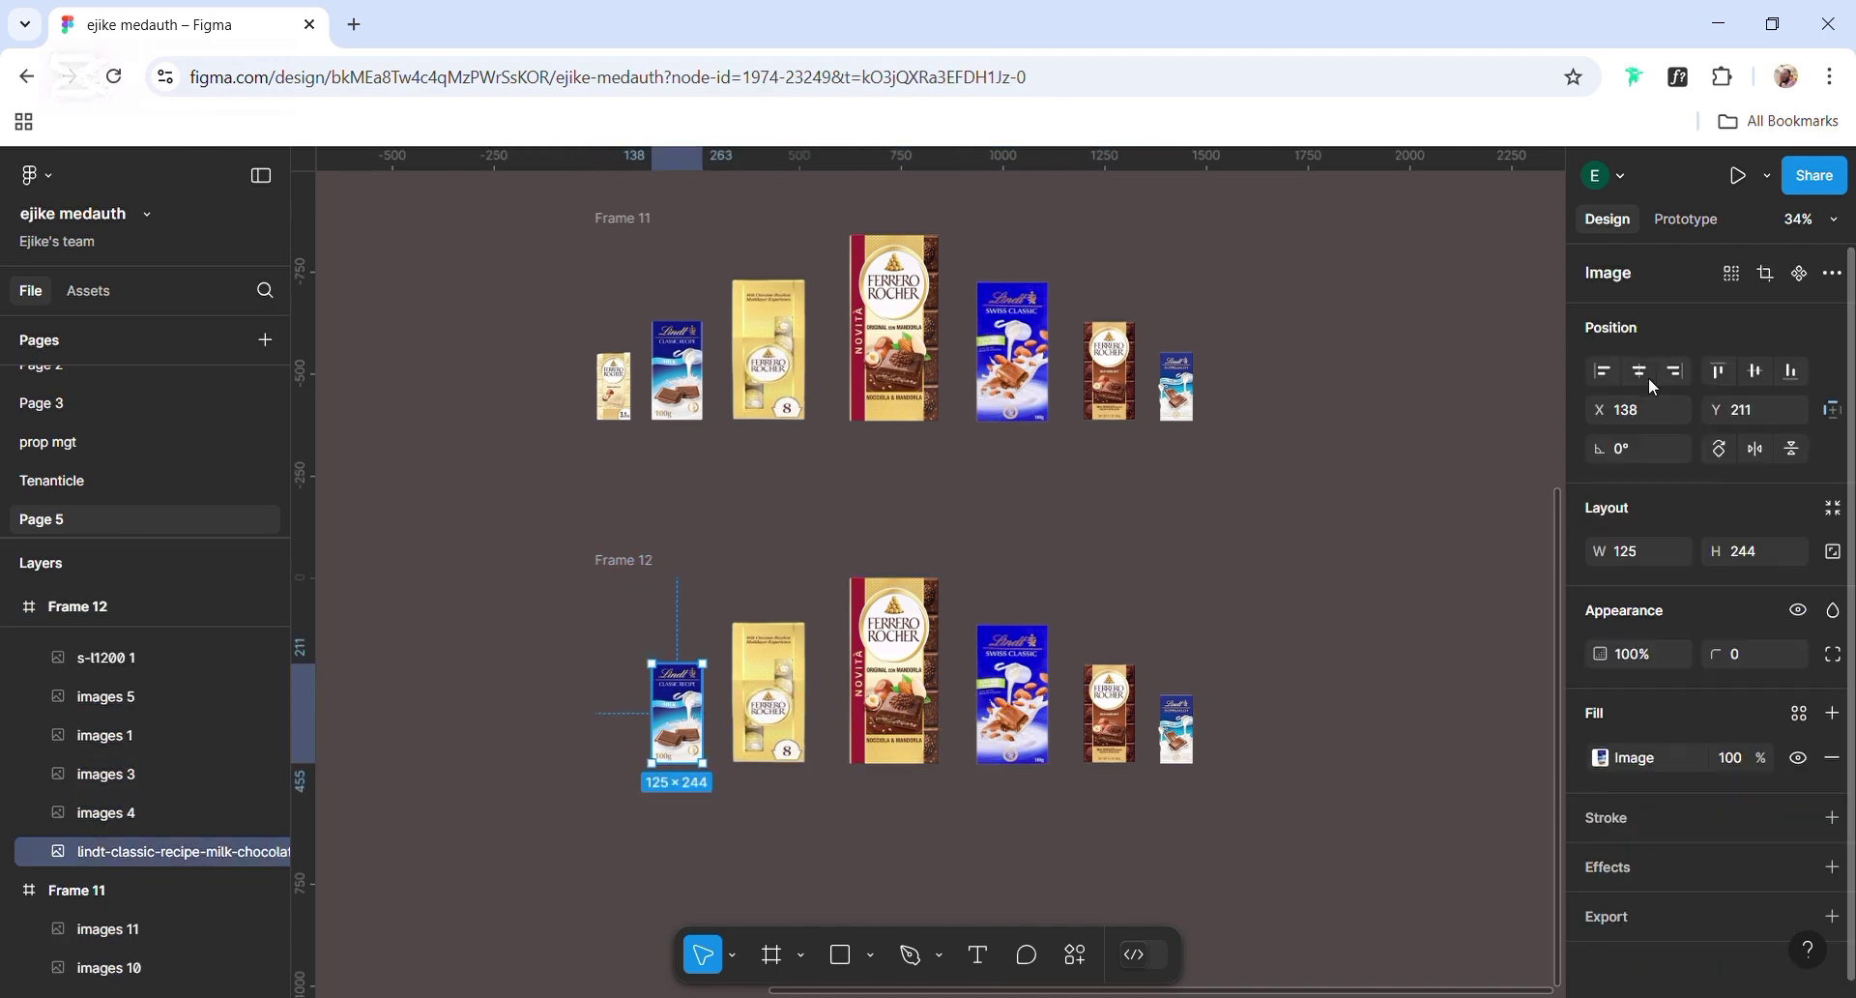
pyautogui.click(1652, 410)
pyautogui.write('0')
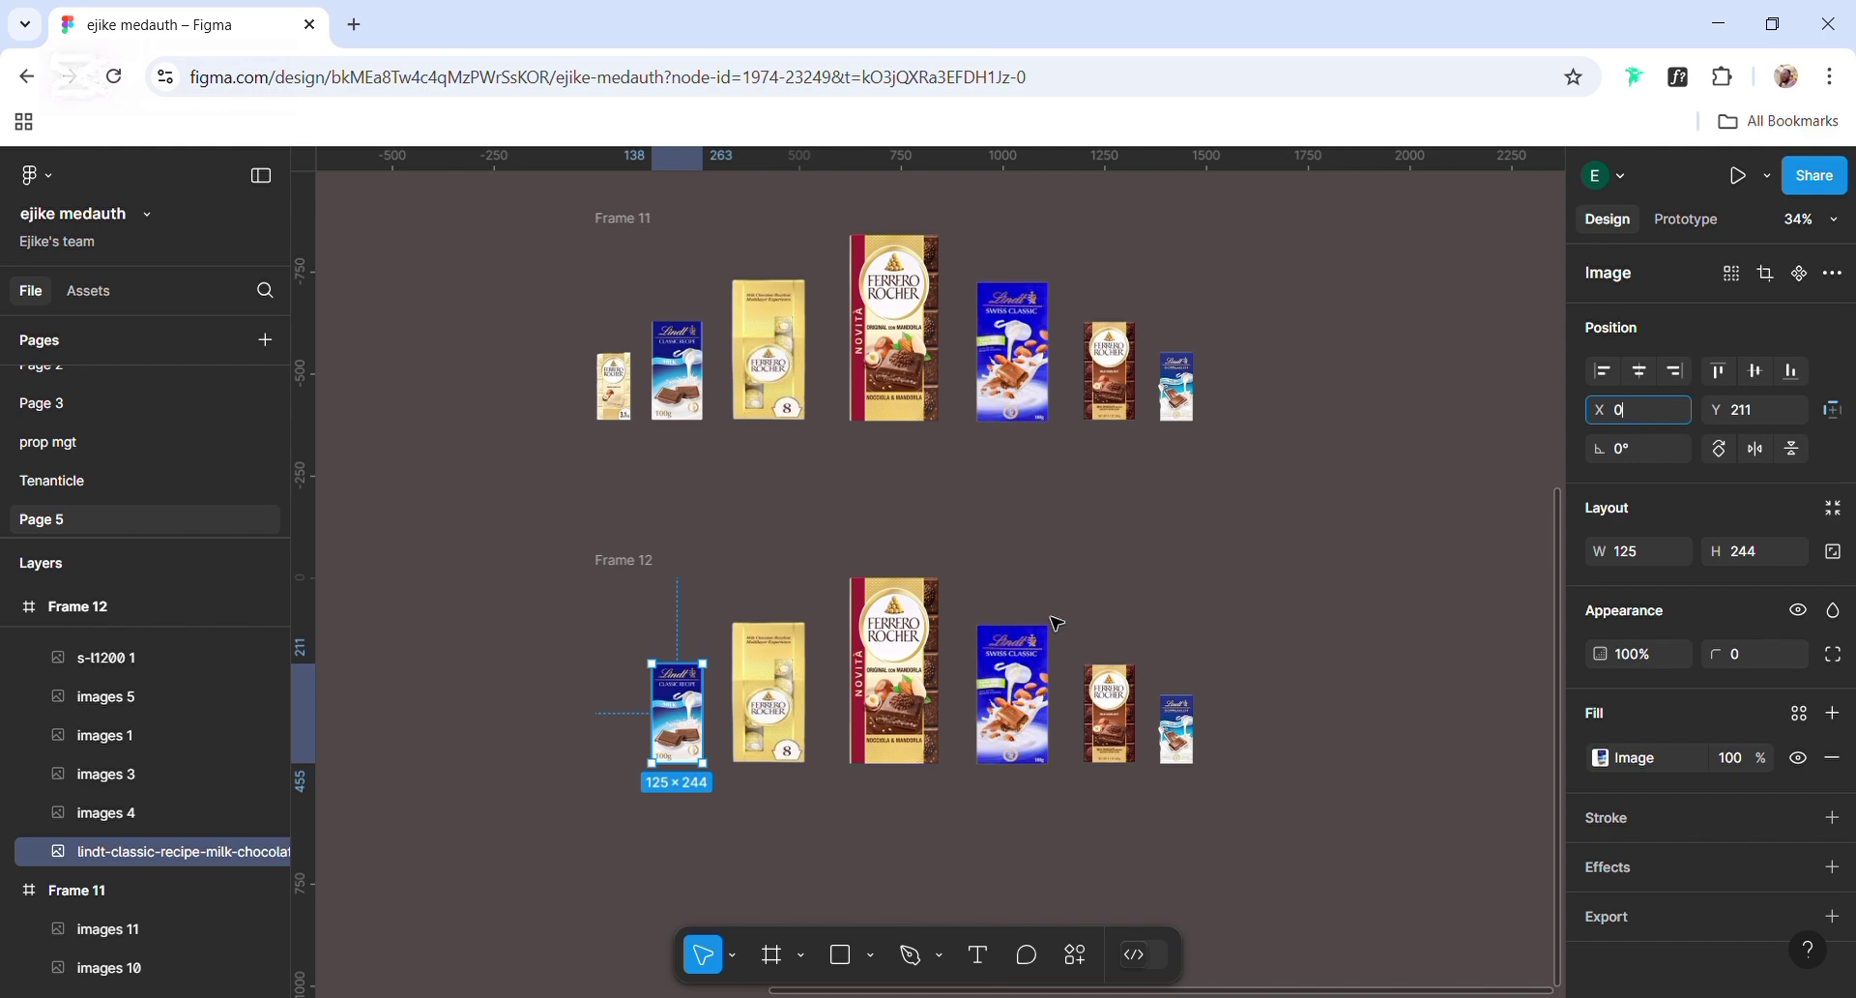
pyautogui.click(1747, 410)
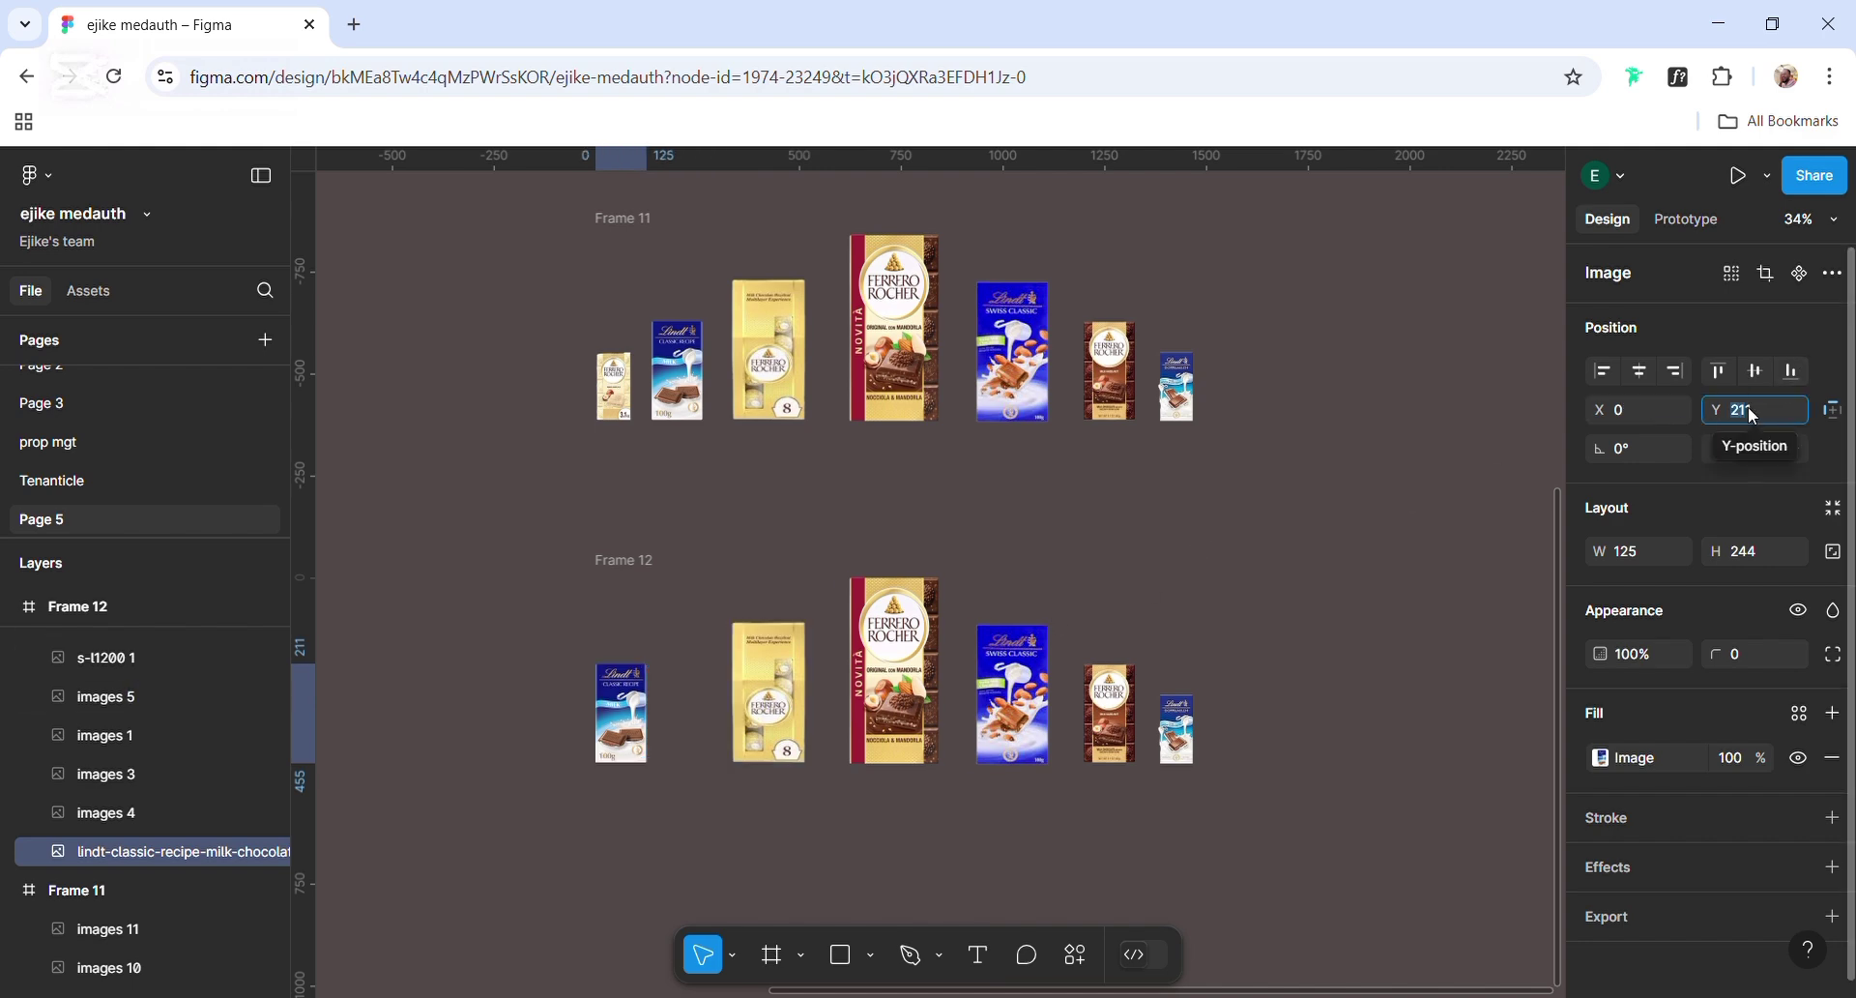
pyautogui.write('288')
pyautogui.press('Return')
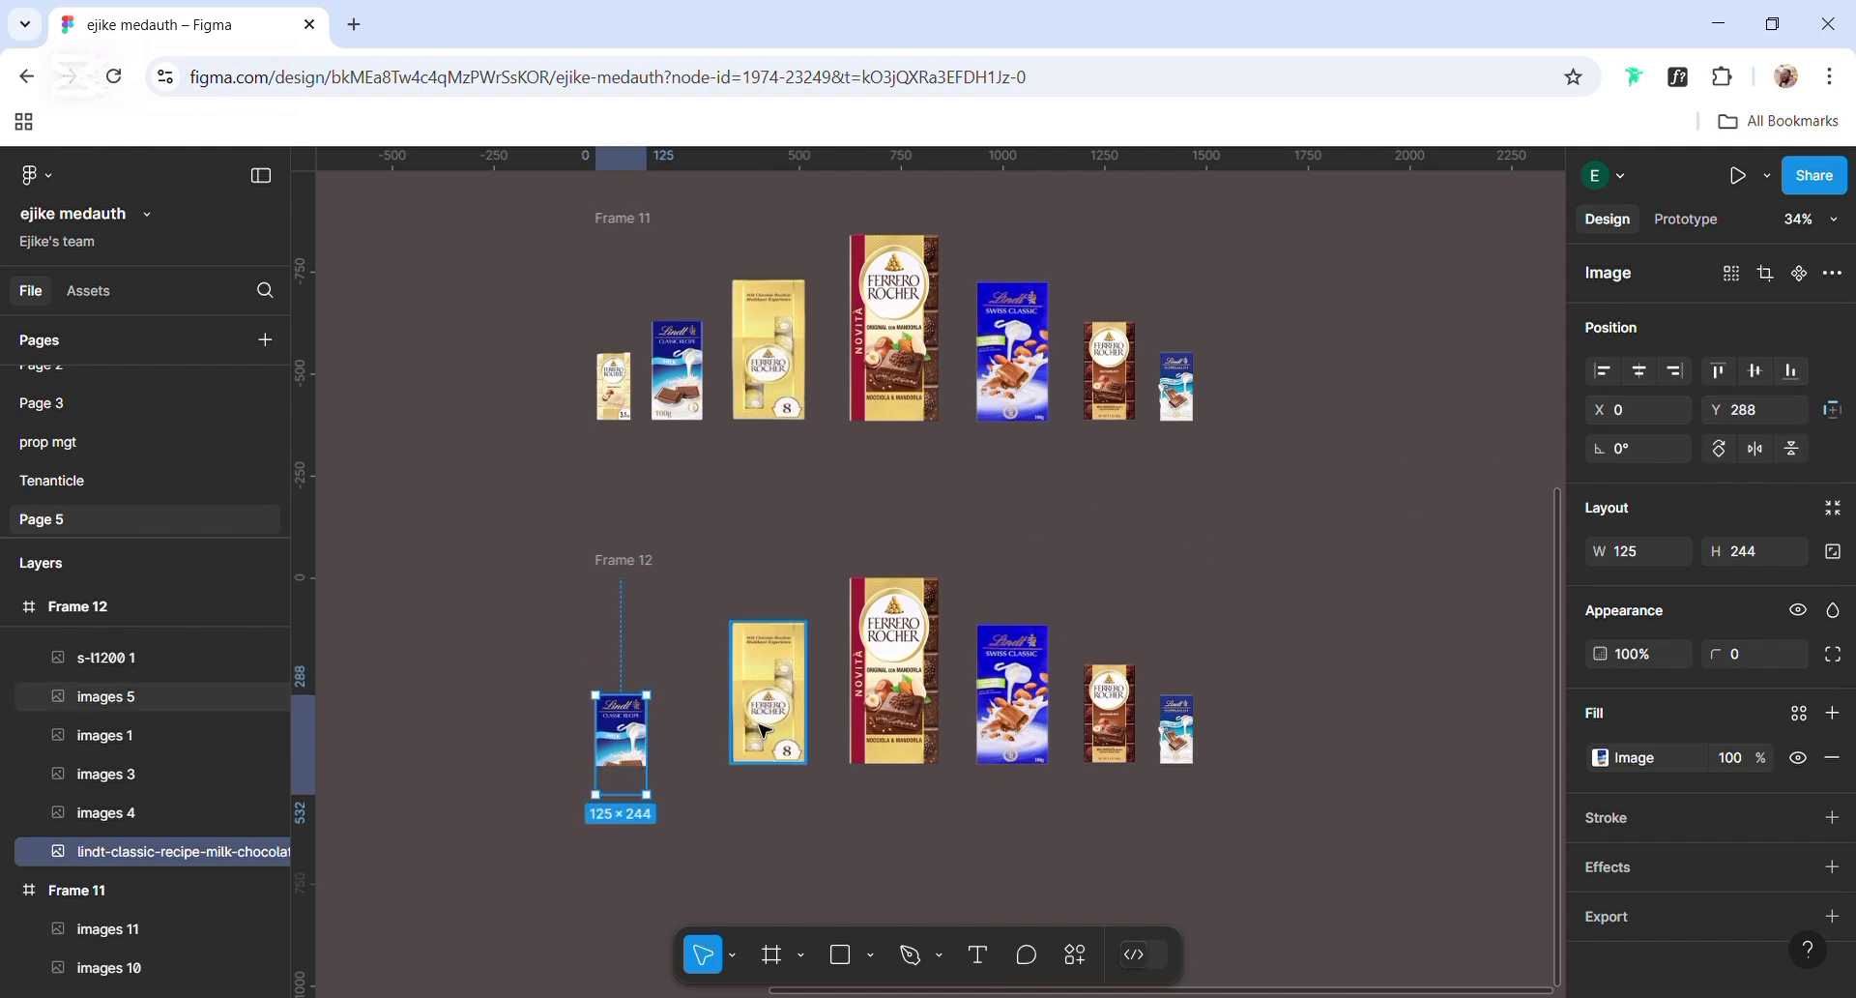
# Move the cream Ferrero bar to 138, 211 and the large Ferrero bar to x 331.
pyautogui.click(764, 732)
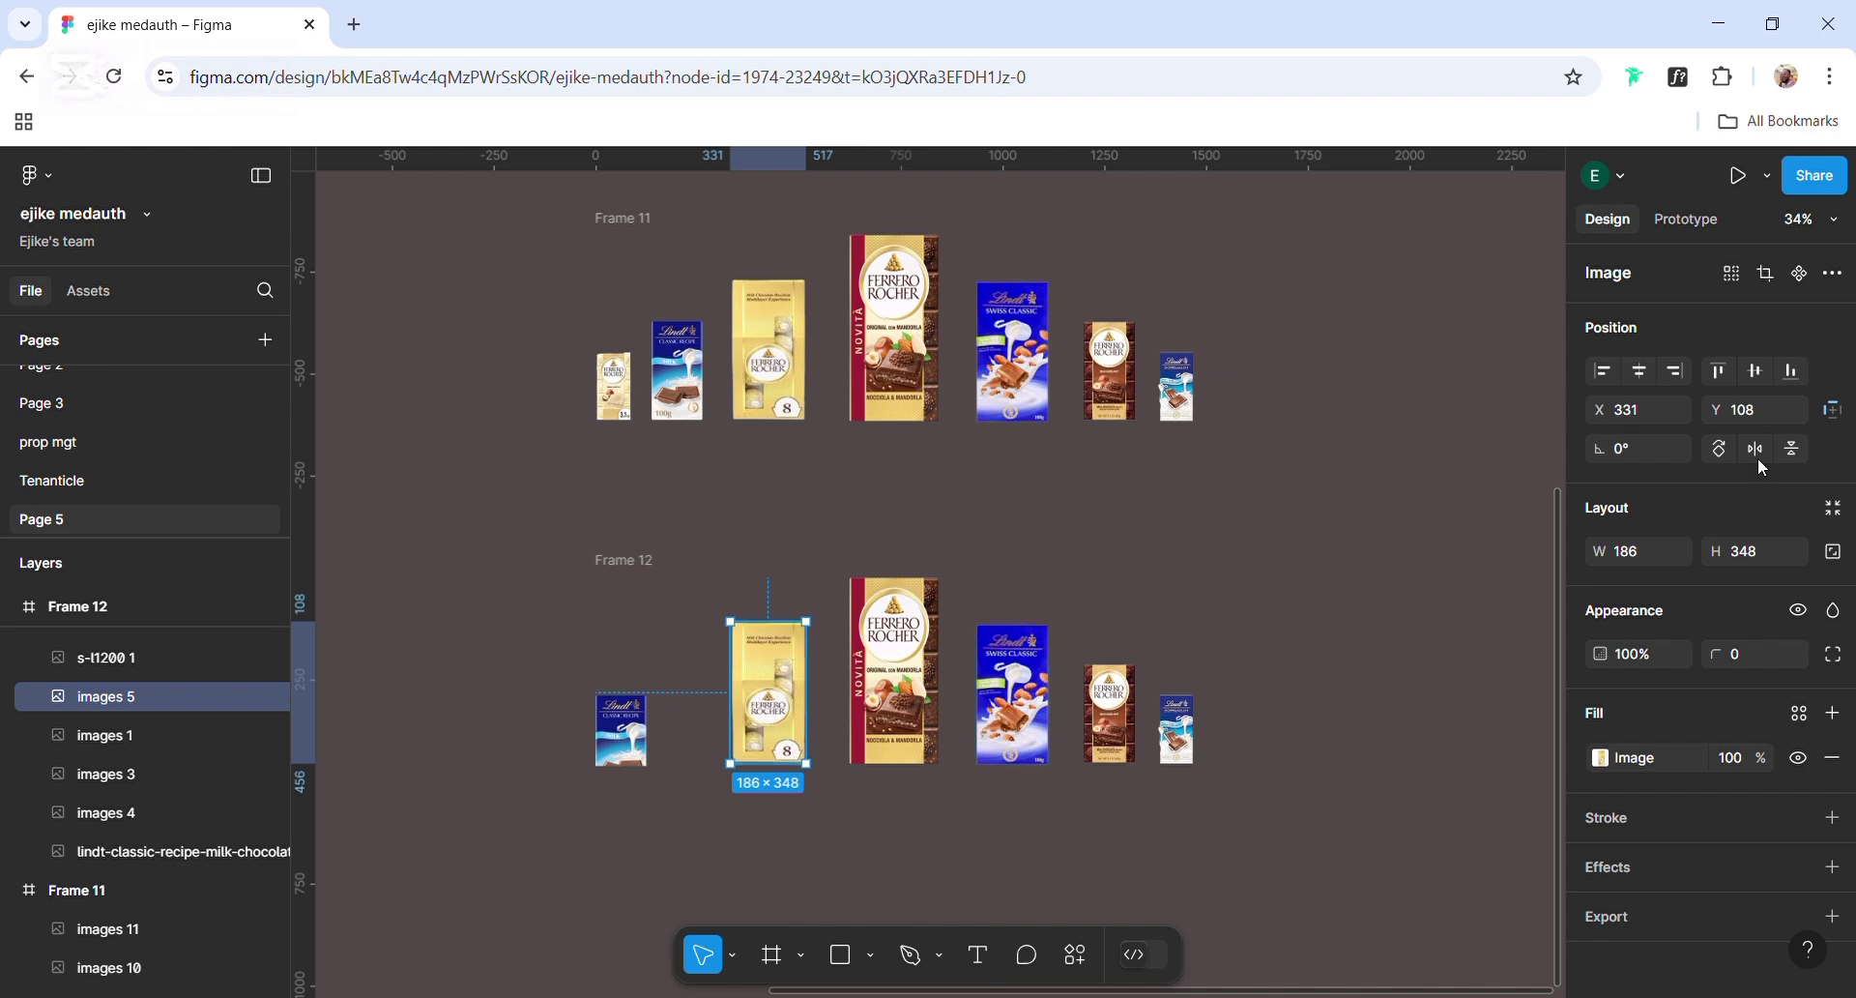
pyautogui.click(1639, 419)
pyautogui.write('13')
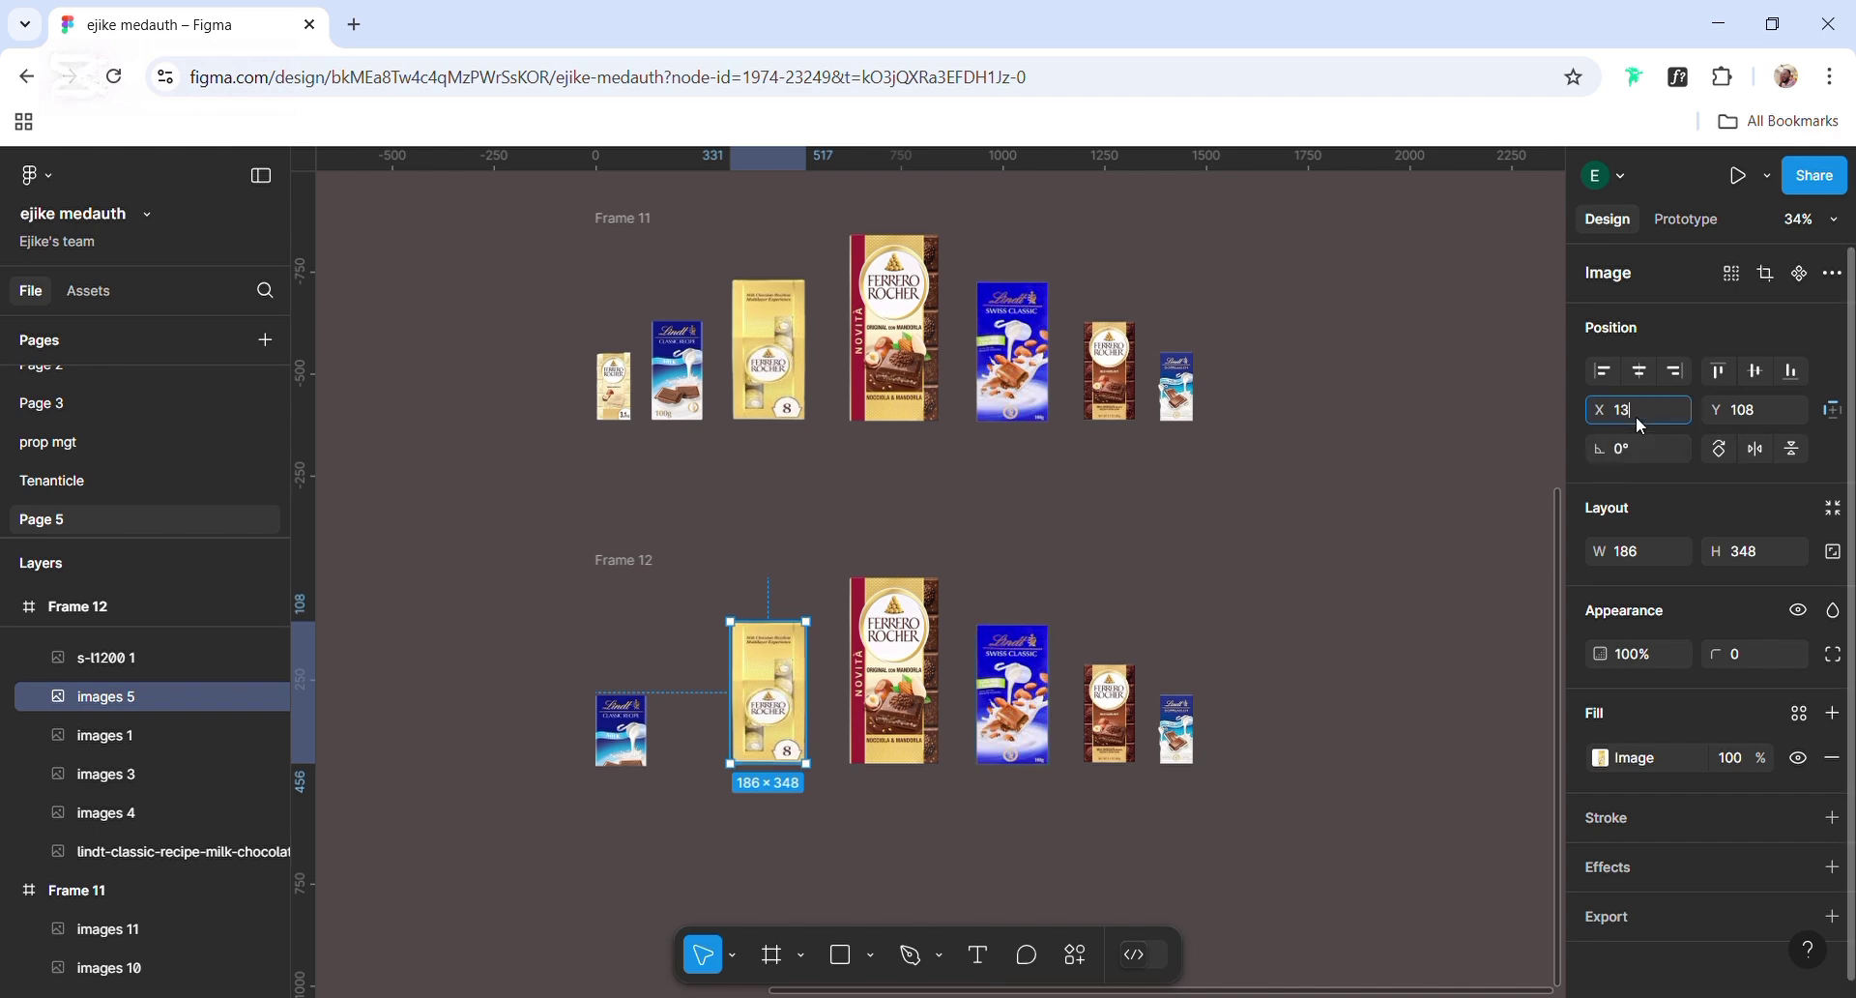
pyautogui.write('8')
pyautogui.click(1757, 408)
pyautogui.write('211')
pyautogui.press('Return')
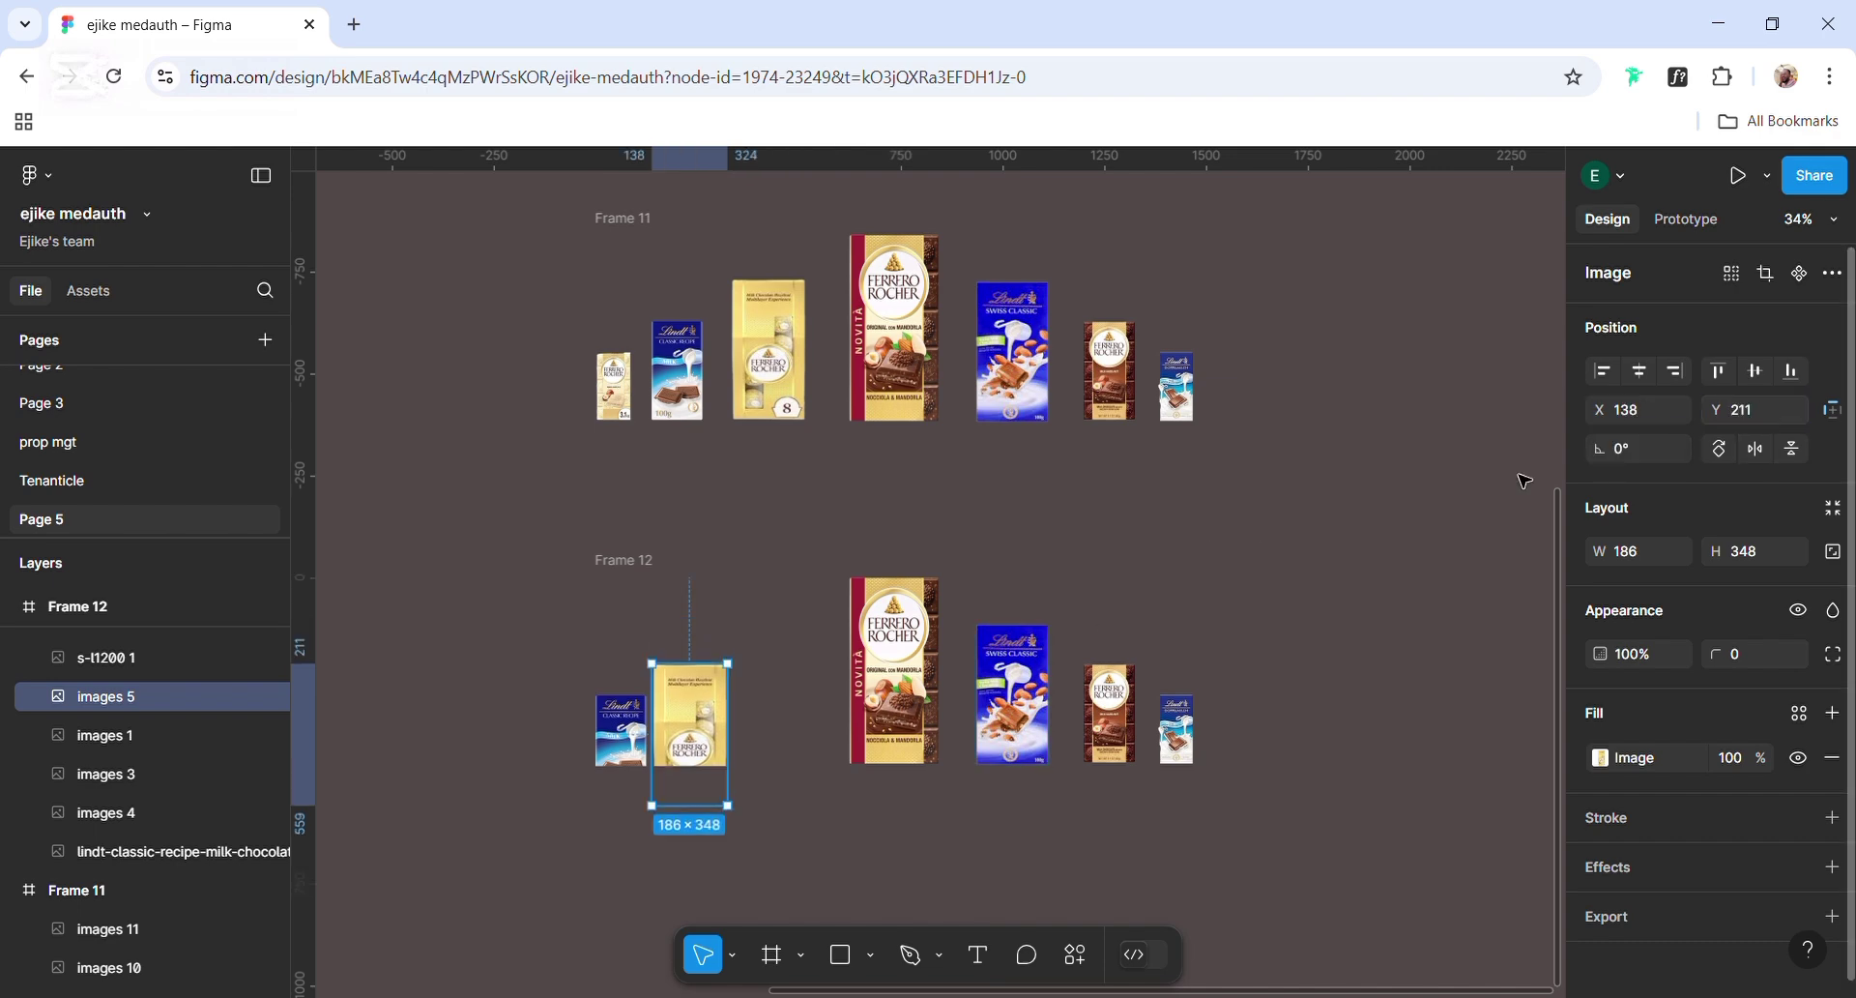
pyautogui.click(890, 703)
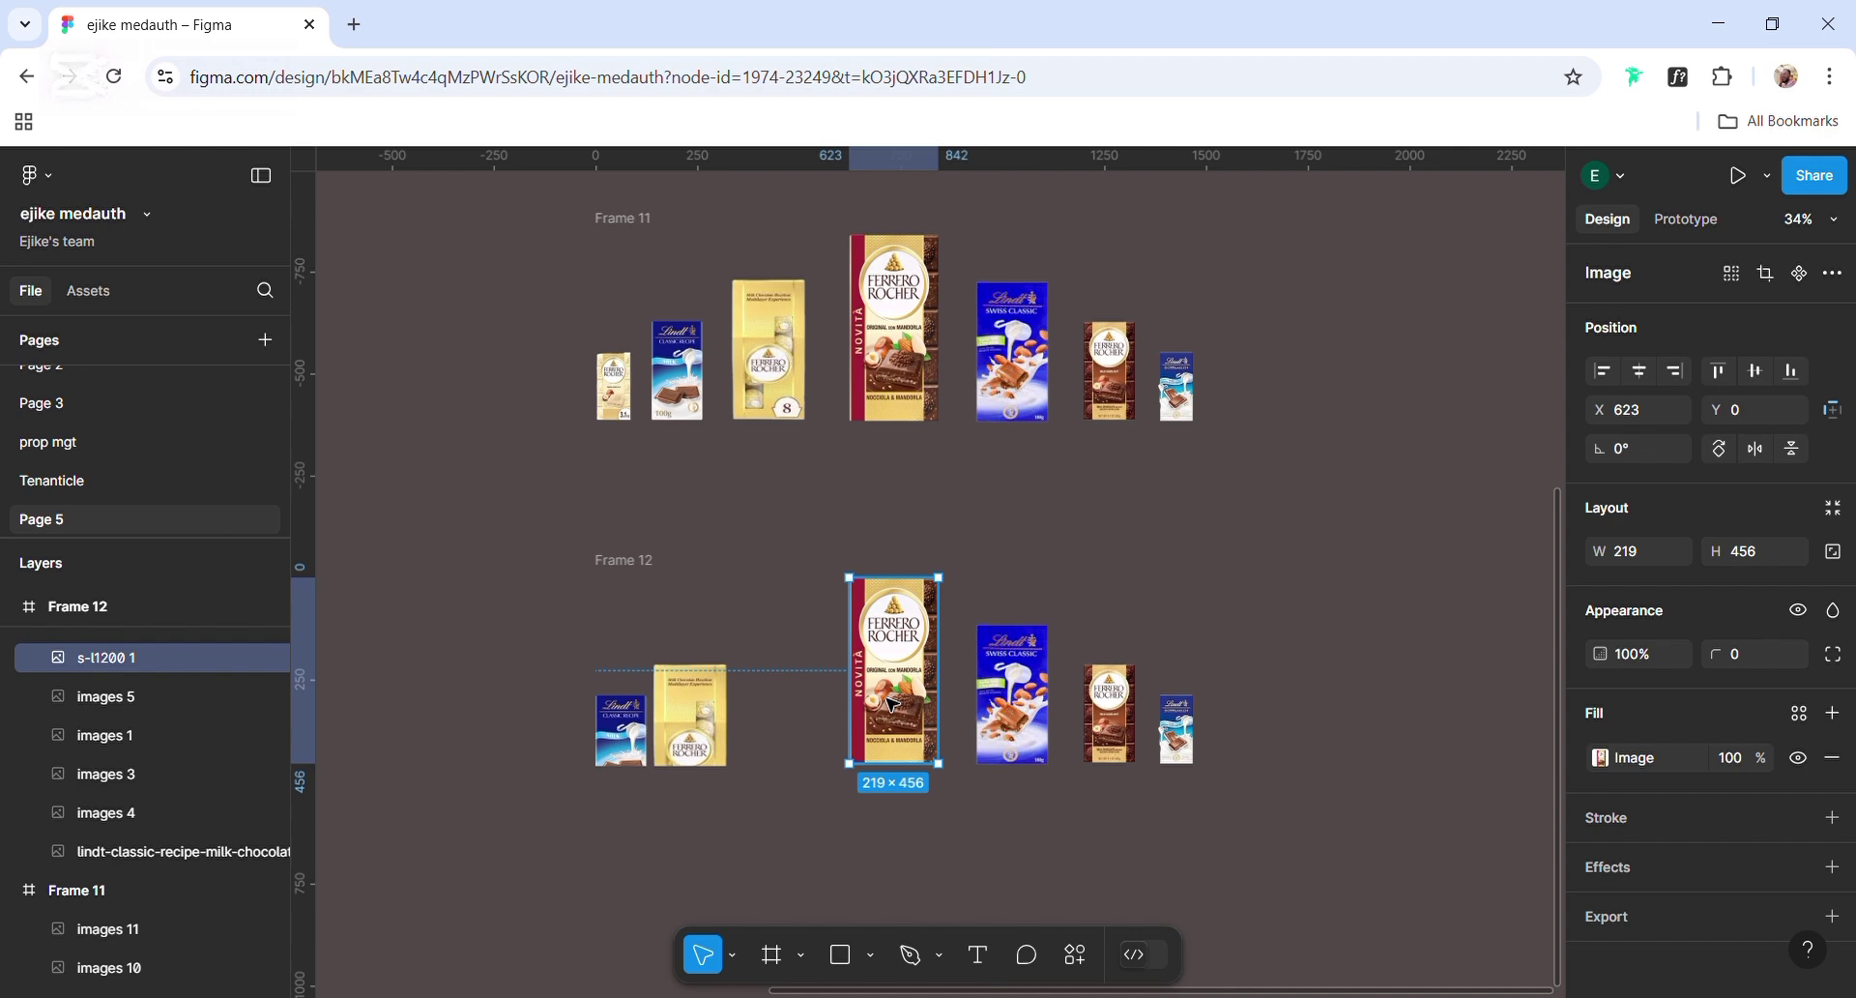
pyautogui.write('331')
pyautogui.click(1757, 410)
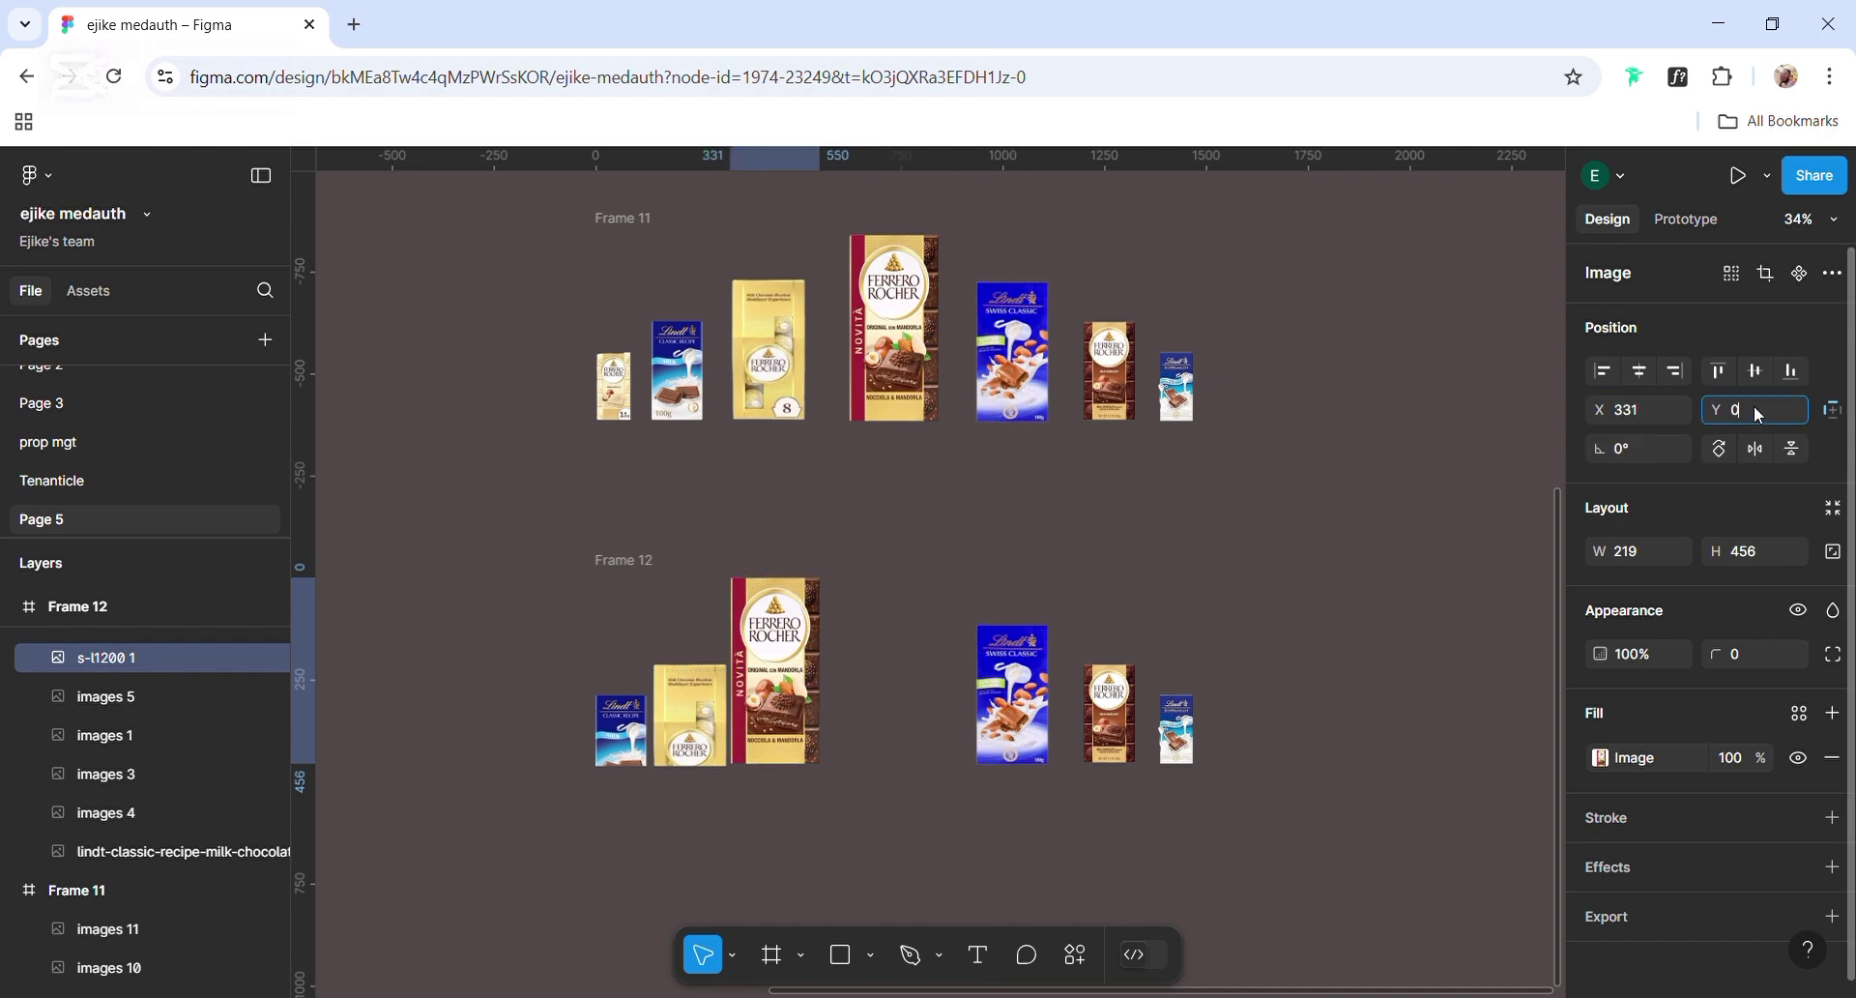
pyautogui.write('108')
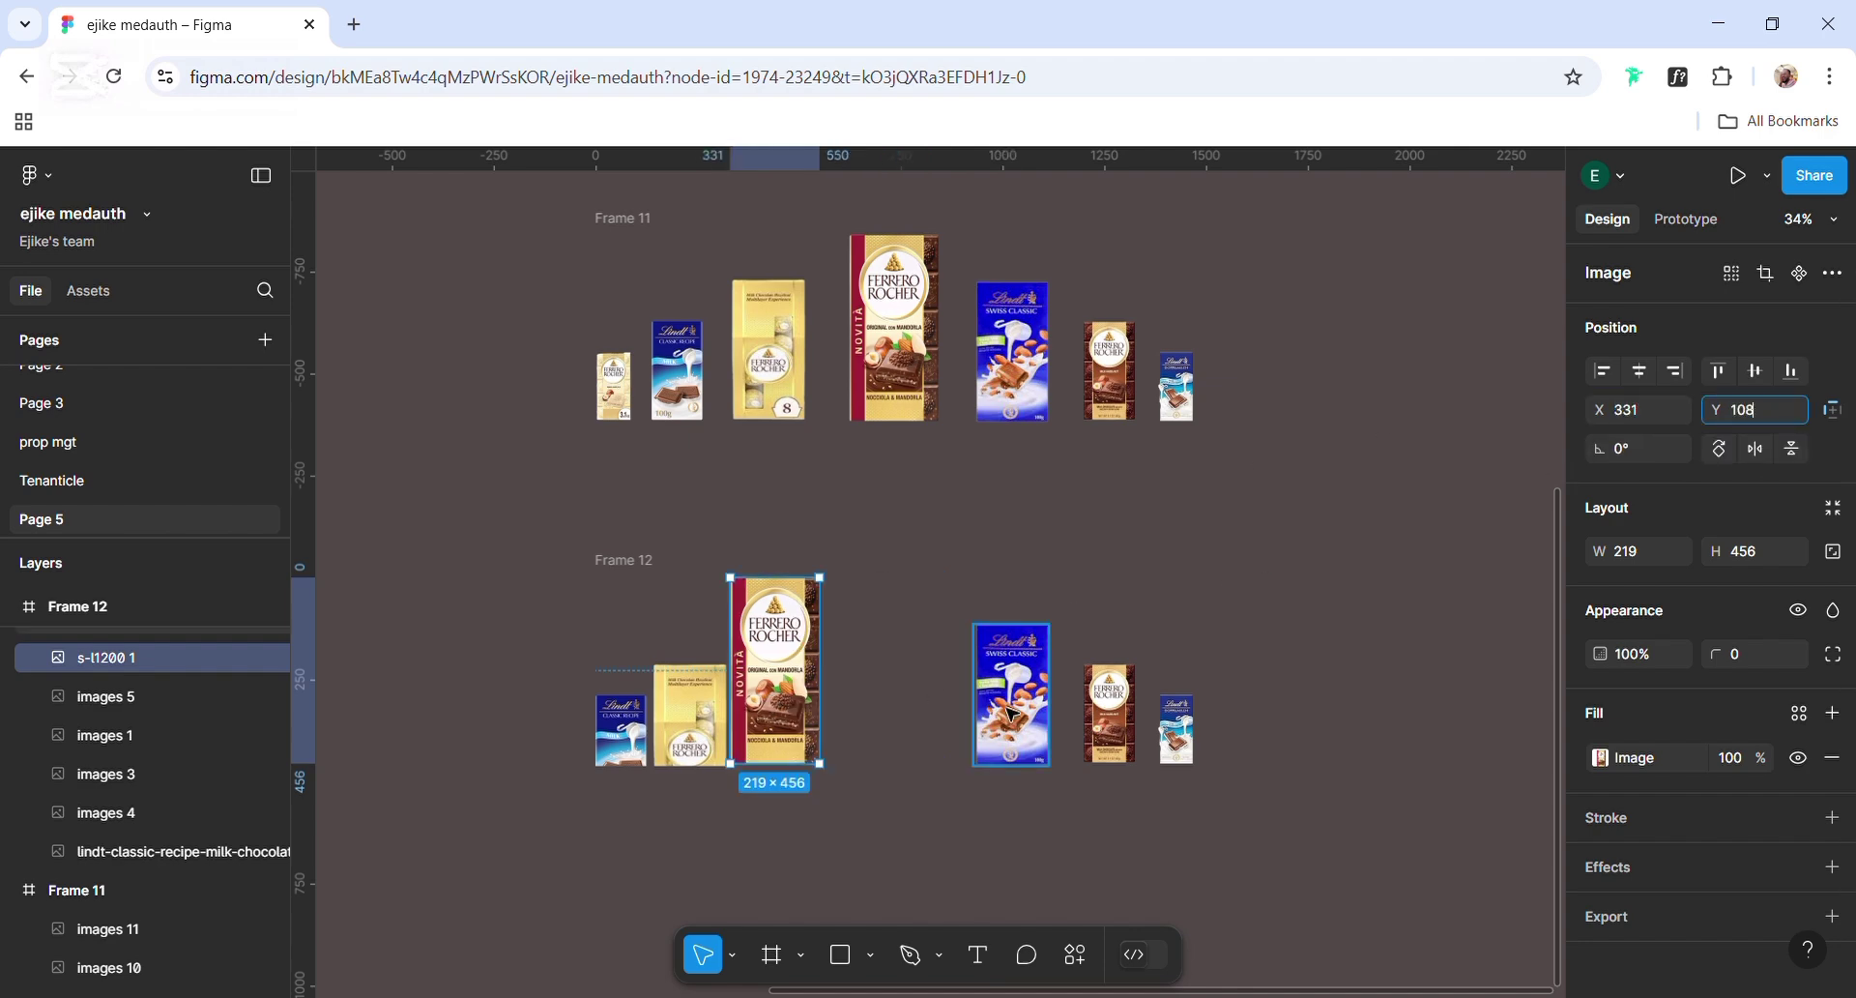
# Move the Lindt Swiss Classic bar to y 0 and the small Ferrero bar to x 928, y 118.
pyautogui.click(1012, 693)
pyautogui.write('23')
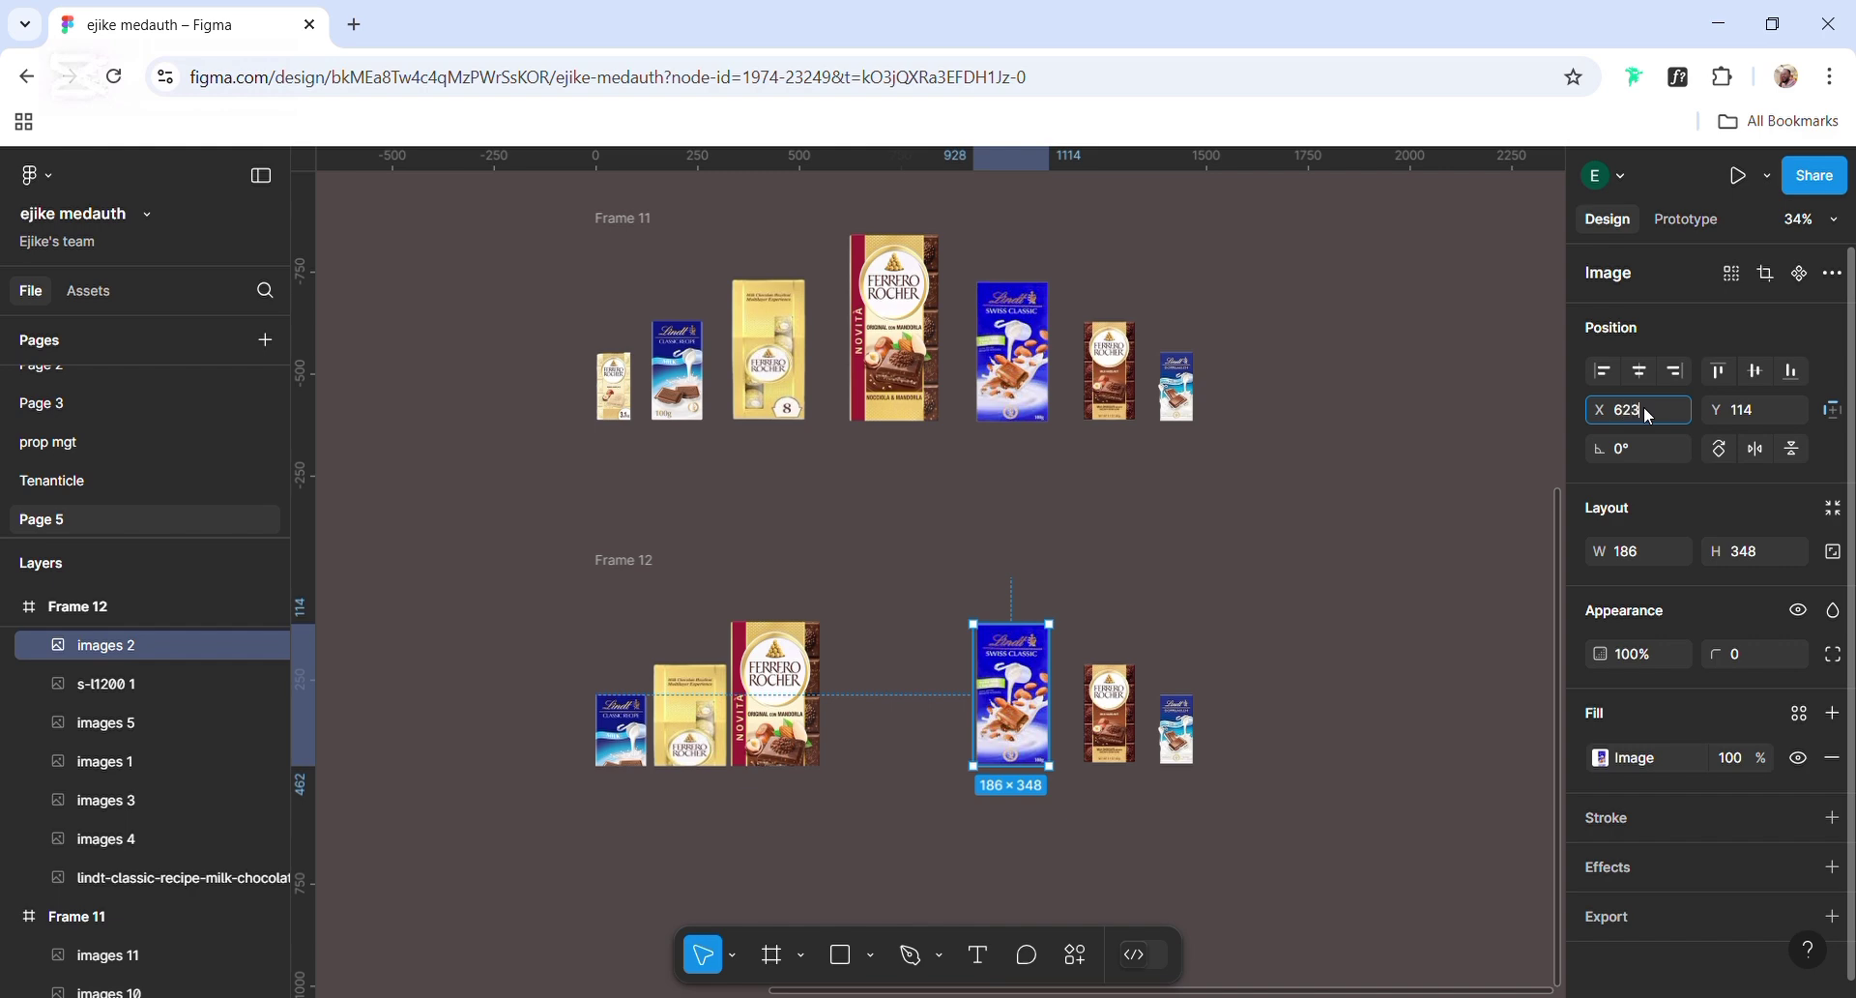
pyautogui.click(1758, 409)
pyautogui.write('0')
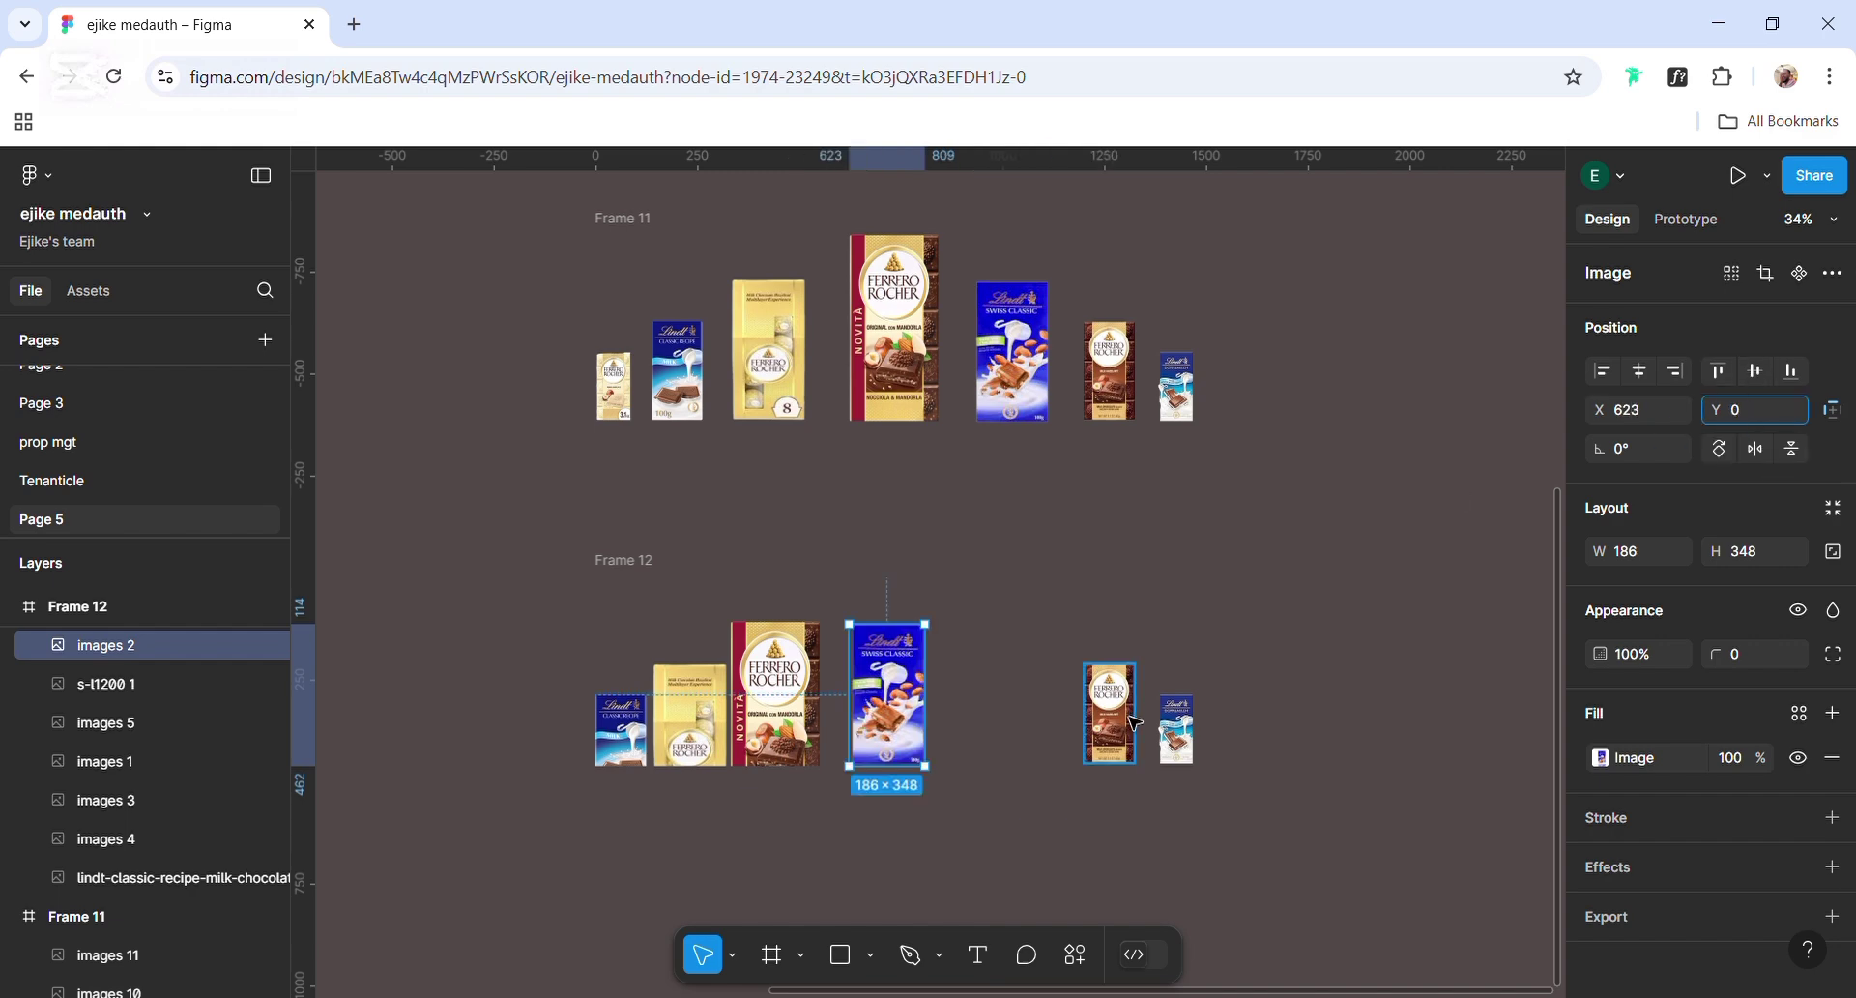
pyautogui.click(1136, 723)
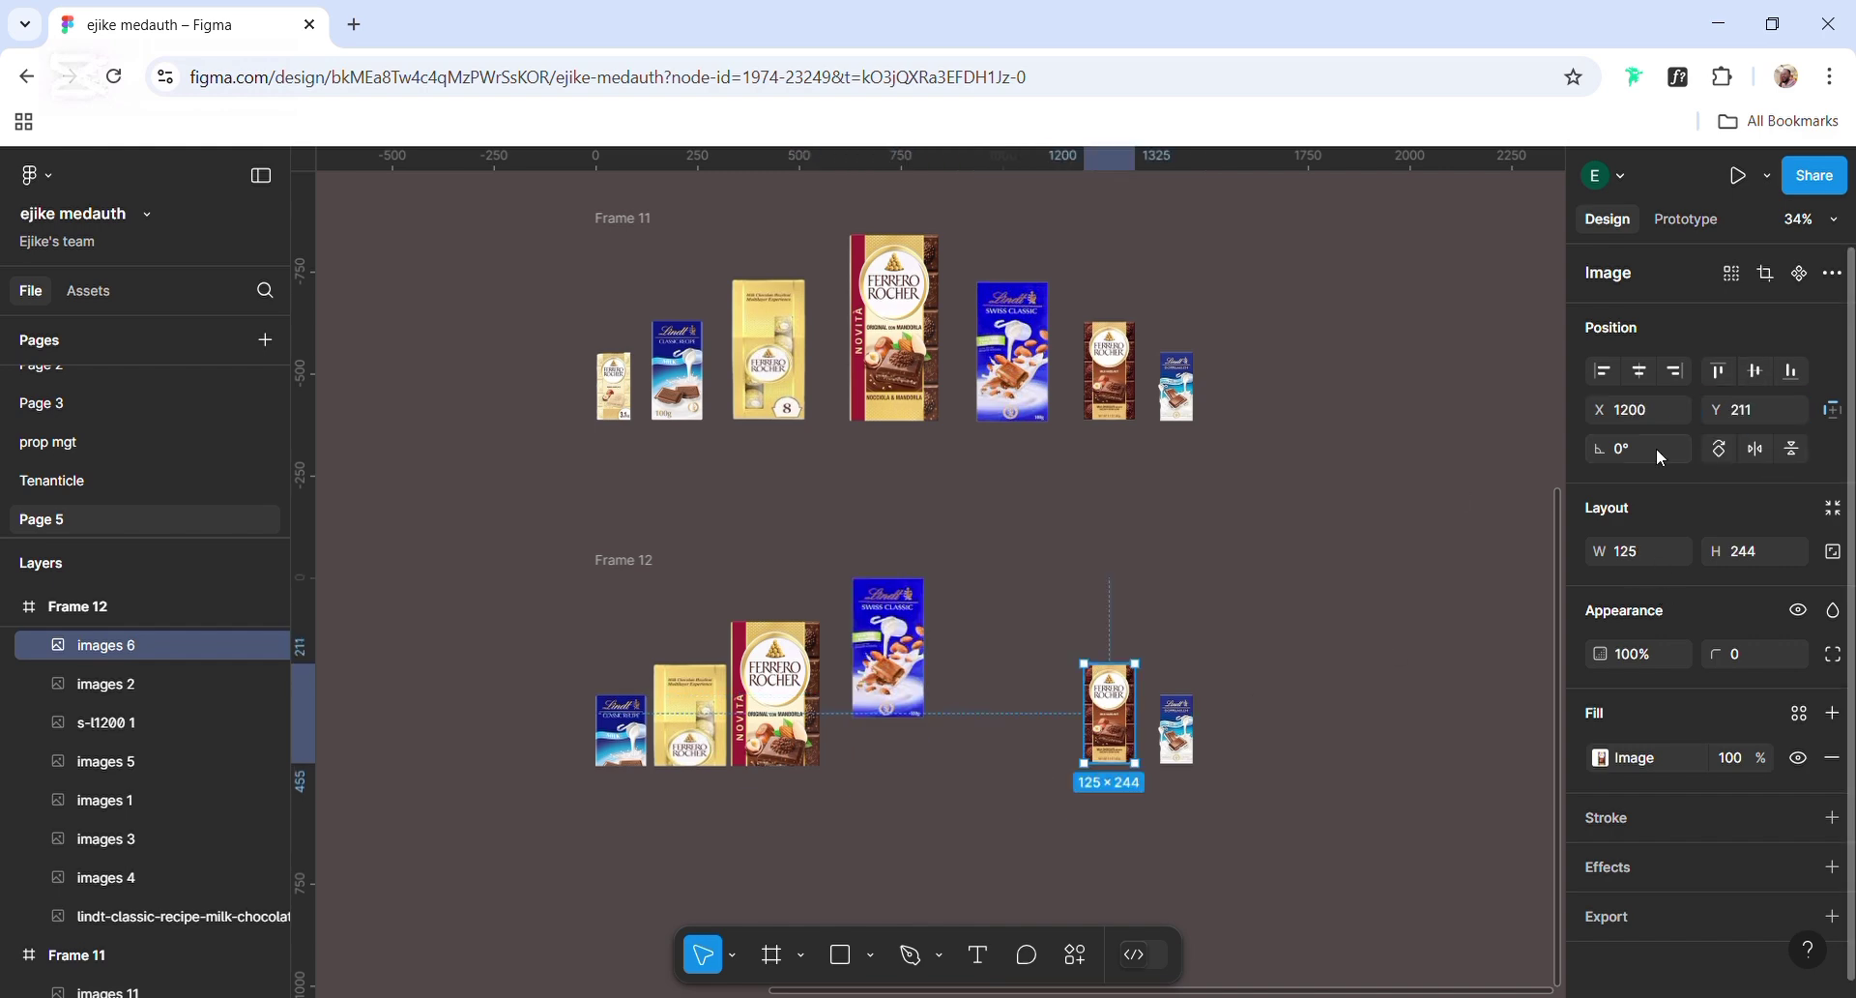
pyautogui.press('BackSpace')
pyautogui.press('BackSpace')
pyautogui.press('BackSpace')
pyautogui.write('928')
pyautogui.click(1770, 411)
pyautogui.write('118')
pyautogui.press('Return')
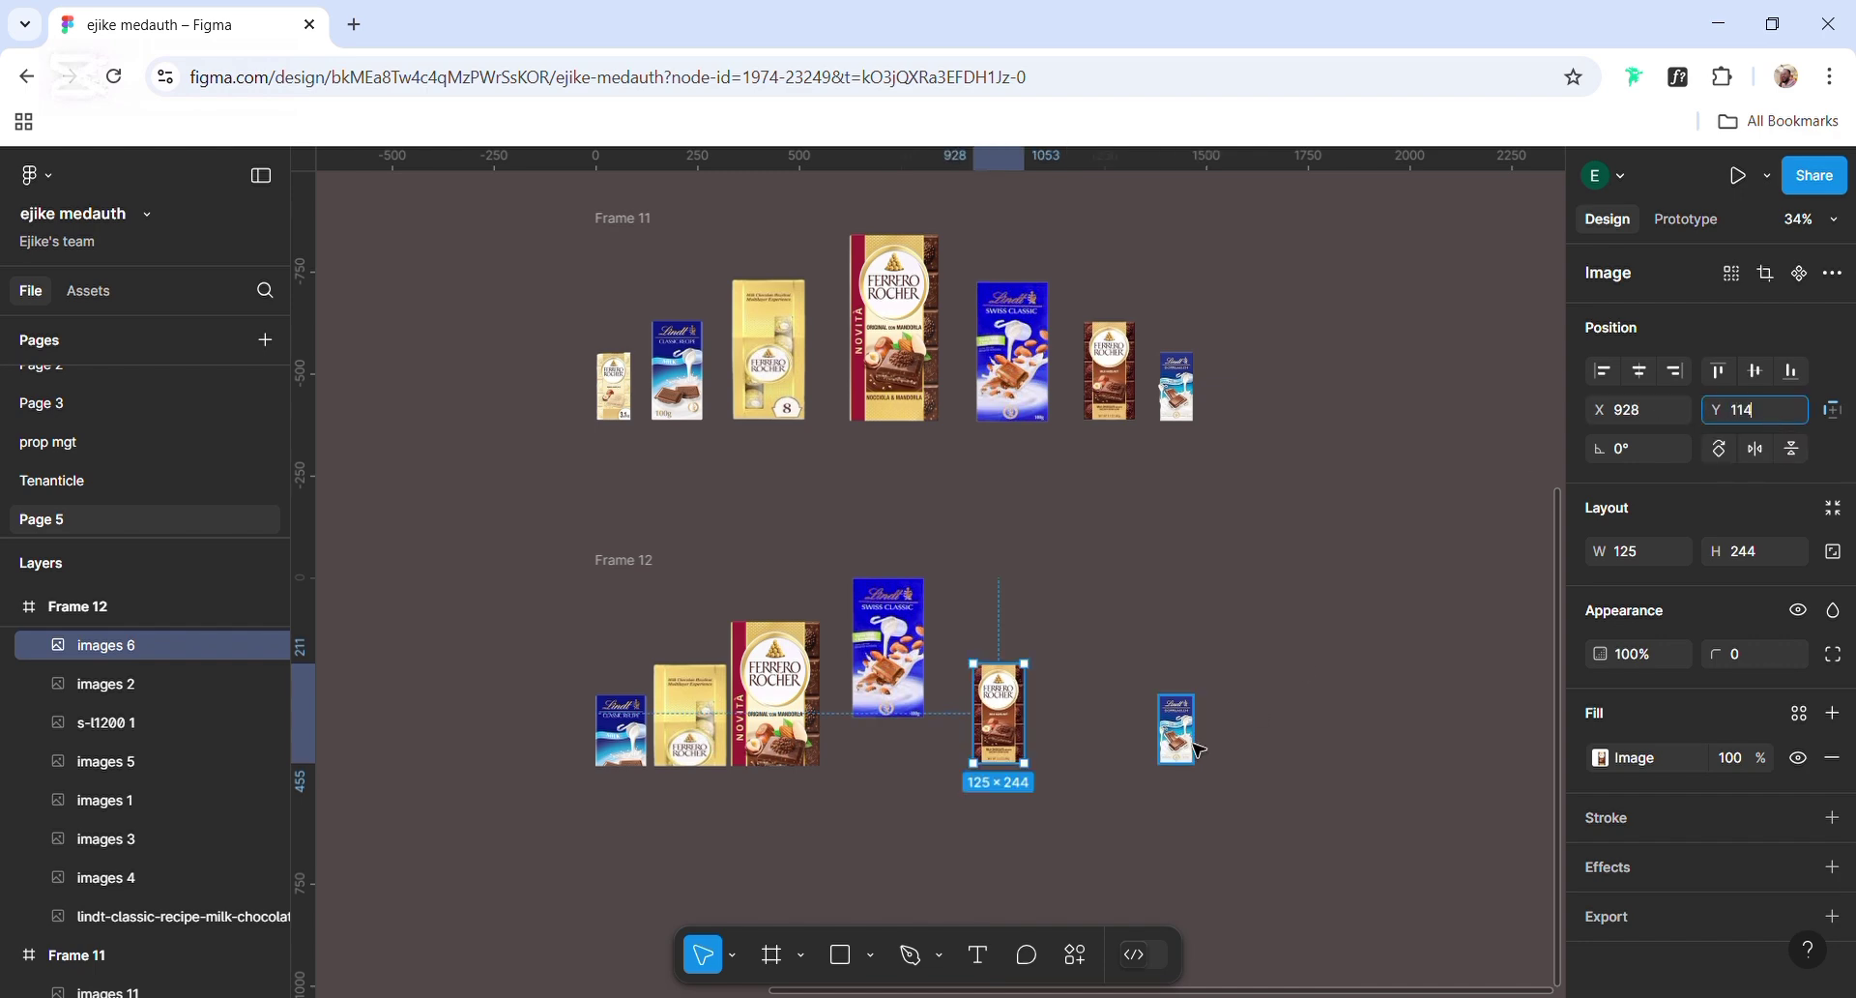
# Reposition the small Lindt bar and the rightmost bar, setting the latter's y to 288.
pyautogui.click(1178, 729)
pyautogui.click(1651, 407)
pyautogui.write('1200')
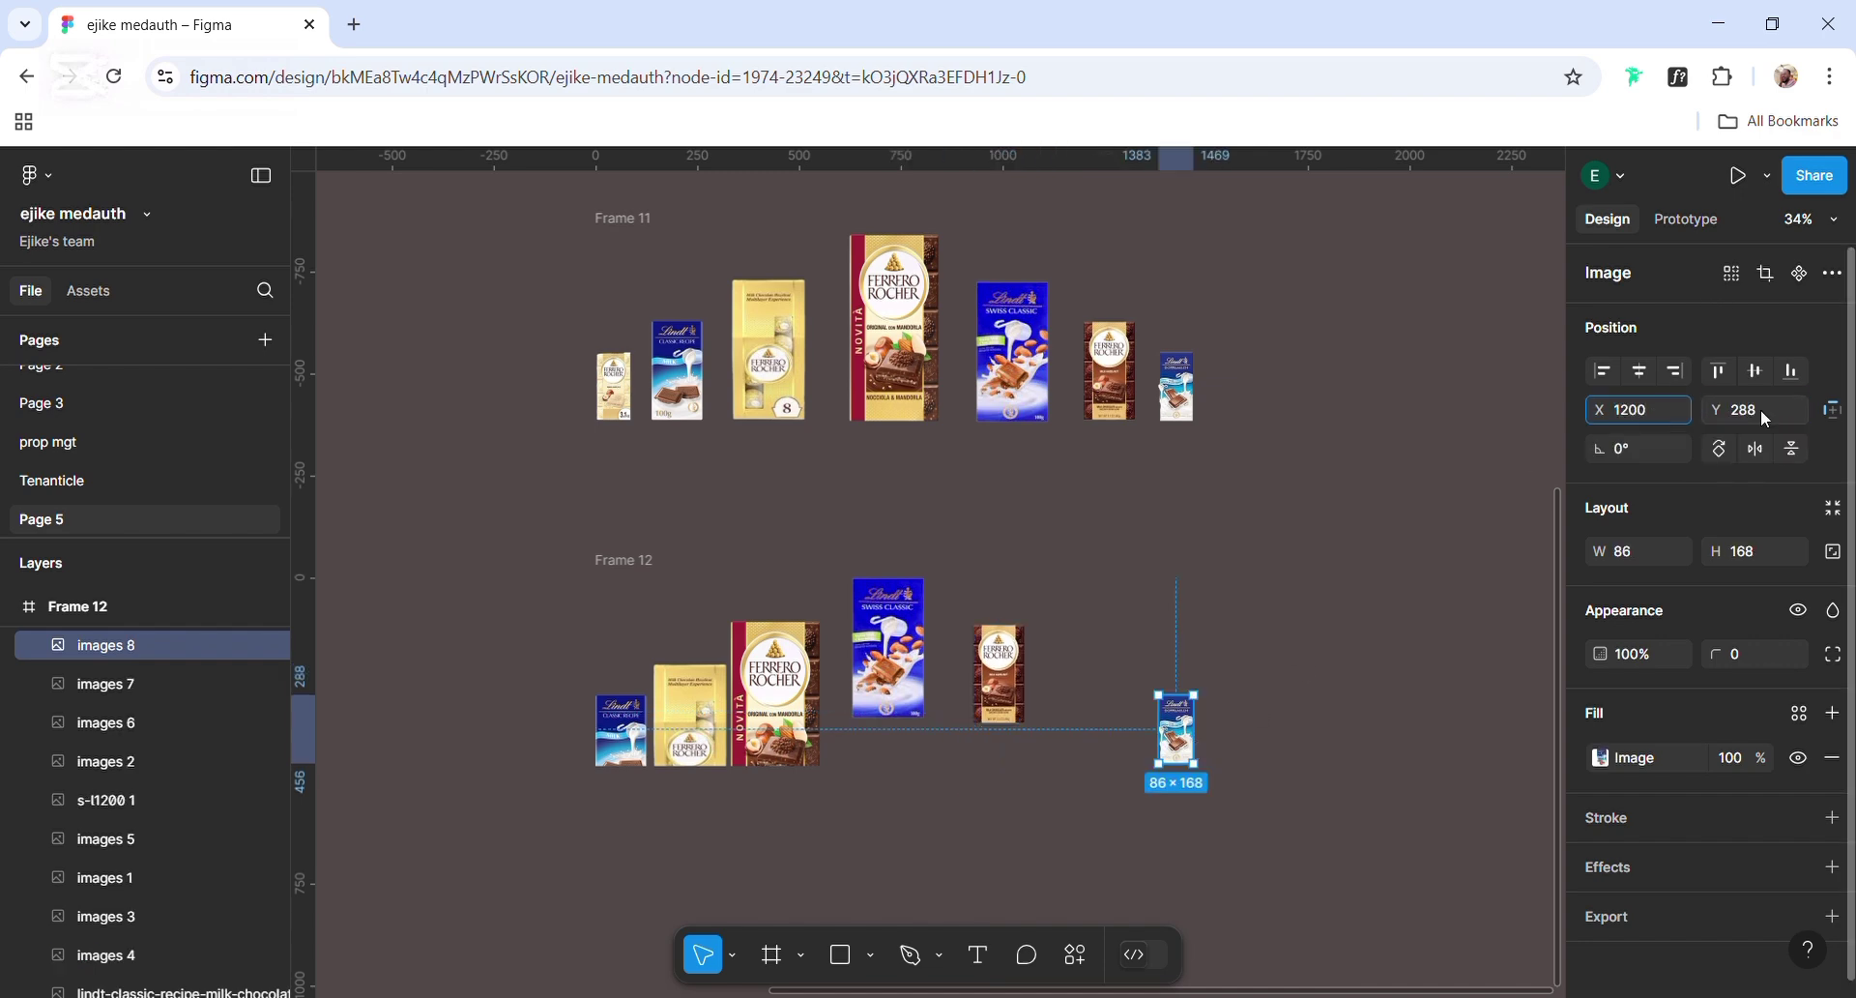
pyautogui.click(1760, 409)
pyautogui.write('11')
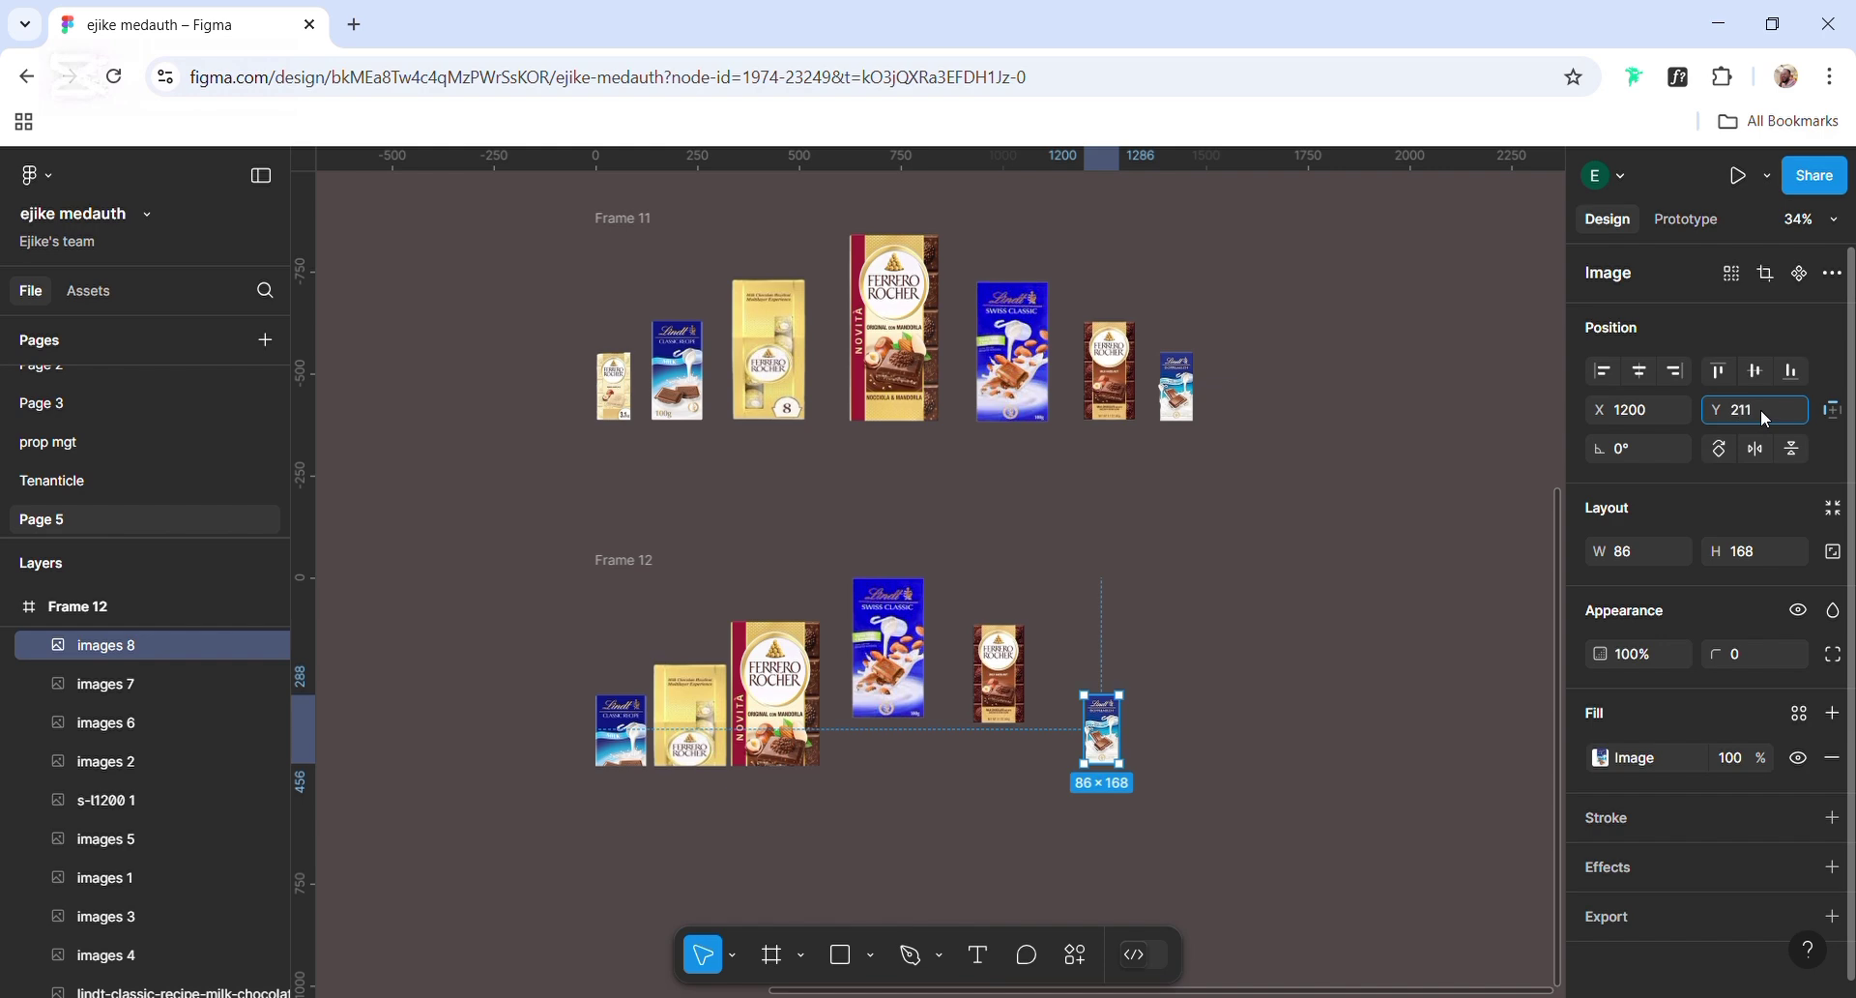
pyautogui.click(1268, 674)
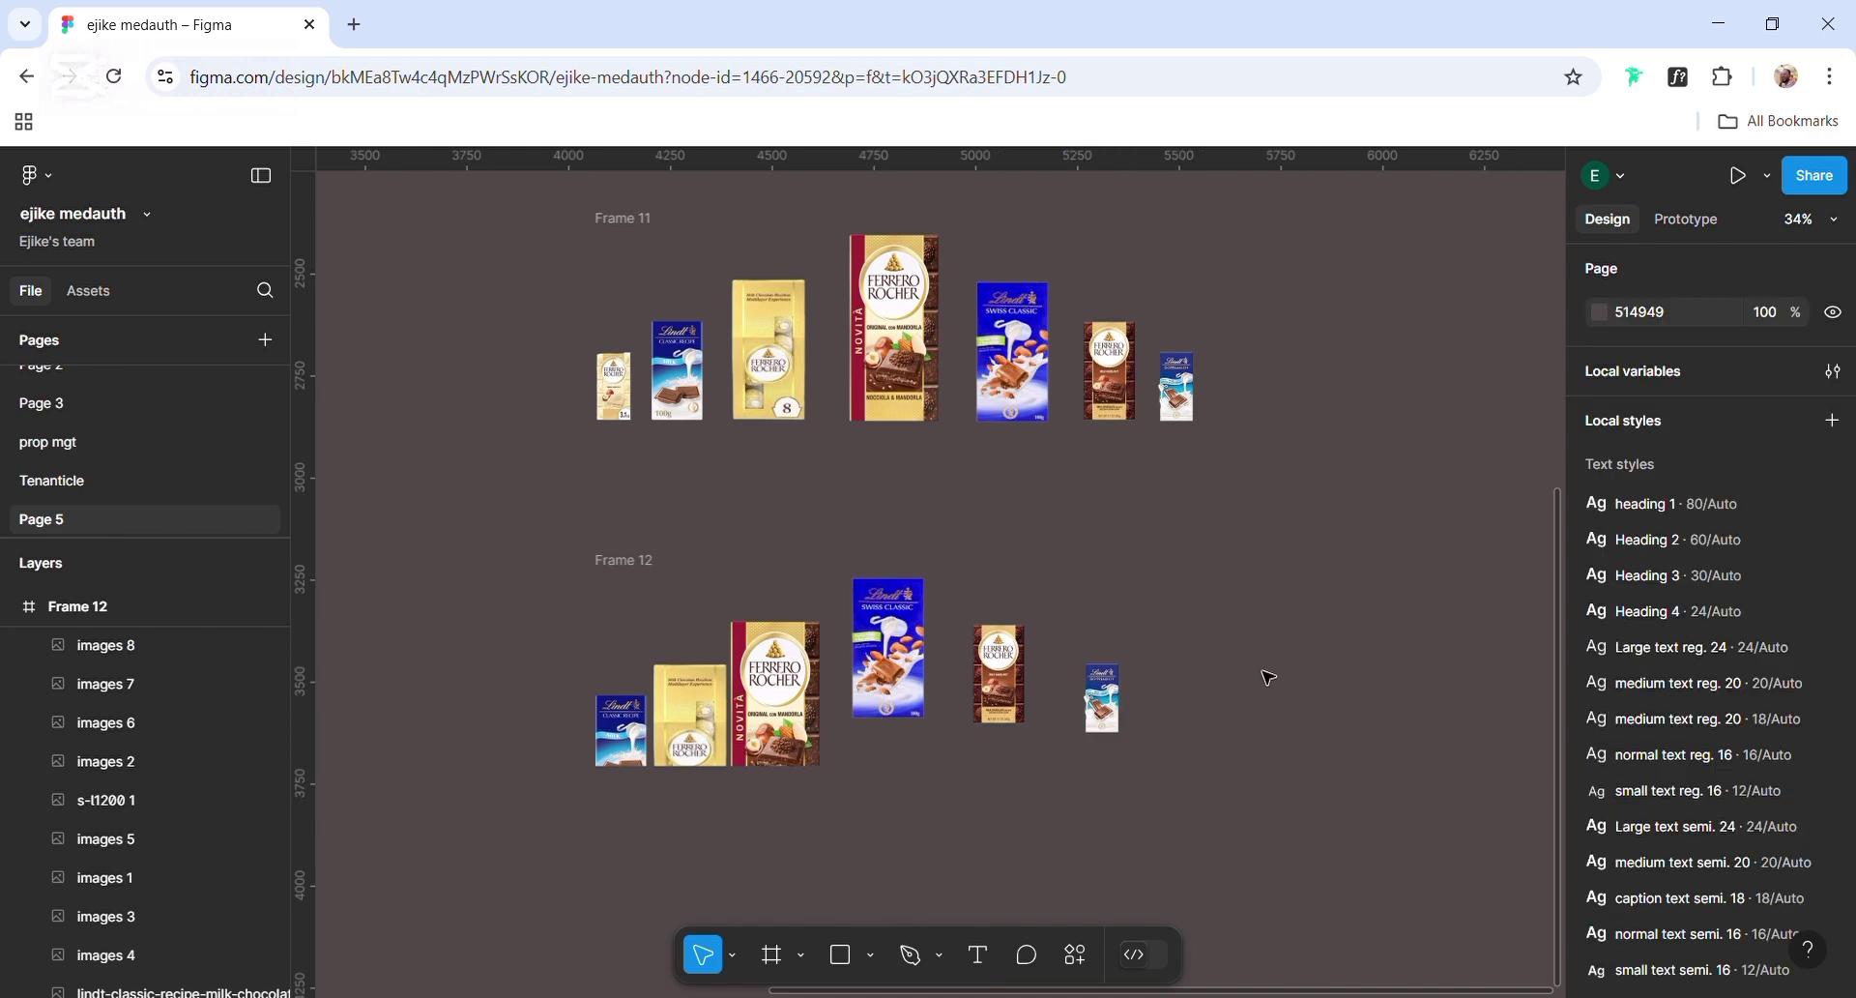
pyautogui.moveTo(1253, 747); pyautogui.dragTo(1178, 660)
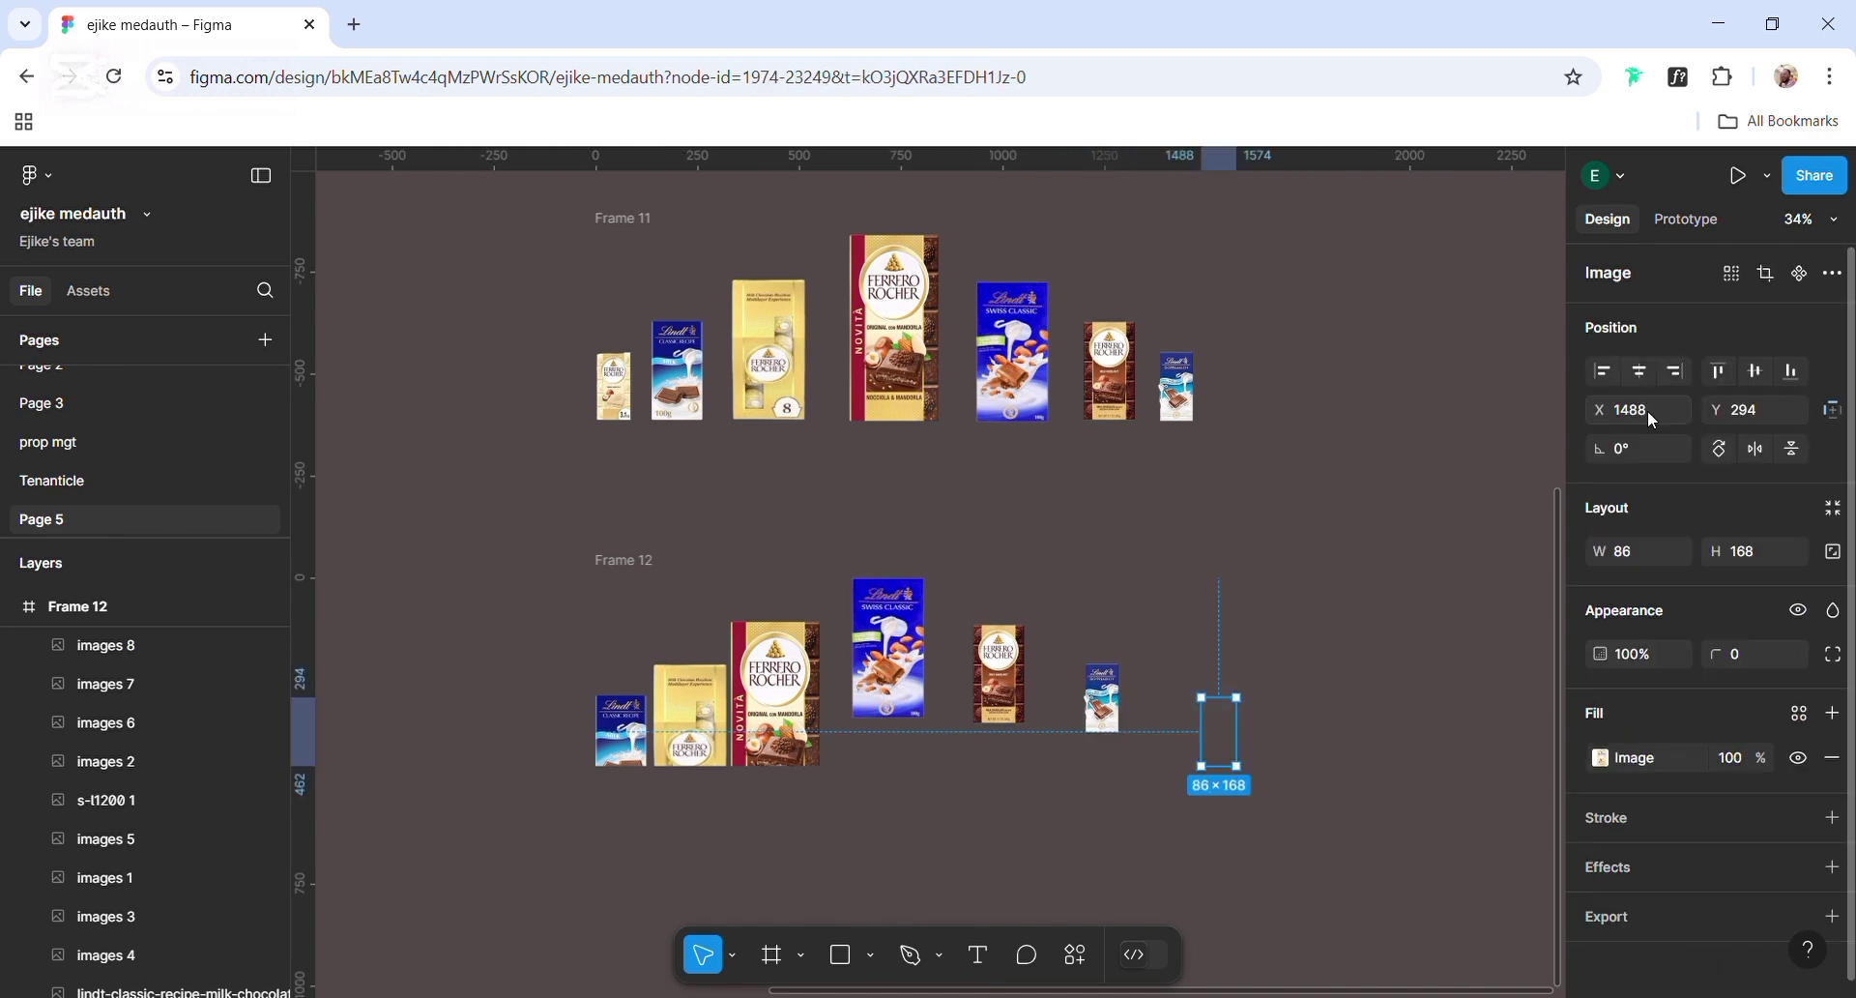
pyautogui.write('1383')
pyautogui.press('Return')
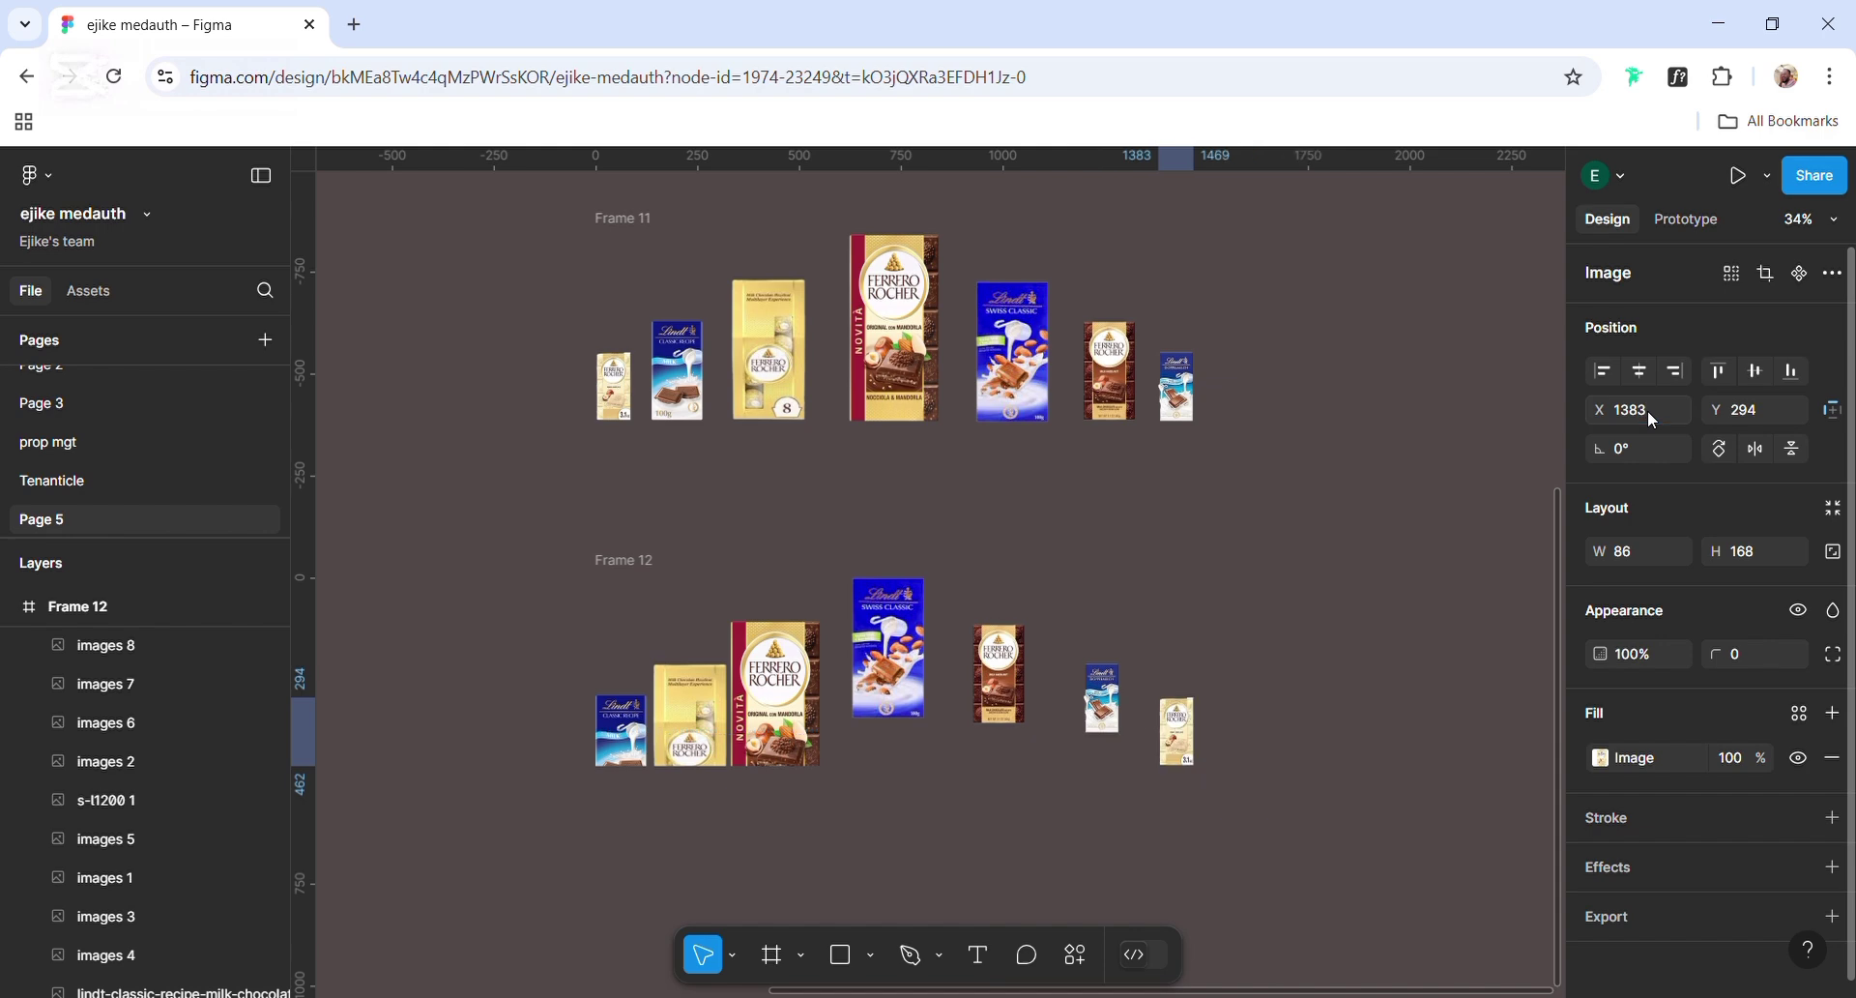
pyautogui.click(1769, 419)
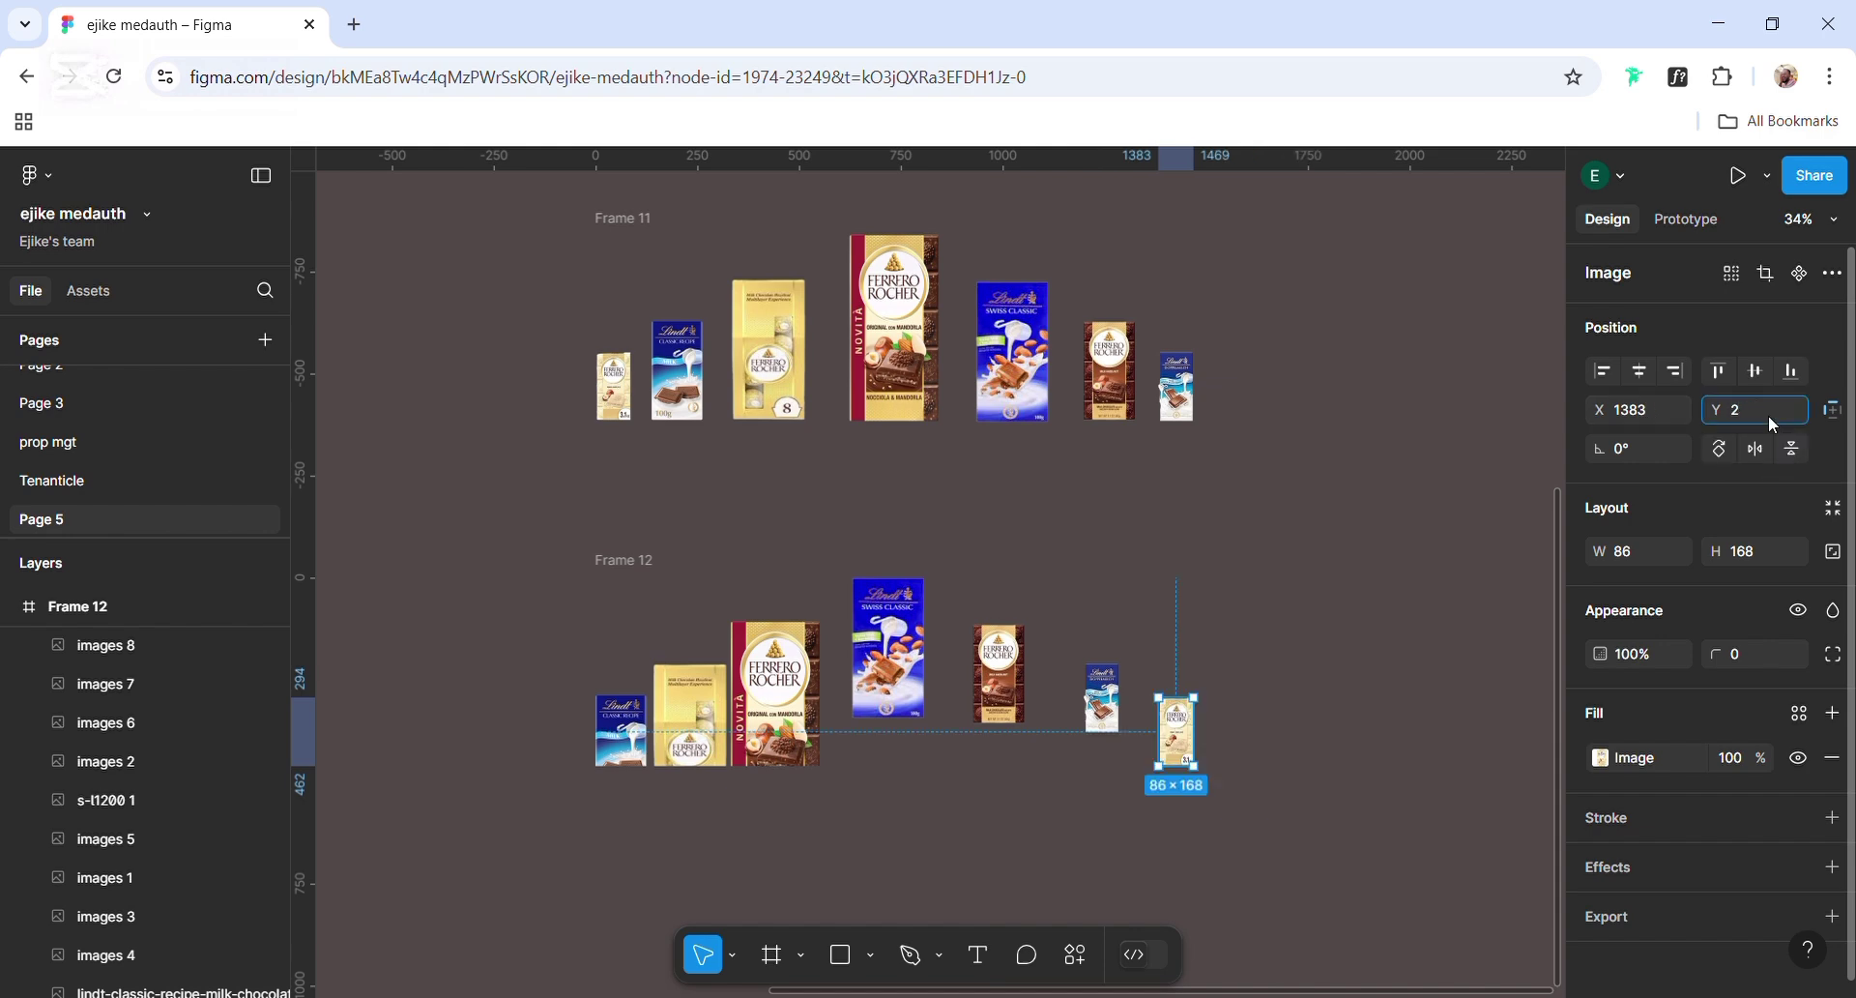
pyautogui.write('8')
pyautogui.press('Return')
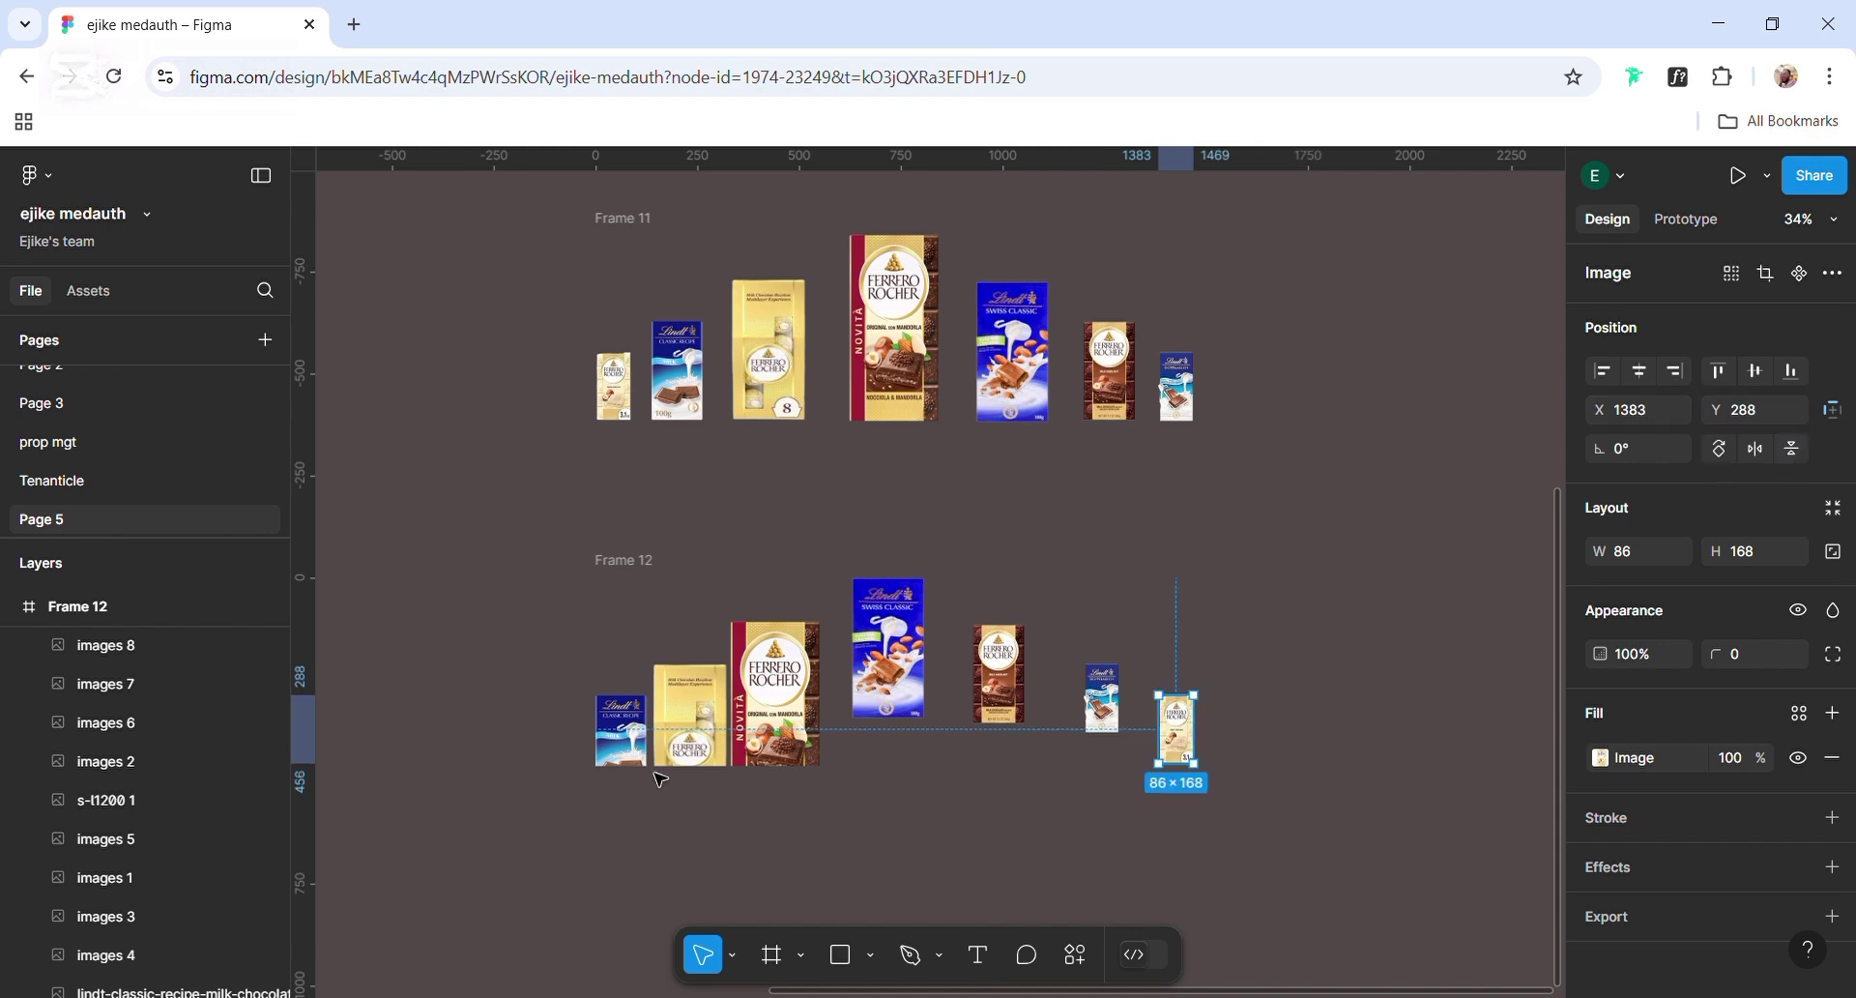
pyautogui.click(643, 768)
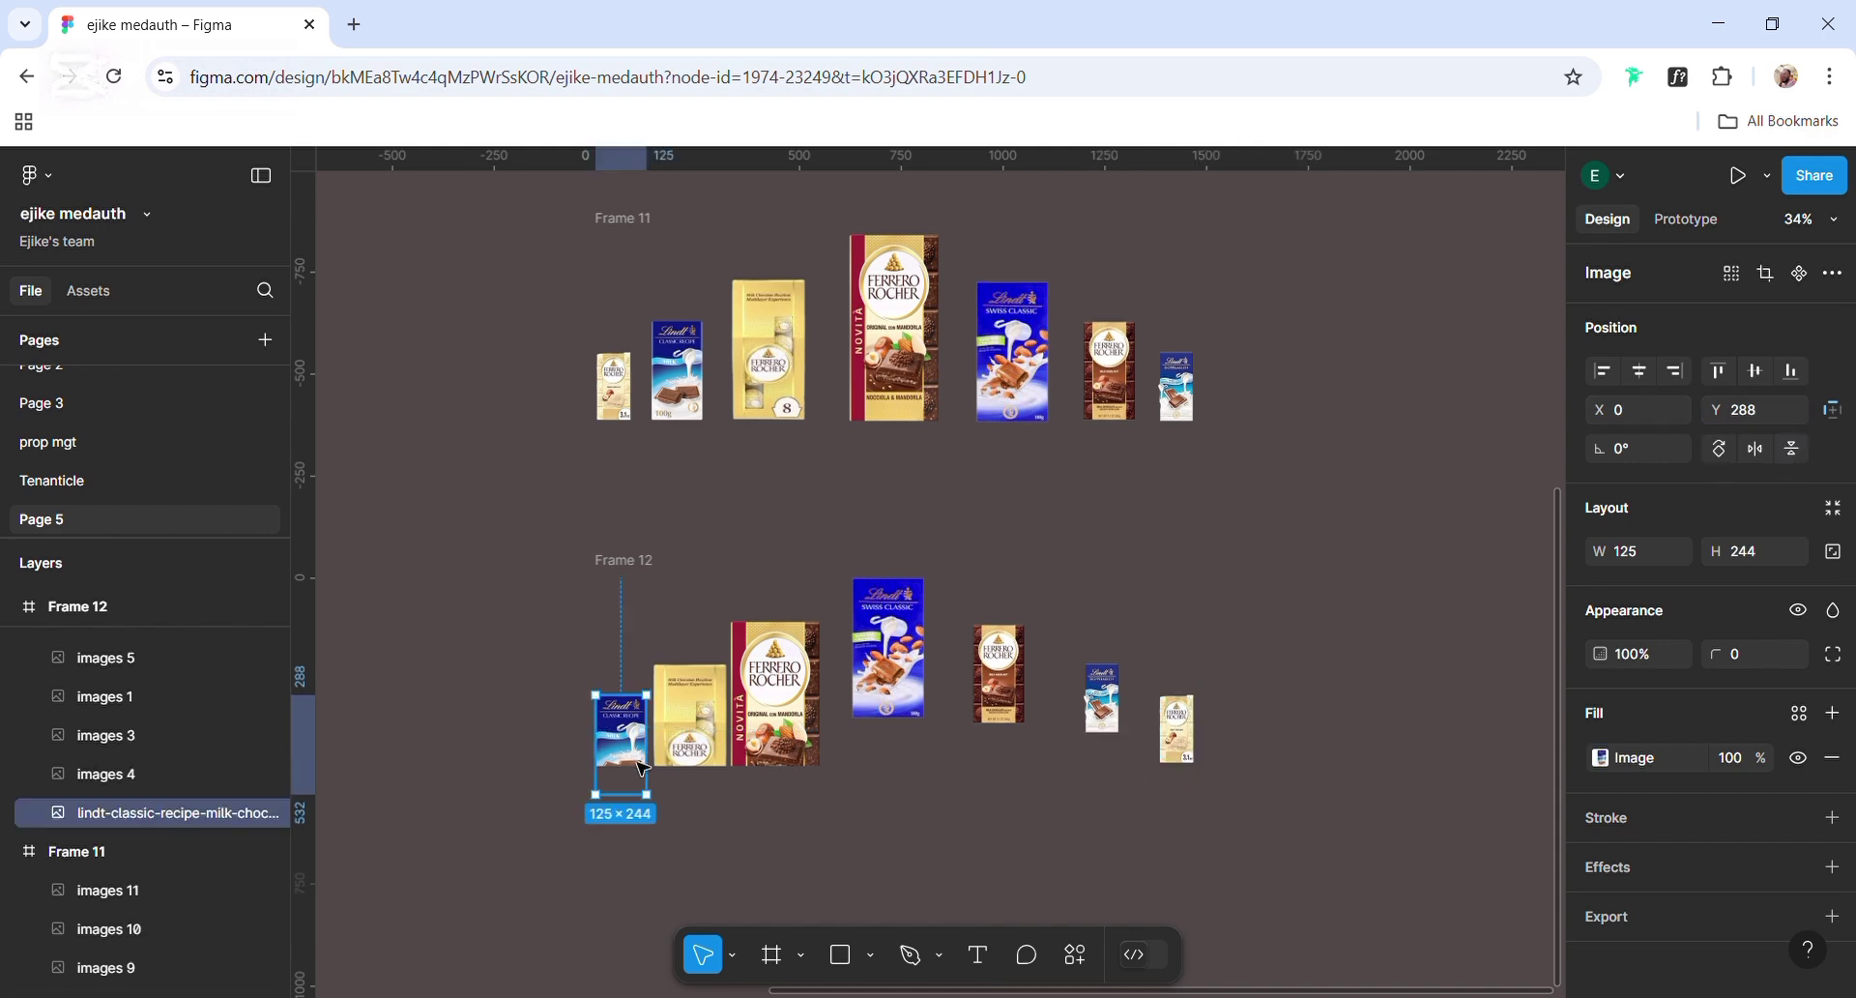
# Resize Frame 12's leftmost bar to 86×168 and the white Ferrero bar to 125×244.
pyautogui.click(1642, 552)
pyautogui.write('8')
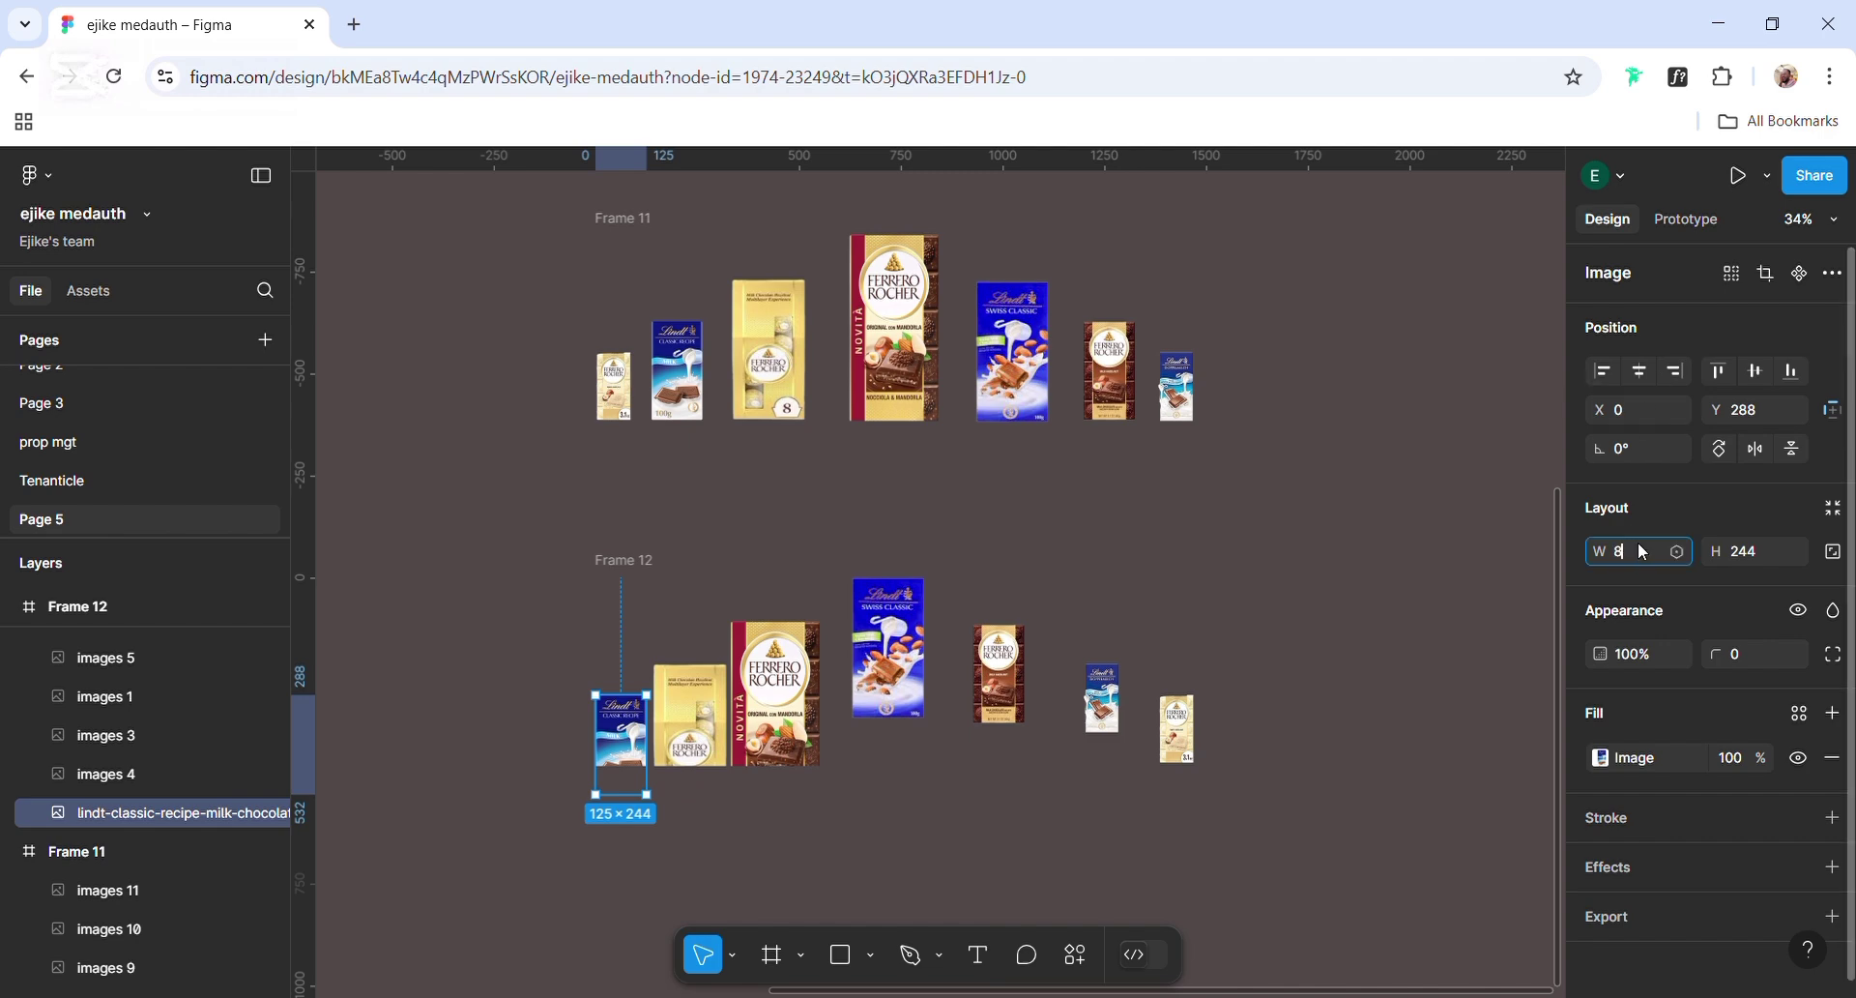
pyautogui.write('6')
pyautogui.click(1758, 557)
pyautogui.write('168')
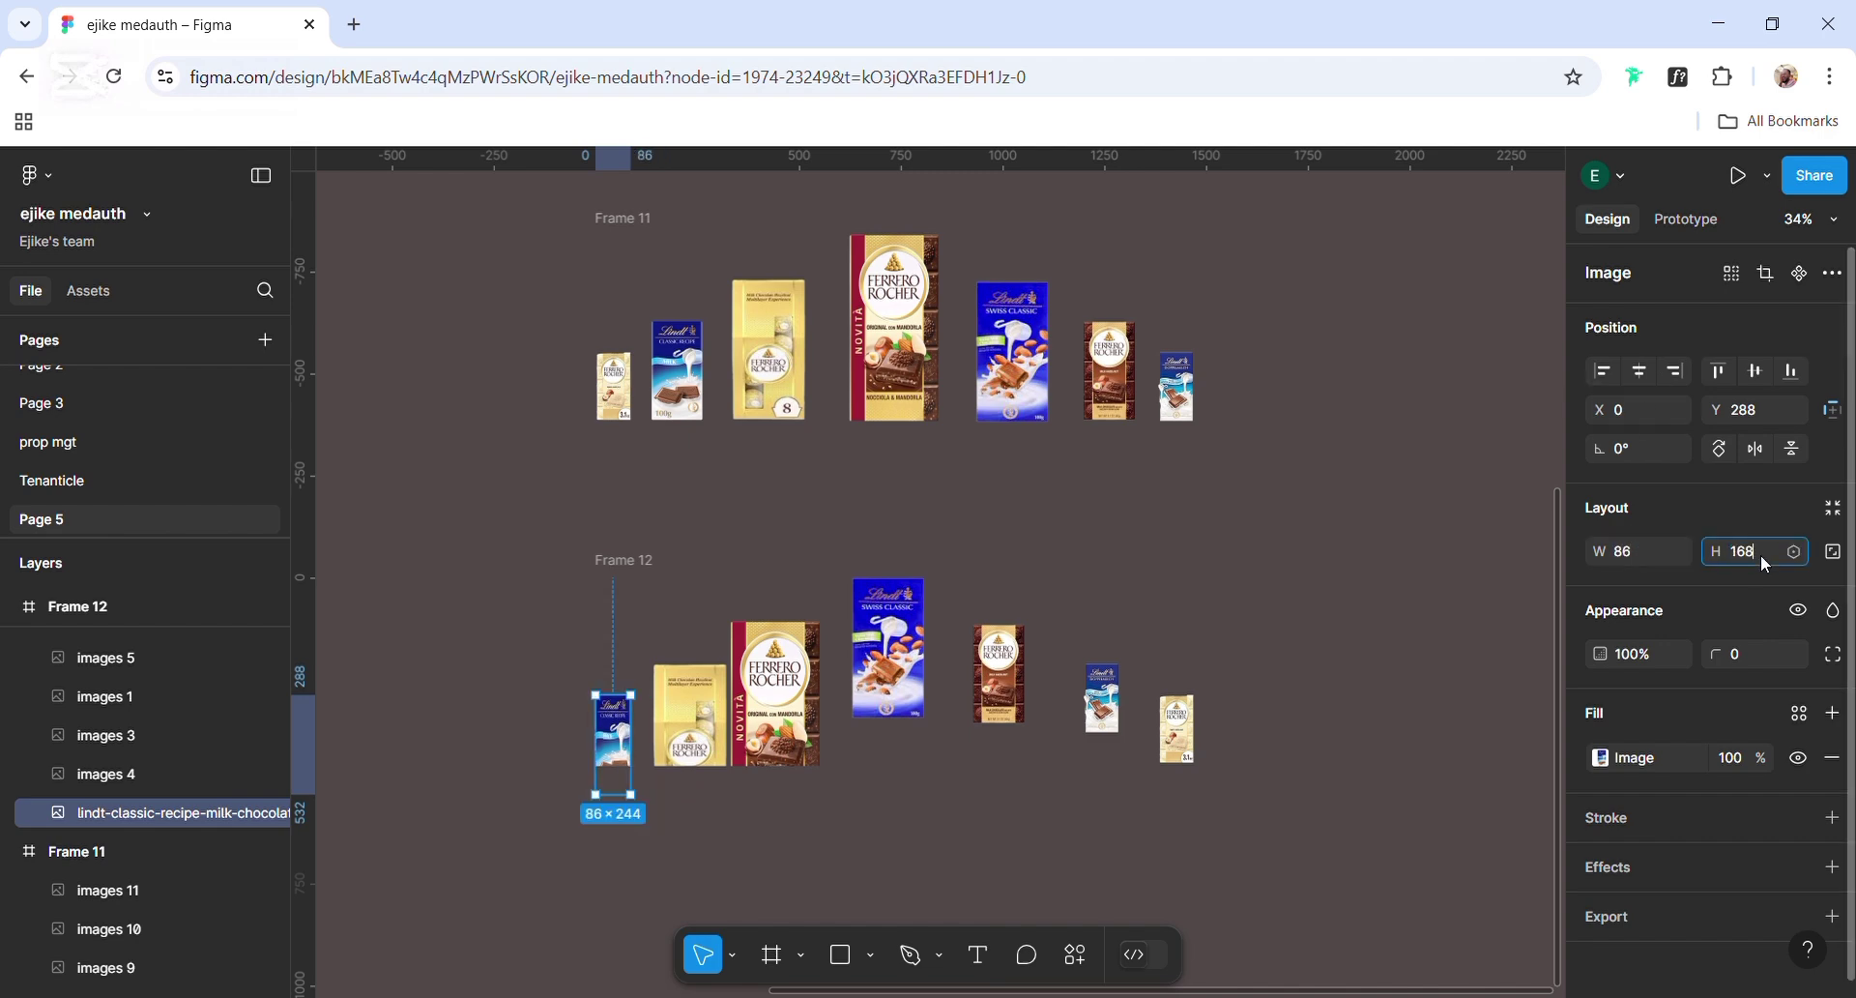
pyautogui.press('Return')
pyautogui.click(690, 721)
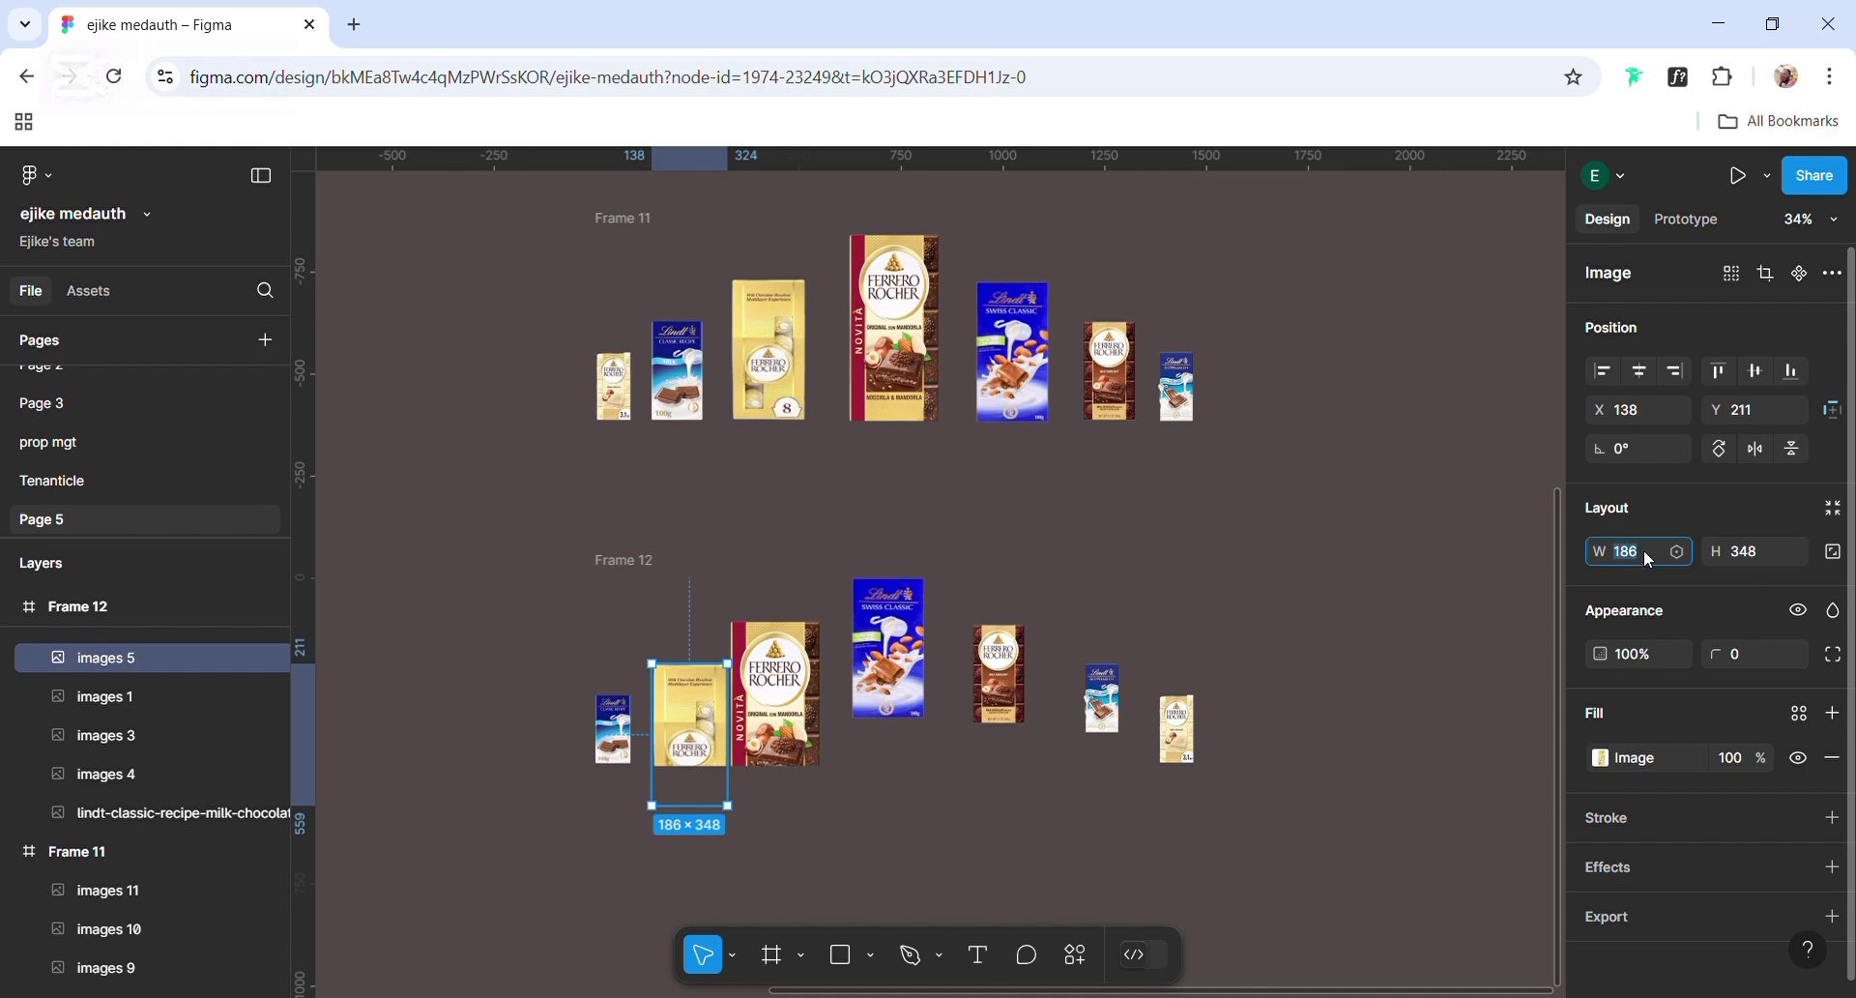
pyautogui.write('25')
pyautogui.click(1756, 547)
pyautogui.write('244')
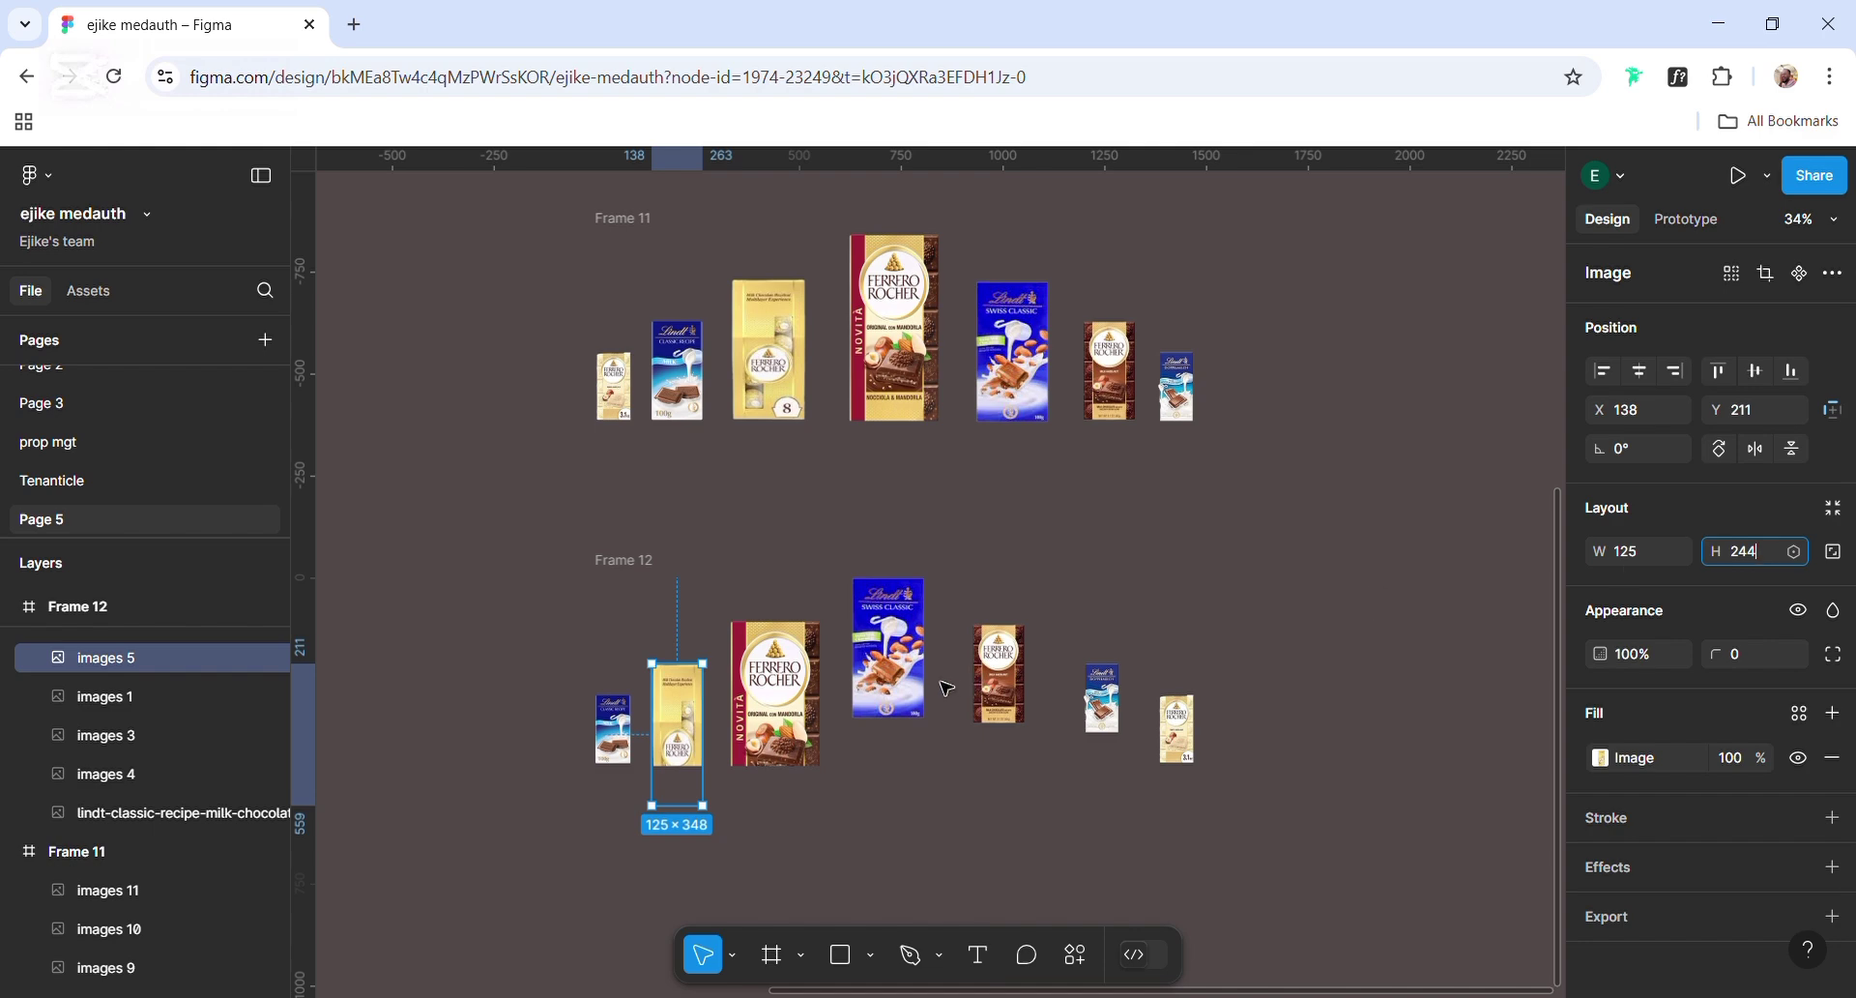
# Resize the large Ferrero bar to 186×348 and the Lindt Swiss Classic bar to 219×456.
pyautogui.click(765, 680)
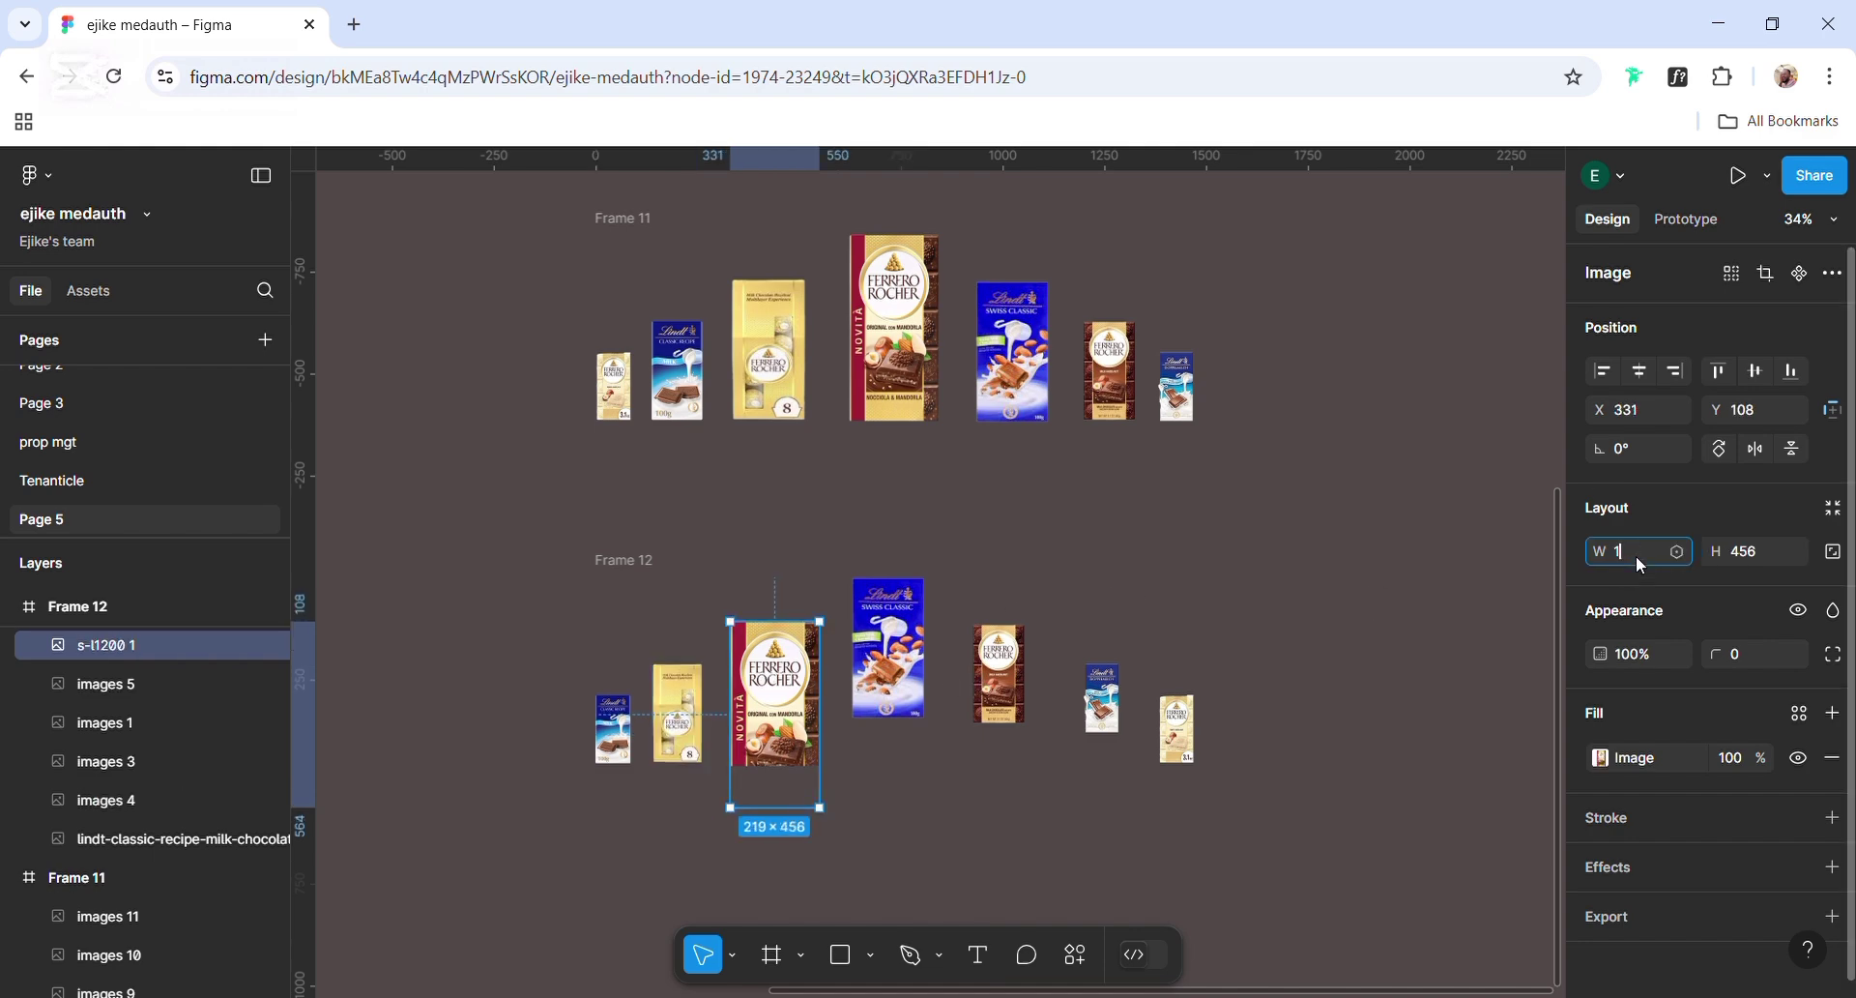
pyautogui.click(1759, 551)
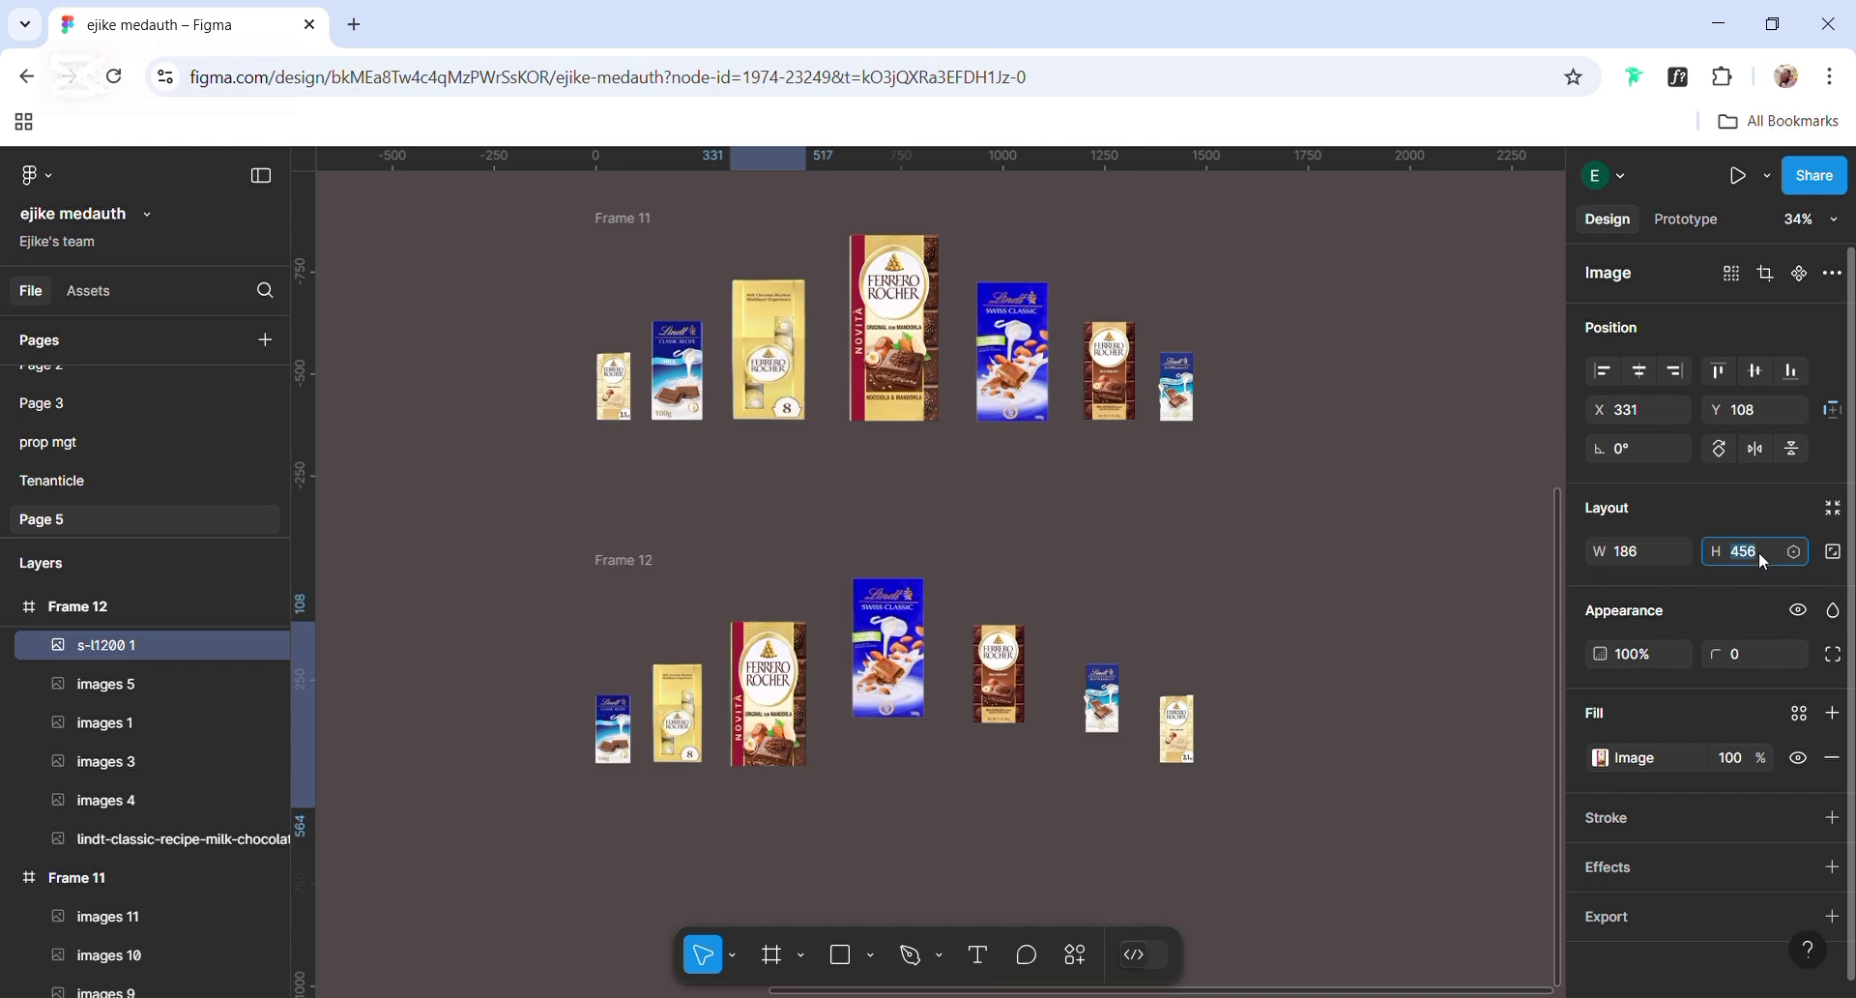
pyautogui.write('348')
pyautogui.press('Return')
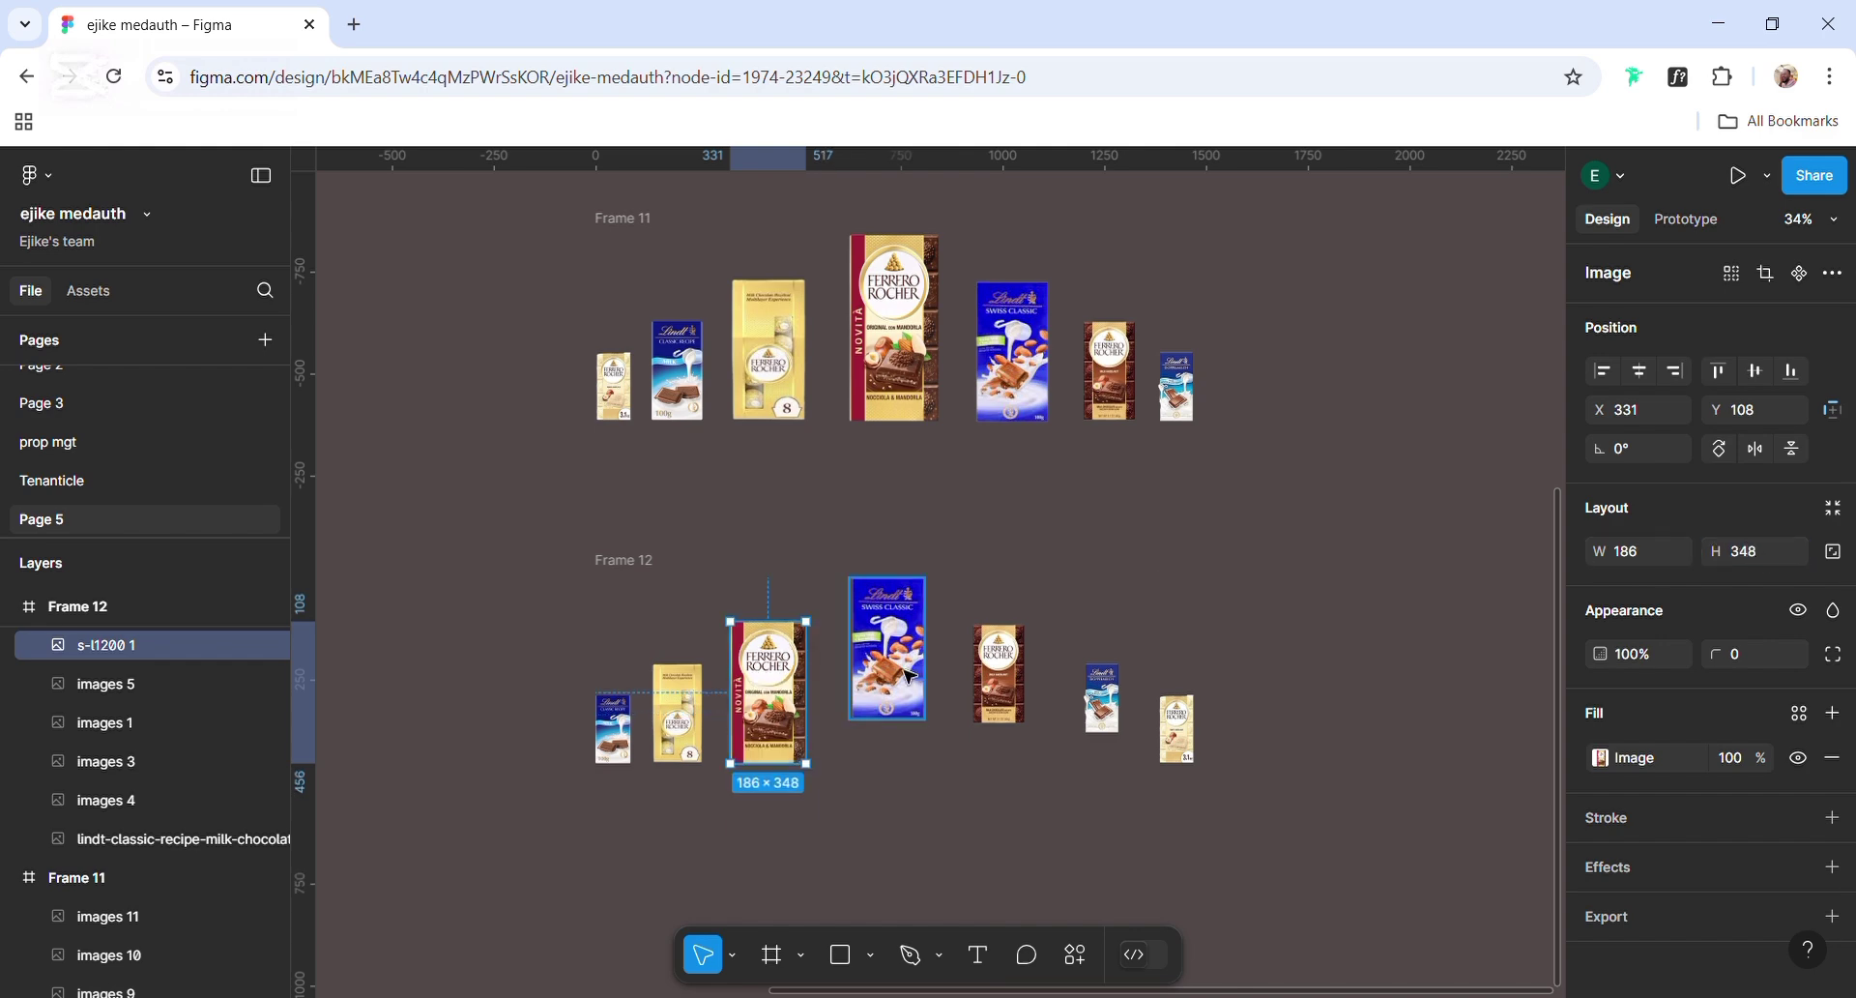
pyautogui.click(907, 674)
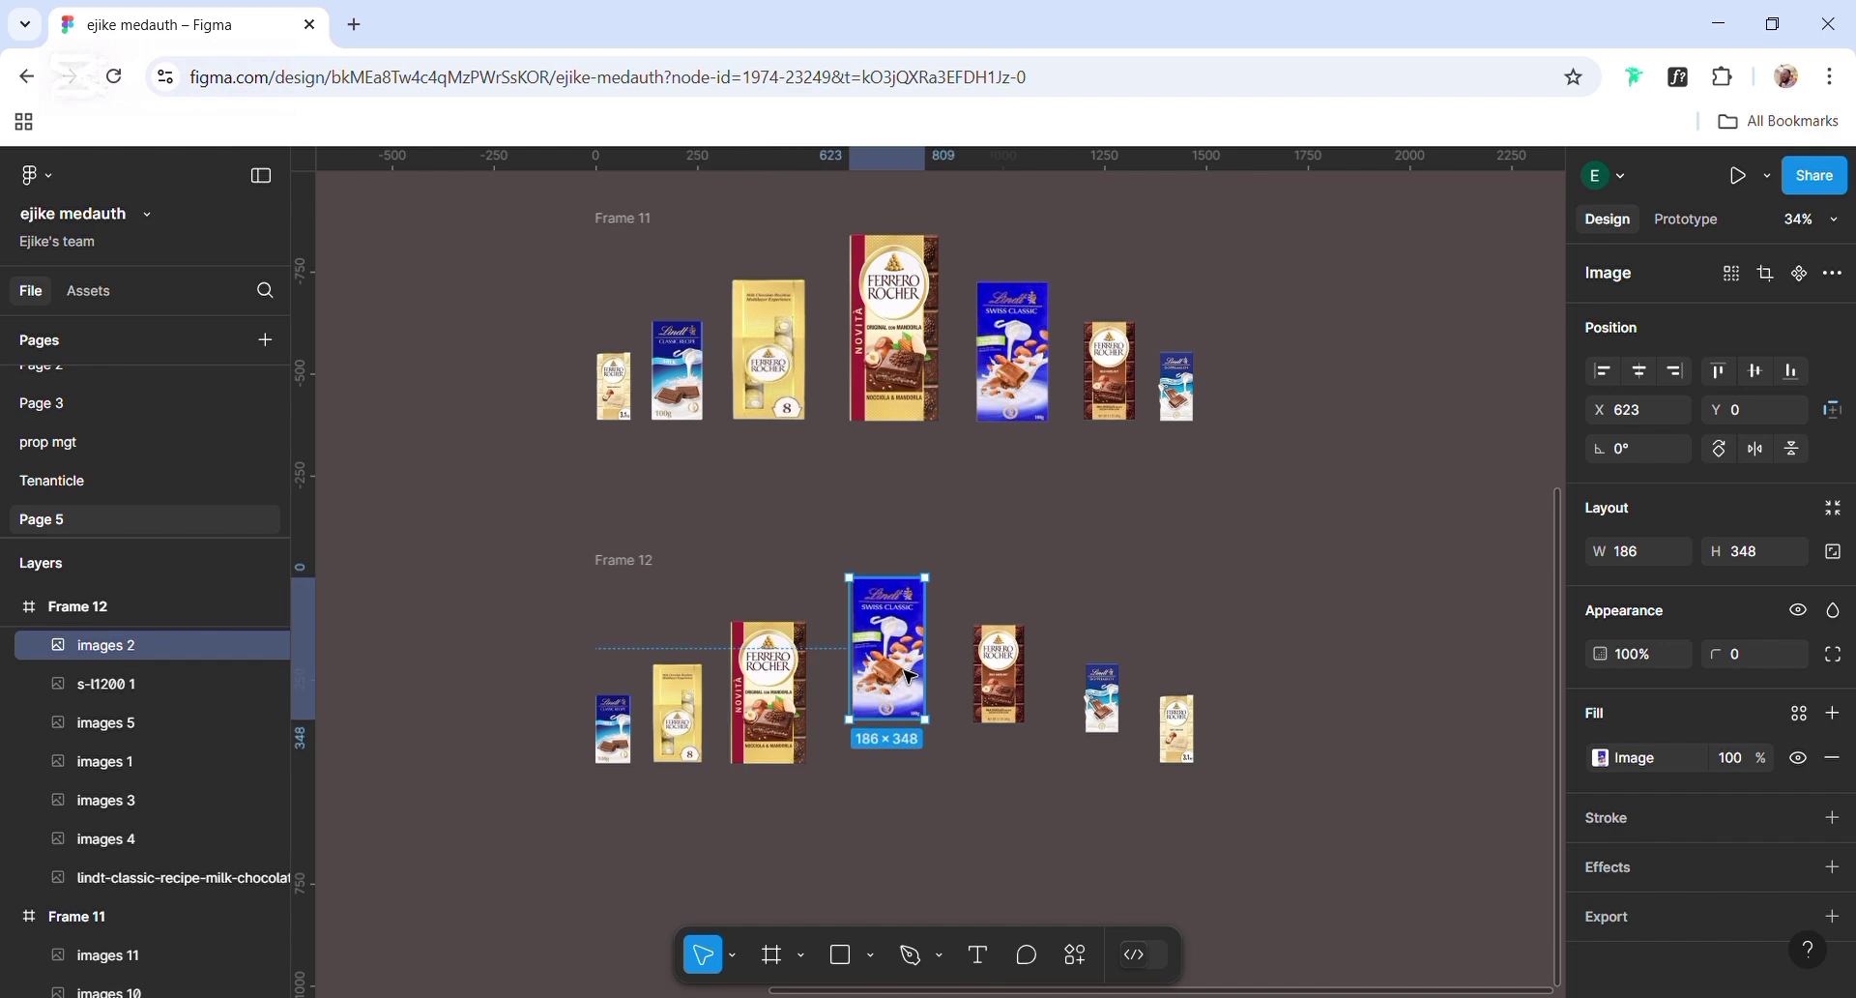
pyautogui.click(1643, 552)
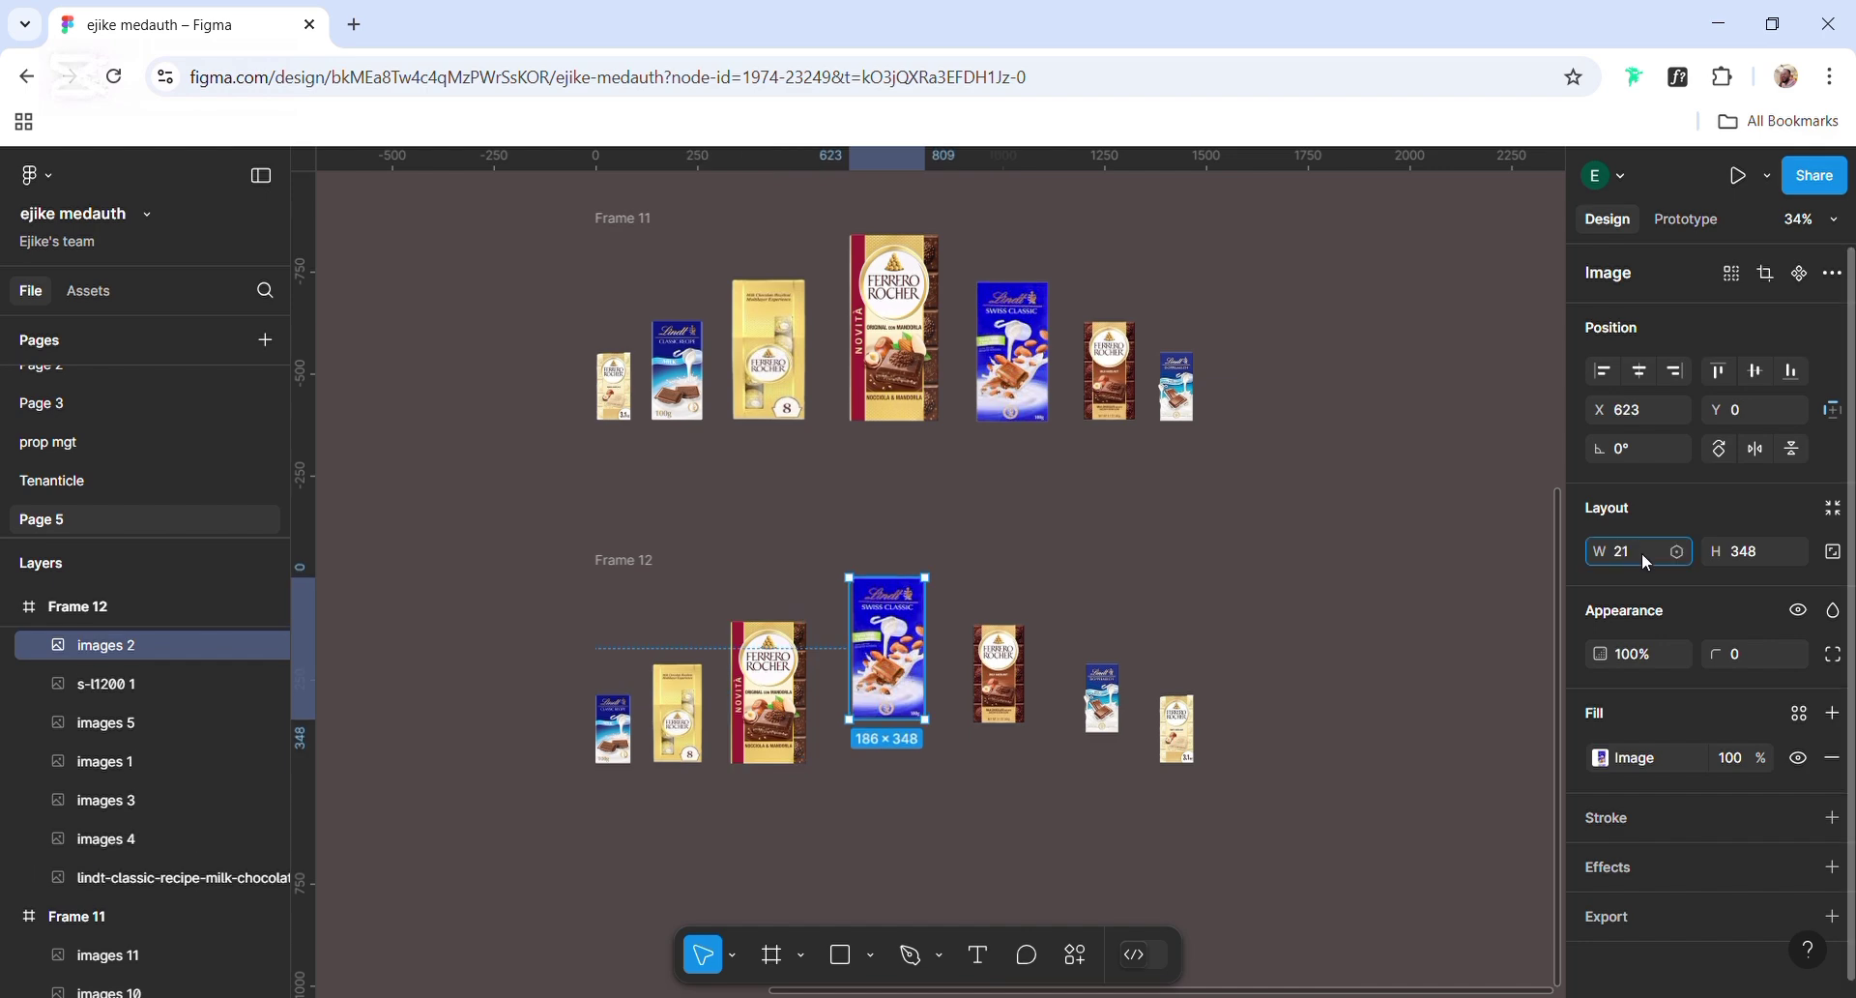
pyautogui.click(1759, 549)
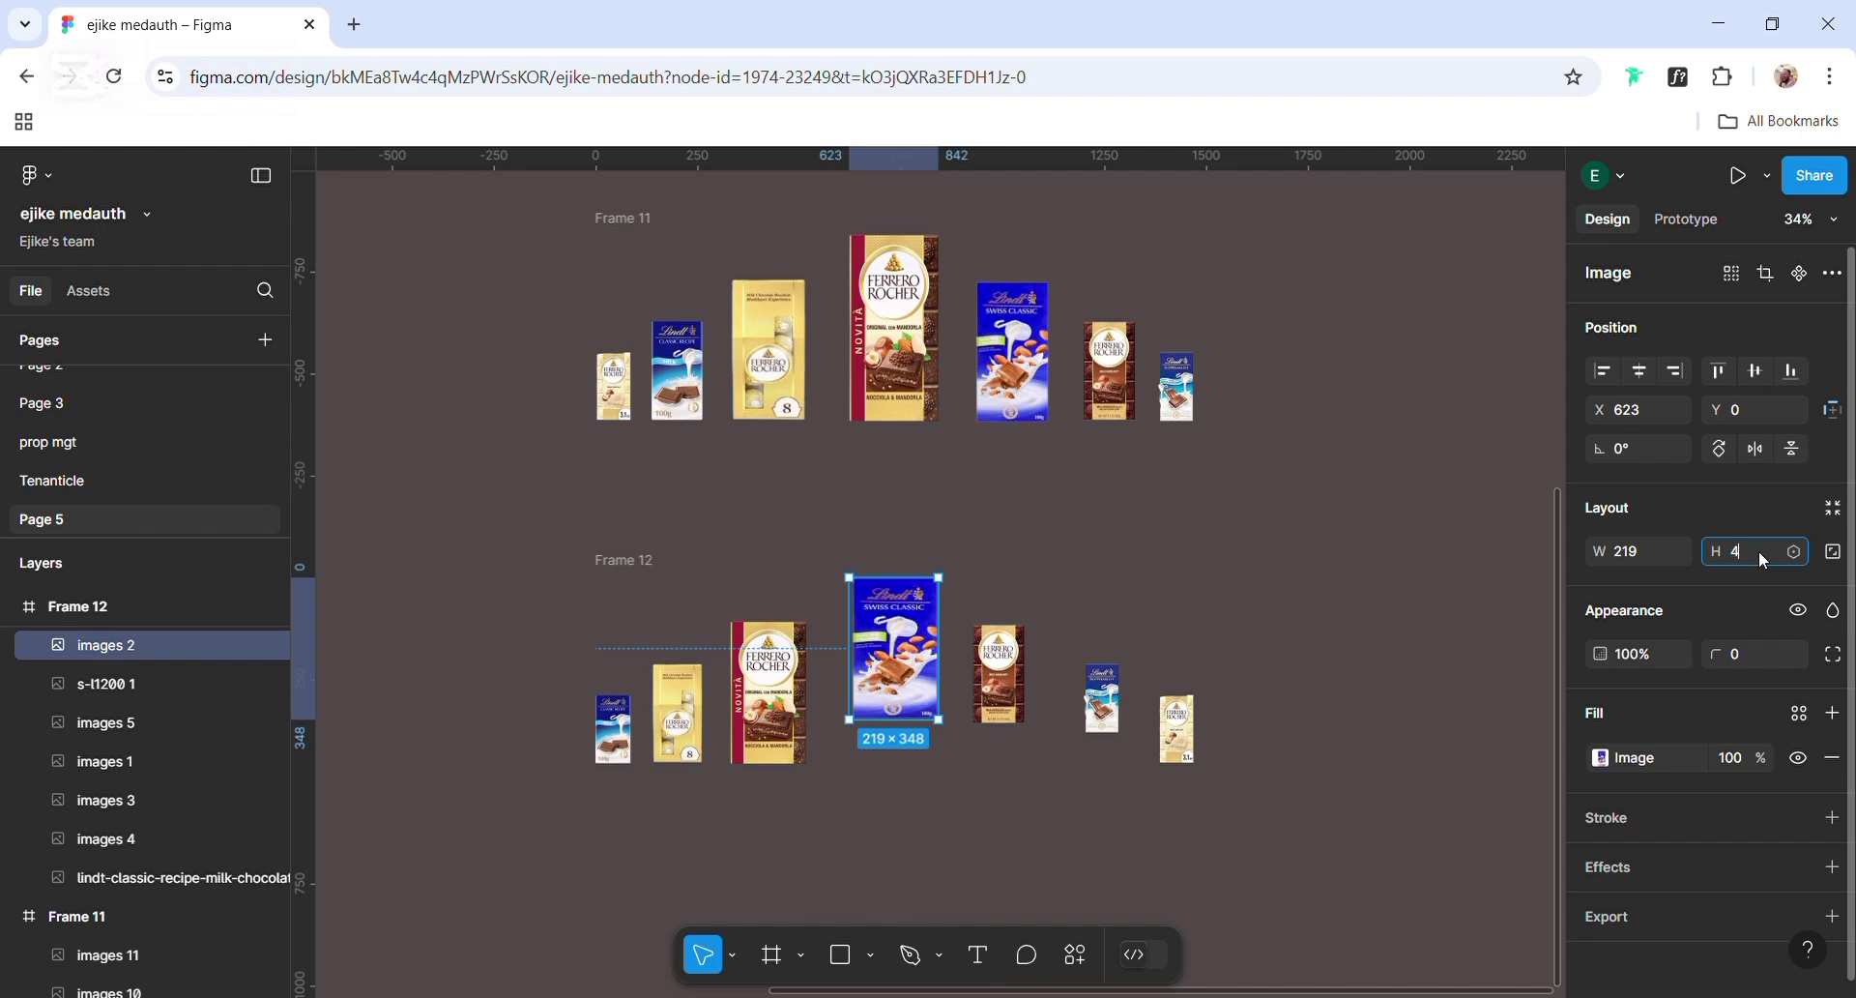
pyautogui.press('Return')
# Resize the small Ferrero bar to 186×348 and the small Lindt bar to 125×244.
pyautogui.click(1015, 663)
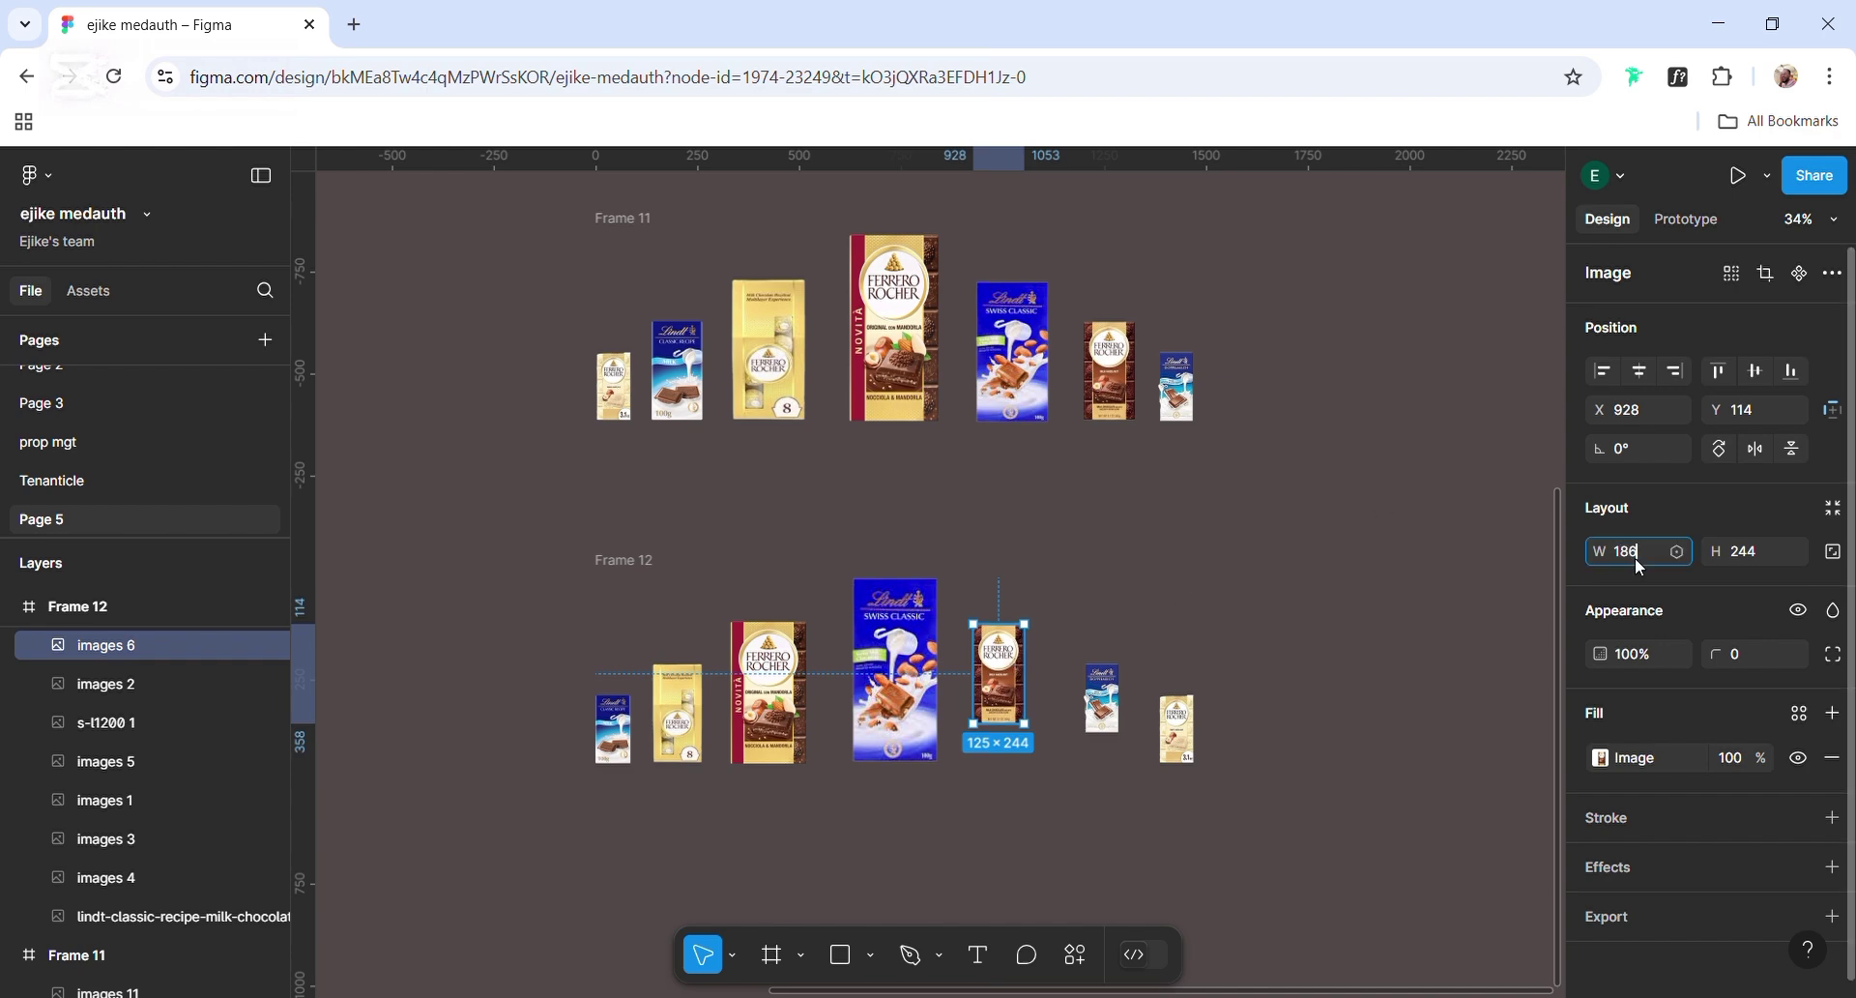
pyautogui.click(1754, 556)
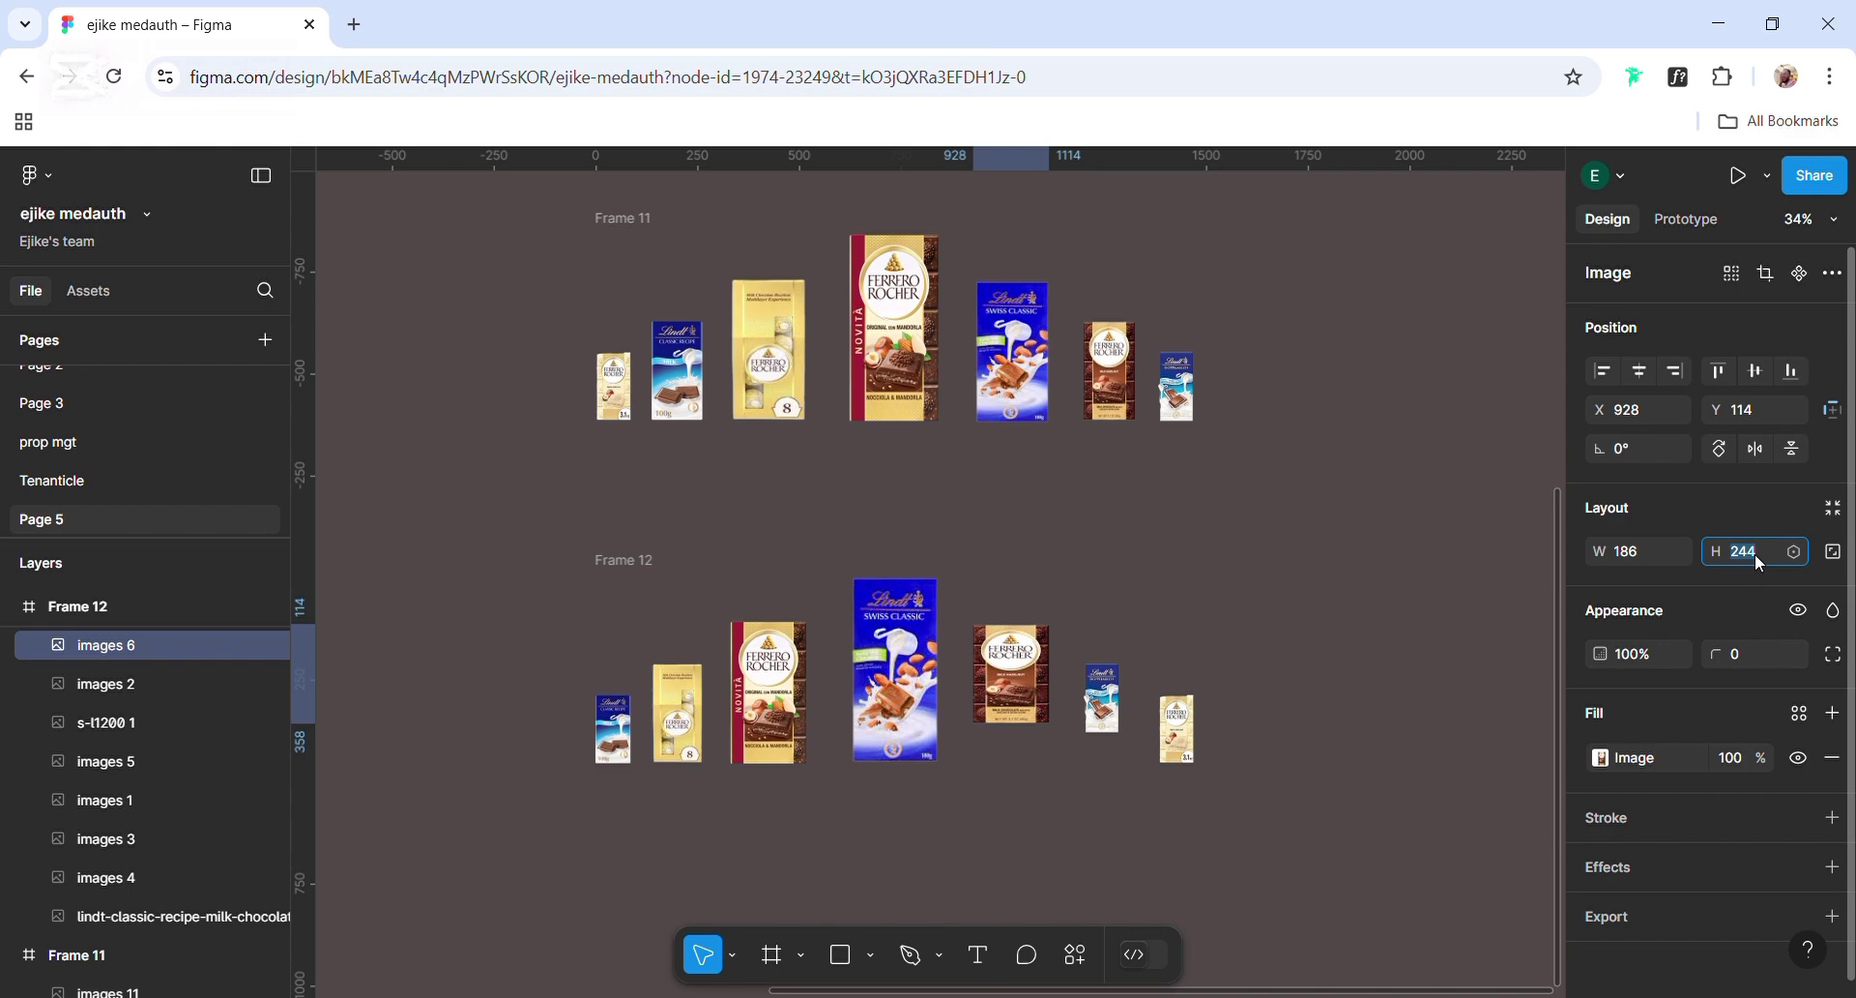
pyautogui.write('348')
pyautogui.press('Return')
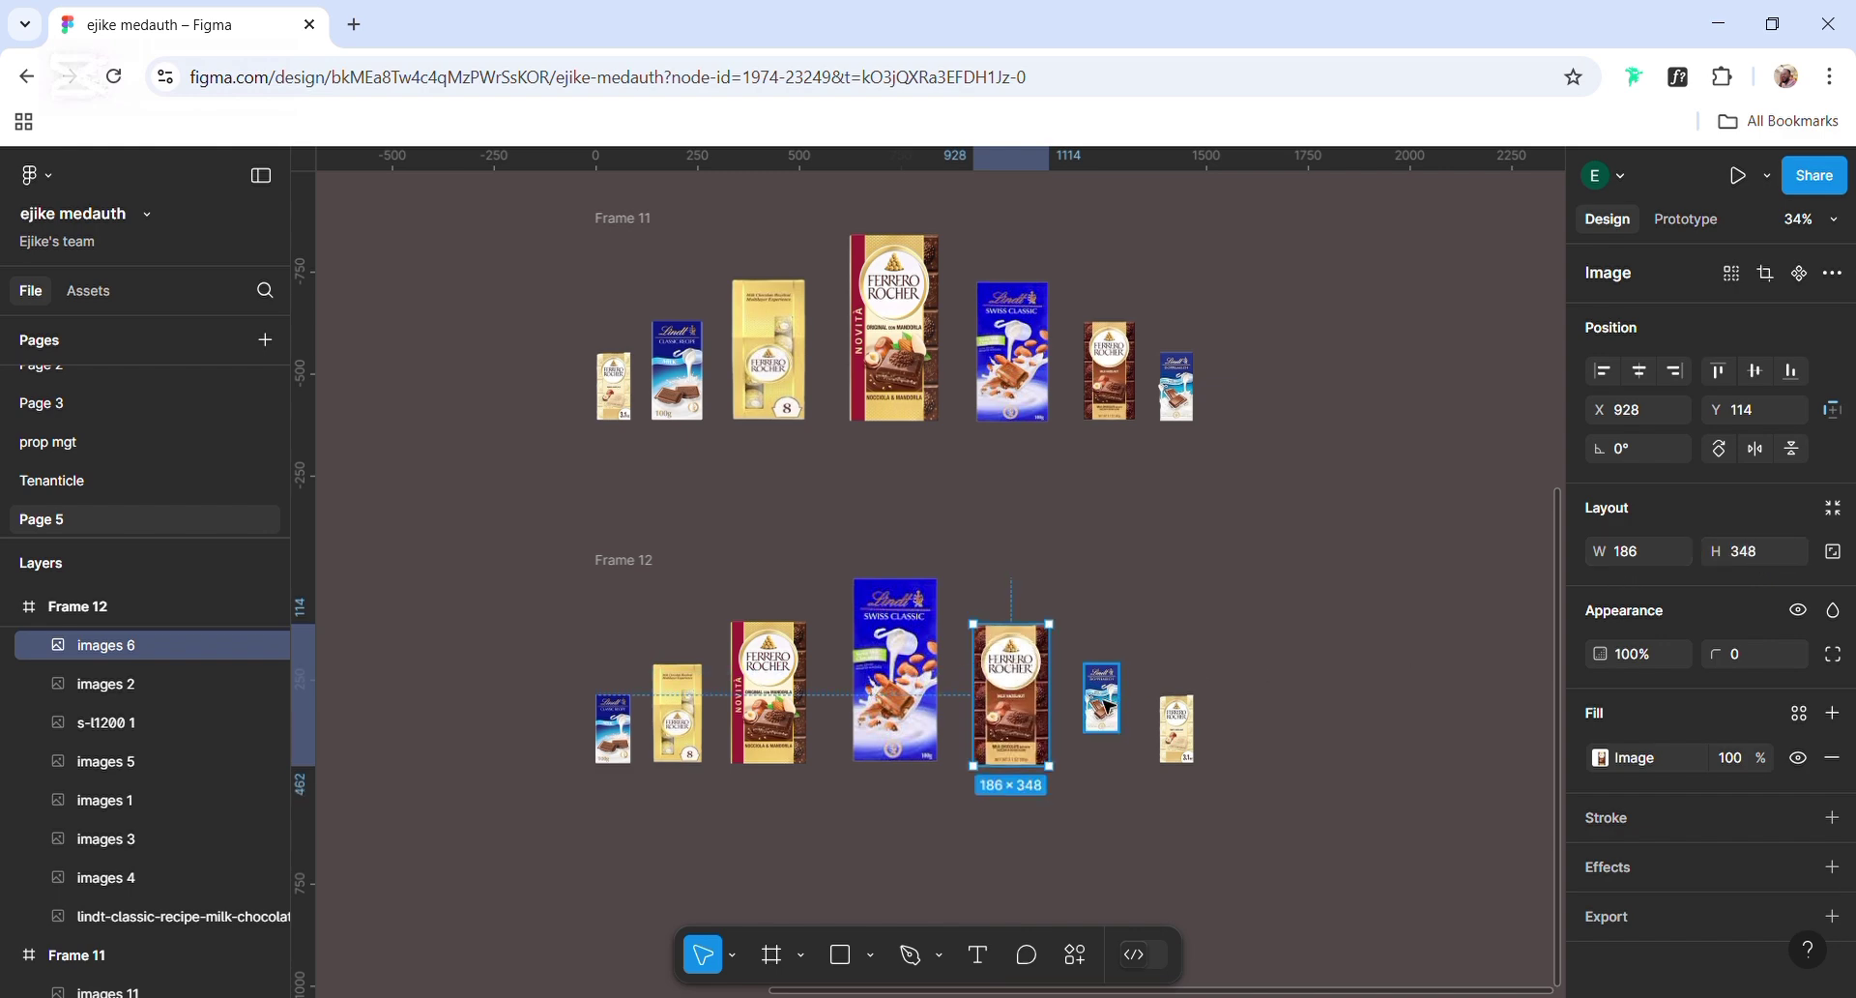
pyautogui.click(1107, 709)
pyautogui.click(1649, 553)
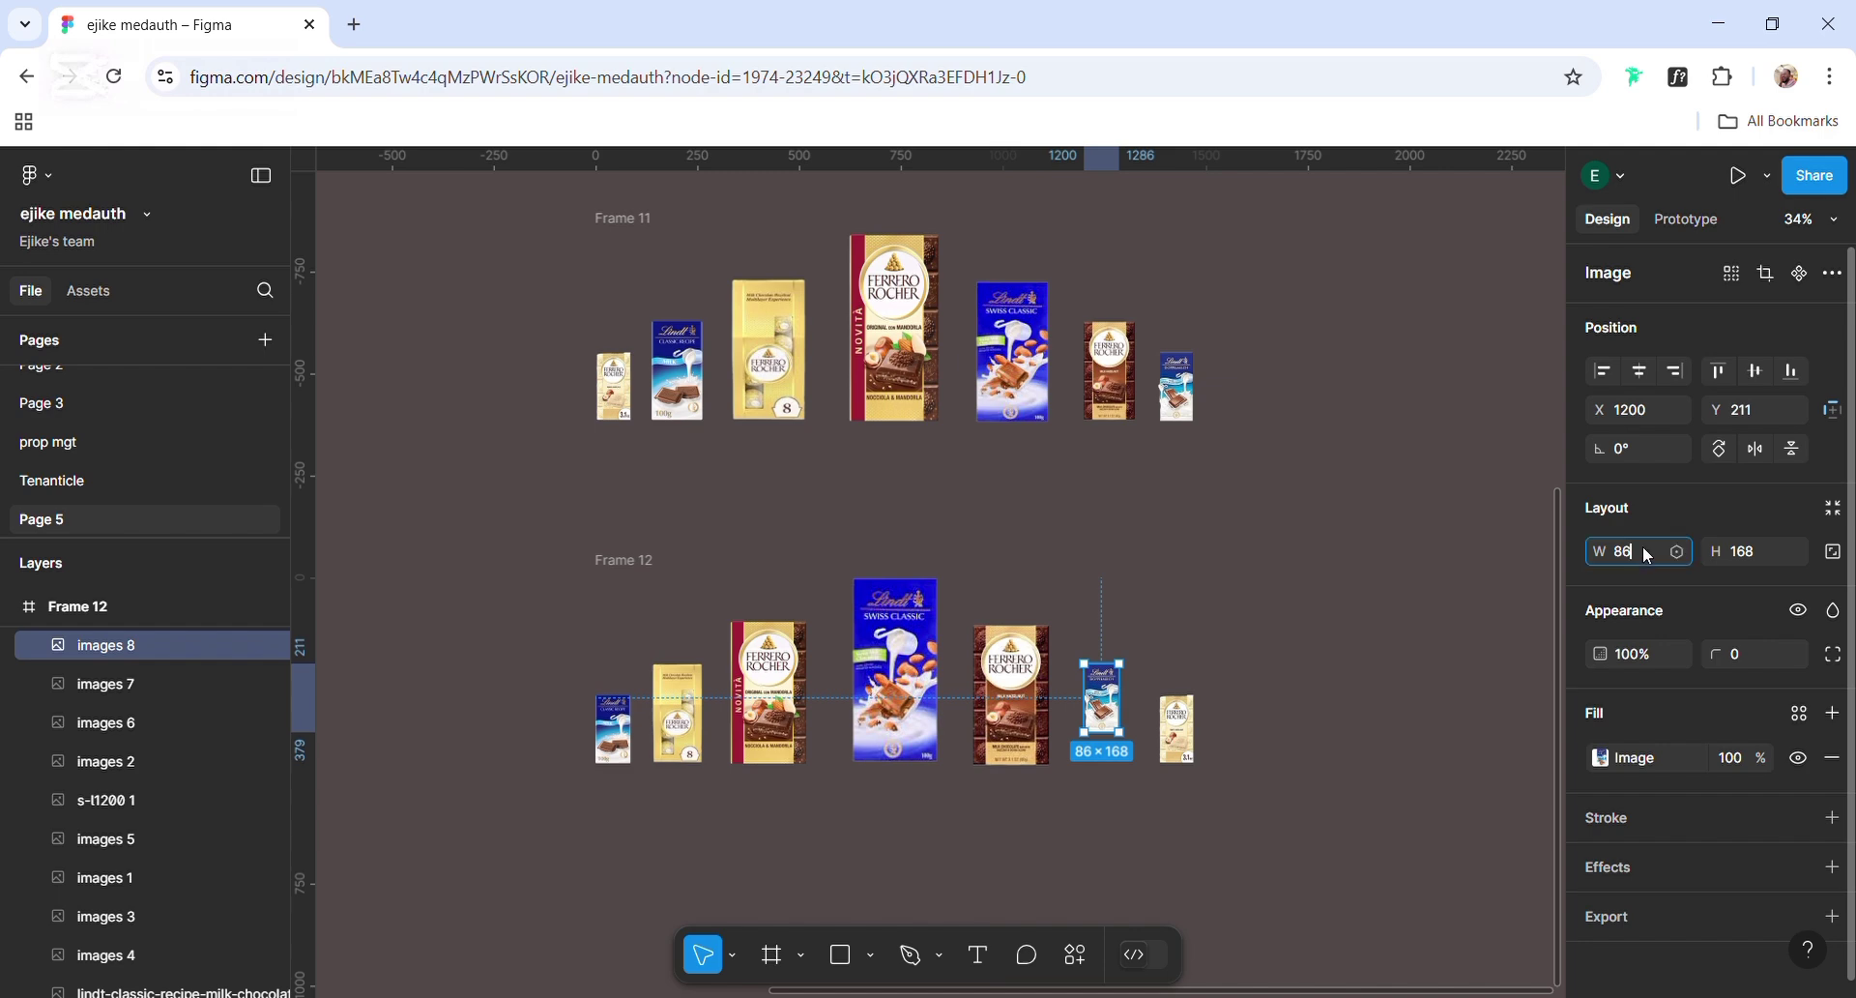
pyautogui.write('125')
pyautogui.click(1765, 551)
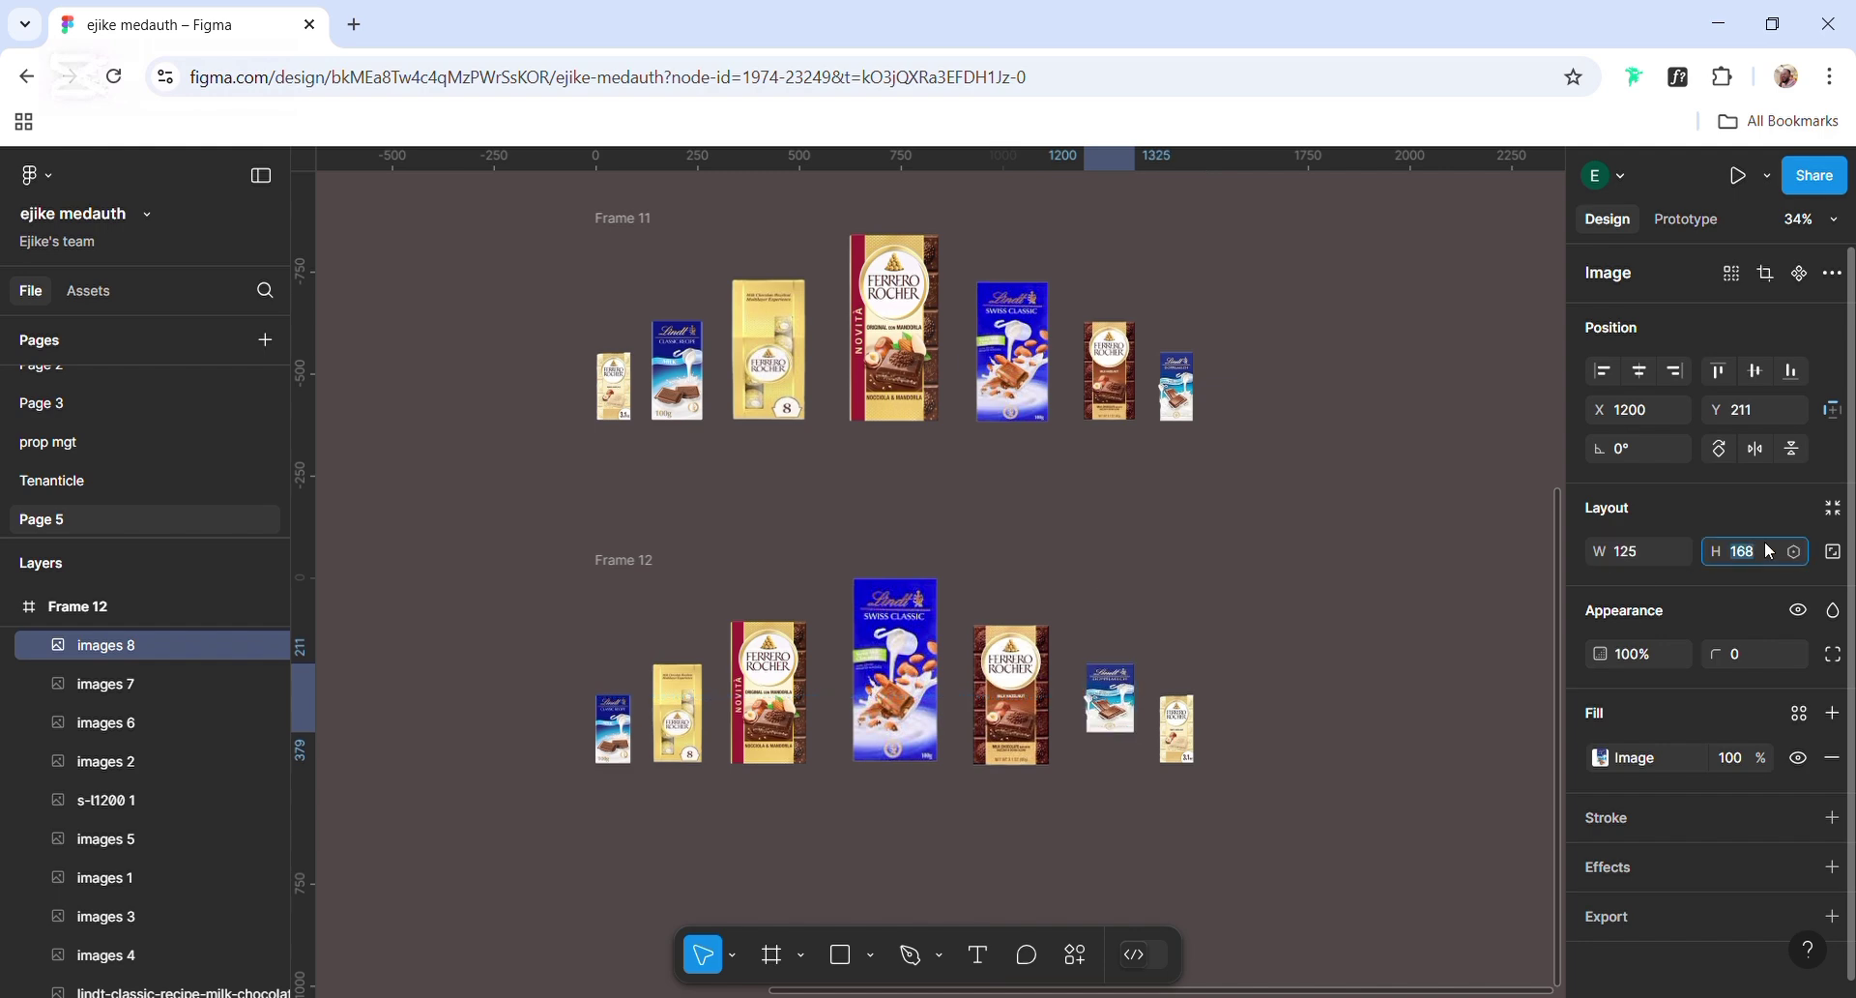
pyautogui.write('44')
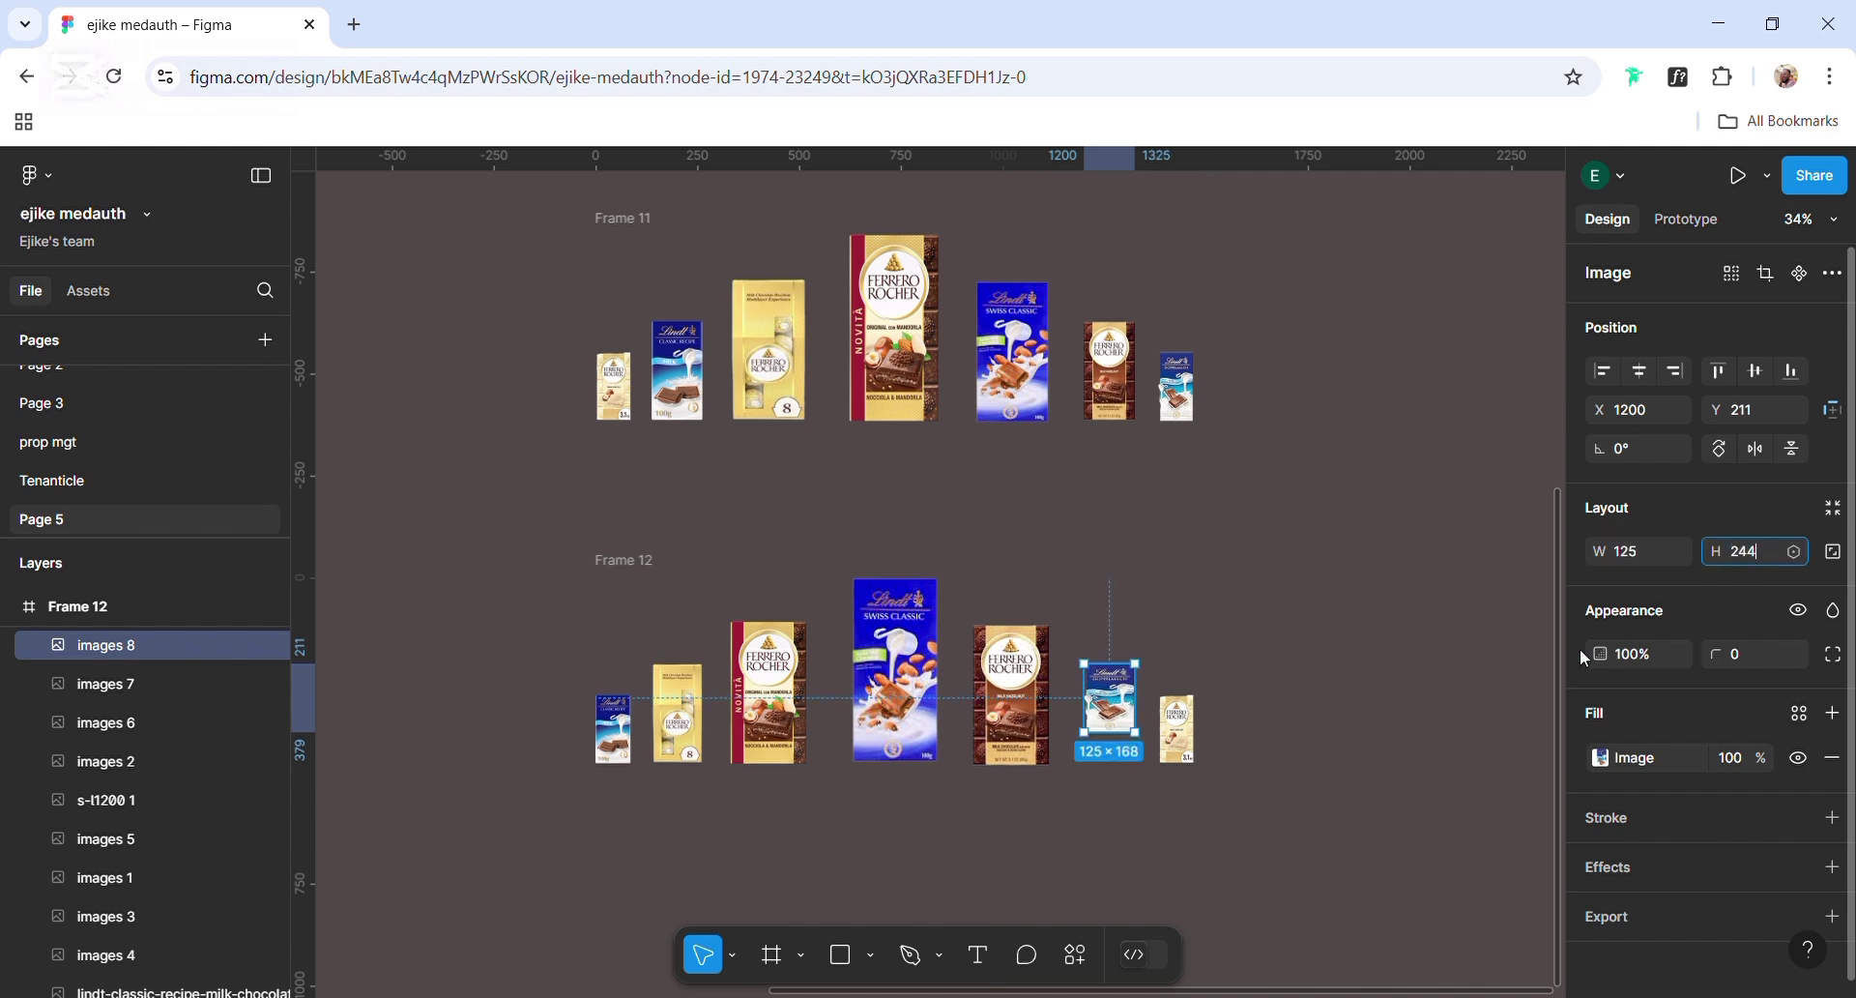
pyautogui.click(1178, 727)
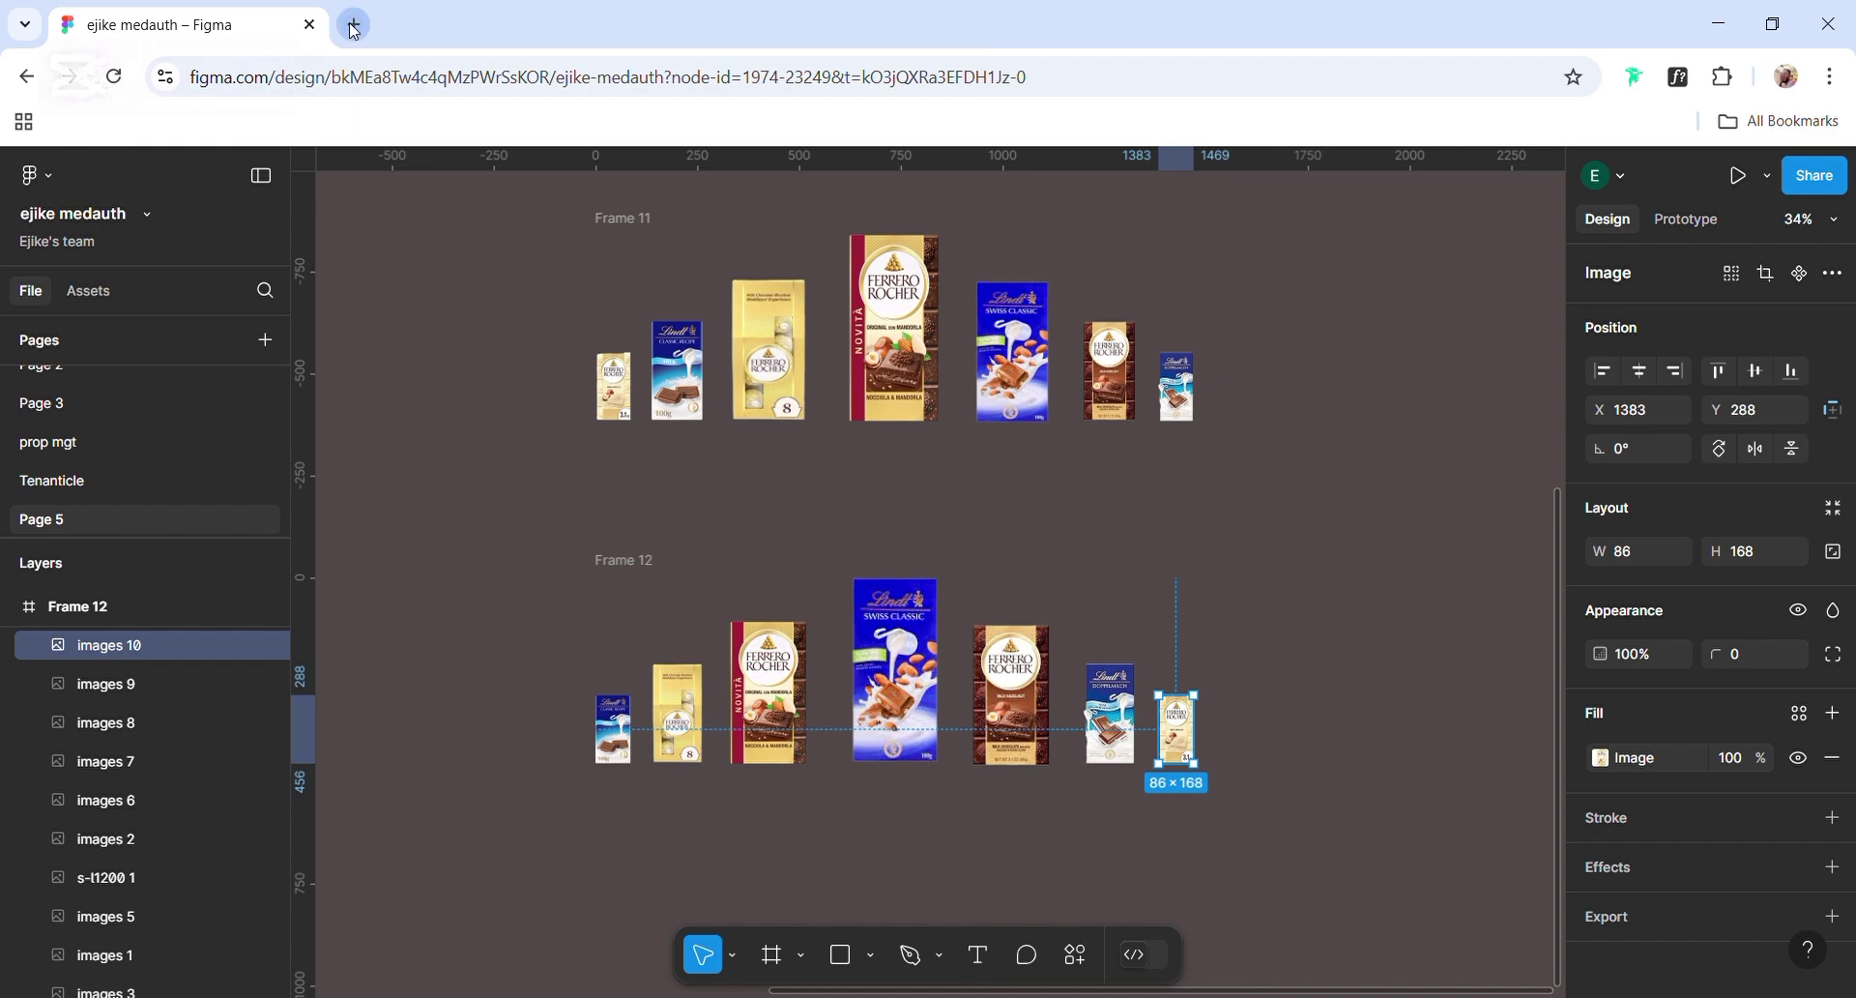
# Compare Frame 12 against Frame 11 and select Frame 12's rightmost bar.
pyautogui.click(716, 480)
pyautogui.scroll(3, 720, 503)
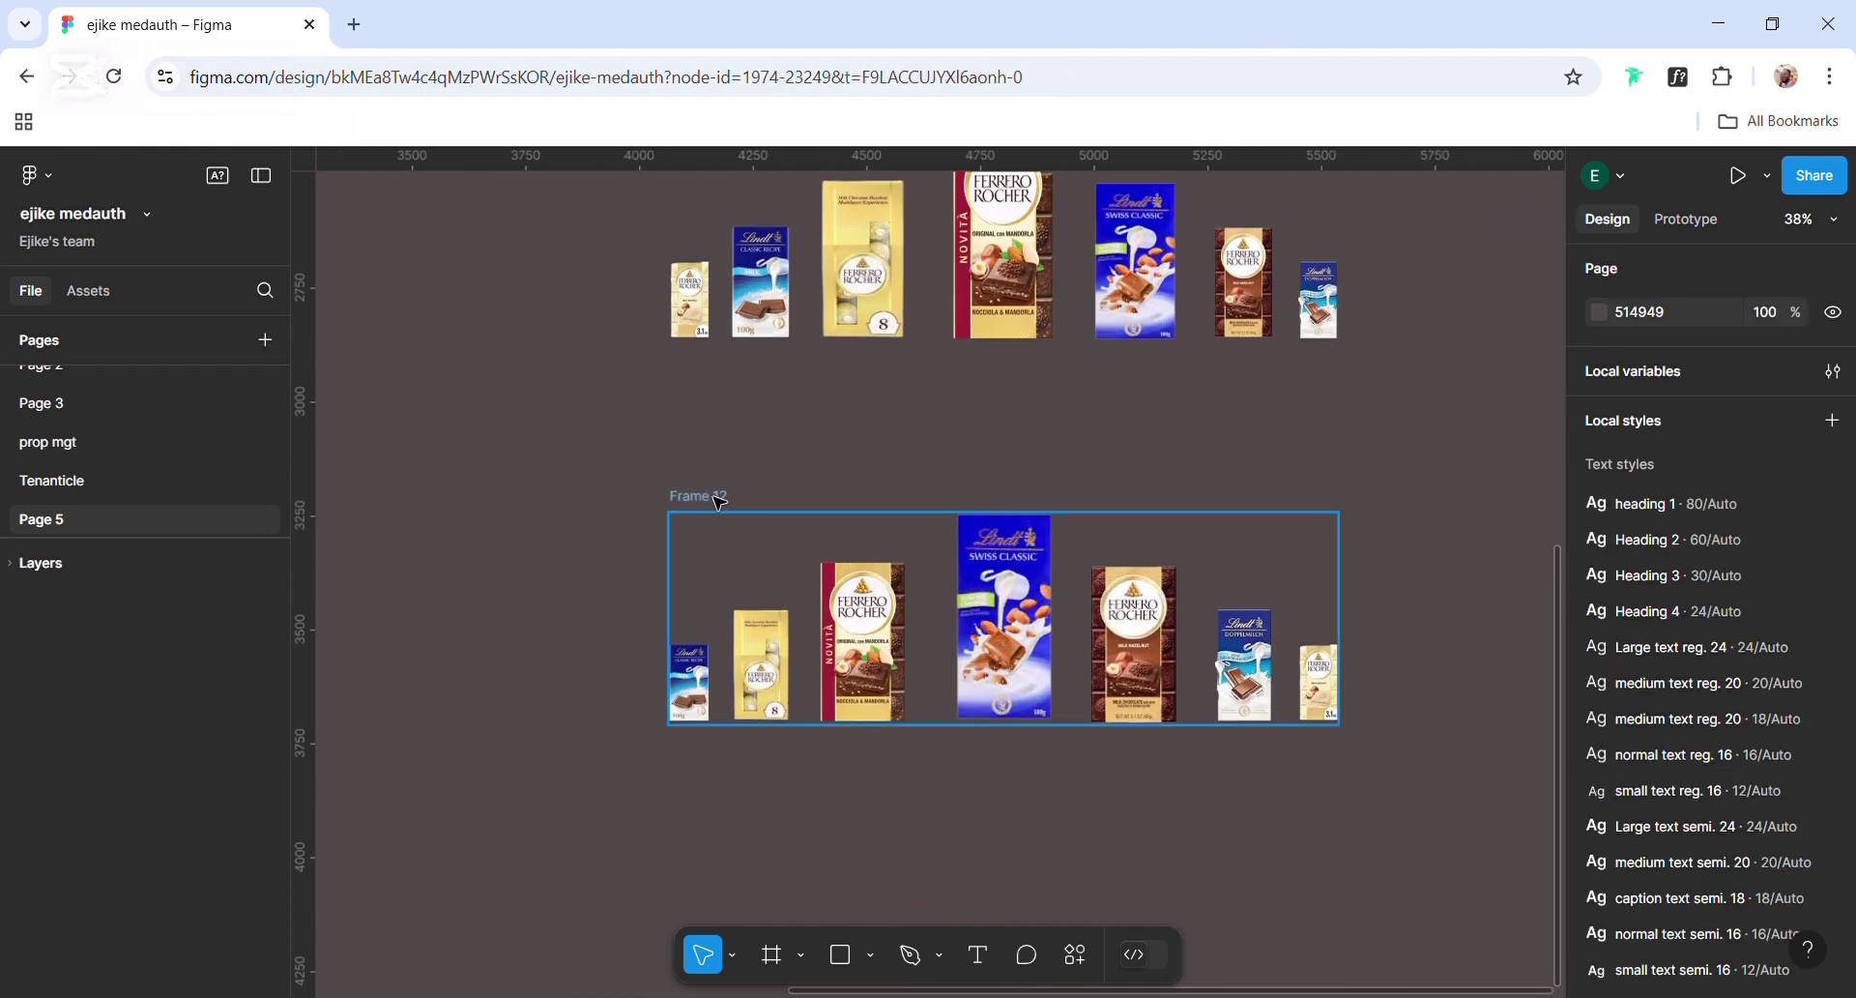
pyautogui.click(720, 498)
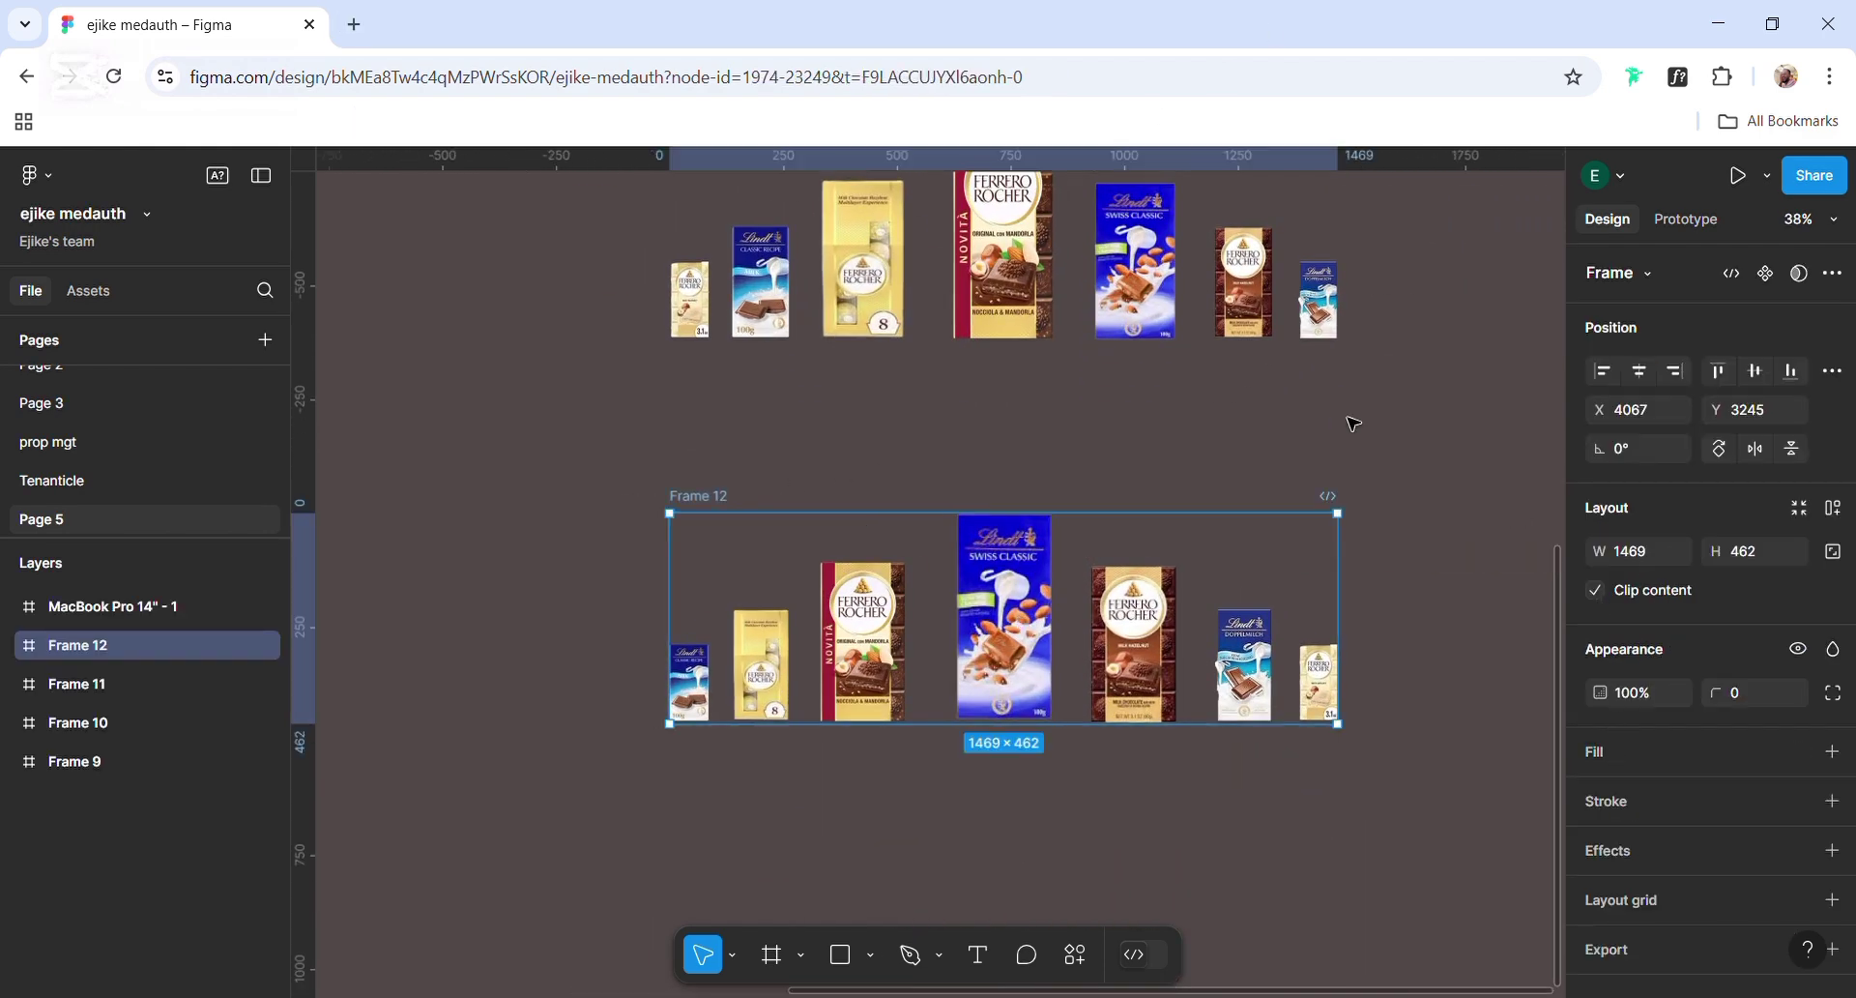
pyautogui.scroll(3, 1257, 406)
pyautogui.click(1095, 348)
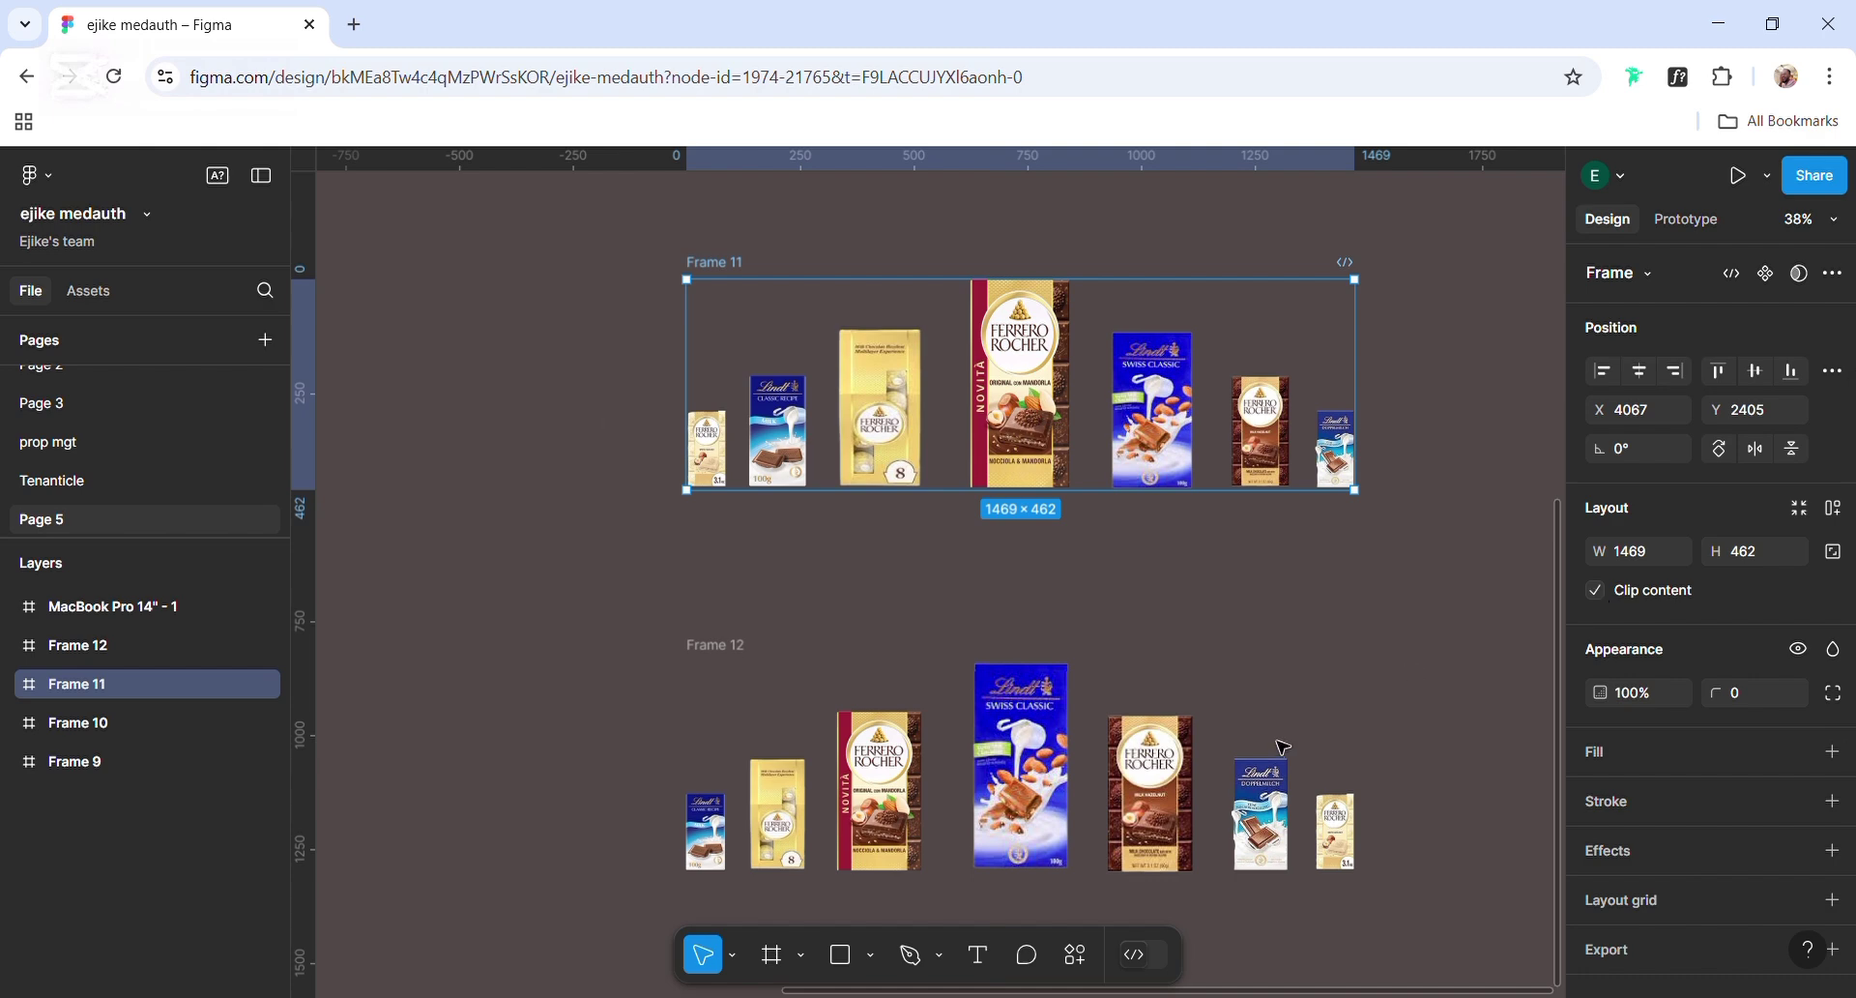
pyautogui.scroll(-2, 795, 594)
pyautogui.click(795, 595)
pyautogui.scroll(-2, 851, 561)
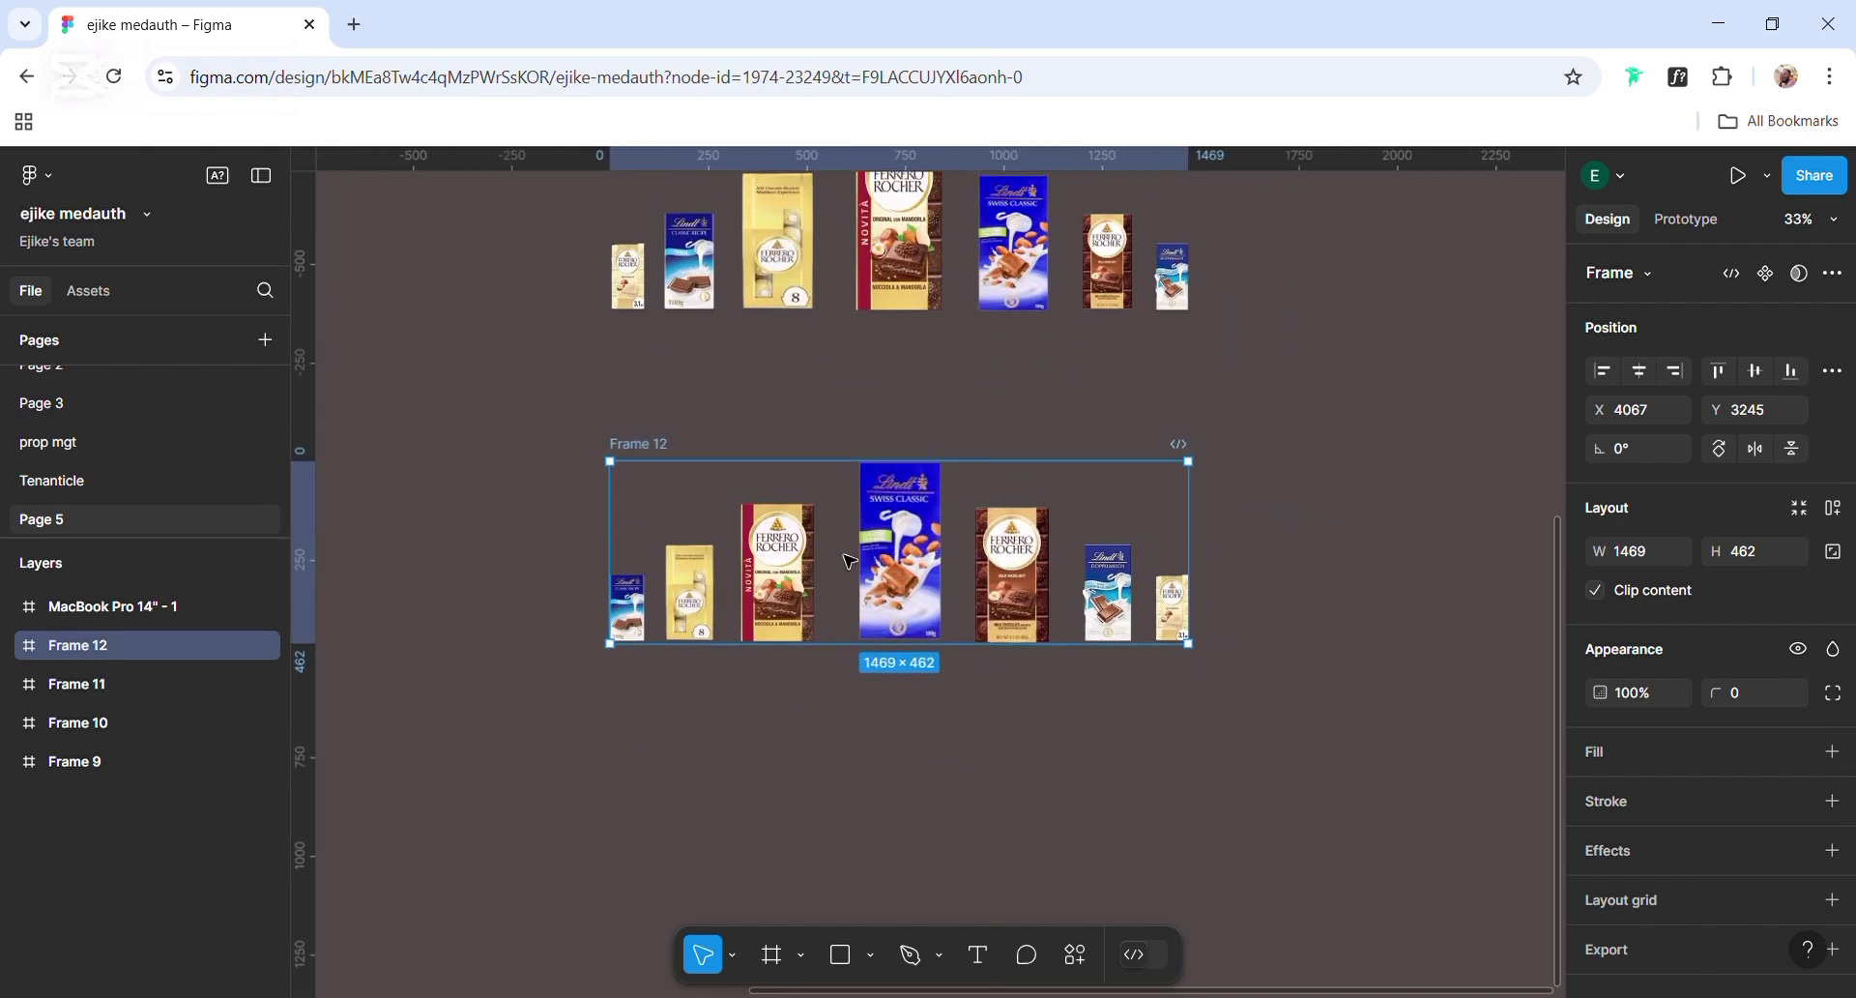
pyautogui.click(1189, 604)
pyautogui.scroll(-5, 1180, 584)
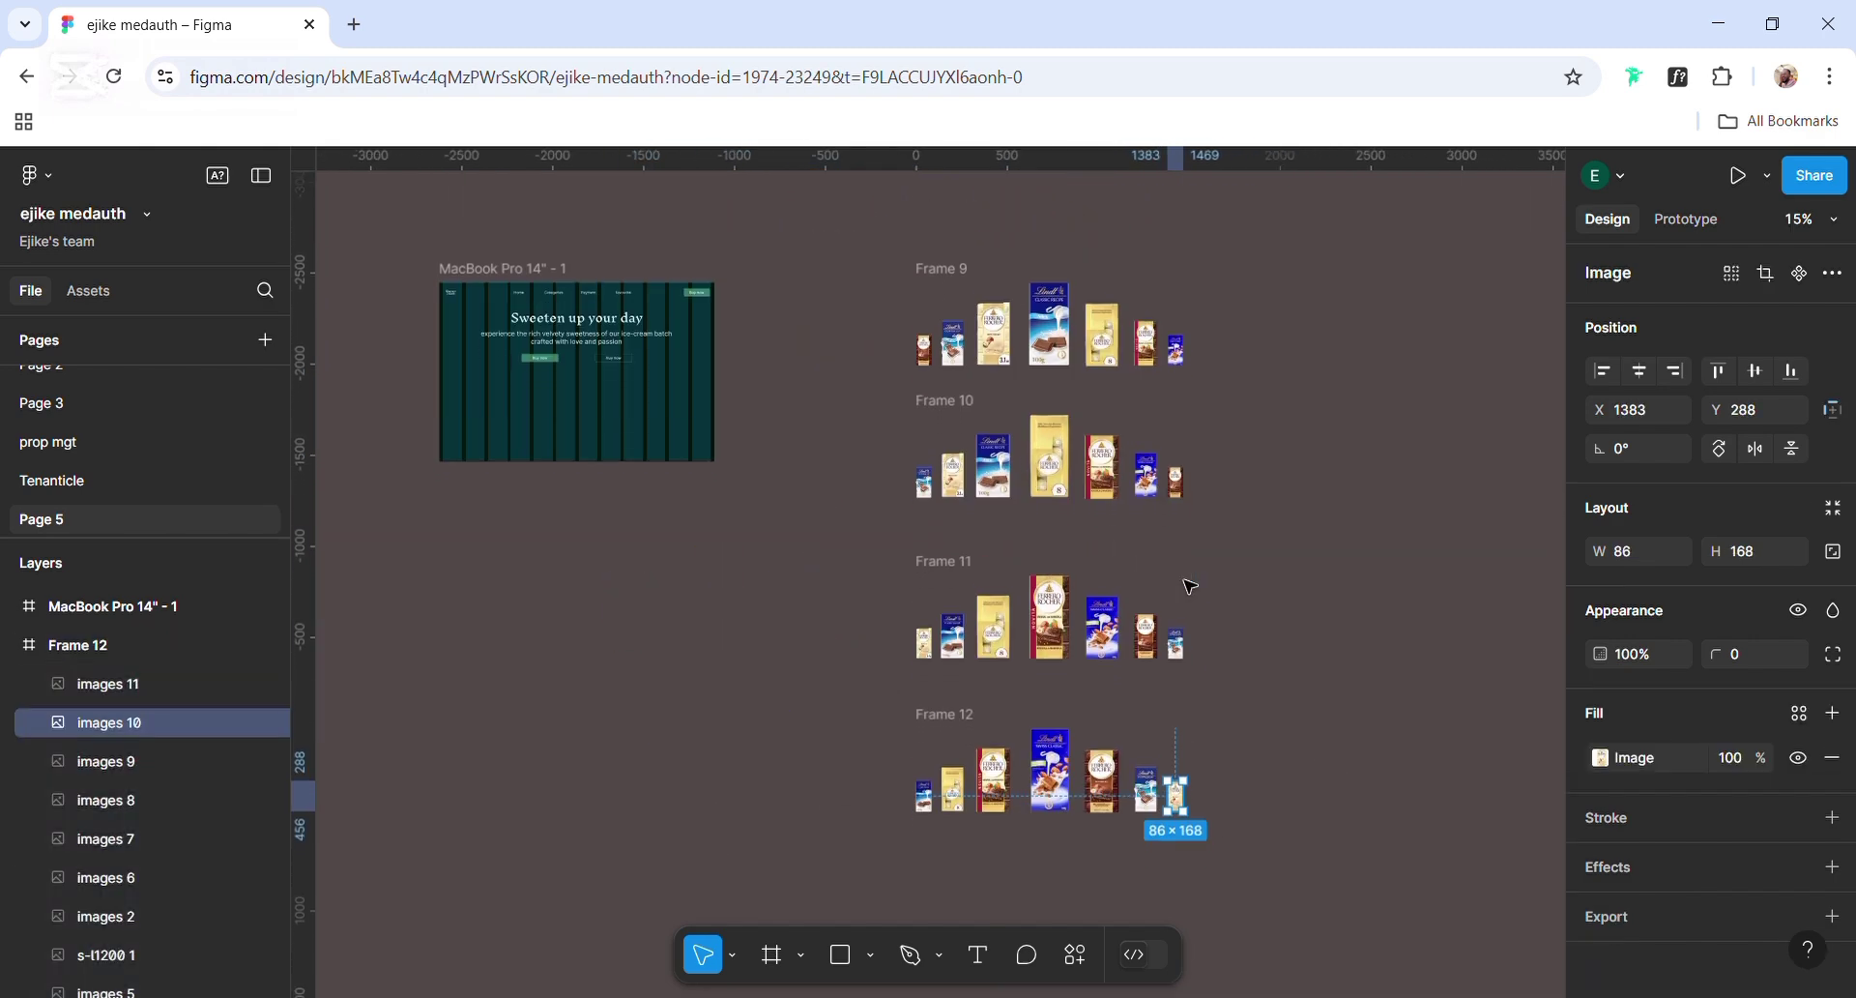
pyautogui.scroll(6, 1174, 740)
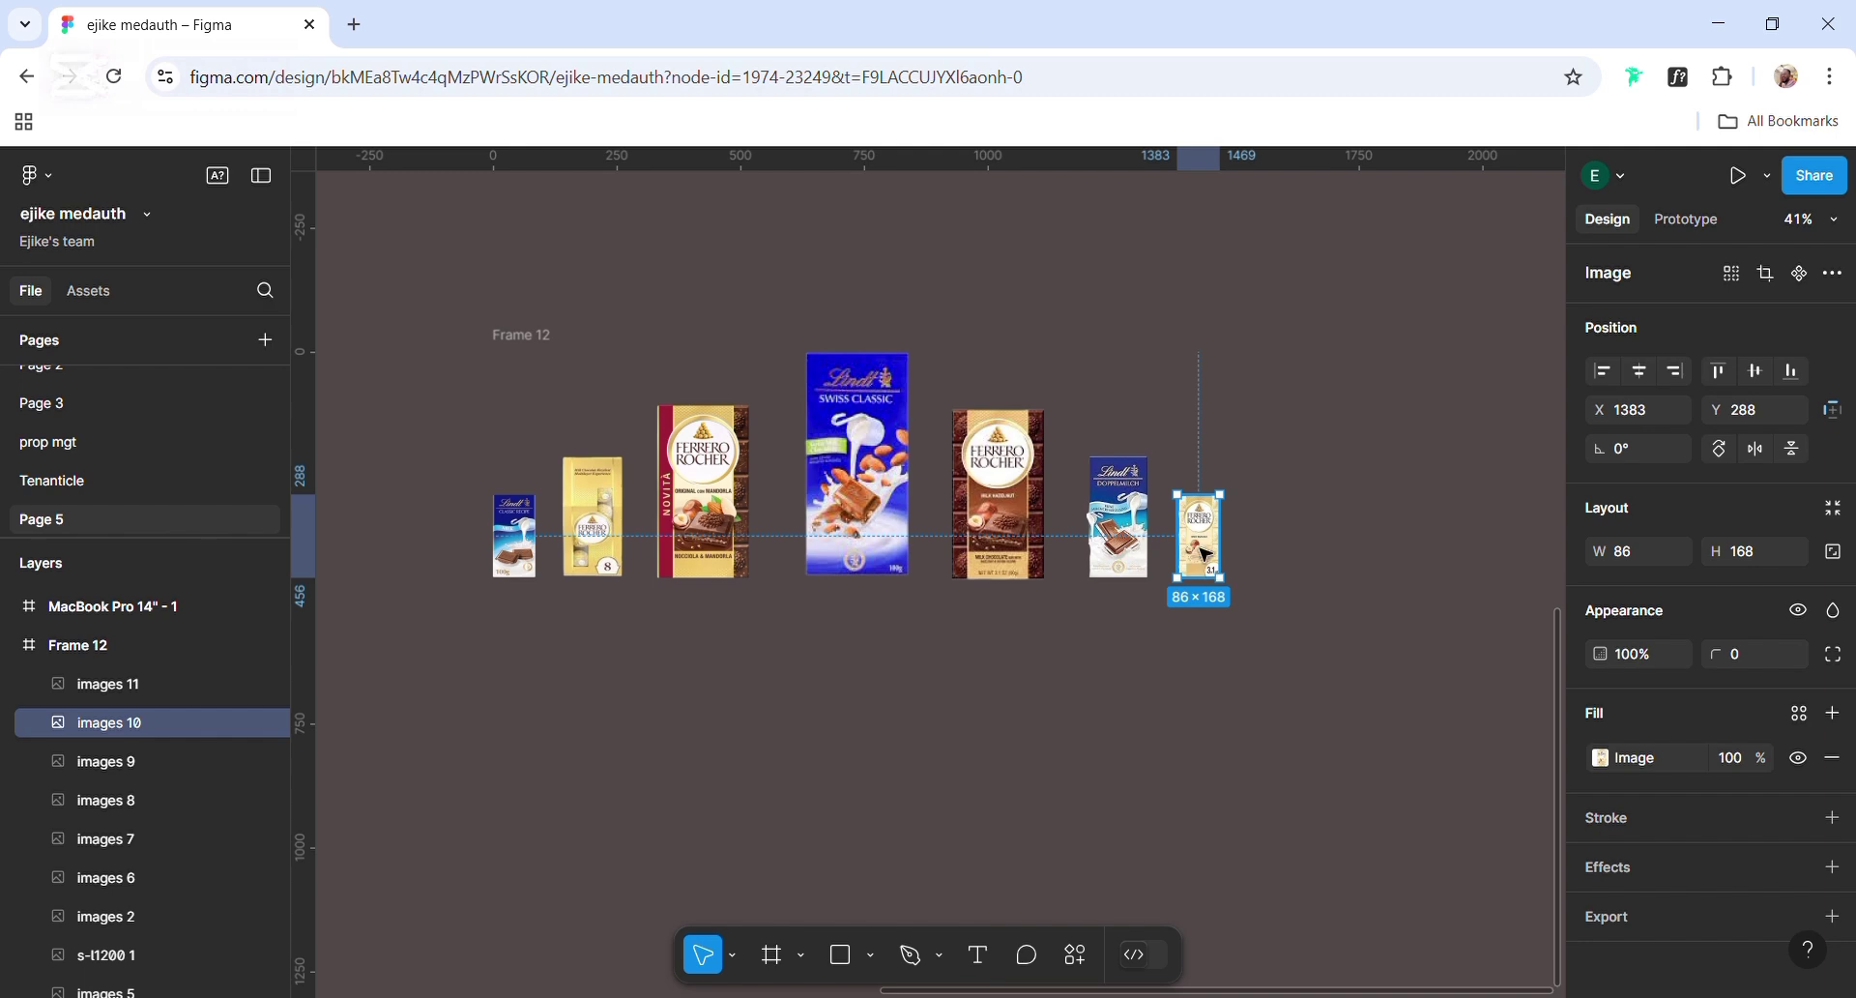
# Copy the small Lindt bar at the left end and place the copy just past Frame 12's right edge.
pyautogui.click(522, 336)
pyautogui.hotkey('ctrl', 'v')
pyautogui.moveTo(1066, 516); pyautogui.dragTo(522, 548)
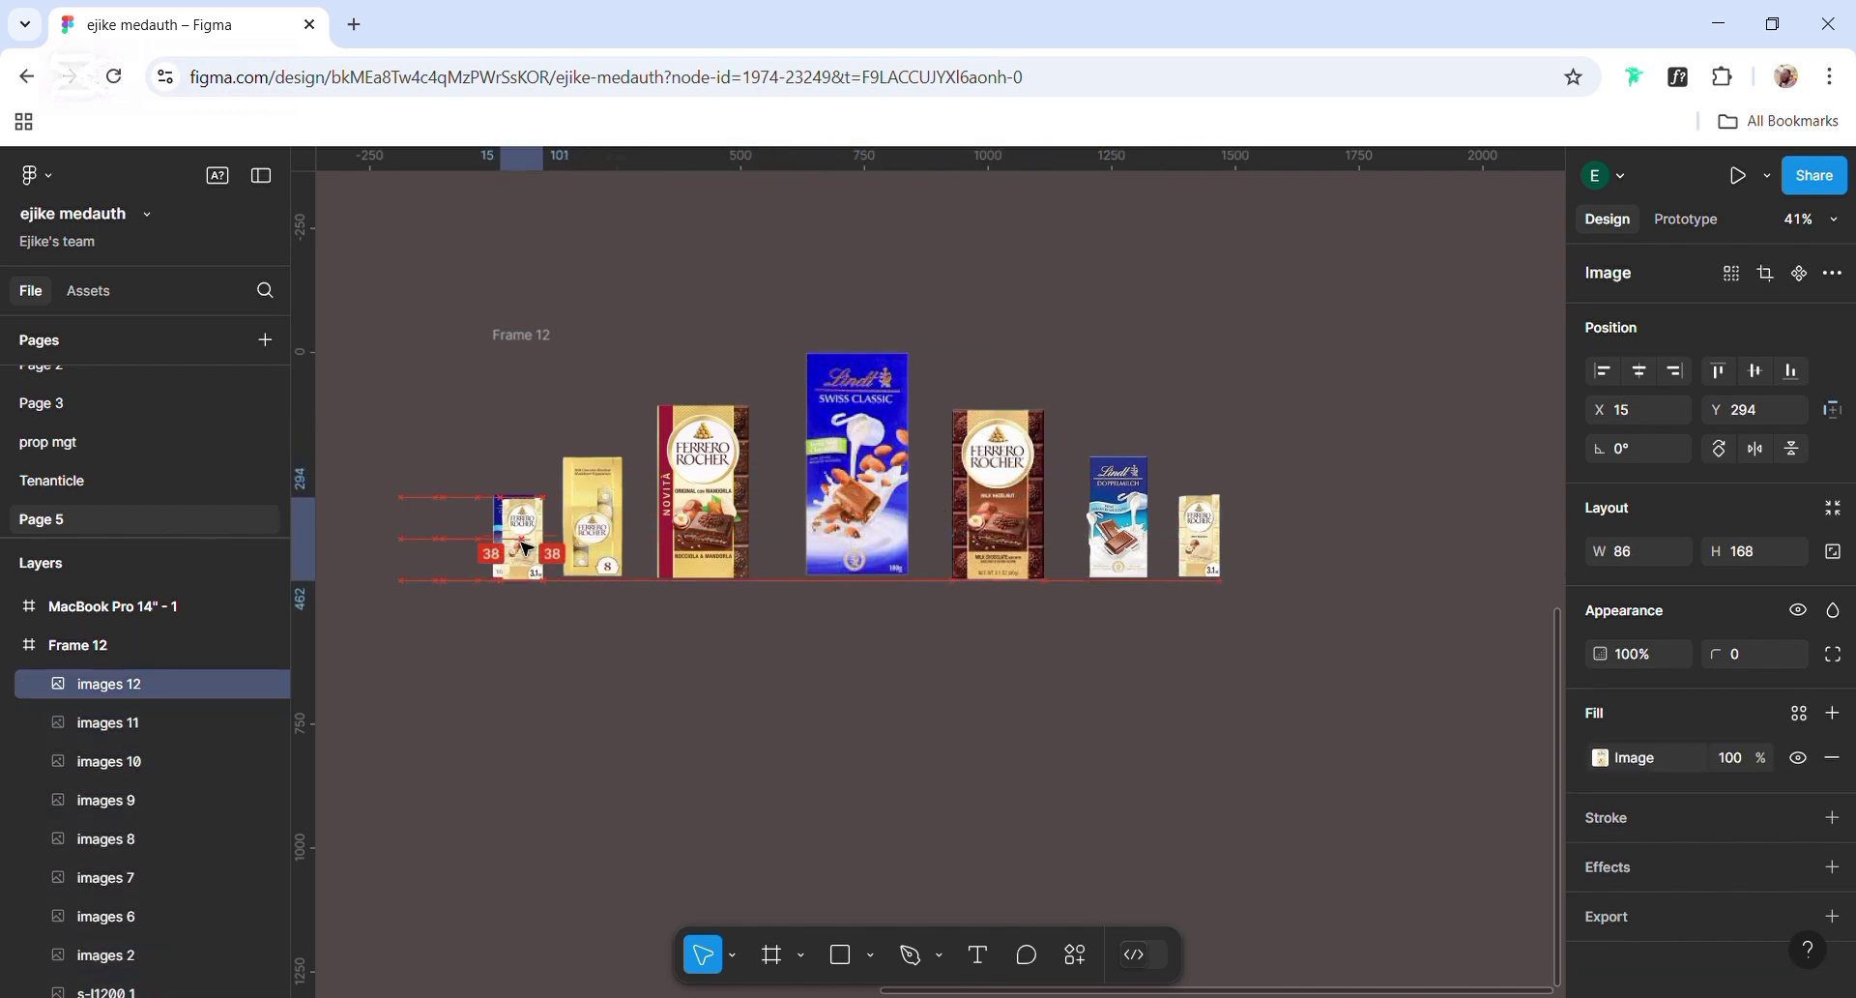
pyautogui.hotkey('ctrl', 'z')
pyautogui.click(514, 534)
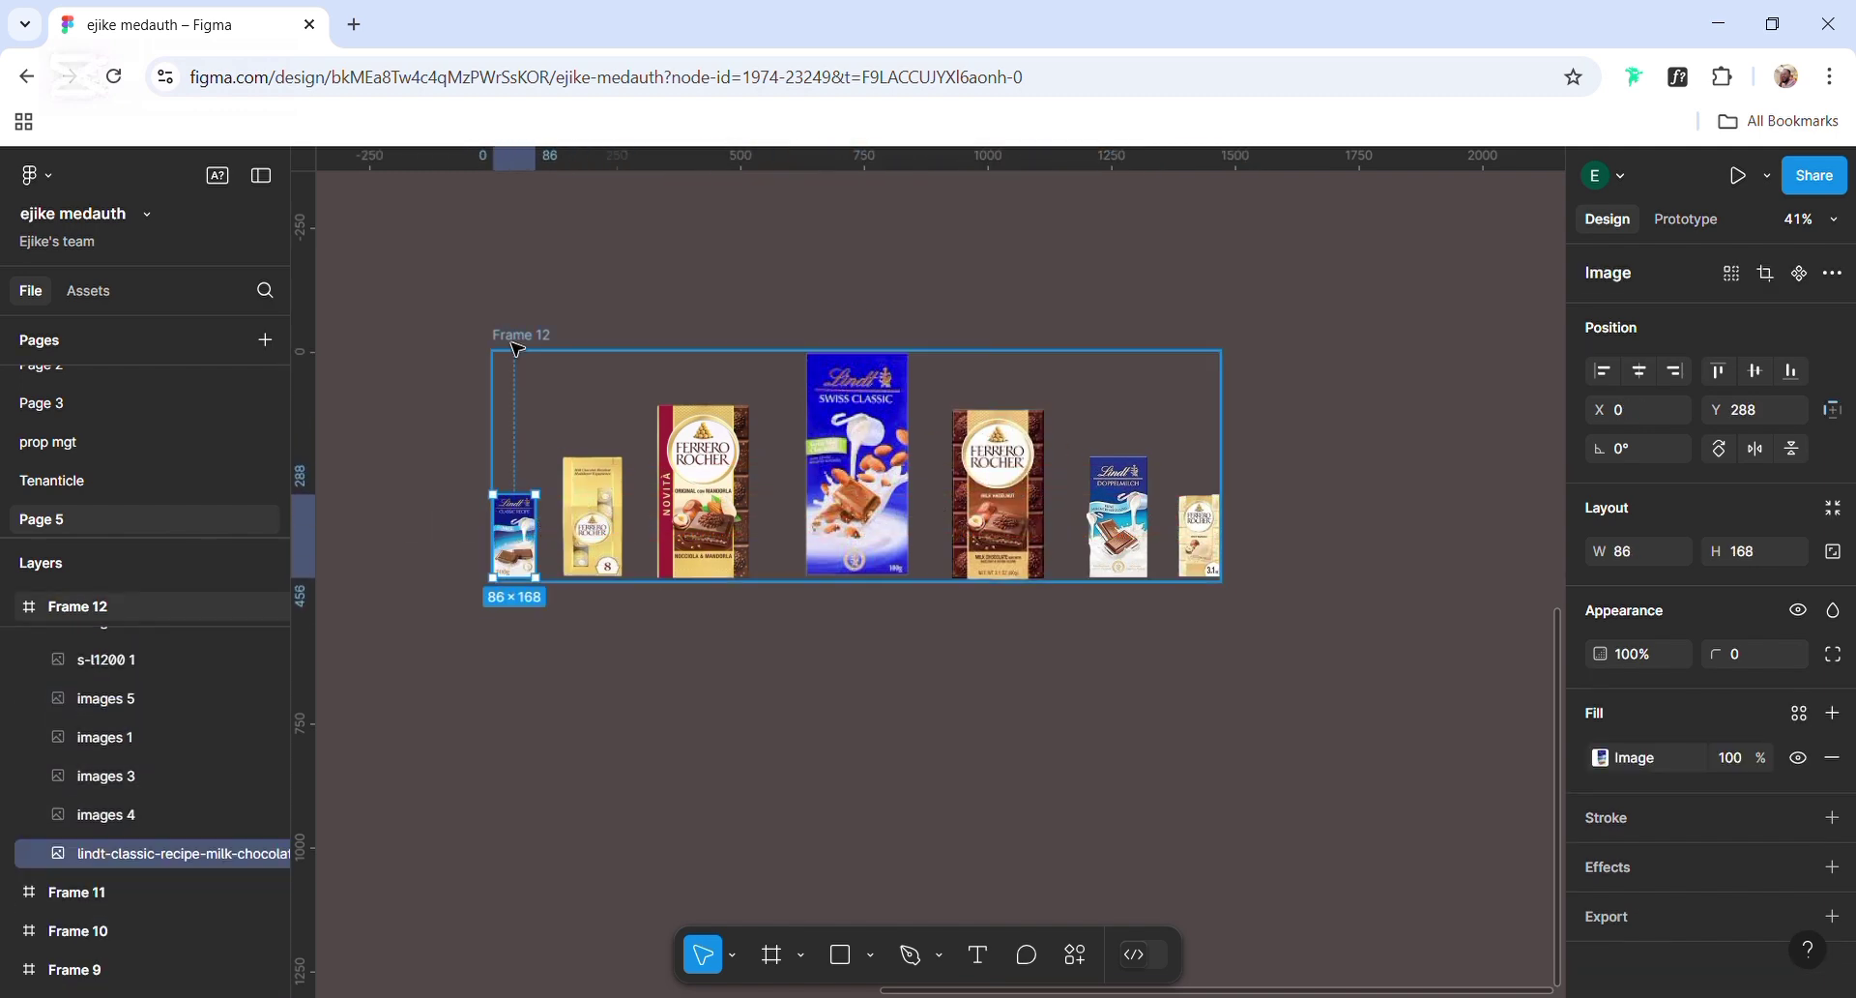
pyautogui.hotkey('ctrl', 'c')
pyautogui.hotkey('ctrl', 'v')
pyautogui.moveTo(513, 527); pyautogui.dragTo(1220, 522)
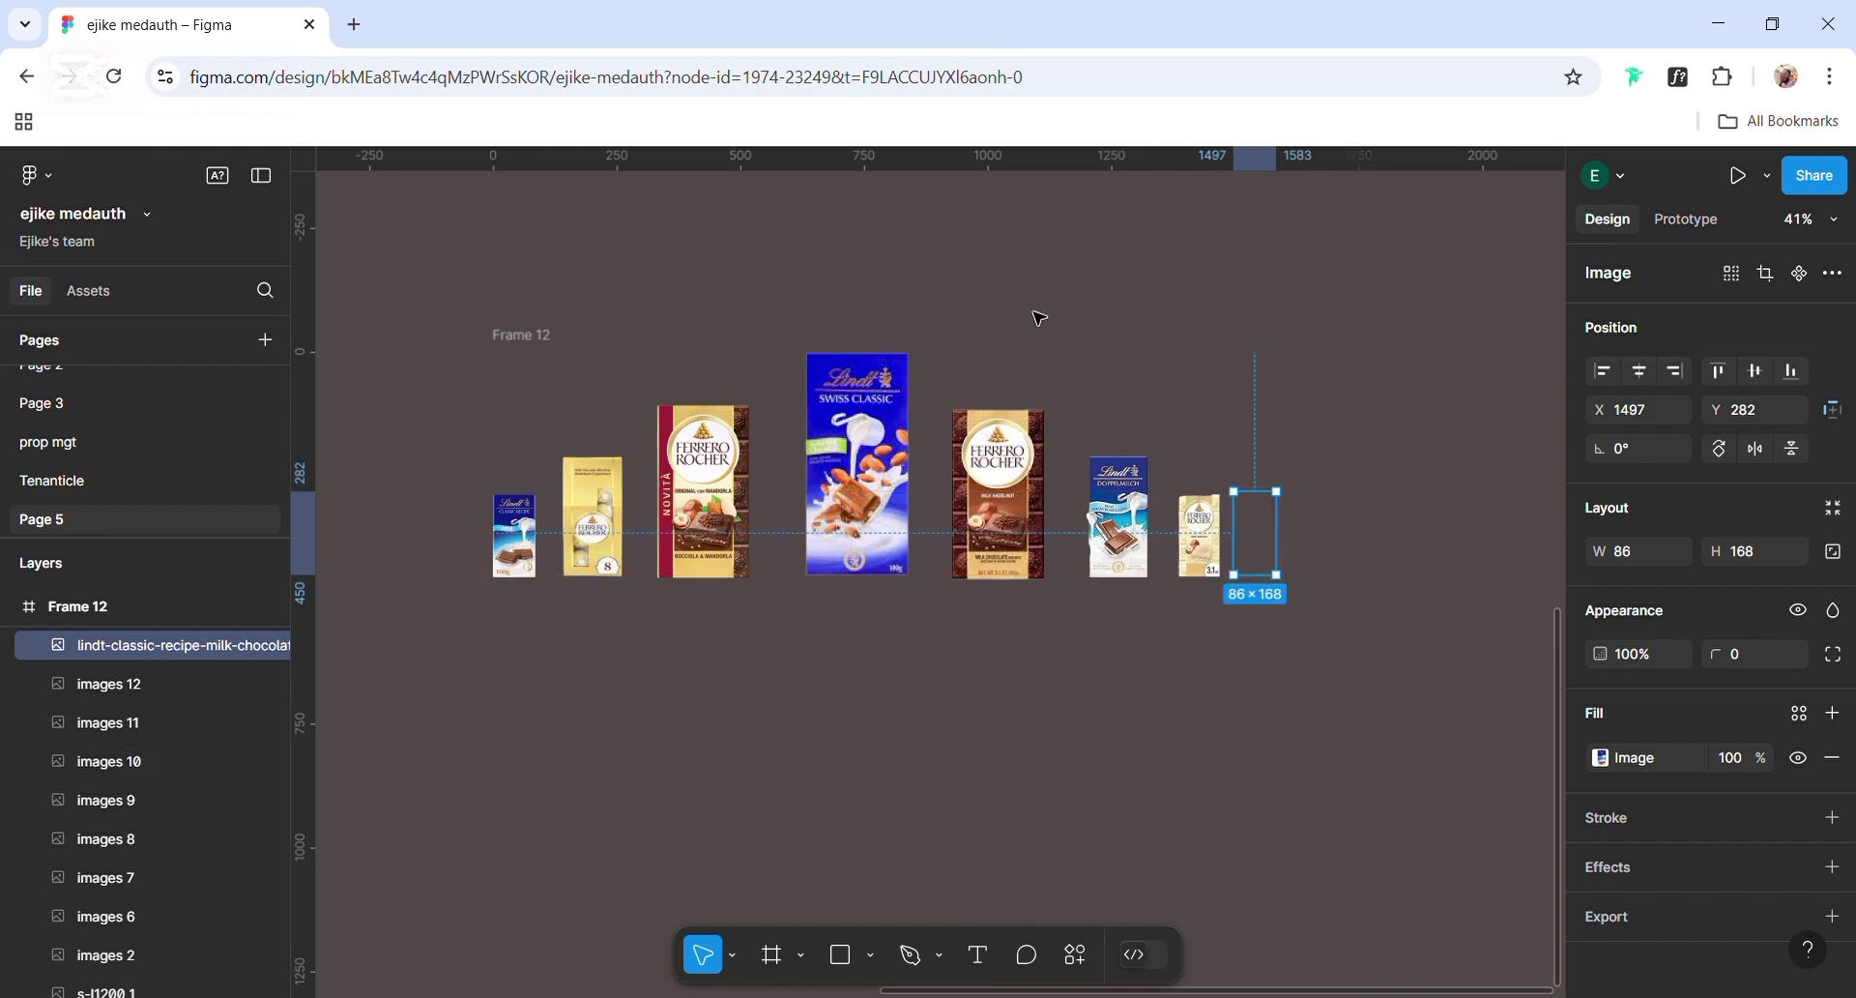
# Duplicate Frame 12 as Frame 13 and select its leftmost bar.
pyautogui.hotkey('ctrl', 'd')
pyautogui.scroll(-5, 696, 543)
pyautogui.click(566, 556)
# In Frame 13, move the left Lindt bar off-frame; set images 5 to X 0 and s-l1200 to X 138.
pyautogui.moveTo(567, 556); pyautogui.dragTo(527, 556)
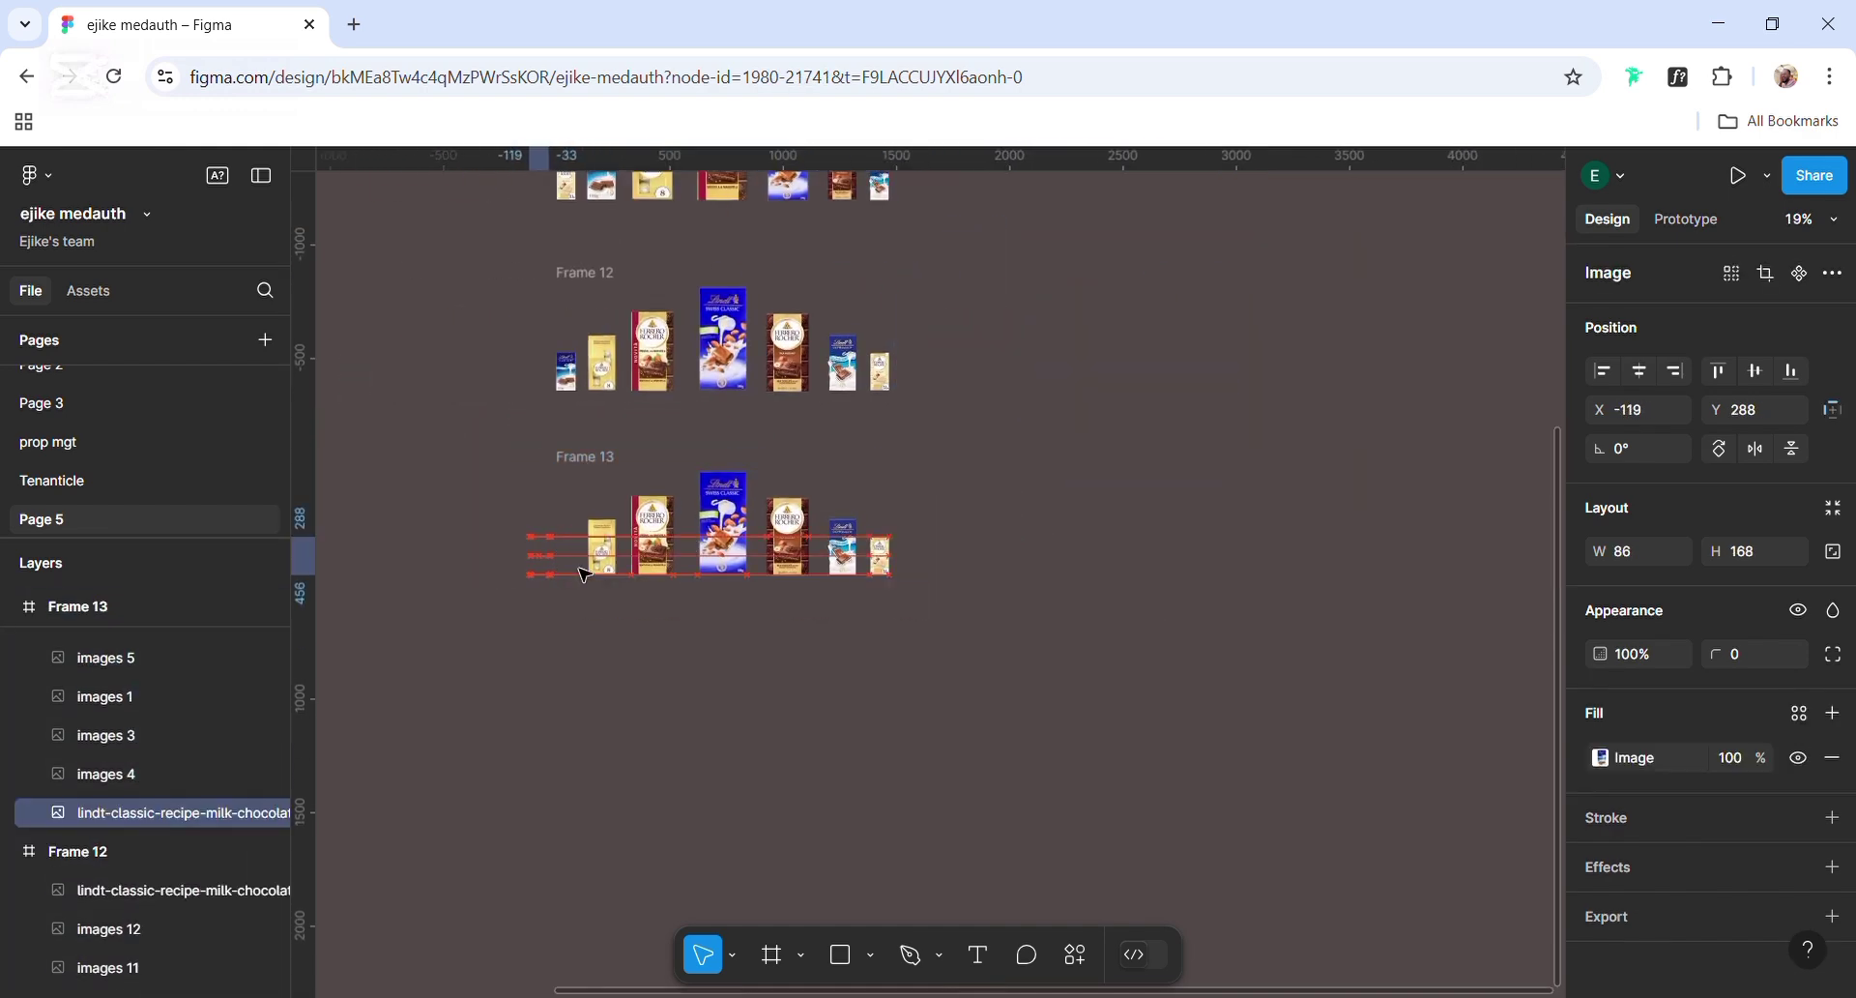
pyautogui.click(602, 546)
pyautogui.click(1640, 410)
pyautogui.write('0')
pyautogui.press('Return')
pyautogui.hotkey('ctrl', 'v')
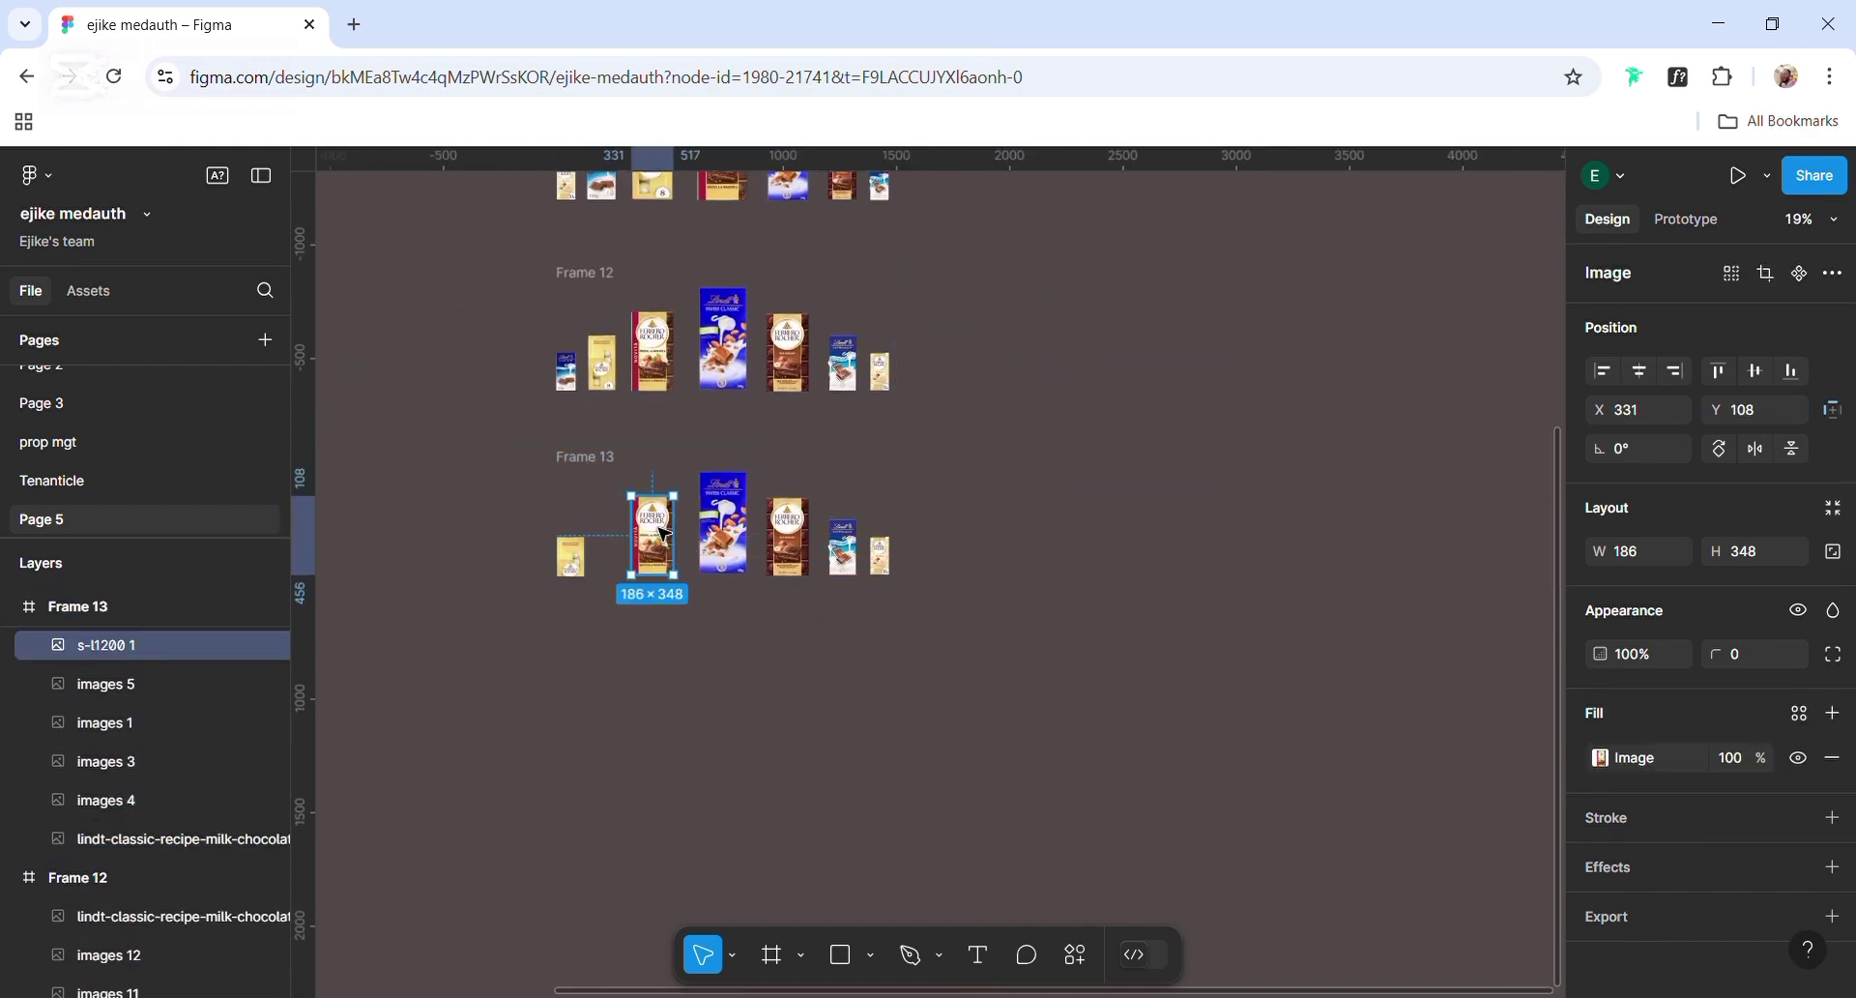
pyautogui.click(1651, 410)
pyautogui.write('138')
pyautogui.press('Return')
pyautogui.hotkey('ctrl', 'v')
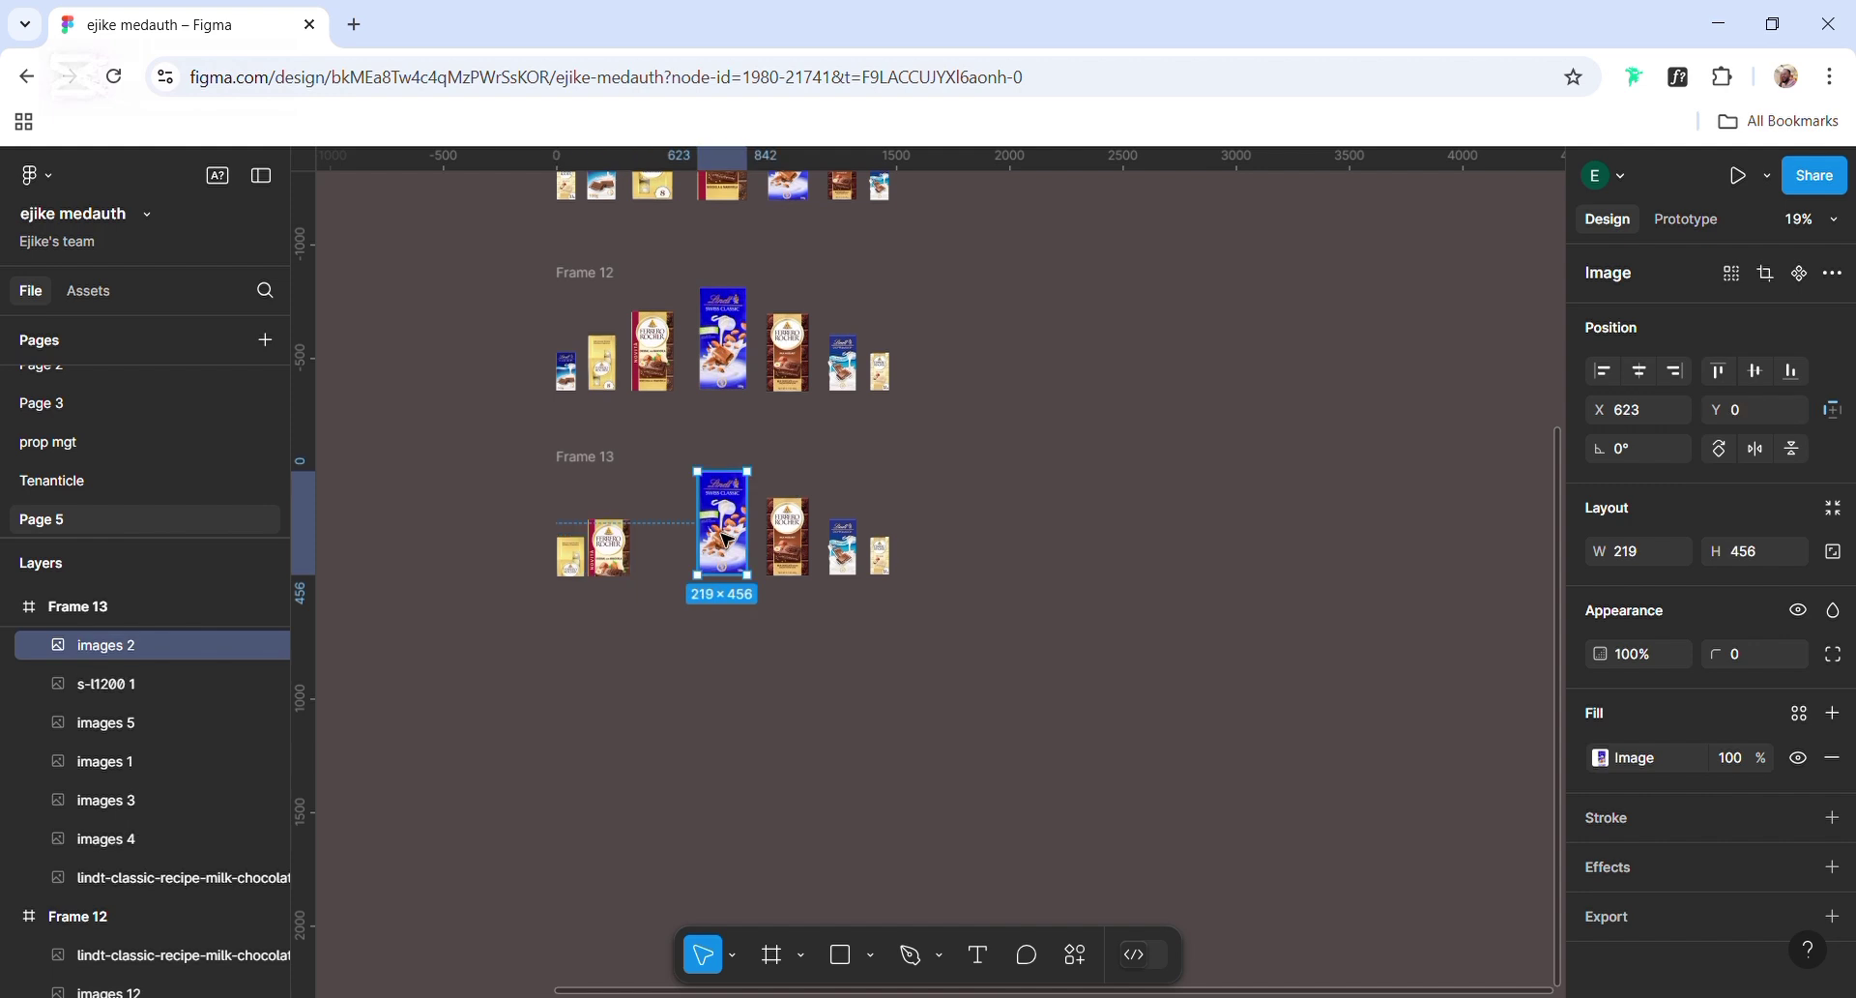
# Move images 2 to X 331 and reposition images 6 one slot left.
pyautogui.click(1644, 409)
pyautogui.write('331')
pyautogui.press('Return')
pyautogui.hotkey('ctrl', 'v')
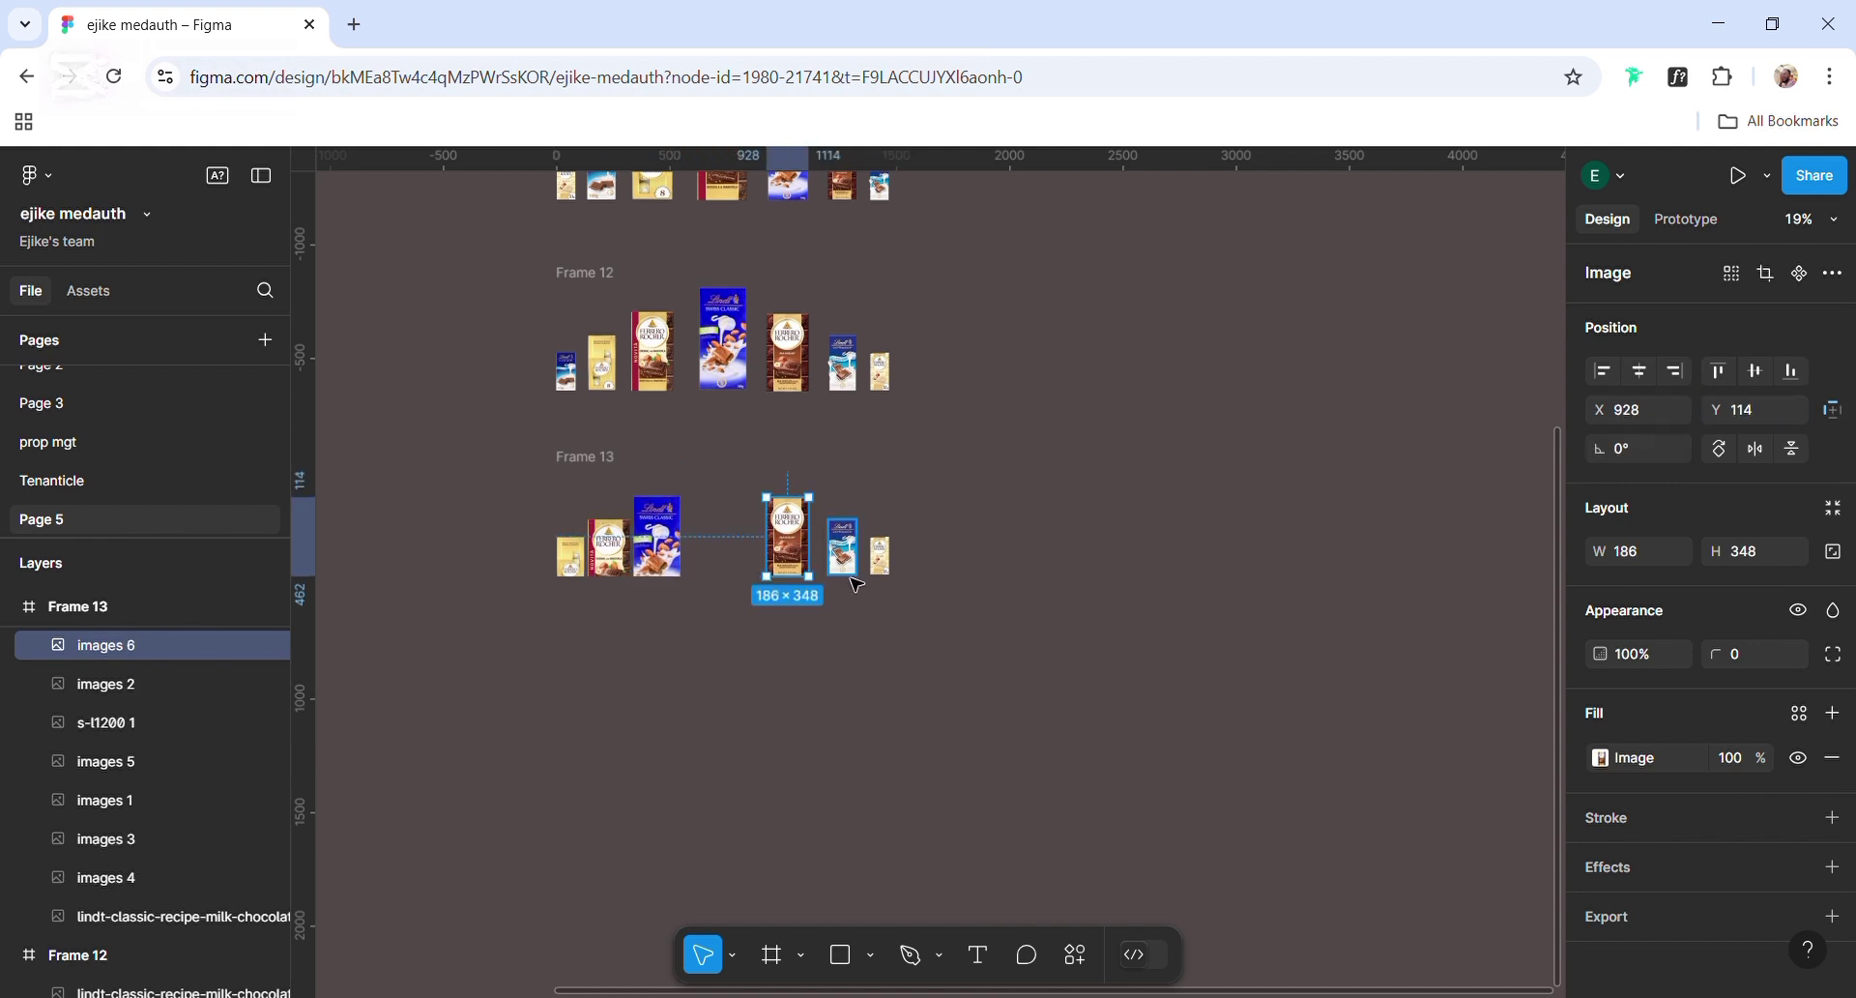
pyautogui.click(1653, 421)
pyautogui.press('Return')
pyautogui.hotkey('ctrl', 'v')
pyautogui.hotkey('ctrl', 'v')
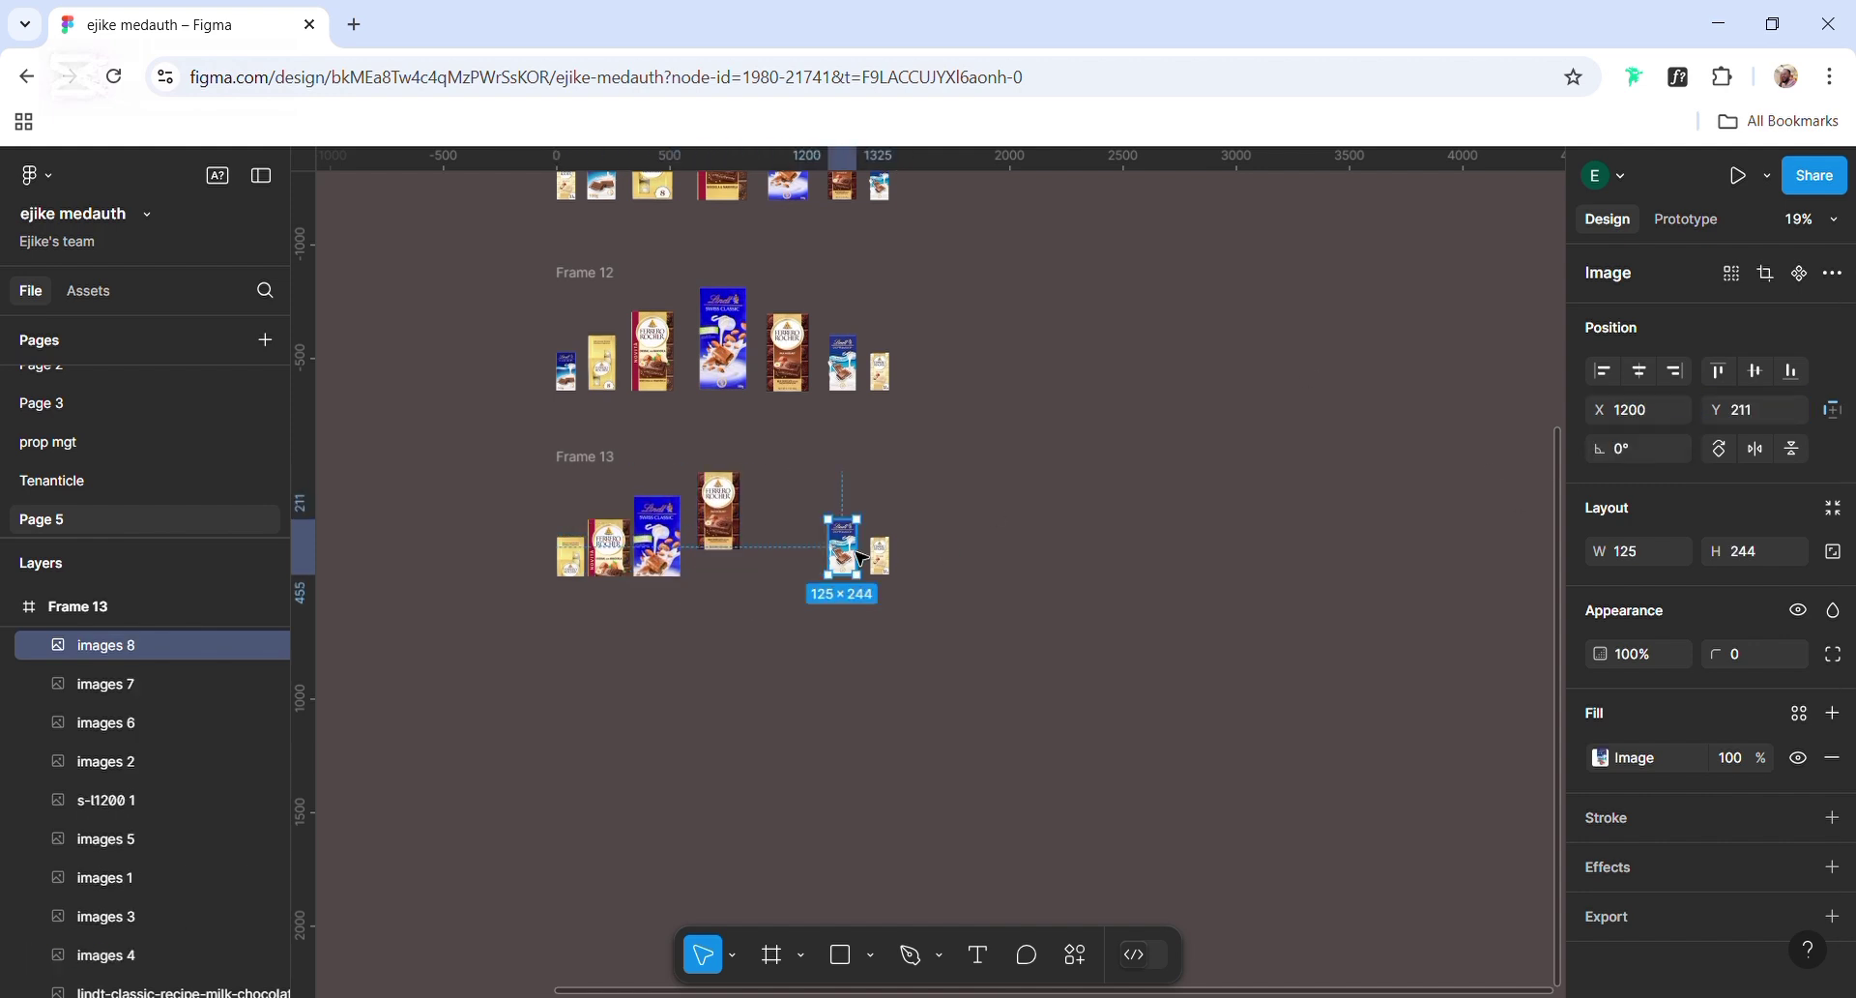
# Place images 8 at X 928, Y 114 and images 10 at X 1200.
pyautogui.click(1653, 409)
pyautogui.write('928')
pyautogui.click(1759, 410)
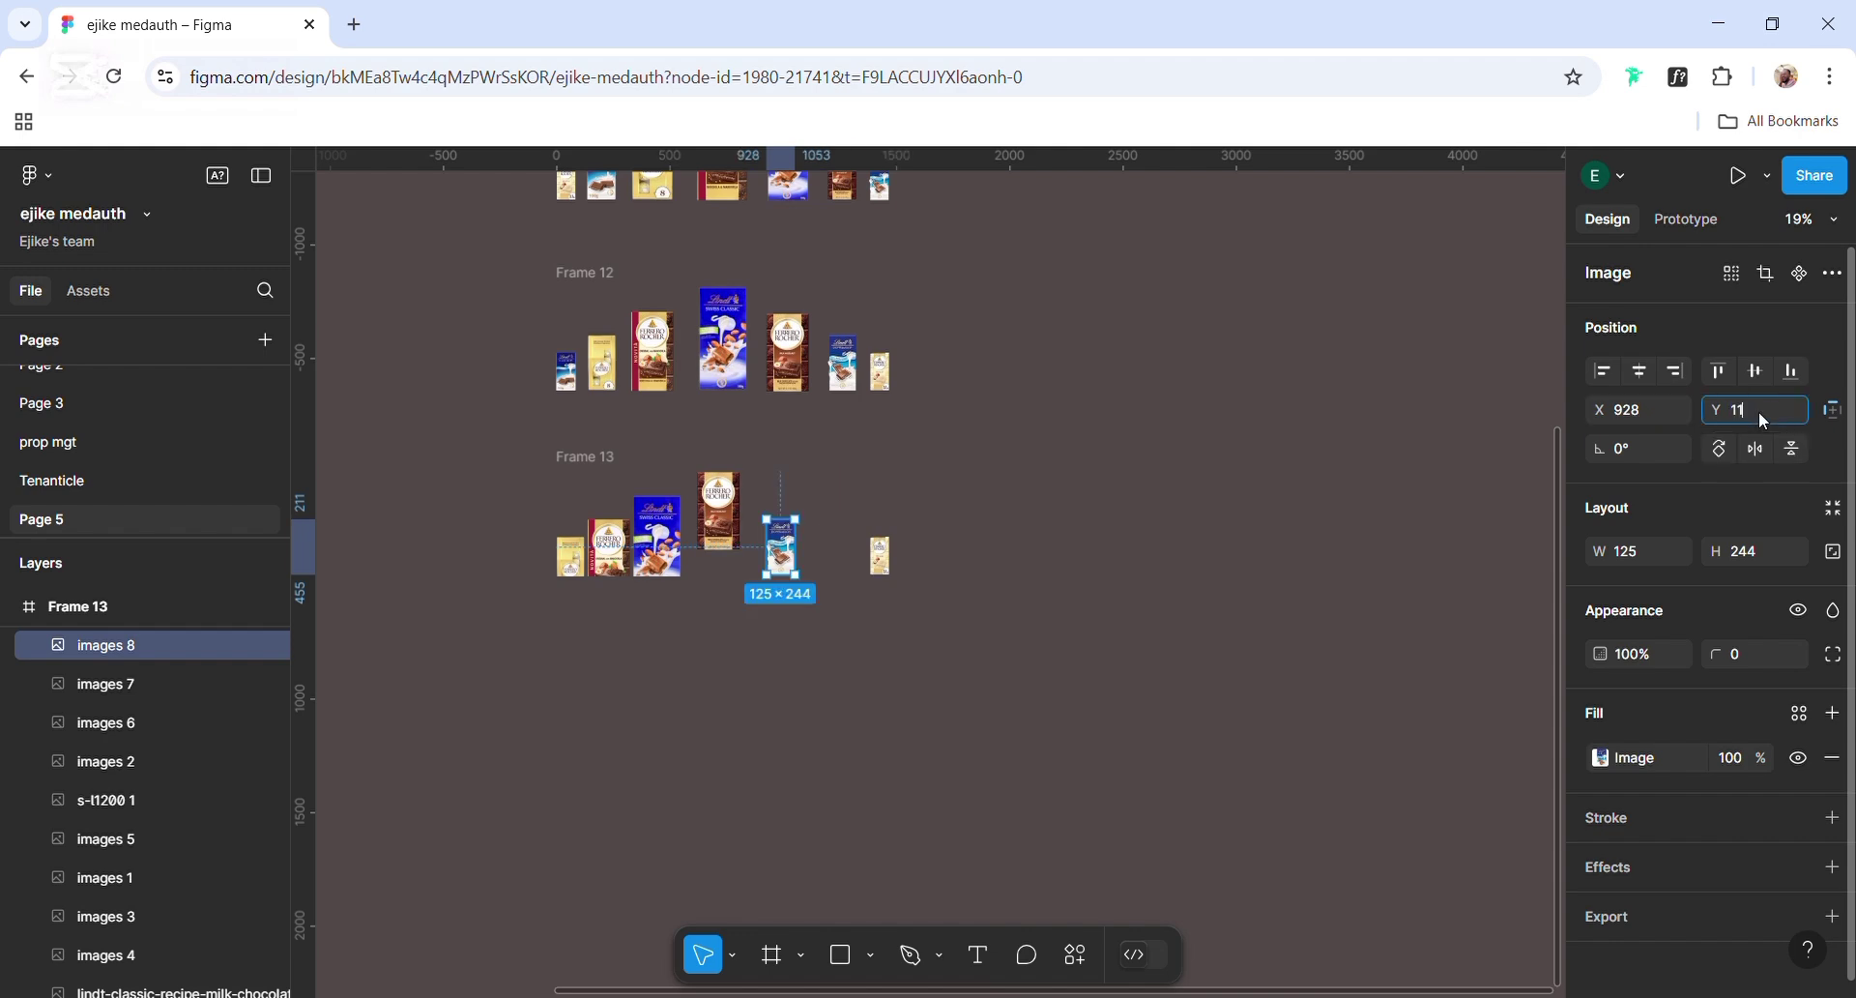
pyautogui.write('114')
pyautogui.press('Return')
pyautogui.hotkey('ctrl', 'v')
pyautogui.hotkey('ctrl', 'v')
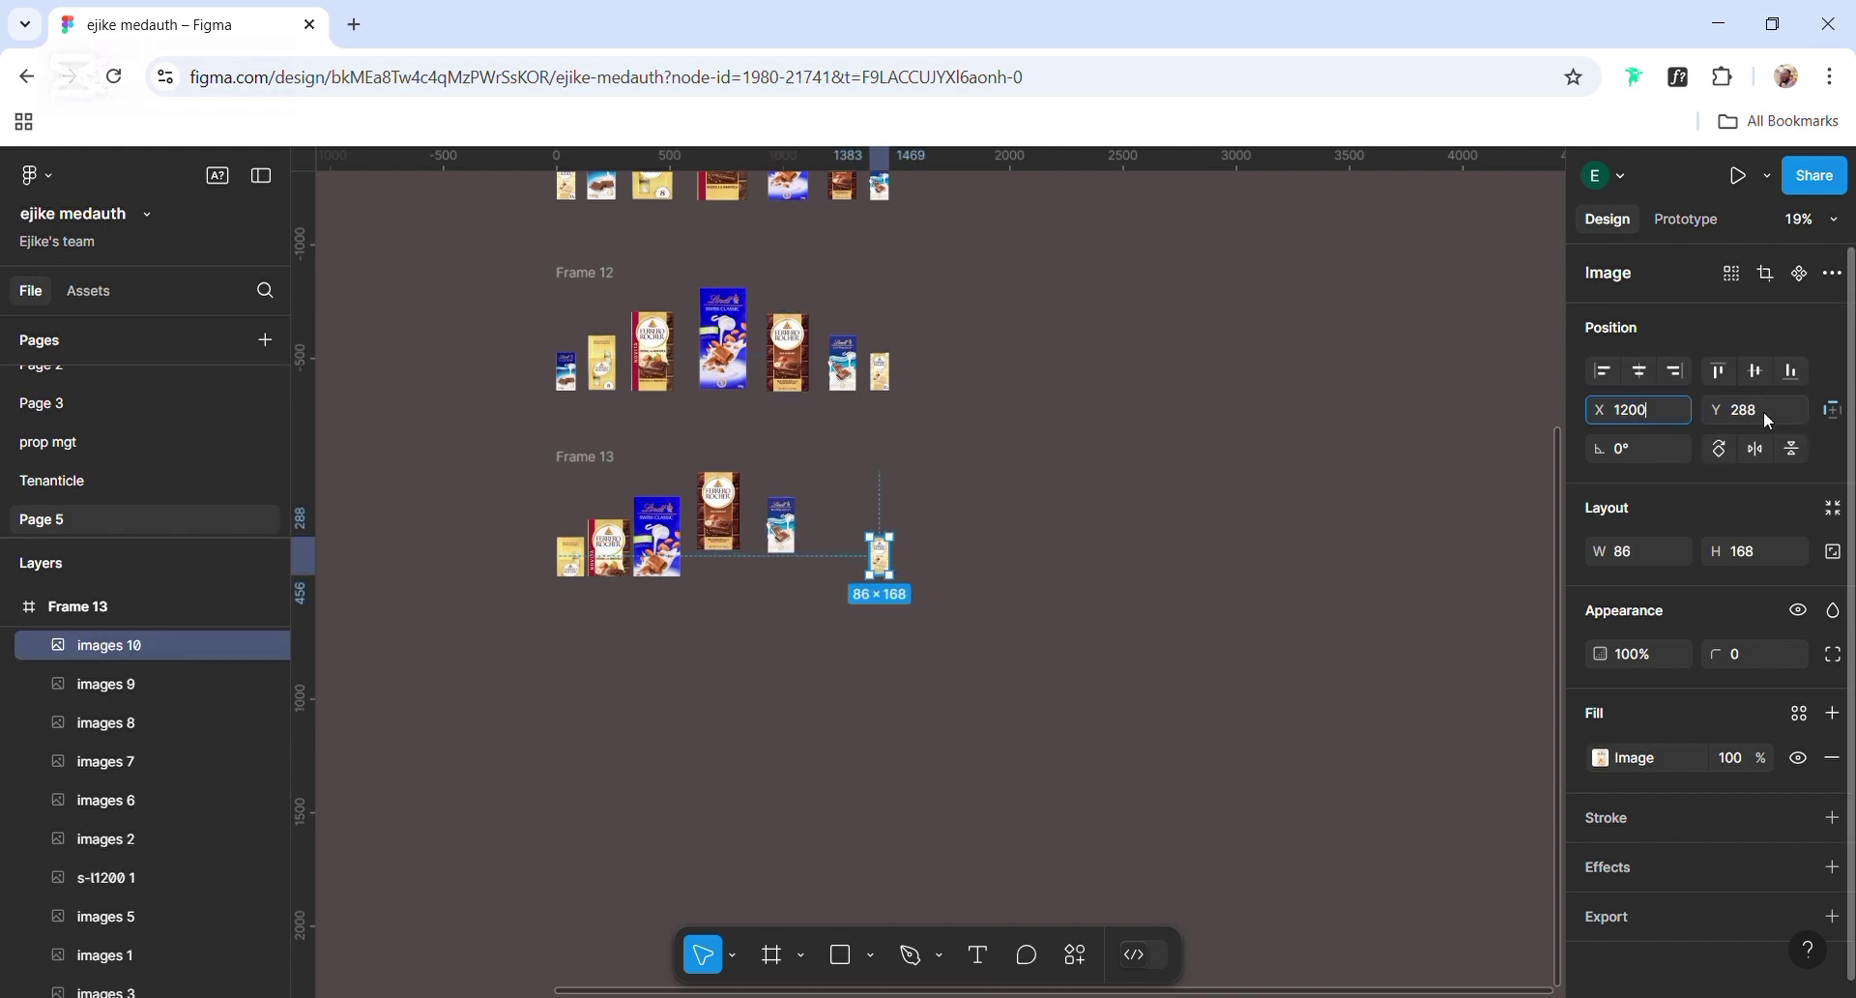
pyautogui.press('Return')
pyautogui.press('Escape')
pyautogui.press('Escape')
# Move the hidden Lindt bar past the right edge to X 1383.
pyautogui.moveTo(841, 553); pyautogui.dragTo(947, 562)
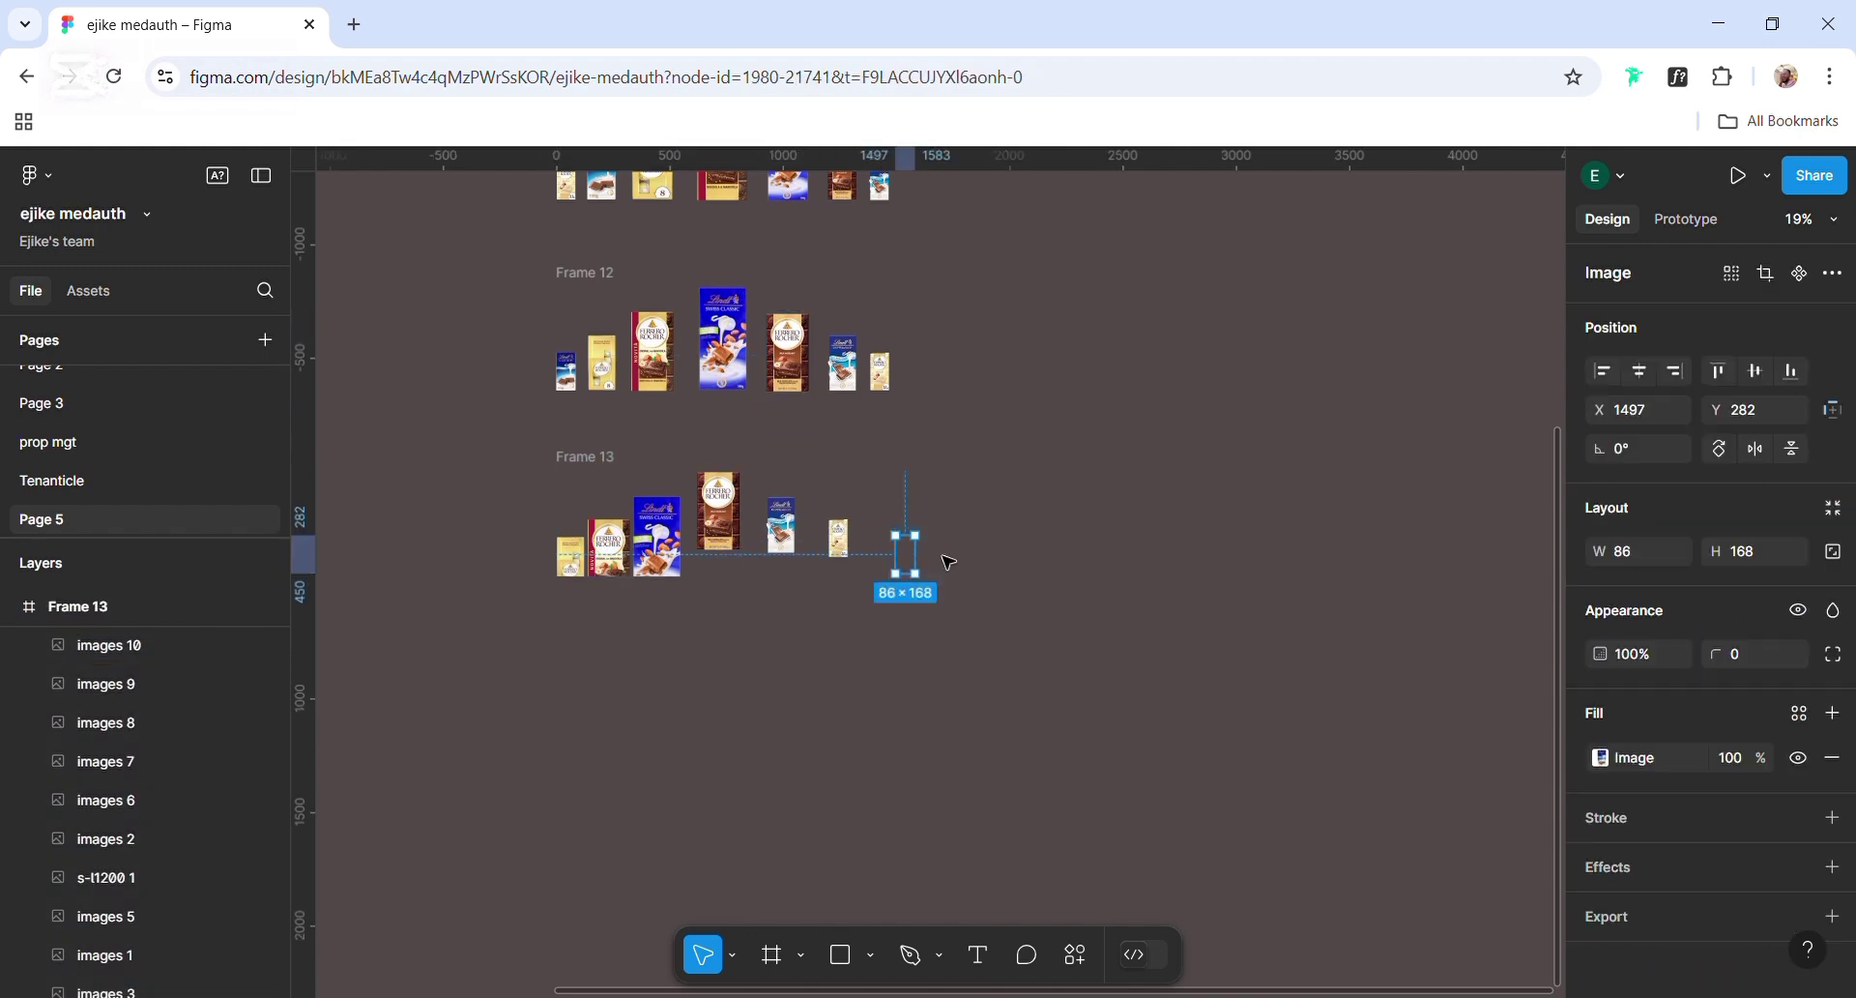
pyautogui.click(1646, 410)
pyautogui.write('1383')
pyautogui.click(1761, 410)
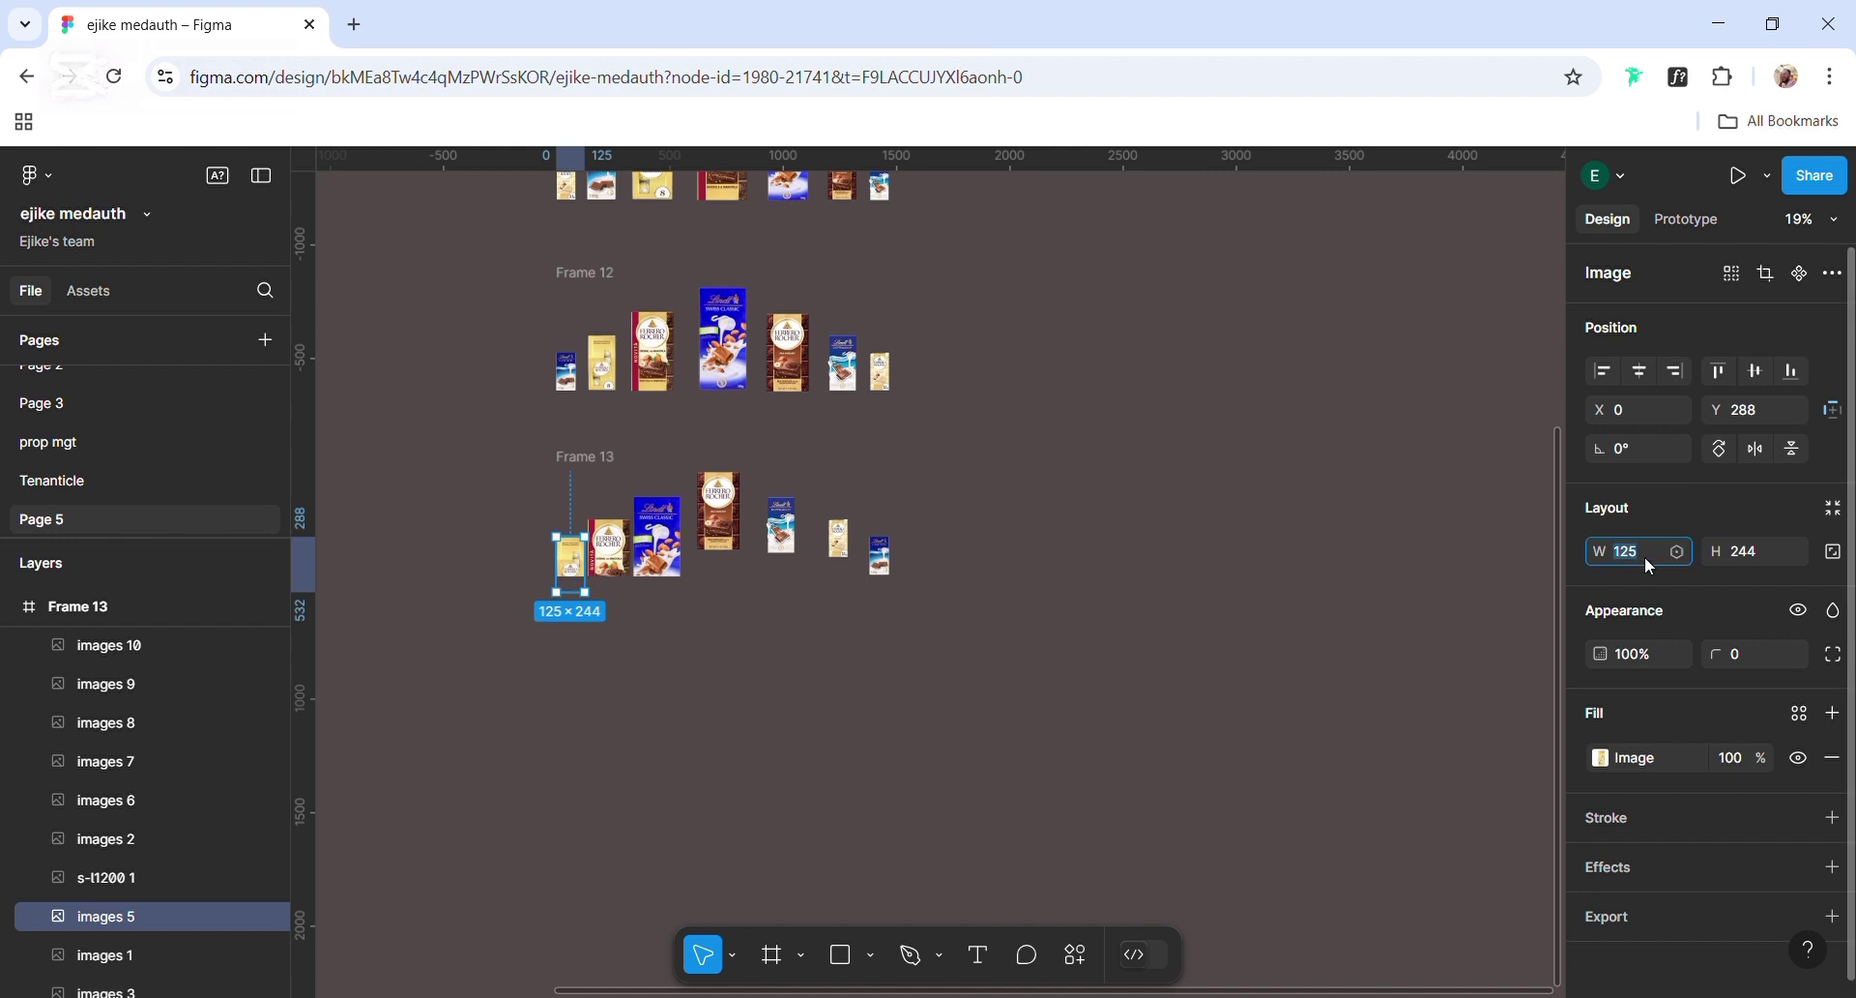
# Resize the s-l1200, images 2, images 6, images 8 and images 10 bars to match their new slots.
pyautogui.click(106, 877)
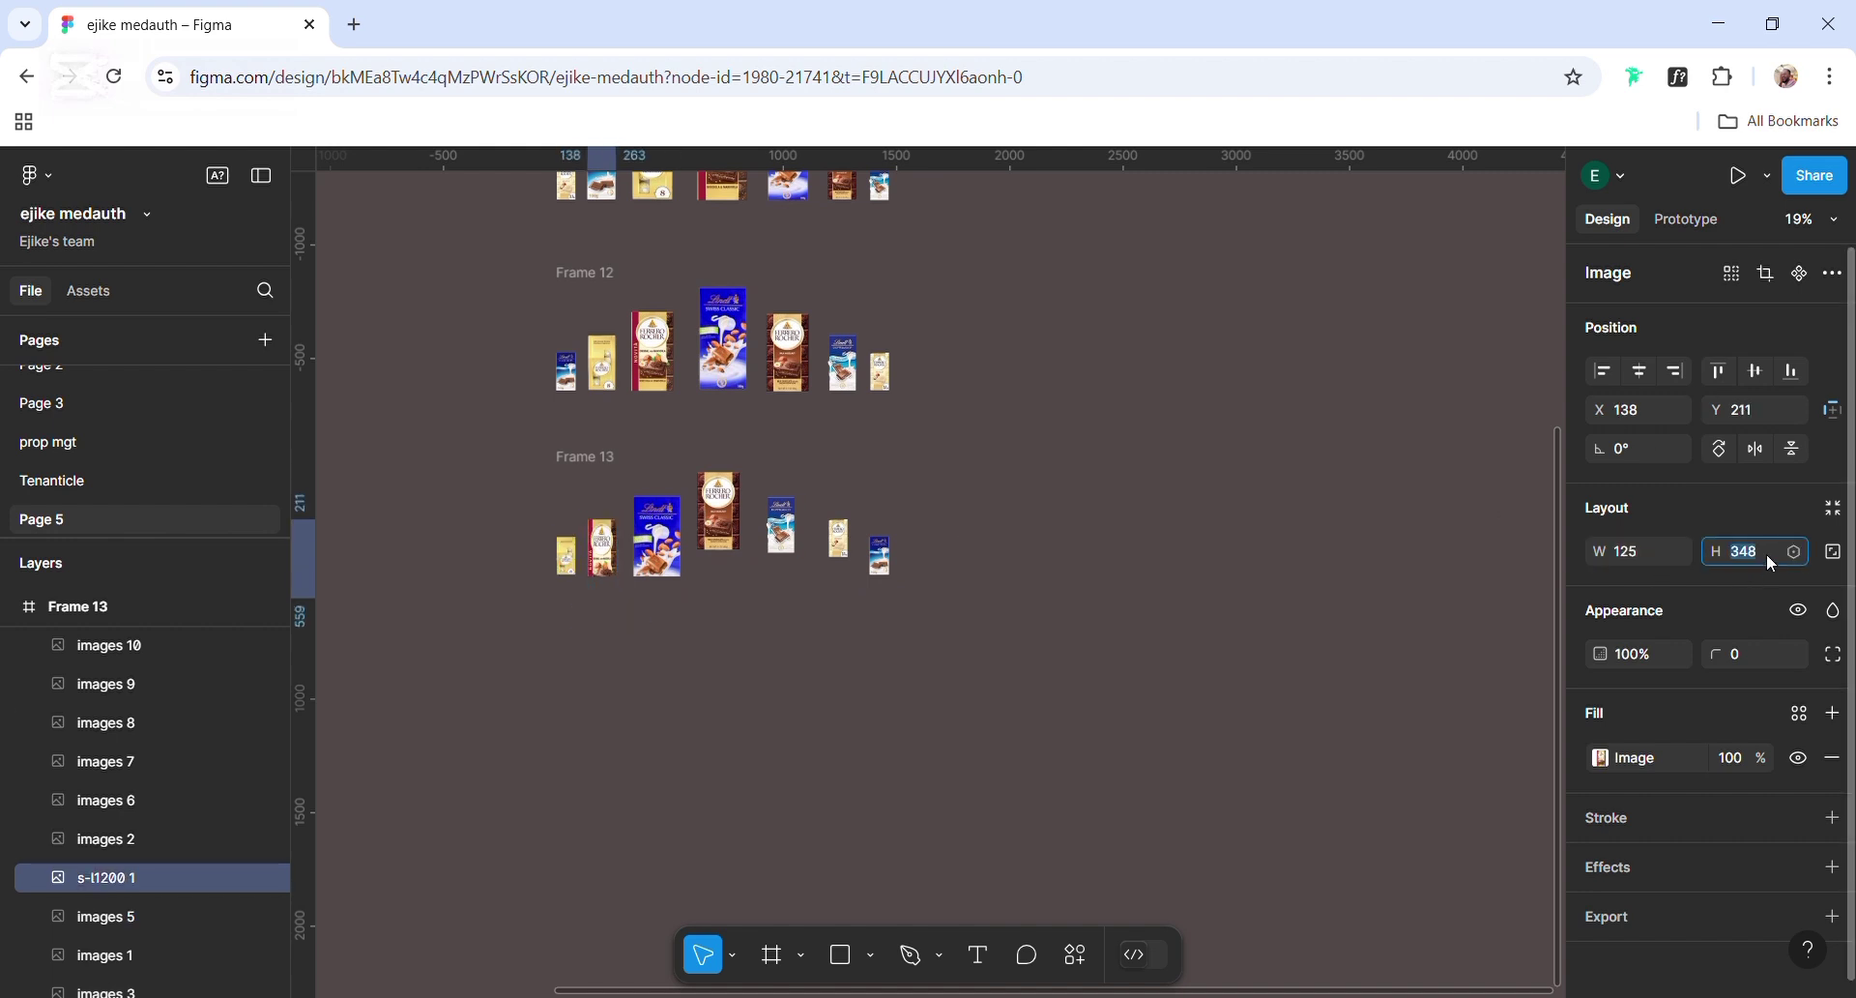
pyautogui.click(665, 554)
pyautogui.write('34')
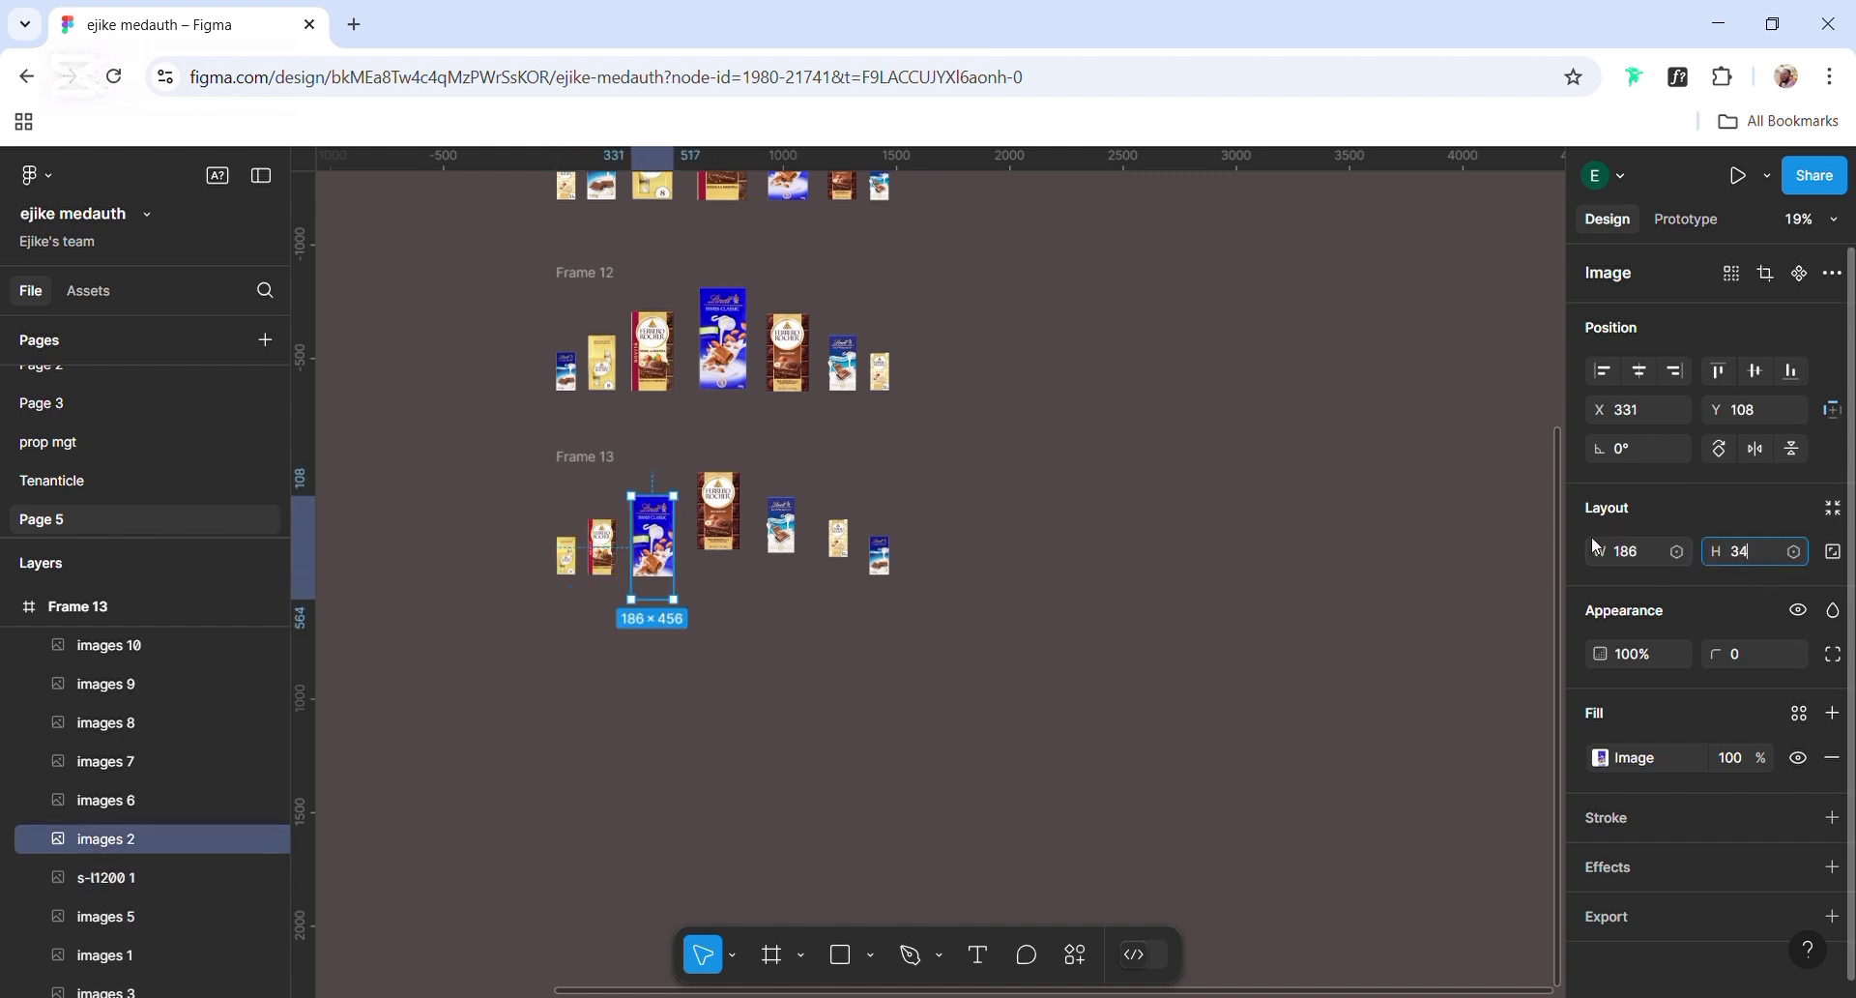
pyautogui.click(720, 523)
pyautogui.click(791, 549)
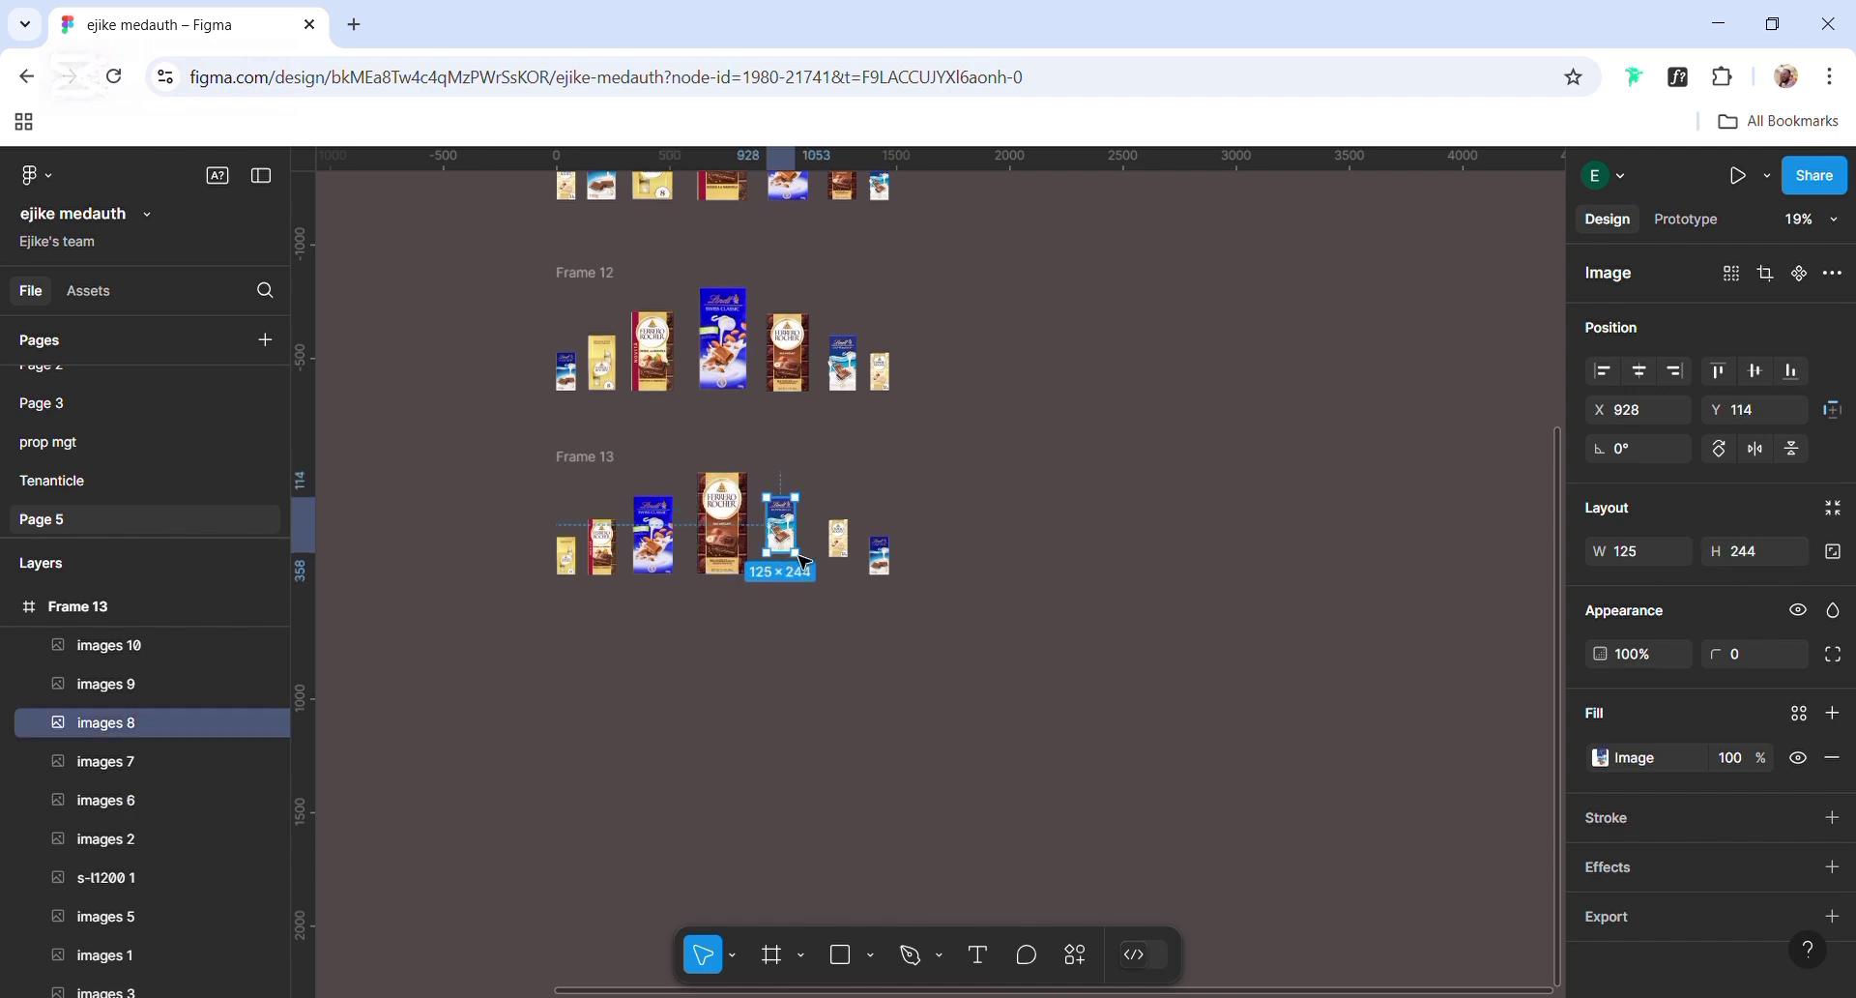
pyautogui.moveTo(1643, 551); pyautogui.dragTo(1761, 551)
pyautogui.click(848, 544)
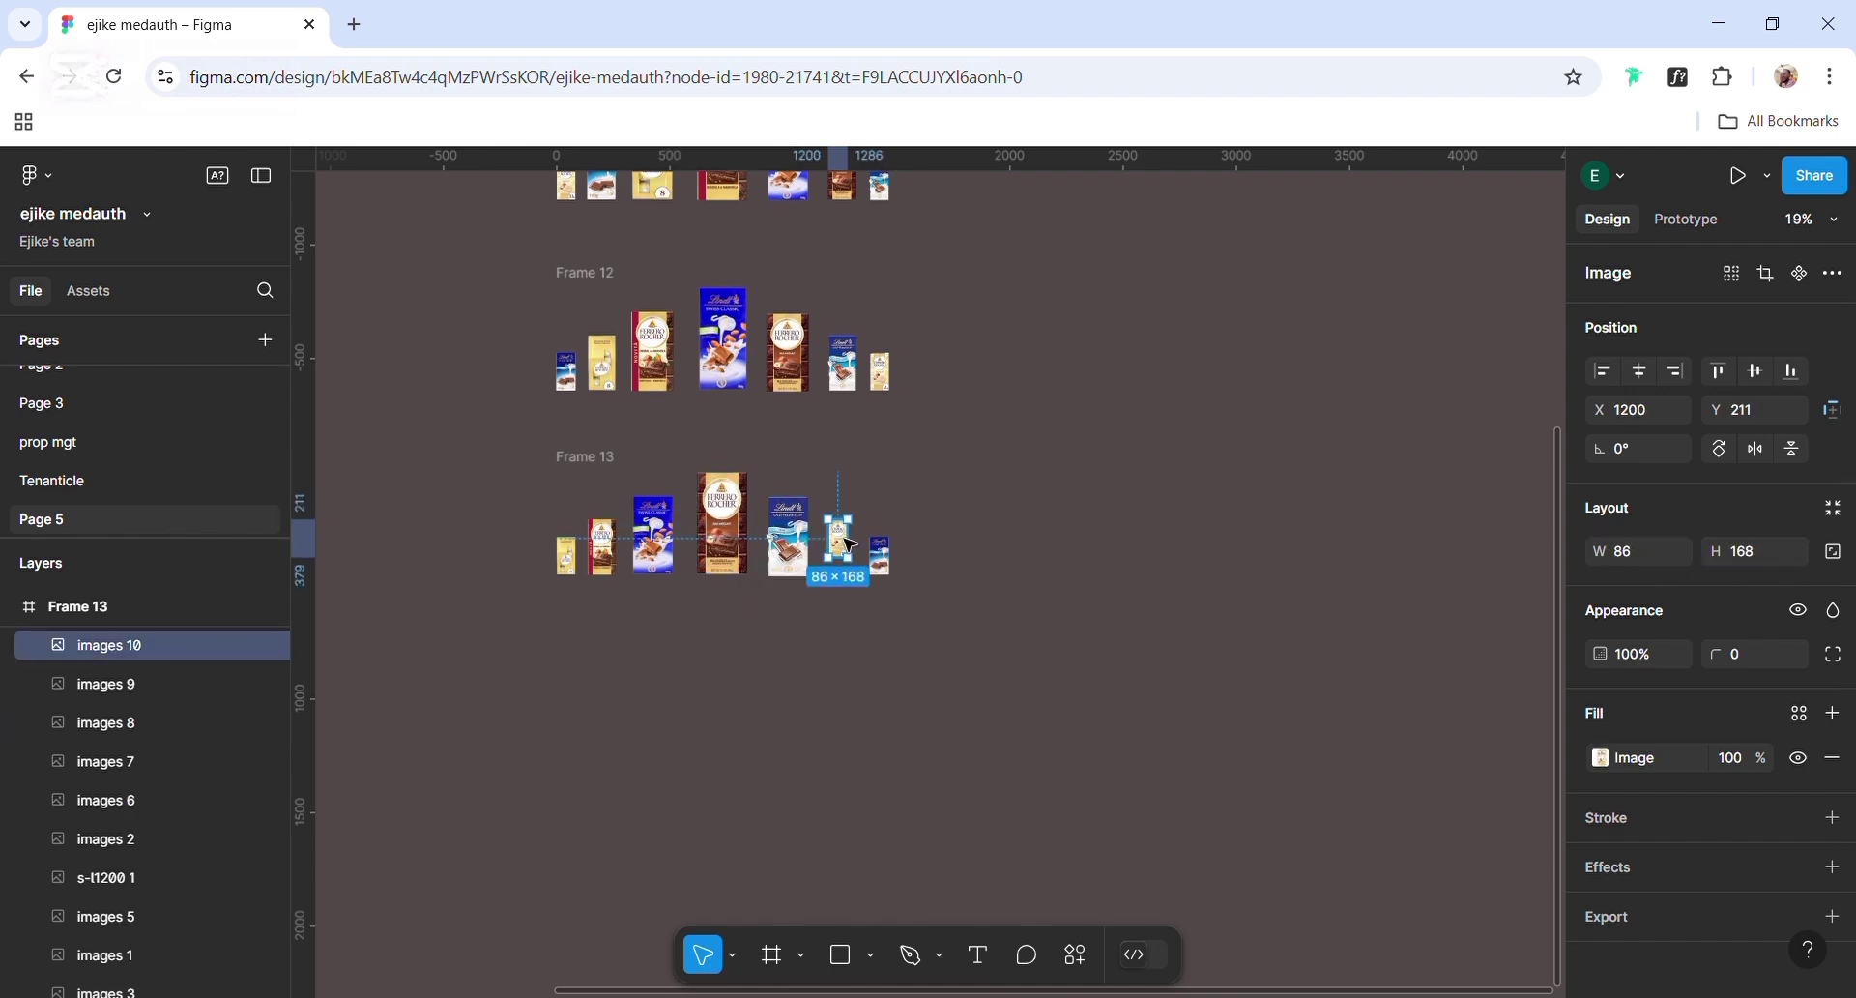
pyautogui.press('Return')
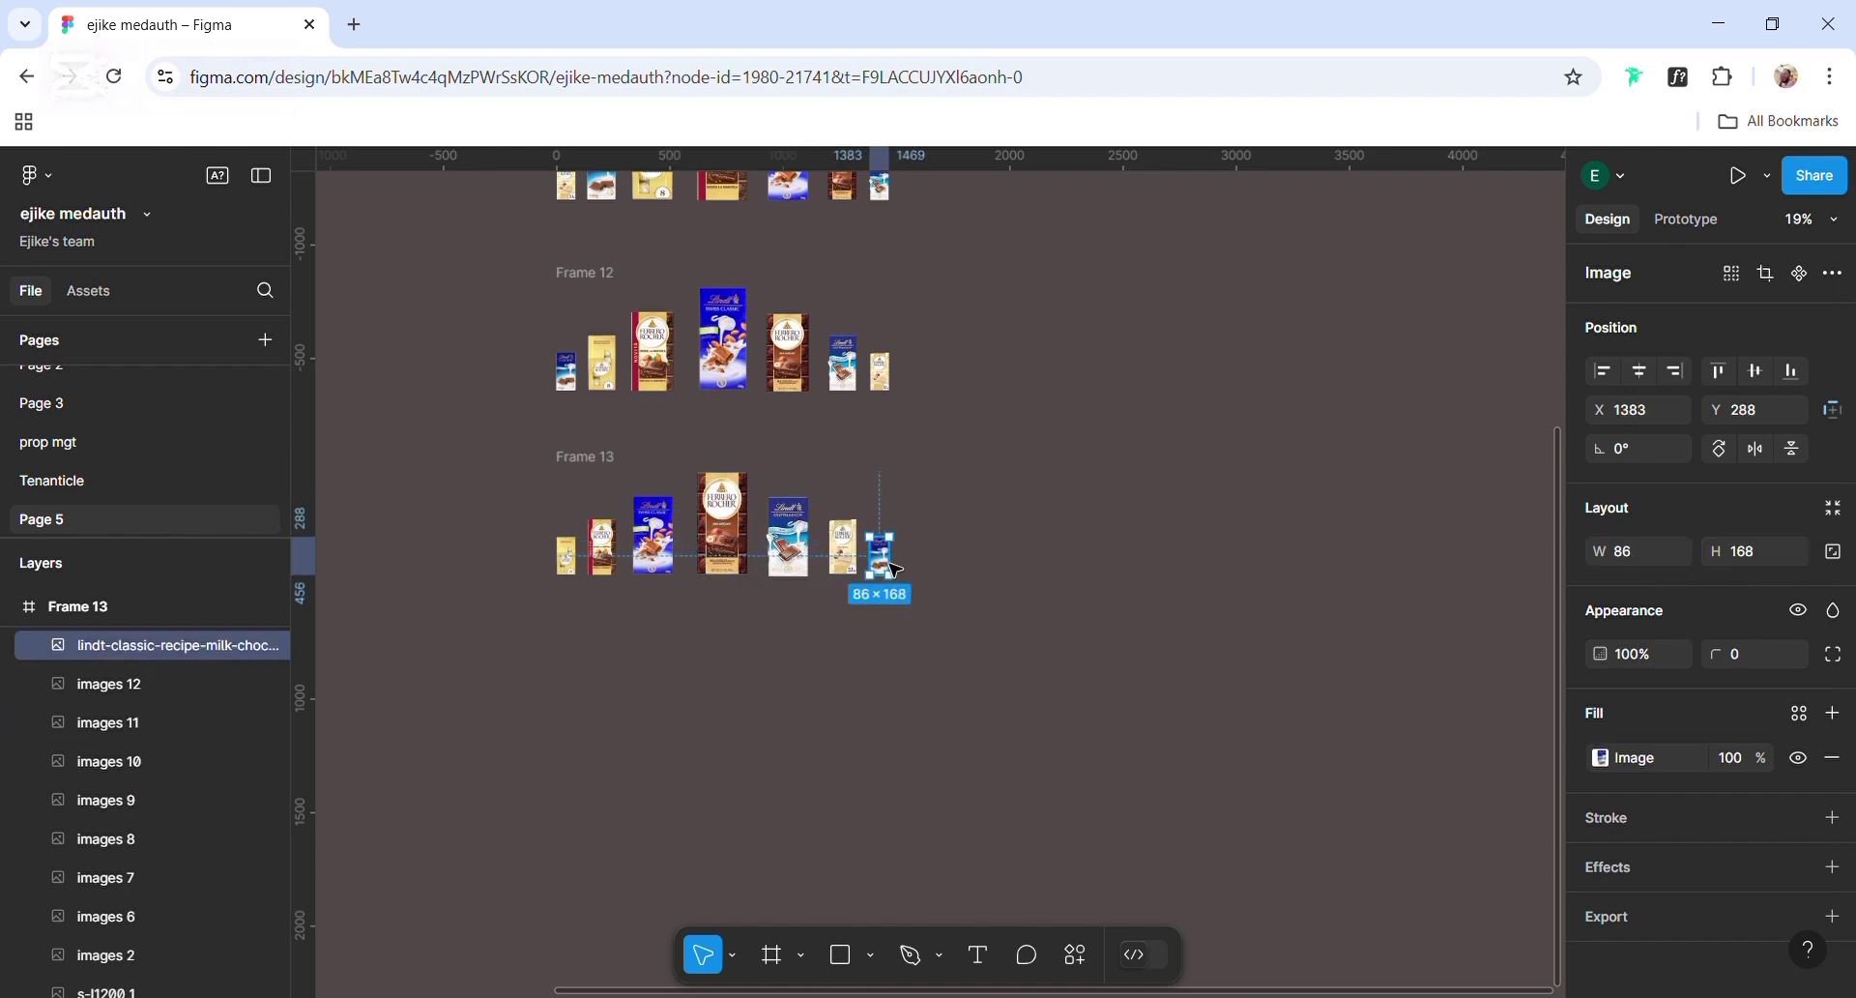
# Paste two copies of the small Lindt bar into Frame 13, then duplicate Frame 13.
pyautogui.click(1345, 563)
pyautogui.click(589, 570)
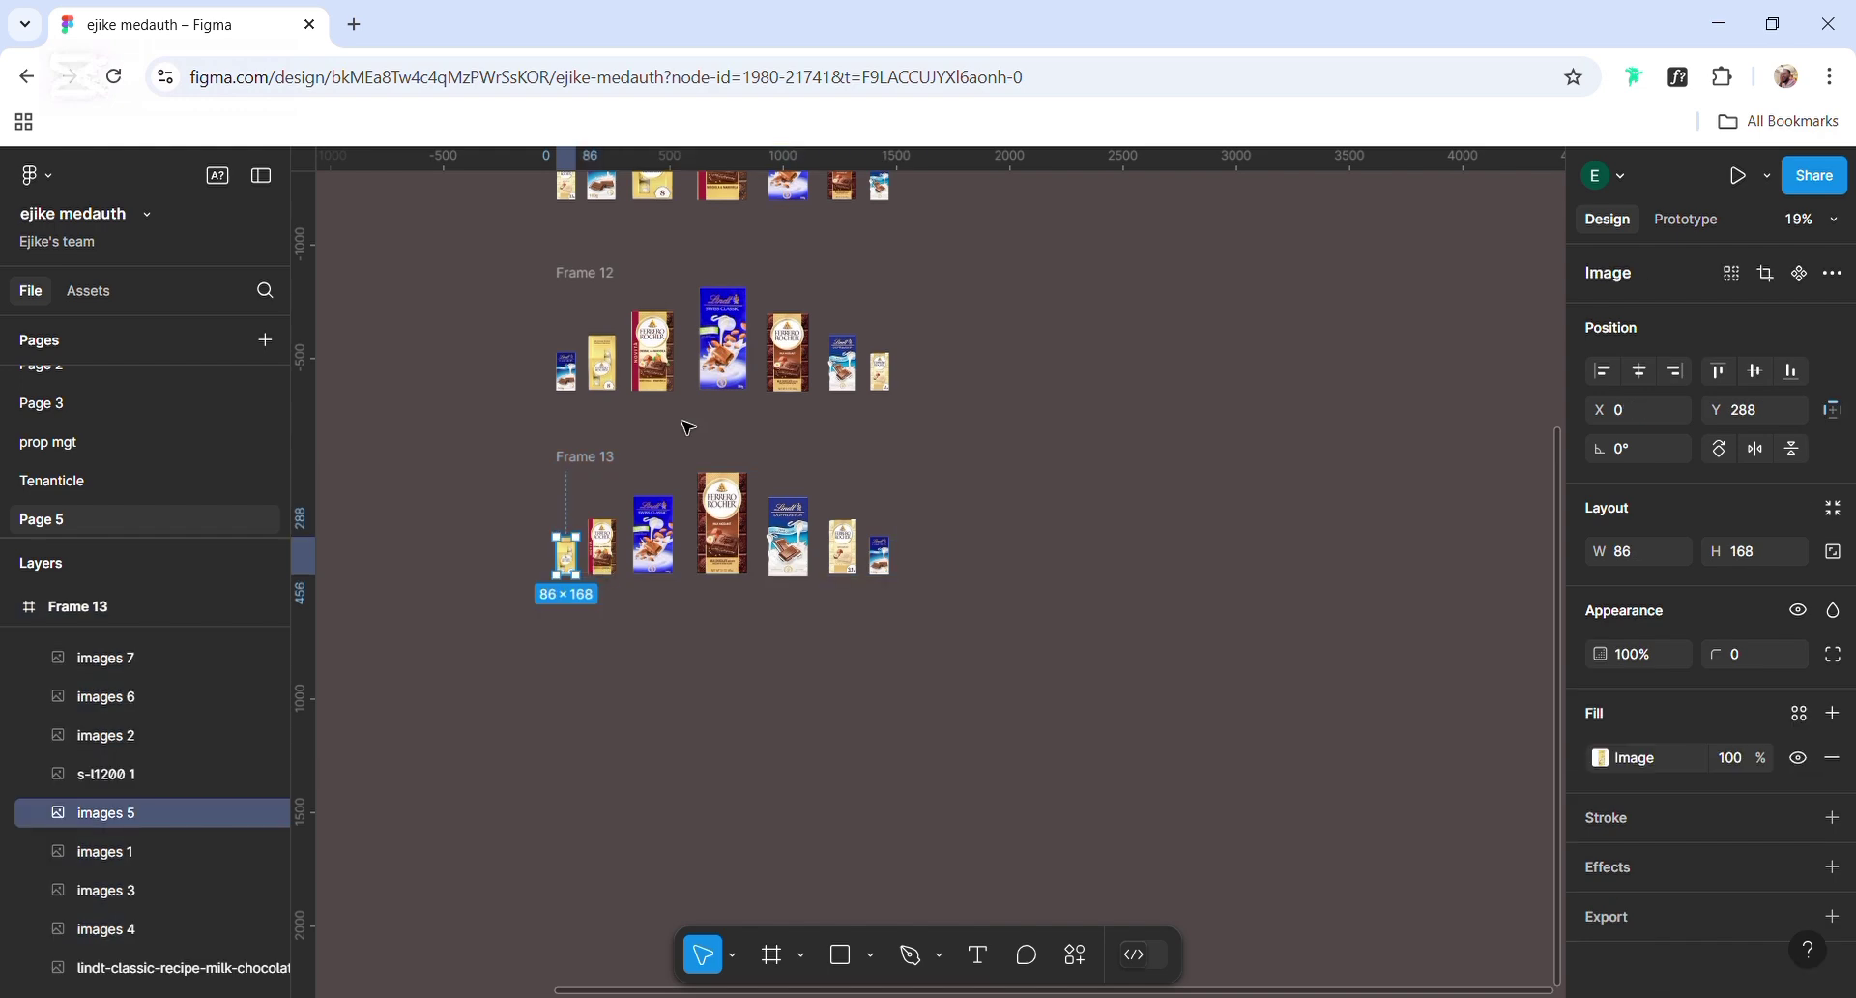
pyautogui.hotkey('ctrl', 'v')
pyautogui.click(583, 567)
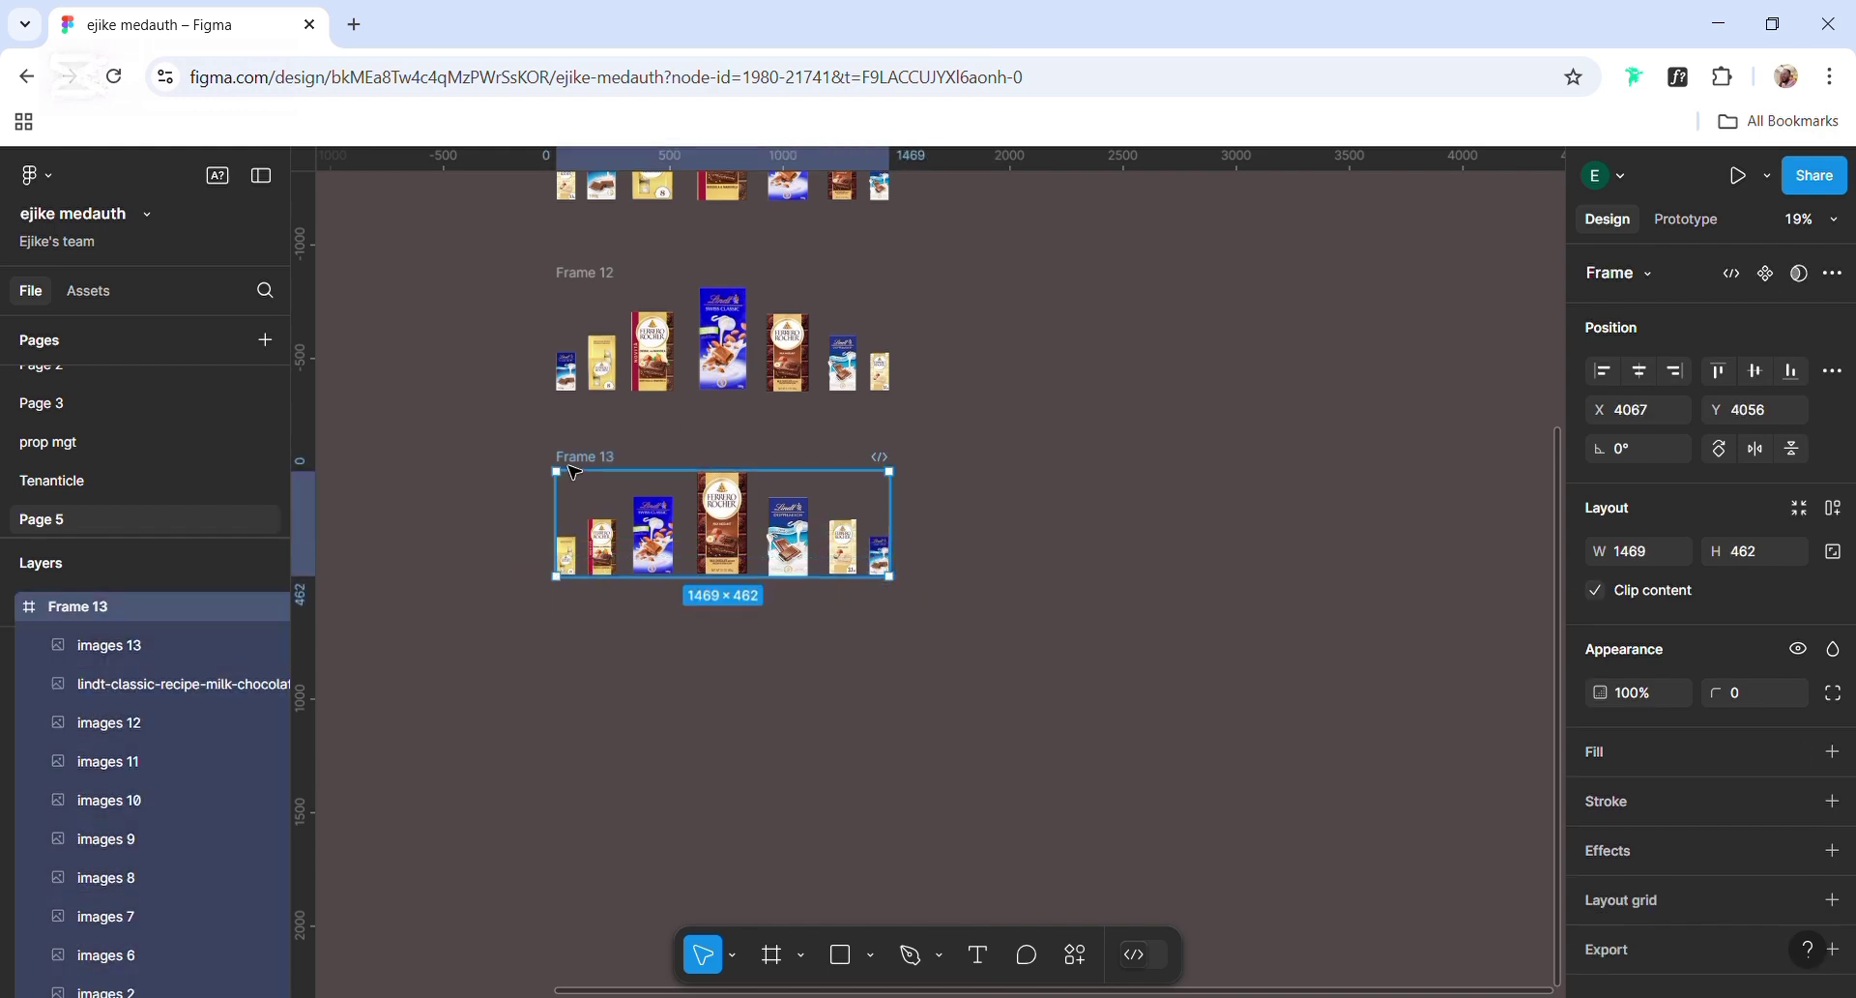
pyautogui.hotkey('ctrl', 'v')
pyautogui.click(581, 575)
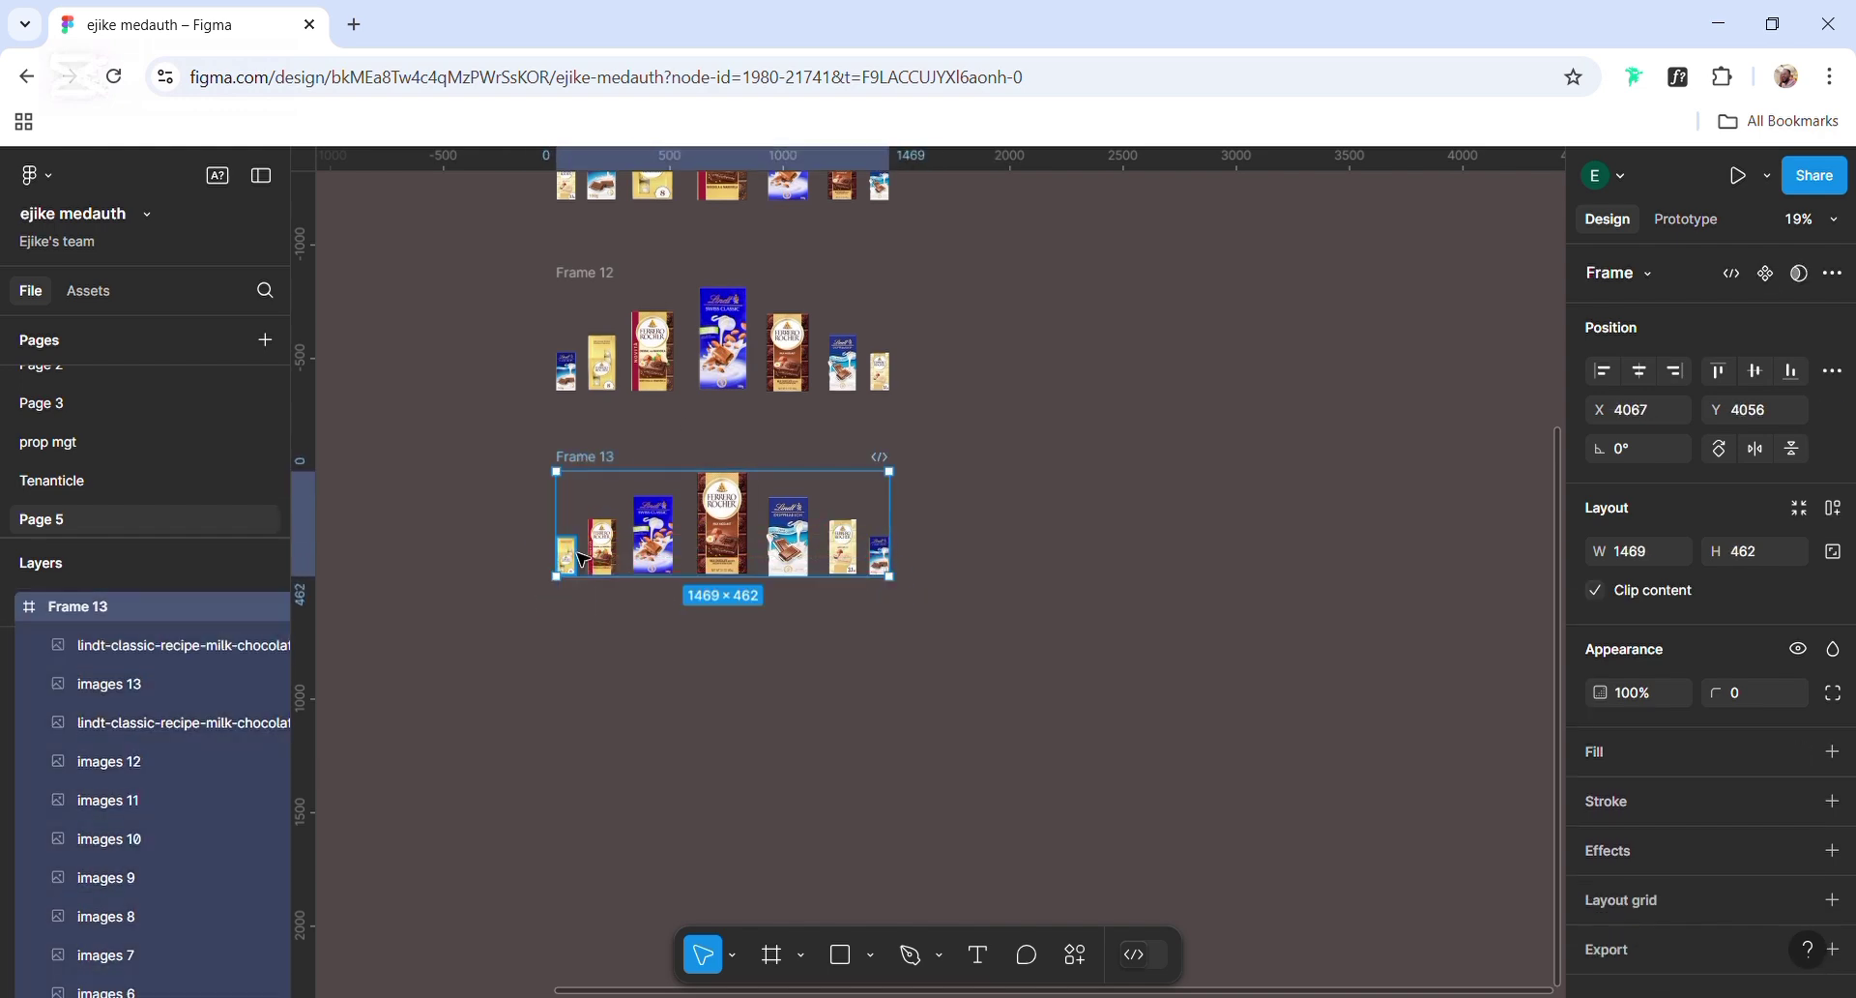
pyautogui.hotkey('ctrl', 'd')
# Place the duplicated Frame 14 below Frame 13 and select its first bars.
pyautogui.moveTo(919, 565); pyautogui.dragTo(581, 719)
pyautogui.click(581, 719)
pyautogui.click(615, 711)
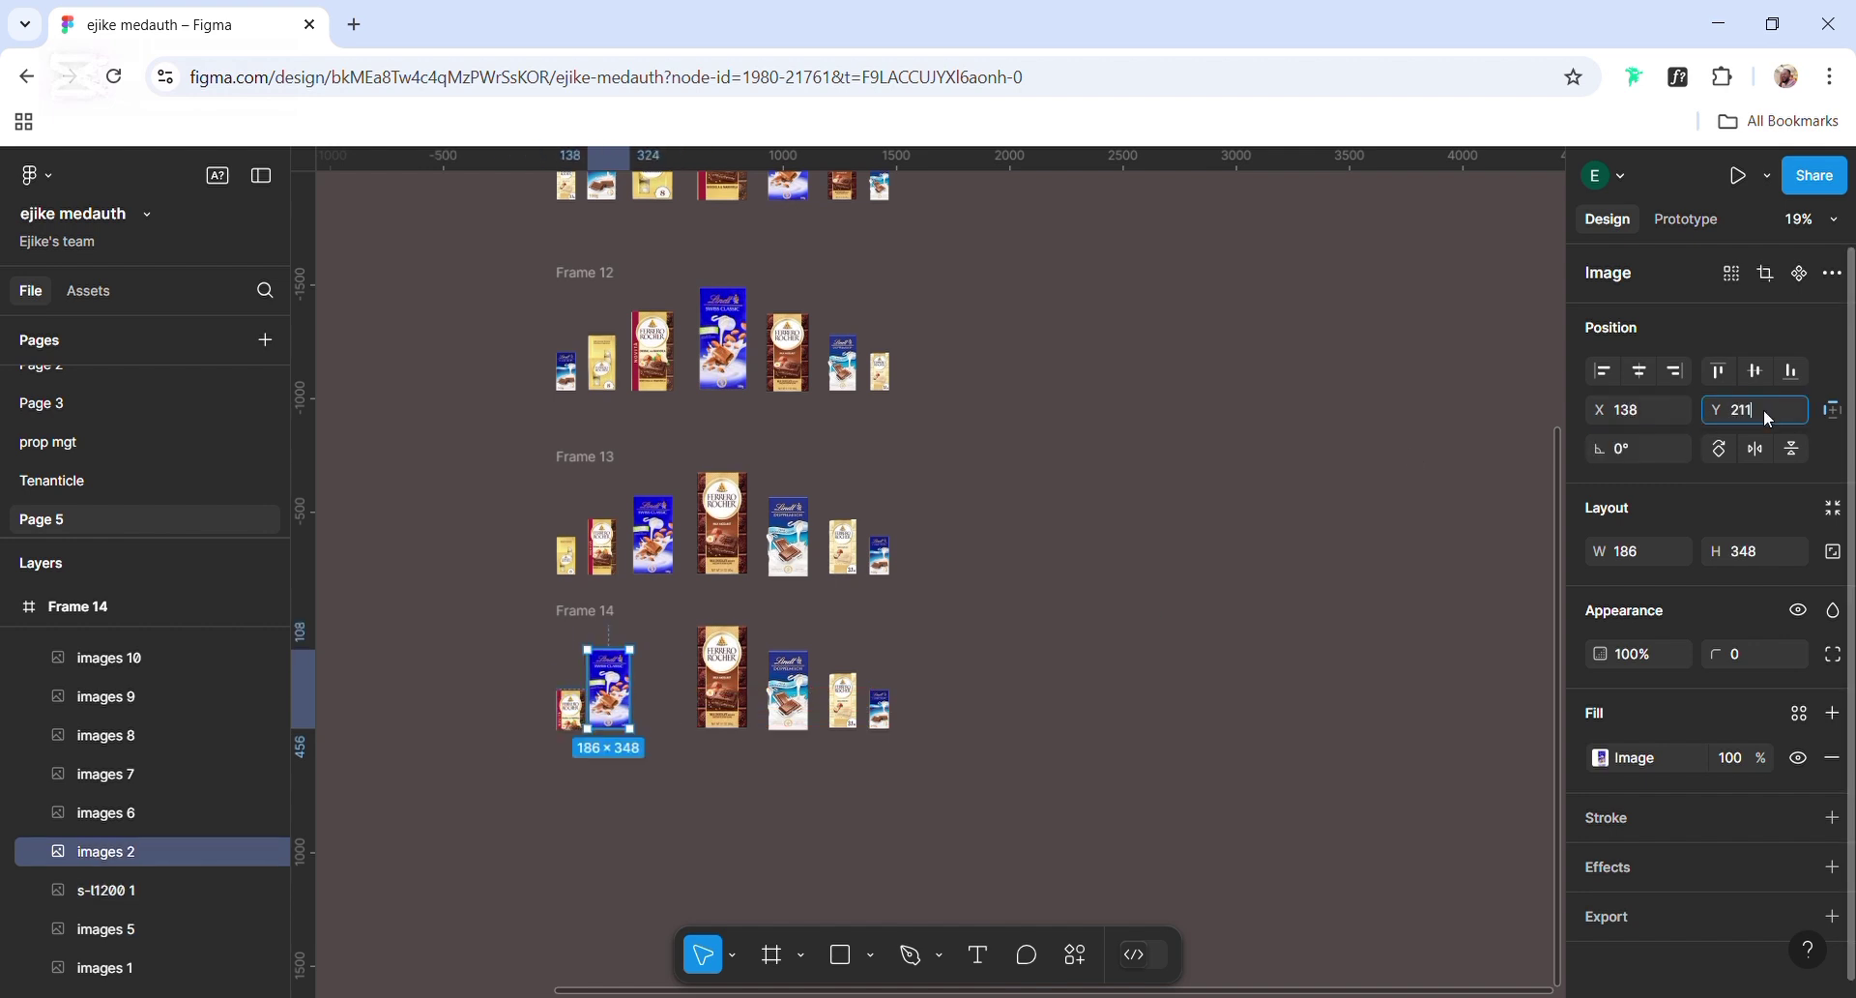
pyautogui.click(725, 667)
pyautogui.write('00')
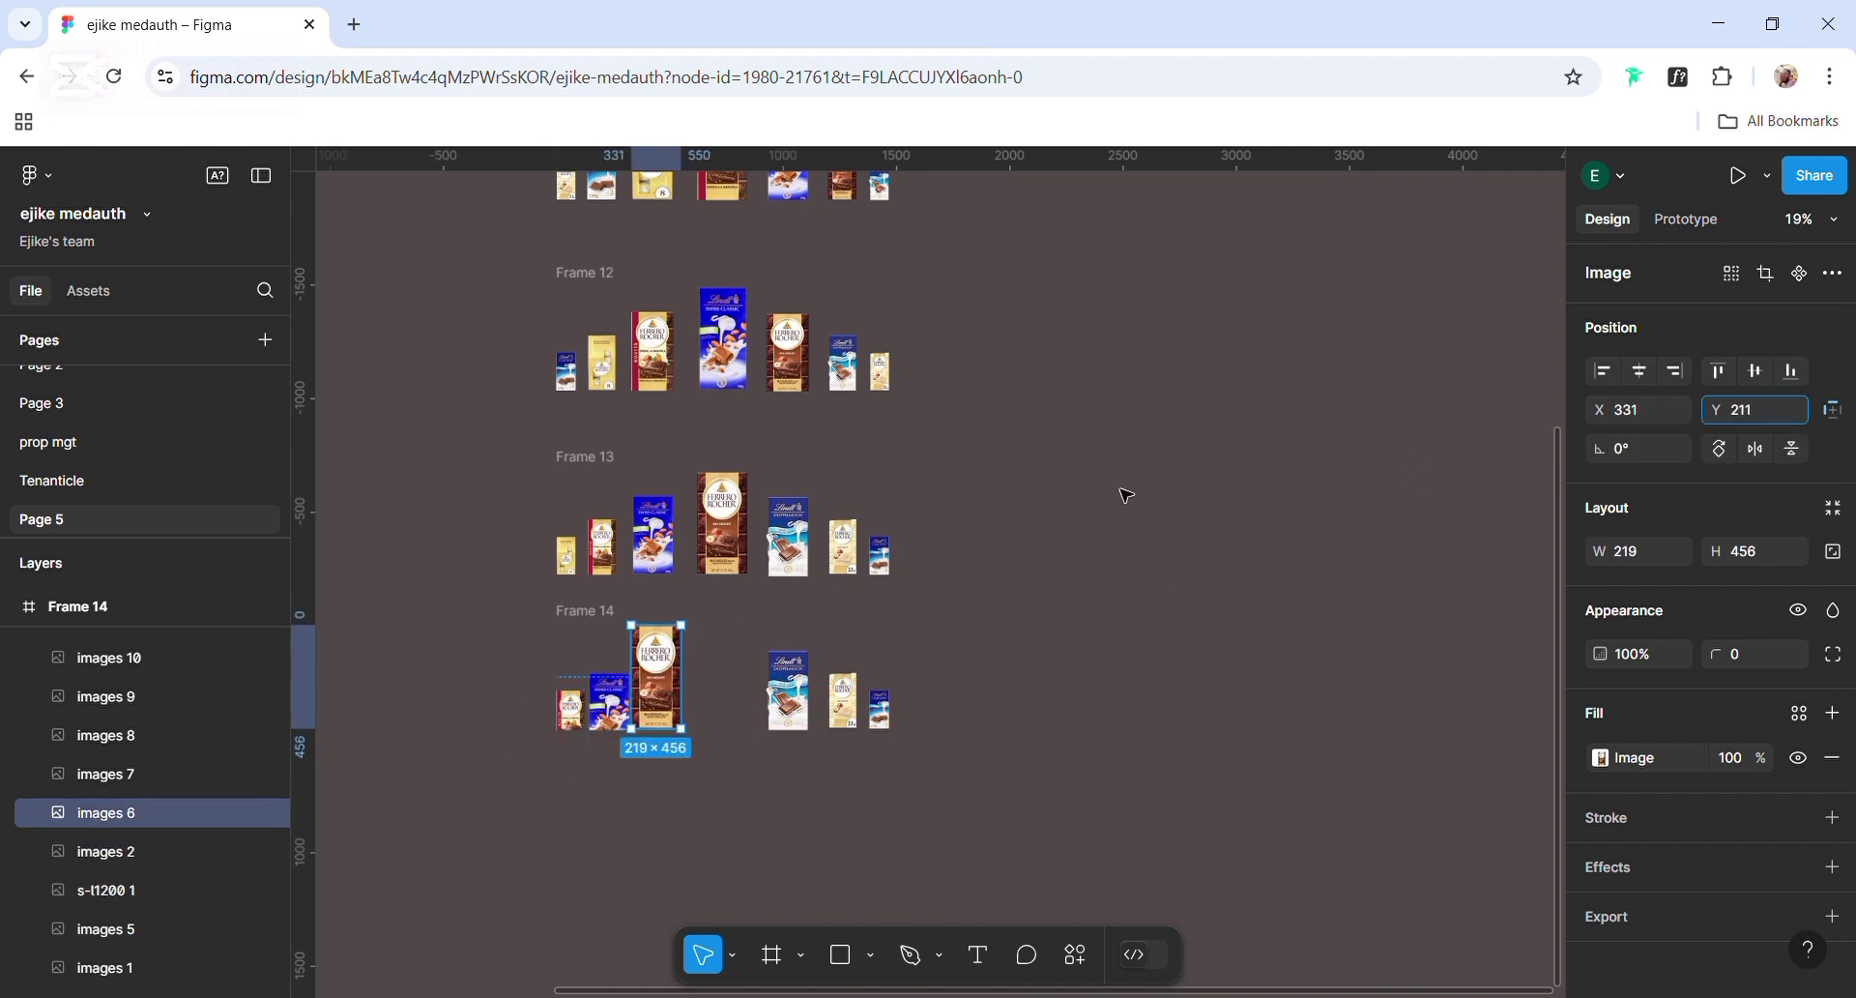
# Try moving images 8 to X 623, Y 0 and the Lindt bar to X 1504, Y 294, then undo.
pyautogui.click(788, 689)
pyautogui.click(1661, 408)
pyautogui.write('623')
pyautogui.click(1760, 418)
pyautogui.write('00')
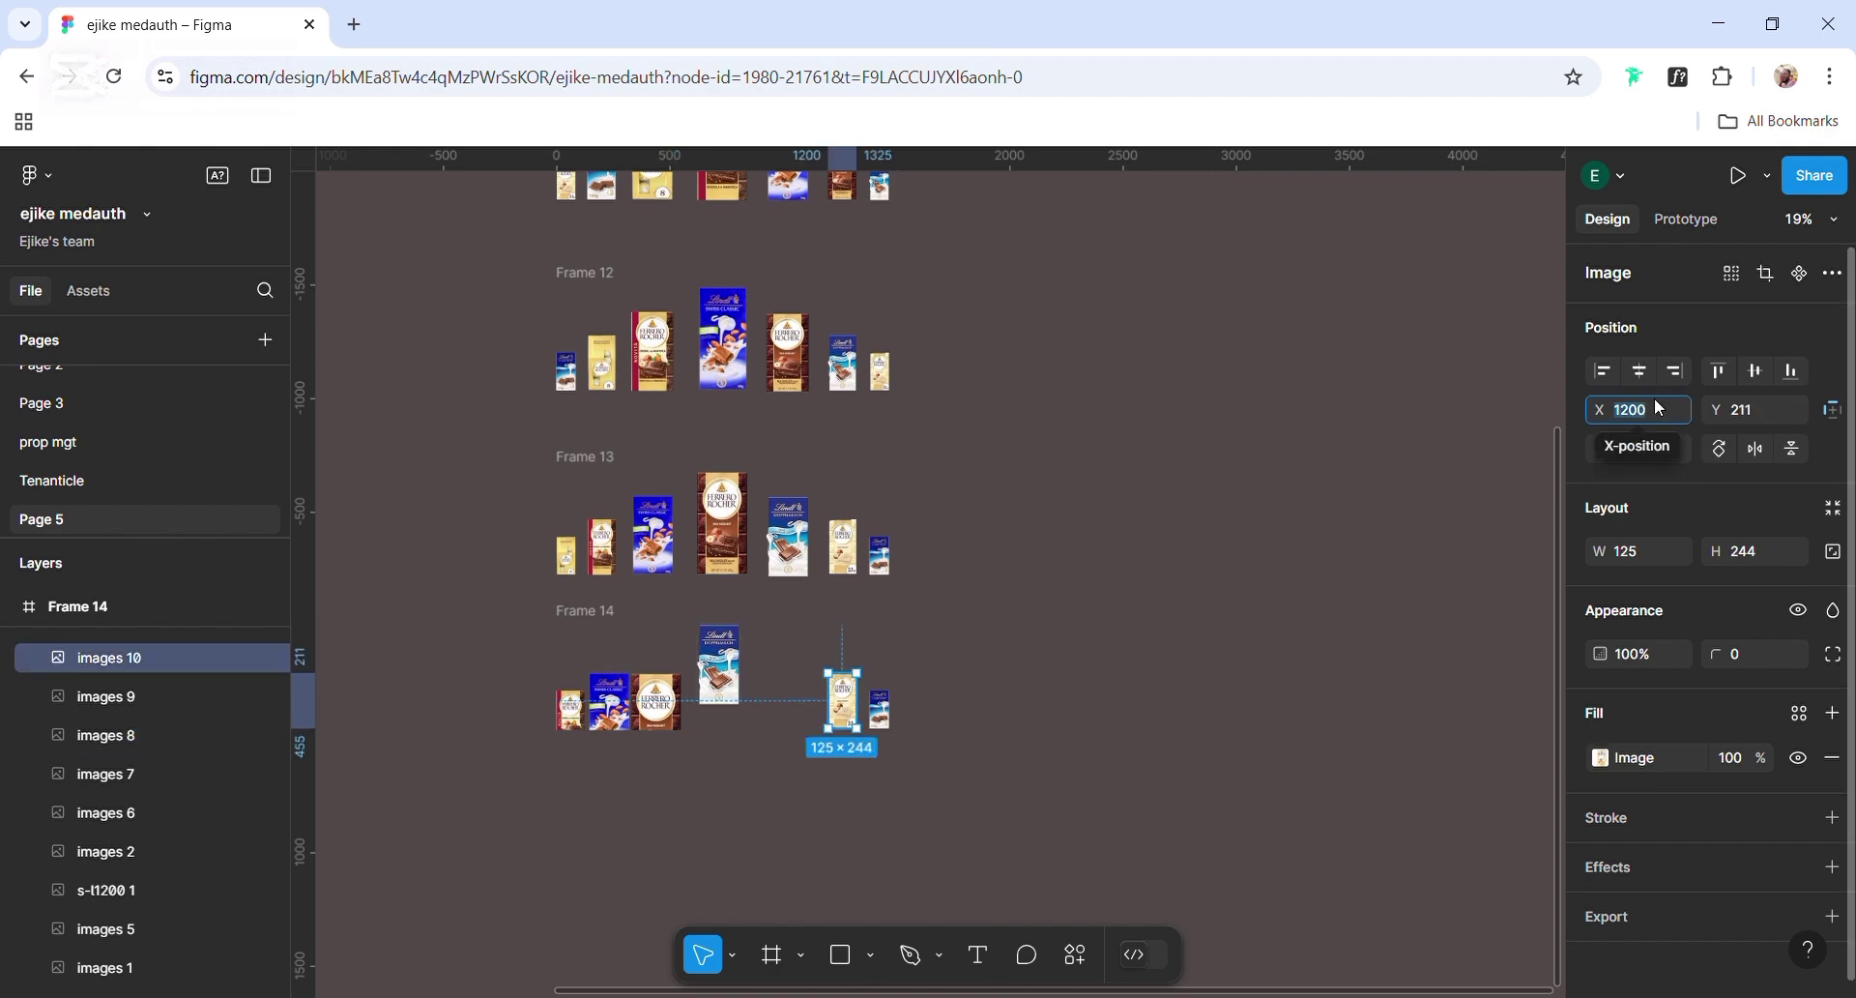
pyautogui.click(1653, 407)
pyautogui.write('1504')
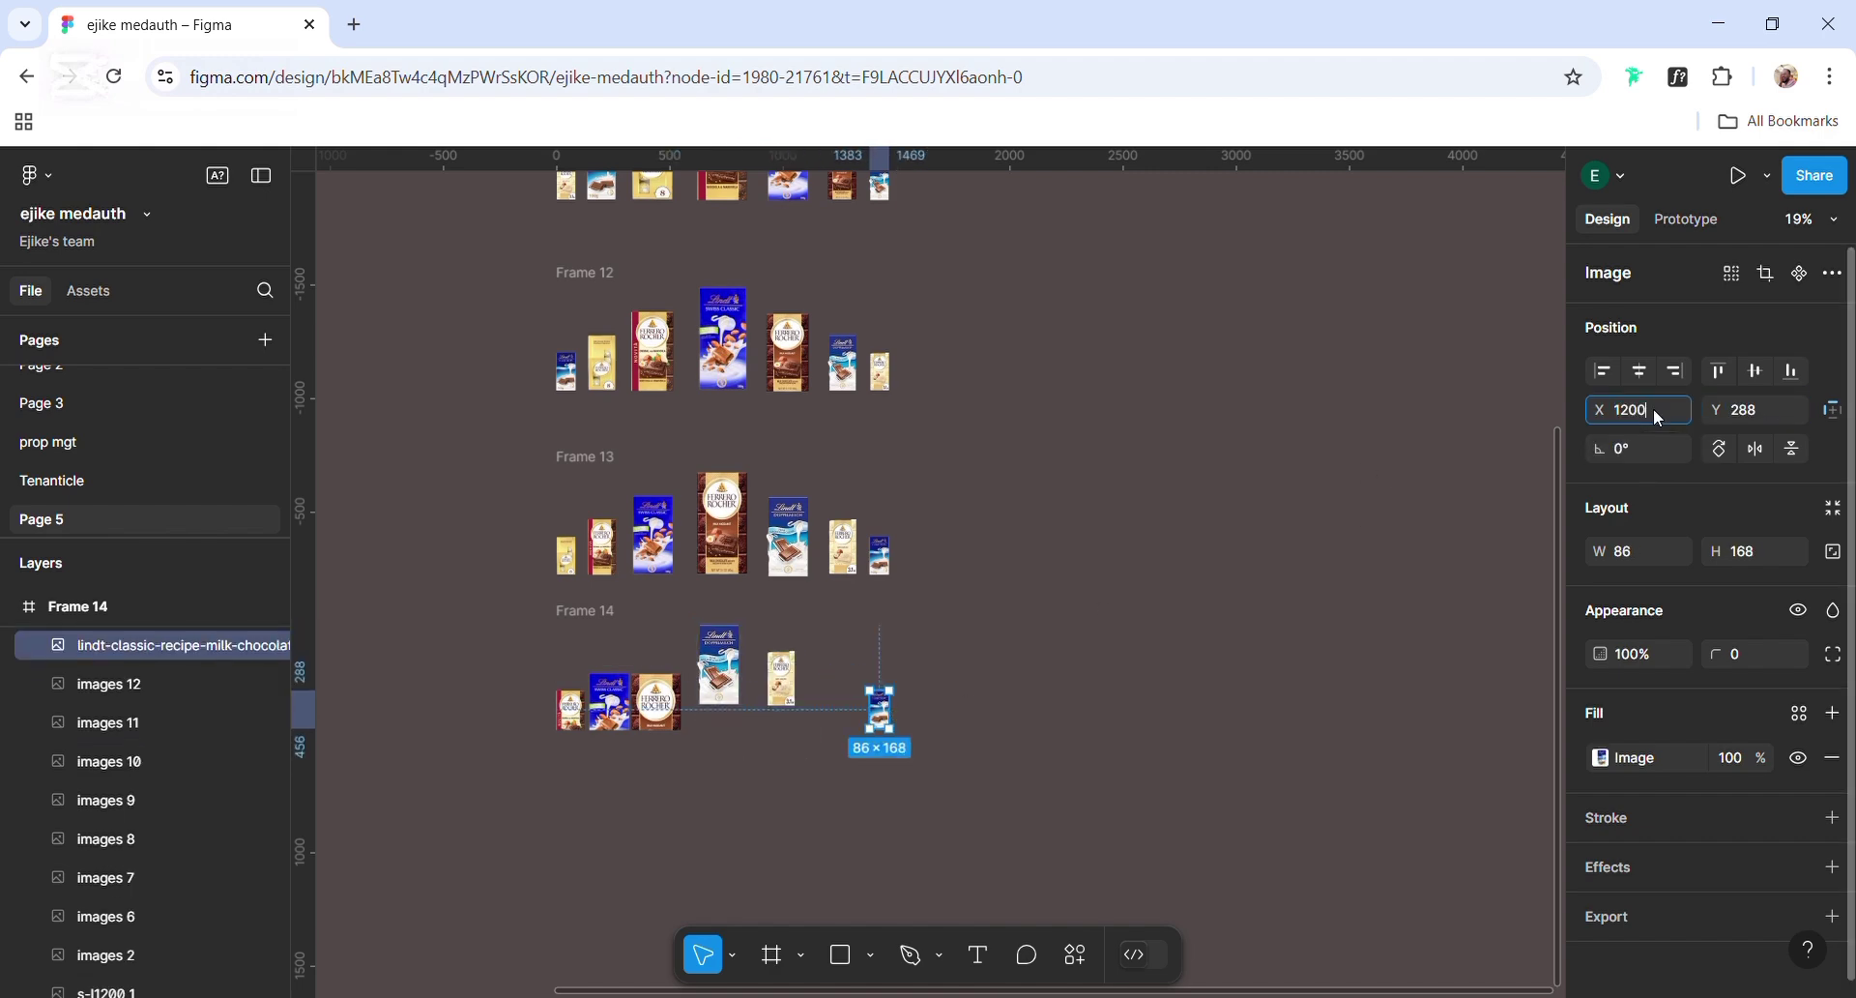
pyautogui.press('Tab')
pyautogui.write('294')
pyautogui.press('Return')
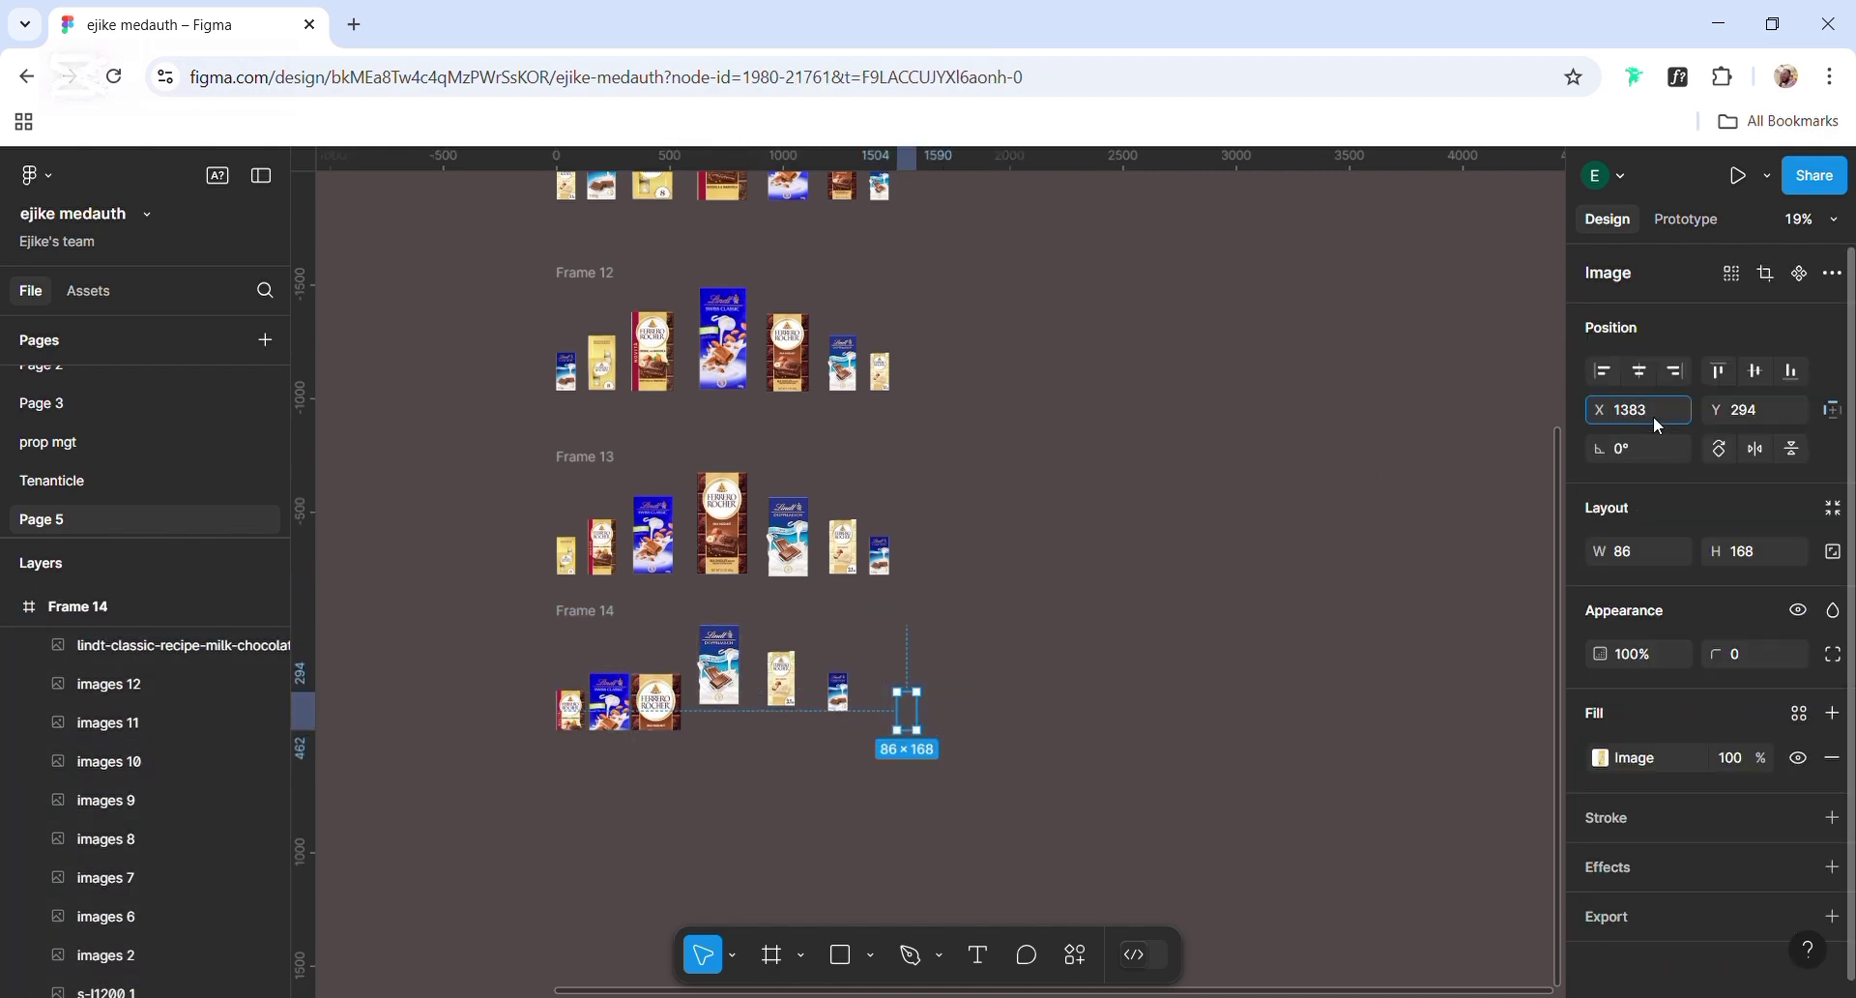
pyautogui.hotkey('ctrl', 'z')
pyautogui.hotkey('ctrl', 'z')
pyautogui.hotkey('ctrl', 'z')
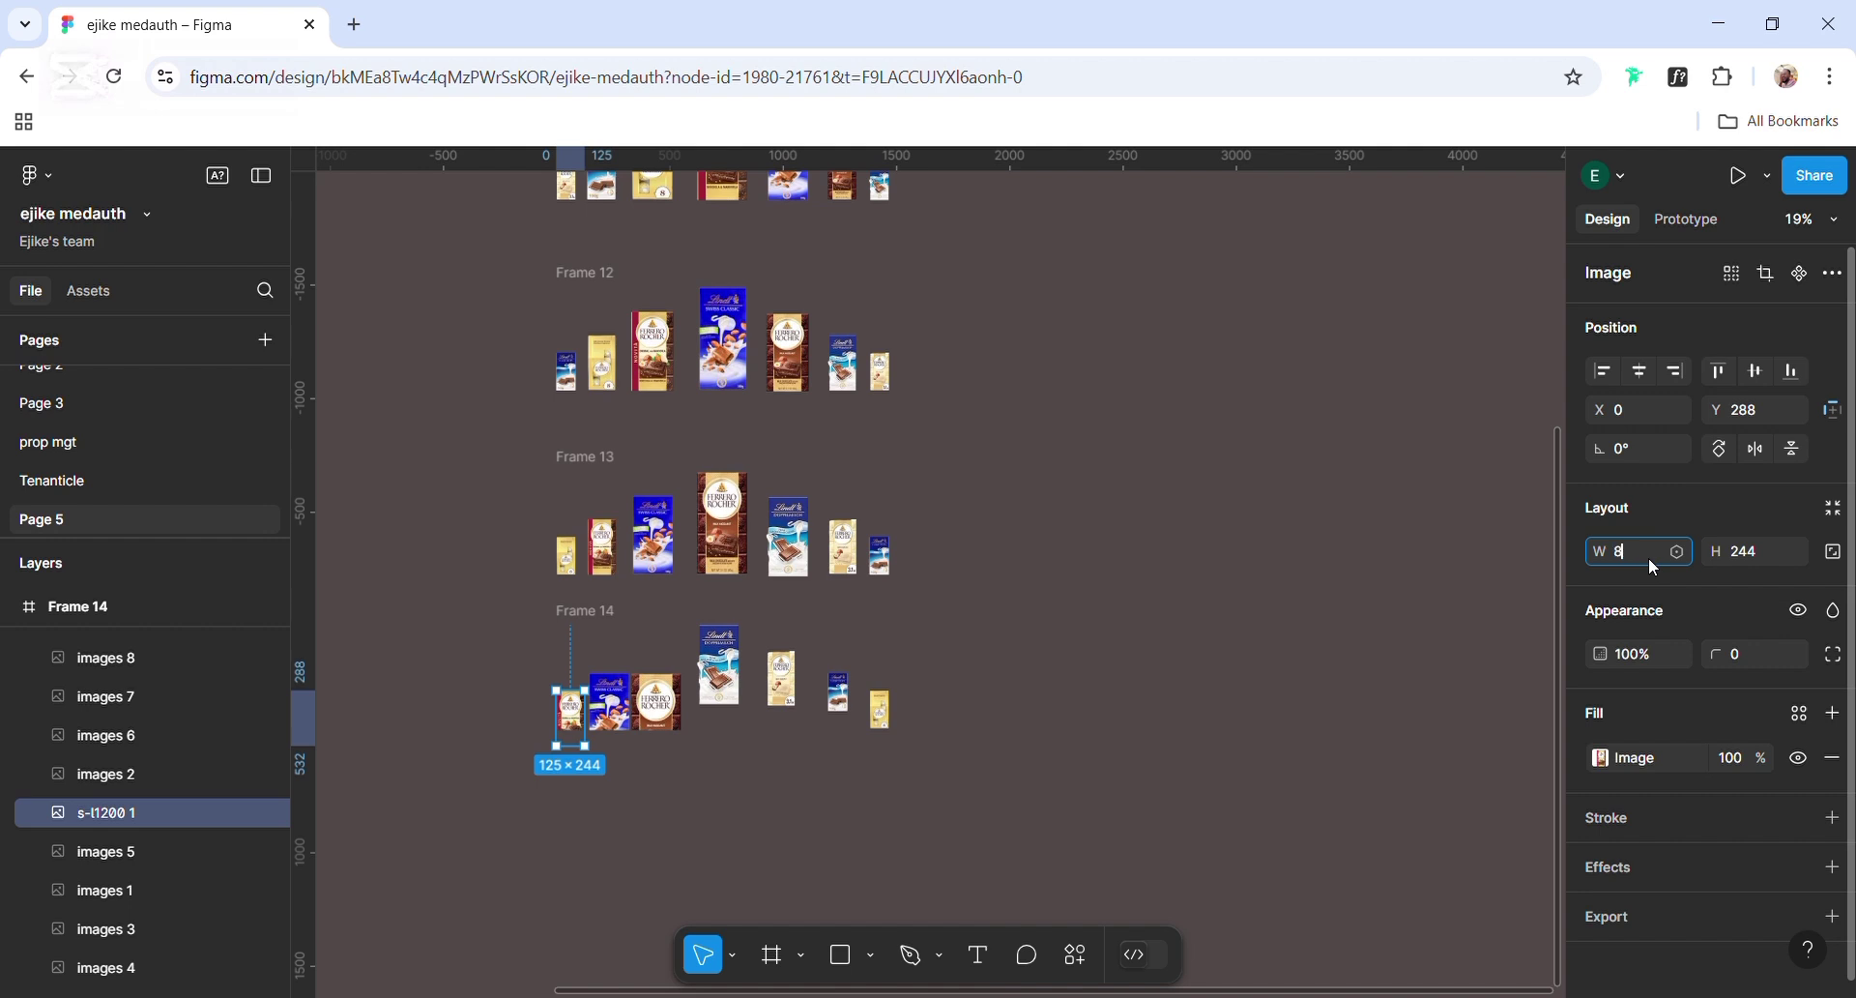
pyautogui.hotkey('ctrl', 'z')
pyautogui.hotkey('ctrl', 'z')
# Resize the second bar to 125×244 and the Ferrero bar images 6 to 186×348.
pyautogui.write('125')
pyautogui.click(1761, 549)
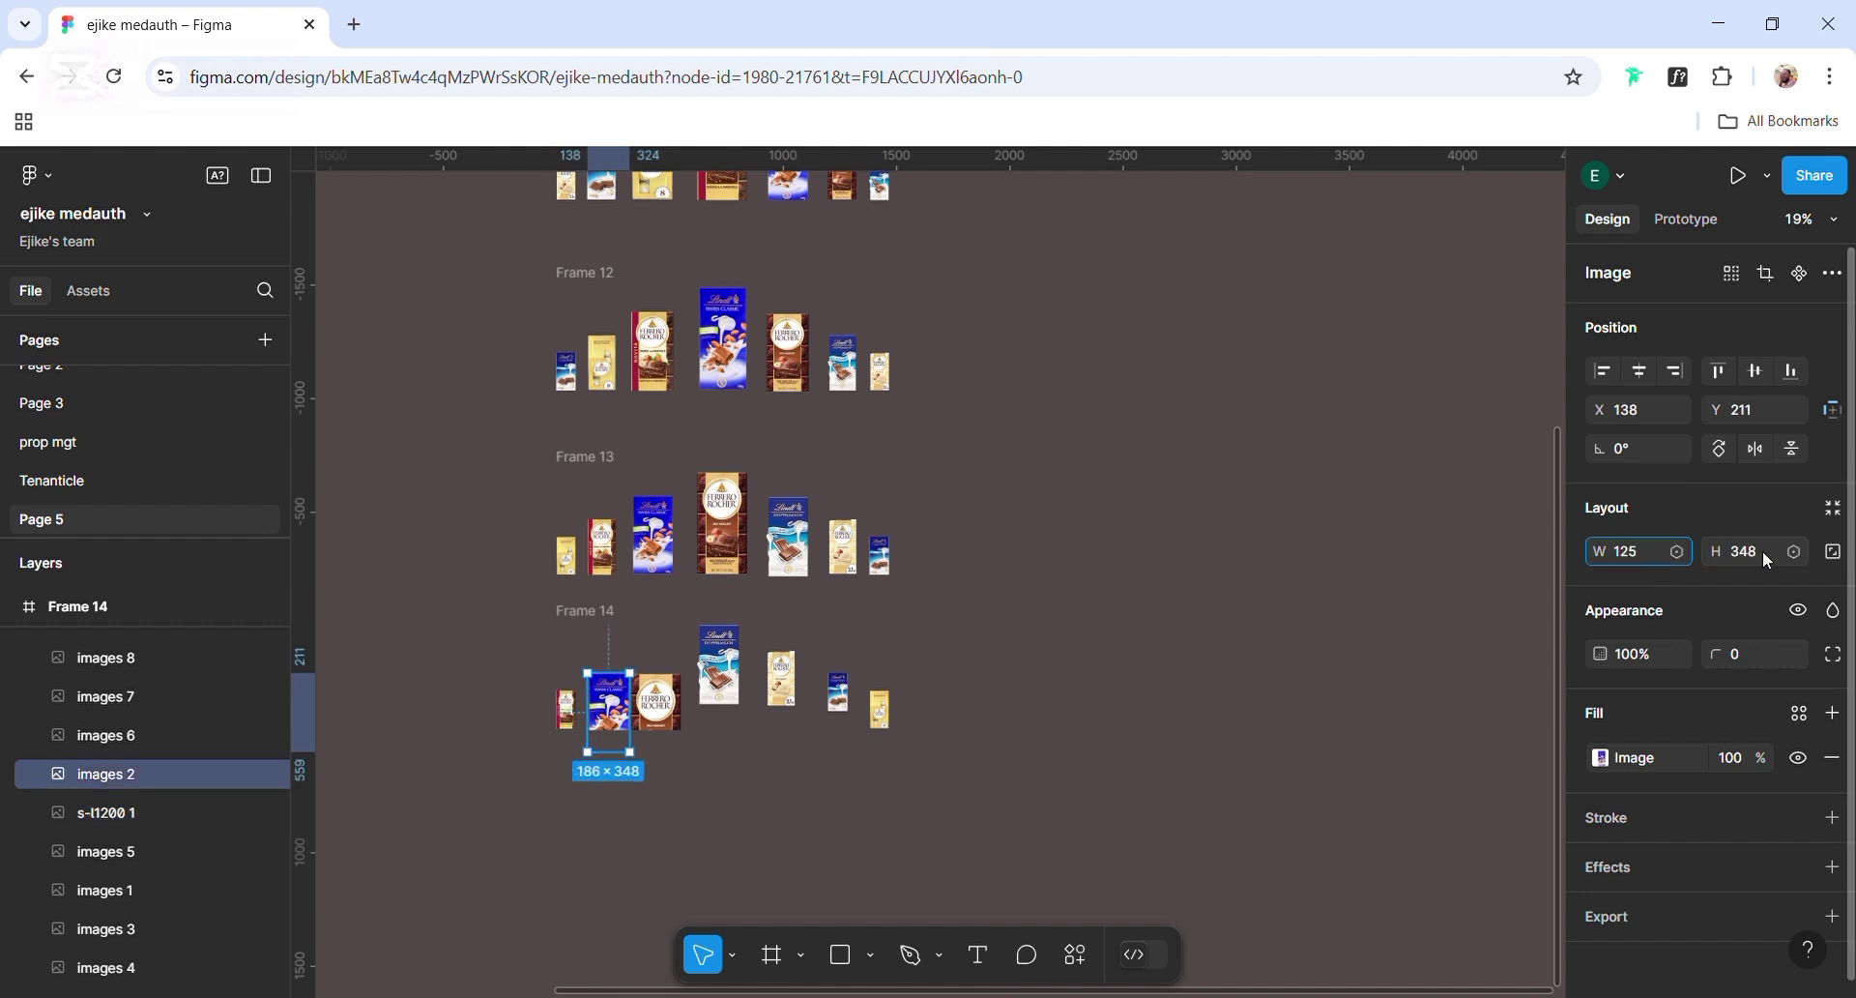
pyautogui.write('244')
pyautogui.click(658, 703)
pyautogui.click(603, 700)
pyautogui.click(651, 698)
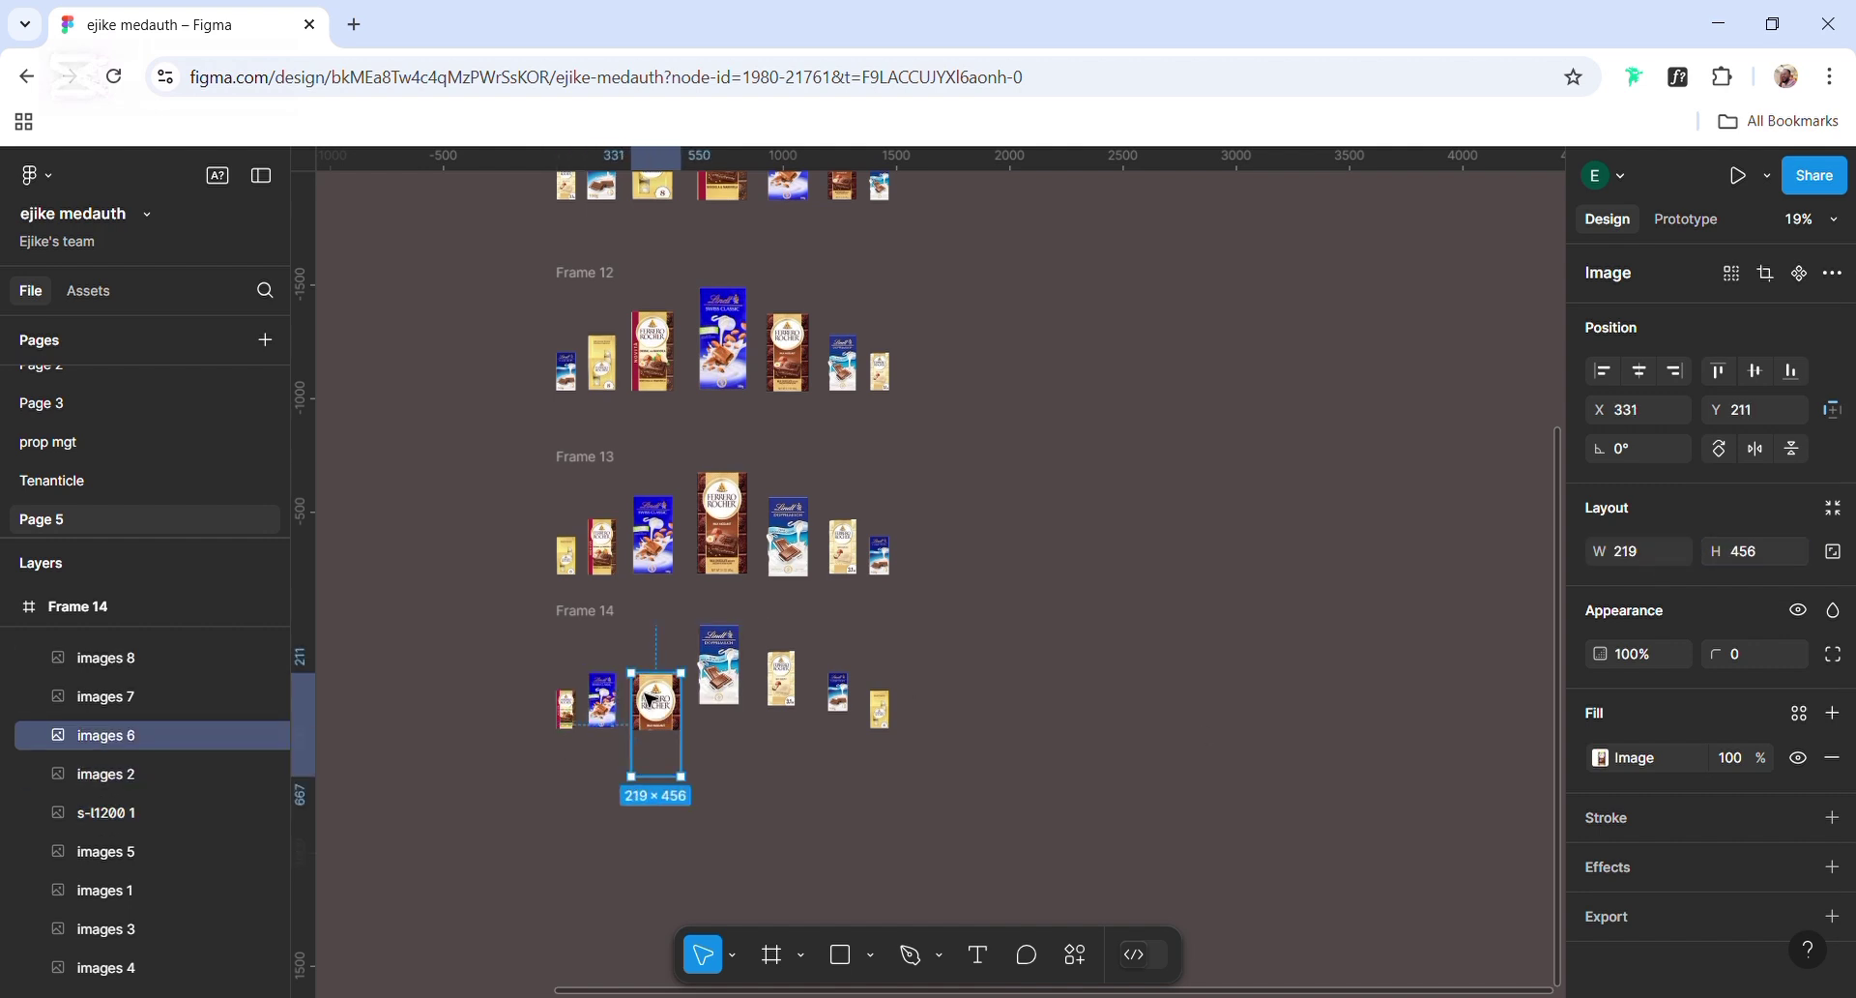
pyautogui.write('86')
pyautogui.click(1744, 551)
pyautogui.write('348')
# Resize the central bar images 8 to 219×456 and images 10 to 186×348.
pyautogui.click(730, 704)
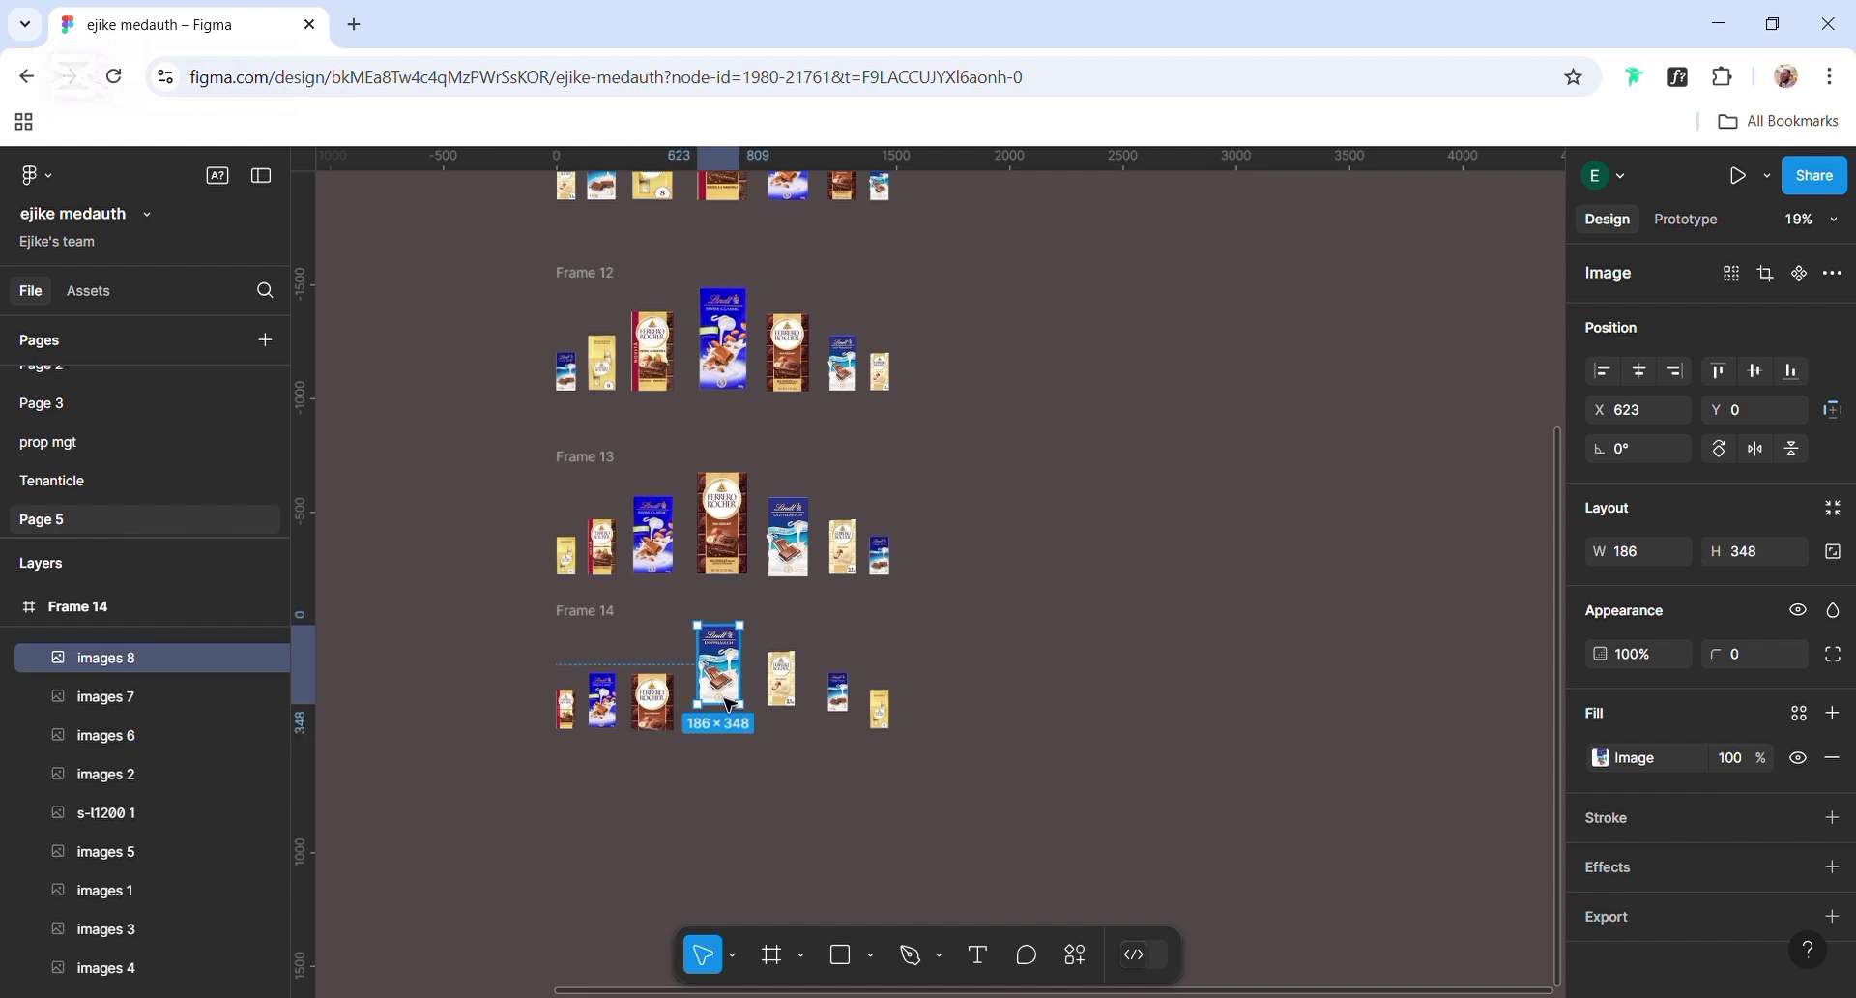
pyautogui.write('219')
pyautogui.click(1765, 557)
pyautogui.write('456')
pyautogui.click(781, 676)
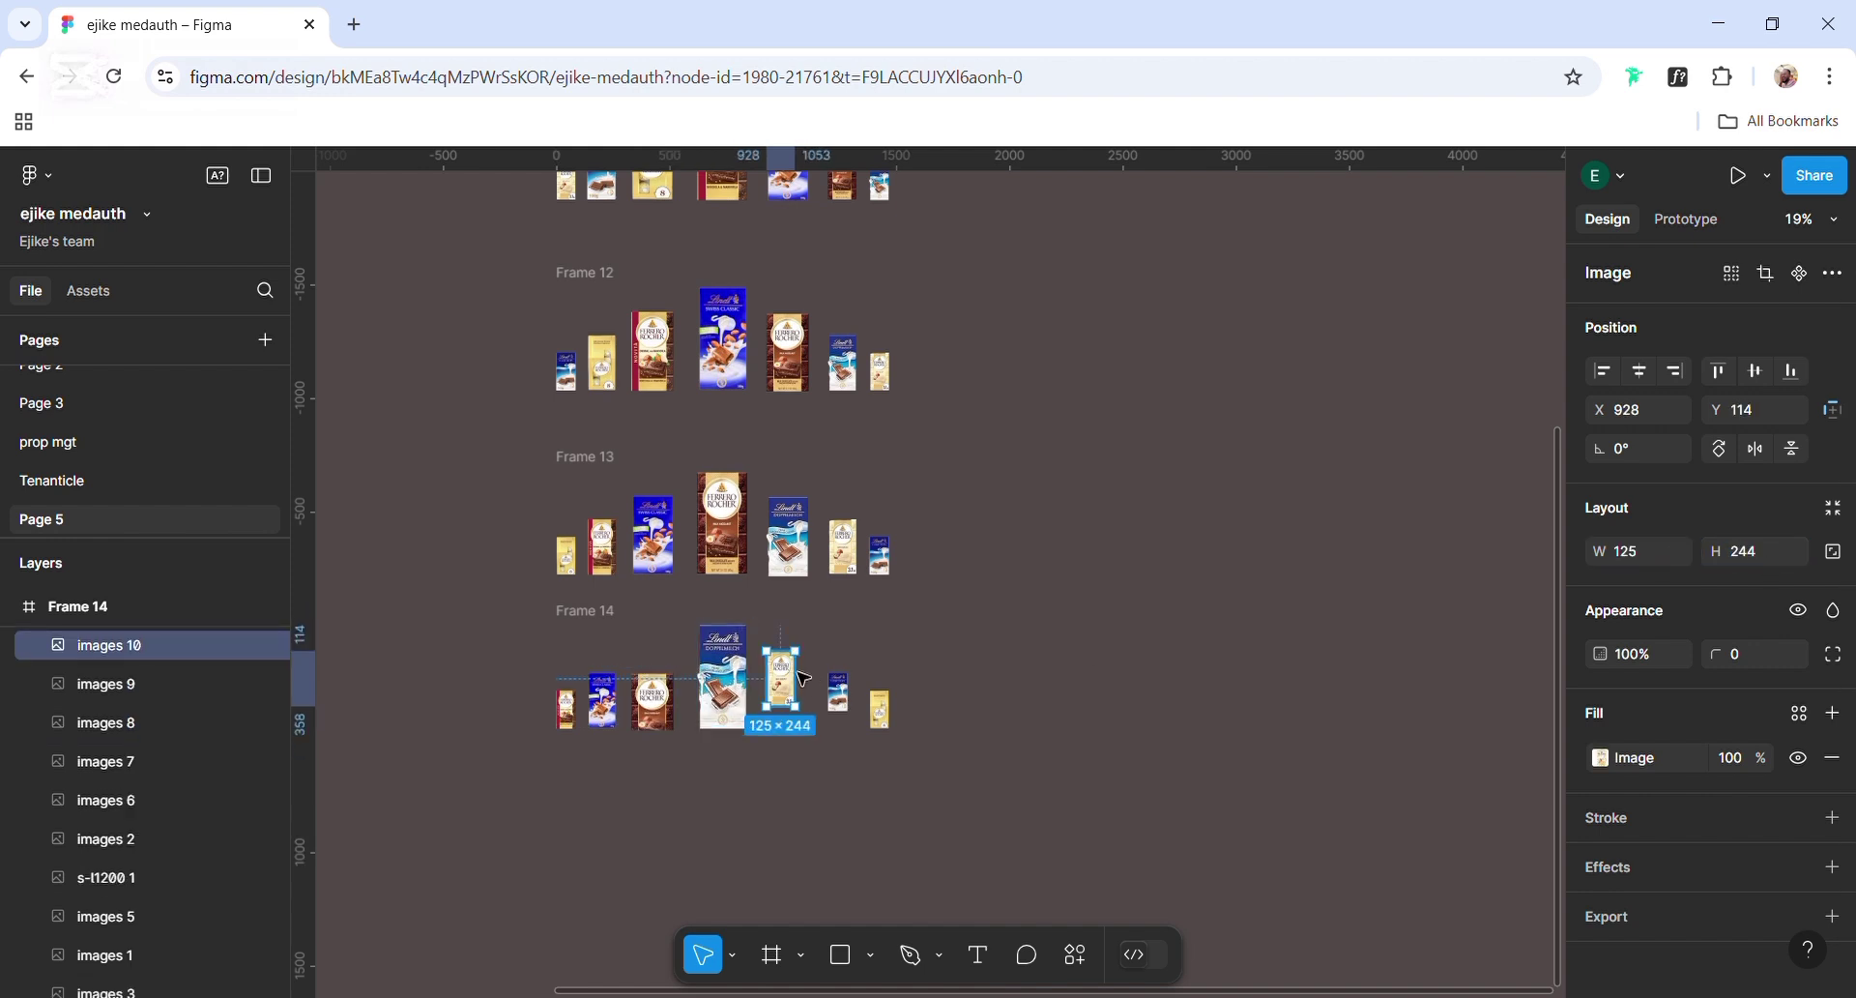
pyautogui.write('186')
pyautogui.click(1777, 554)
pyautogui.write('348')
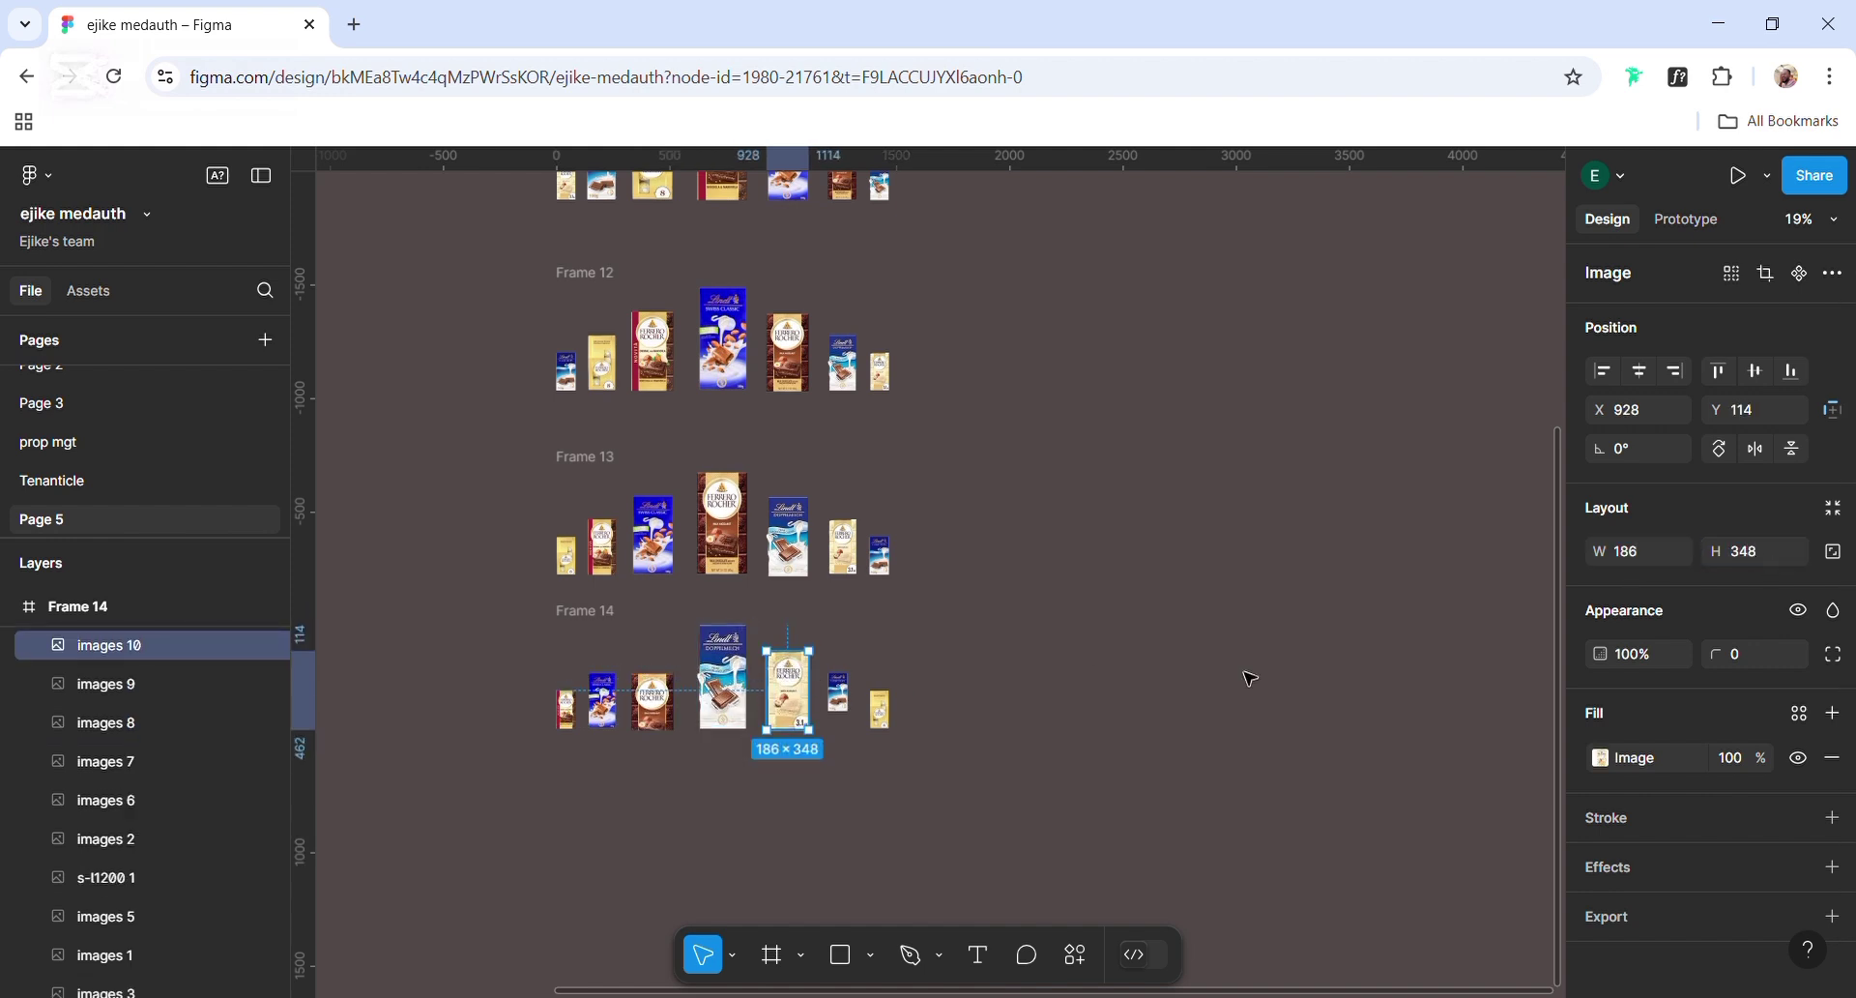
pyautogui.press('Tab')
pyautogui.click(1765, 551)
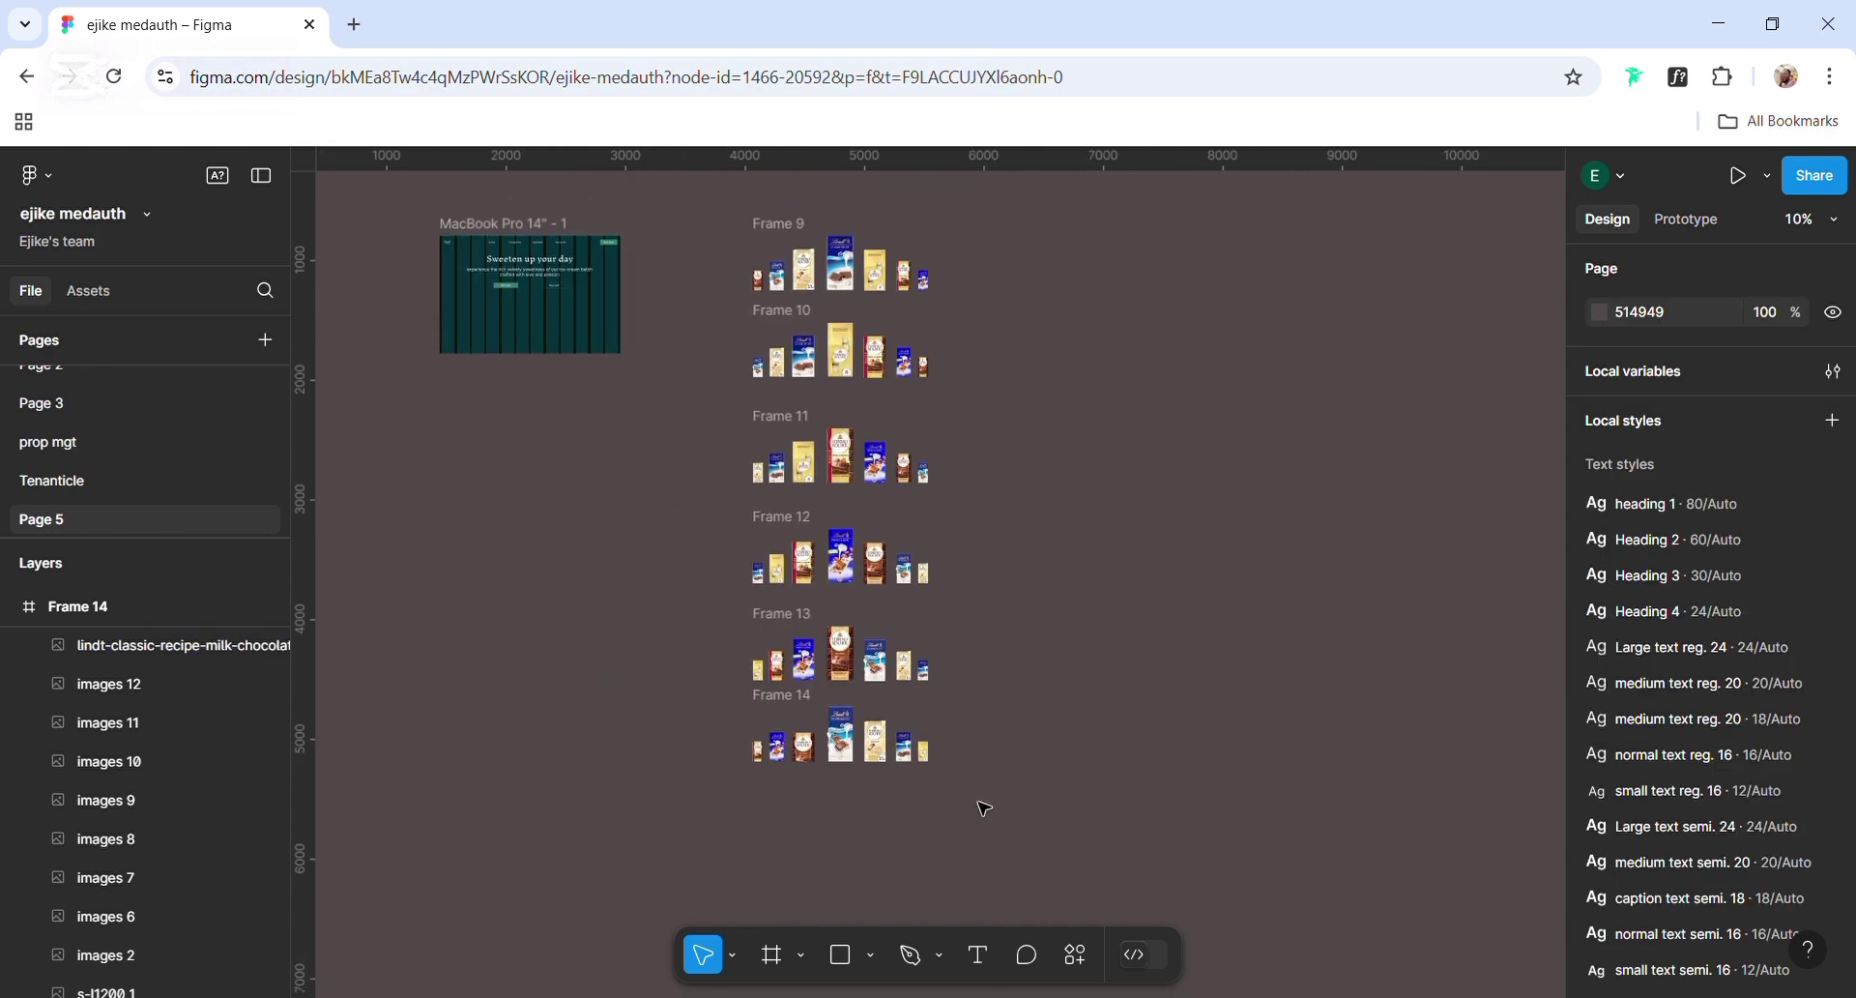
# Link Frame 9 to Frame 10 with an On drag, Smart animate, Slow-curve transition.
pyautogui.scroll(2, 852, 770)
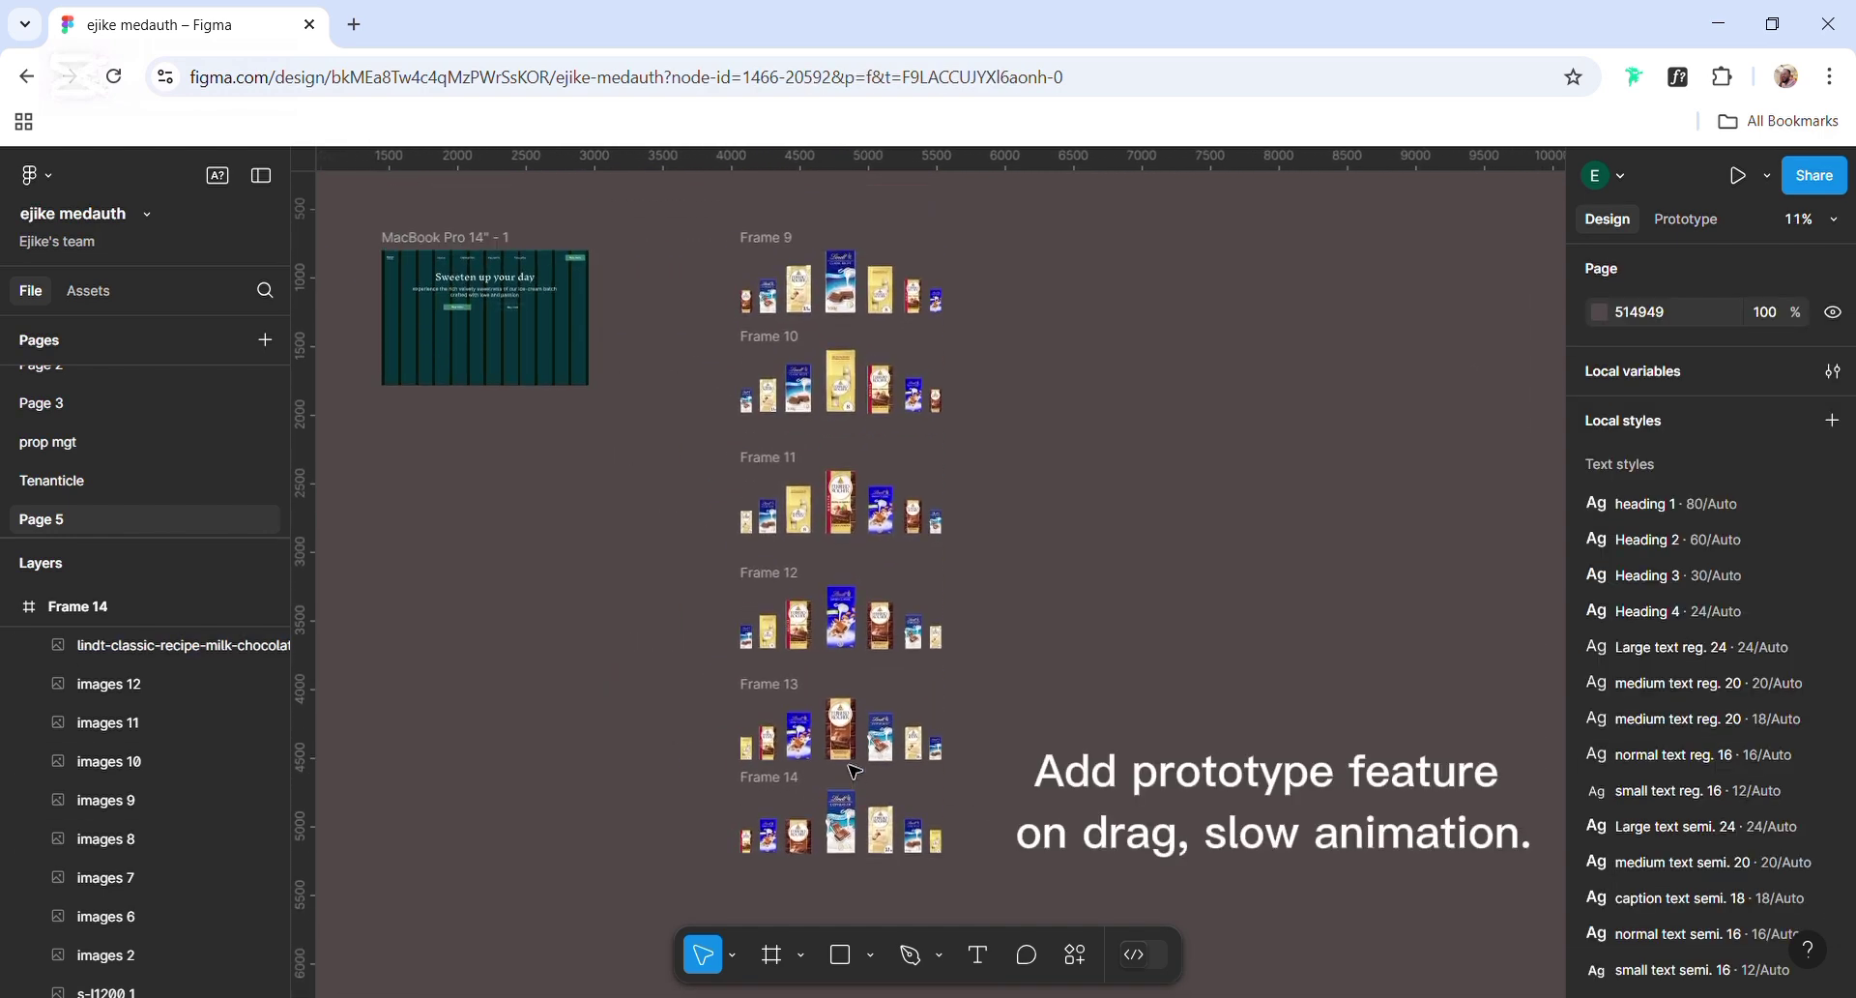
pyautogui.click(1686, 219)
pyautogui.moveTo(945, 282); pyautogui.dragTo(841, 382)
pyautogui.click(886, 462)
pyautogui.click(870, 489)
pyautogui.click(886, 619)
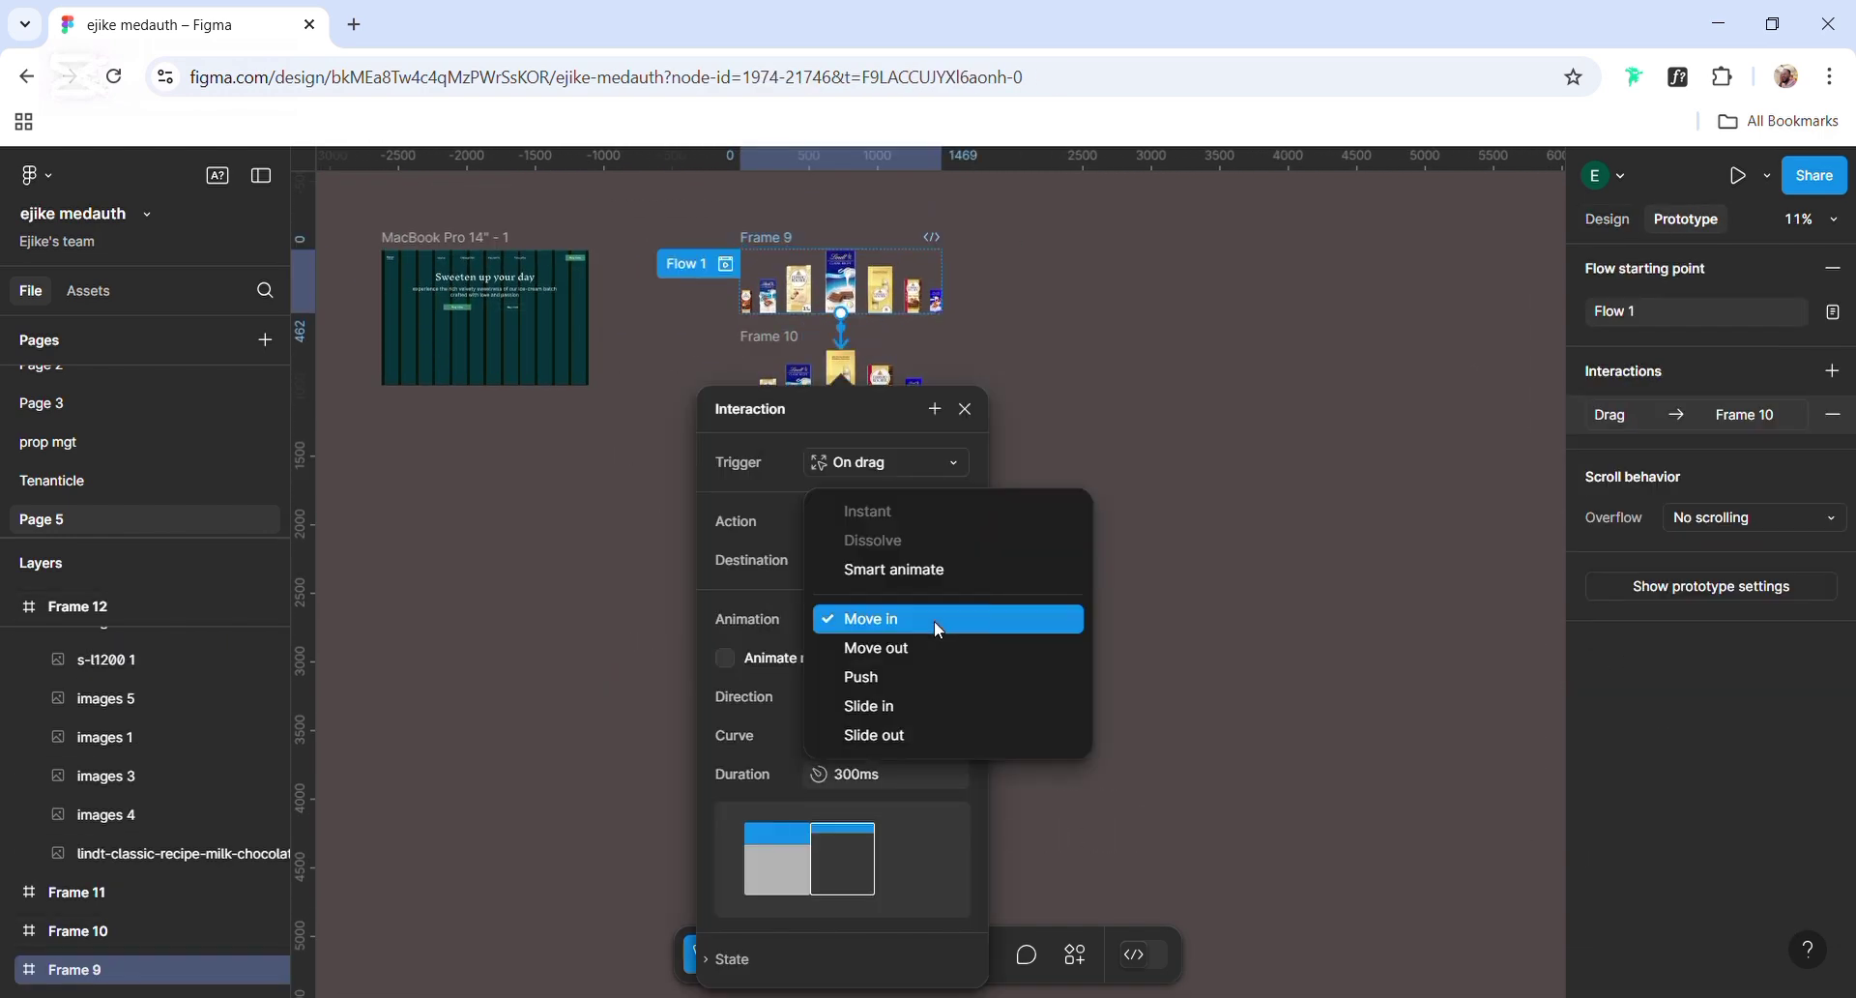
pyautogui.click(903, 567)
pyautogui.click(942, 657)
pyautogui.click(851, 909)
pyautogui.click(870, 382)
# Link Frame 10 to Frame 11 on drag and connect Frame 12 onward.
pyautogui.moveTo(952, 387)
pyautogui.mouseDown()
pyautogui.moveTo(841, 489)
pyautogui.moveTo(841, 619)
pyautogui.mouseUp()
pyautogui.click(851, 488)
pyautogui.click(886, 712)
pyautogui.click(828, 688)
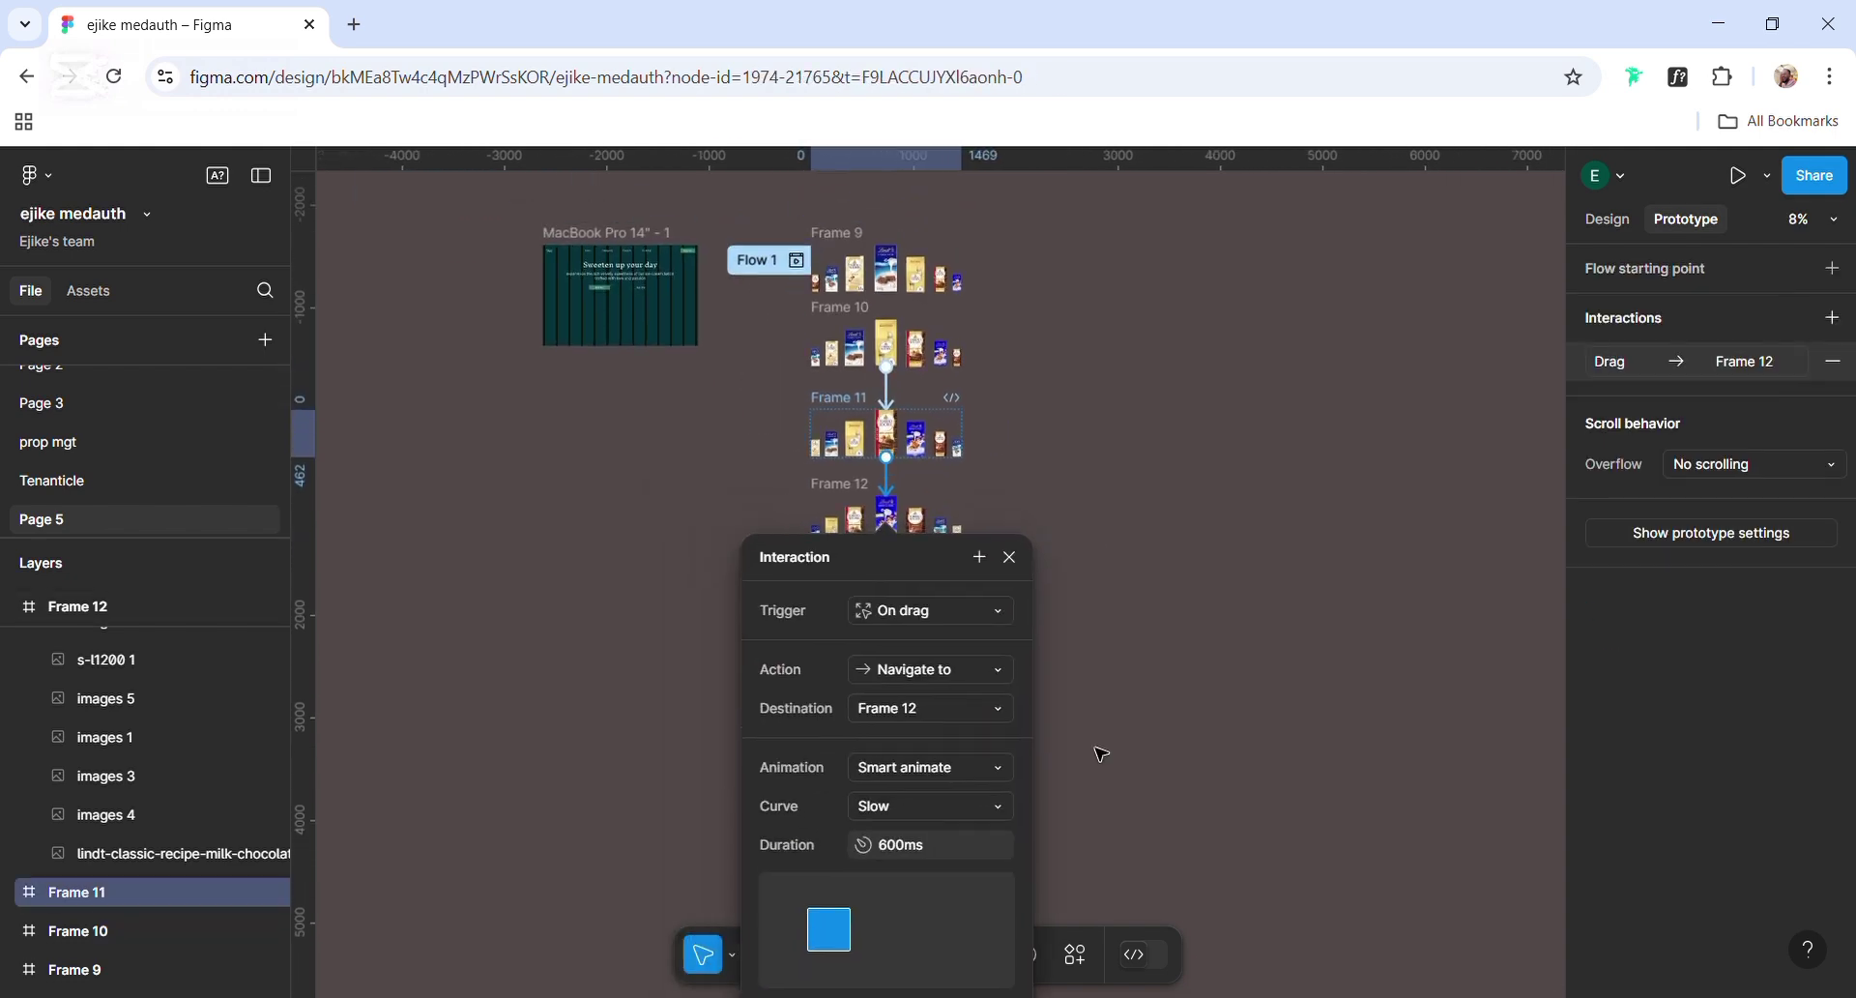
pyautogui.scroll(-2, 966, 483)
pyautogui.click(899, 464)
pyautogui.moveTo(849, 431); pyautogui.dragTo(832, 566)
pyautogui.press('Escape')
# Link Frame 13 to Frame 14 on drag, then link a Frame 10 bar back to Frame 9.
pyautogui.click(821, 568)
pyautogui.scroll(1, 822, 568)
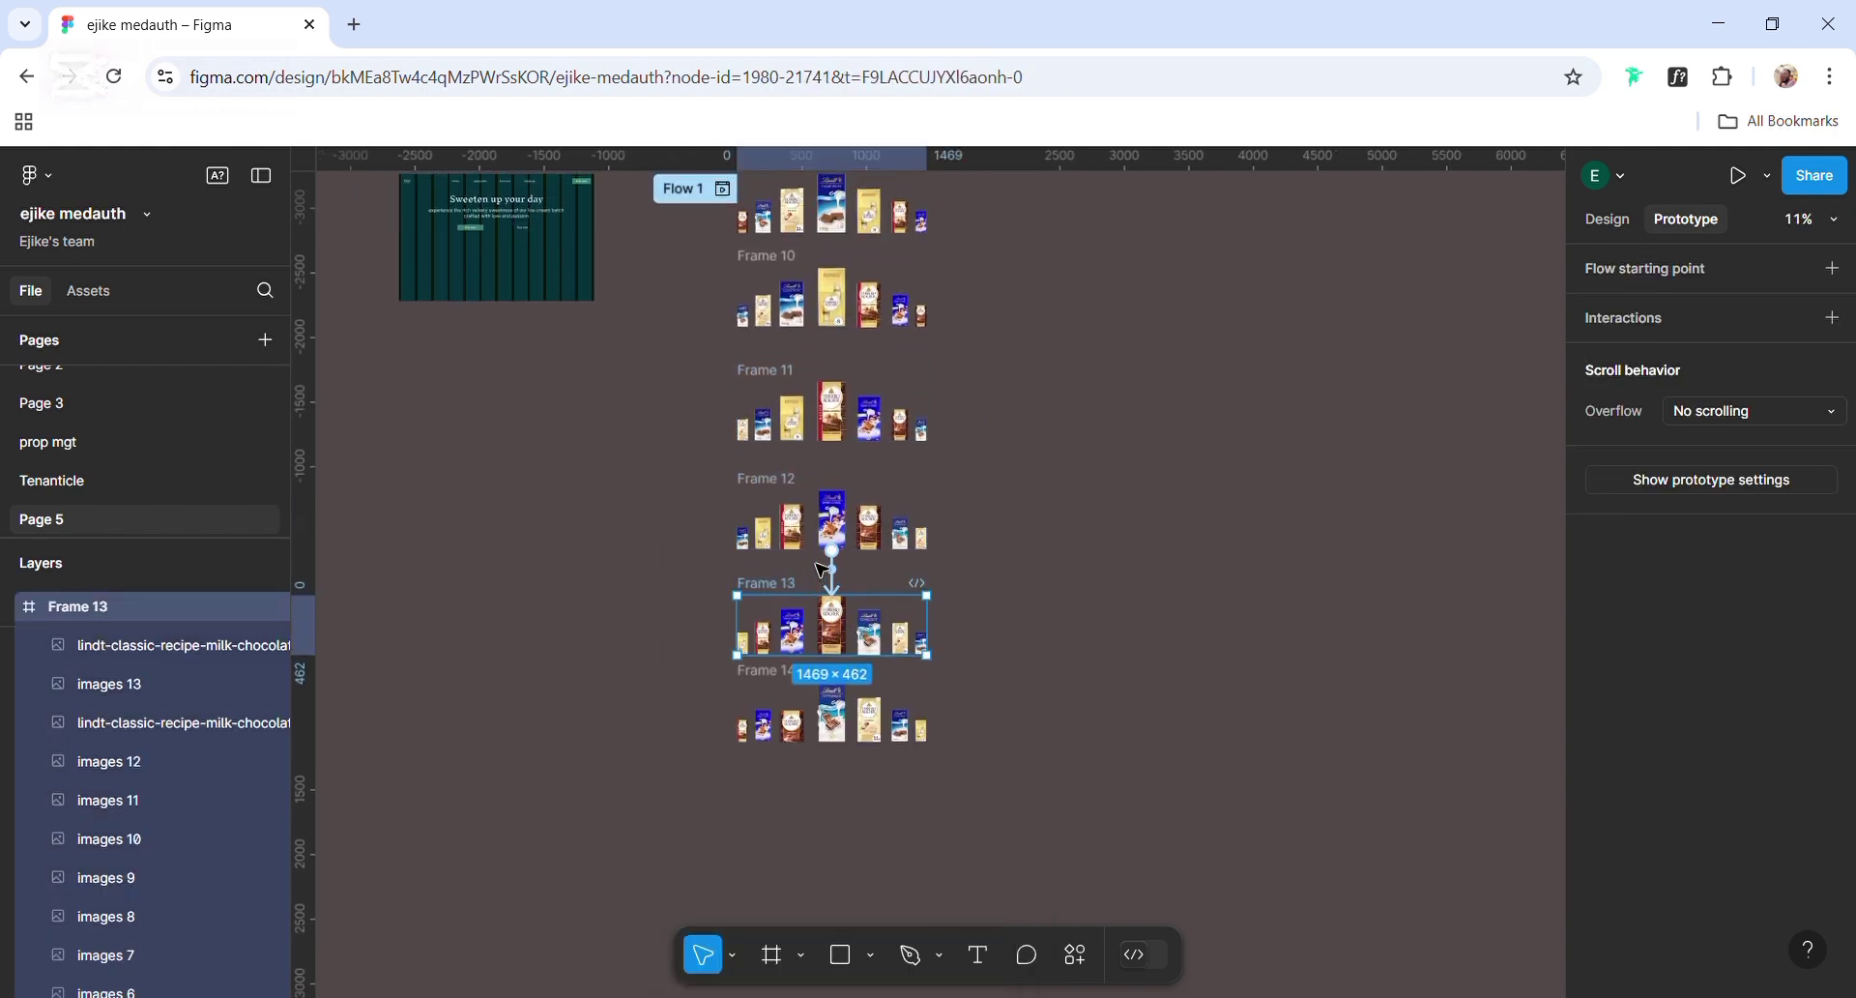
pyautogui.scroll(1, 822, 568)
pyautogui.moveTo(926, 677); pyautogui.dragTo(831, 764)
pyautogui.click(875, 849)
pyautogui.click(850, 692)
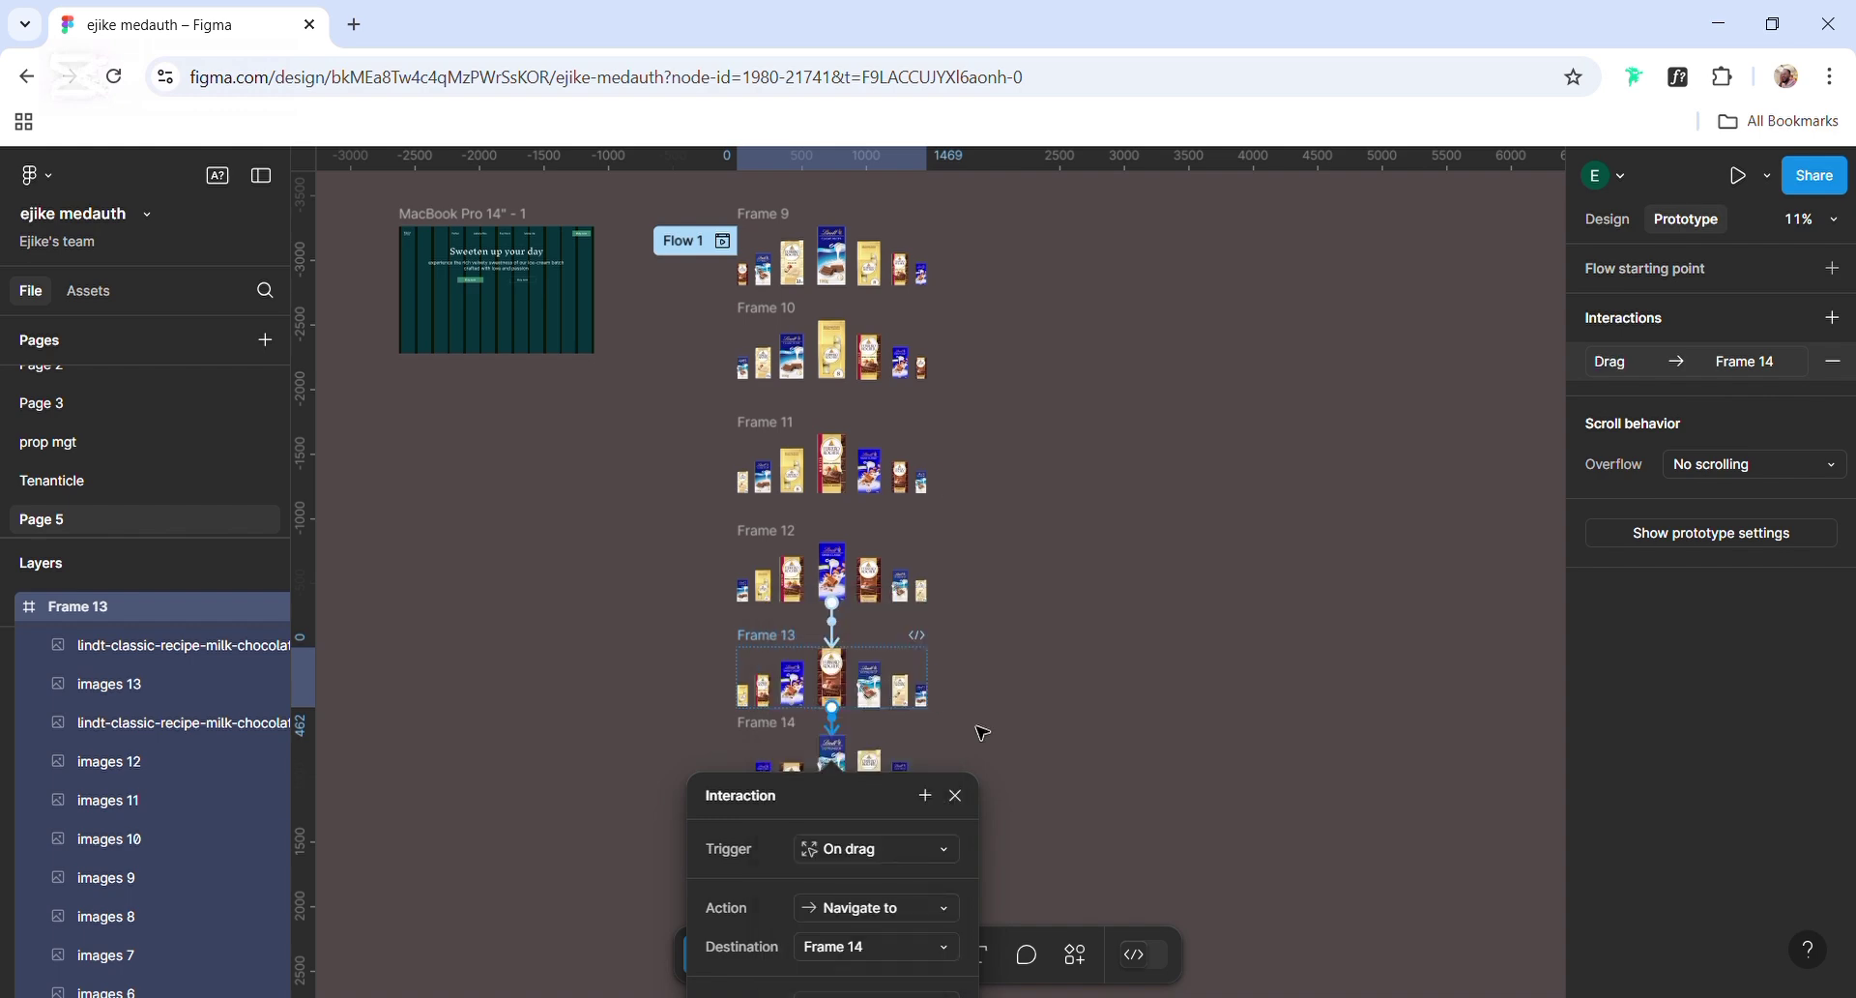
pyautogui.click(831, 348)
pyautogui.moveTo(846, 348); pyautogui.dragTo(831, 256)
pyautogui.click(875, 402)
# Set the Frame 10 bar's back link to On drag; link a Frame 11 bar back to Frame 10 on drag.
pyautogui.click(856, 426)
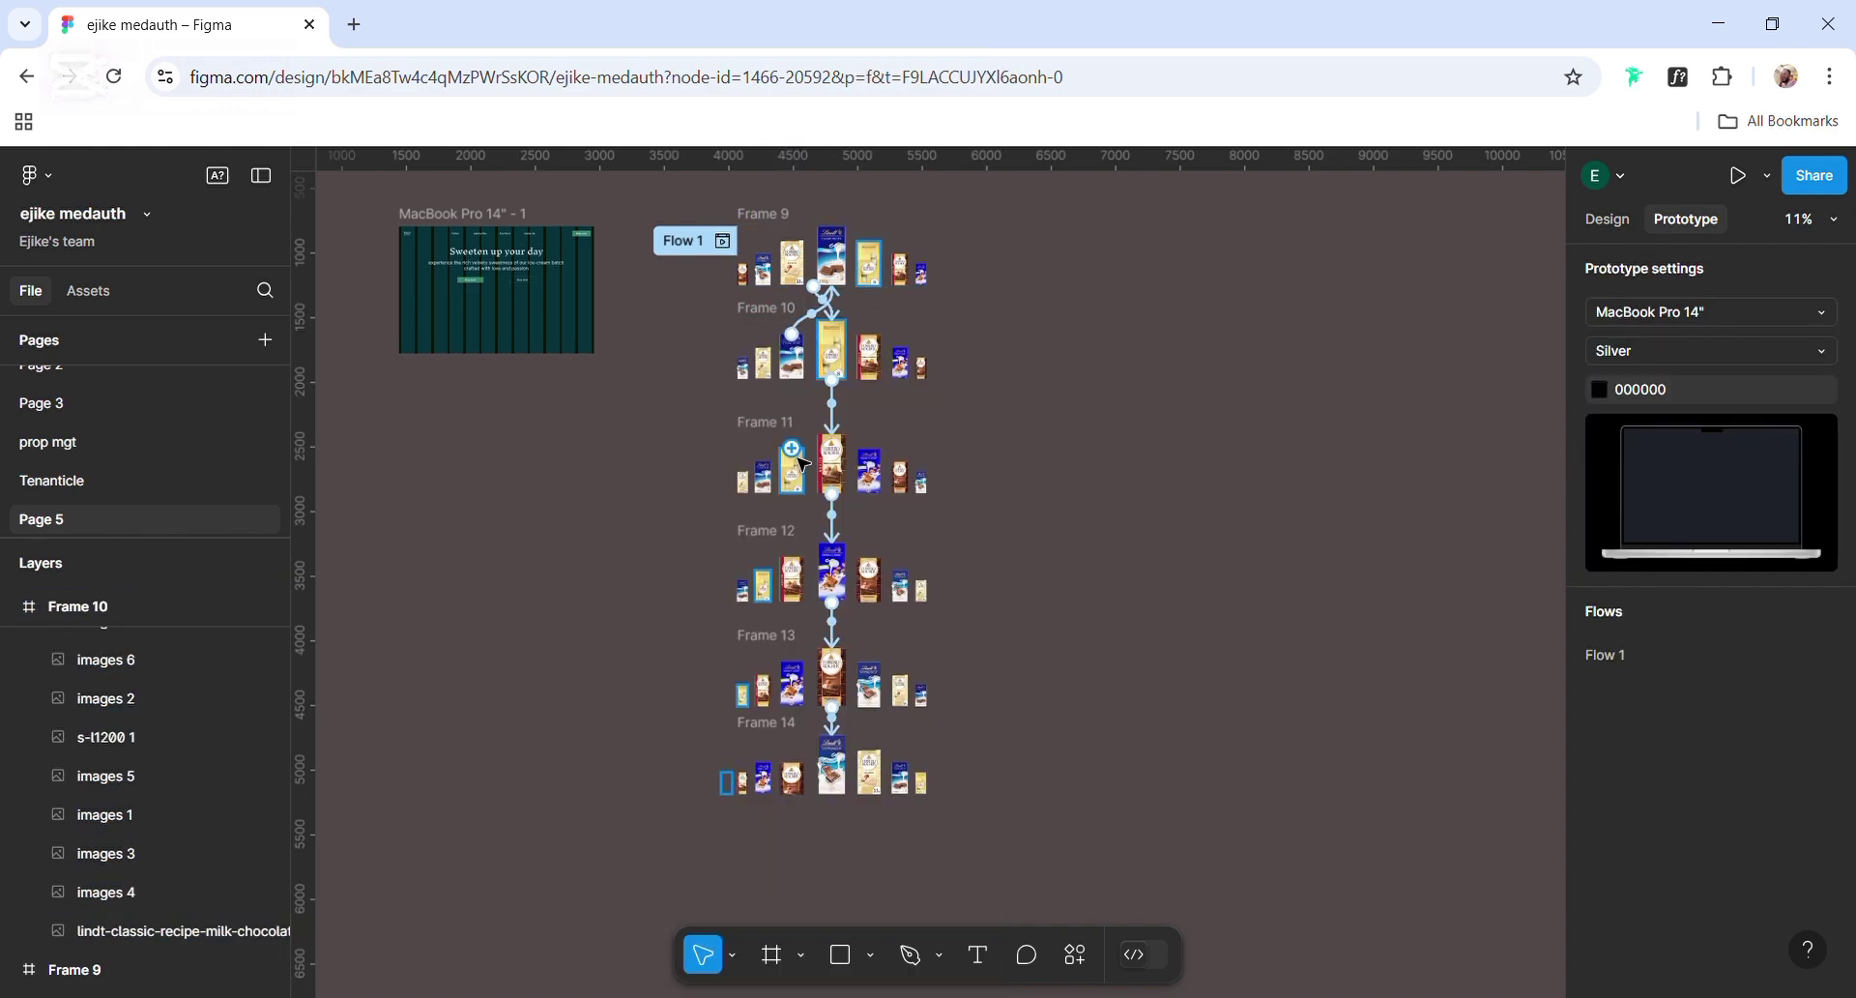
pyautogui.click(791, 471)
pyautogui.moveTo(780, 471); pyautogui.dragTo(789, 419)
pyautogui.click(870, 488)
pyautogui.click(849, 522)
pyautogui.press('Escape')
# Set the next back link to On drag and link a Frame 13 bar back to Frame 12 on drag.
pyautogui.click(870, 605)
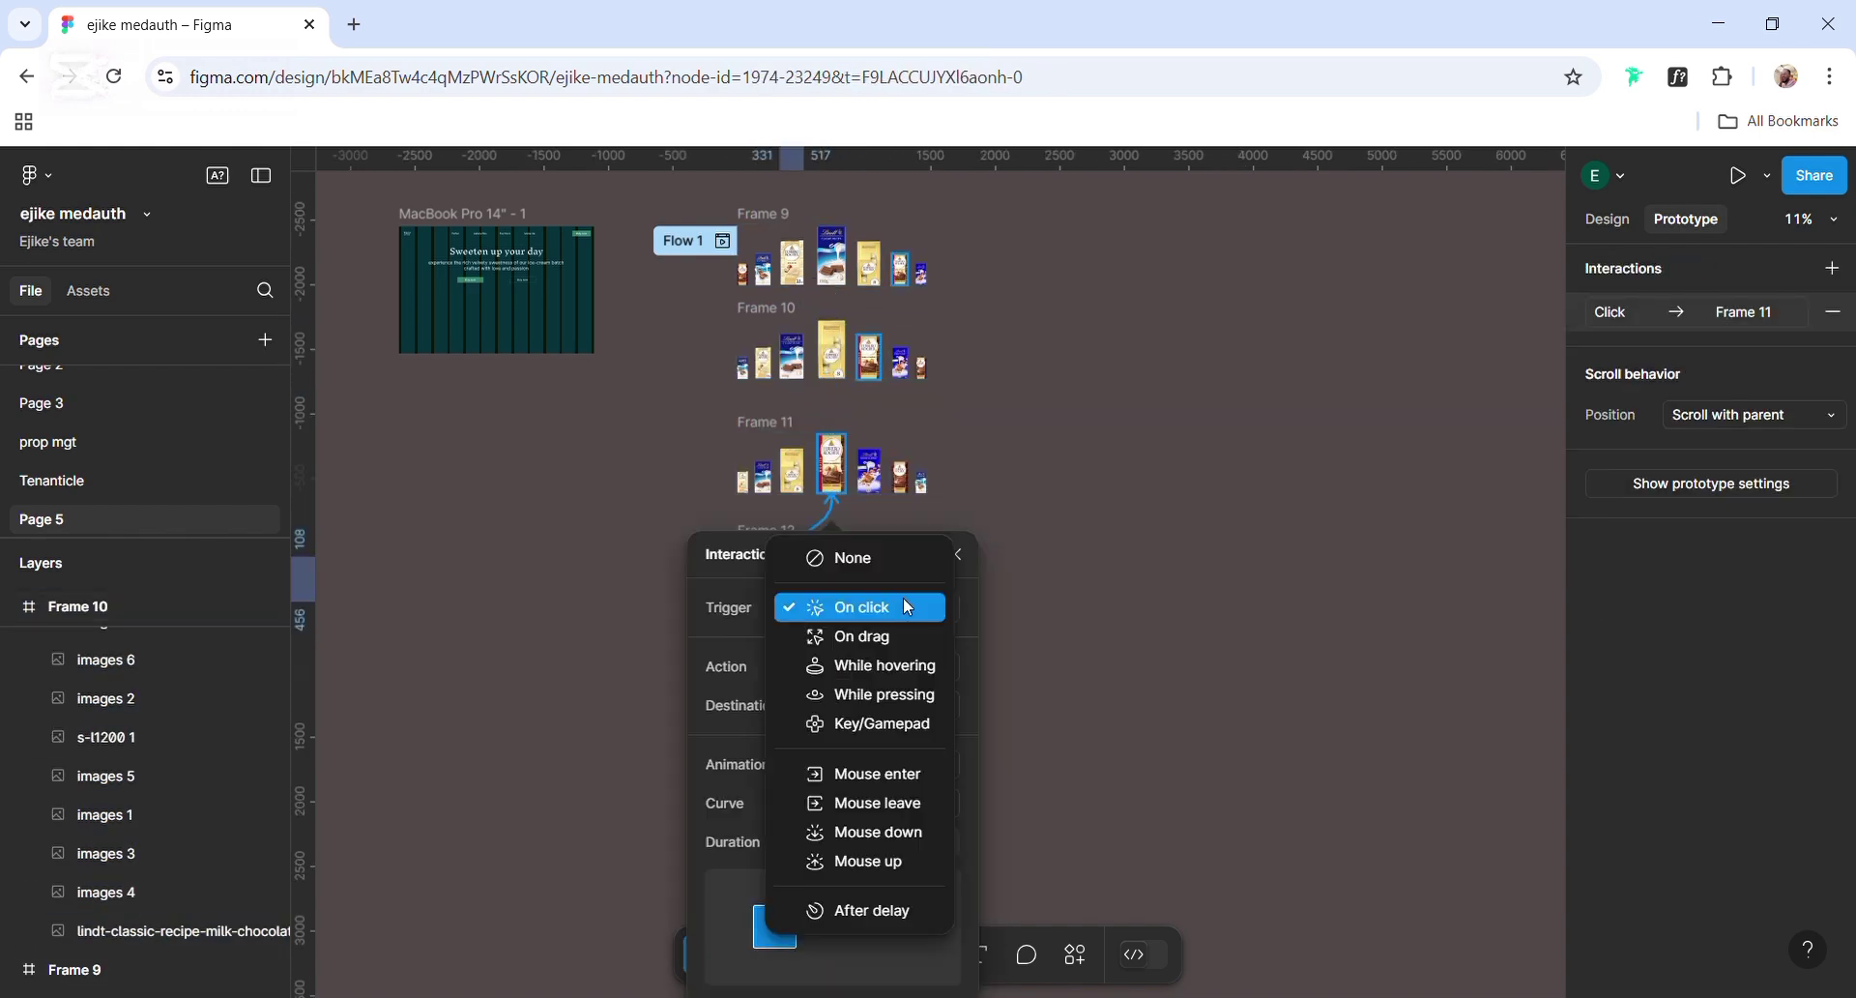
pyautogui.click(851, 638)
pyautogui.press('Escape')
pyautogui.moveTo(791, 661); pyautogui.dragTo(831, 580)
pyautogui.click(870, 717)
pyautogui.click(850, 750)
pyautogui.press('Escape')
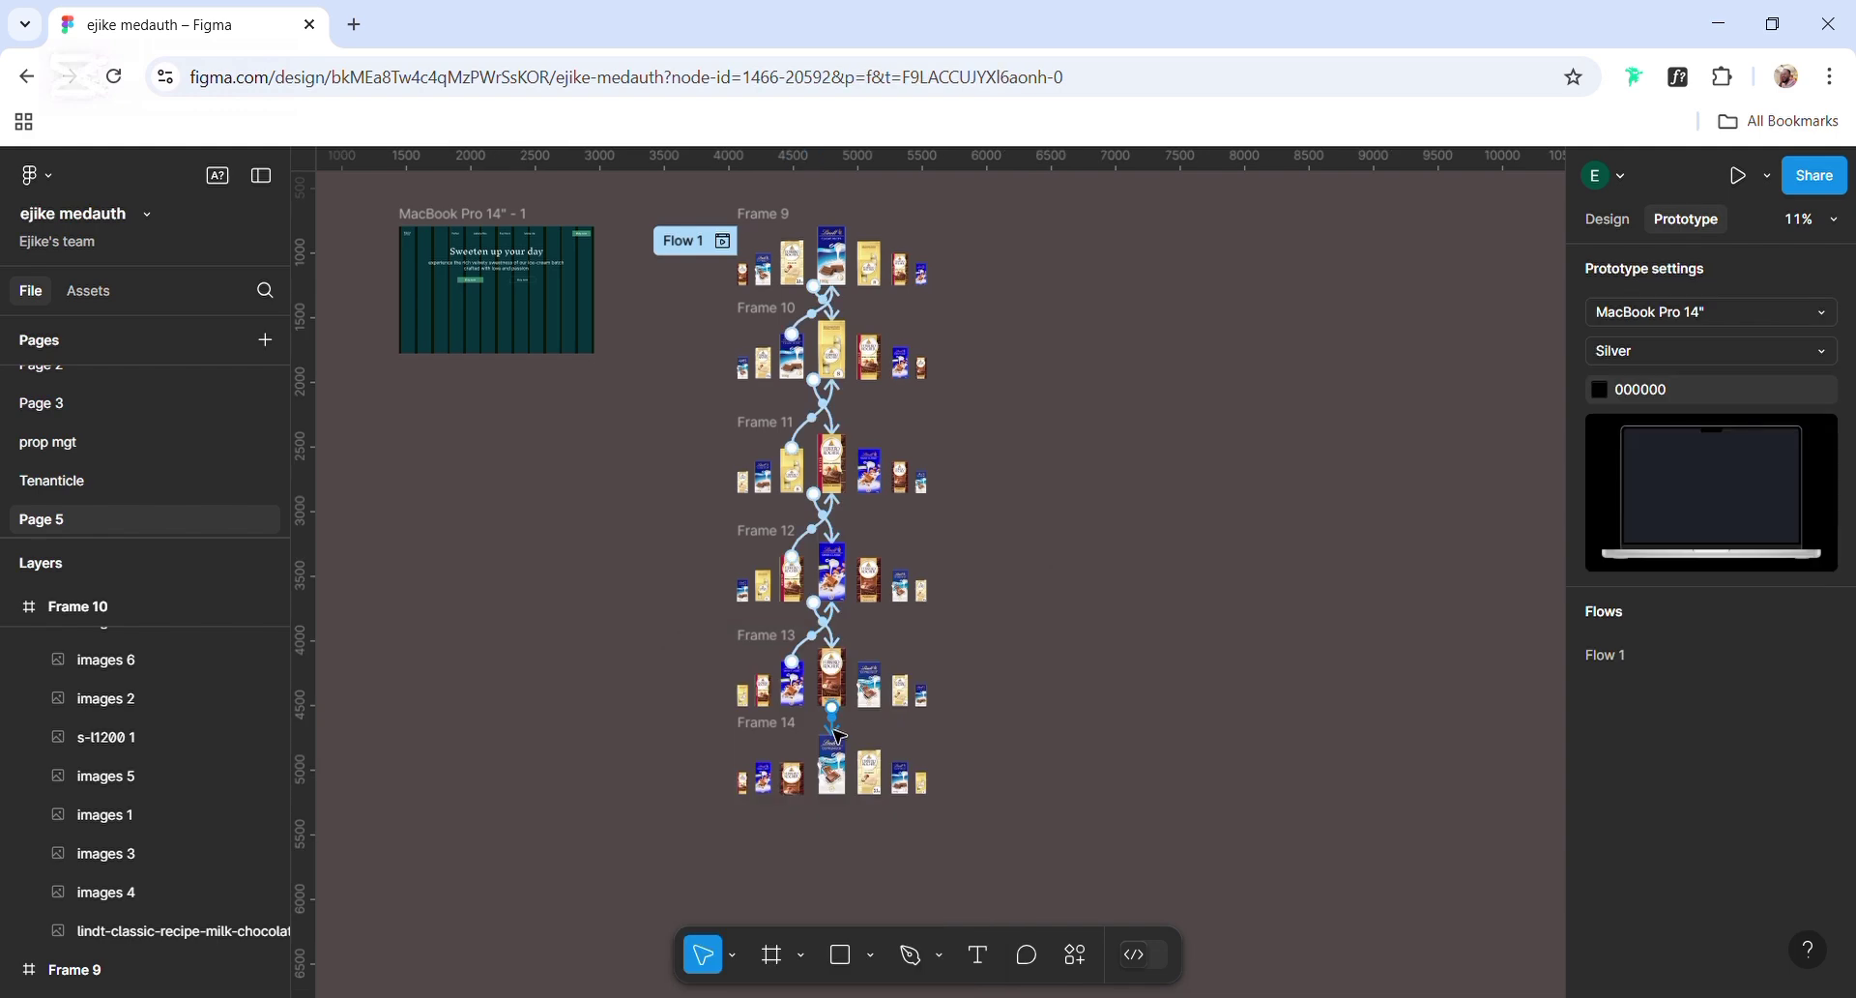
pyautogui.click(801, 707)
# Link a Frame 14 bar back to Frame 13 with an On drag trigger.
pyautogui.click(797, 779)
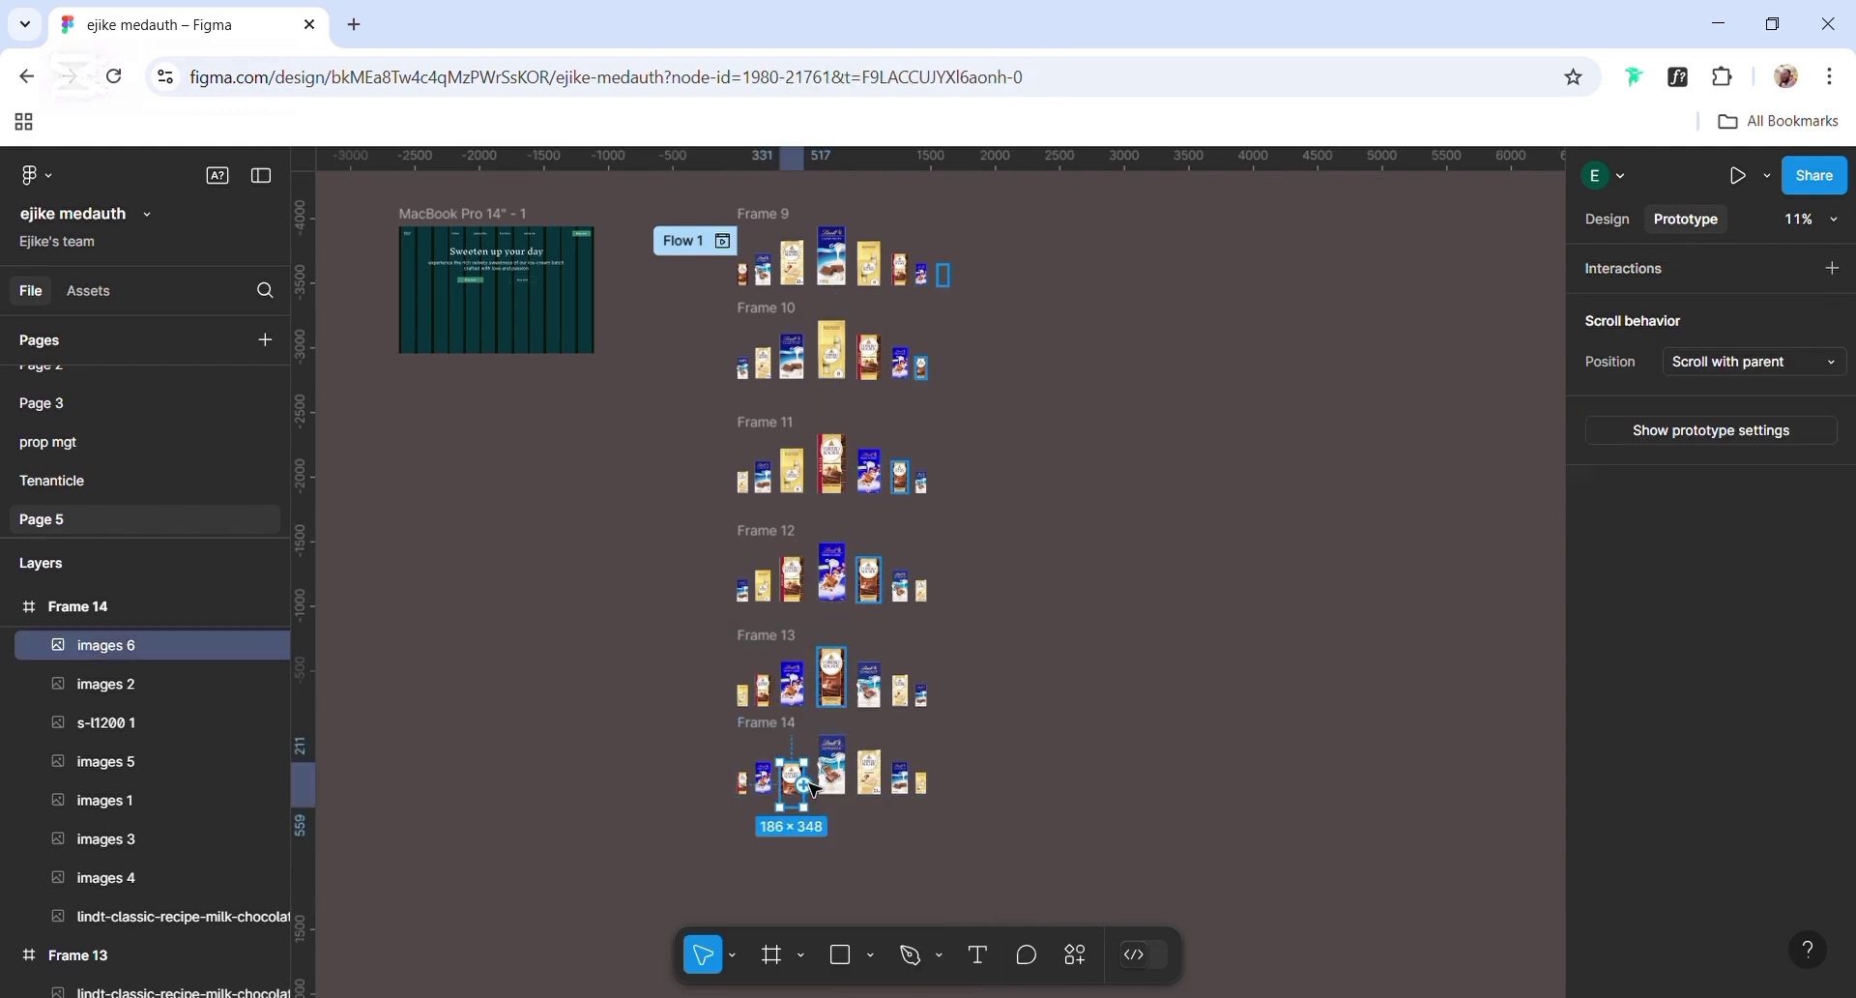
pyautogui.moveTo(792, 759); pyautogui.dragTo(831, 677)
pyautogui.click(901, 819)
pyautogui.click(870, 851)
pyautogui.click(1112, 802)
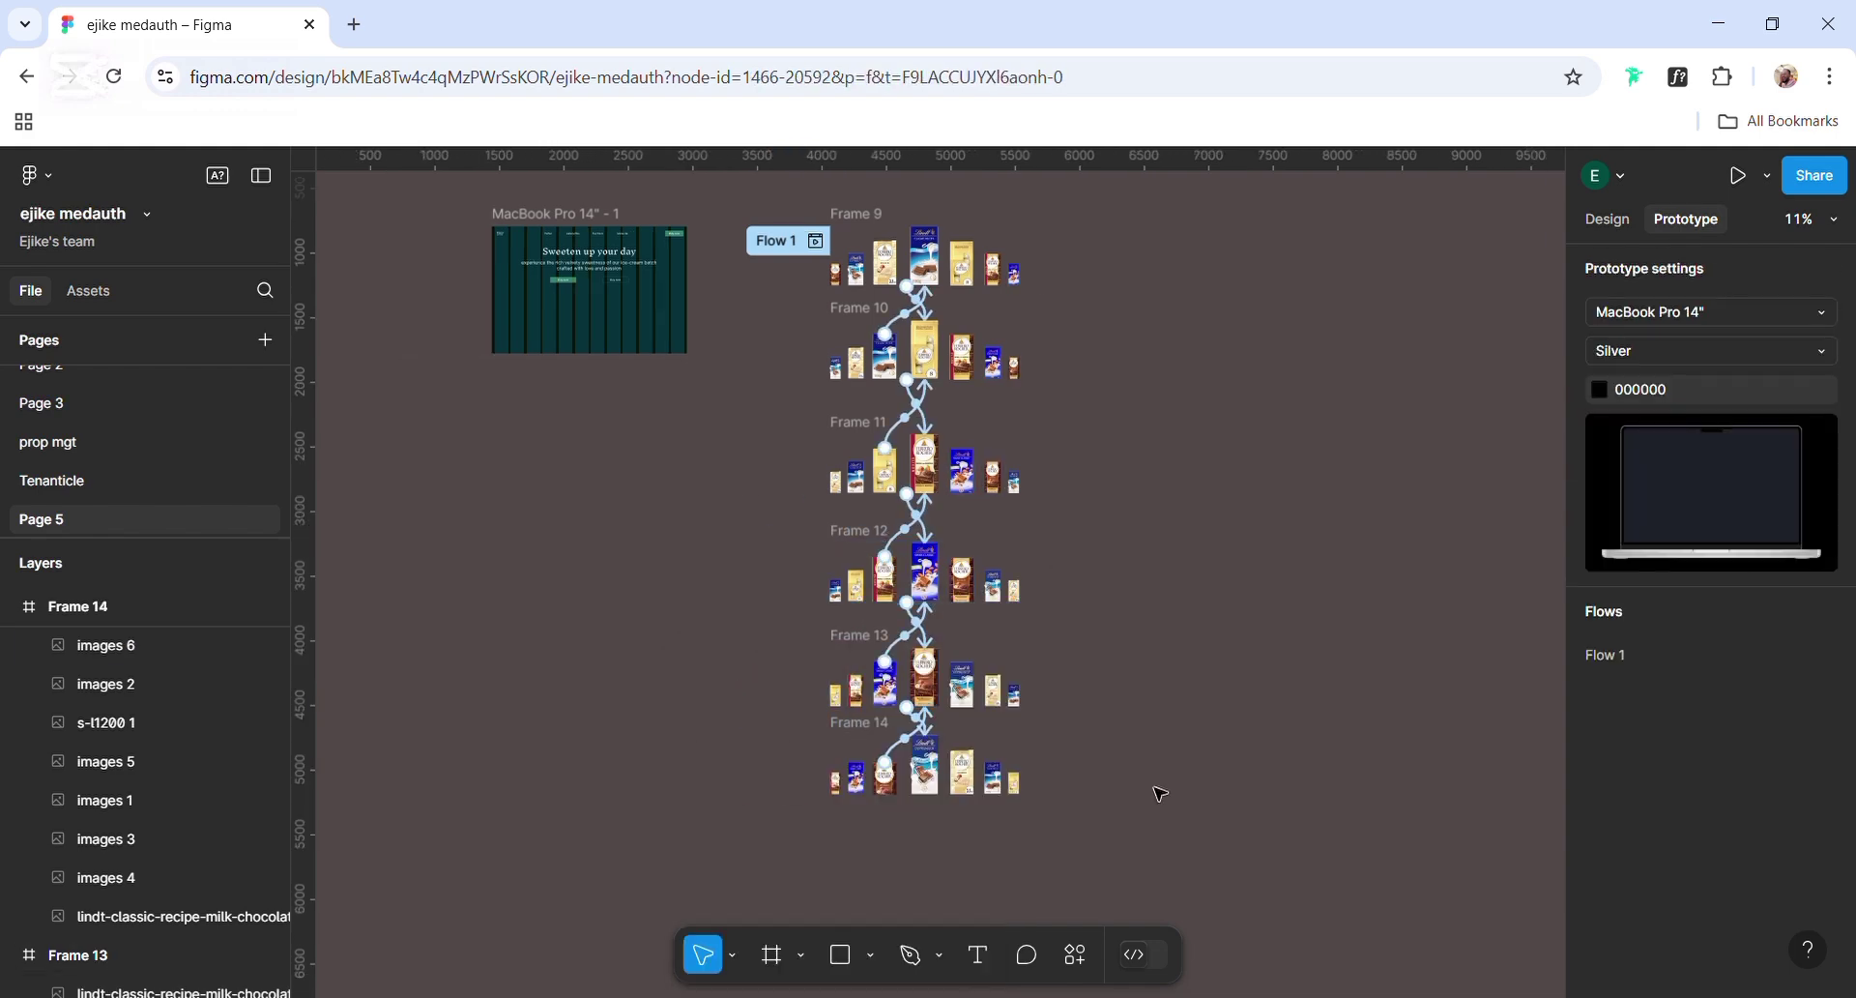
# Link Frame 14 to Frame 9 with an After delay trigger of 1.
pyautogui.click(859, 722)
pyautogui.moveTo(942, 735); pyautogui.dragTo(1017, 298)
pyautogui.click(1025, 397)
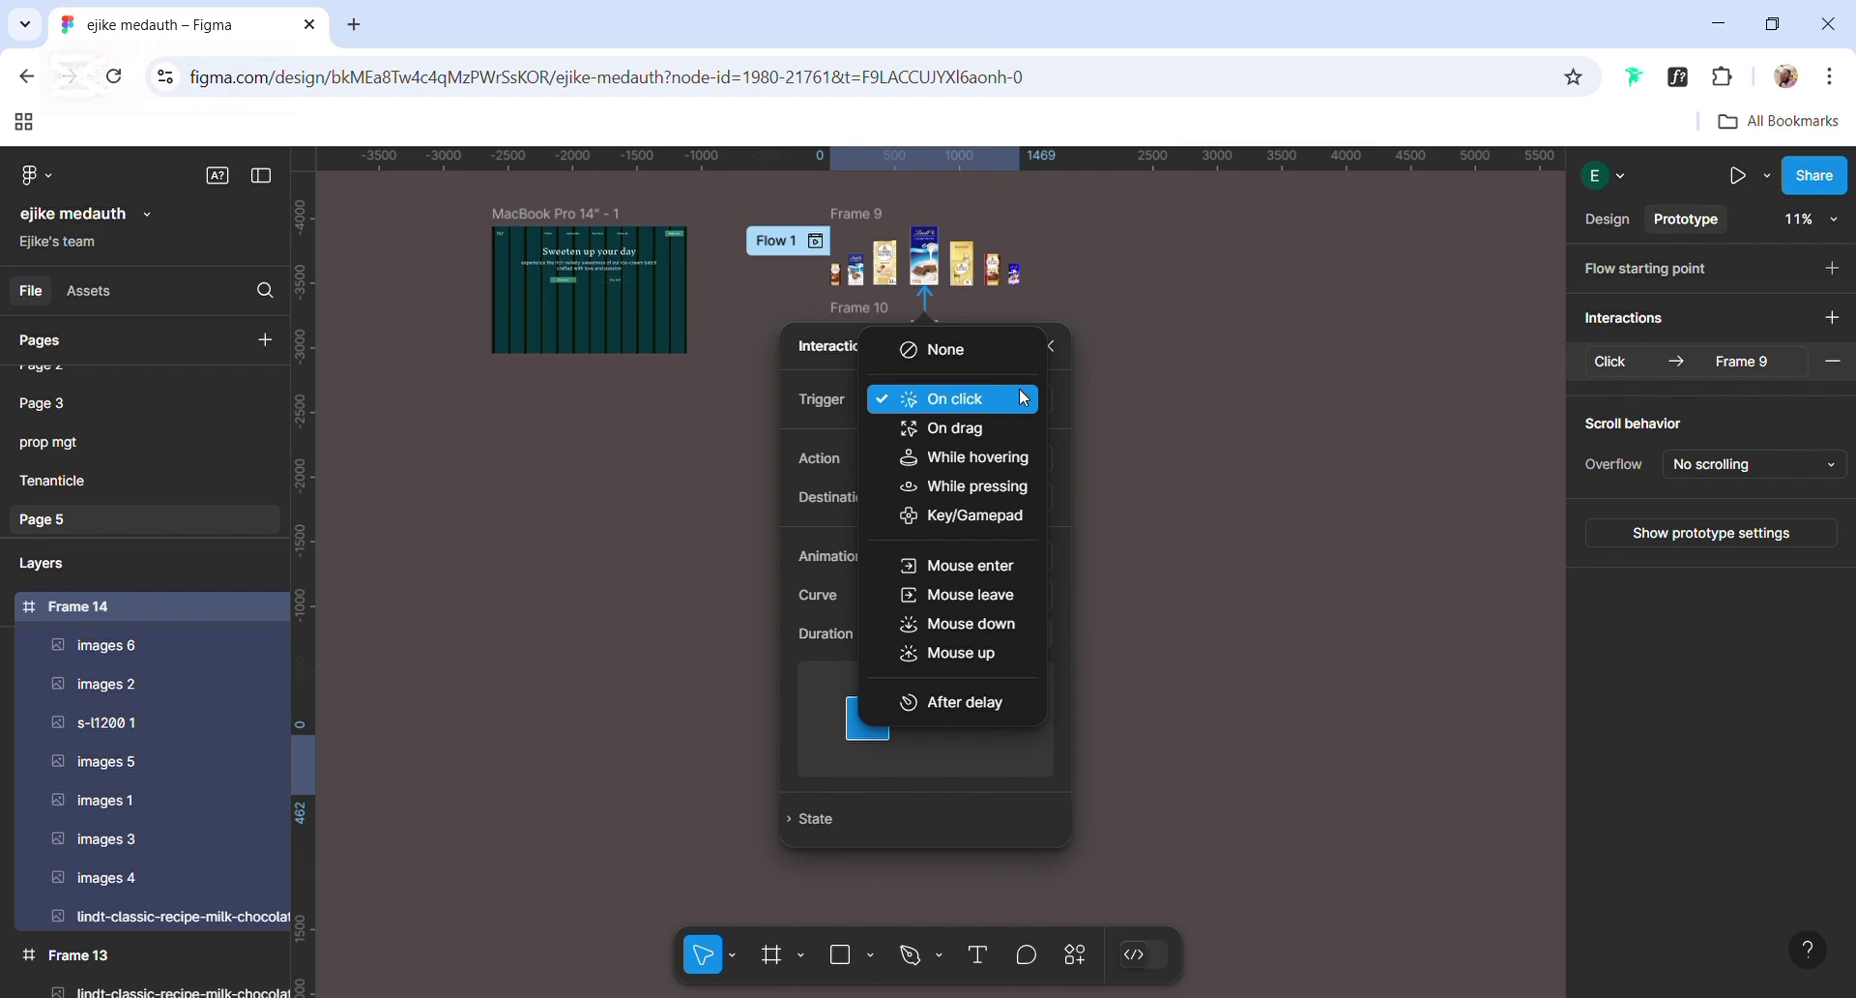
pyautogui.click(997, 706)
pyautogui.click(972, 438)
pyautogui.write('1')
pyautogui.click(1238, 393)
# Link the first bar in Frame 9 to another frame and clear the selection.
pyautogui.click(867, 271)
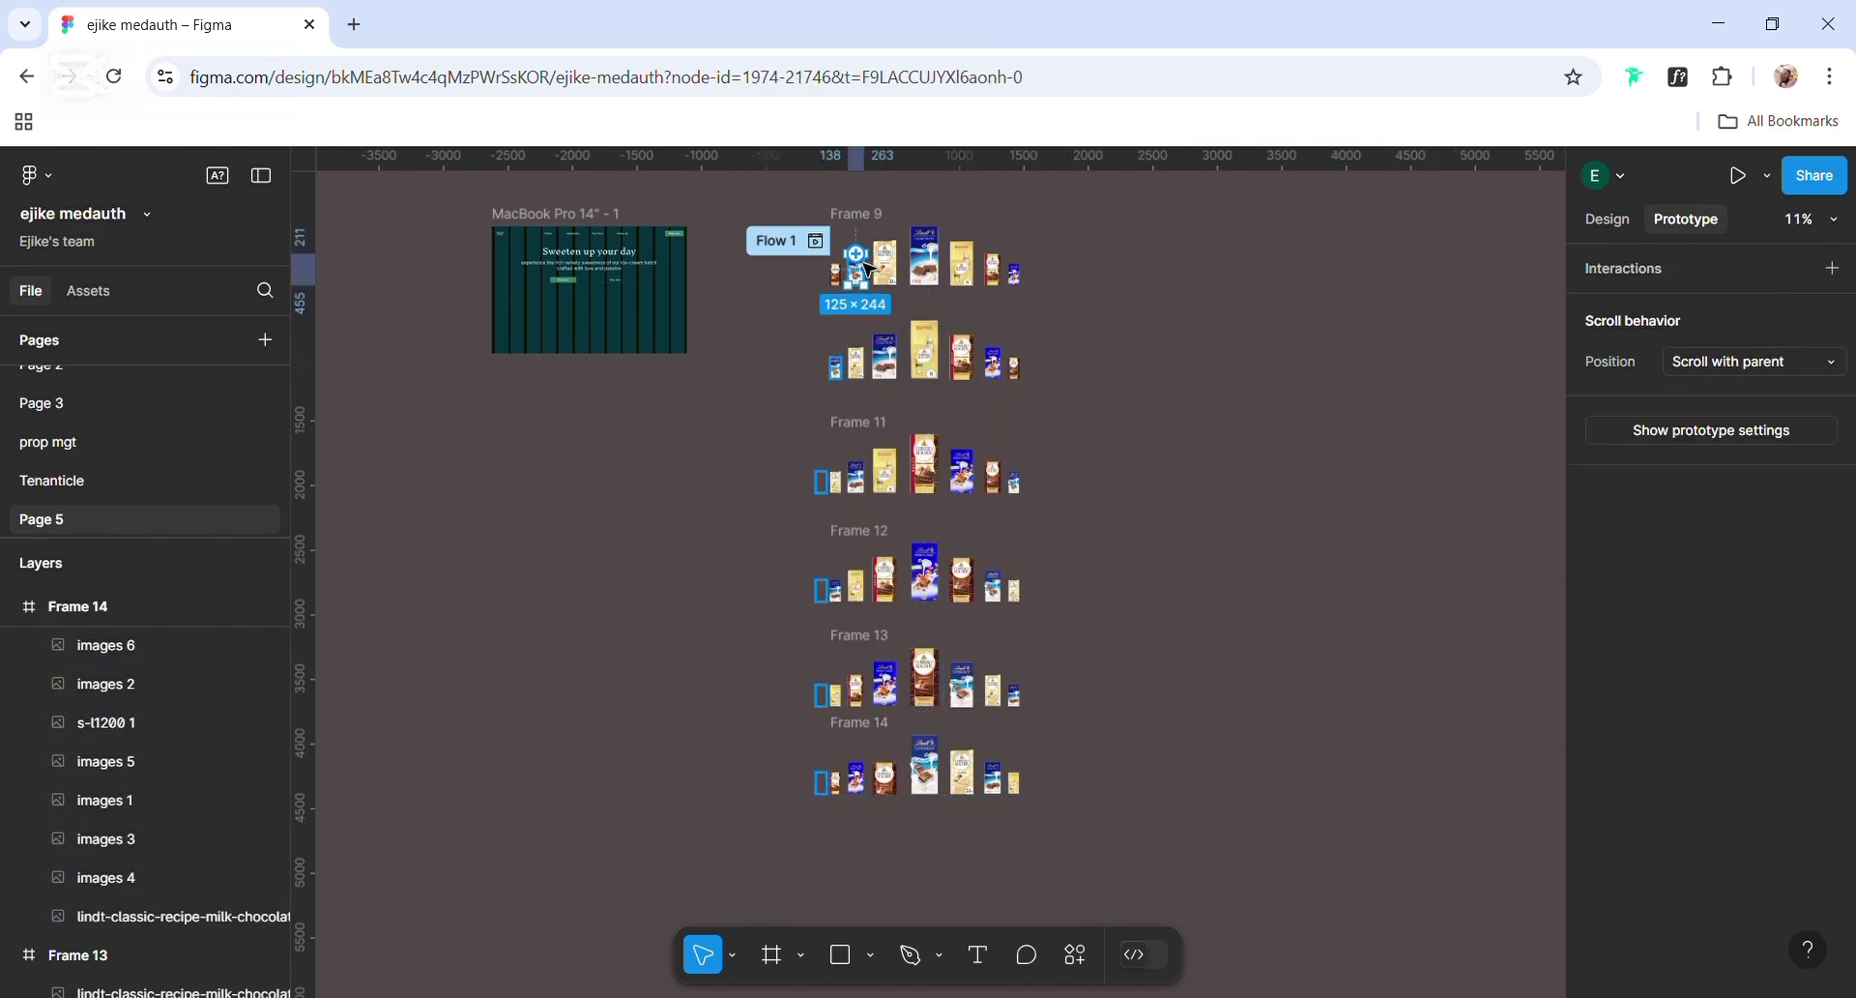
pyautogui.moveTo(856, 253); pyautogui.dragTo(918, 575)
pyautogui.click(912, 758)
pyautogui.click(1165, 781)
pyautogui.scroll(-2, 1164, 781)
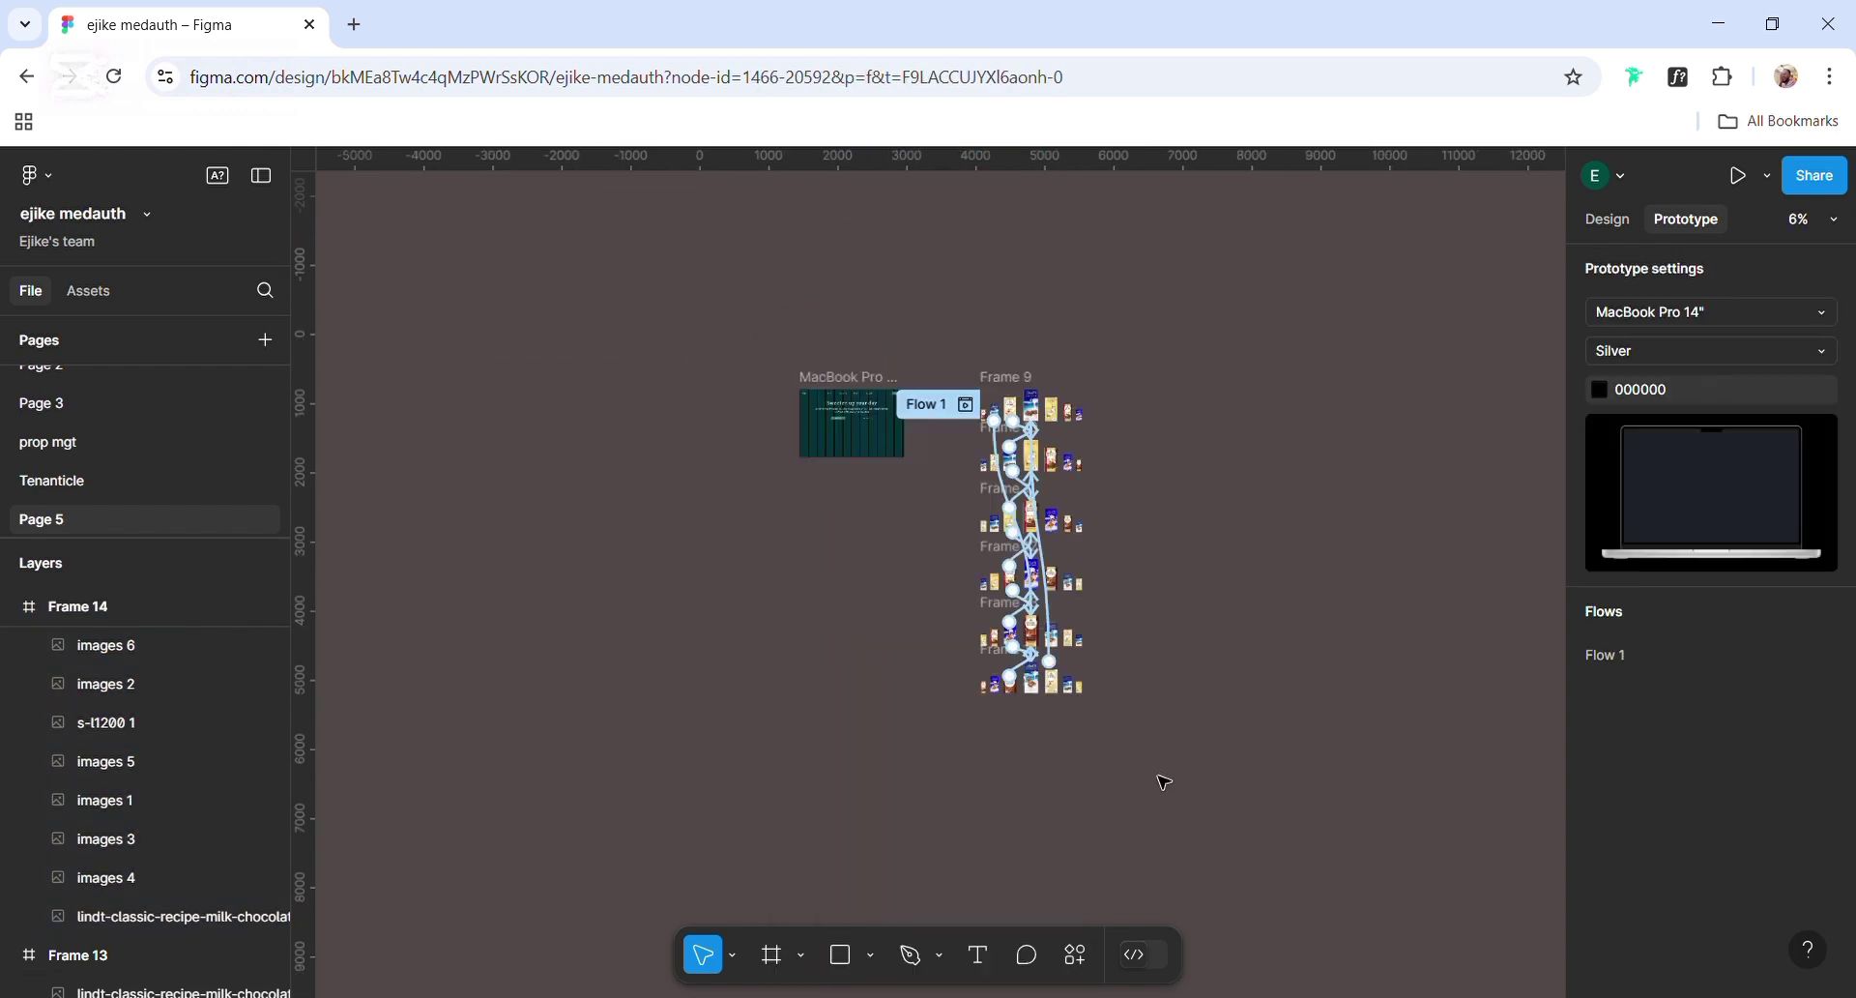
# Combine the selected carousel frames into the Component 1 variant set.
pyautogui.moveTo(1202, 735); pyautogui.dragTo(957, 367)
pyautogui.hotkey('ctrl', 'alt', 'k')
pyautogui.scroll(5, 872, 380)
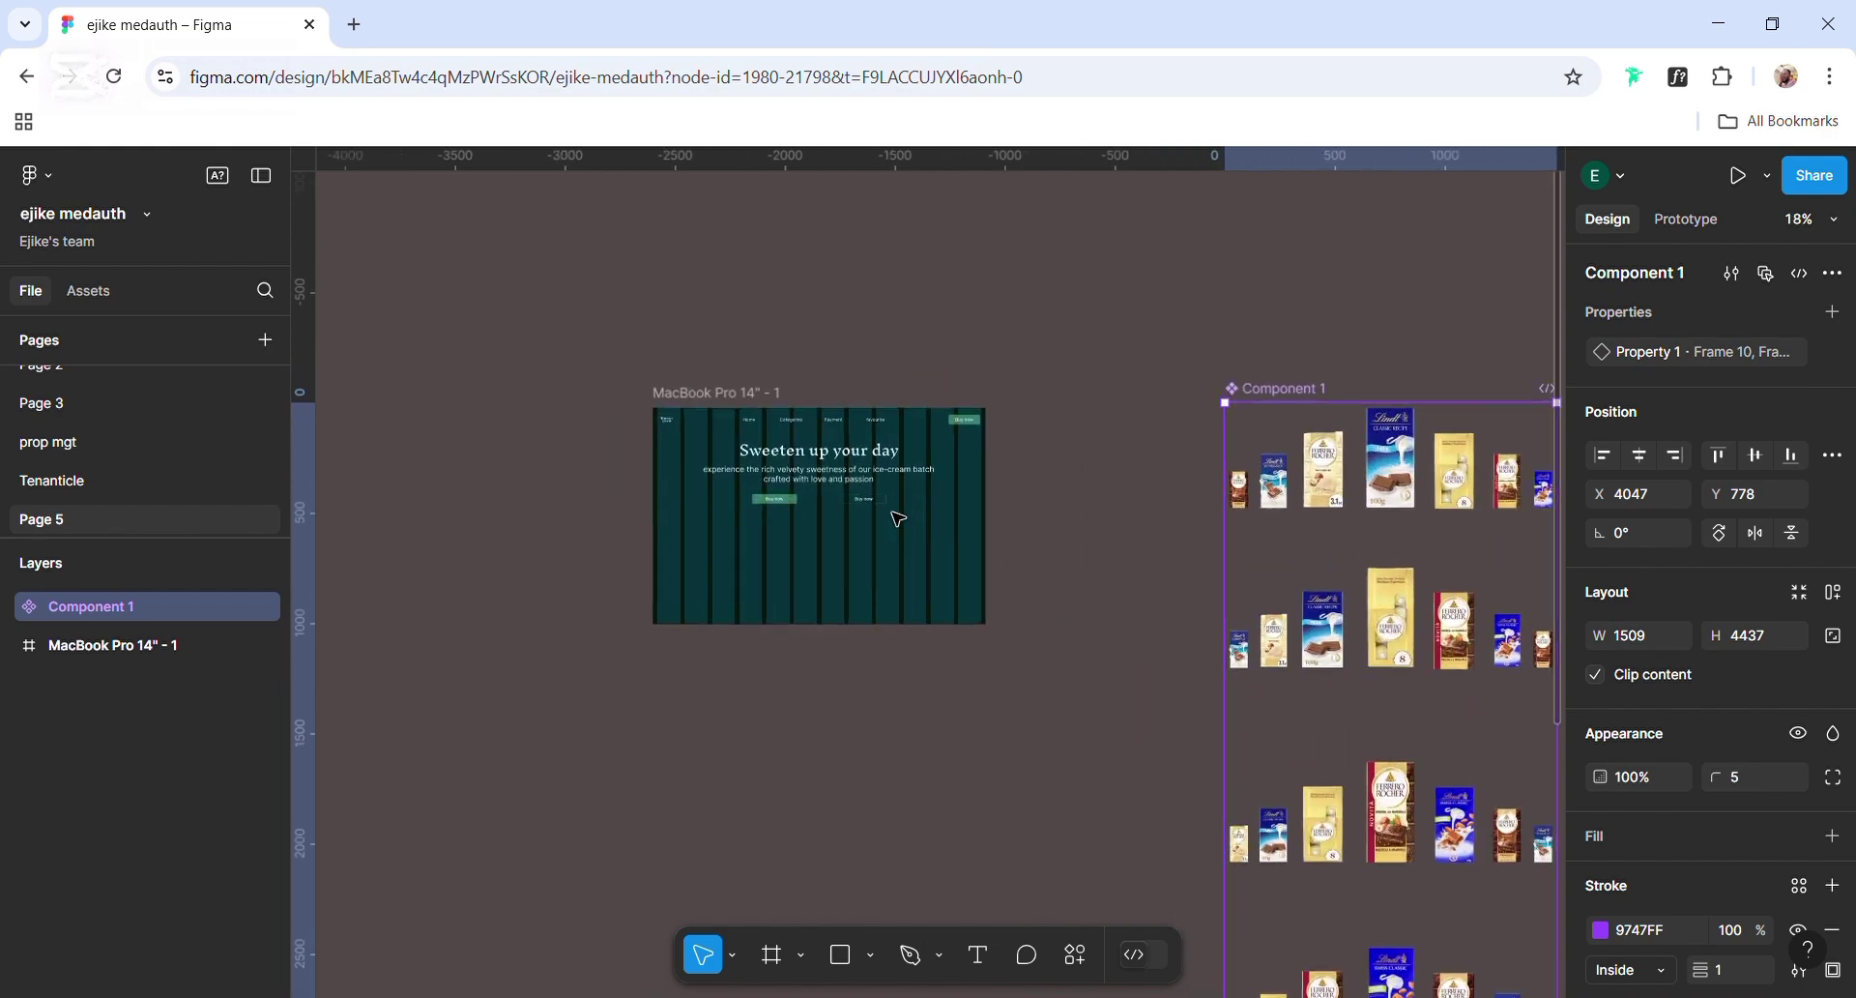
# Place the Frame 9 instance along the hero's bottom, then preview the Flow 1 prototype.
pyautogui.moveTo(1337, 495); pyautogui.dragTo(801, 641)
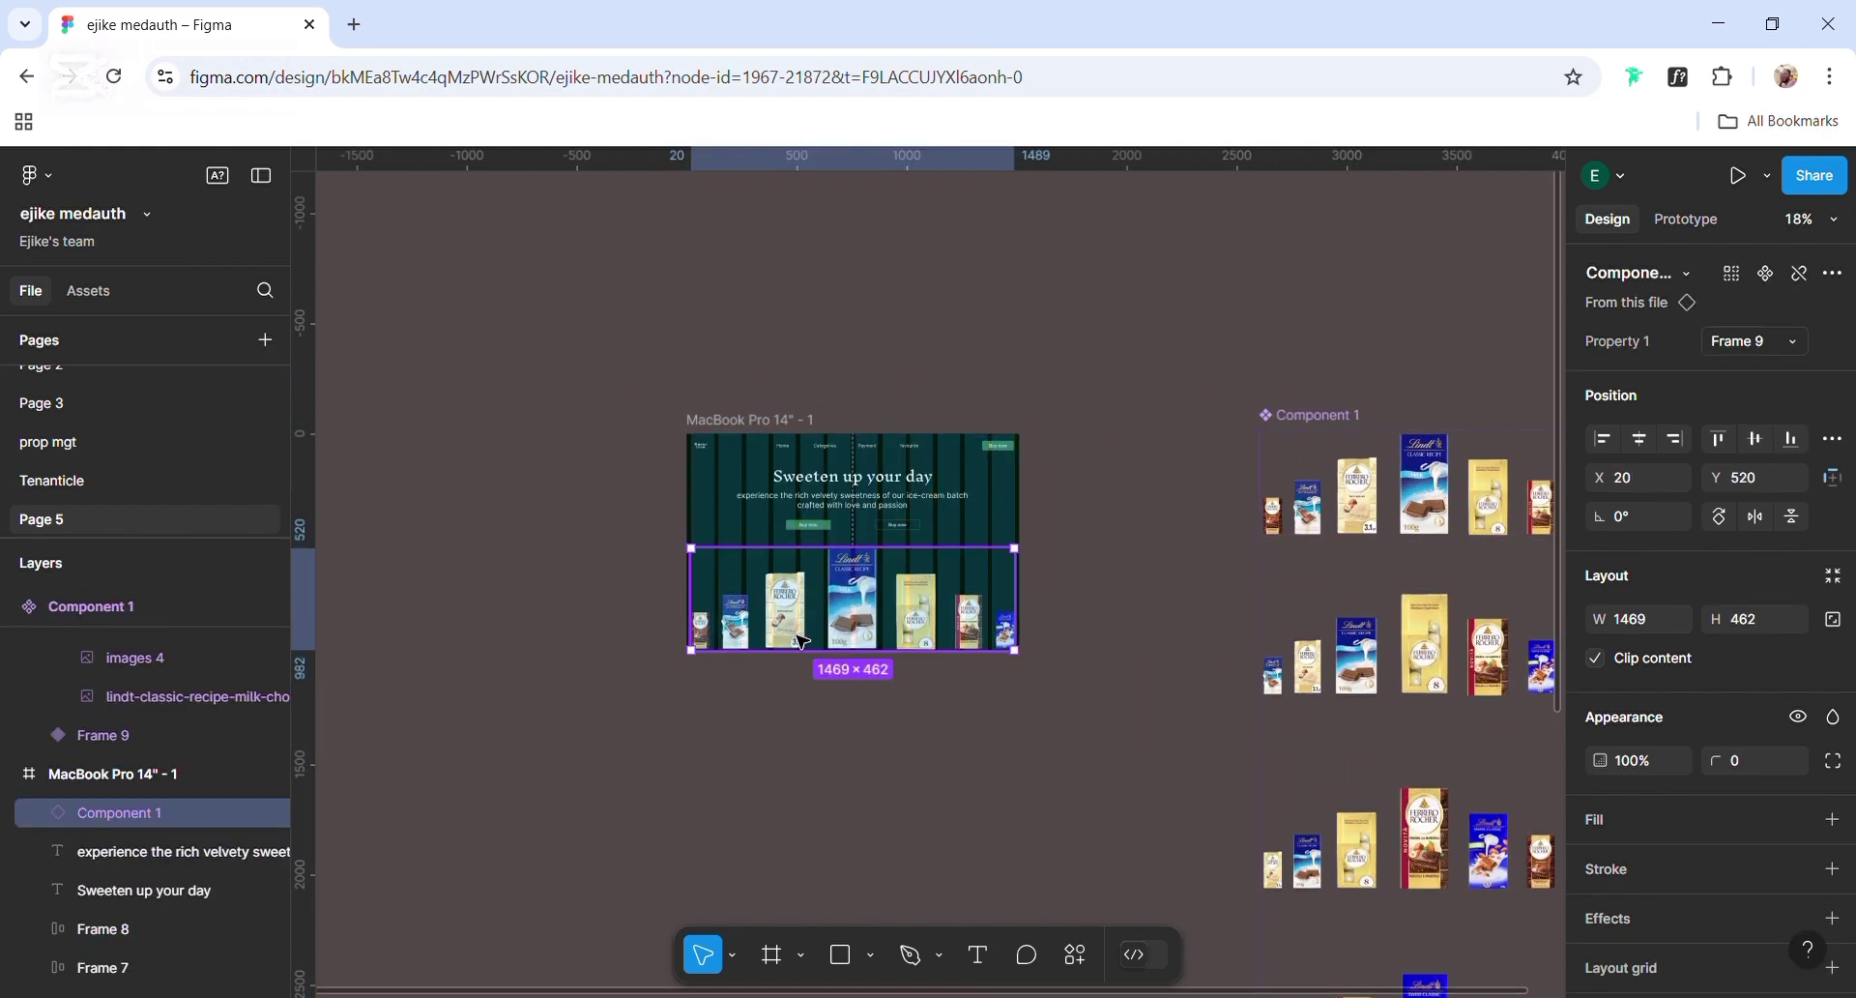
pyautogui.click(763, 769)
pyautogui.scroll(3, 763, 768)
pyautogui.scroll(-2, 763, 768)
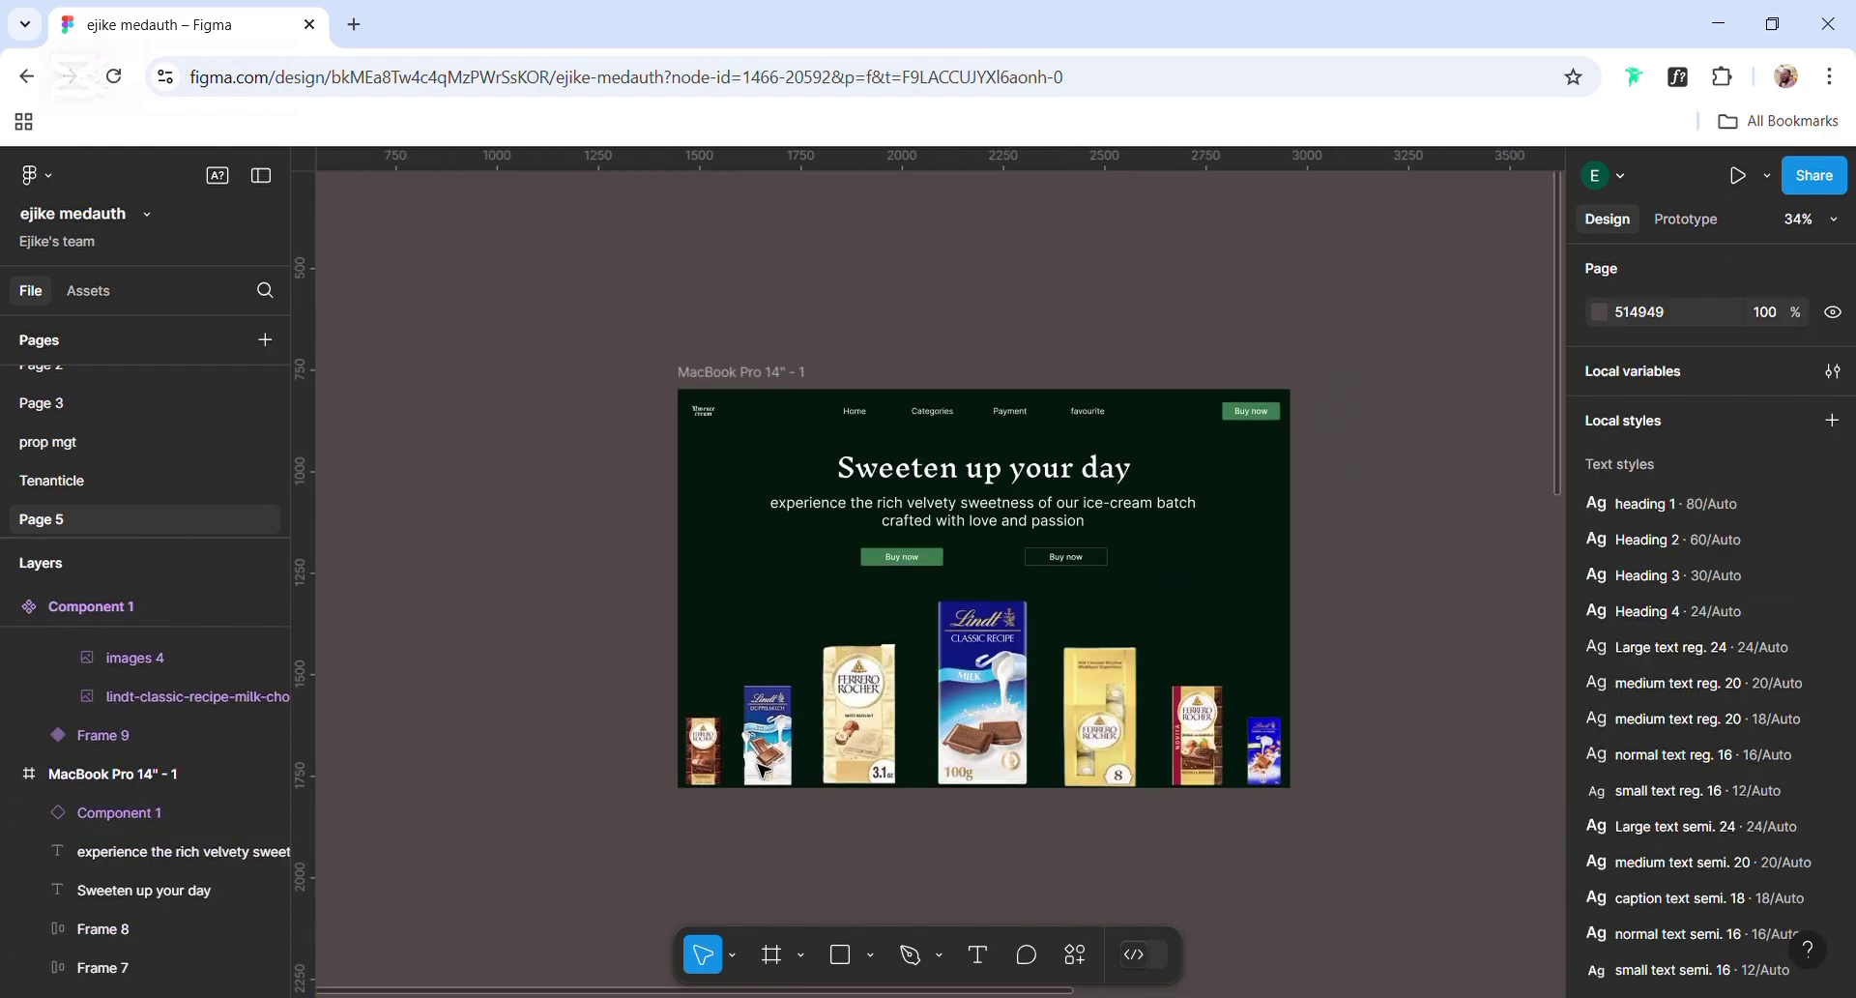
pyautogui.scroll(2, 763, 768)
pyautogui.hotkey('shift', 'e')
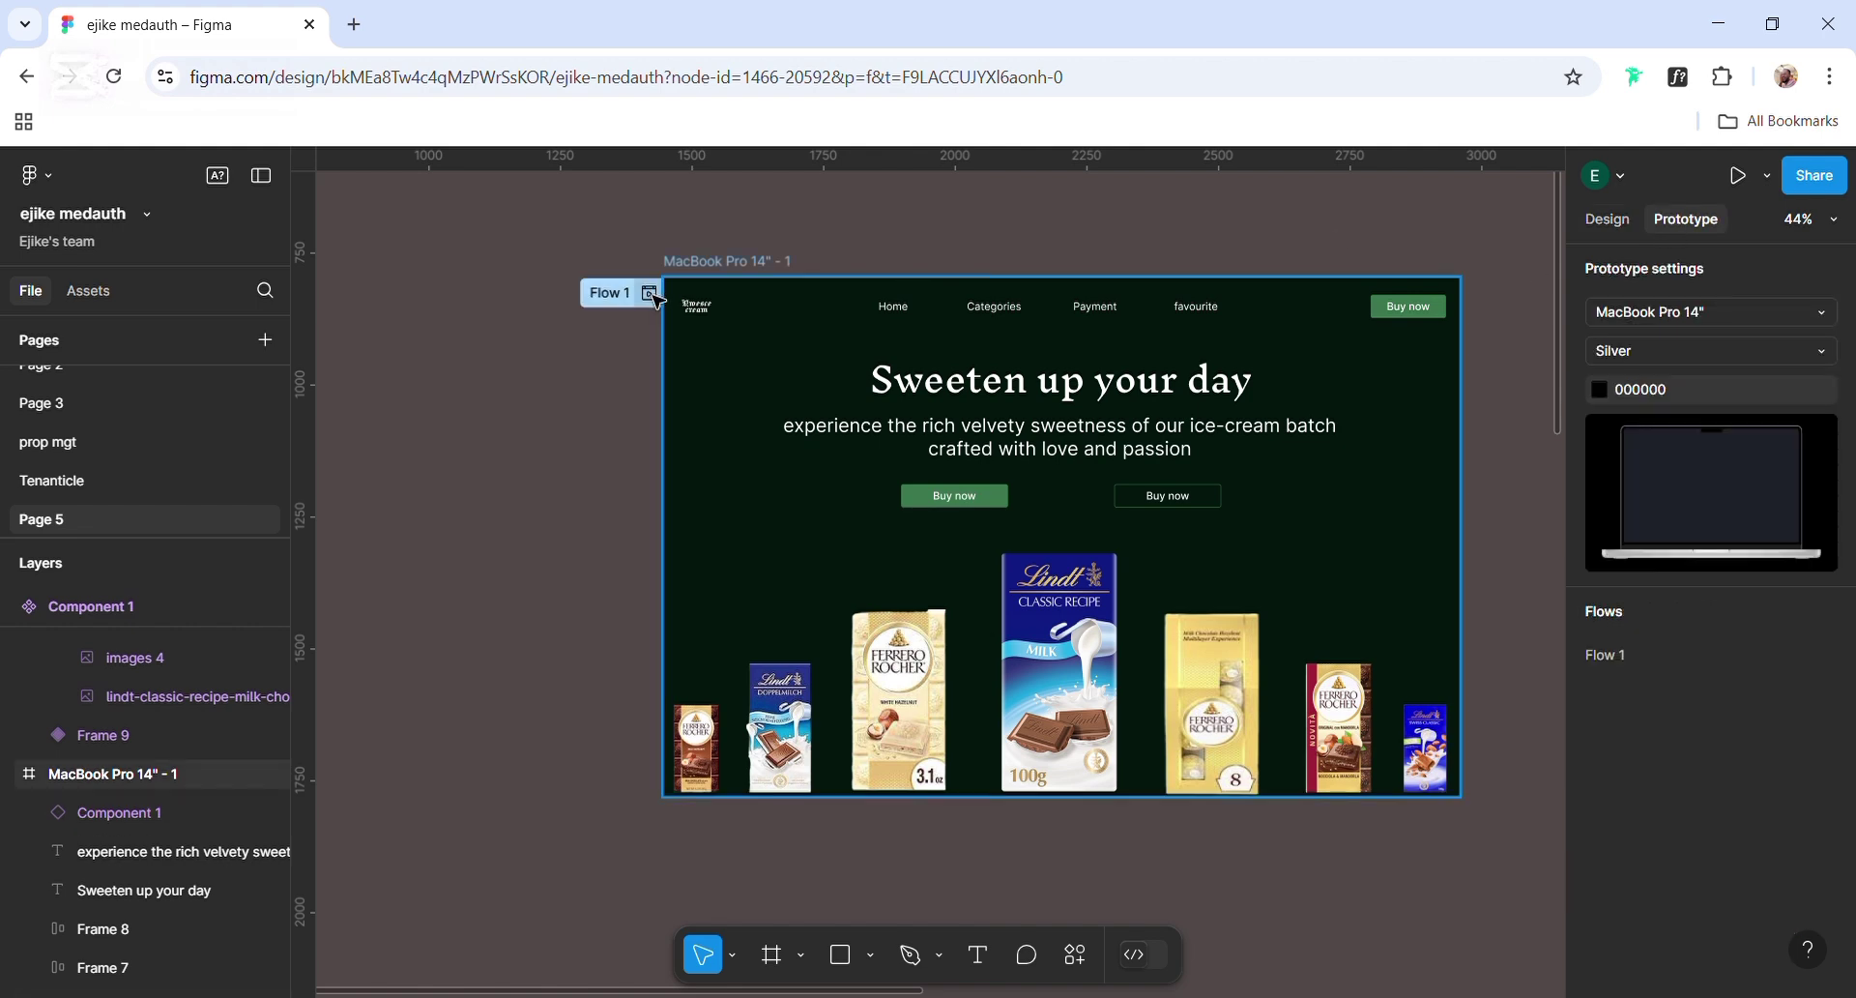
pyautogui.click(650, 293)
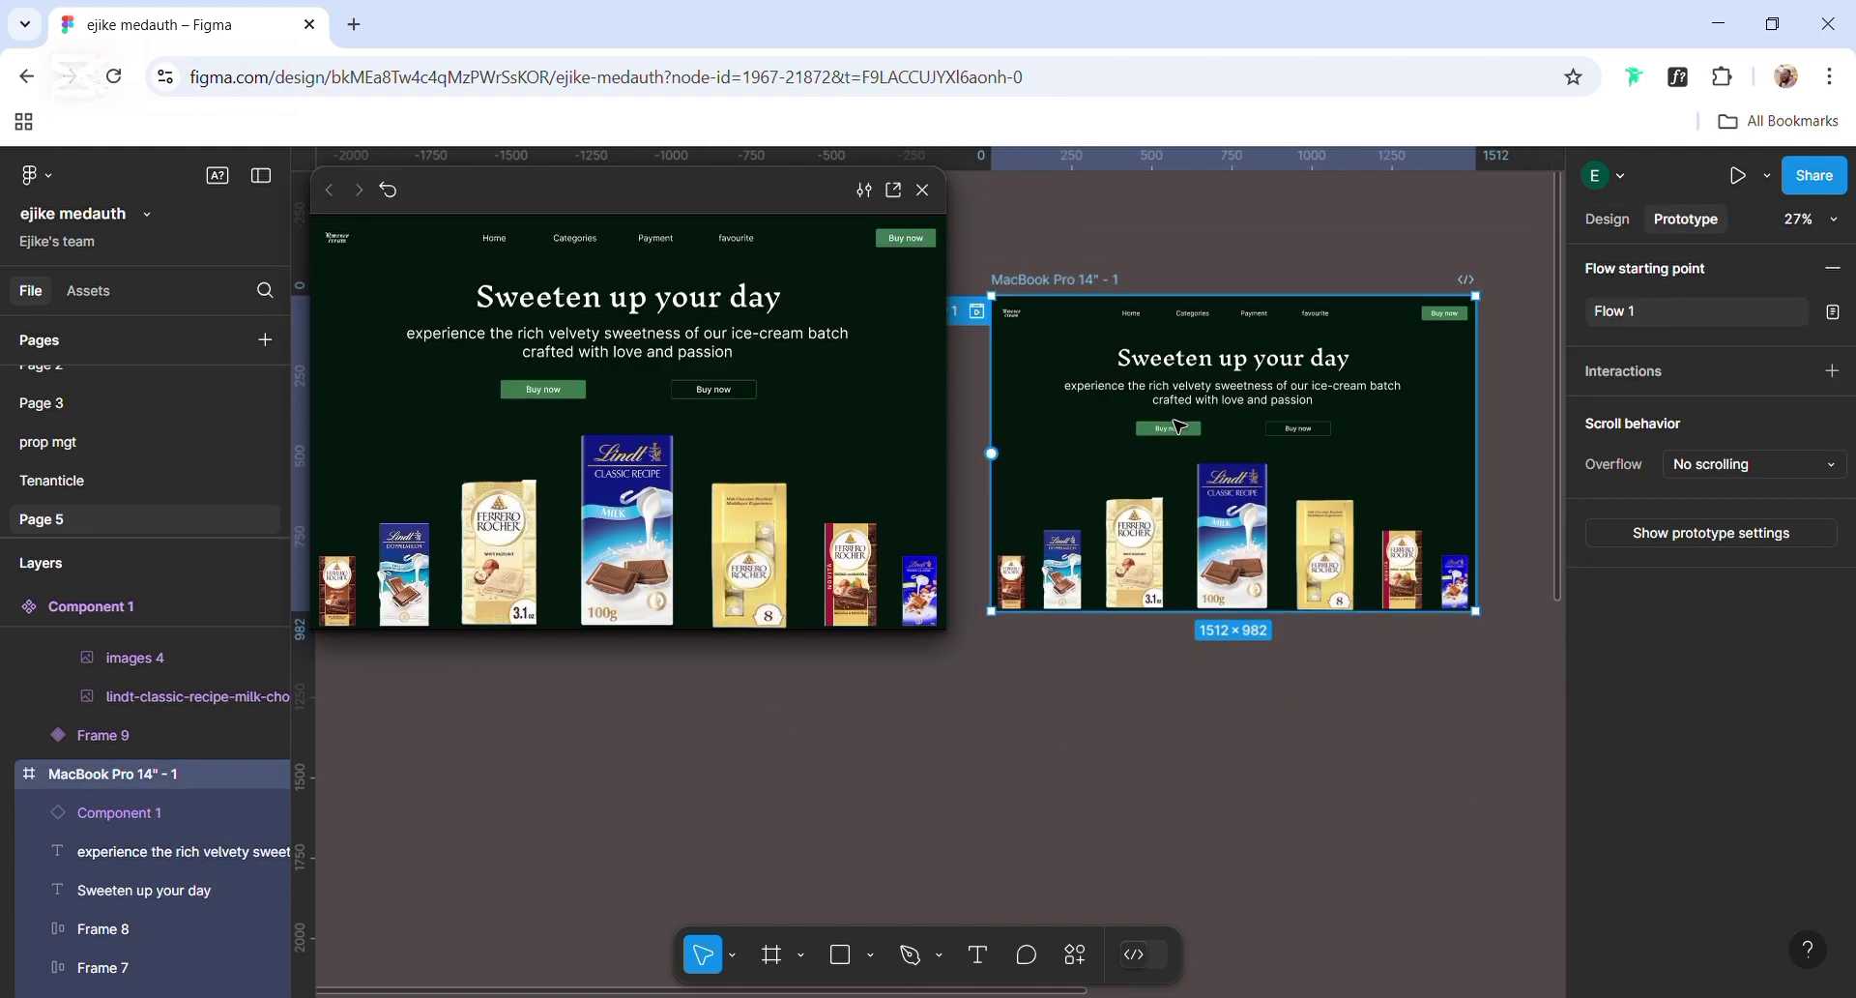
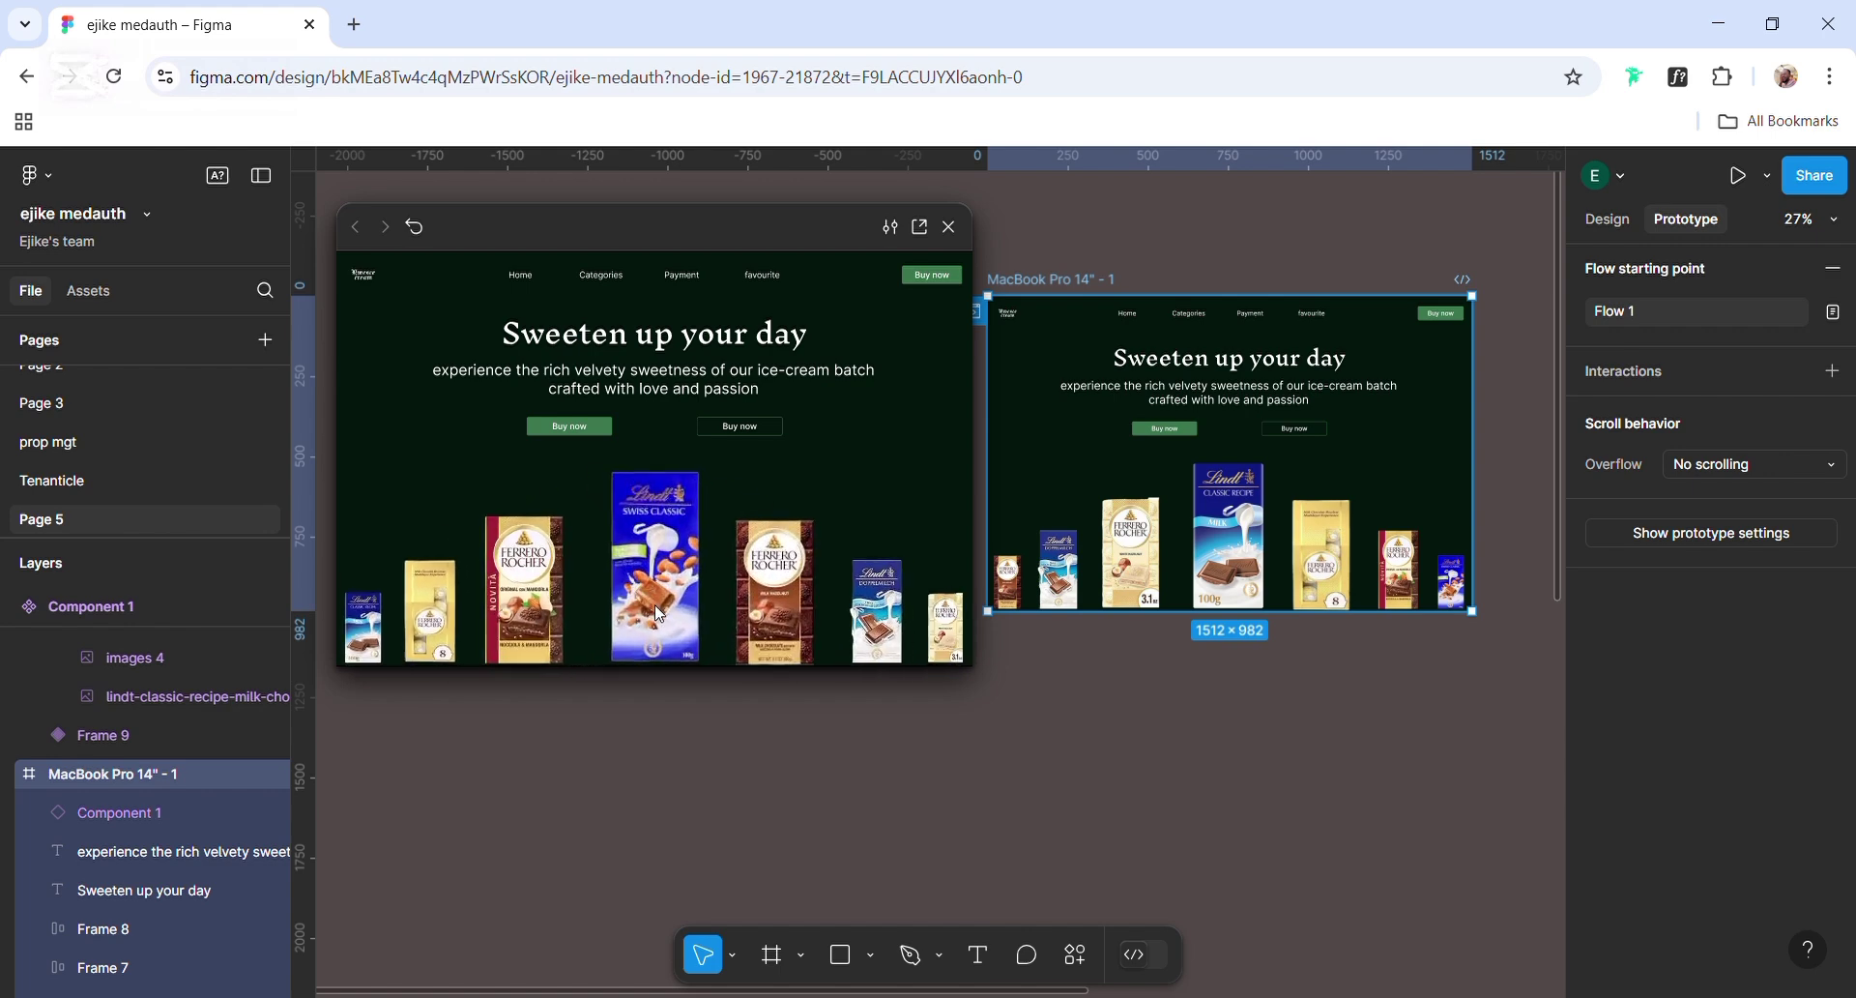
# Link Frame 13's drag interaction to Frame 14, retargeting the connection.
pyautogui.keyDown('ctrl'); pyautogui.scroll(-3, 1170, 659); pyautogui.keyUp('ctrl')
pyautogui.scroll(-3, 1170, 659)
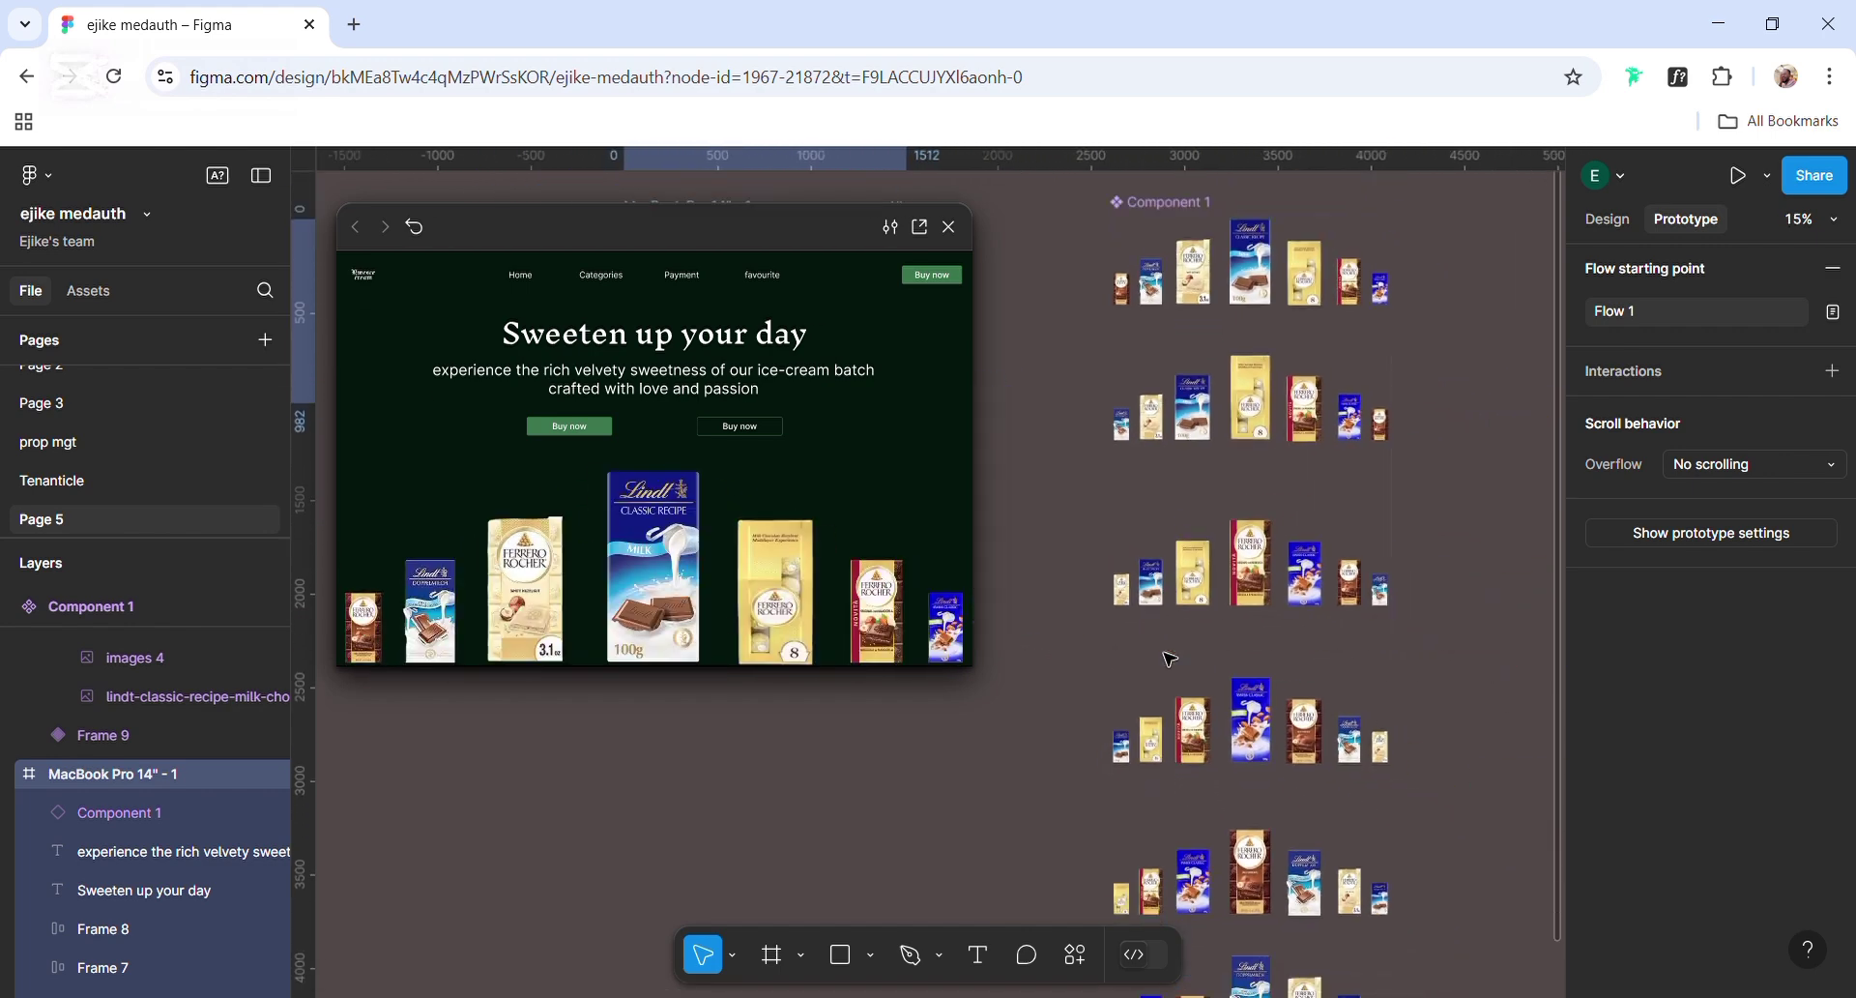
pyautogui.keyDown('ctrl'); pyautogui.scroll(2, 1170, 659); pyautogui.keyUp('ctrl')
pyautogui.click(1208, 581)
pyautogui.moveTo(1268, 667); pyautogui.dragTo(1254, 235)
pyautogui.press('Escape')
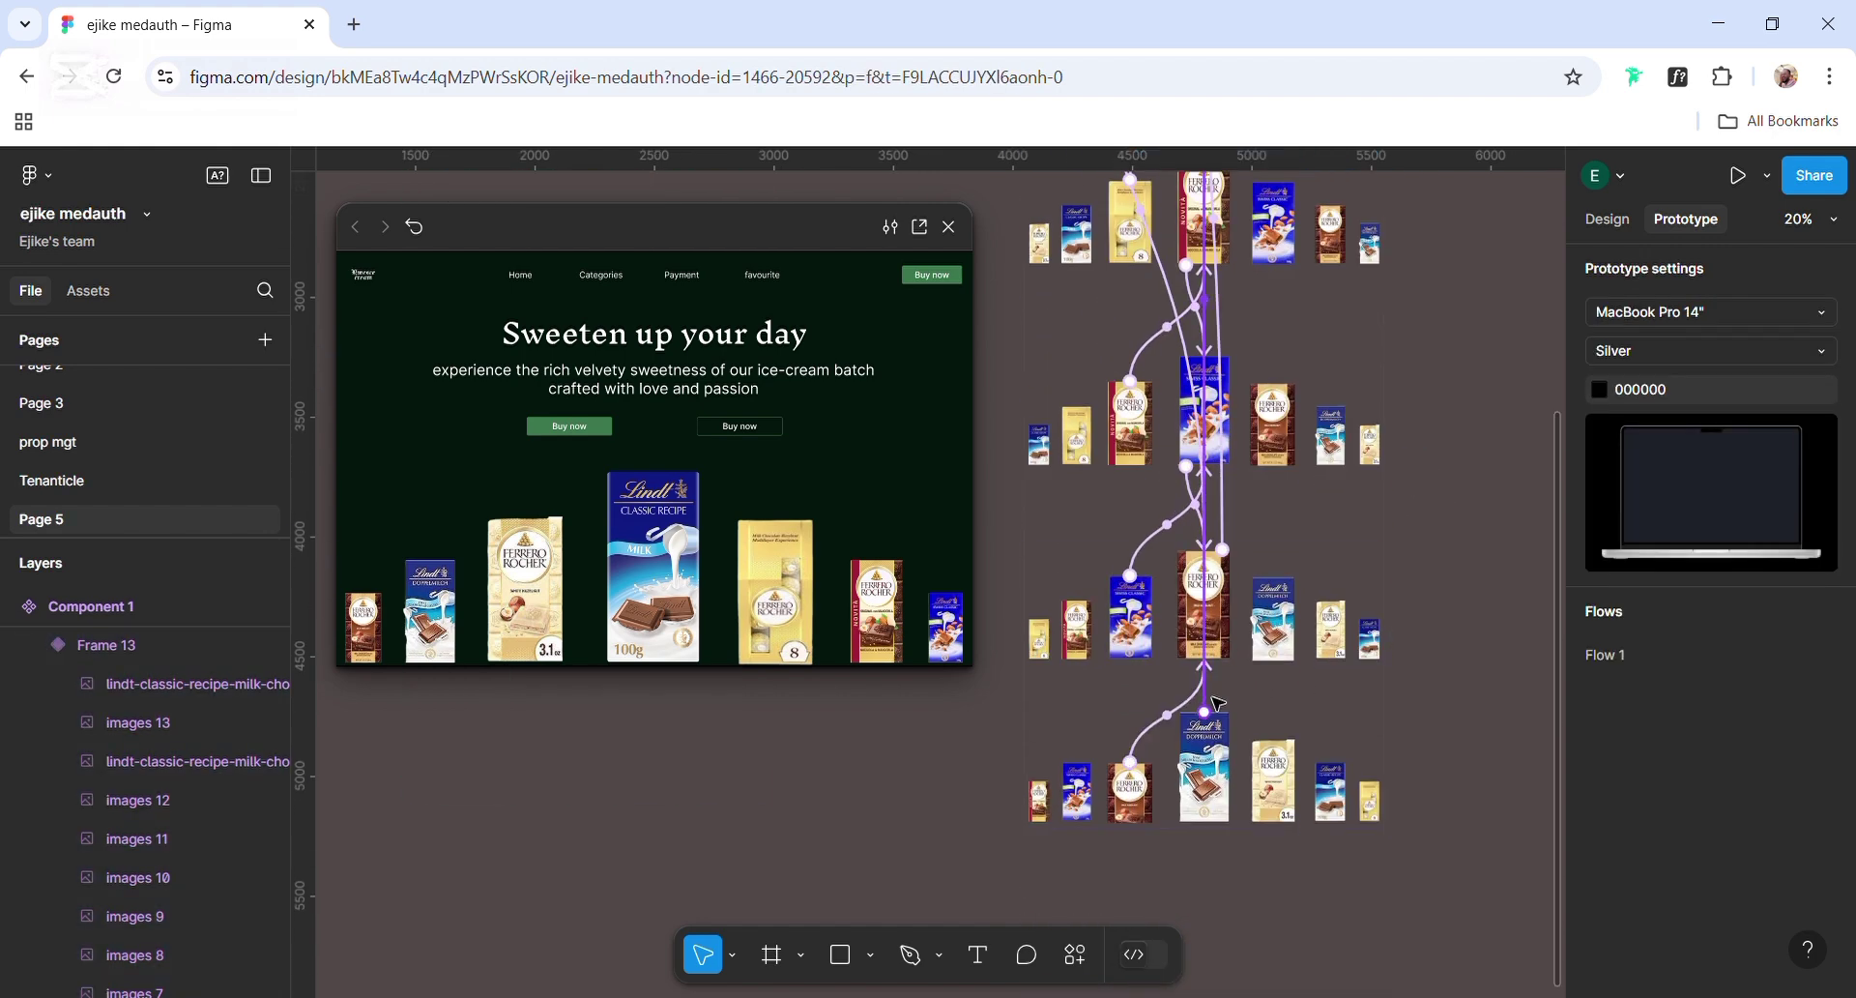
pyautogui.click(1218, 703)
pyautogui.press('Escape')
pyautogui.scroll(2, 1199, 773)
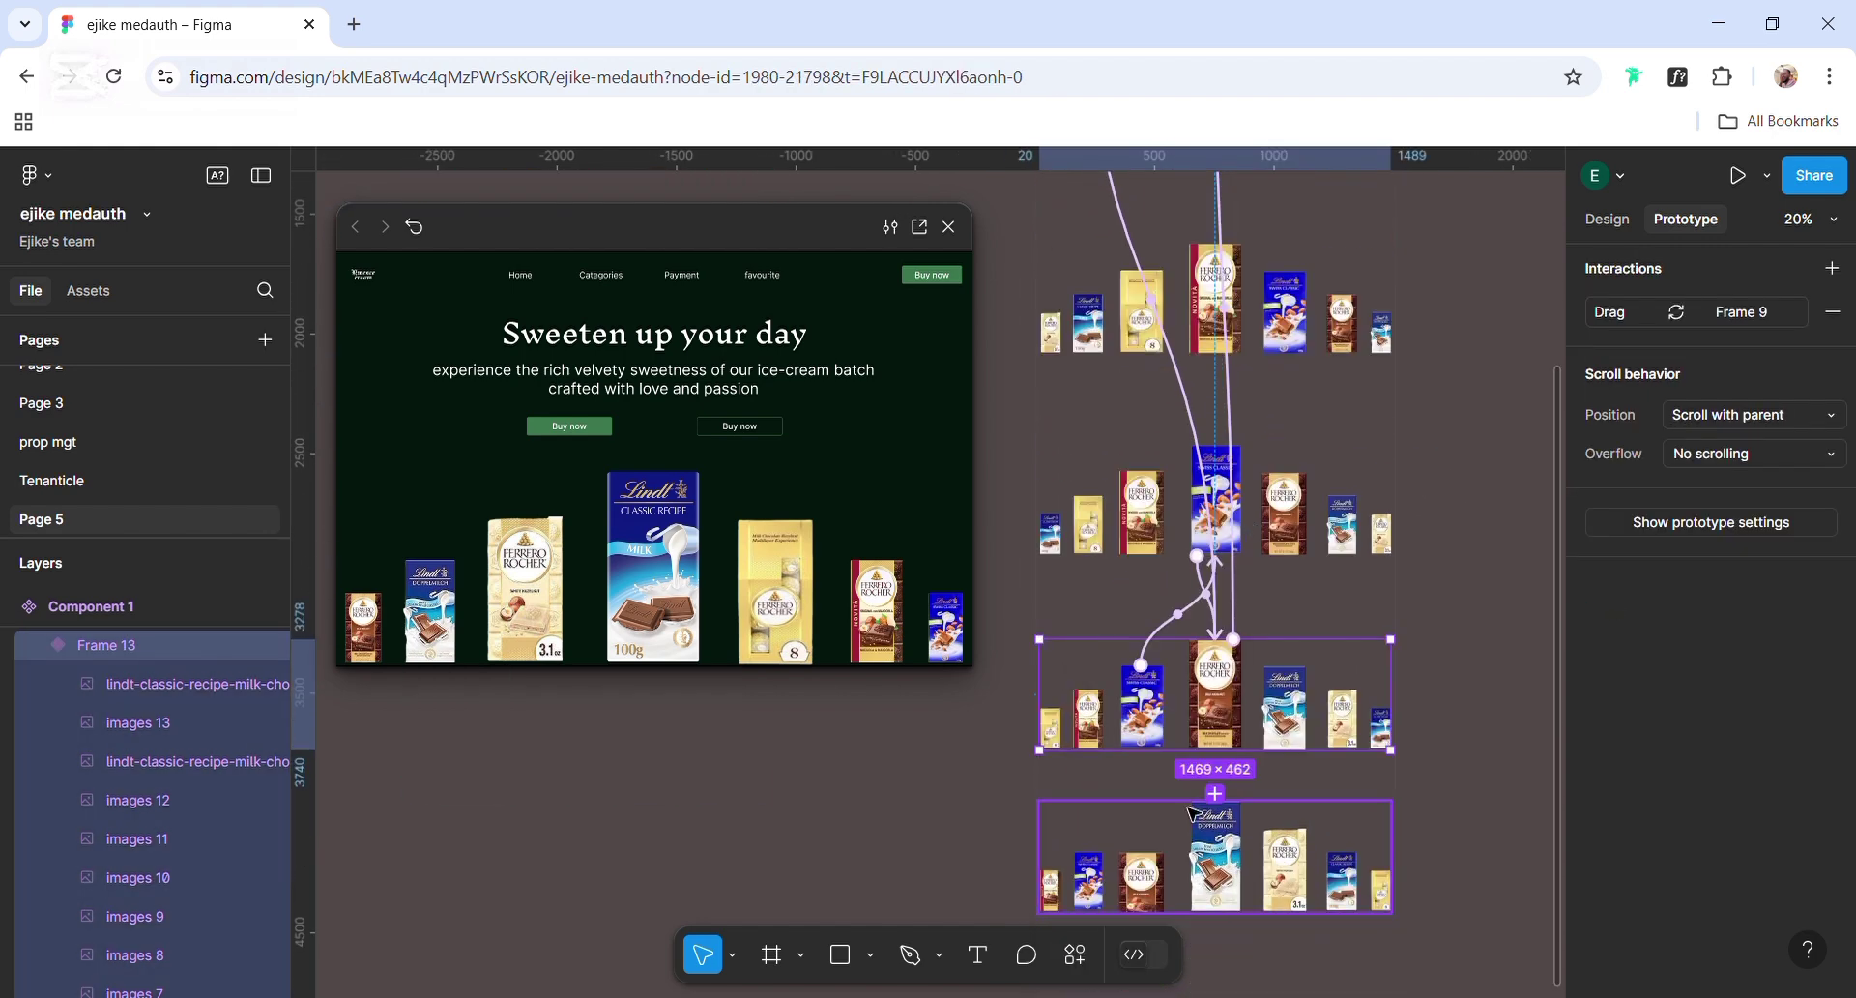
pyautogui.click(417, 237)
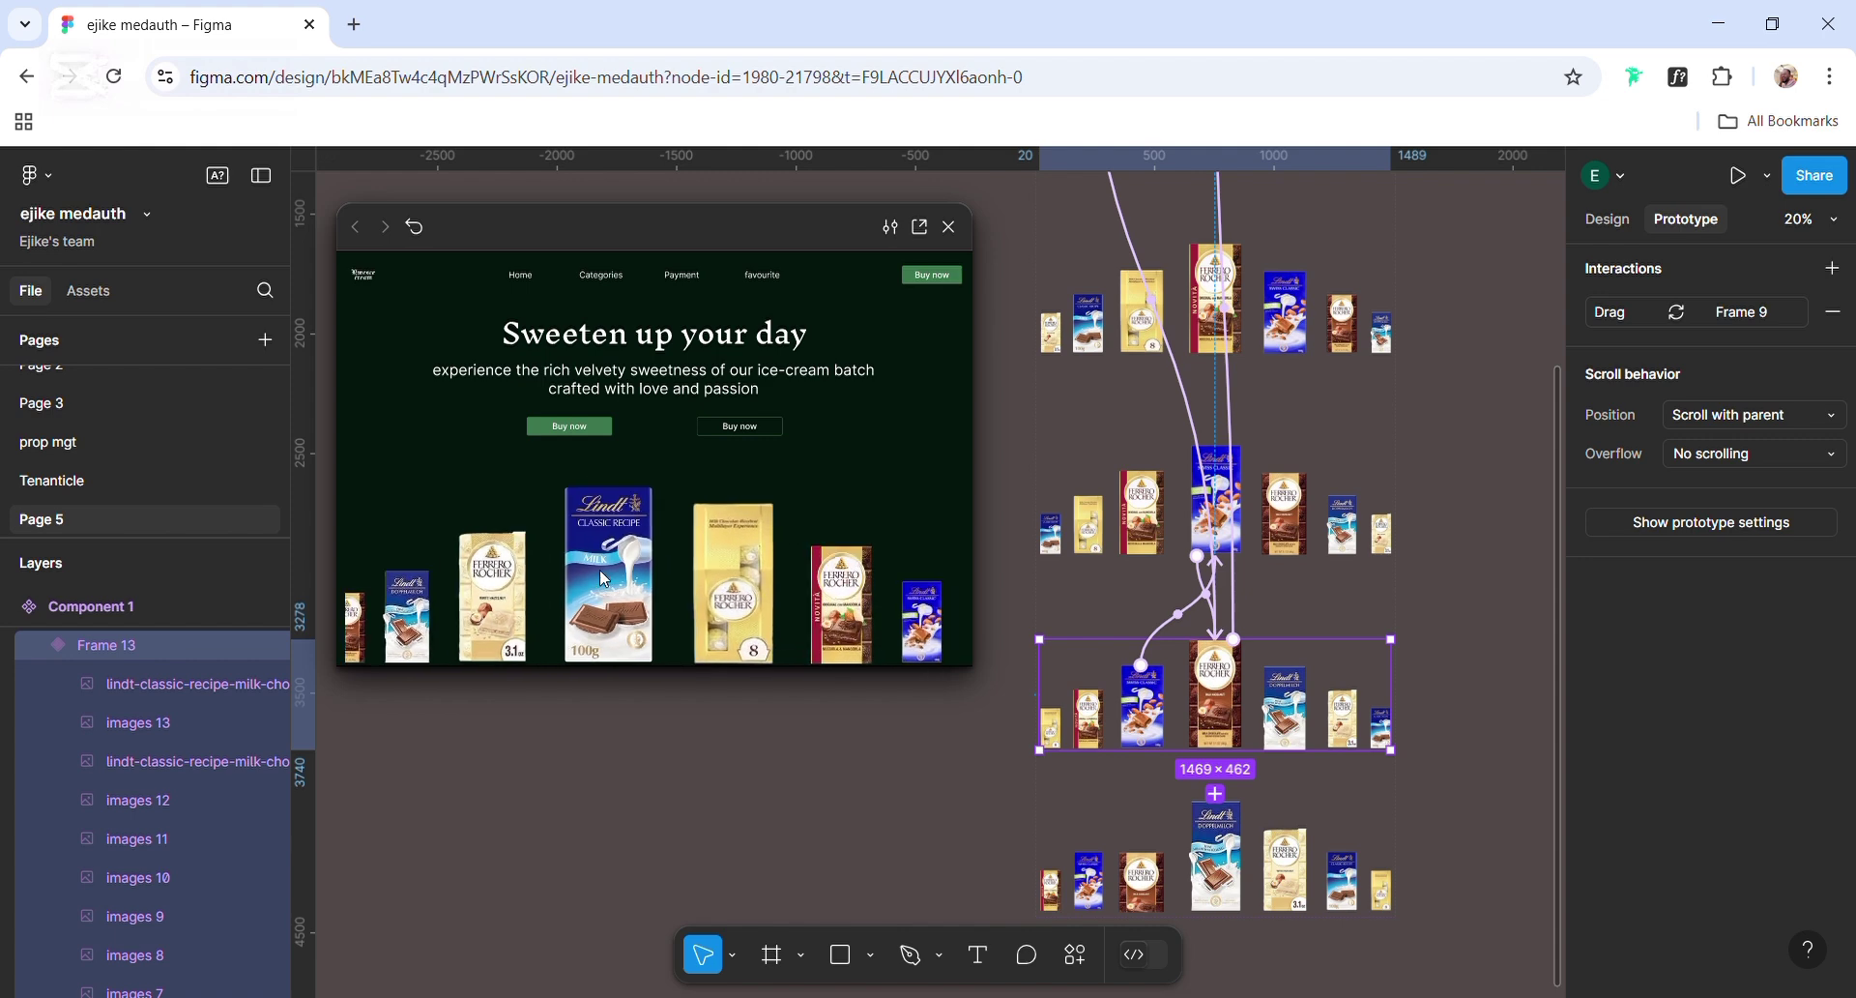
pyautogui.moveTo(1235, 639); pyautogui.dragTo(1216, 851)
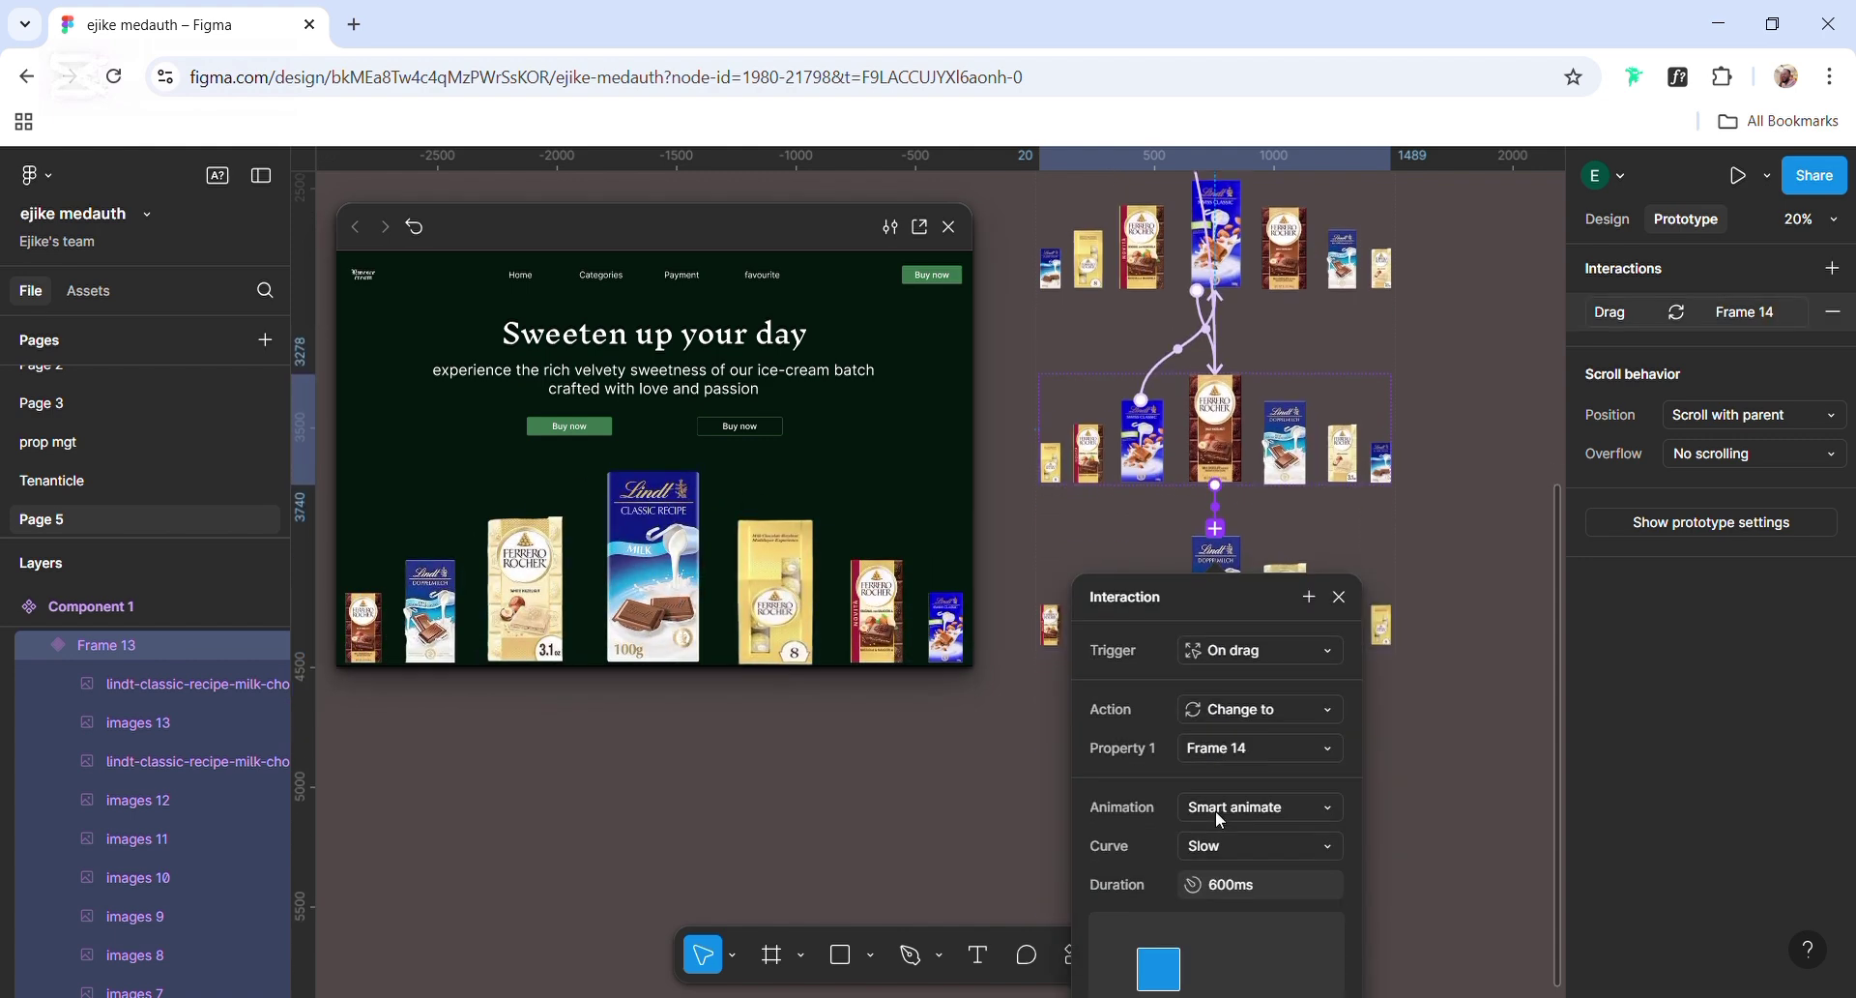
pyautogui.click(1214, 542)
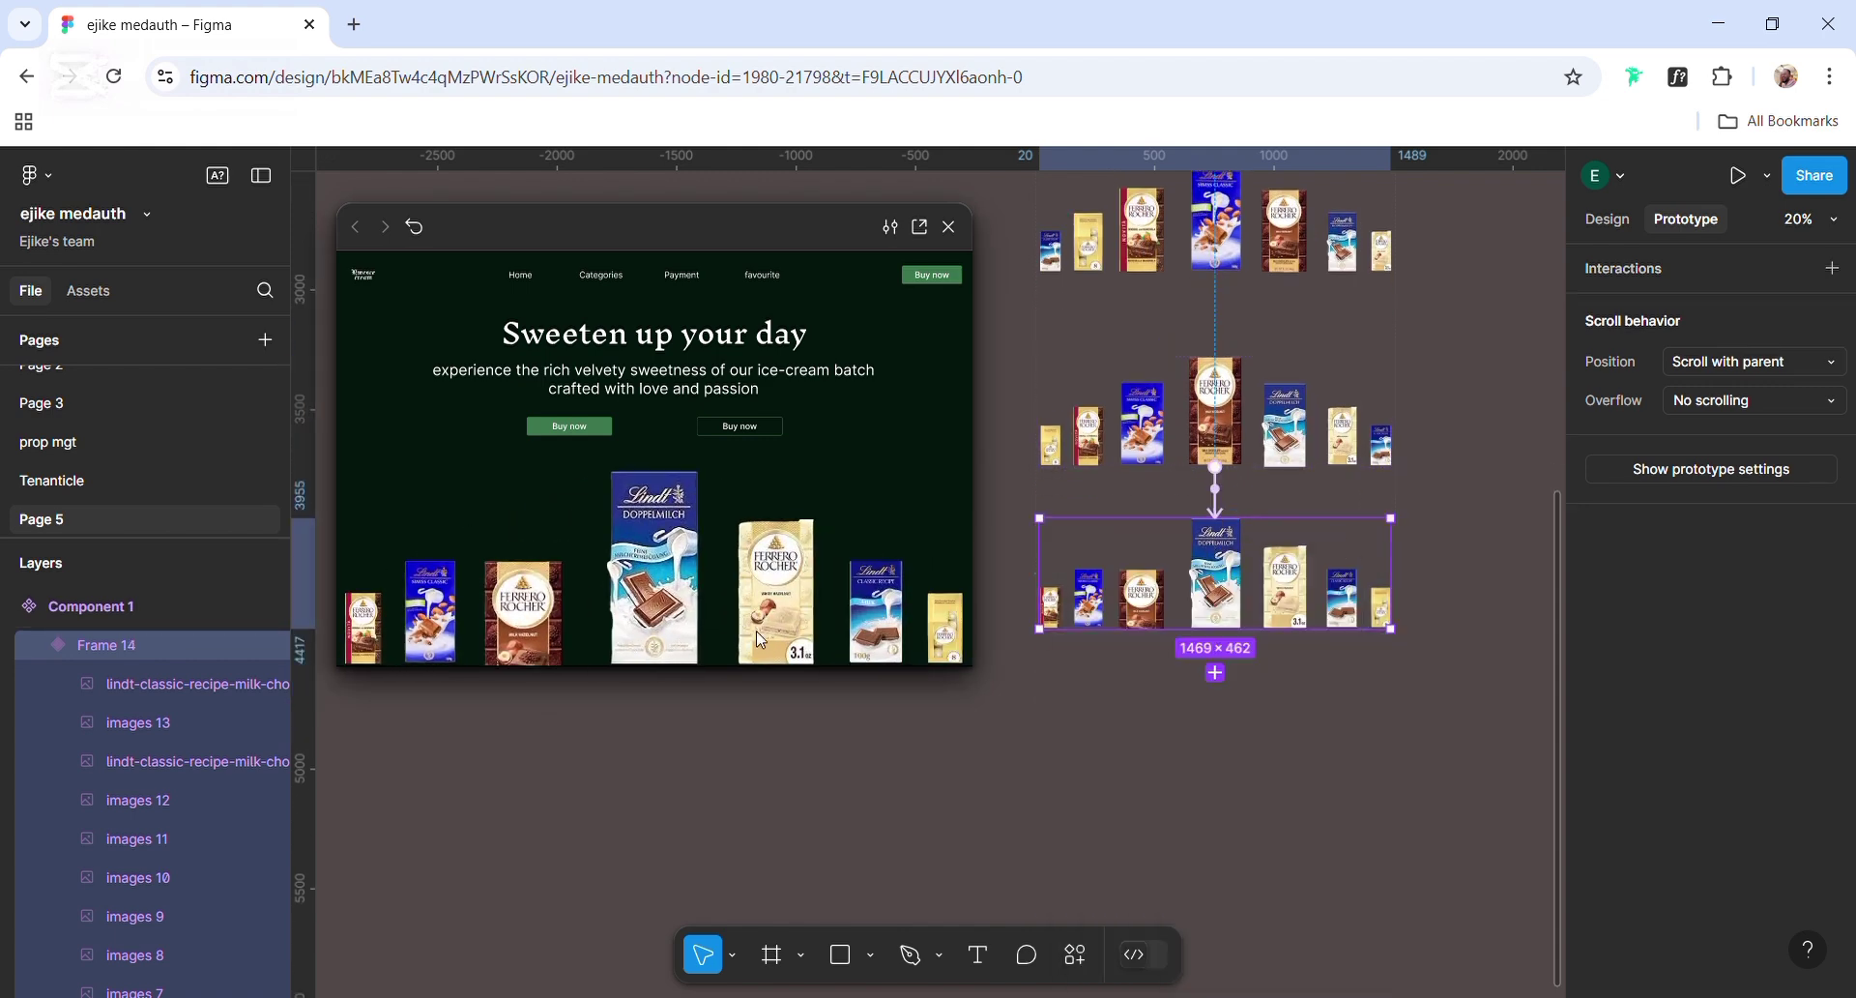
# Connect Frame 14 back to Frame 13 with a Smart animate transition.
pyautogui.moveTo(1216, 673); pyautogui.dragTo(1216, 426)
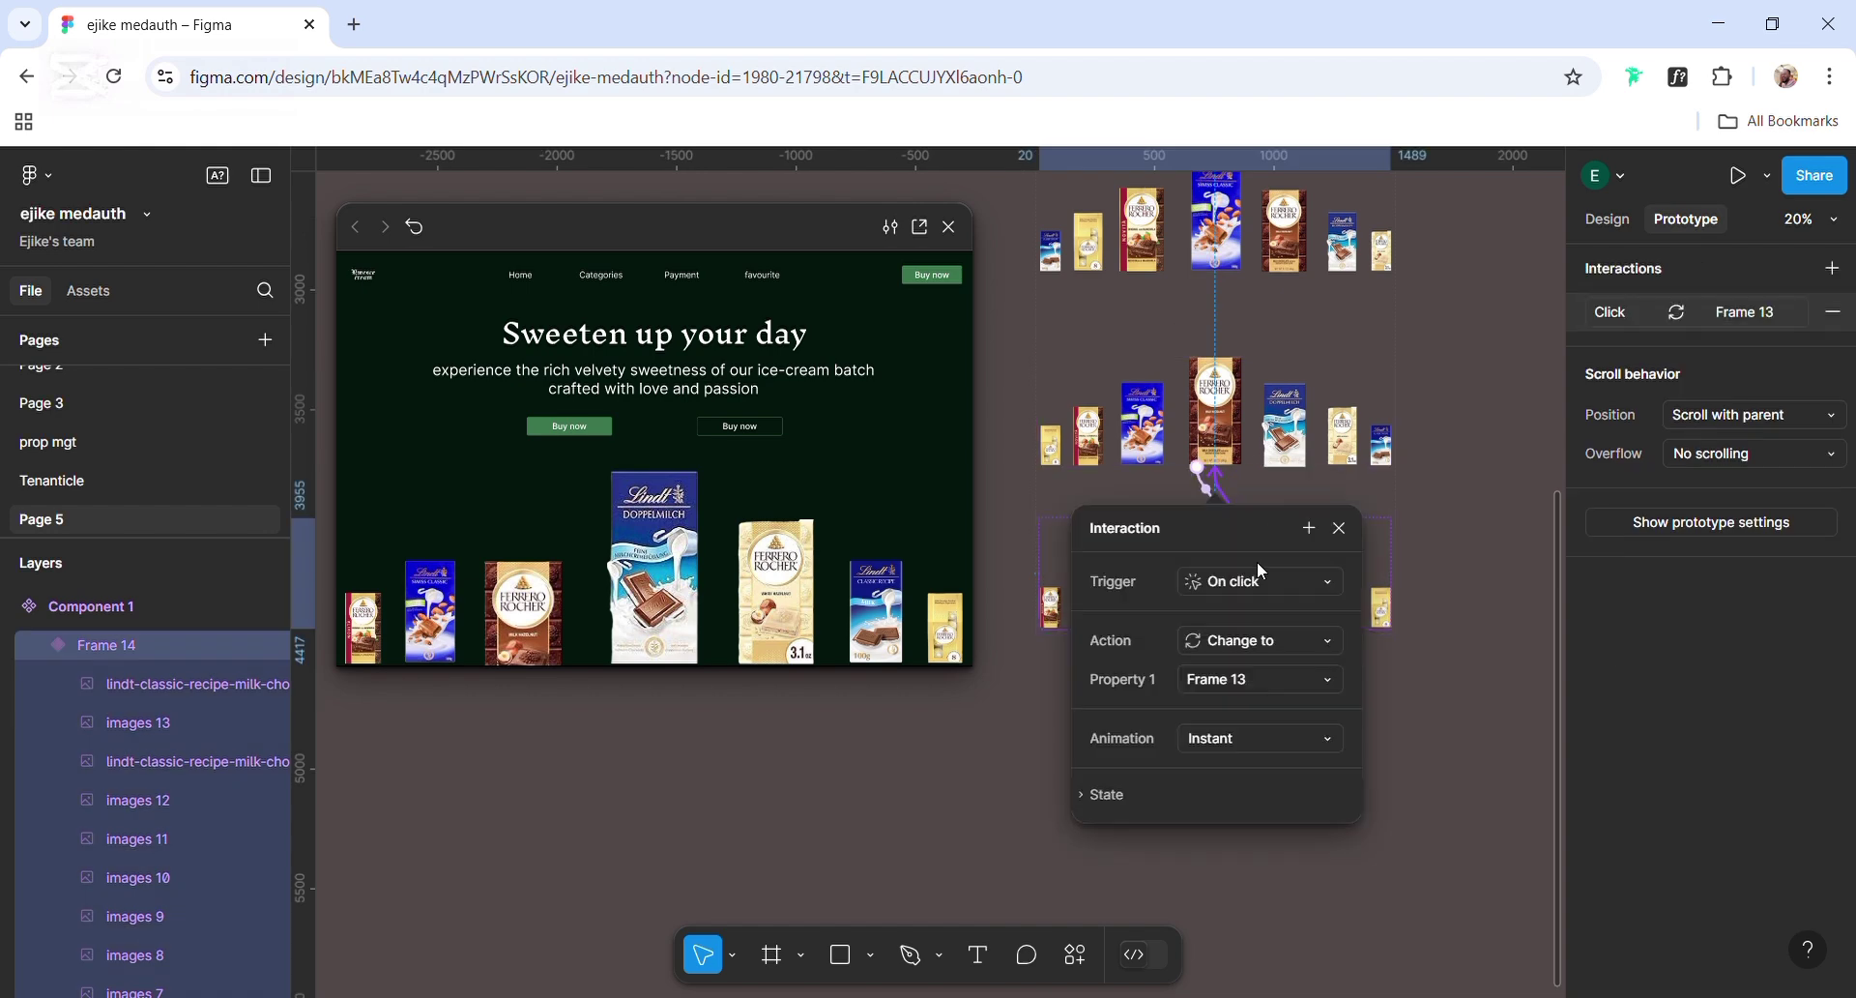
pyautogui.click(1247, 737)
pyautogui.click(1237, 714)
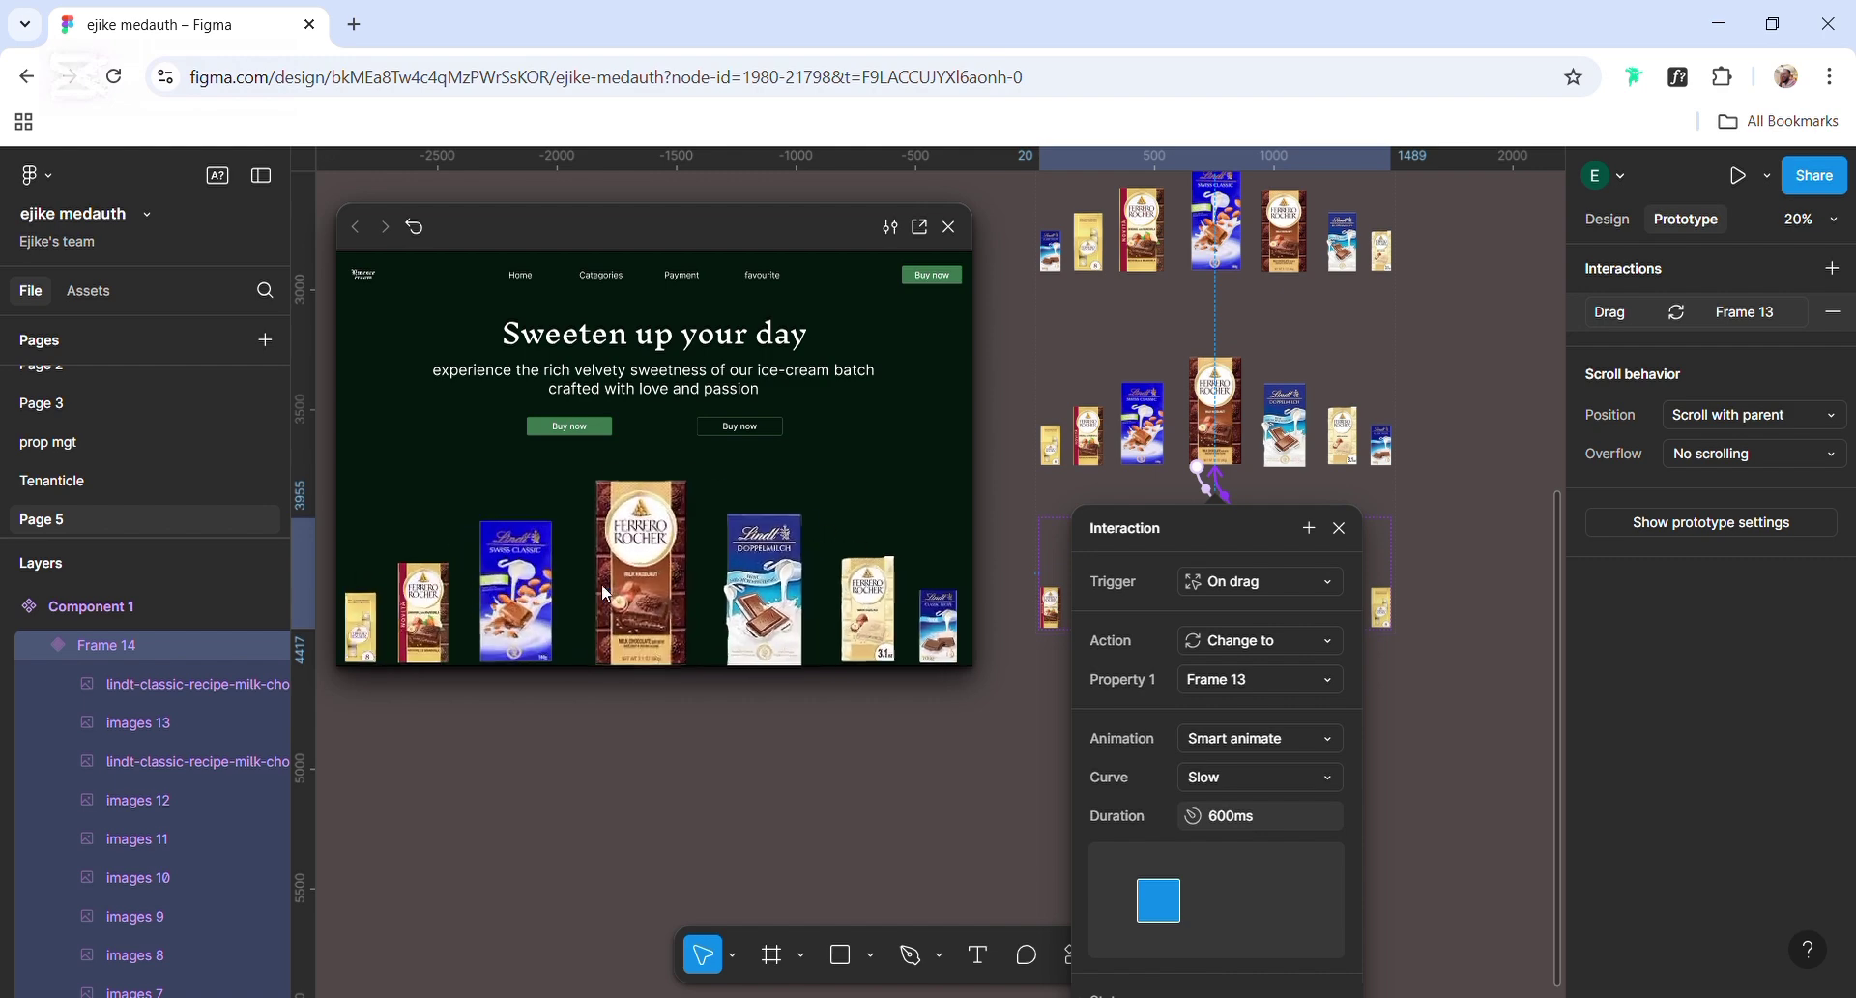
pyautogui.click(1247, 525)
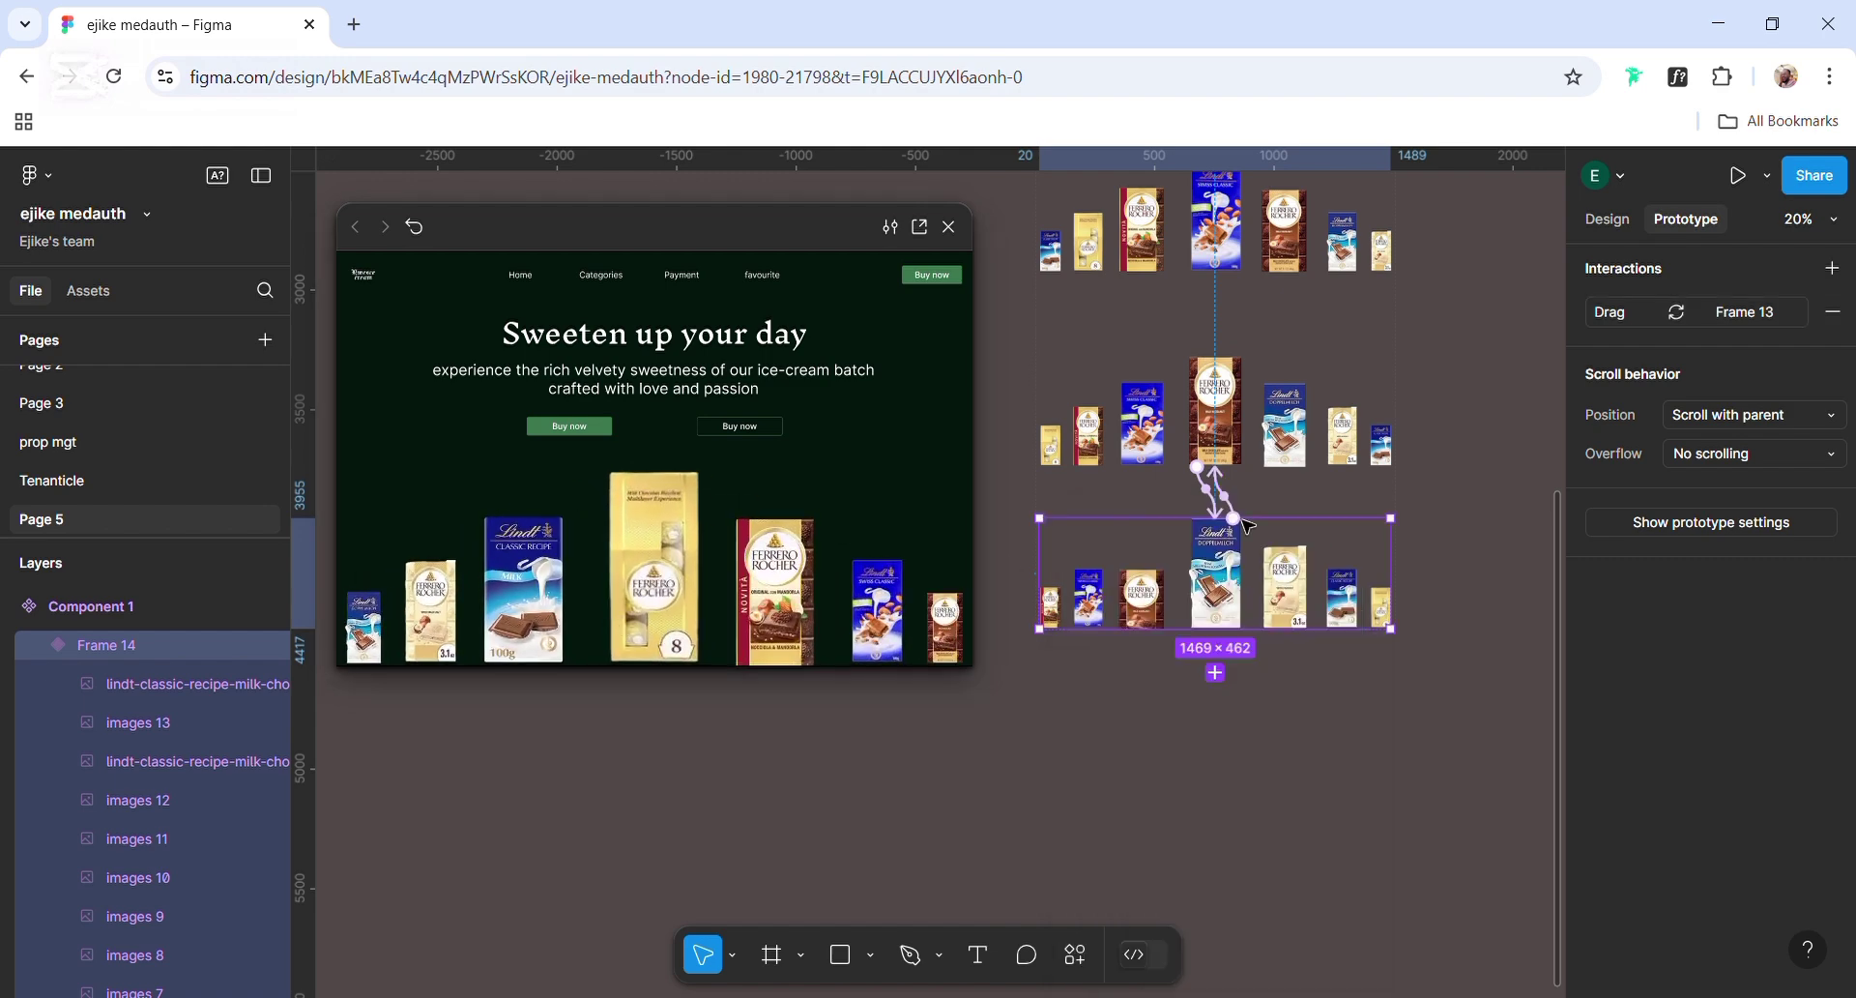
pyautogui.click(1229, 500)
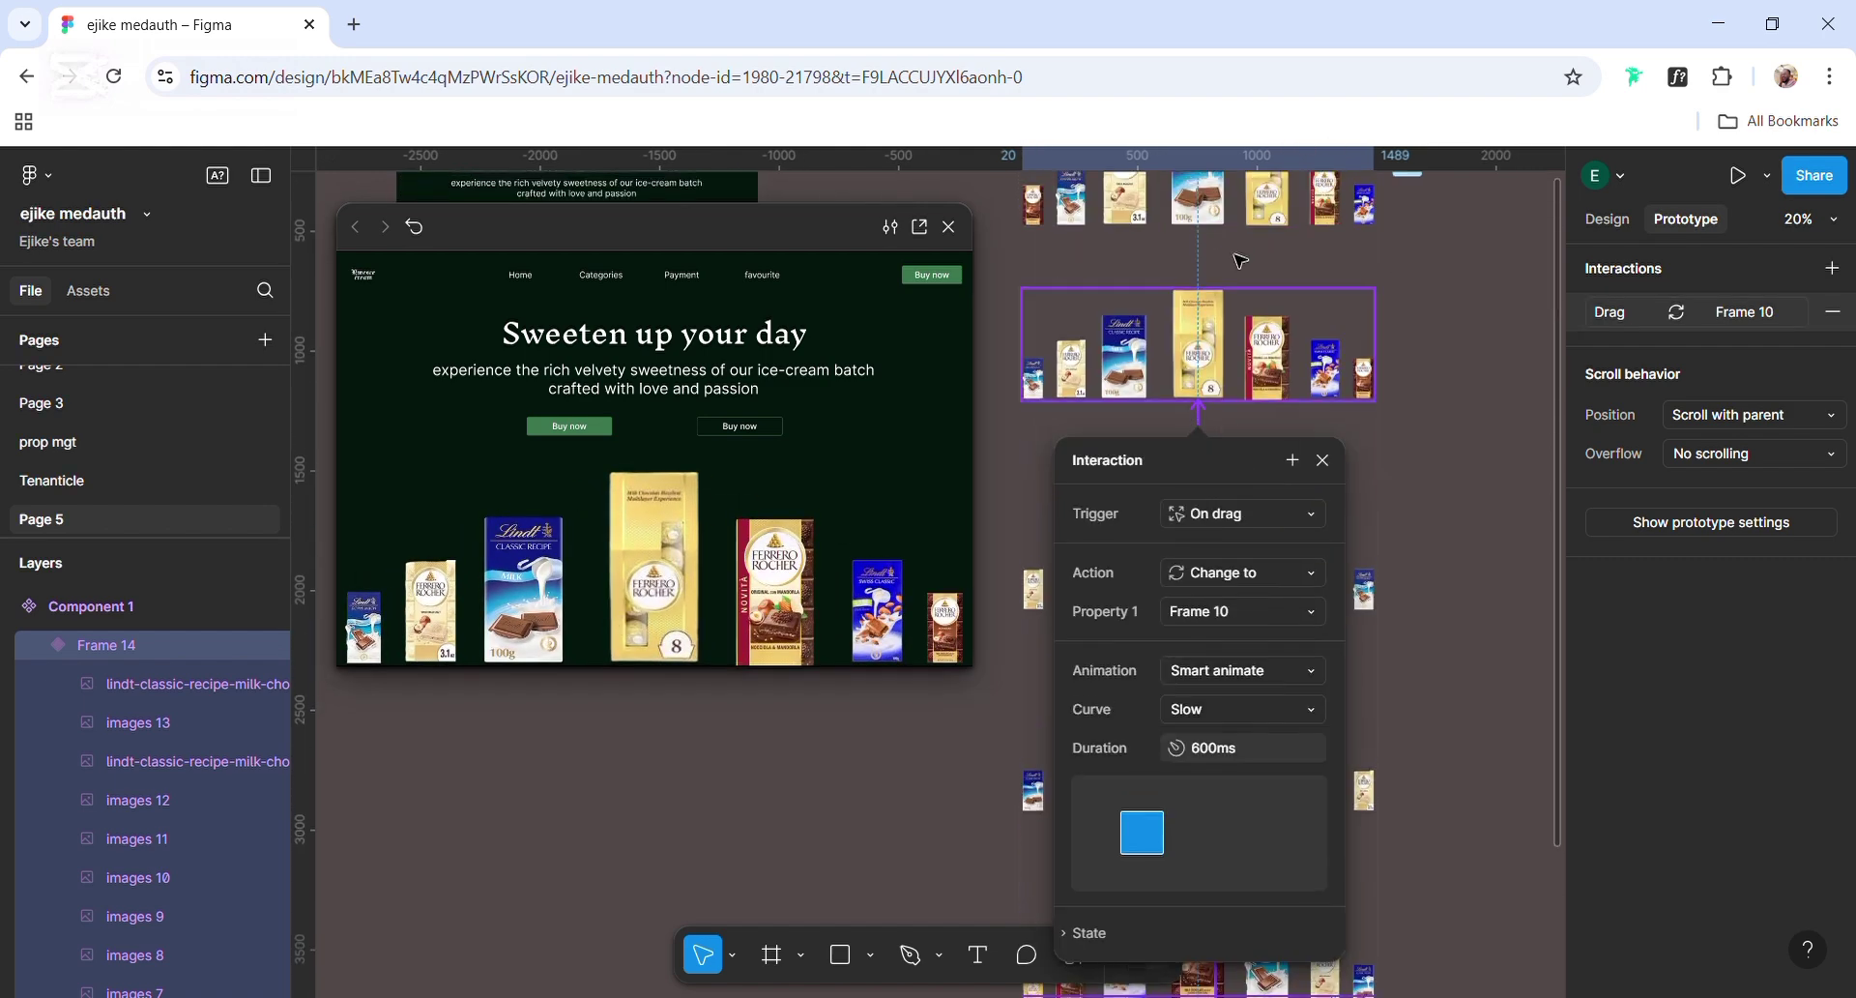
# Set the top variant's trigger to After delay 1ms with Instant animation.
pyautogui.click(1286, 512)
pyautogui.click(1247, 764)
pyautogui.click(1243, 650)
pyautogui.click(1218, 624)
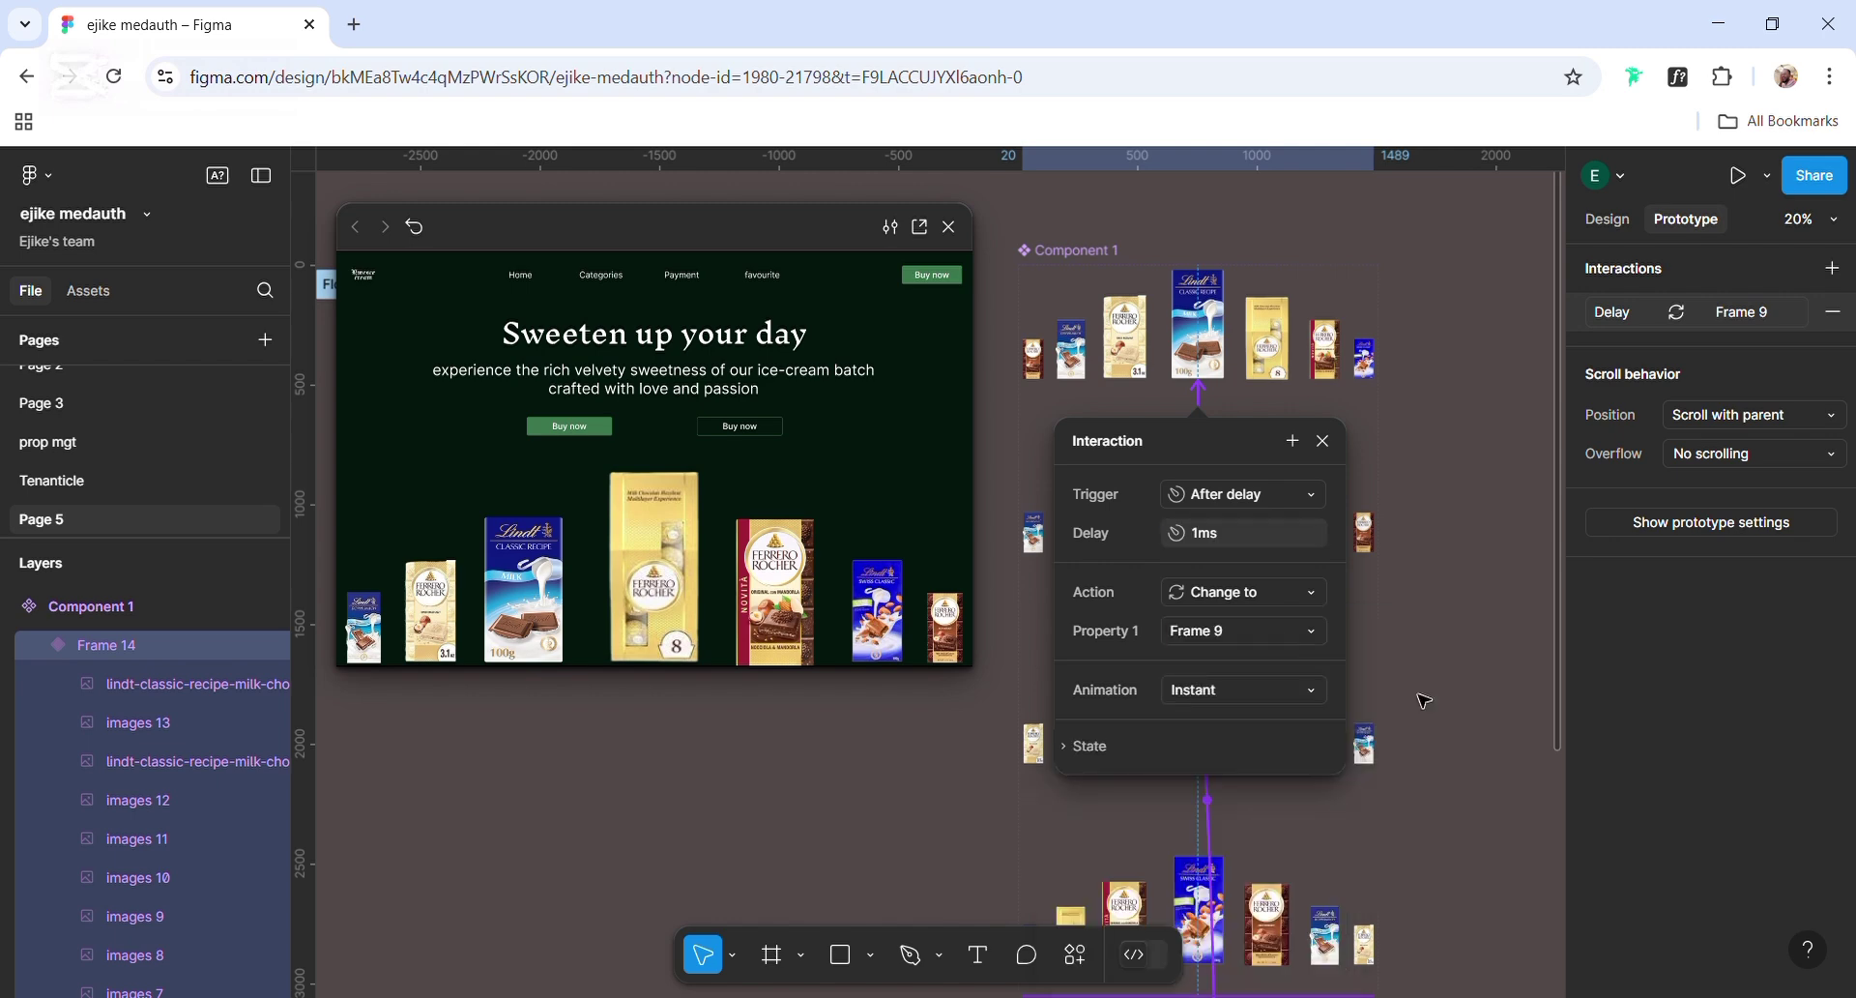
pyautogui.scroll(-5, 1194, 793)
# Give images 6 an On drag interaction to Frame 13 with Smart animate.
pyautogui.click(1123, 827)
pyautogui.moveTo(1146, 827); pyautogui.dragTo(1198, 638)
pyautogui.click(1245, 809)
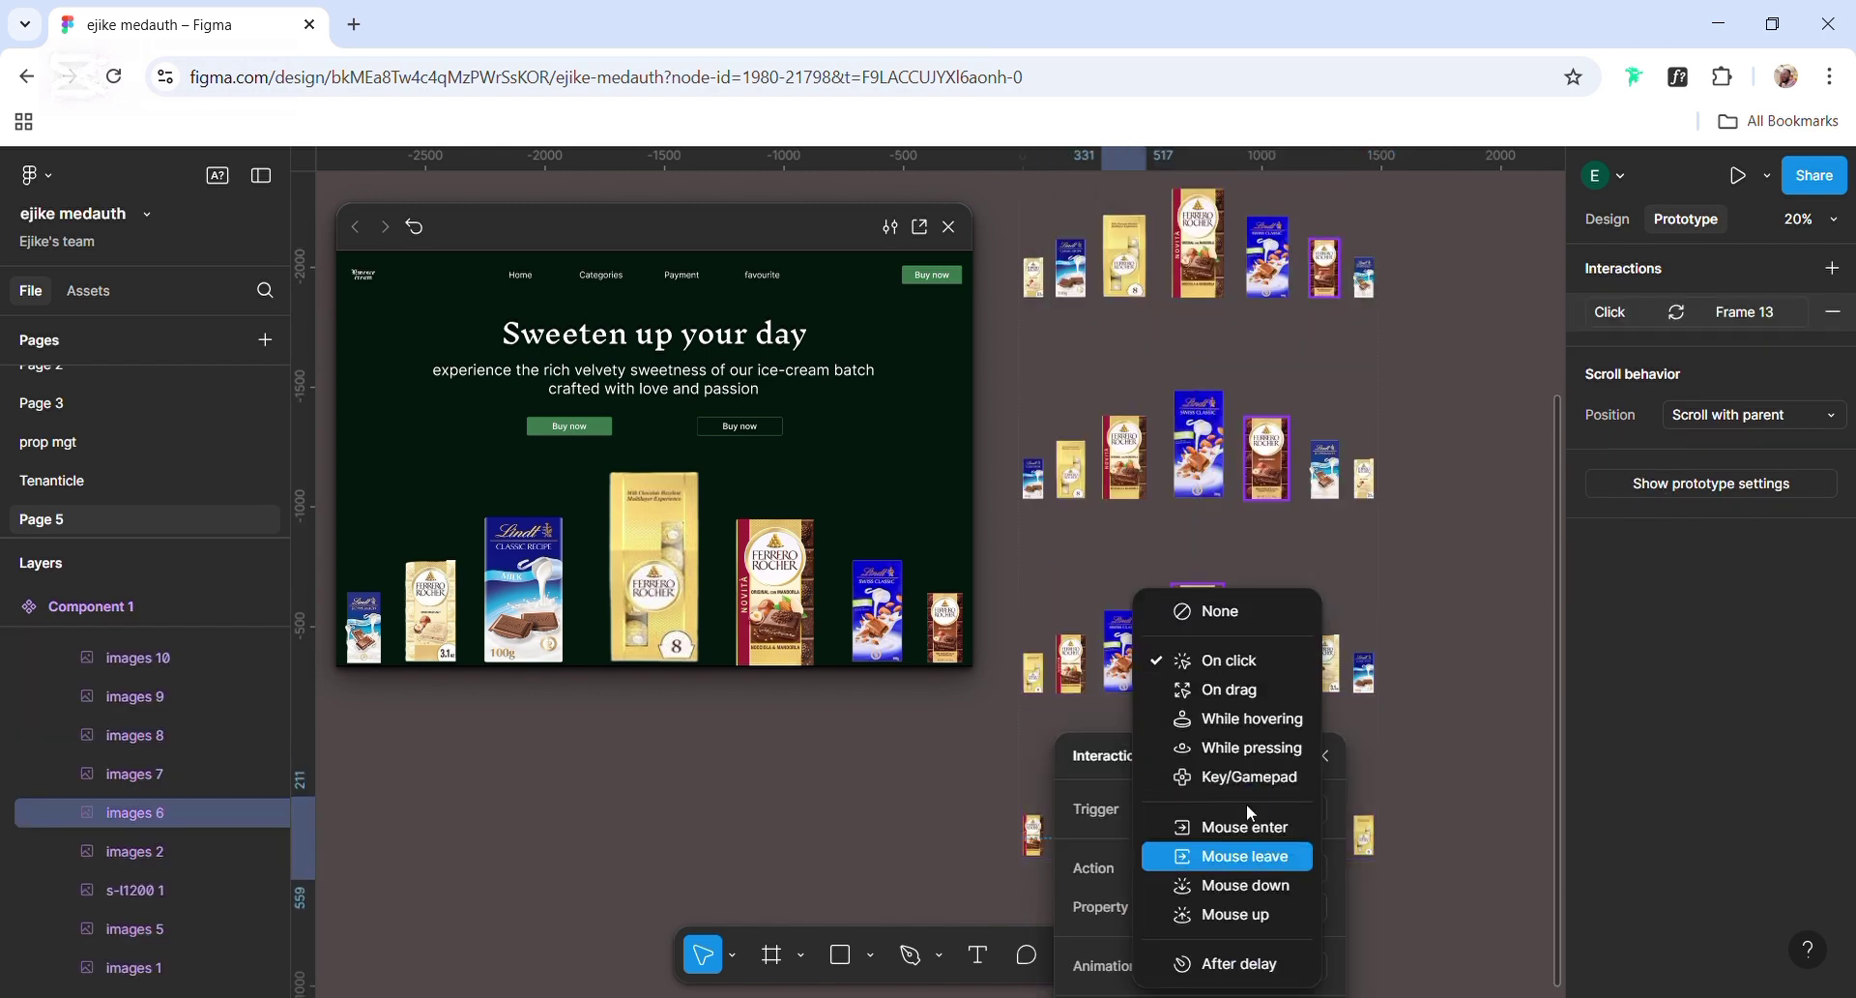
pyautogui.click(1257, 694)
pyautogui.scroll(-3, 1280, 785)
pyautogui.click(1295, 793)
pyautogui.click(1247, 742)
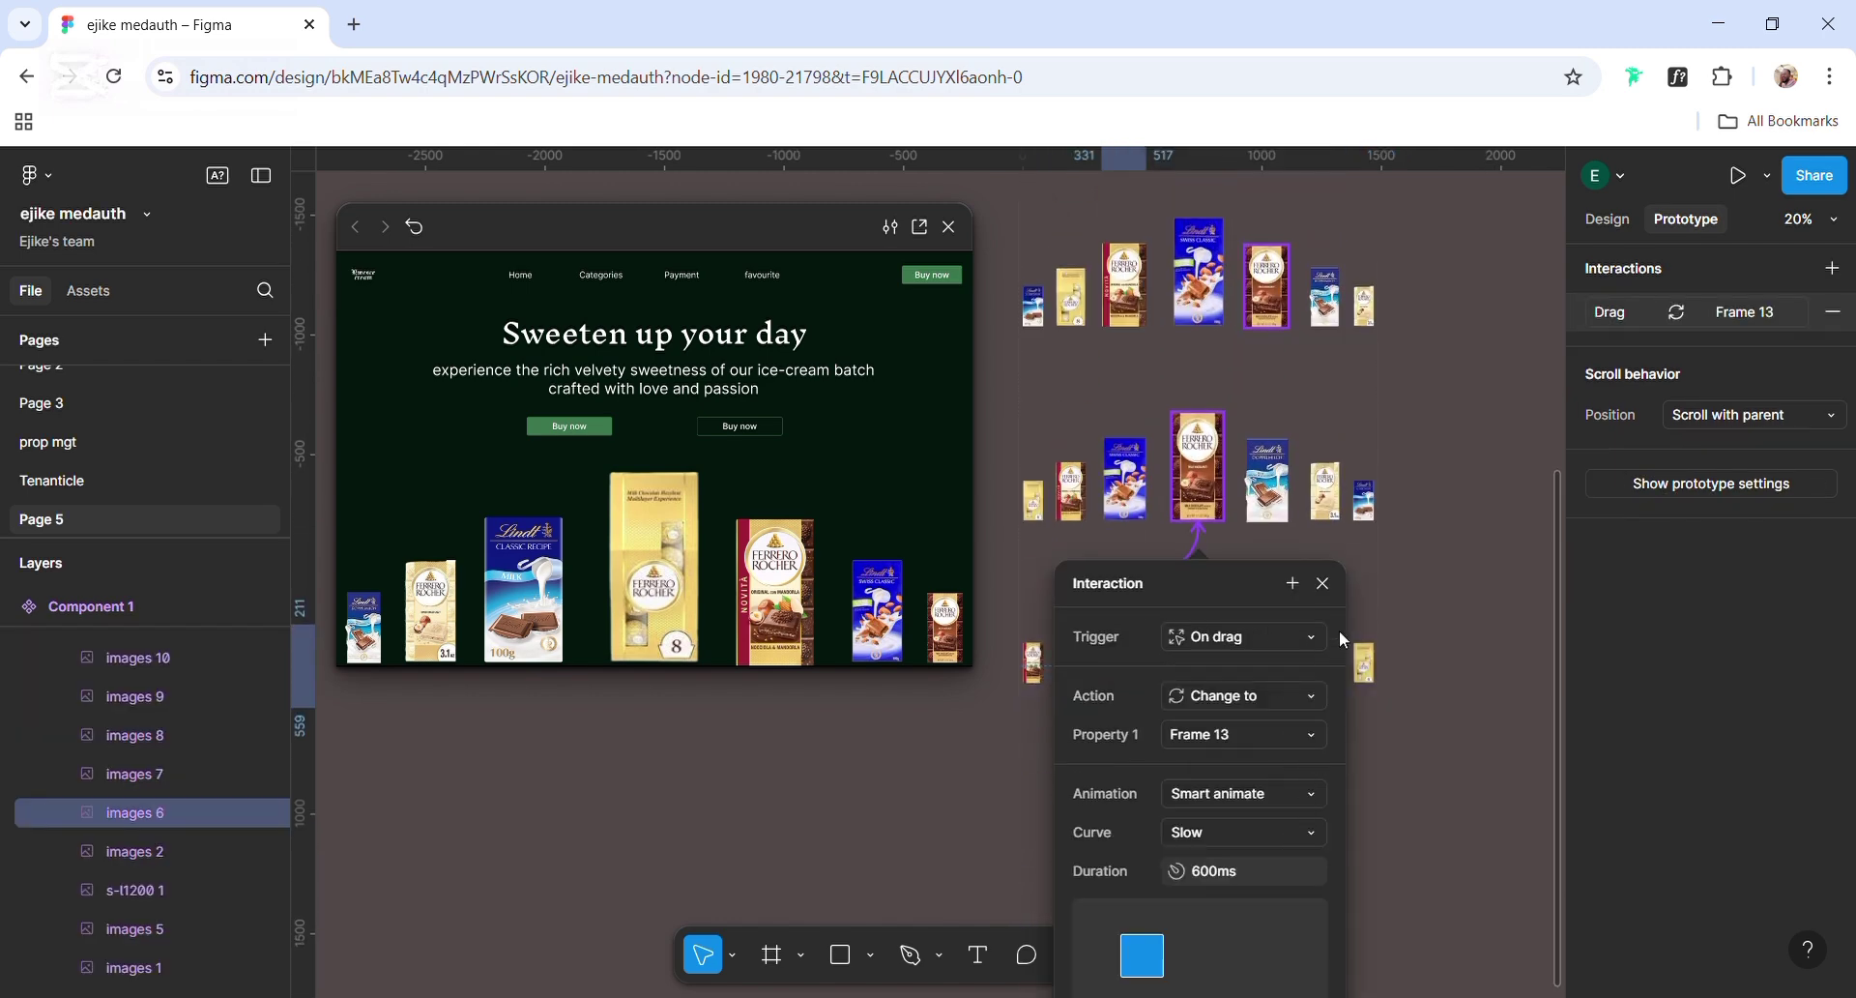
pyautogui.press('Escape')
# Inspect another element's interaction settings and restart the prototype preview.
pyautogui.scroll(-6, 1199, 580)
pyautogui.click(1071, 273)
pyautogui.click(1071, 303)
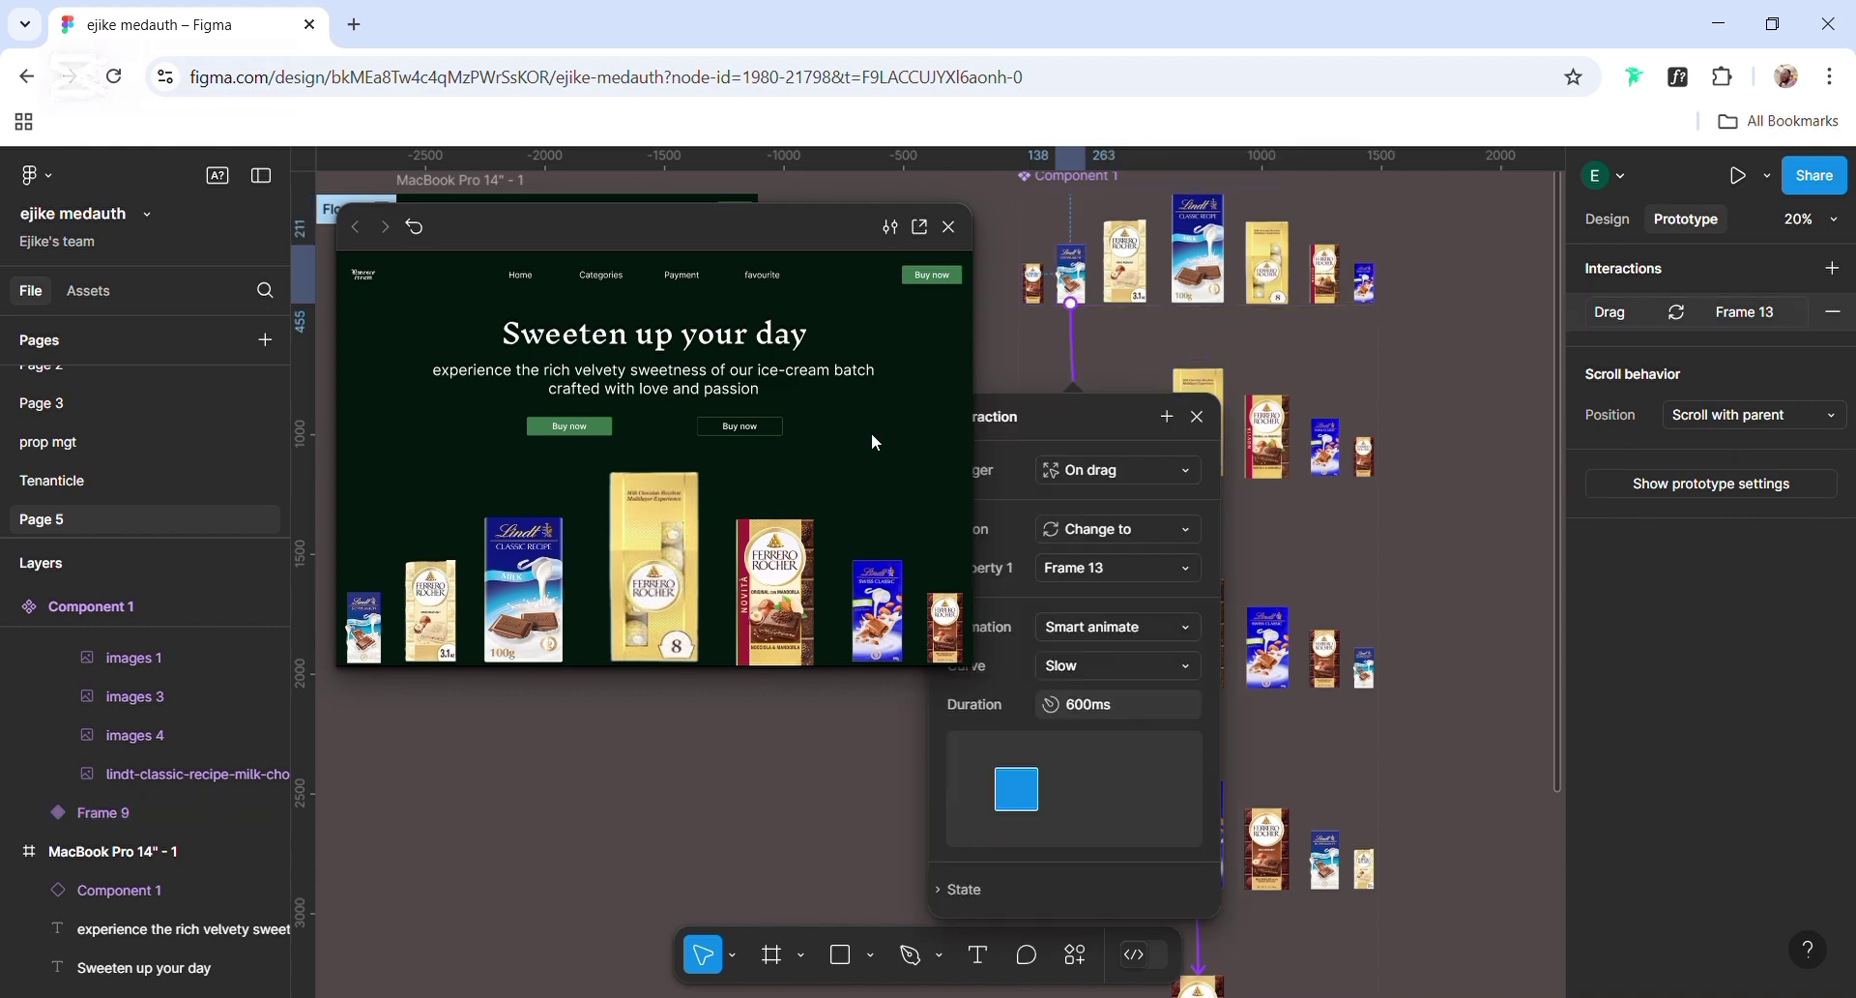
pyautogui.click(417, 232)
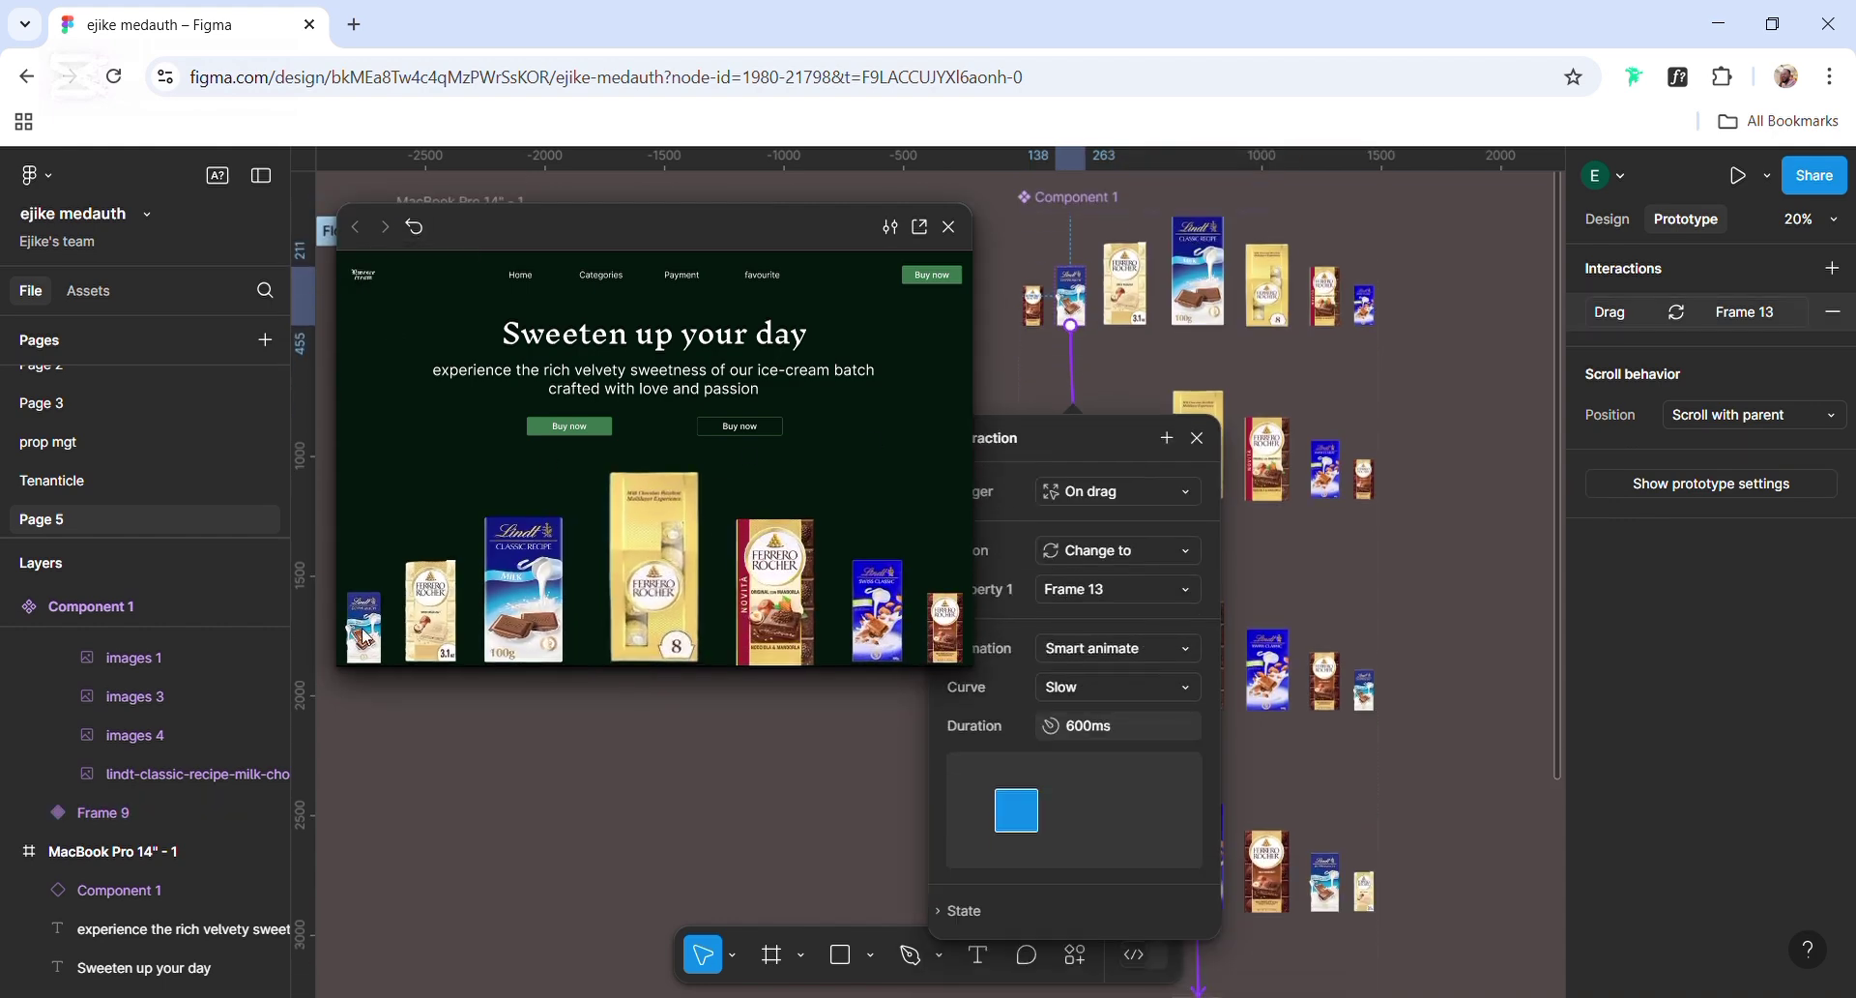
# Connect the white Ferrero bar image in Component 1 to Frame 13.
pyautogui.click(1040, 217)
pyautogui.click(1131, 281)
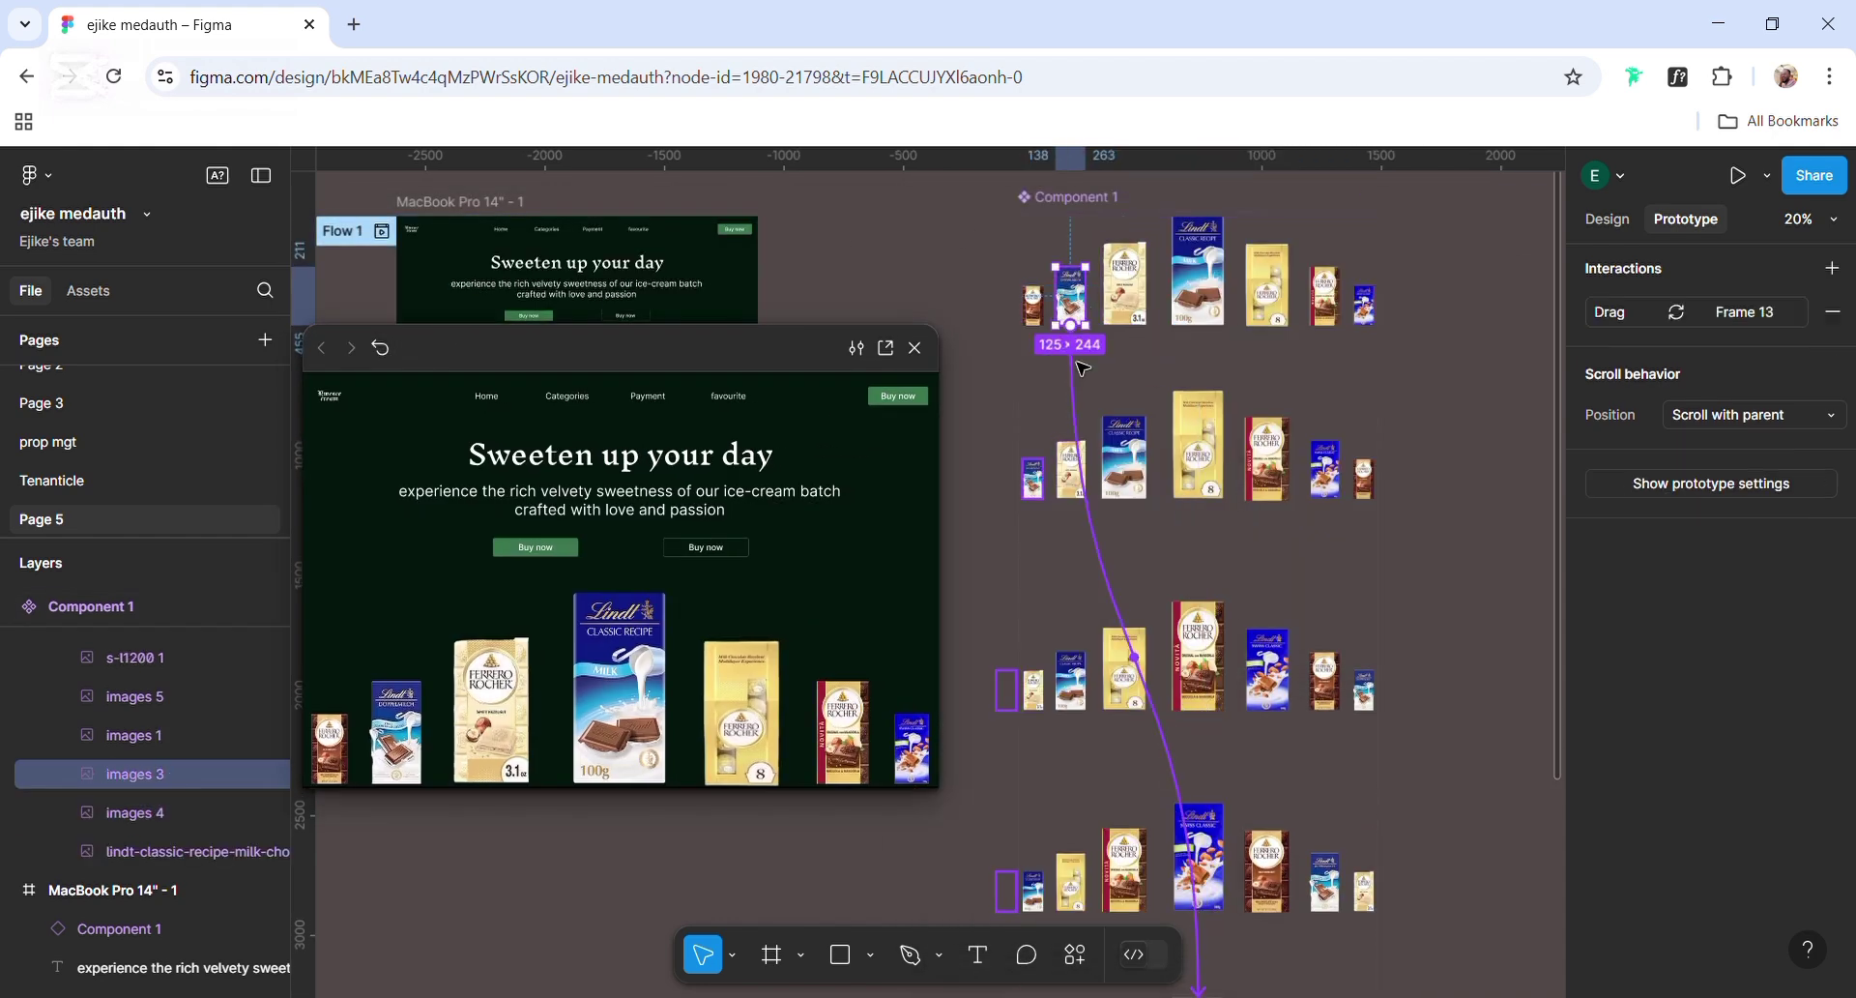
pyautogui.click(1135, 315)
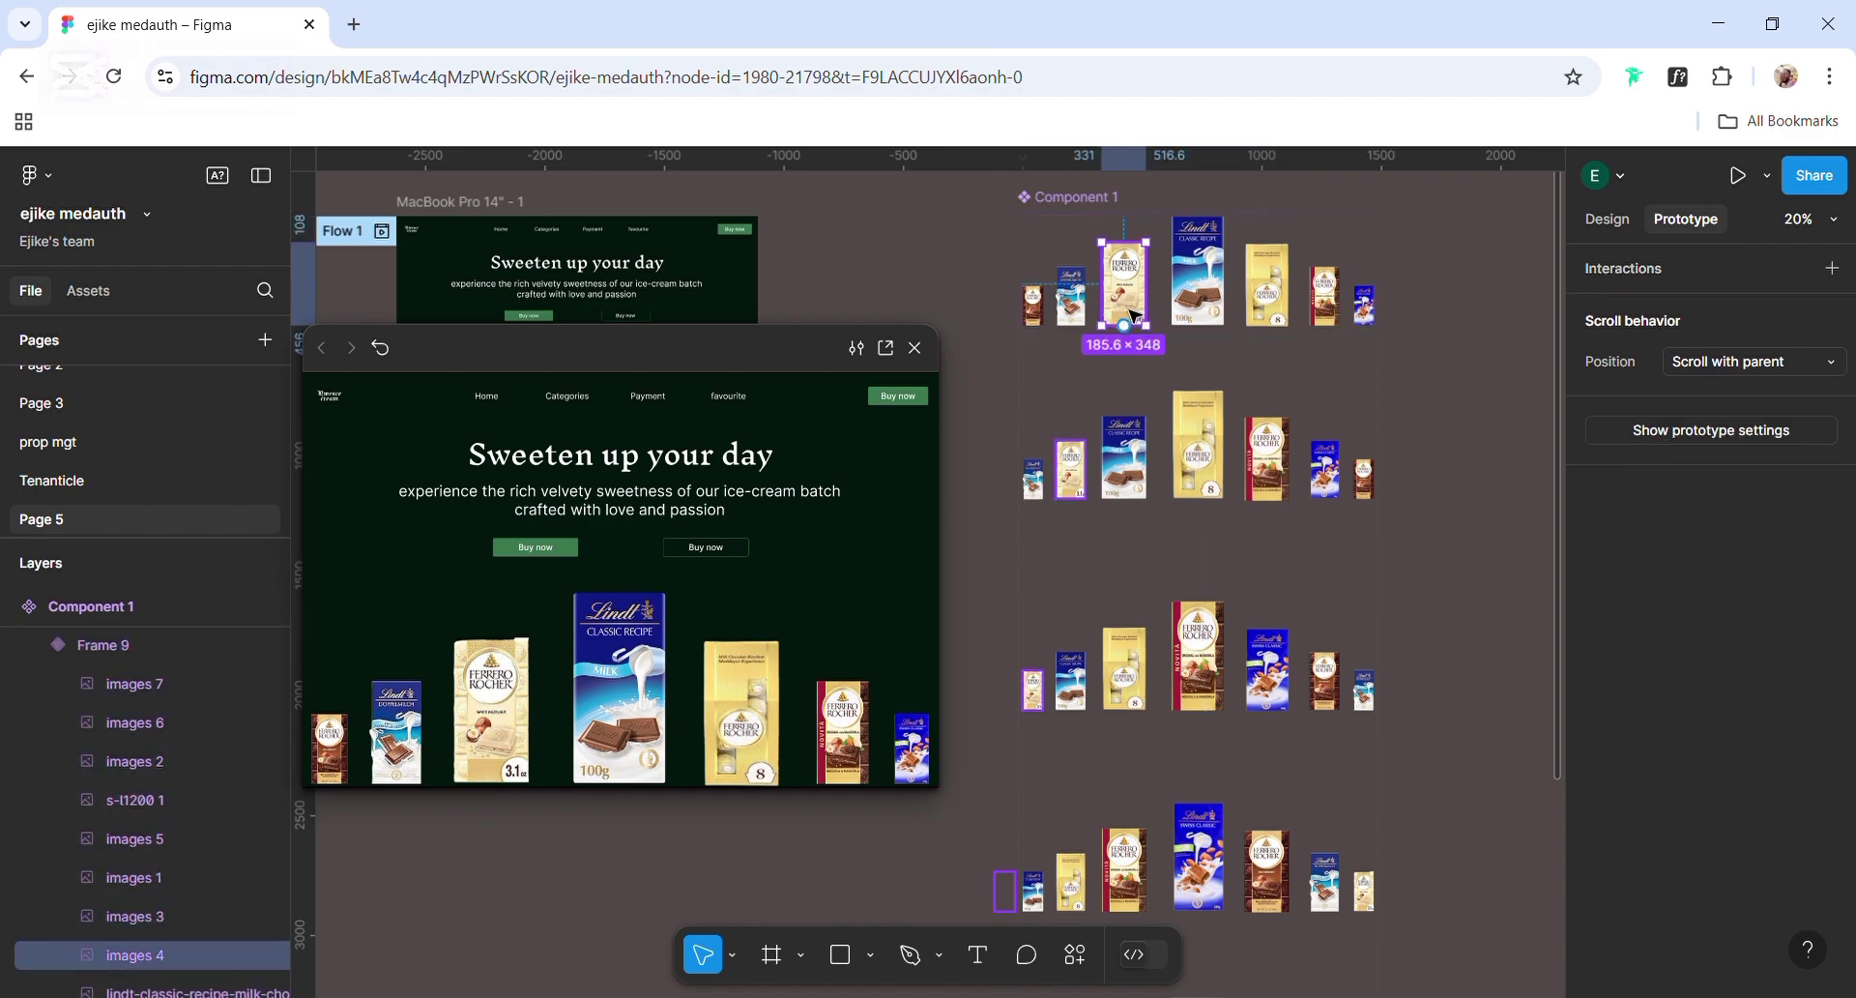
pyautogui.moveTo(1146, 285); pyautogui.dragTo(1199, 580)
pyautogui.click(1322, 630)
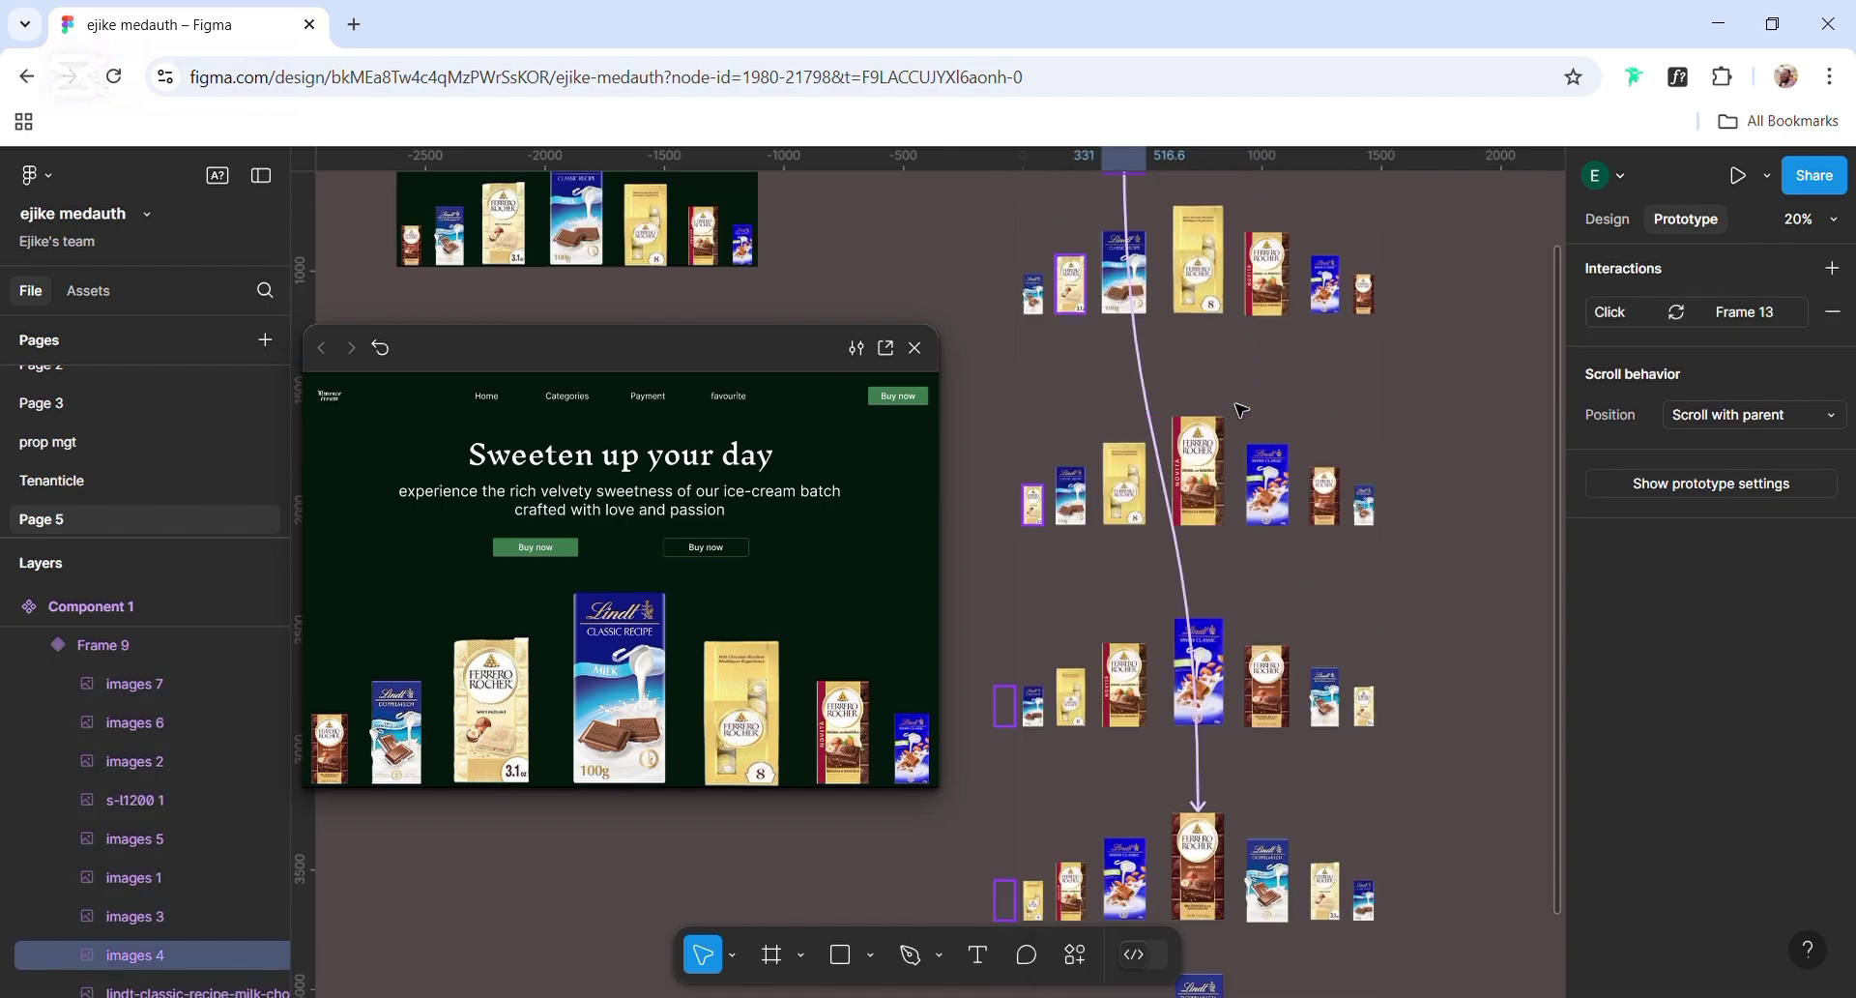
# Delete the unwanted click interaction leading to Frame 13.
pyautogui.scroll(5, 1141, 575)
pyautogui.click(1139, 574)
pyautogui.press('Delete')
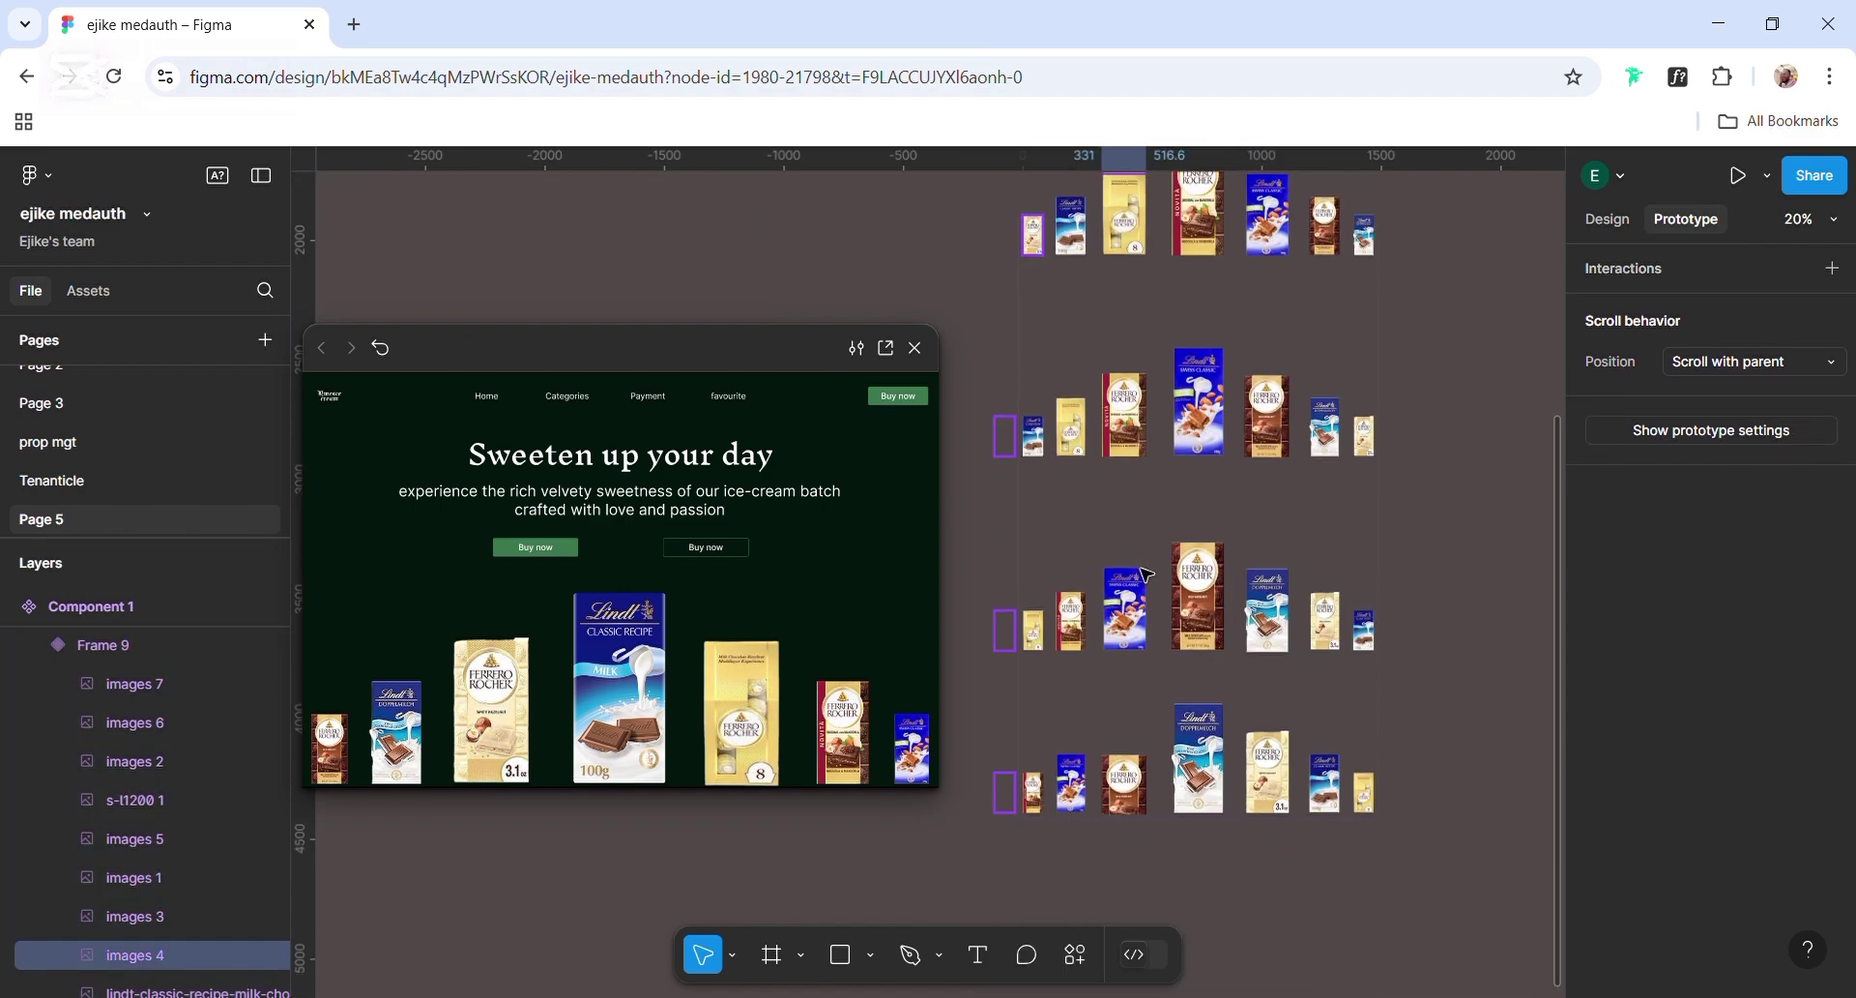
pyautogui.scroll(2, 1142, 575)
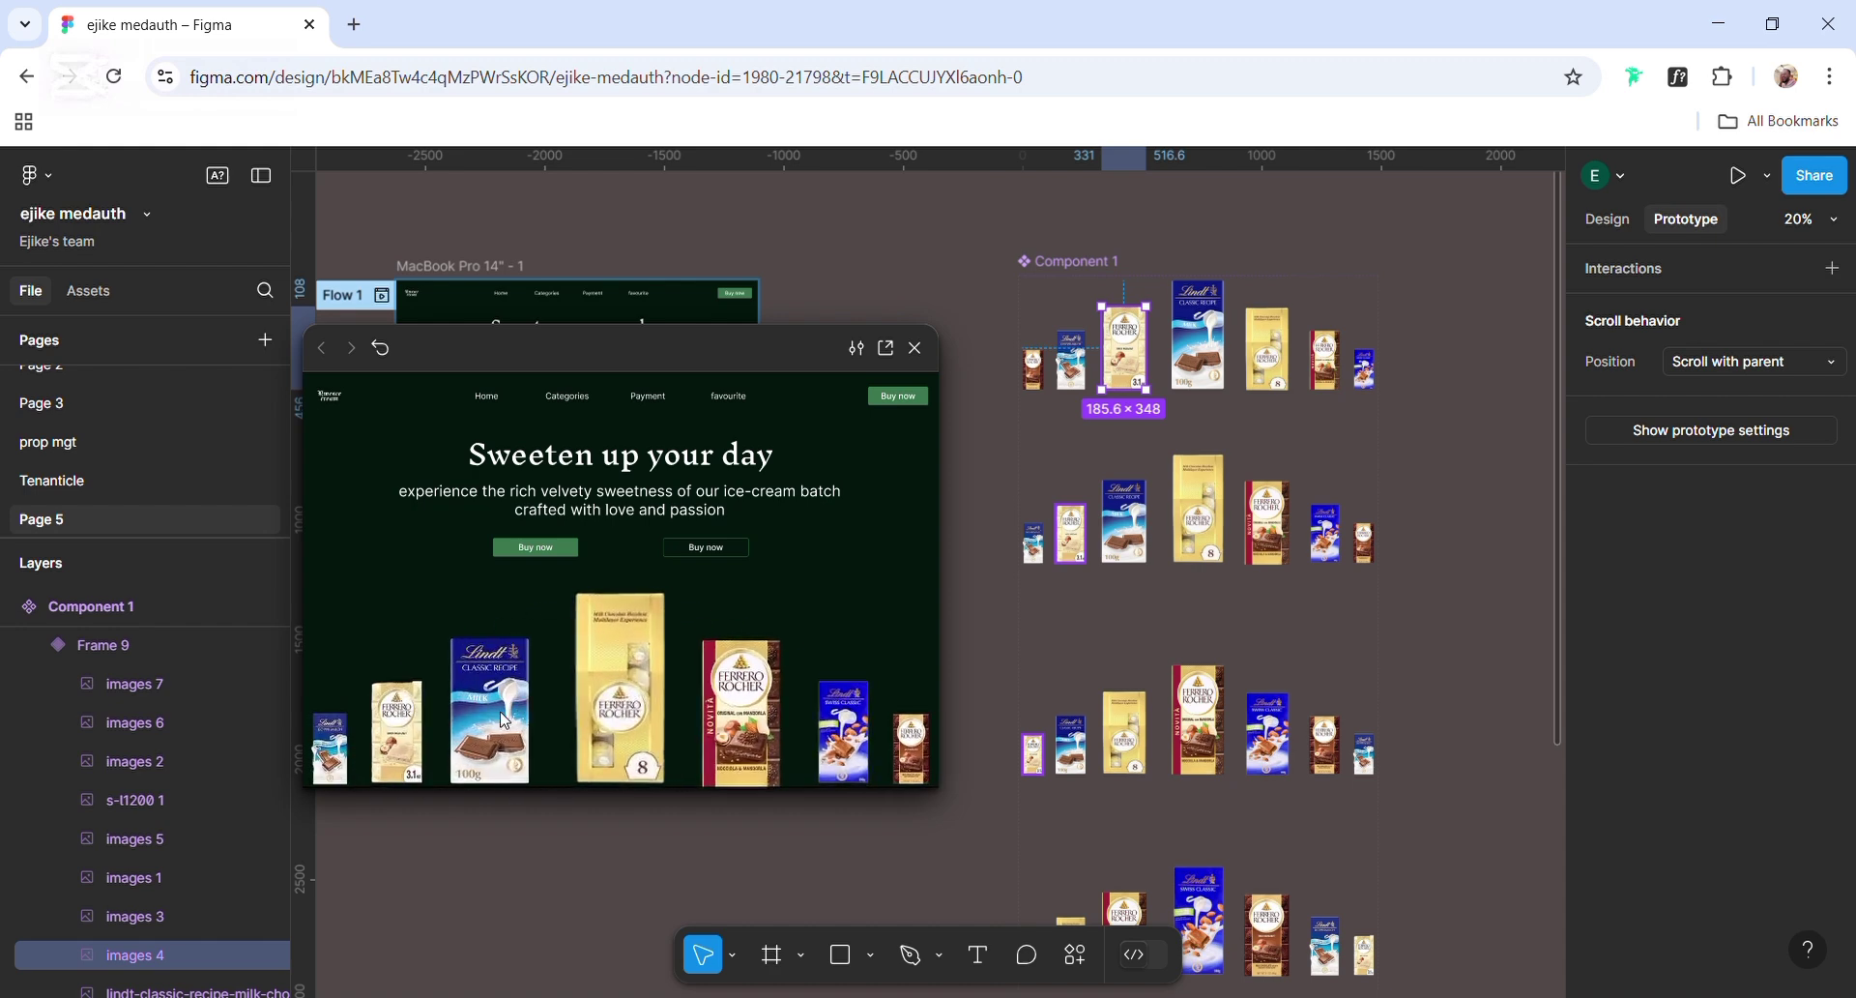
# Close the prototype preview and select the parent Frame 9.
pyautogui.click(914, 349)
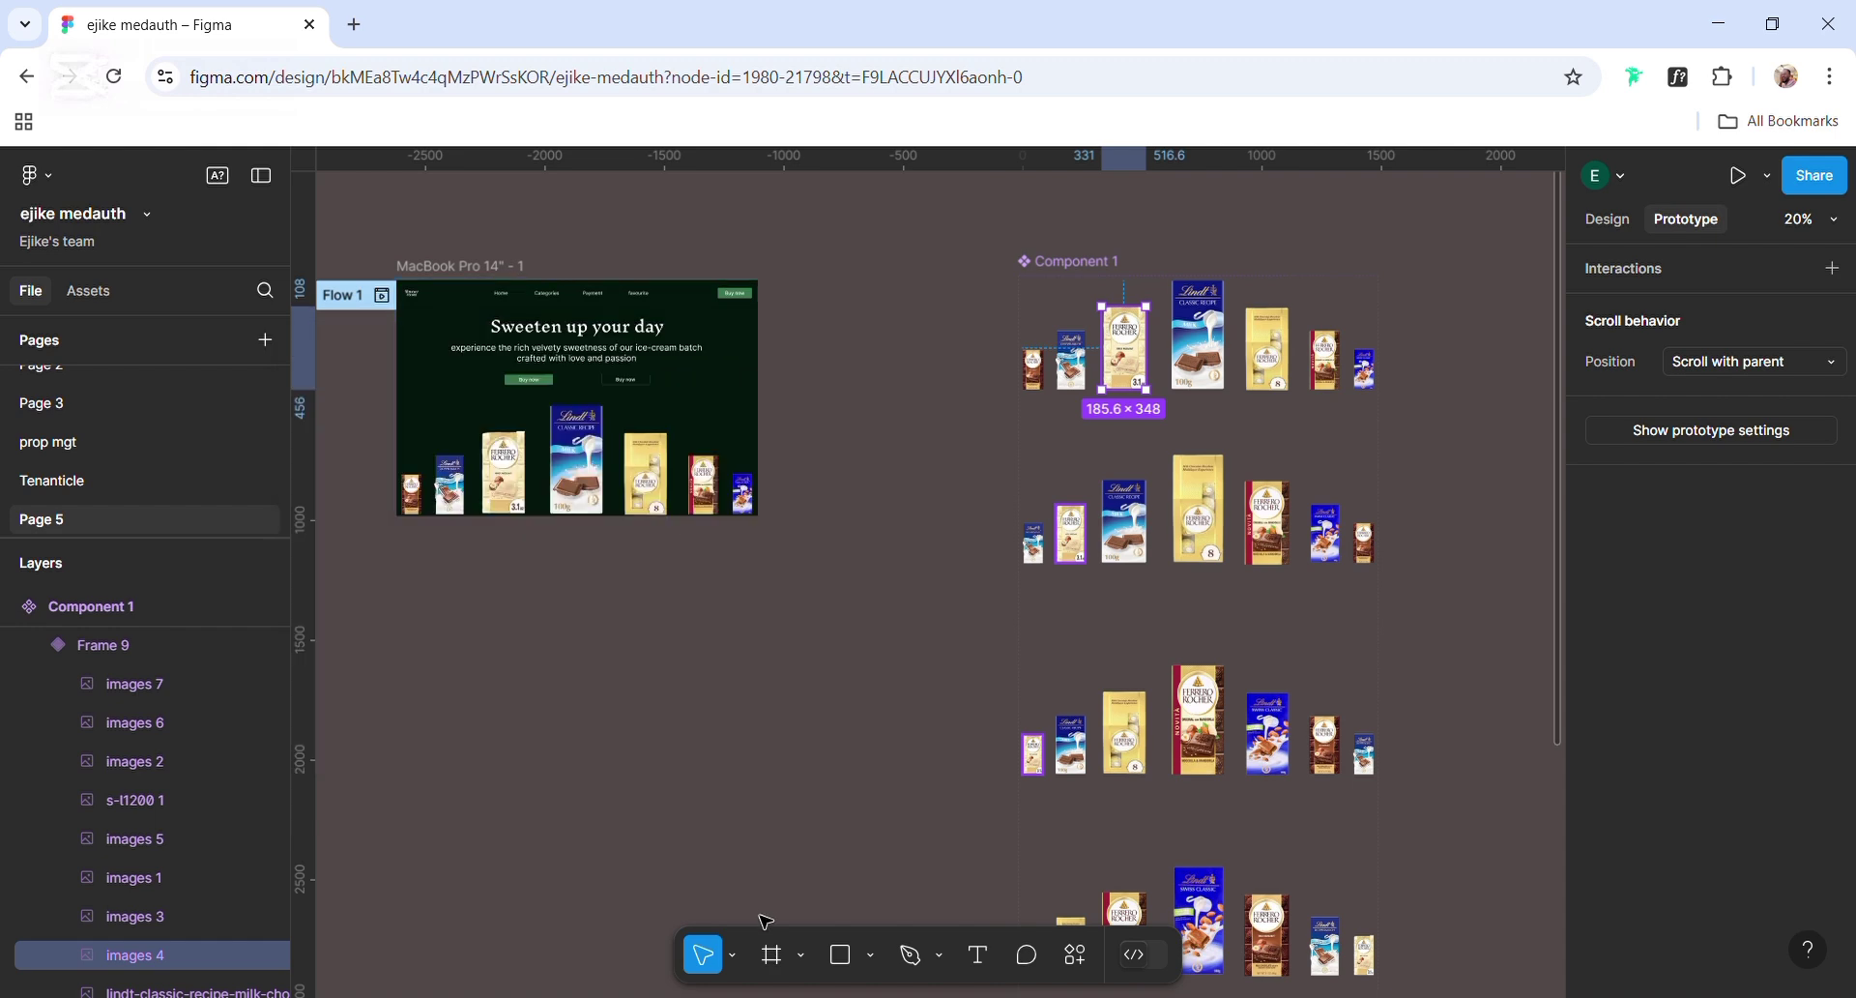
pyautogui.press('Escape')
pyautogui.press('f')
pyautogui.hotkey('ctrl', 'k')
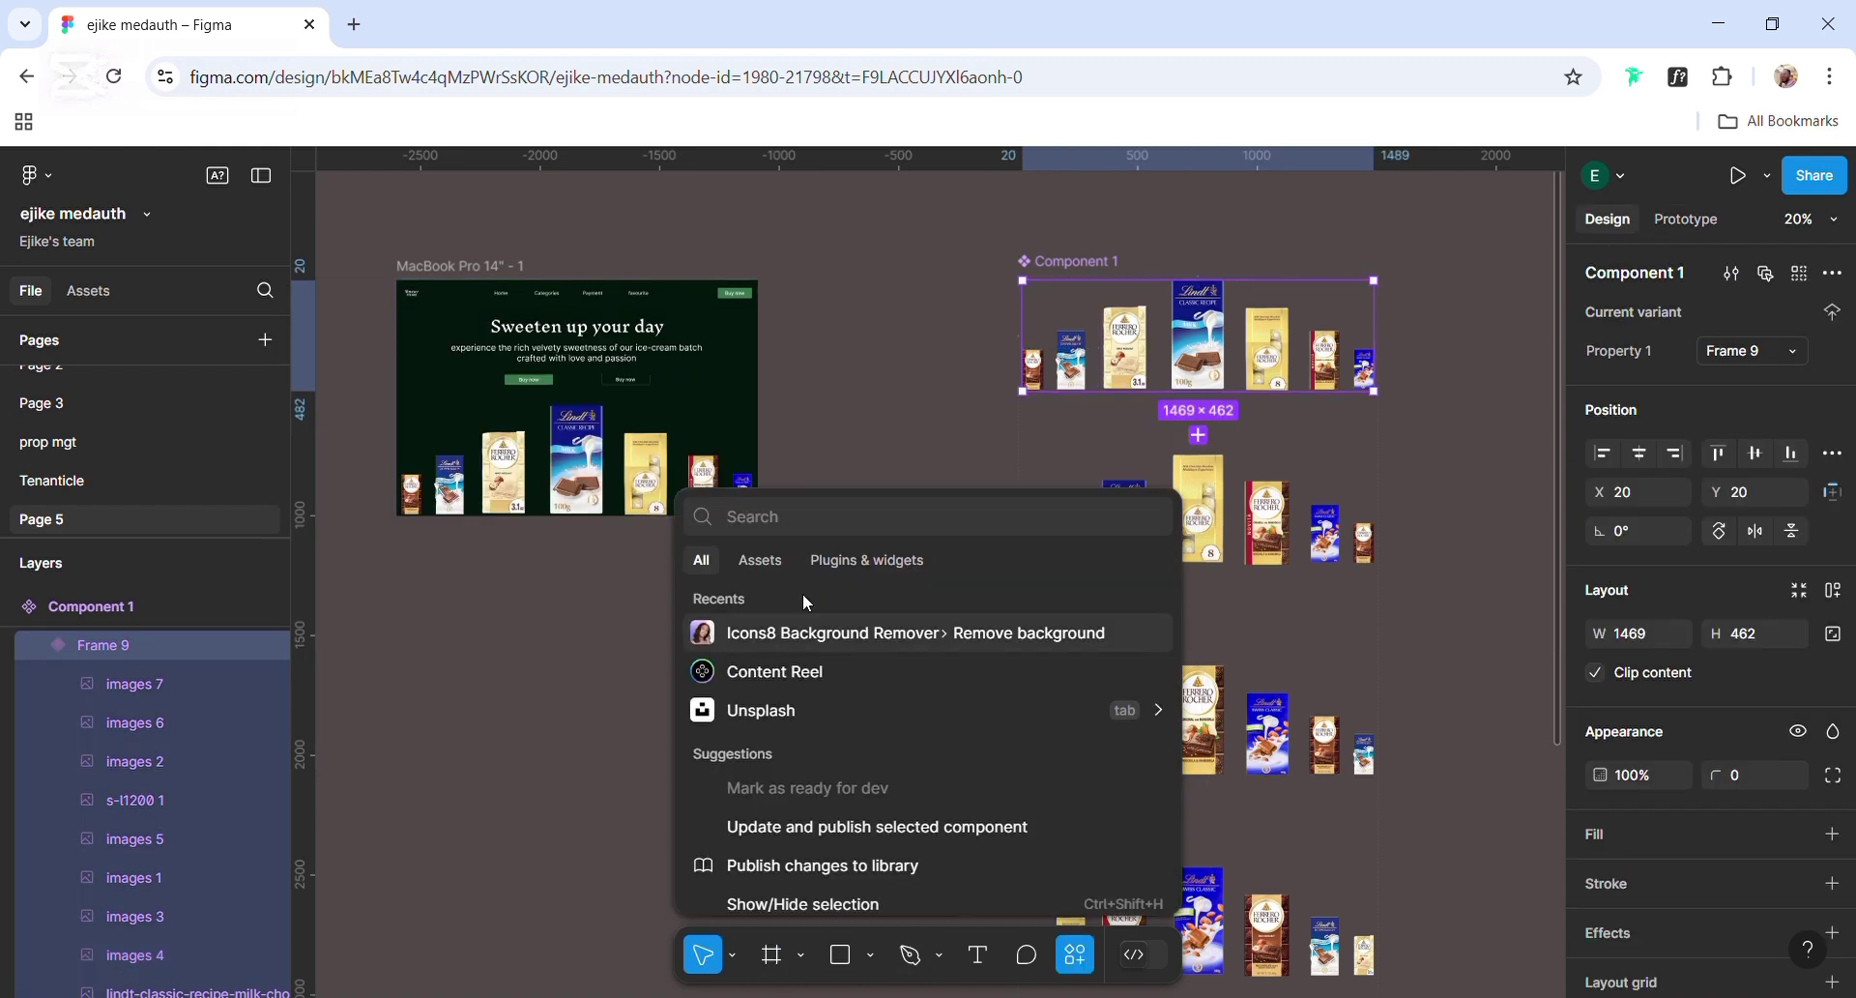
pyautogui.press('Escape')
# Run the Iconify plugin, search 'chevron' and import the circled chevron icon.
pyautogui.hotkey('ctrl', 'alt', 'p')
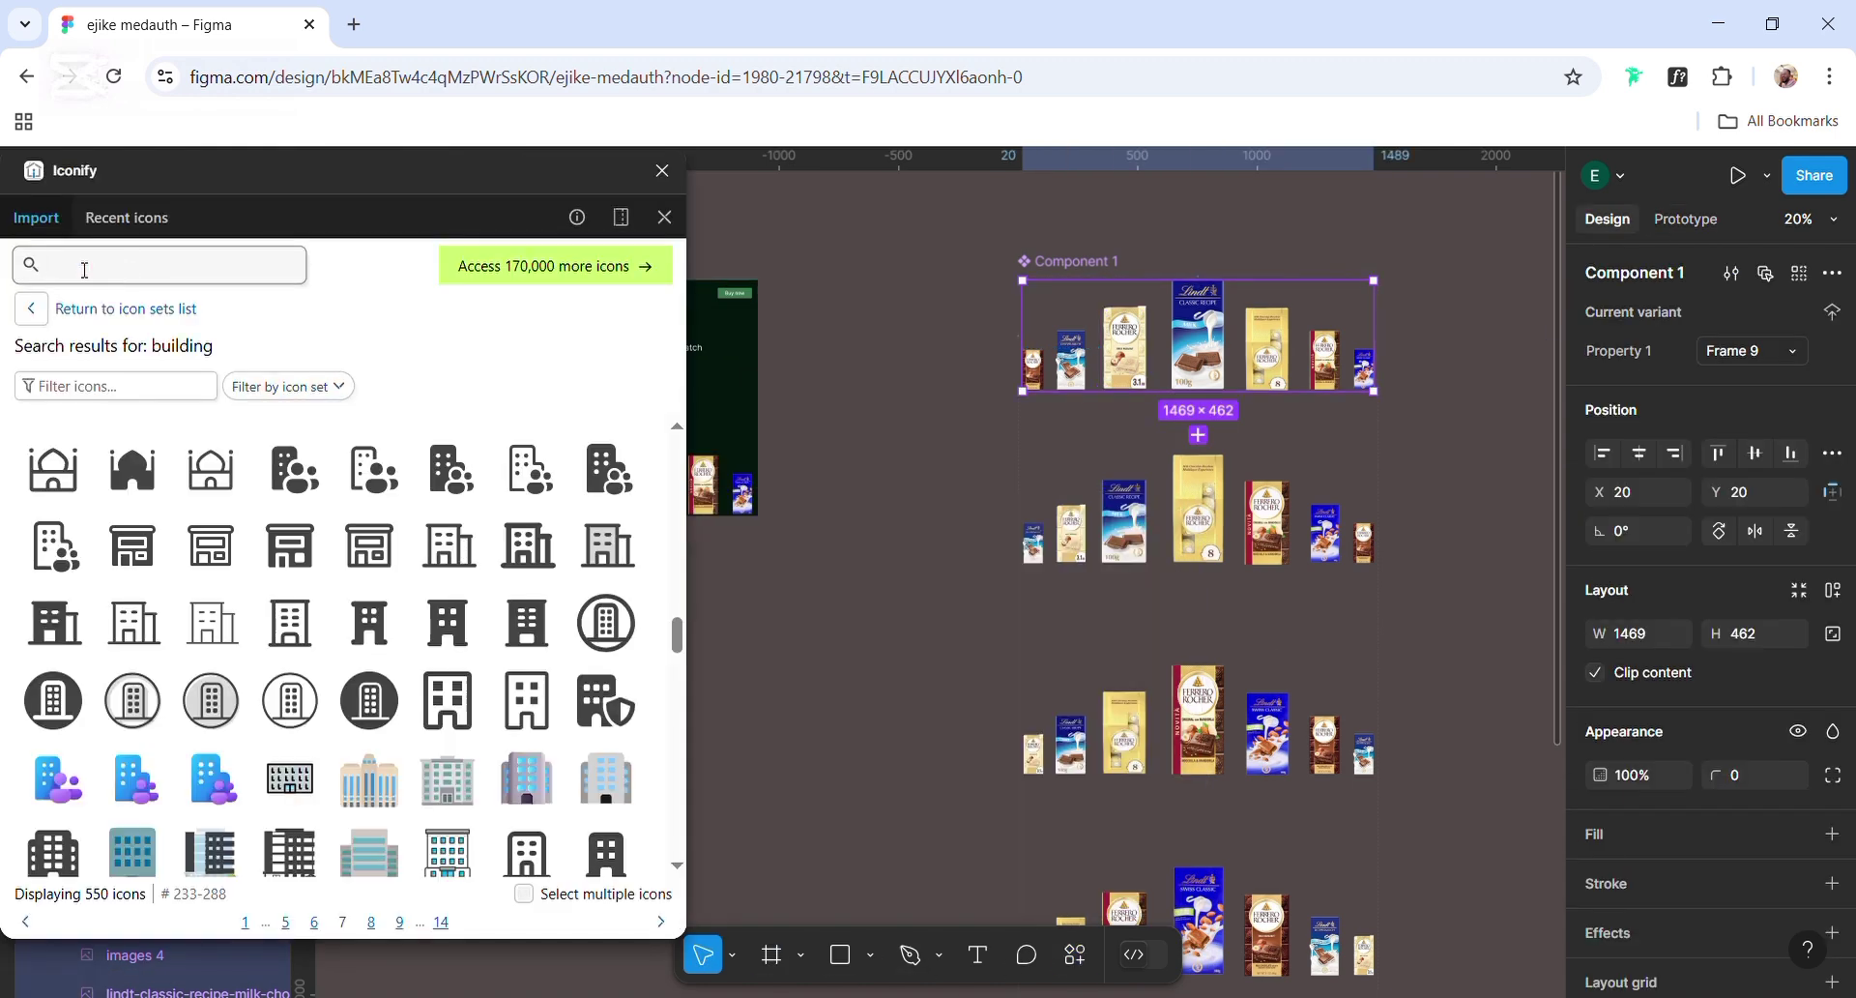
pyautogui.write('chevron')
pyautogui.press('Return')
pyautogui.scroll(-1, 302, 651)
pyautogui.click(132, 686)
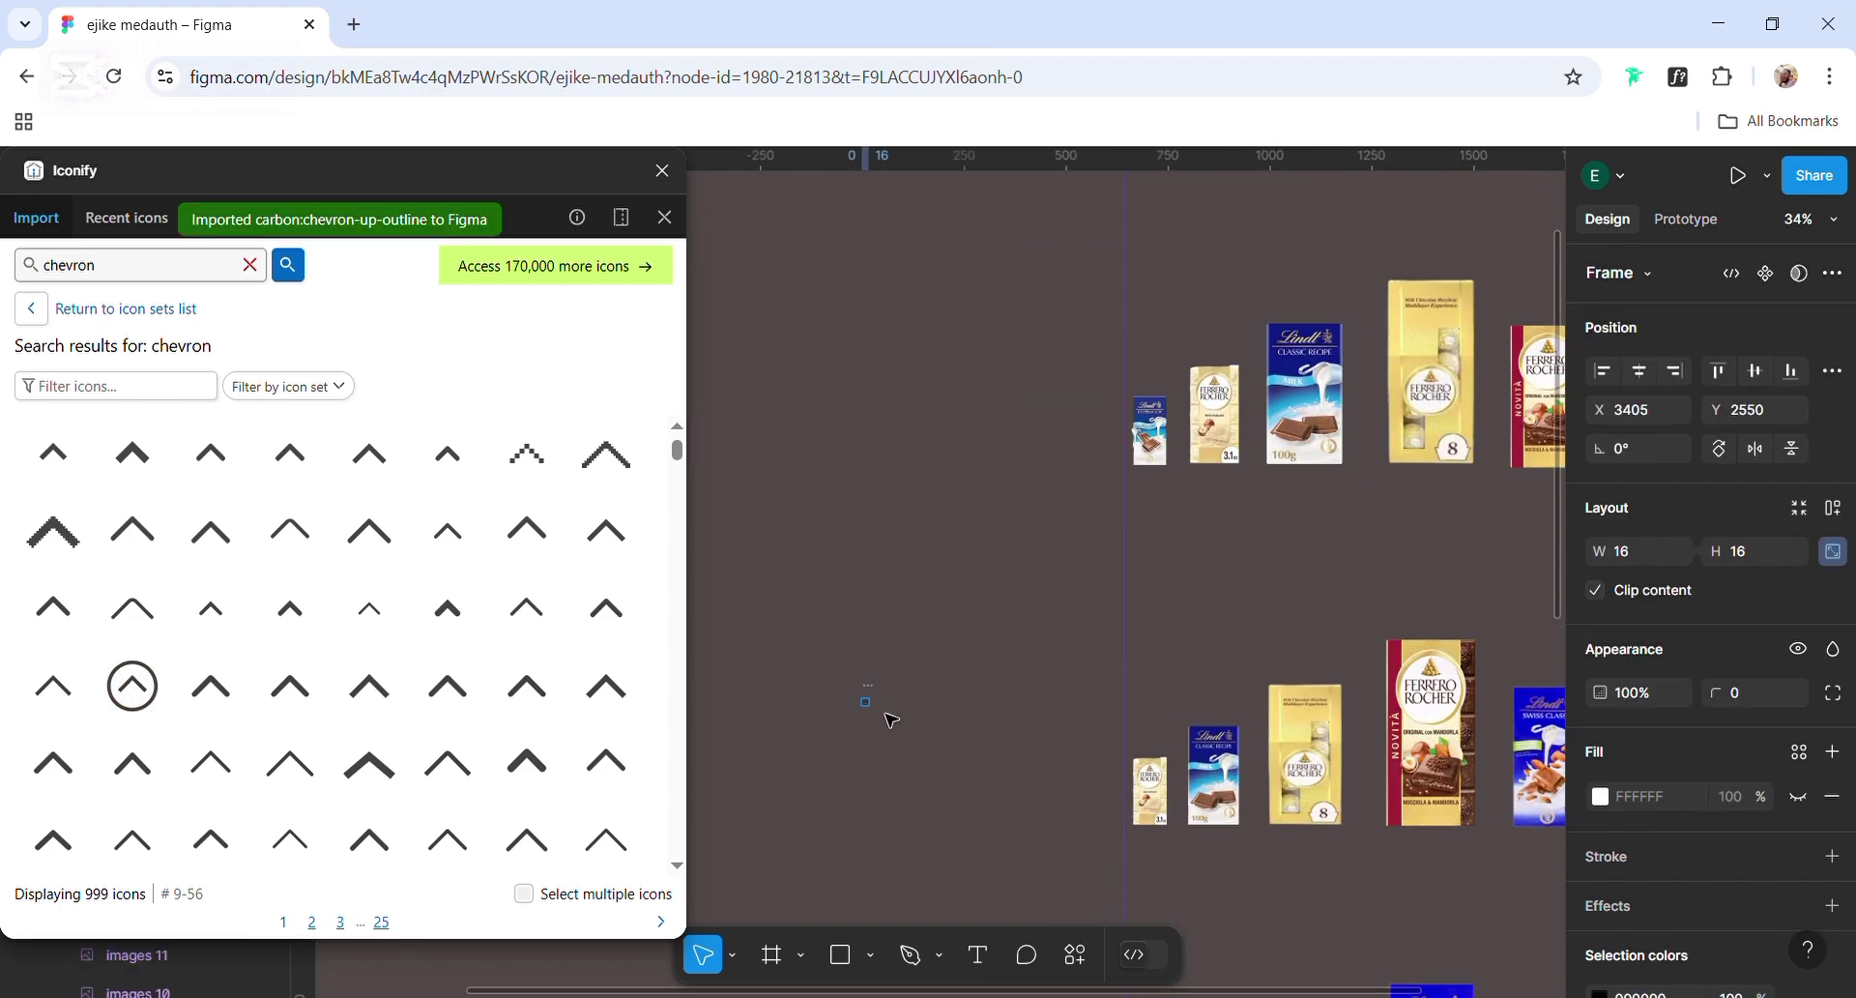
# Resize the chevron icon to 75×75 and close the Iconify plugin.
pyautogui.click(1634, 551)
pyautogui.scroll(5, 873, 732)
pyautogui.moveTo(833, 738); pyautogui.dragTo(873, 732)
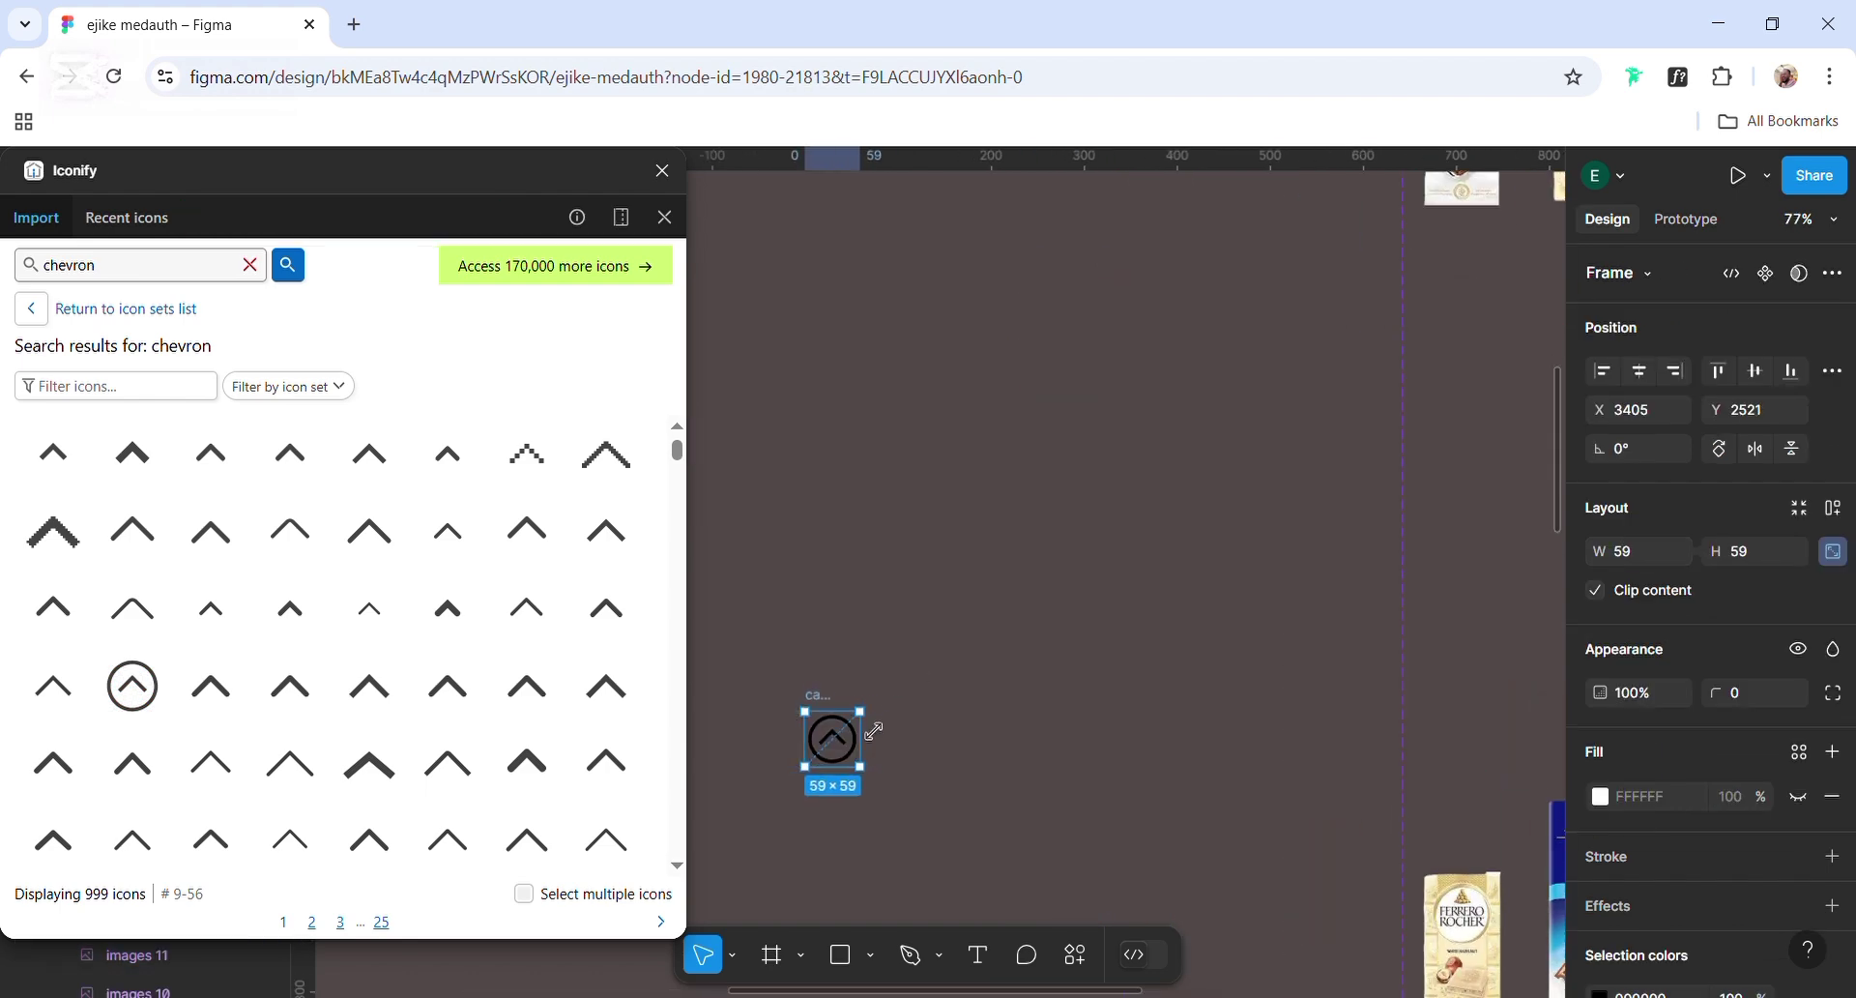
pyautogui.click(665, 217)
pyautogui.scroll(-5, 922, 758)
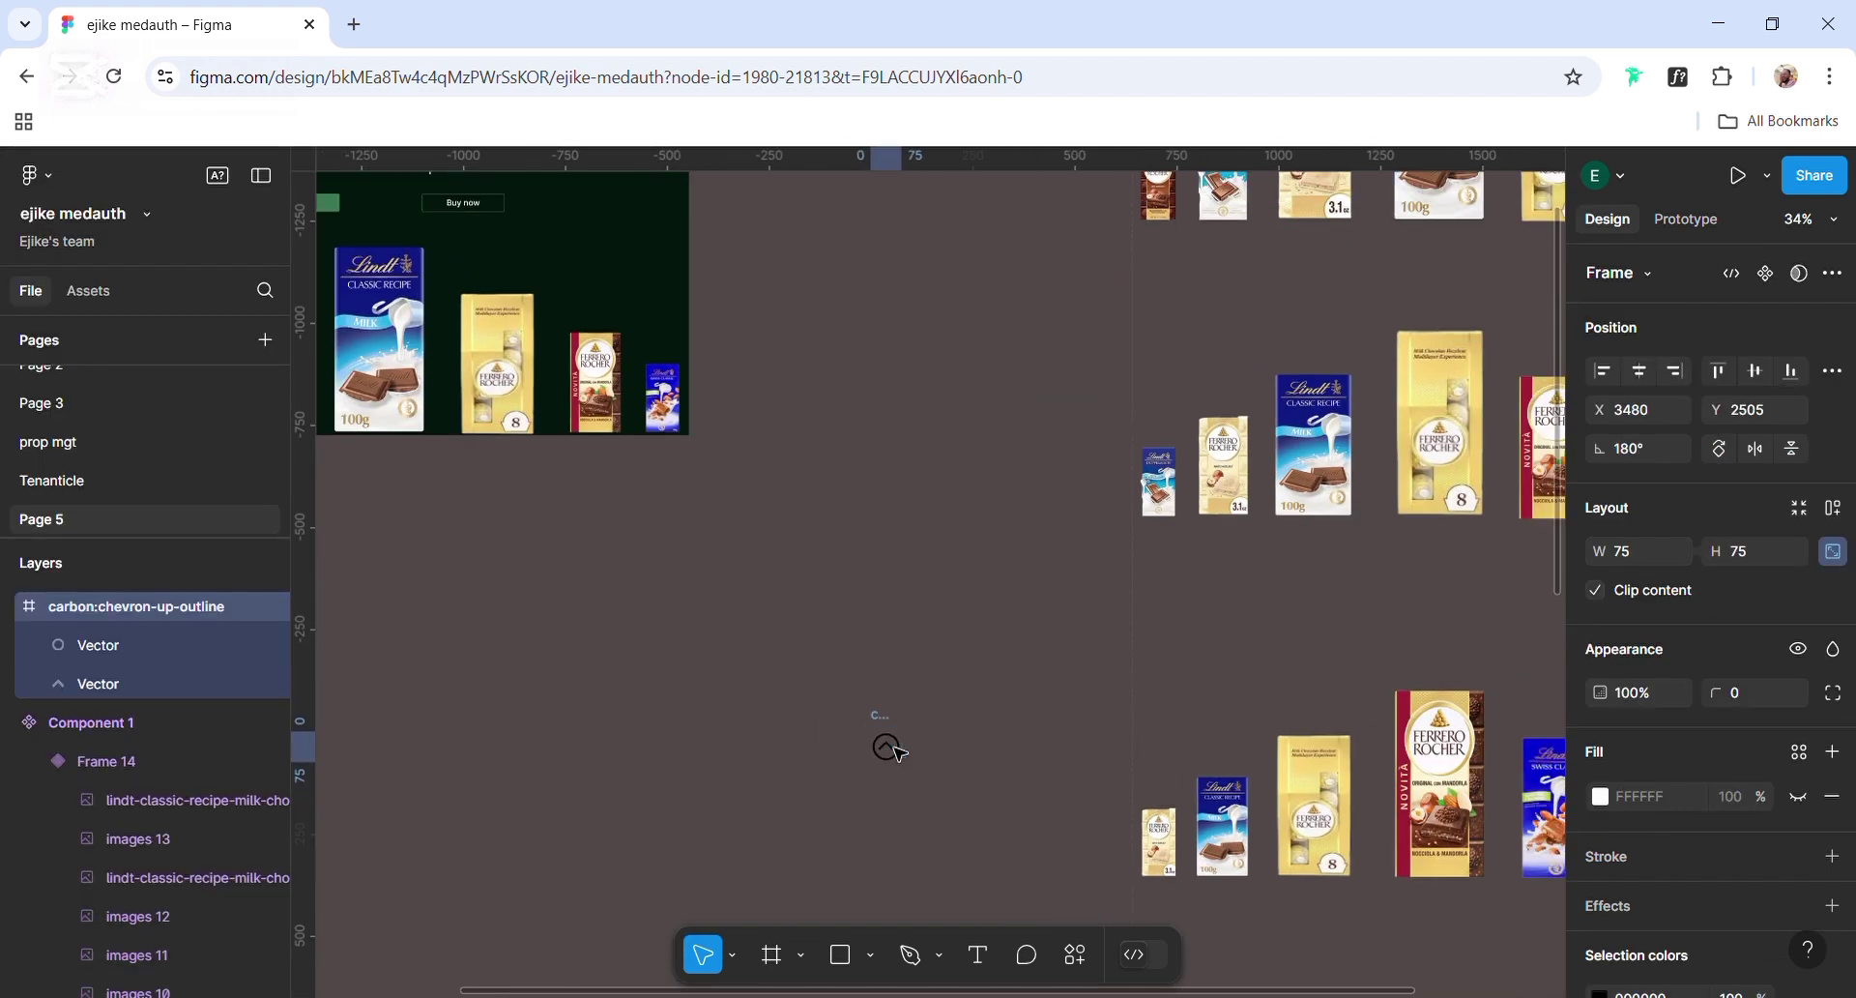
# Rotate the chevron 90° to point right and colour it white (FFFFFF).
pyautogui.moveTo(925, 787); pyautogui.dragTo(1541, 506)
pyautogui.press('Return')
pyautogui.scroll(-2, 729, 540)
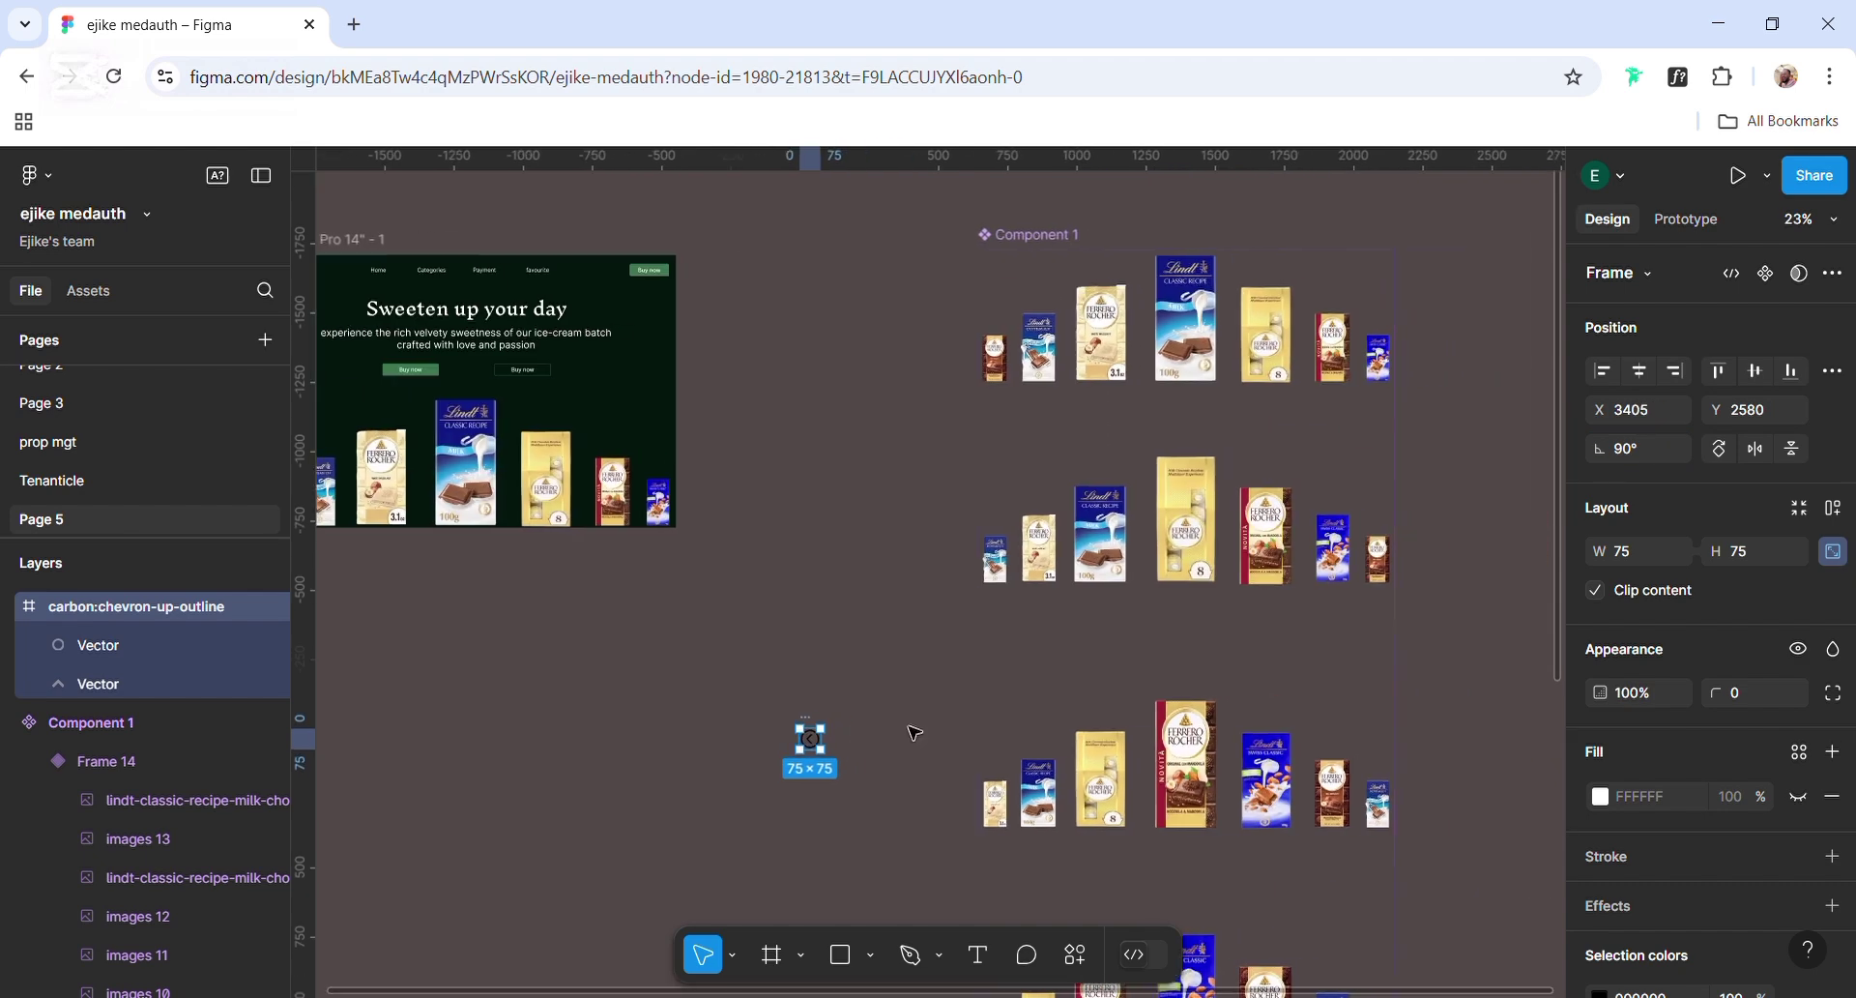
pyautogui.scroll(-2, 1738, 870)
pyautogui.click(1684, 885)
pyautogui.write('fff')
pyautogui.press('Return')
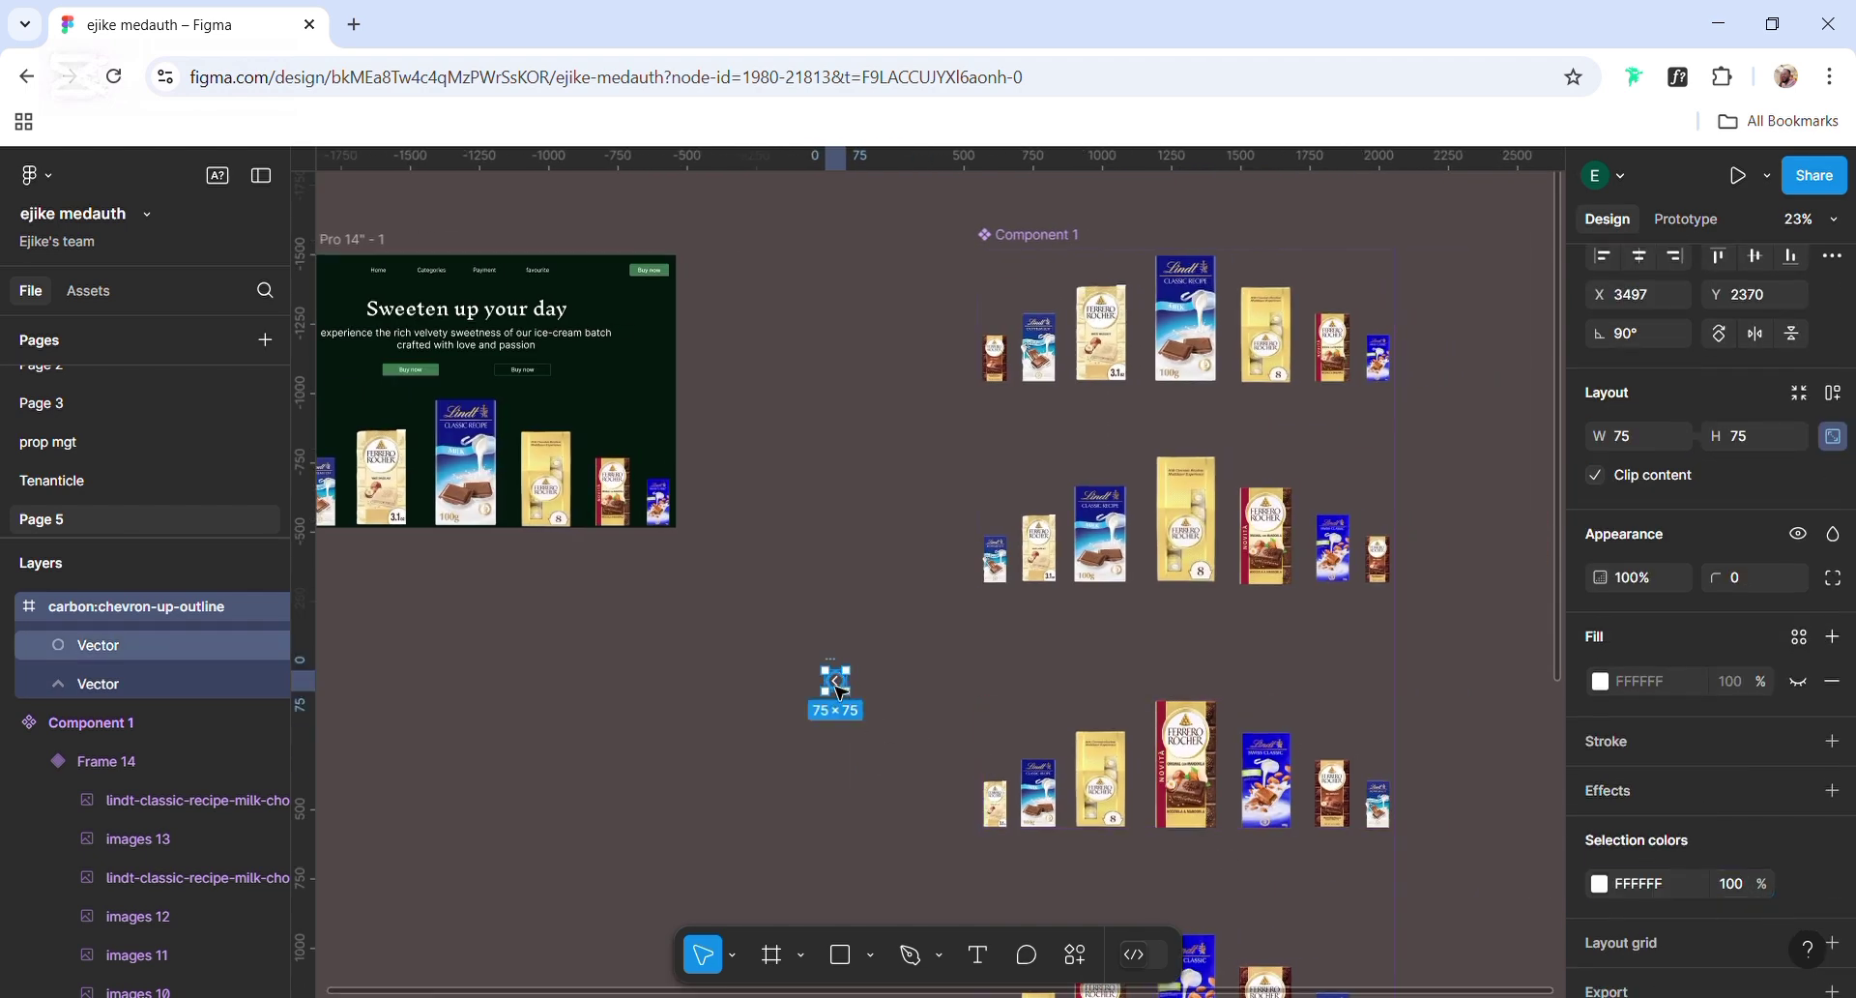
# Place the chevron at the right edge of the top carousel frame at X 1420.
pyautogui.moveTo(836, 682); pyautogui.dragTo(1015, 293)
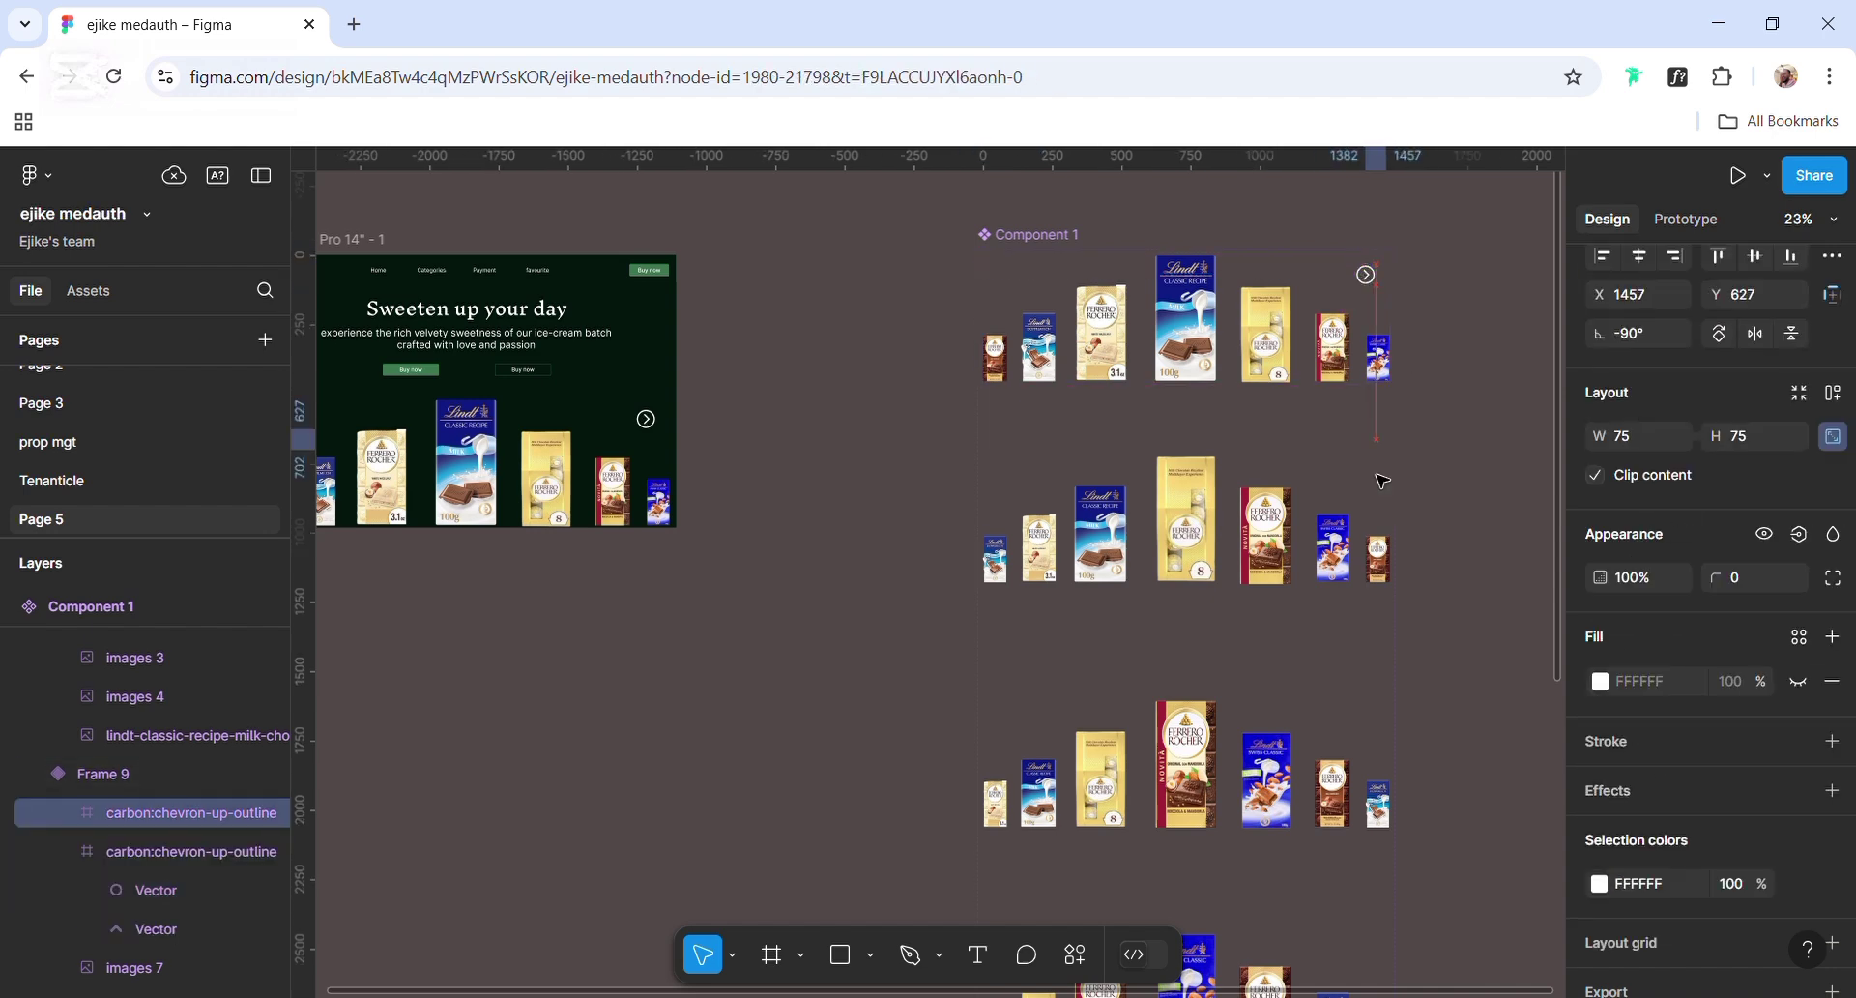
pyautogui.moveTo(1371, 281); pyautogui.dragTo(1381, 288)
pyautogui.write('420')
pyautogui.press('Tab')
pyautogui.write('39')
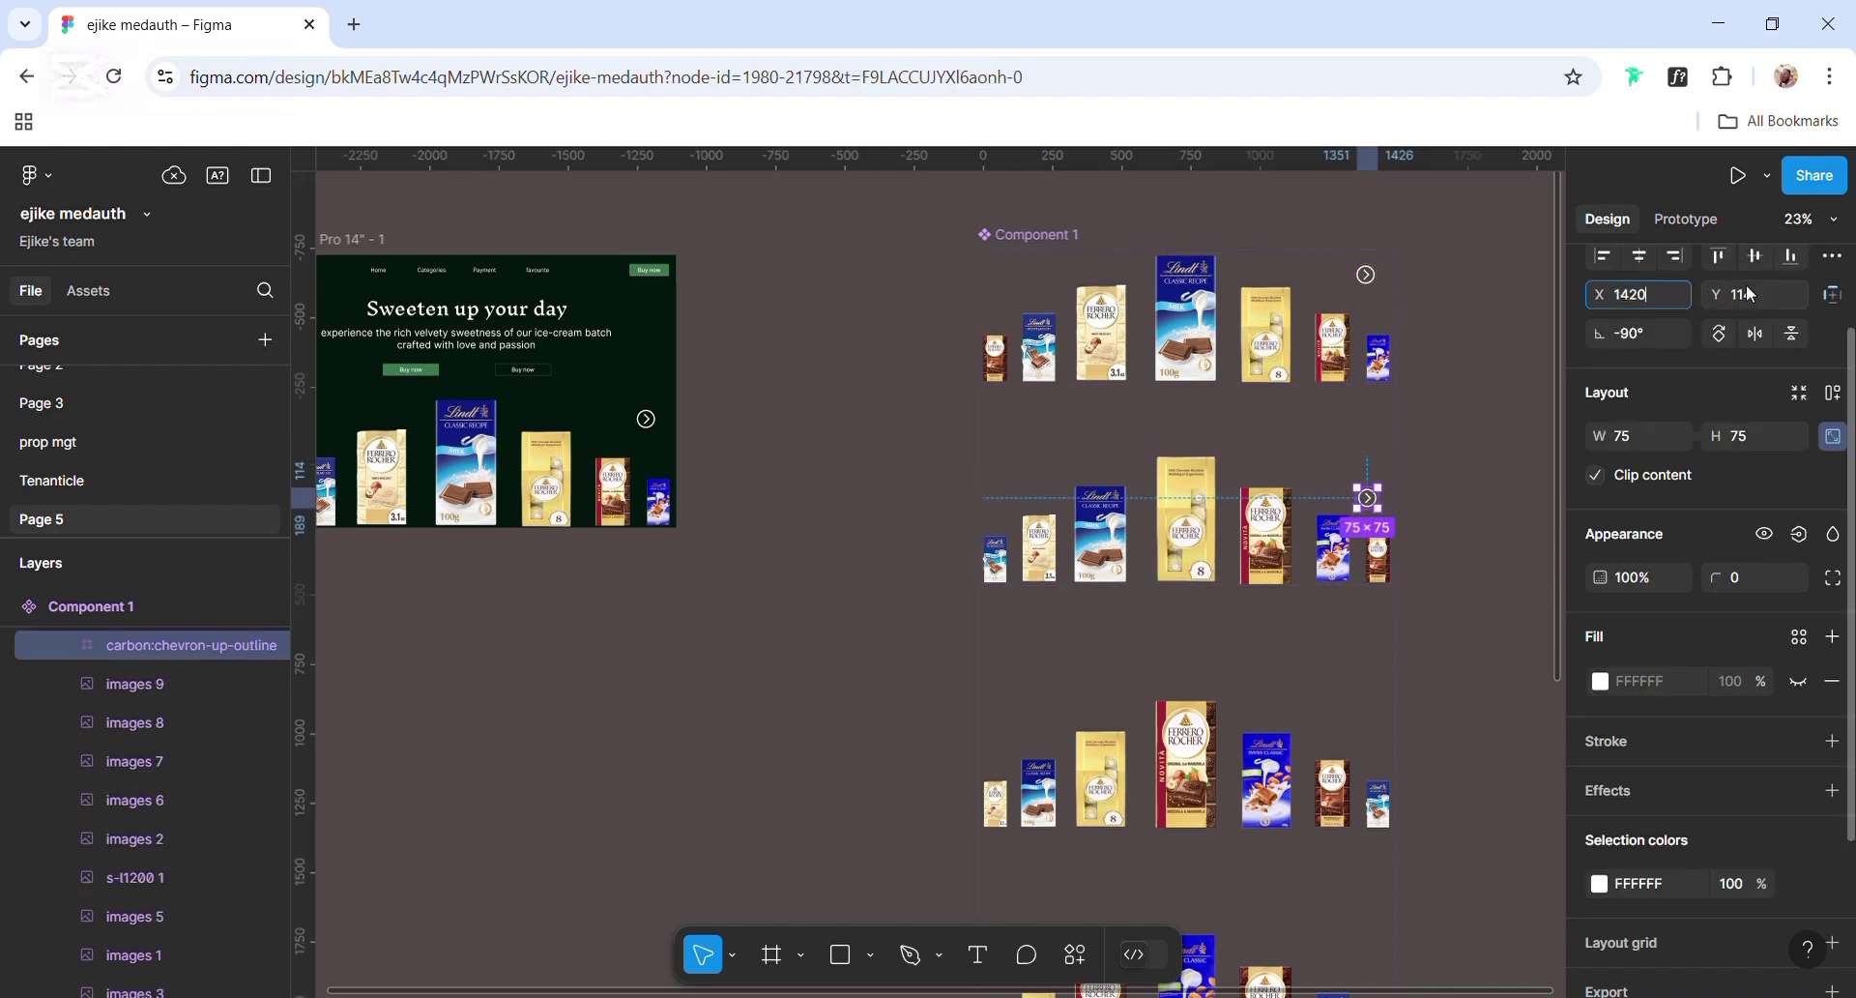
pyautogui.press('Return')
# Put chevron copies into the remaining carousel rows, each at X 1420.
pyautogui.moveTo(1365, 475); pyautogui.dragTo(1371, 732)
pyautogui.scroll(-3, 1370, 732)
pyautogui.click(1768, 295)
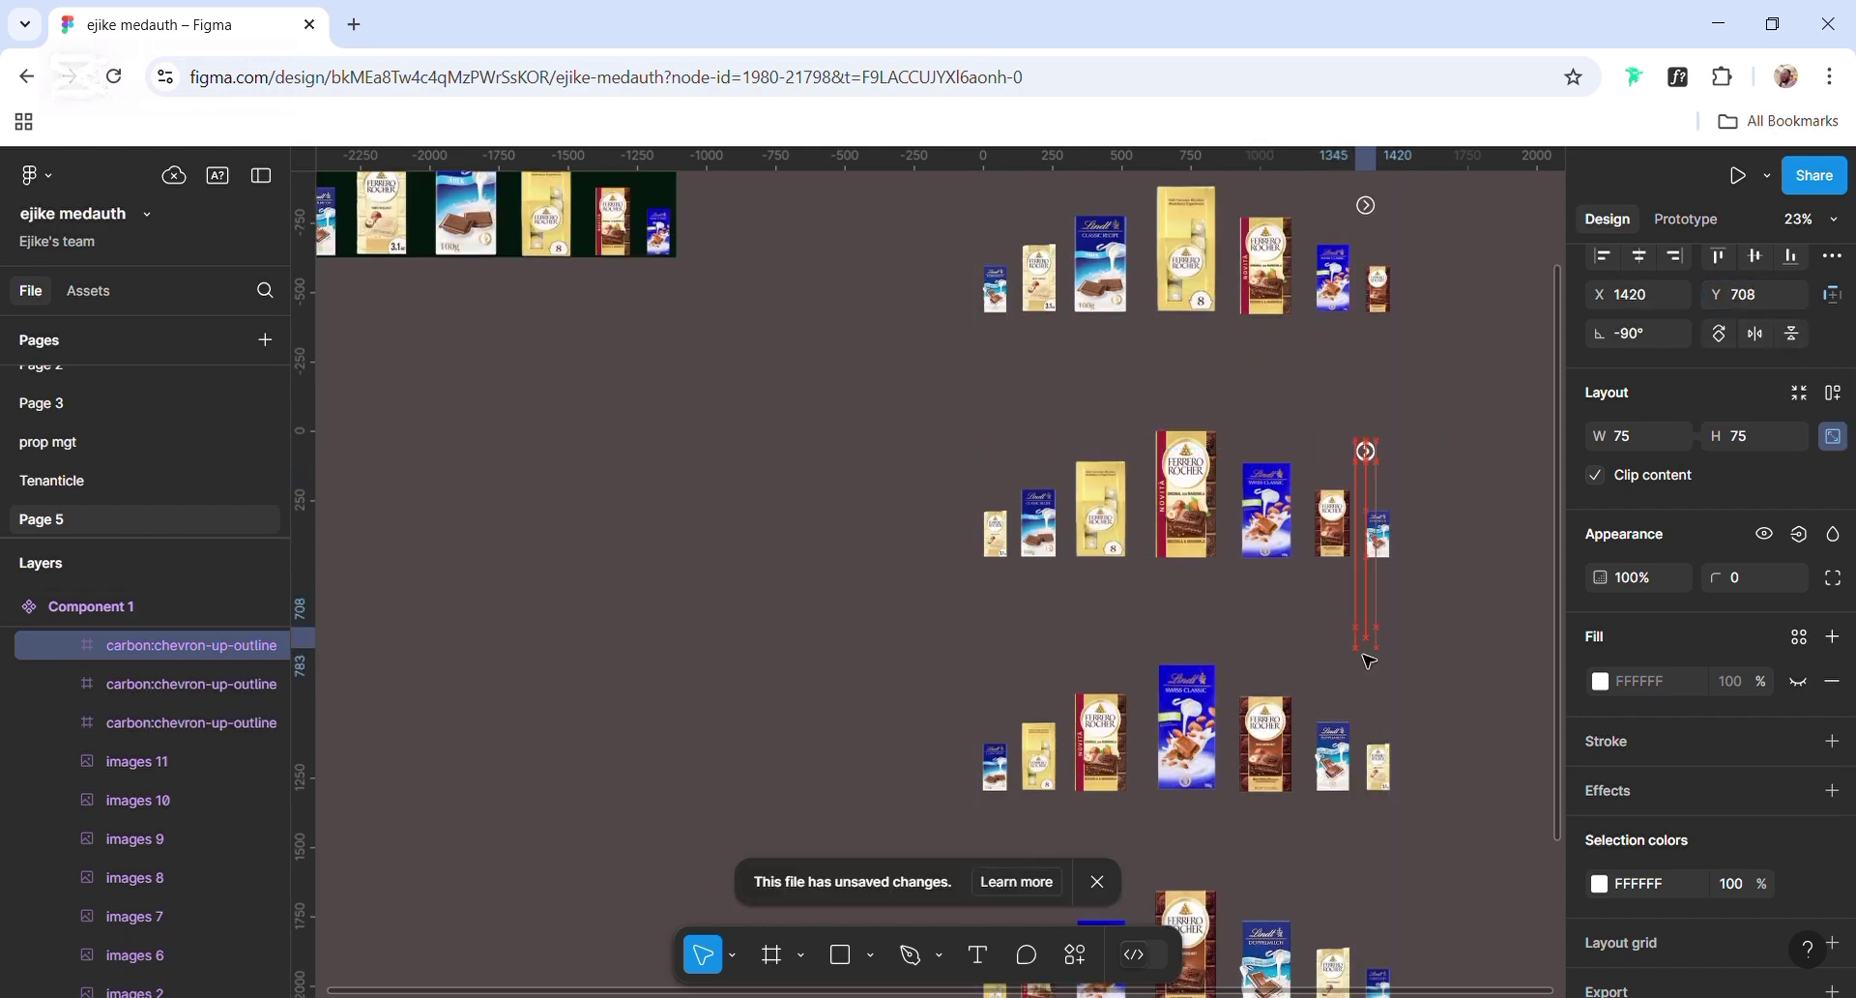
pyautogui.moveTo(1369, 661); pyautogui.dragTo(1365, 706)
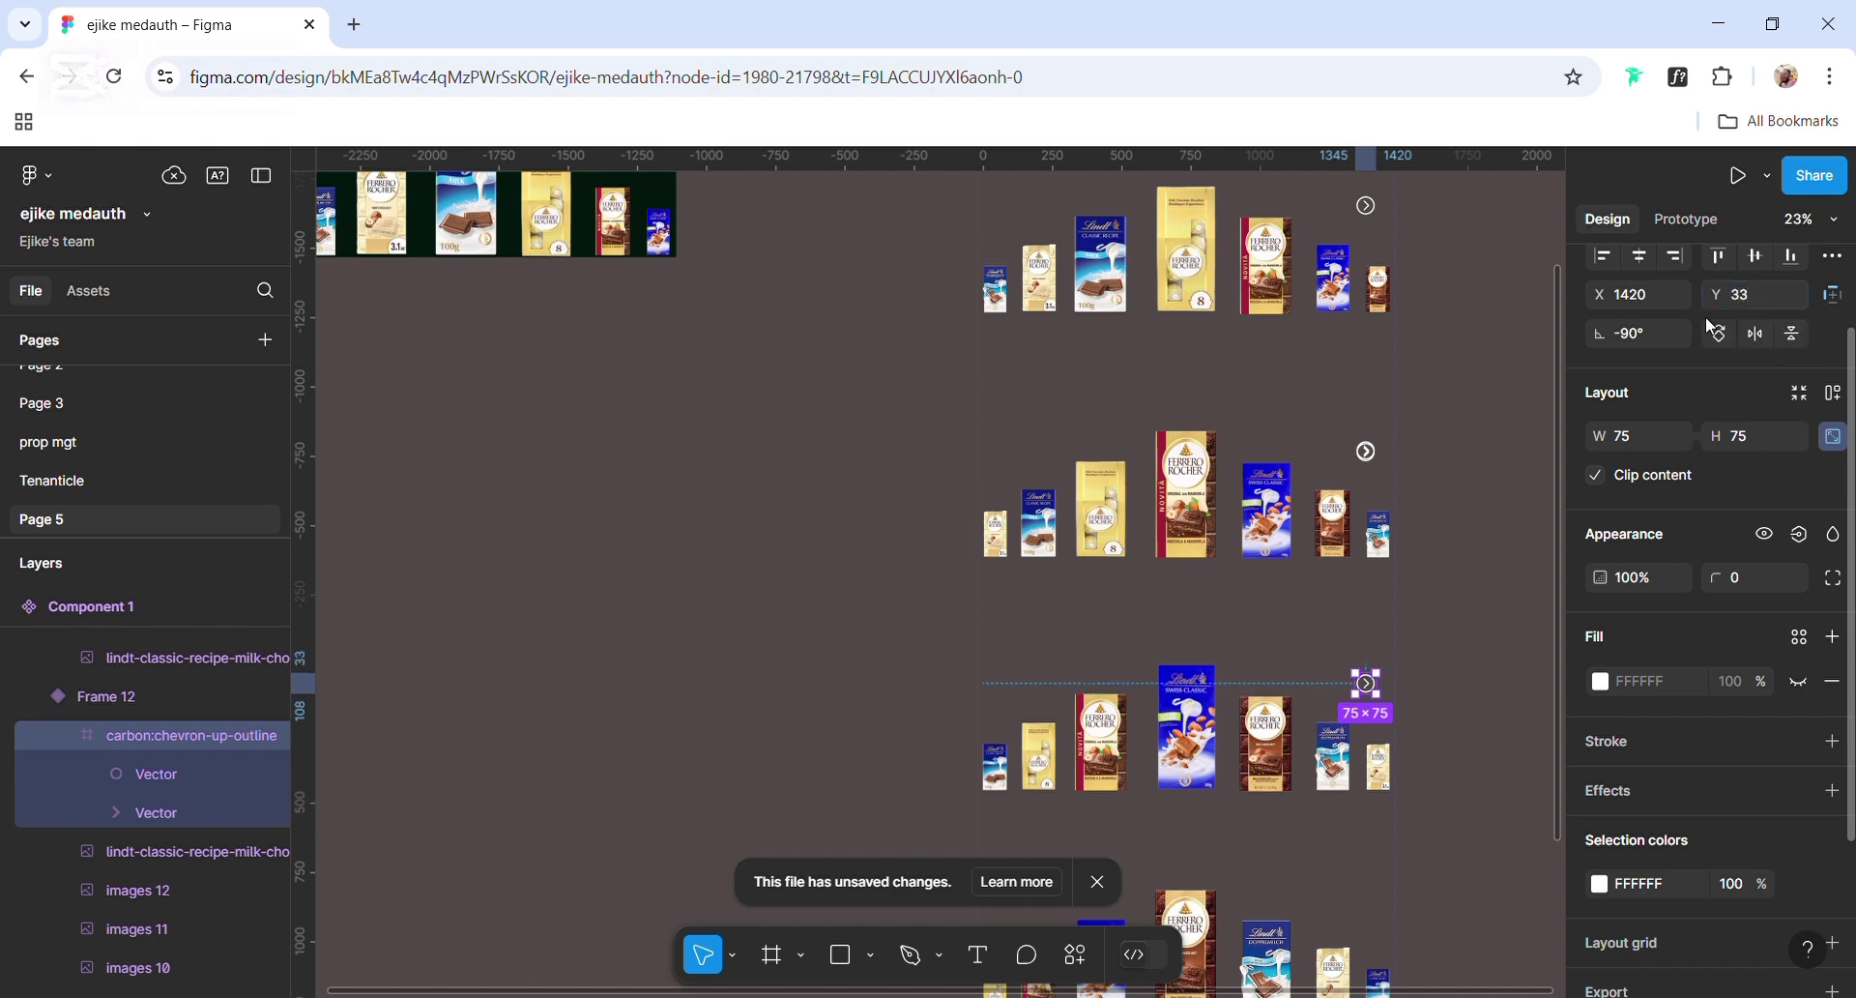
pyautogui.scroll(-2, 1443, 700)
pyautogui.moveTo(1366, 489); pyautogui.dragTo(1375, 719)
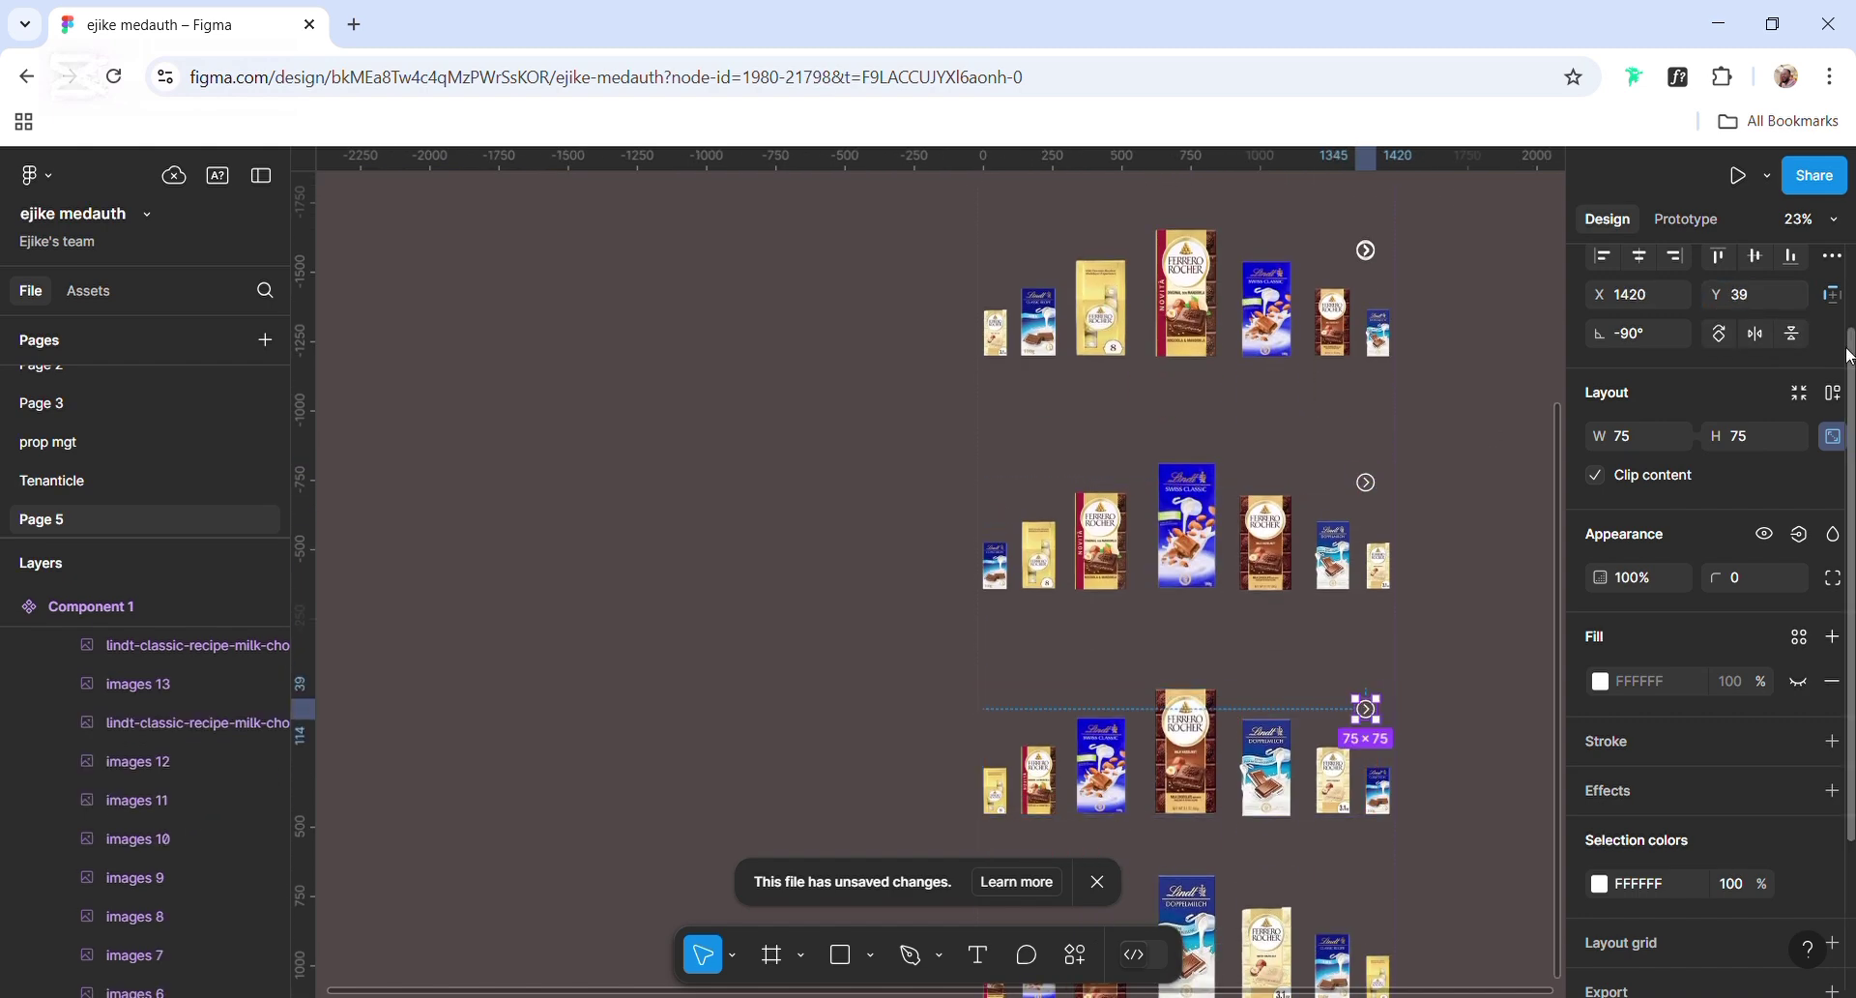
pyautogui.scroll(-2, 1375, 715)
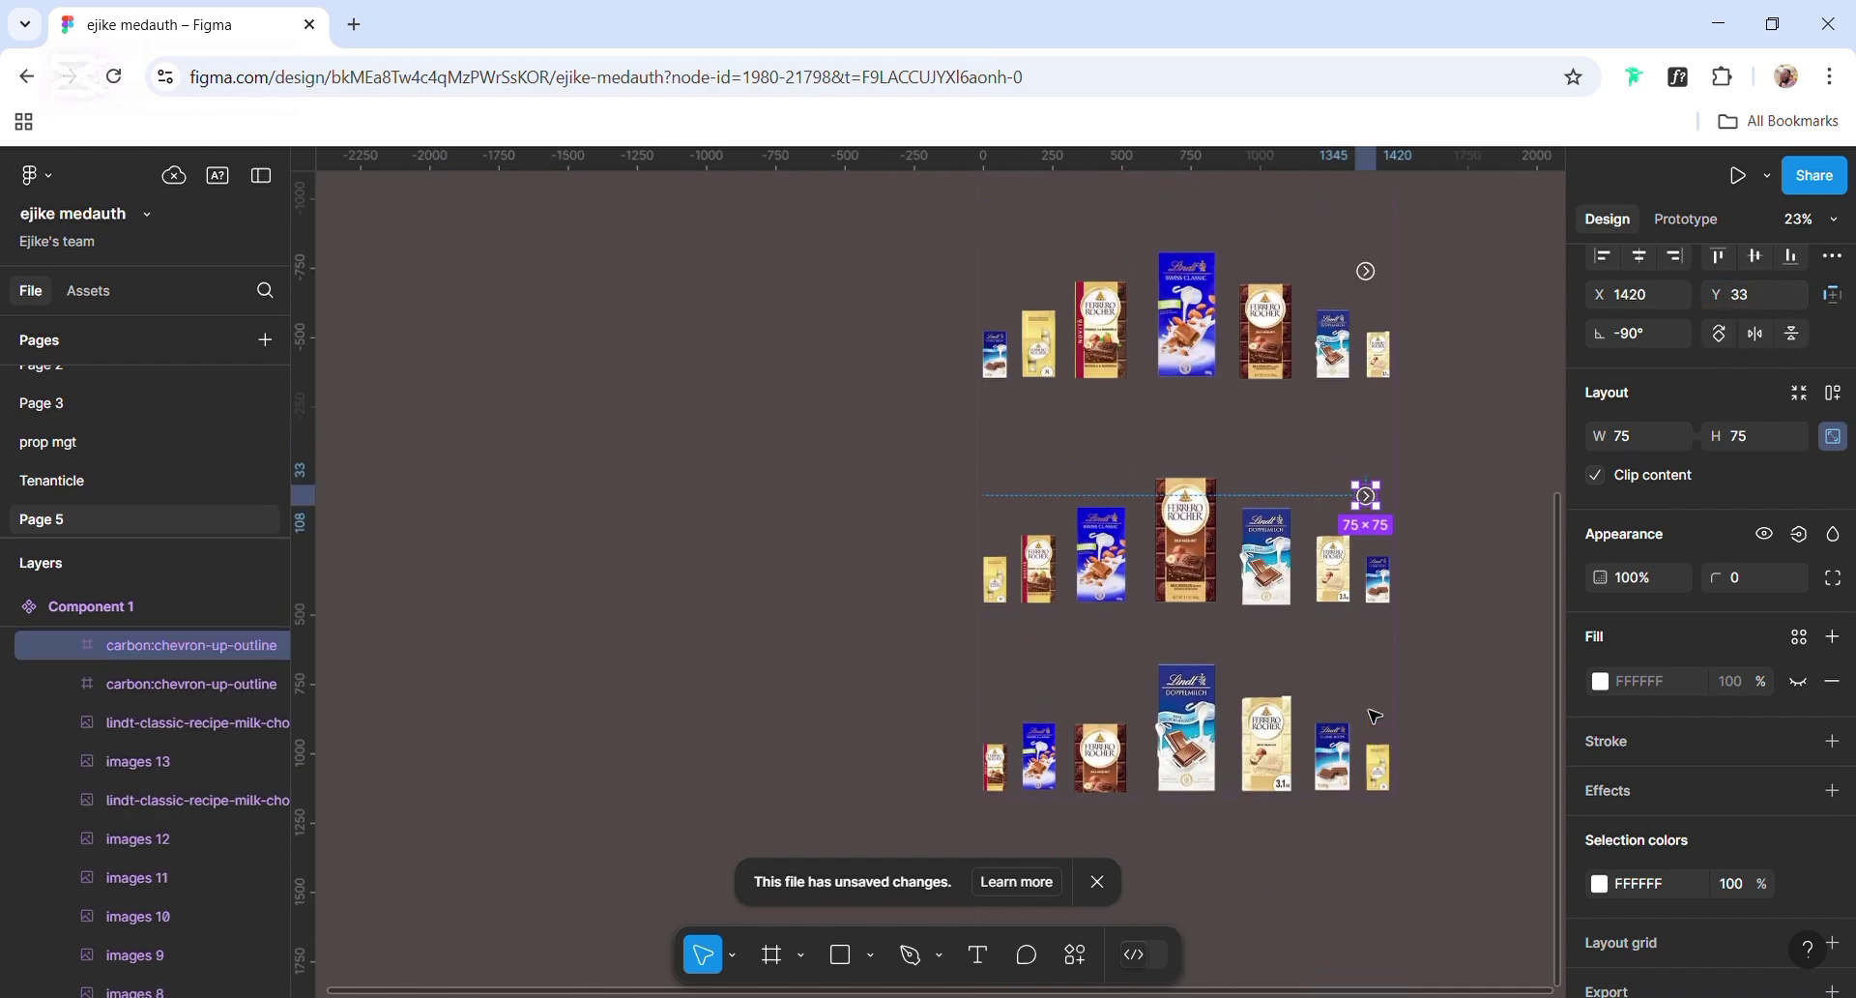
pyautogui.moveTo(1377, 509); pyautogui.dragTo(1379, 703)
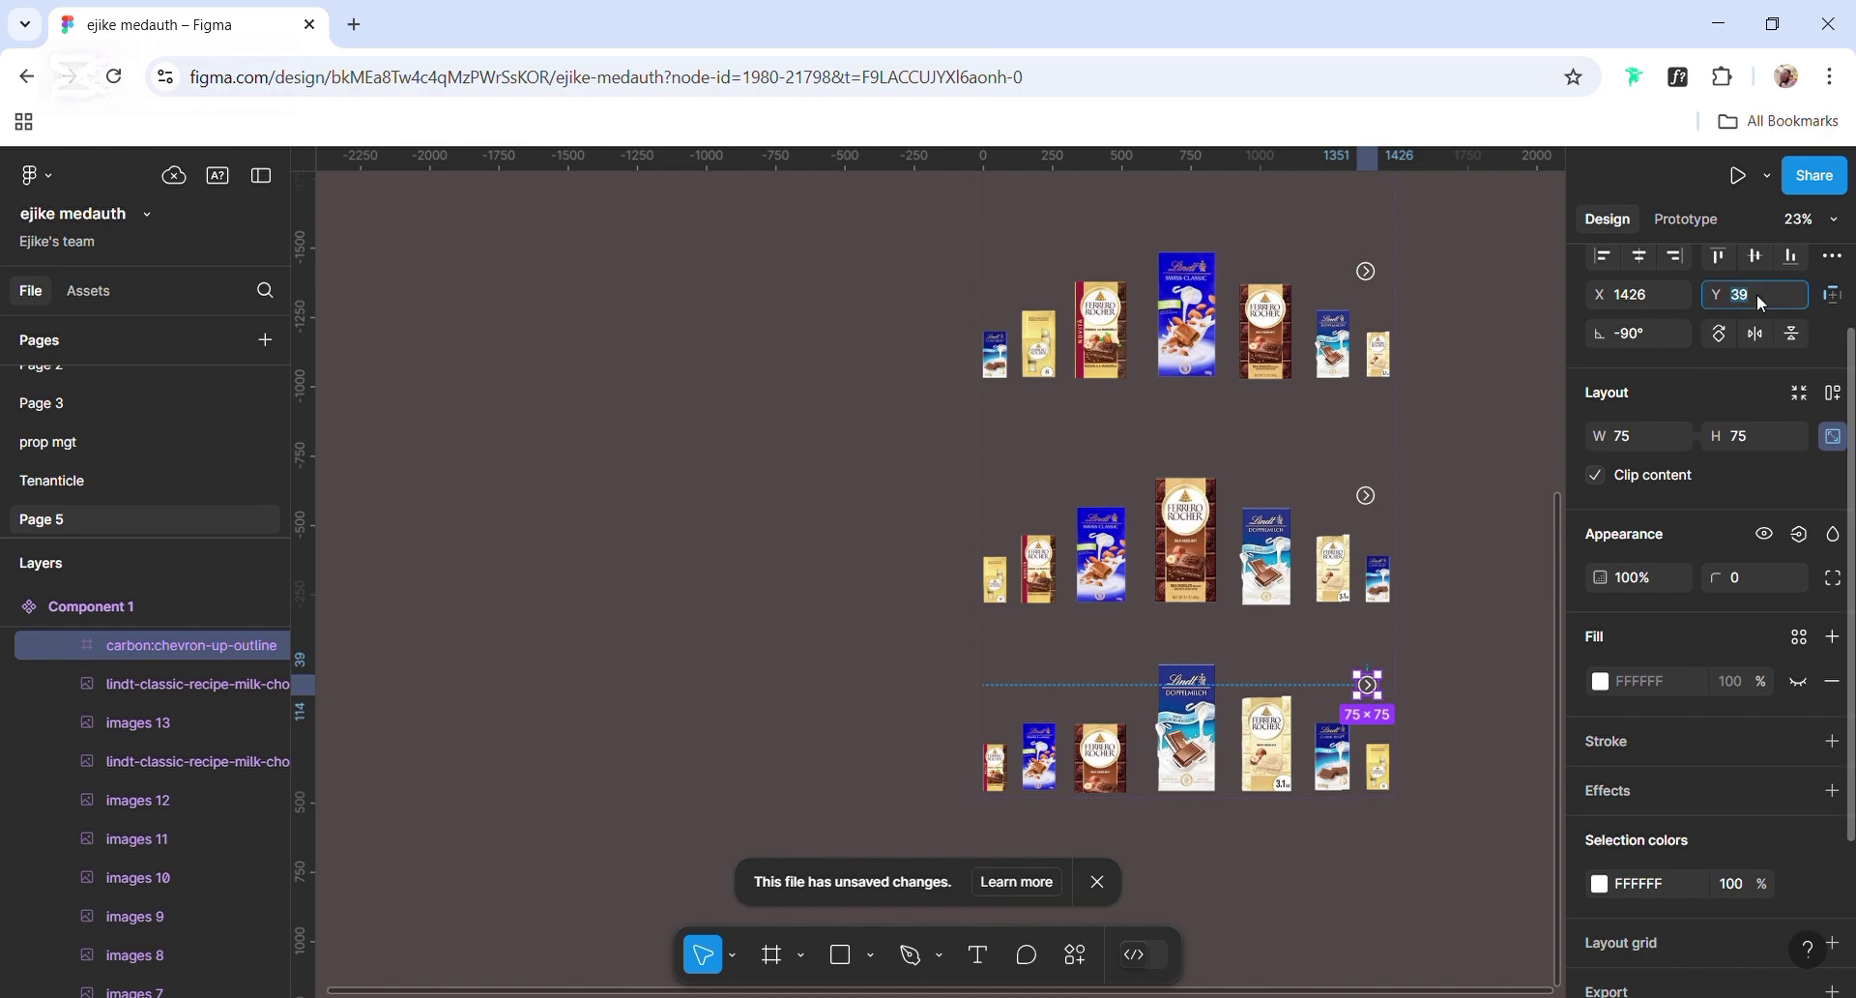
pyautogui.write('20')
pyautogui.press('Return')
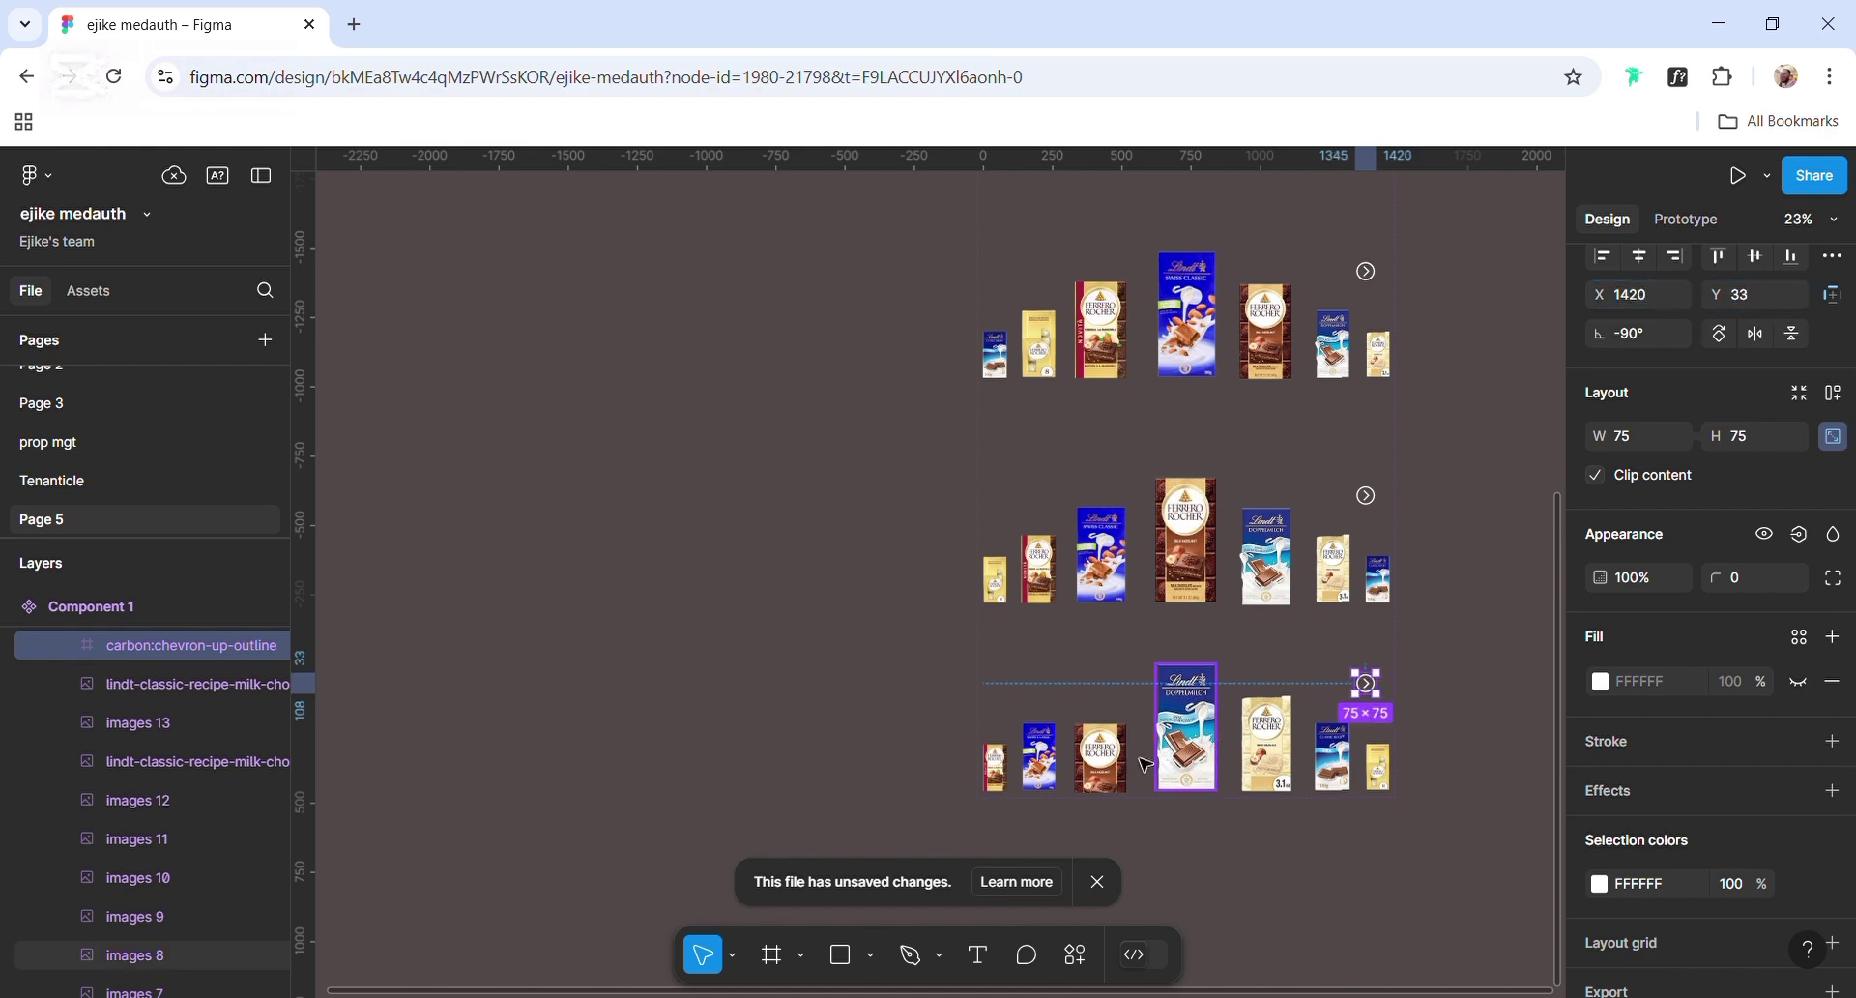
# Select chevrons across the carousel rows to check their placement.
pyautogui.scroll(1, 1274, 809)
pyautogui.keyDown('shift'); pyautogui.click(1365, 614); pyautogui.keyUp('shift')
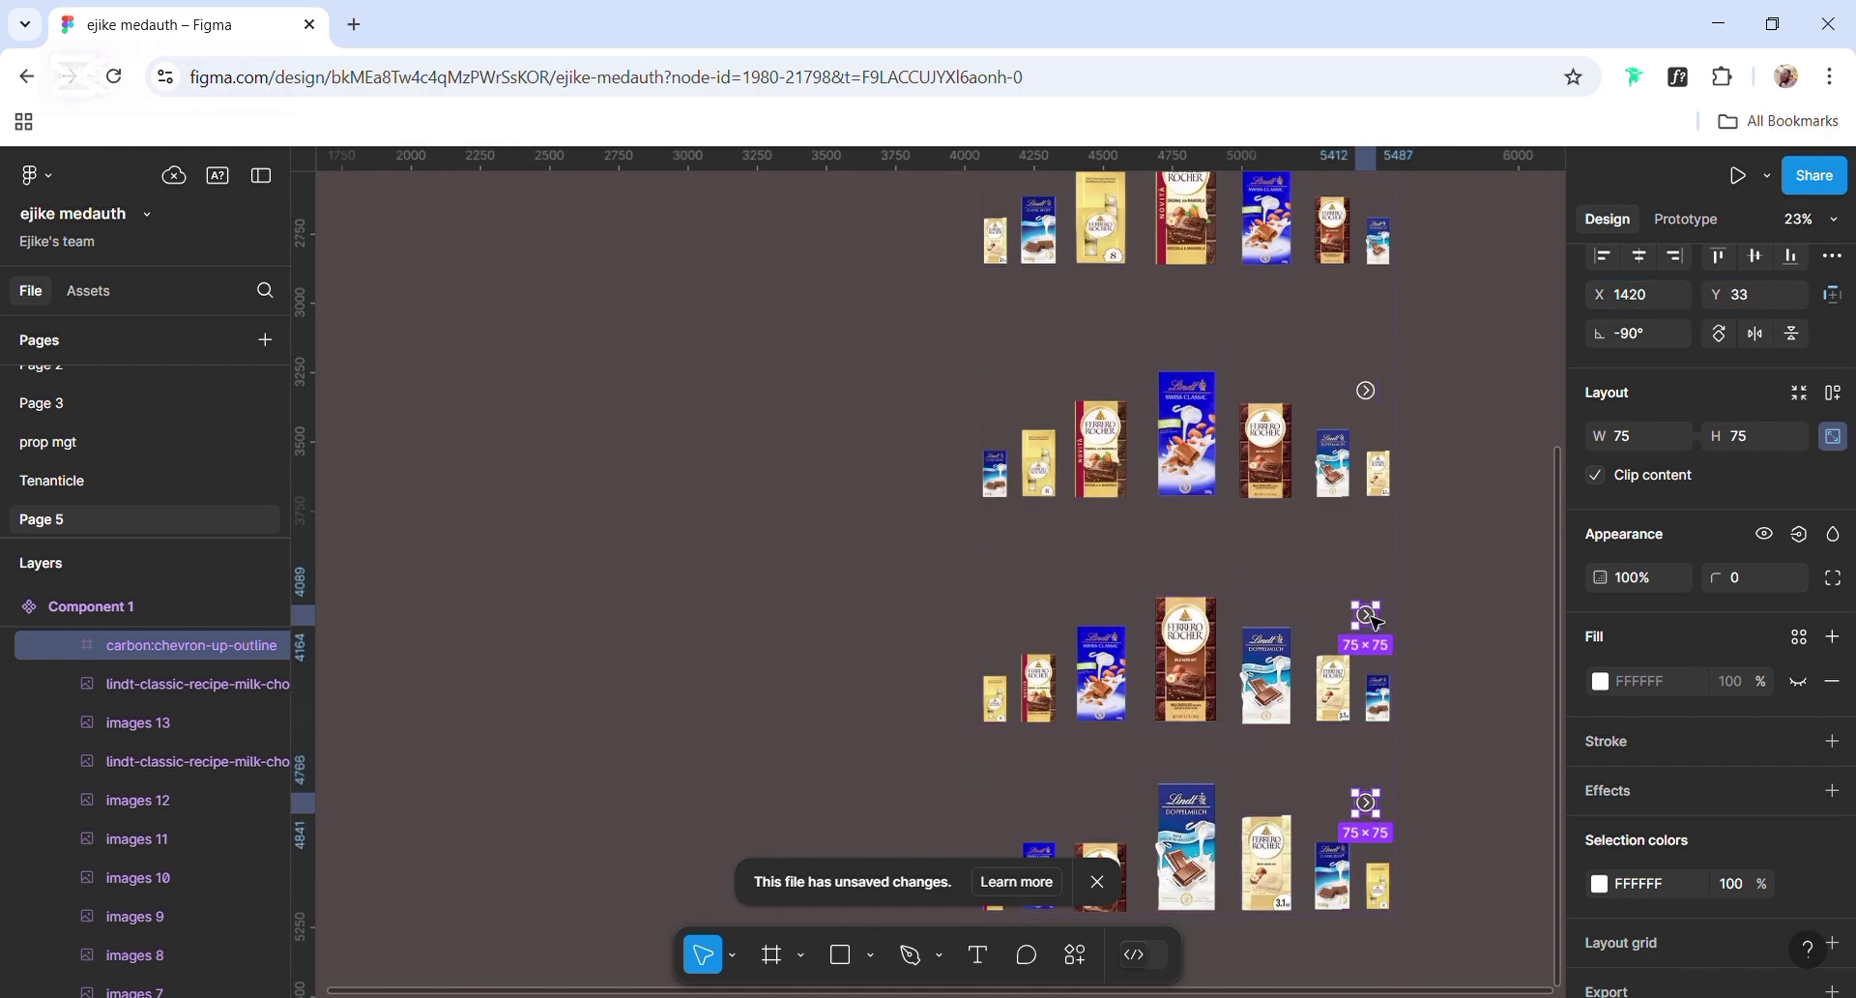
pyautogui.scroll(5, 1378, 259)
pyautogui.scroll(-5, 1377, 259)
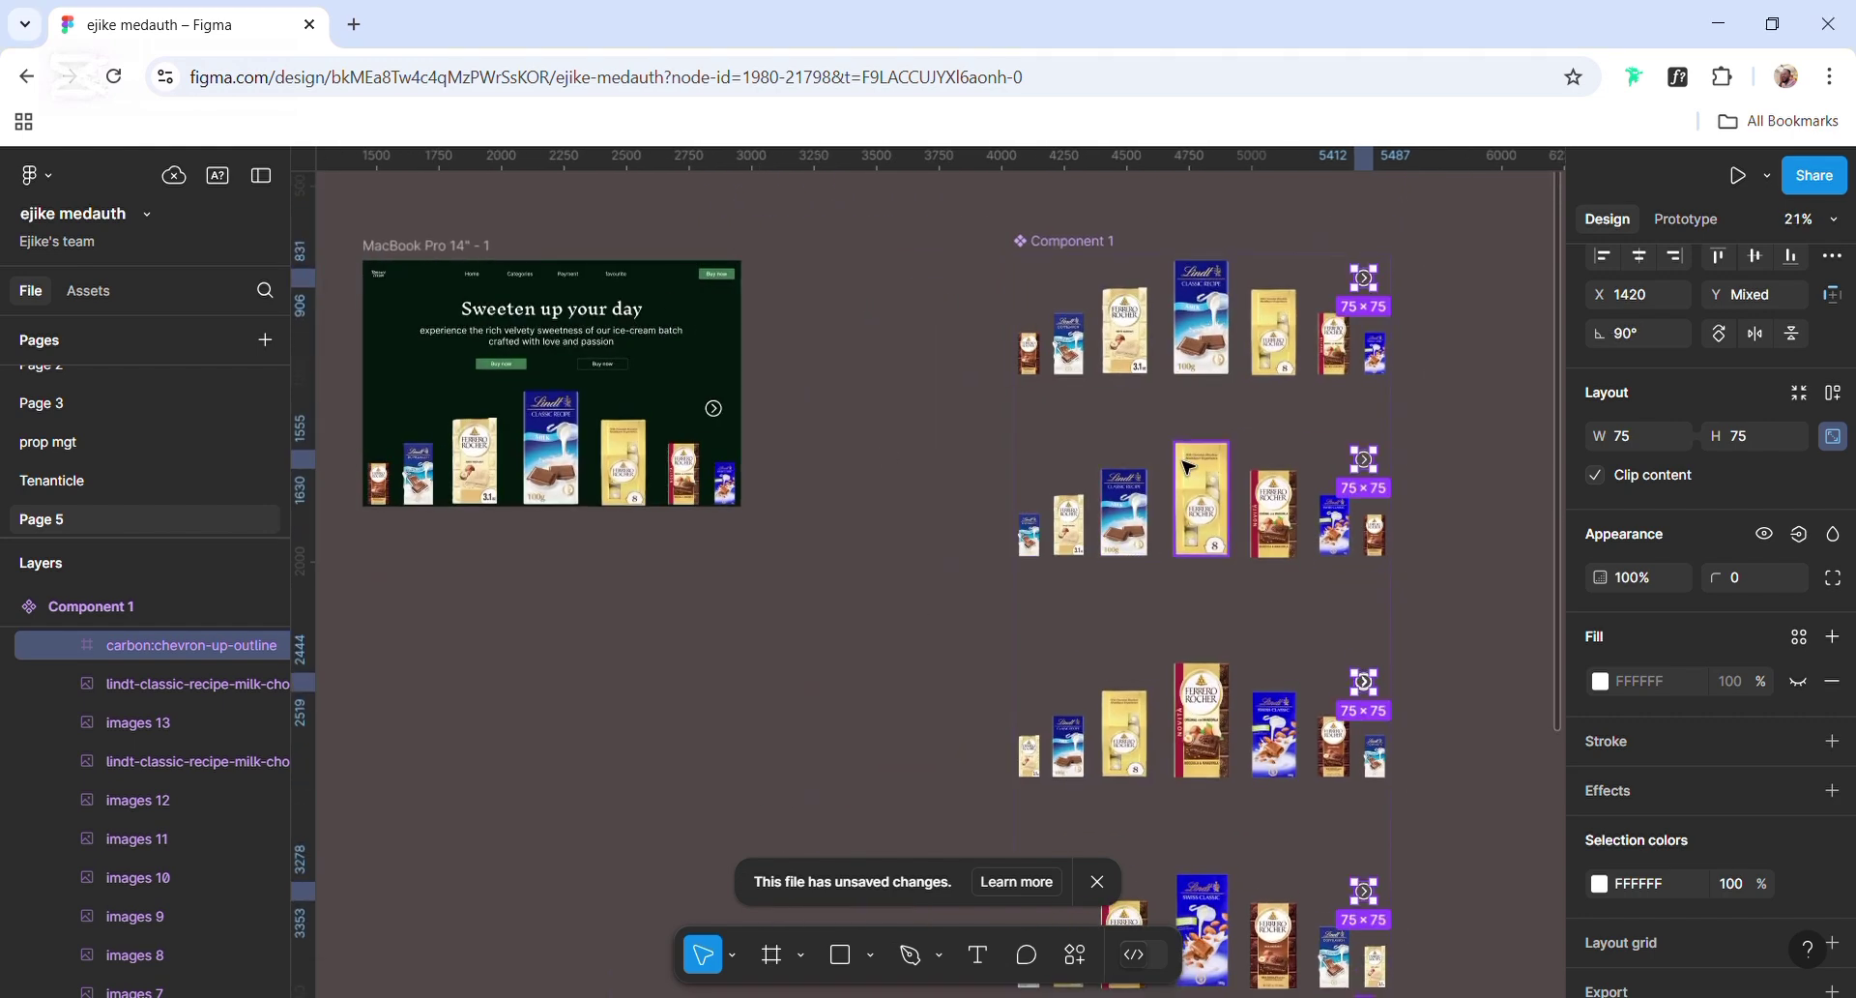
pyautogui.scroll(-2, 1188, 468)
pyautogui.scroll(3, 1335, 589)
pyautogui.click(1335, 589)
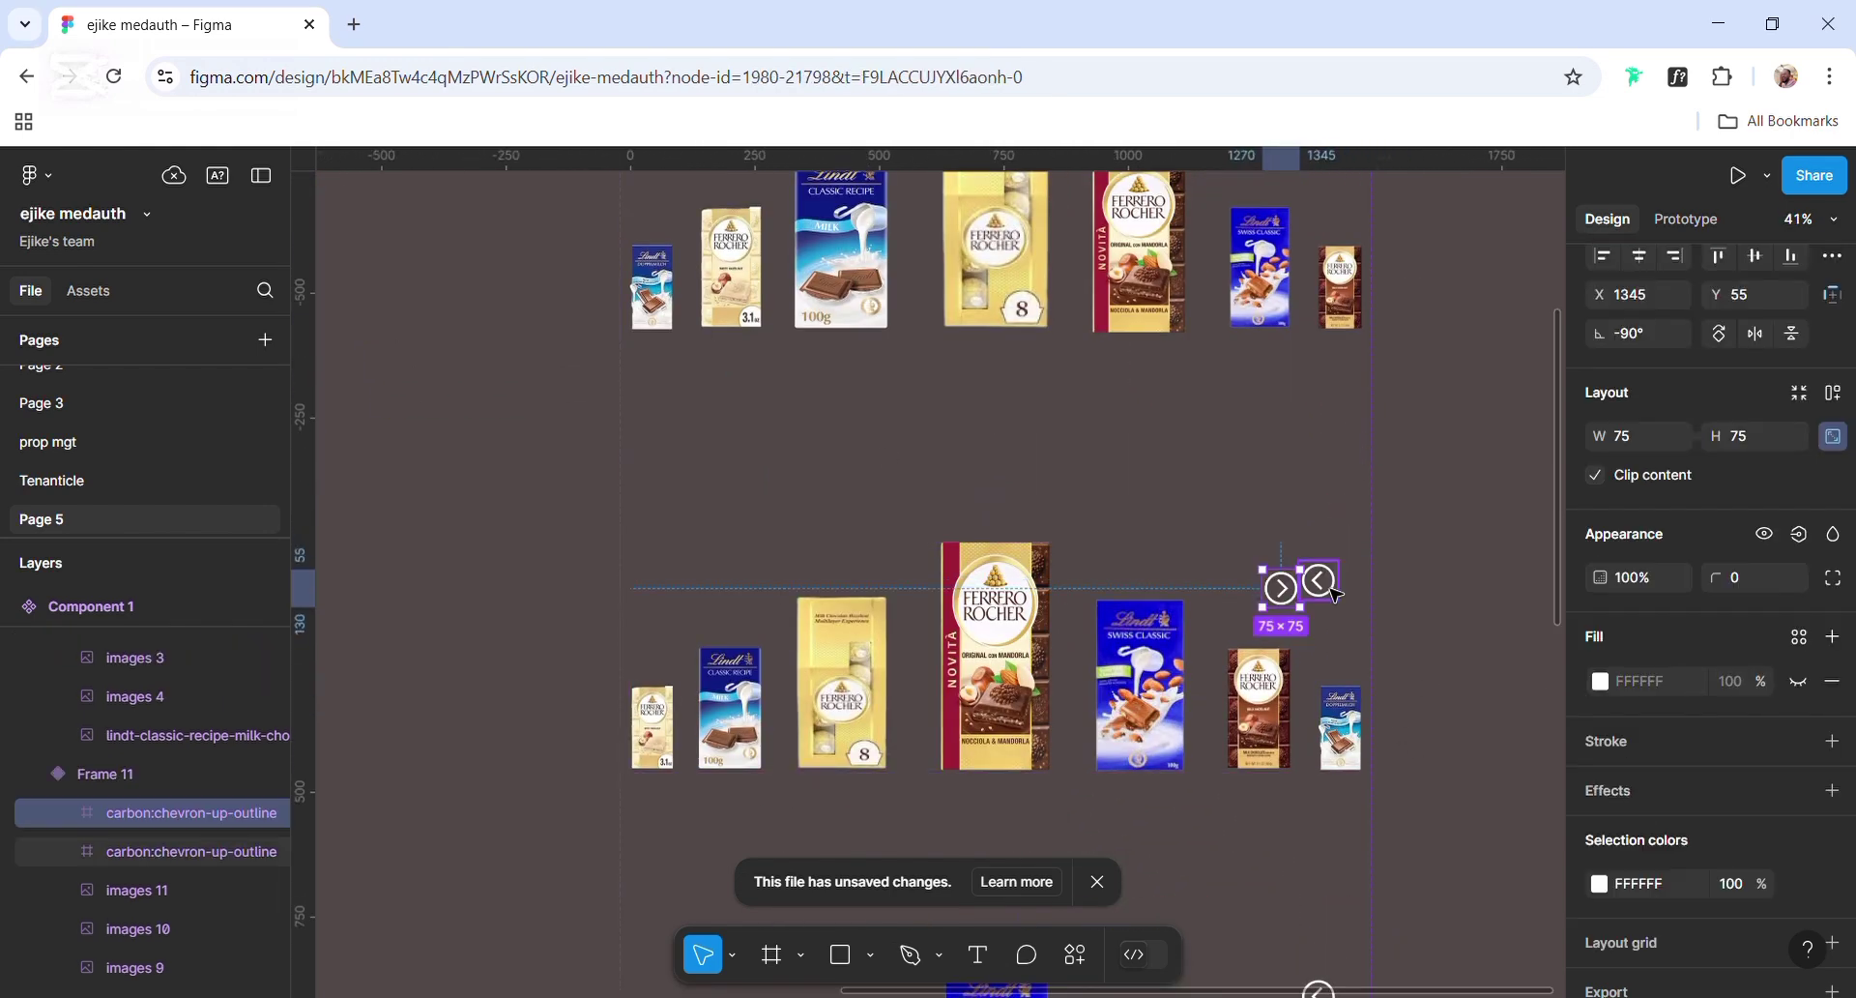
# Delete the extra left chevron and deselect.
pyautogui.press('Delete')
pyautogui.click(1335, 593)
pyautogui.scroll(-2, 1335, 593)
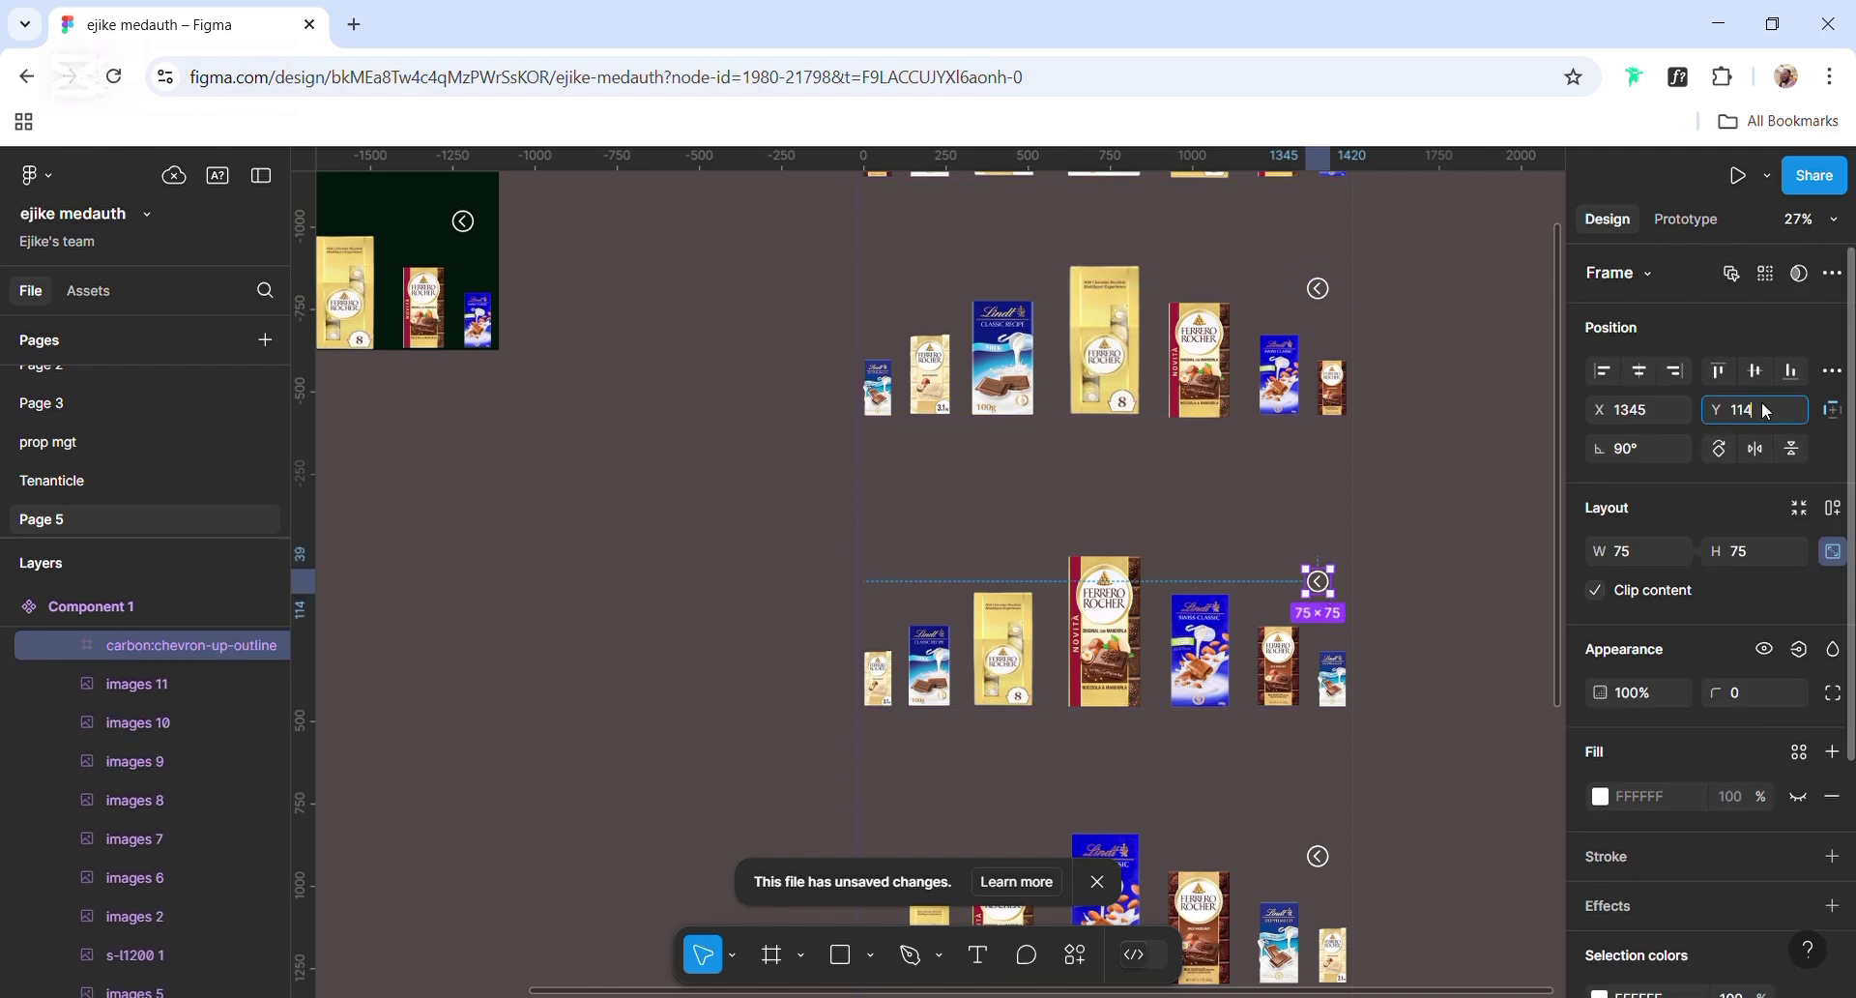
pyautogui.scroll(-3, 1423, 824)
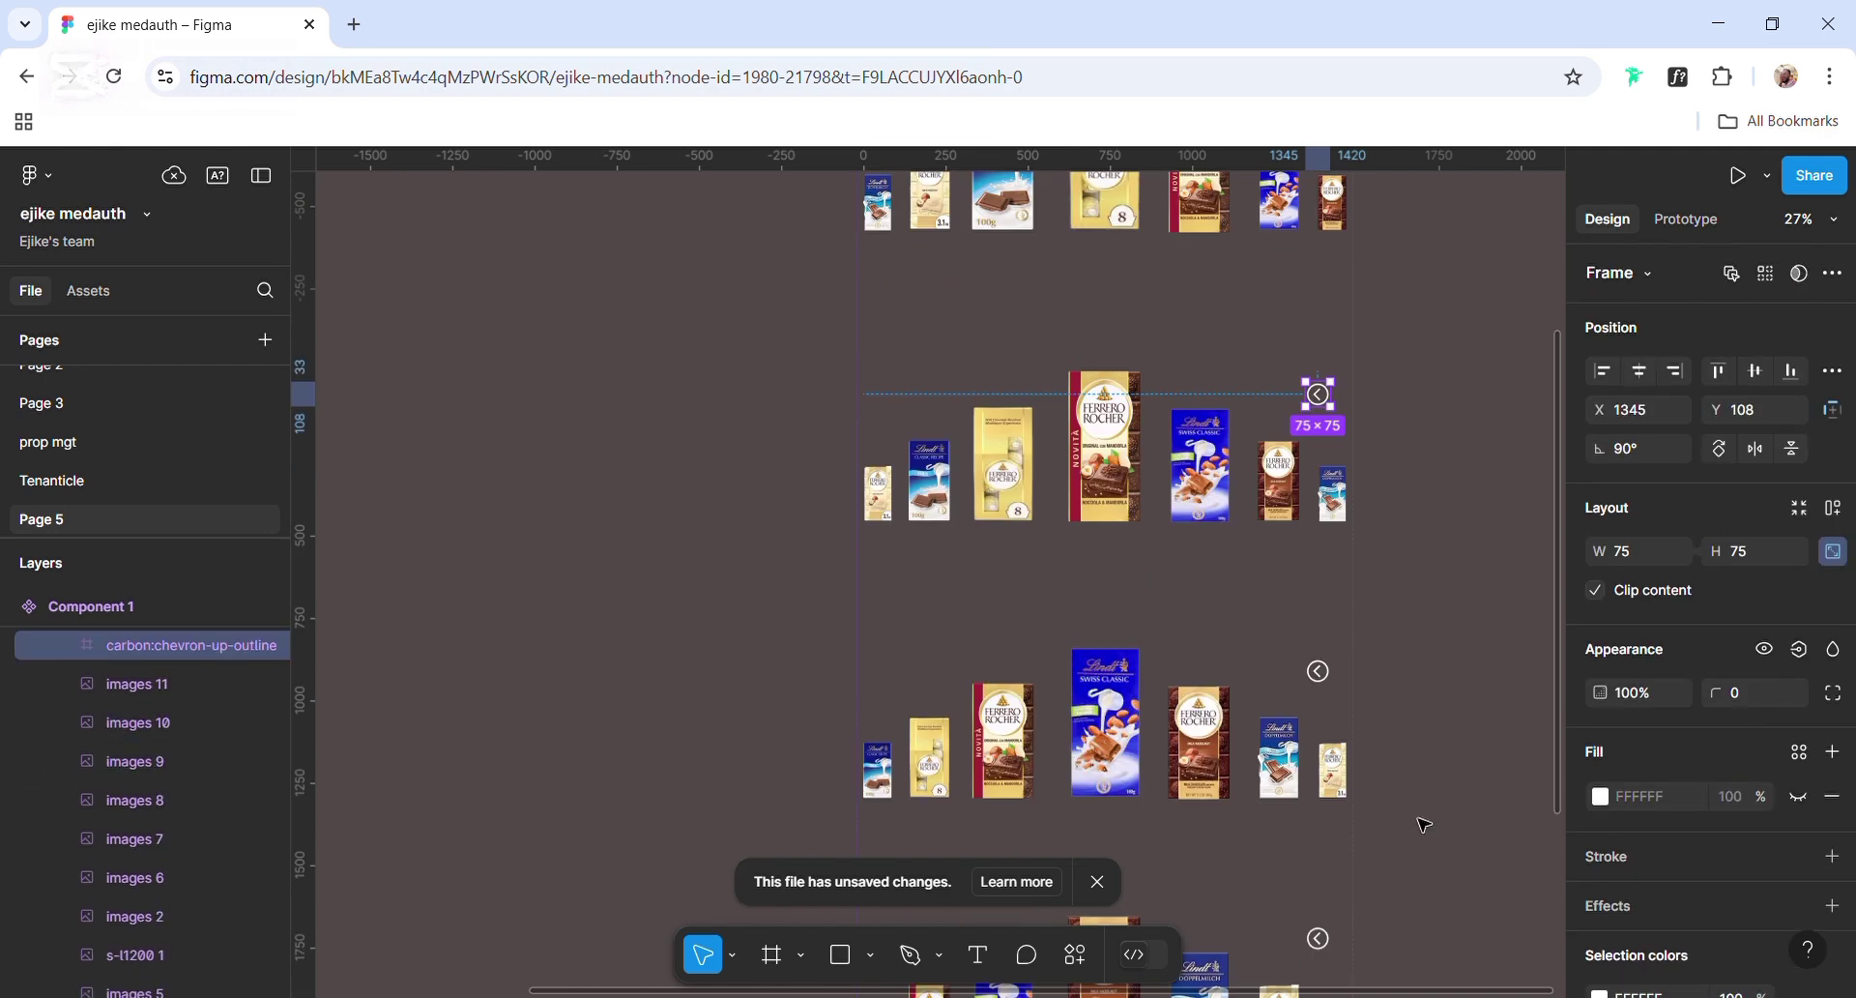
pyautogui.click(1441, 725)
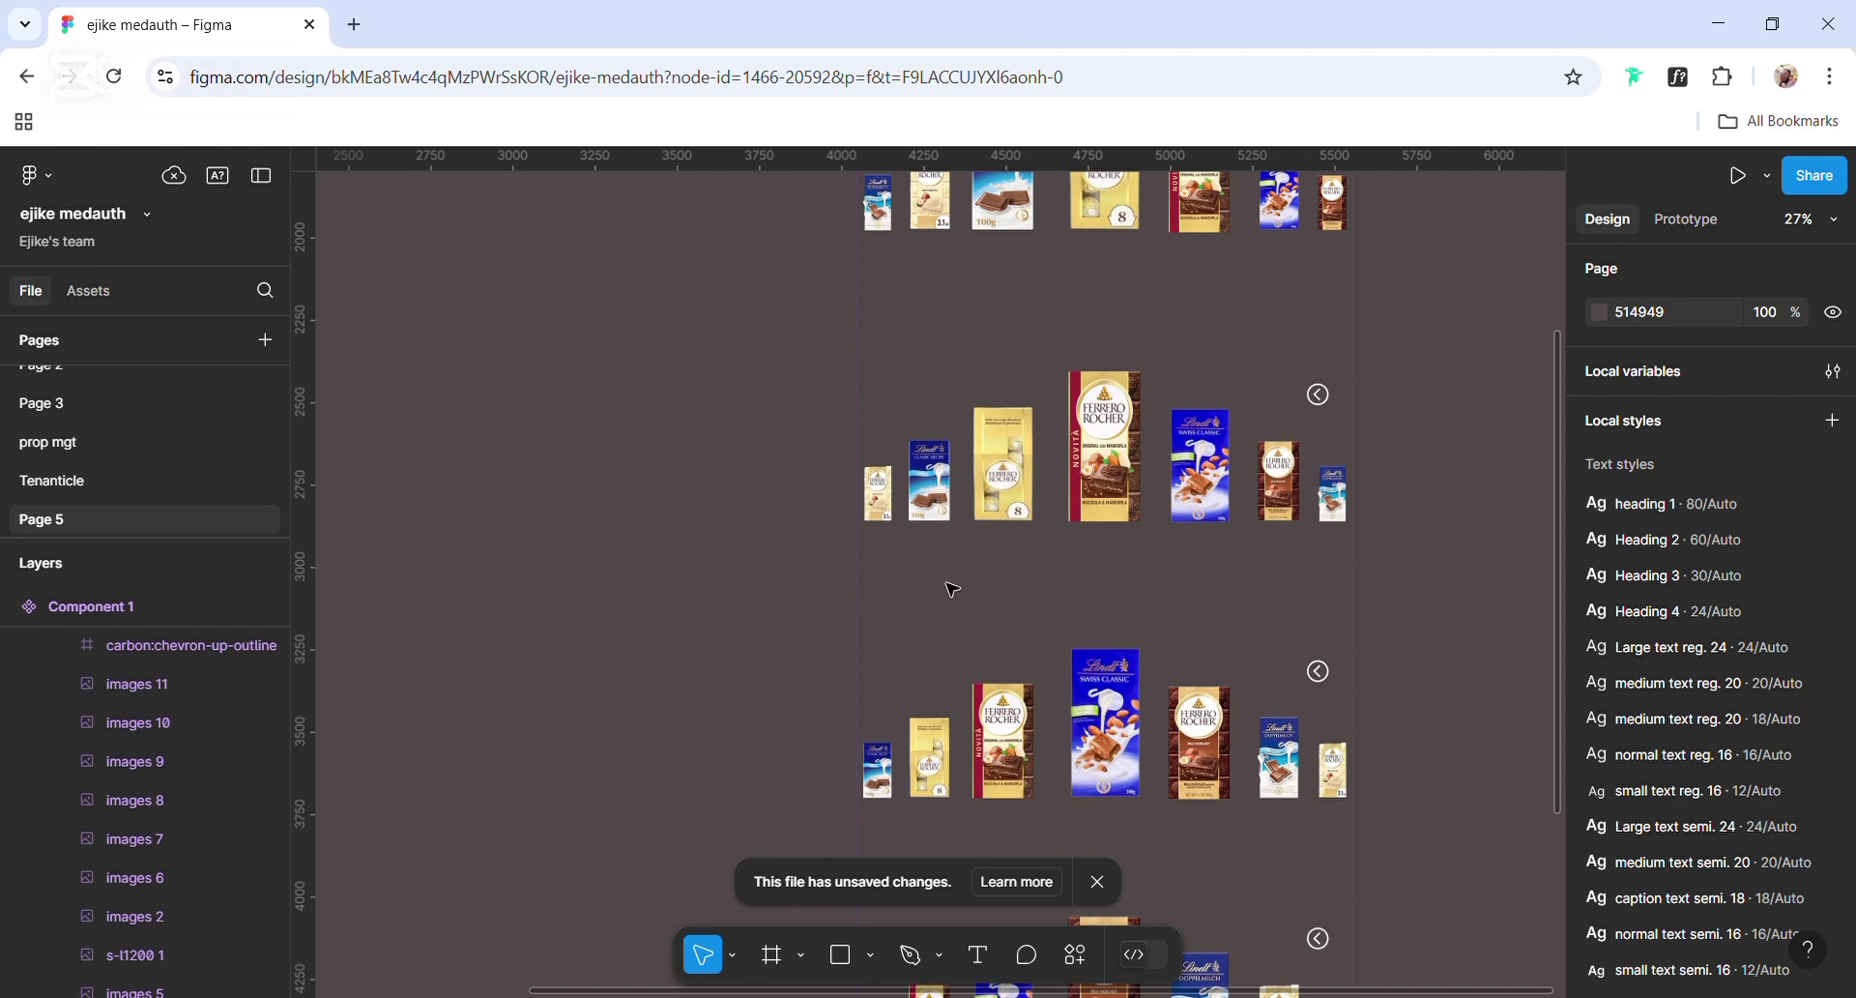
pyautogui.scroll(-3, 1356, 619)
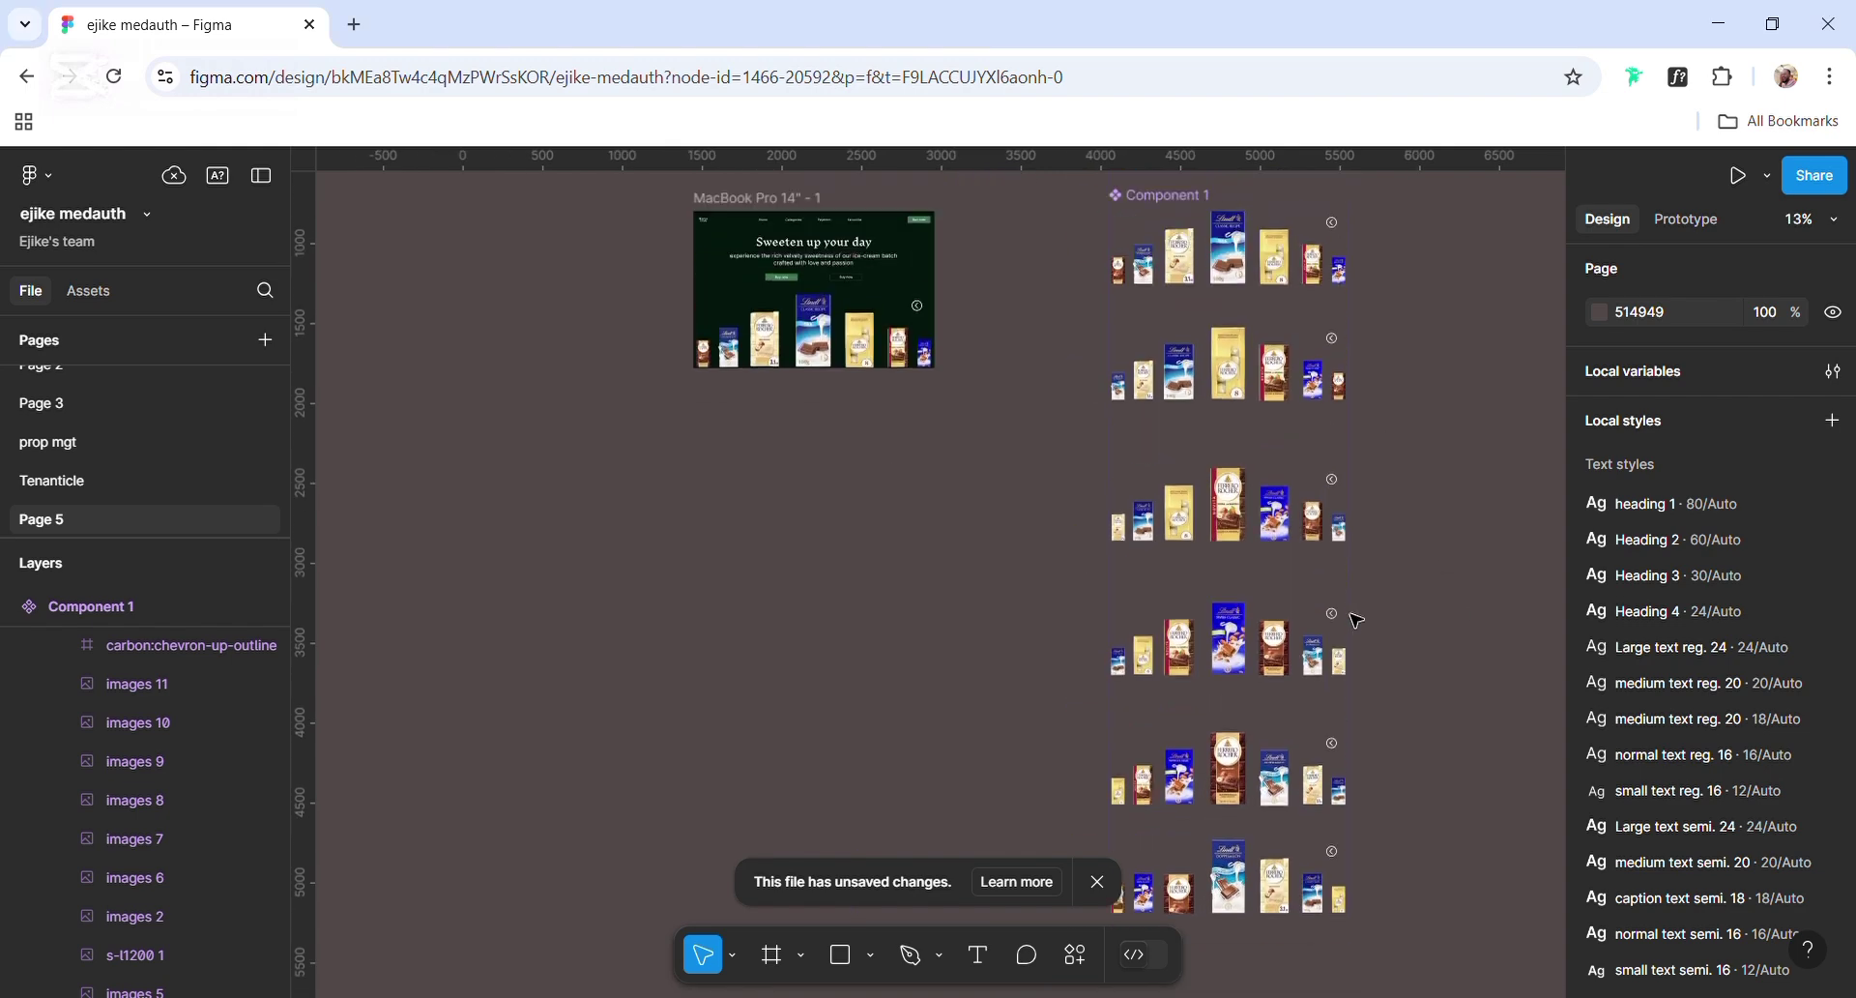
pyautogui.scroll(1, 1257, 455)
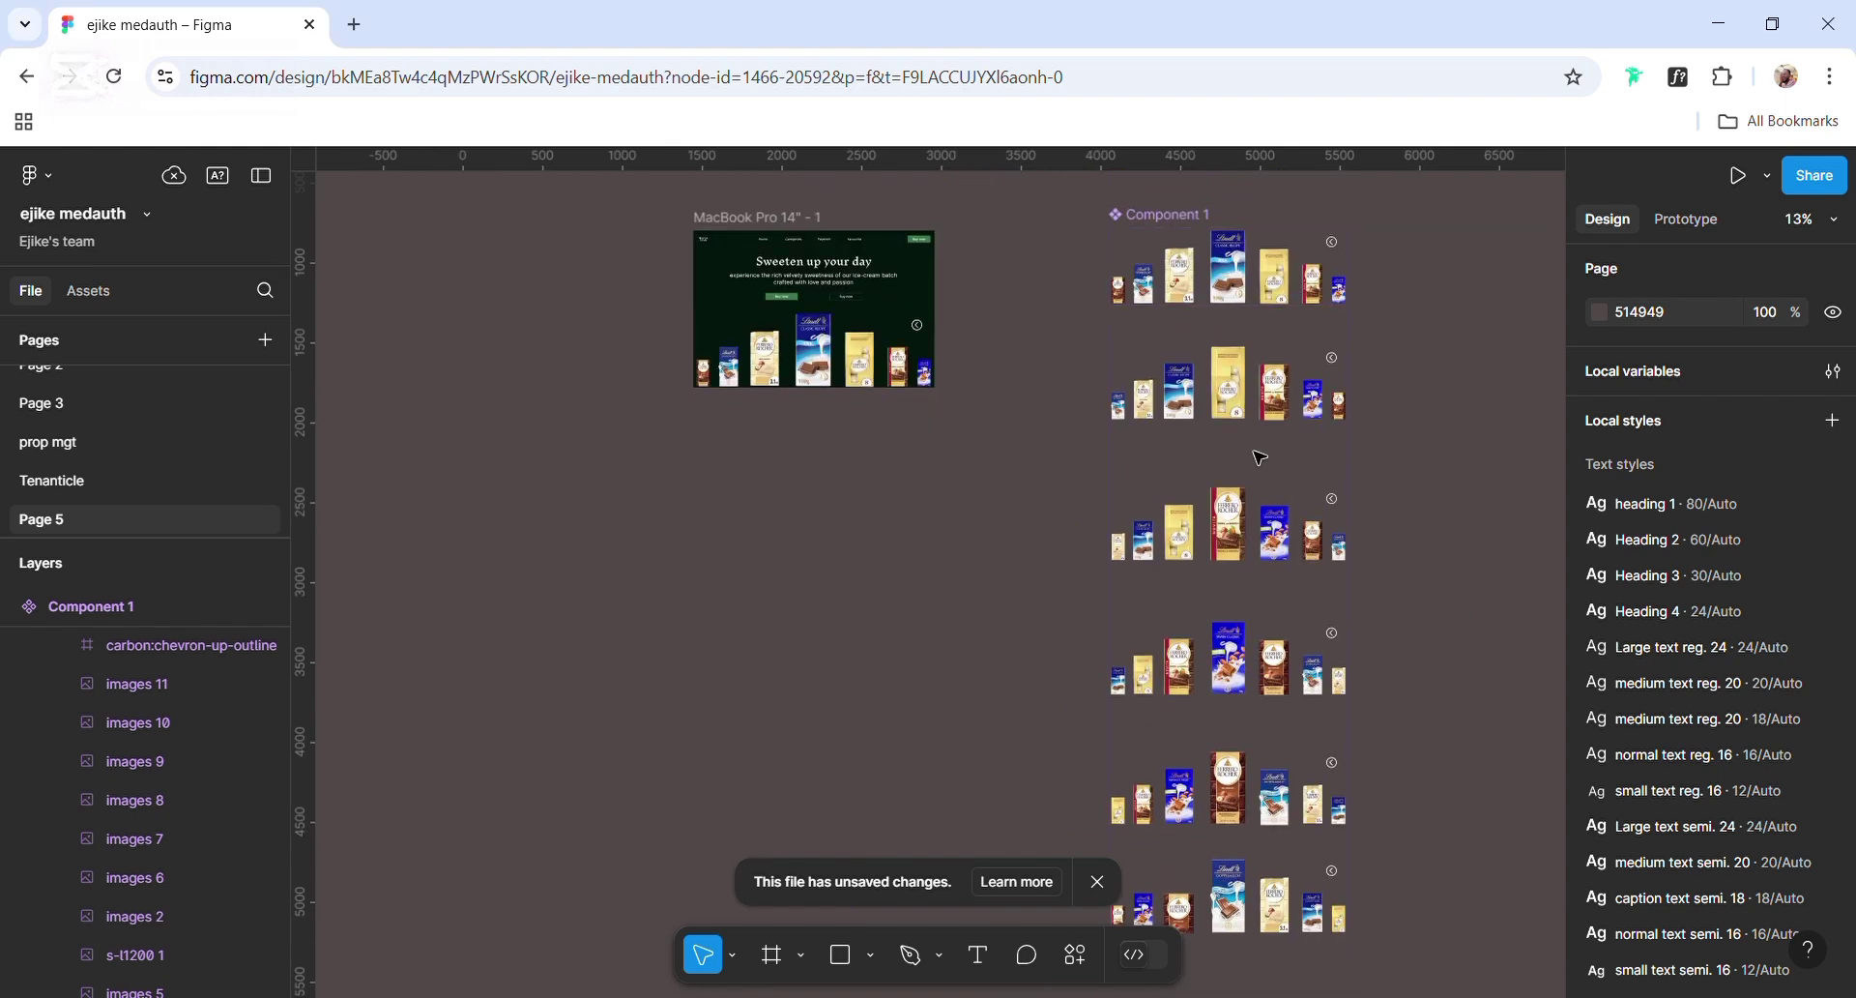
# Move the selected chevron arrows to each variant row's left edge.
pyautogui.doubleClick(1329, 257)
pyautogui.scroll(3, 1332, 253)
pyautogui.scroll(-3, 1366, 734)
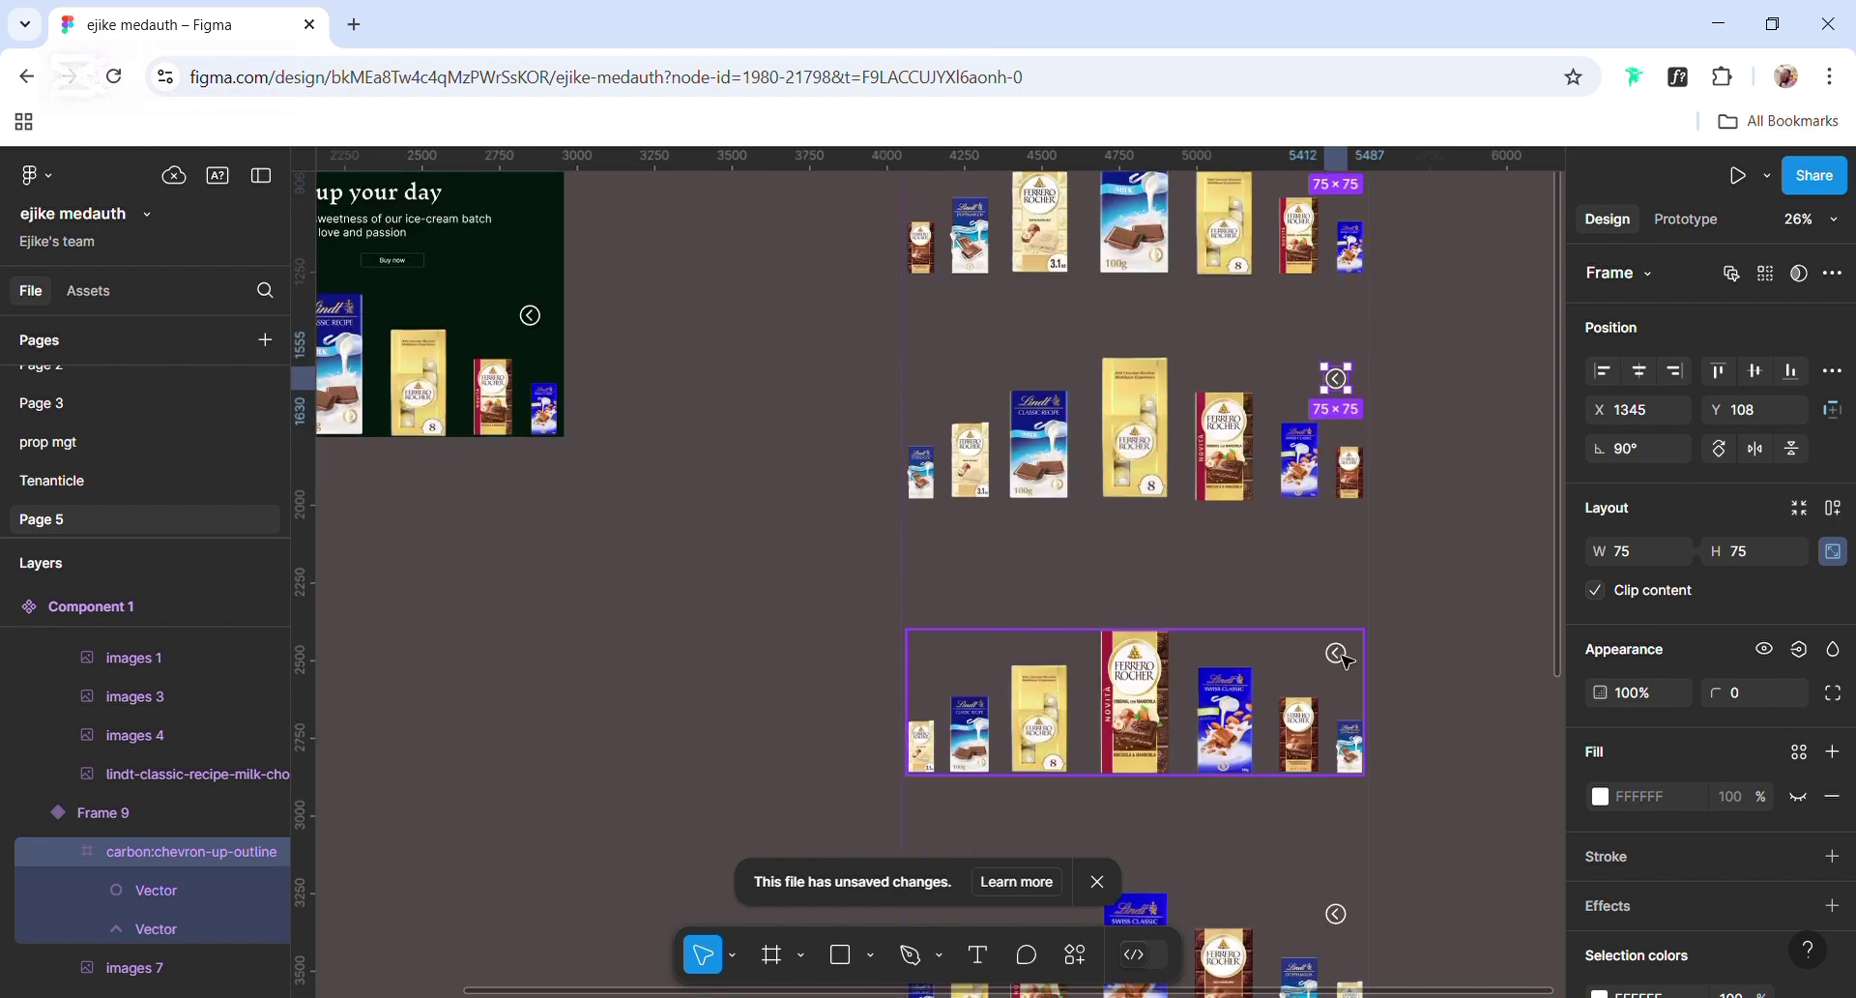
pyautogui.scroll(-5, 1366, 734)
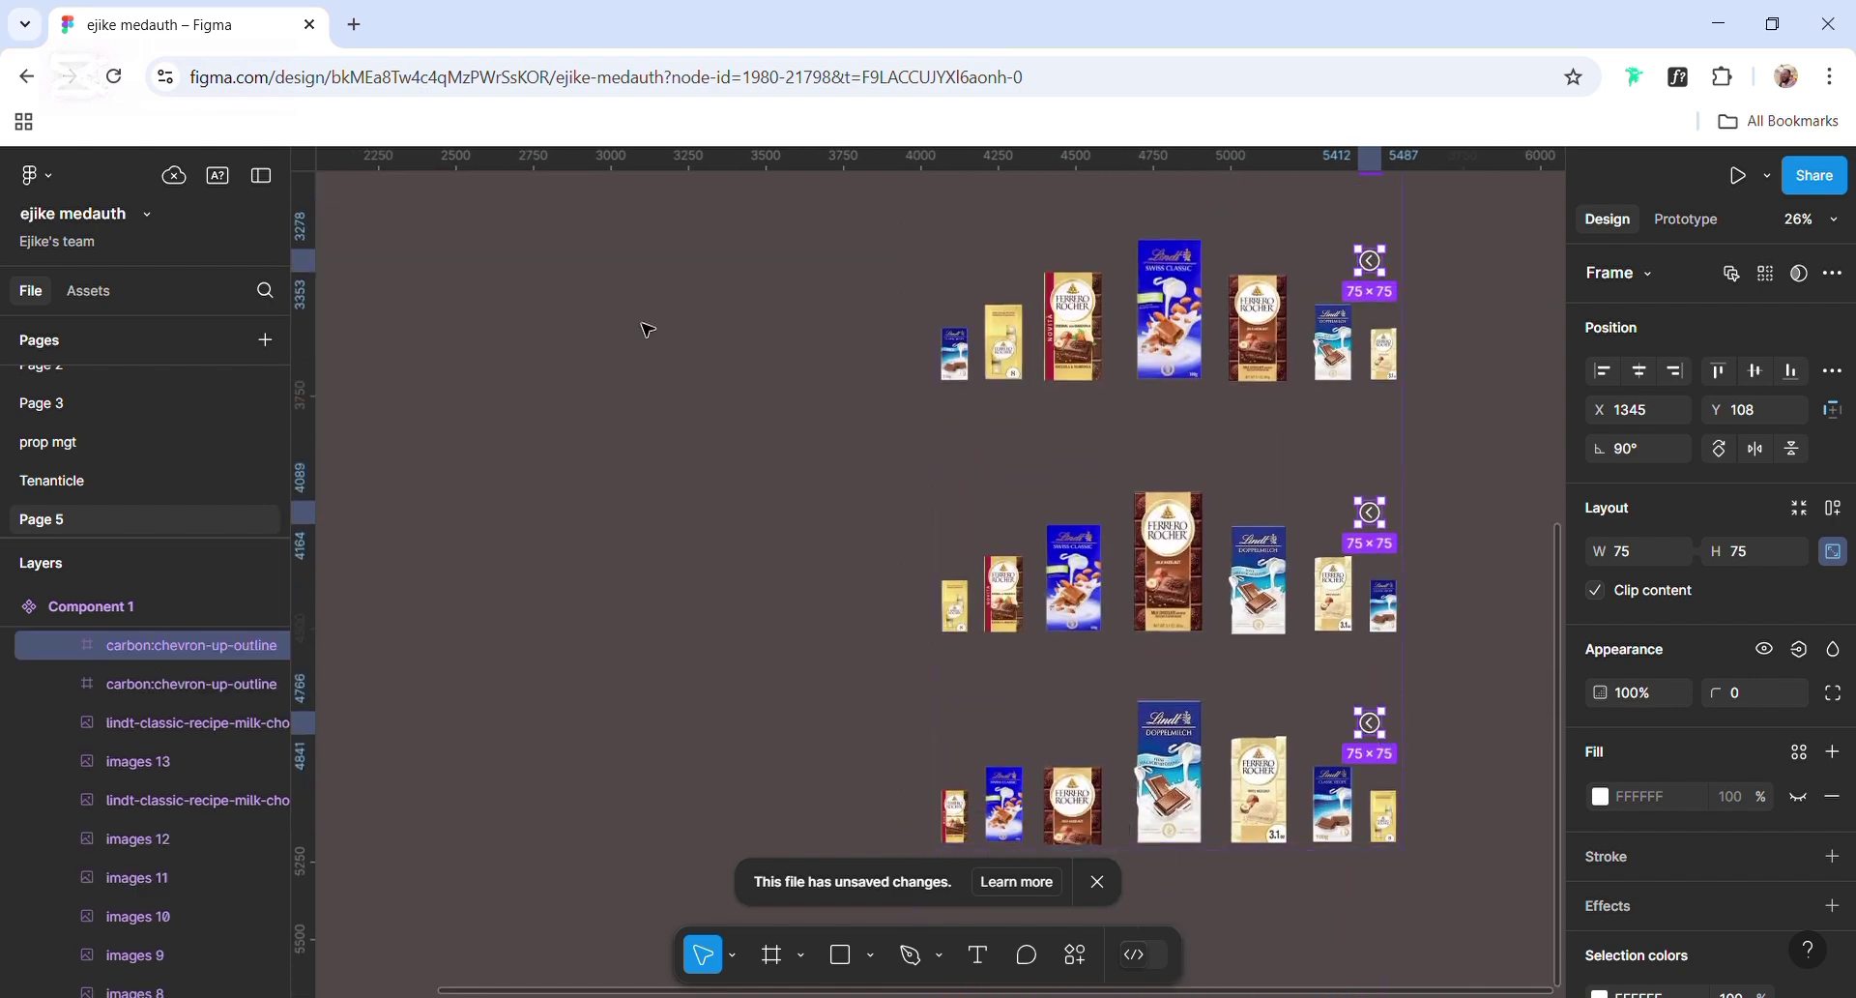
pyautogui.moveTo(1350, 522); pyautogui.dragTo(999, 523)
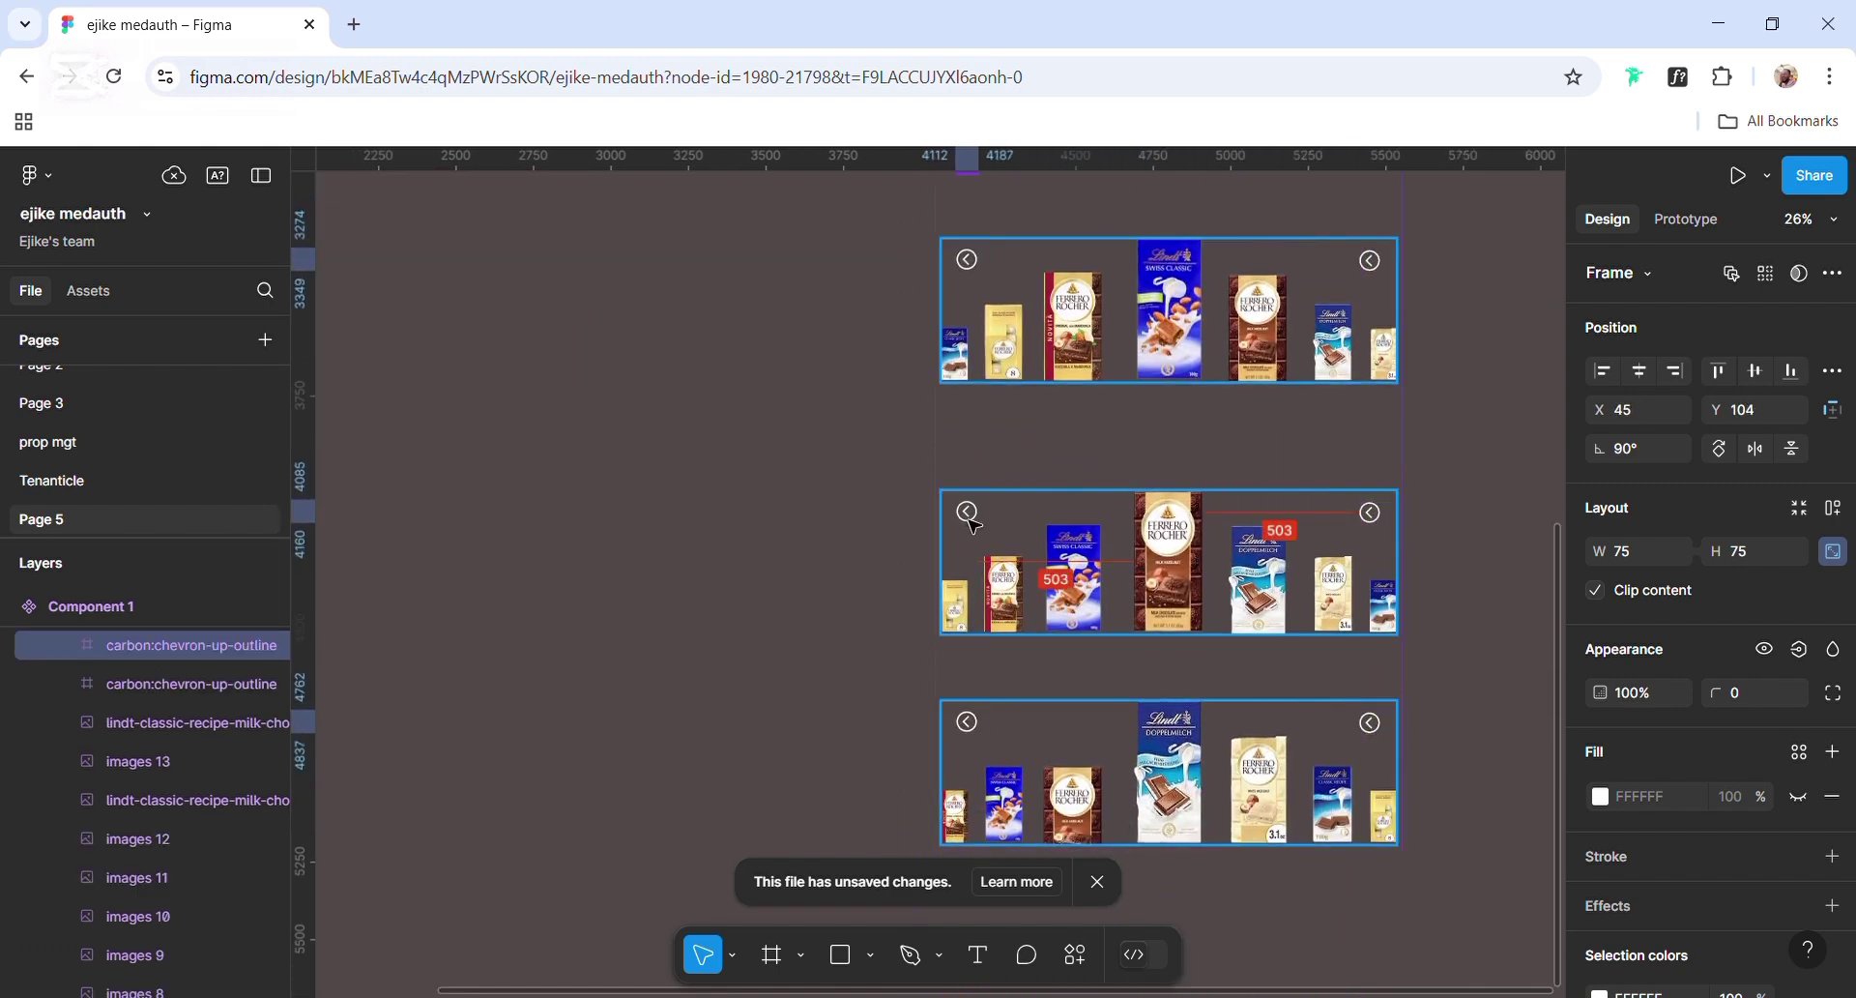
pyautogui.scroll(-2, 972, 527)
pyautogui.scroll(-2, 974, 551)
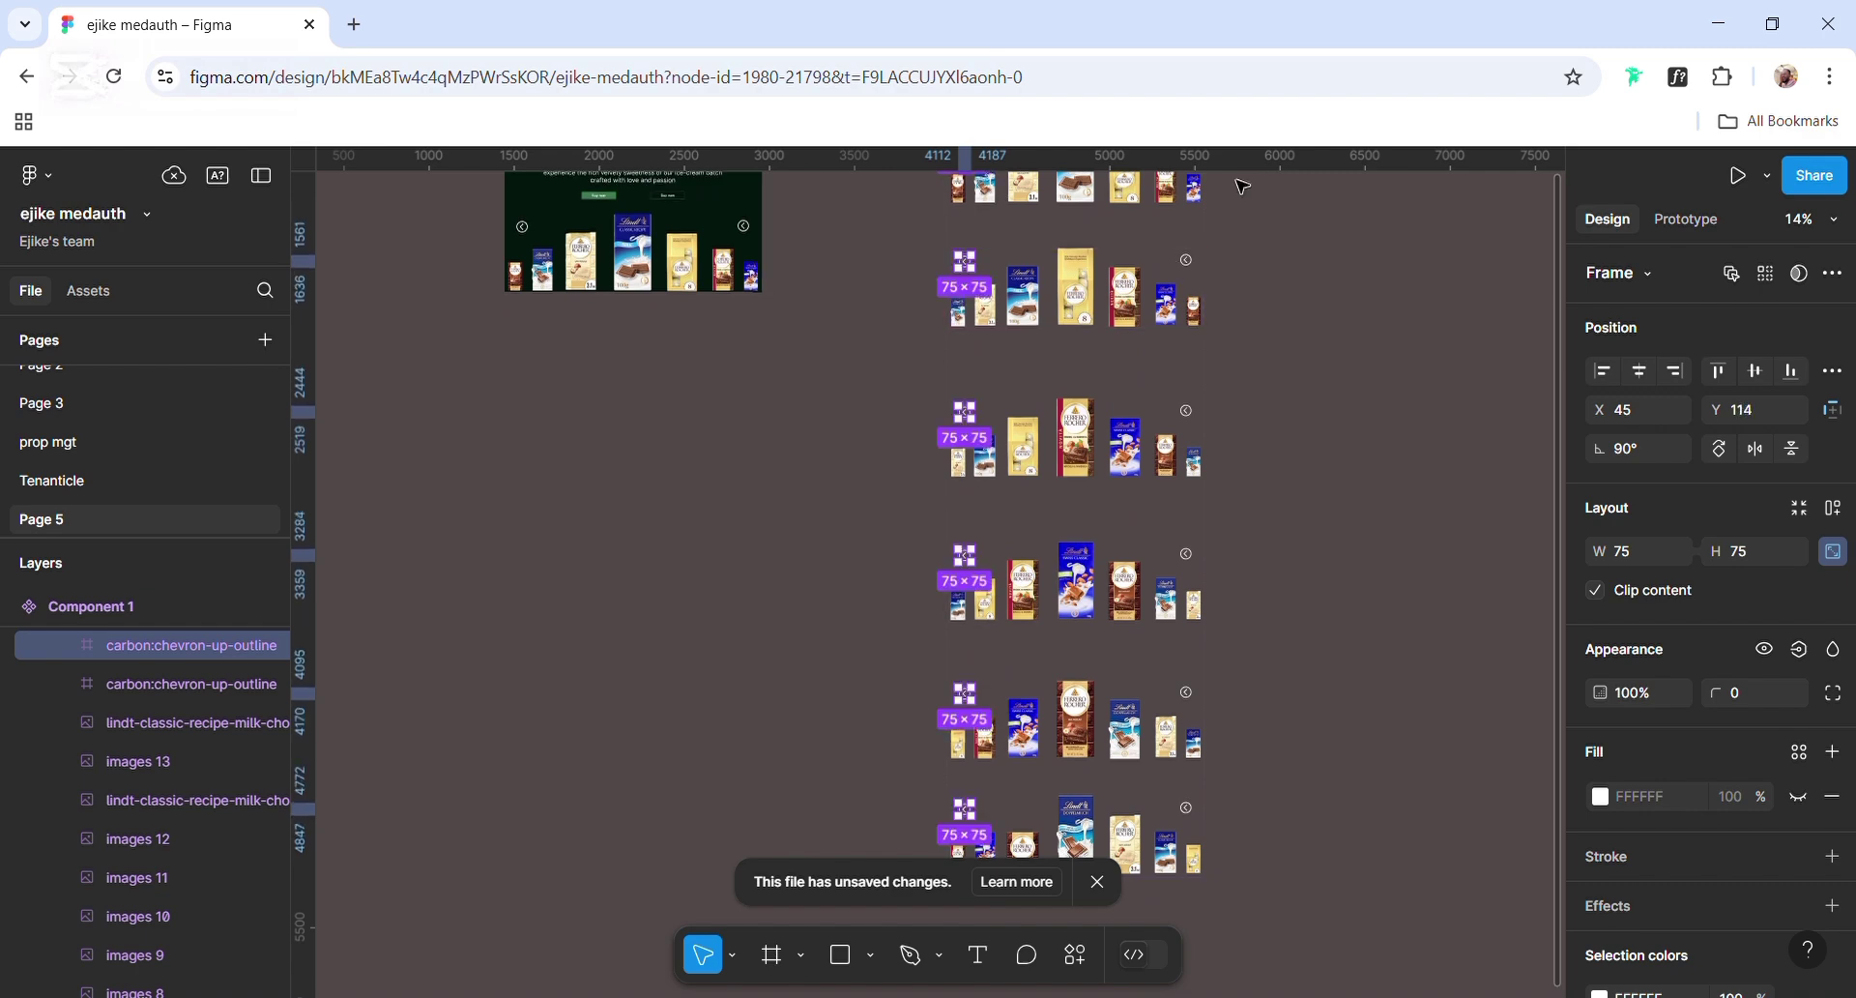
pyautogui.scroll(3, 1255, 437)
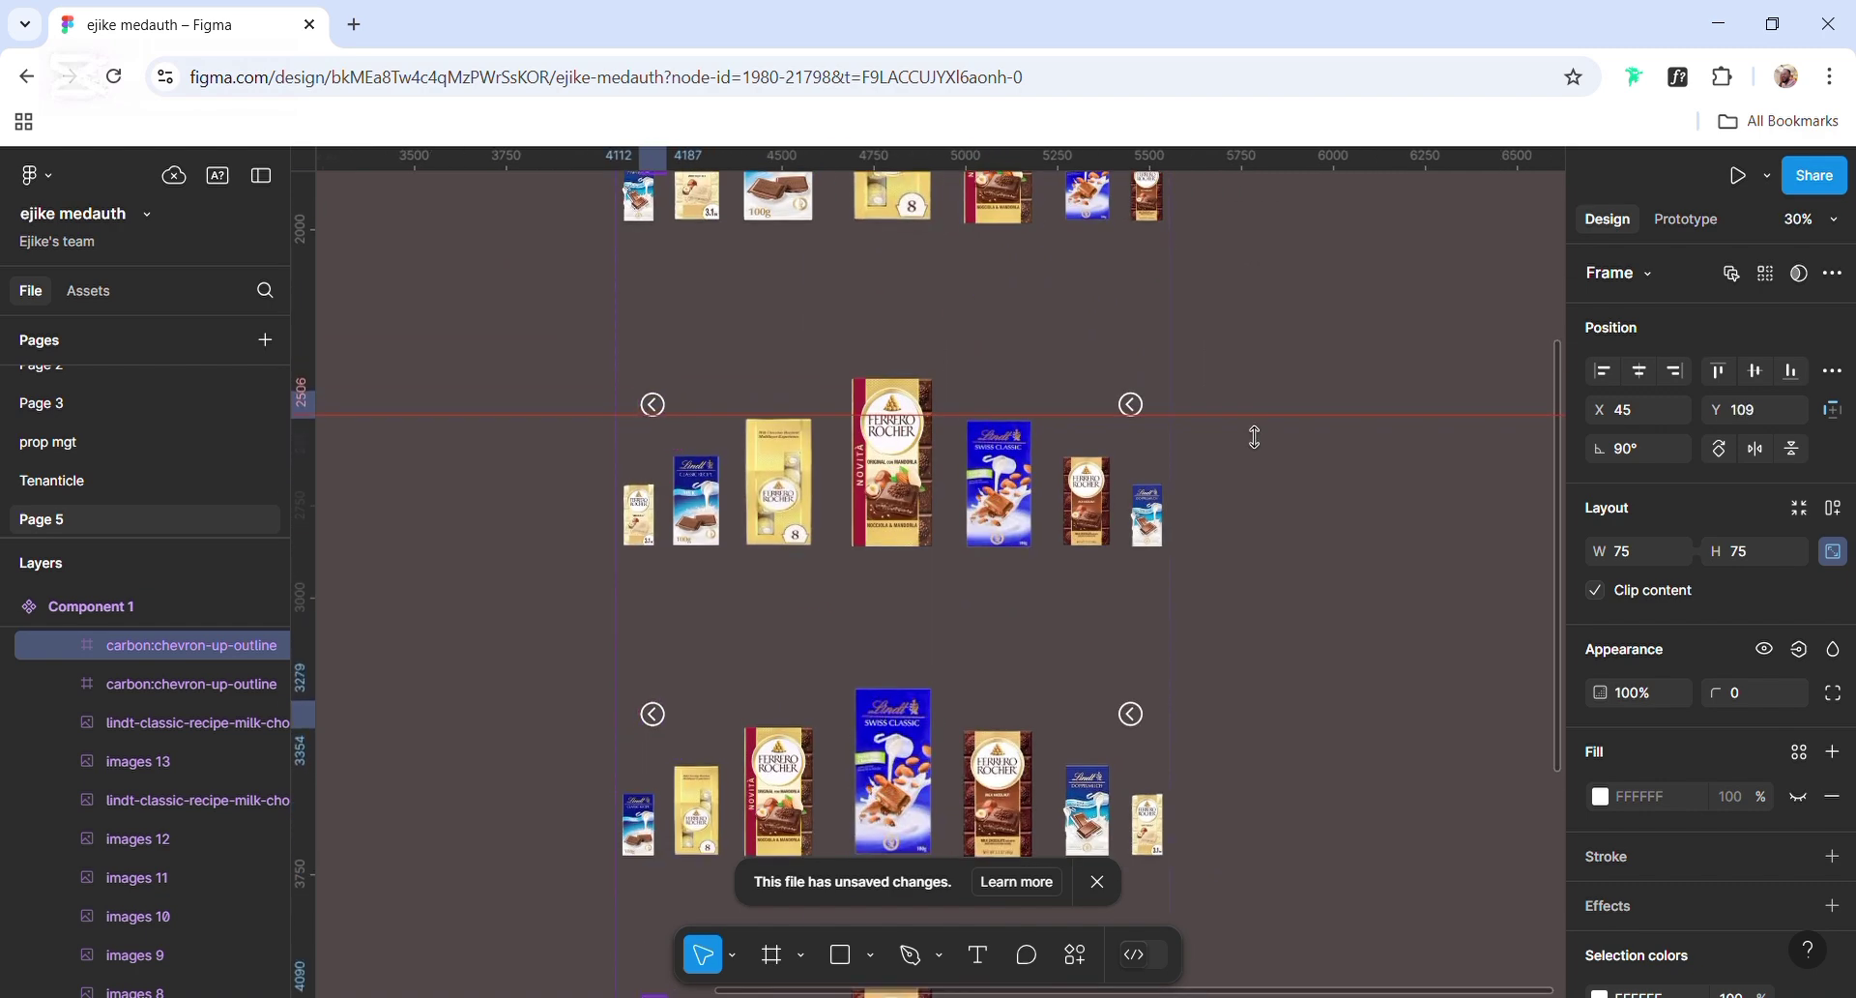
pyautogui.scroll(-3, 1254, 437)
pyautogui.click(1383, 431)
pyautogui.scroll(1, 1383, 431)
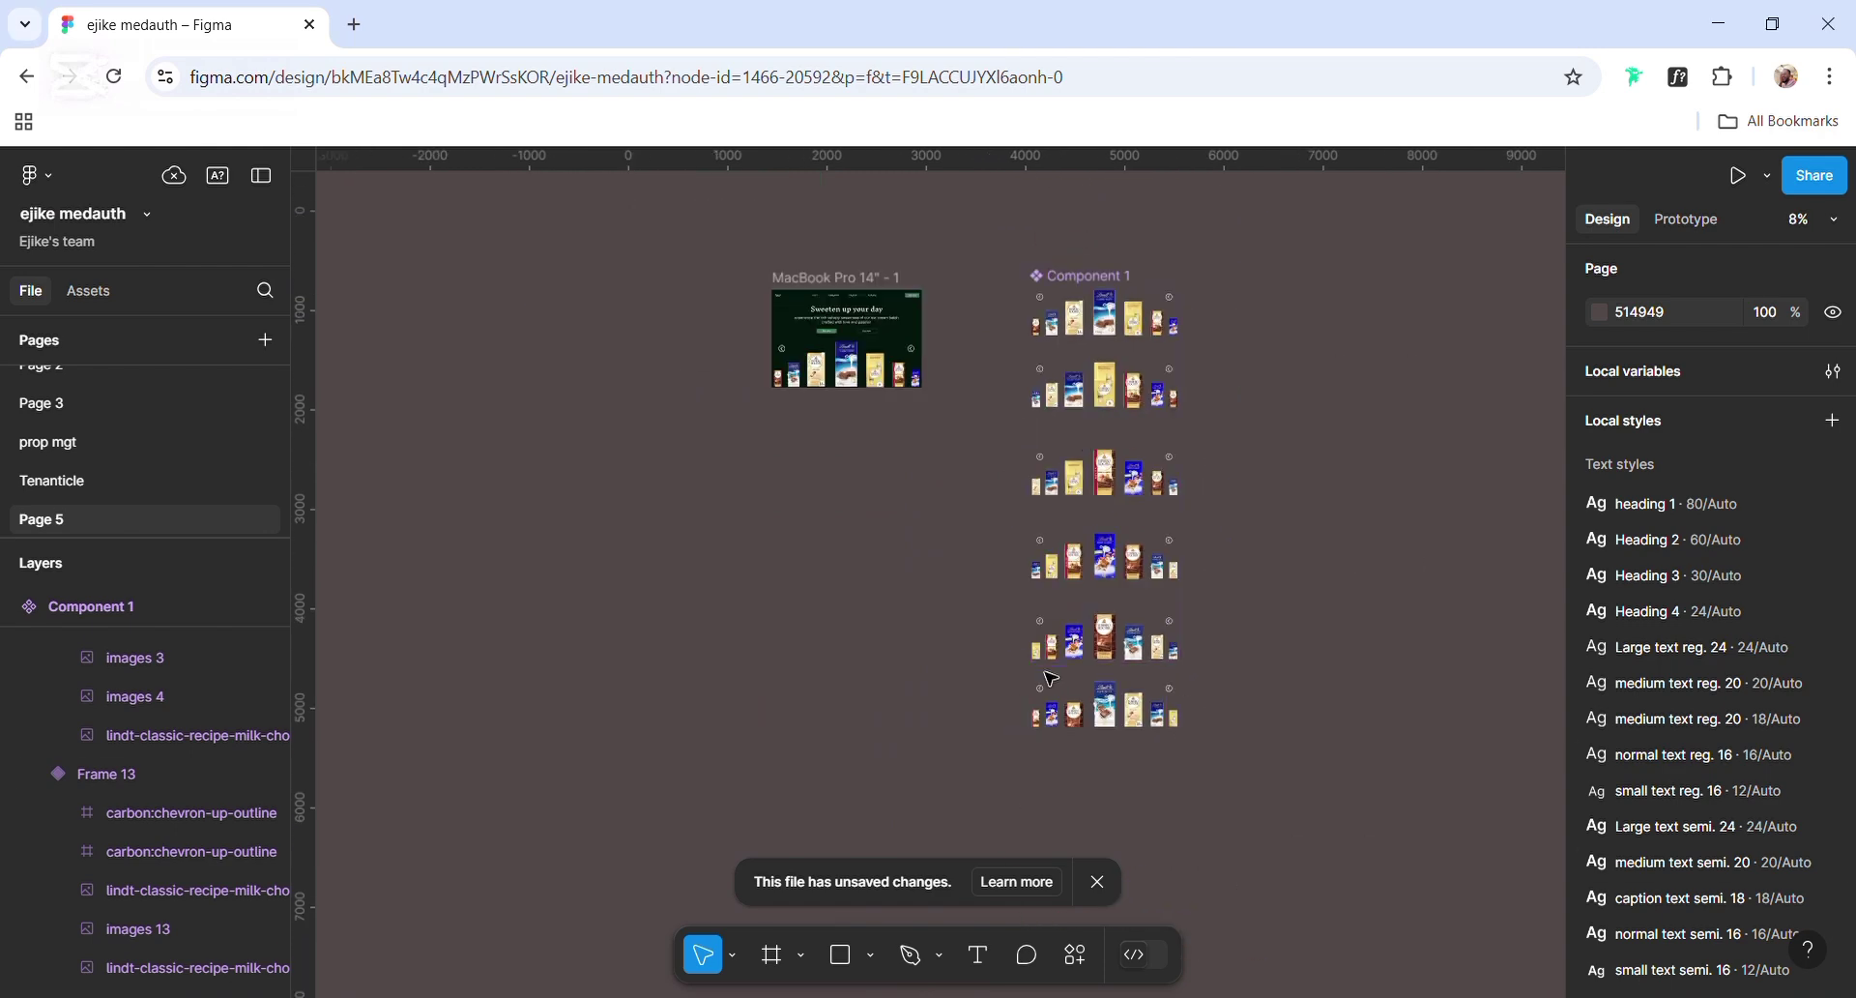
pyautogui.scroll(-2, 1034, 375)
pyautogui.scroll(2, 1119, 538)
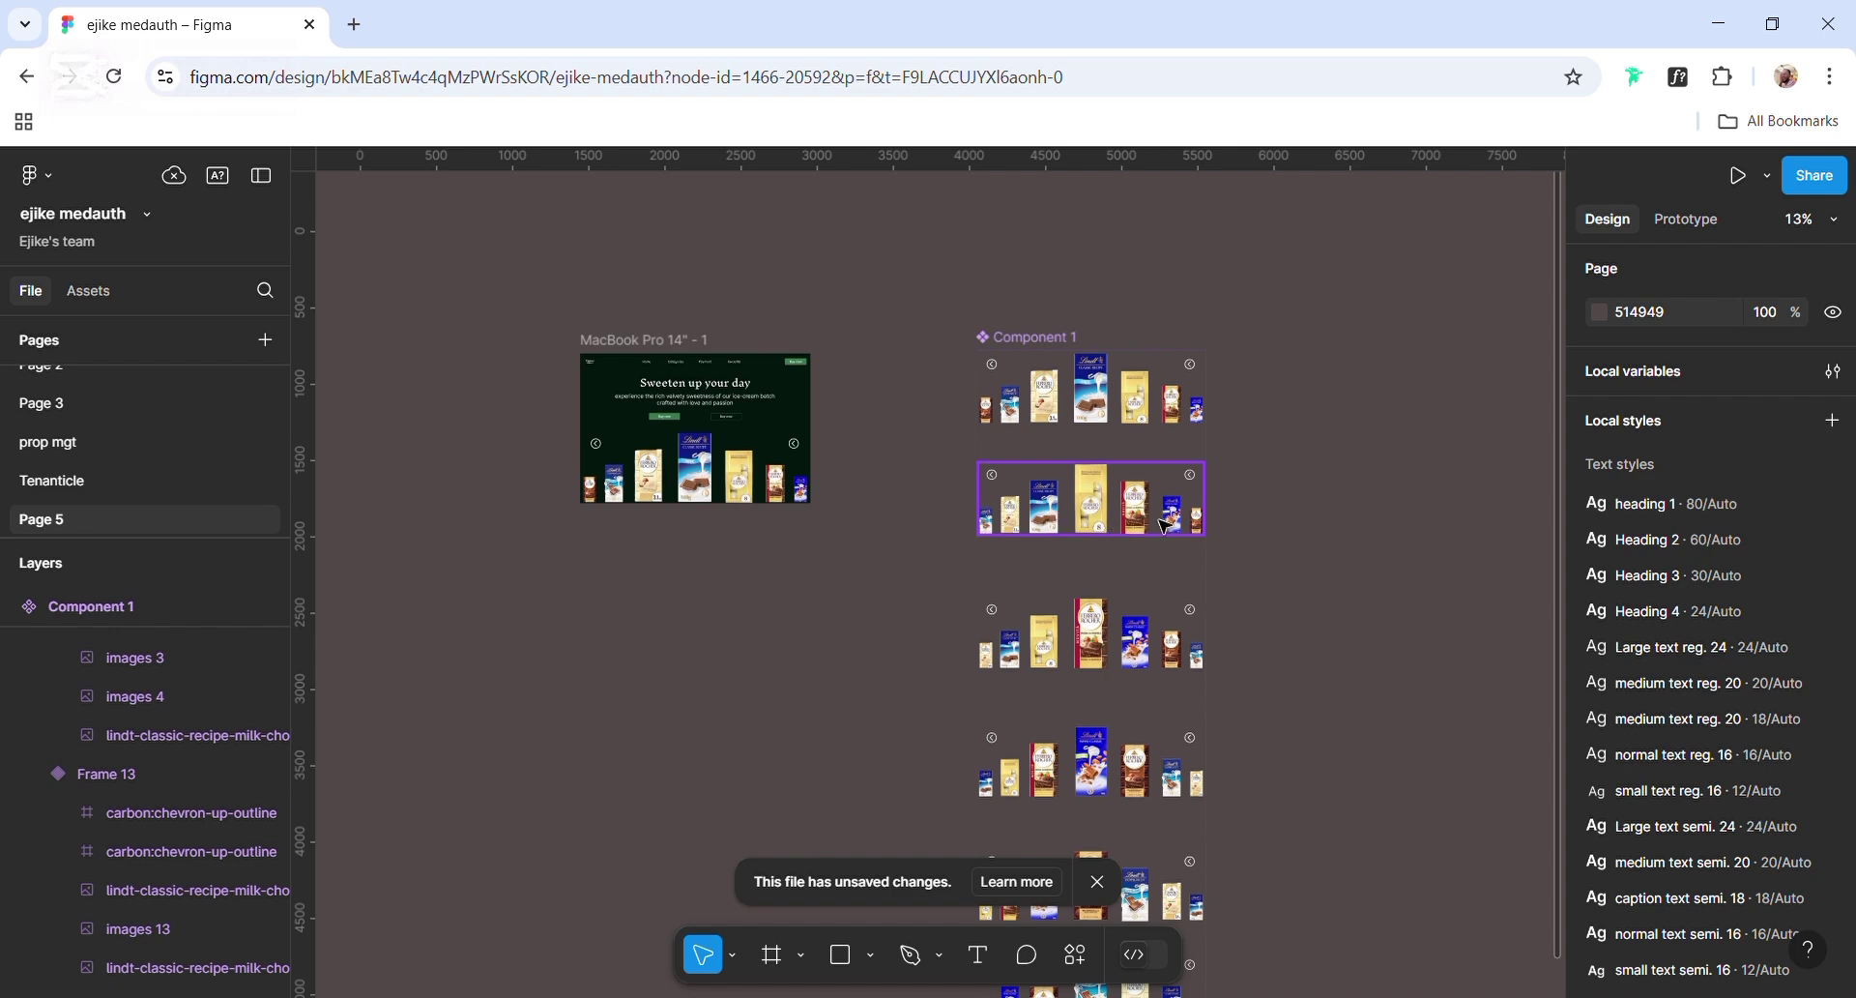
pyautogui.scroll(2, 1104, 583)
pyautogui.click(1189, 258)
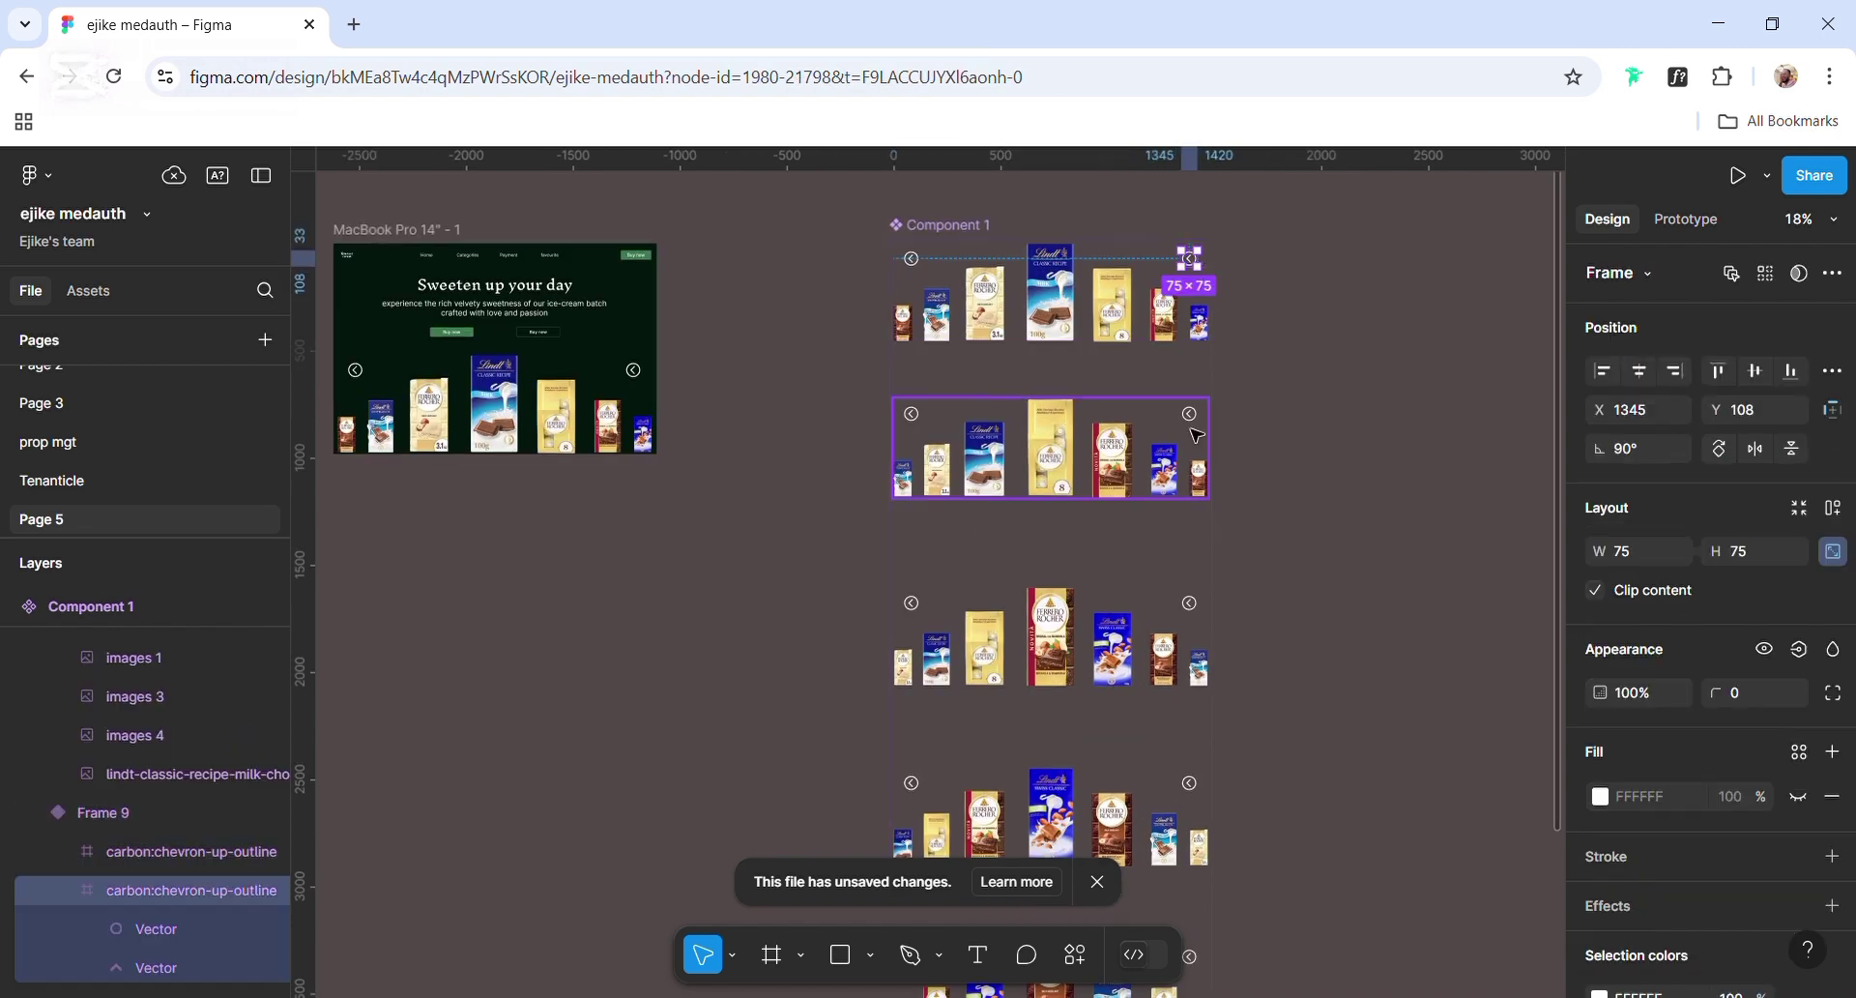
pyautogui.click(1197, 427)
pyautogui.scroll(-3, 1197, 615)
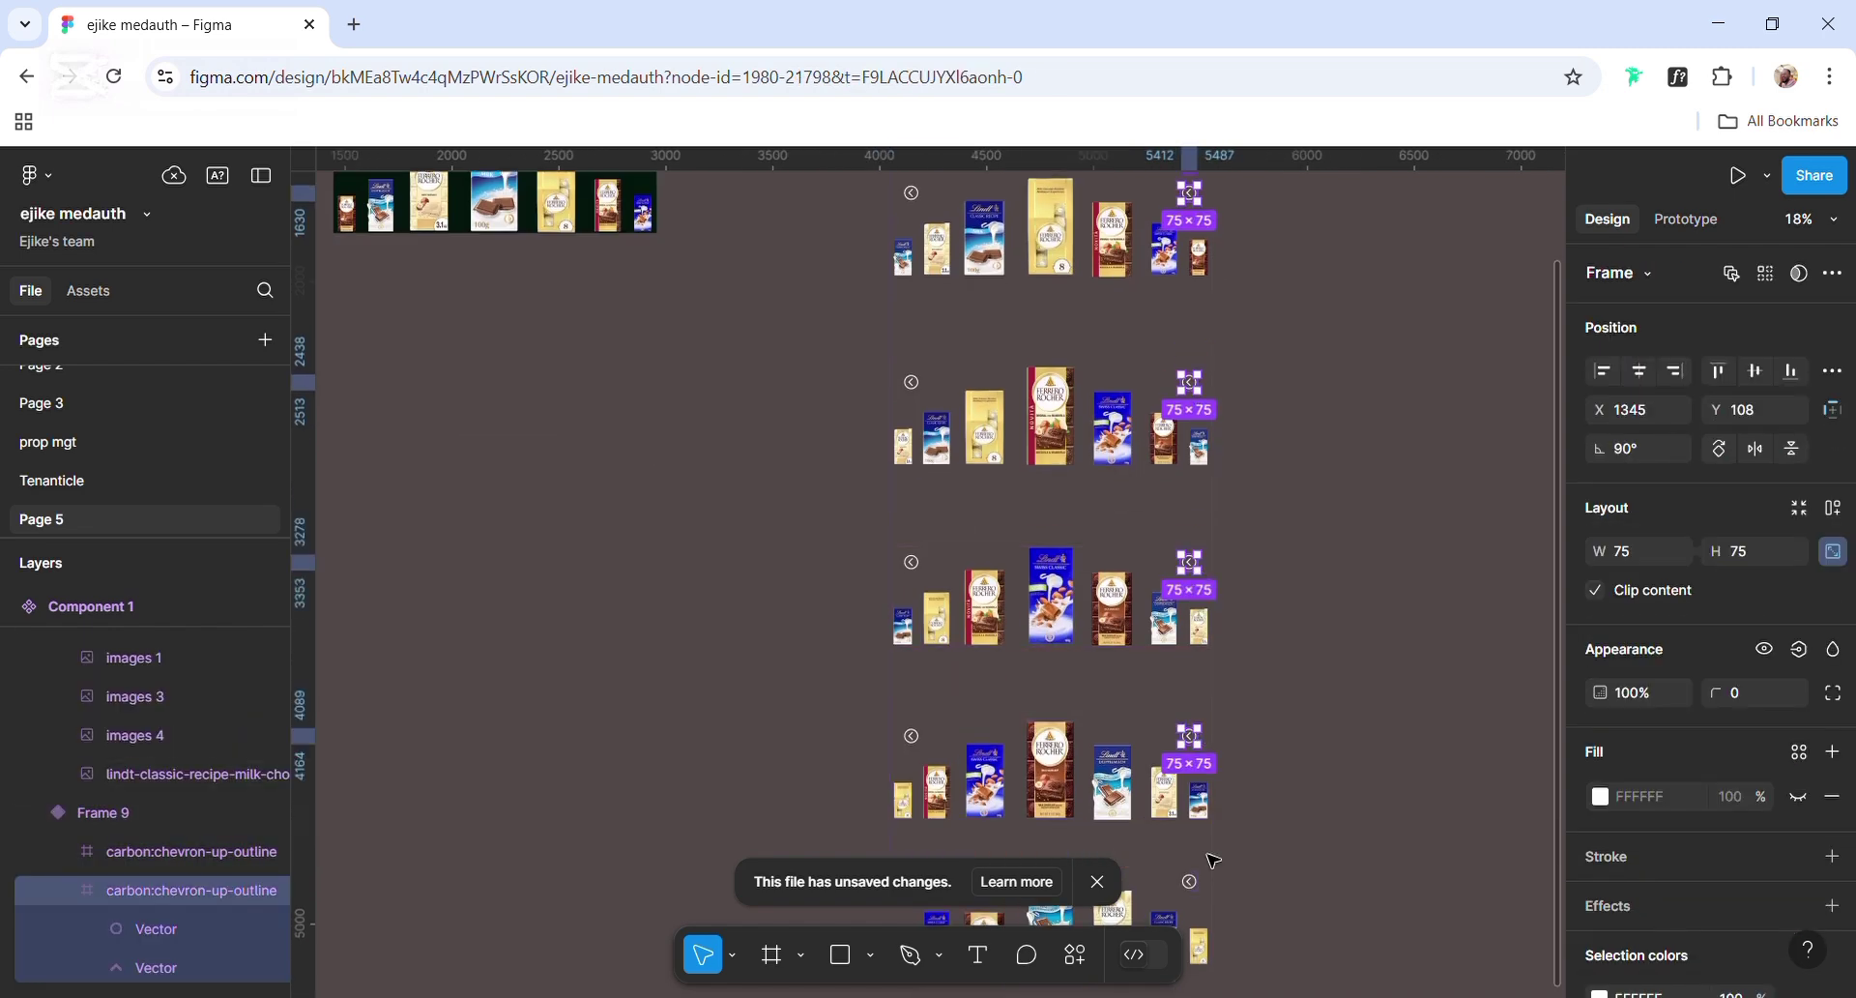
pyautogui.scroll(5, 1036, 499)
pyautogui.press('Delete')
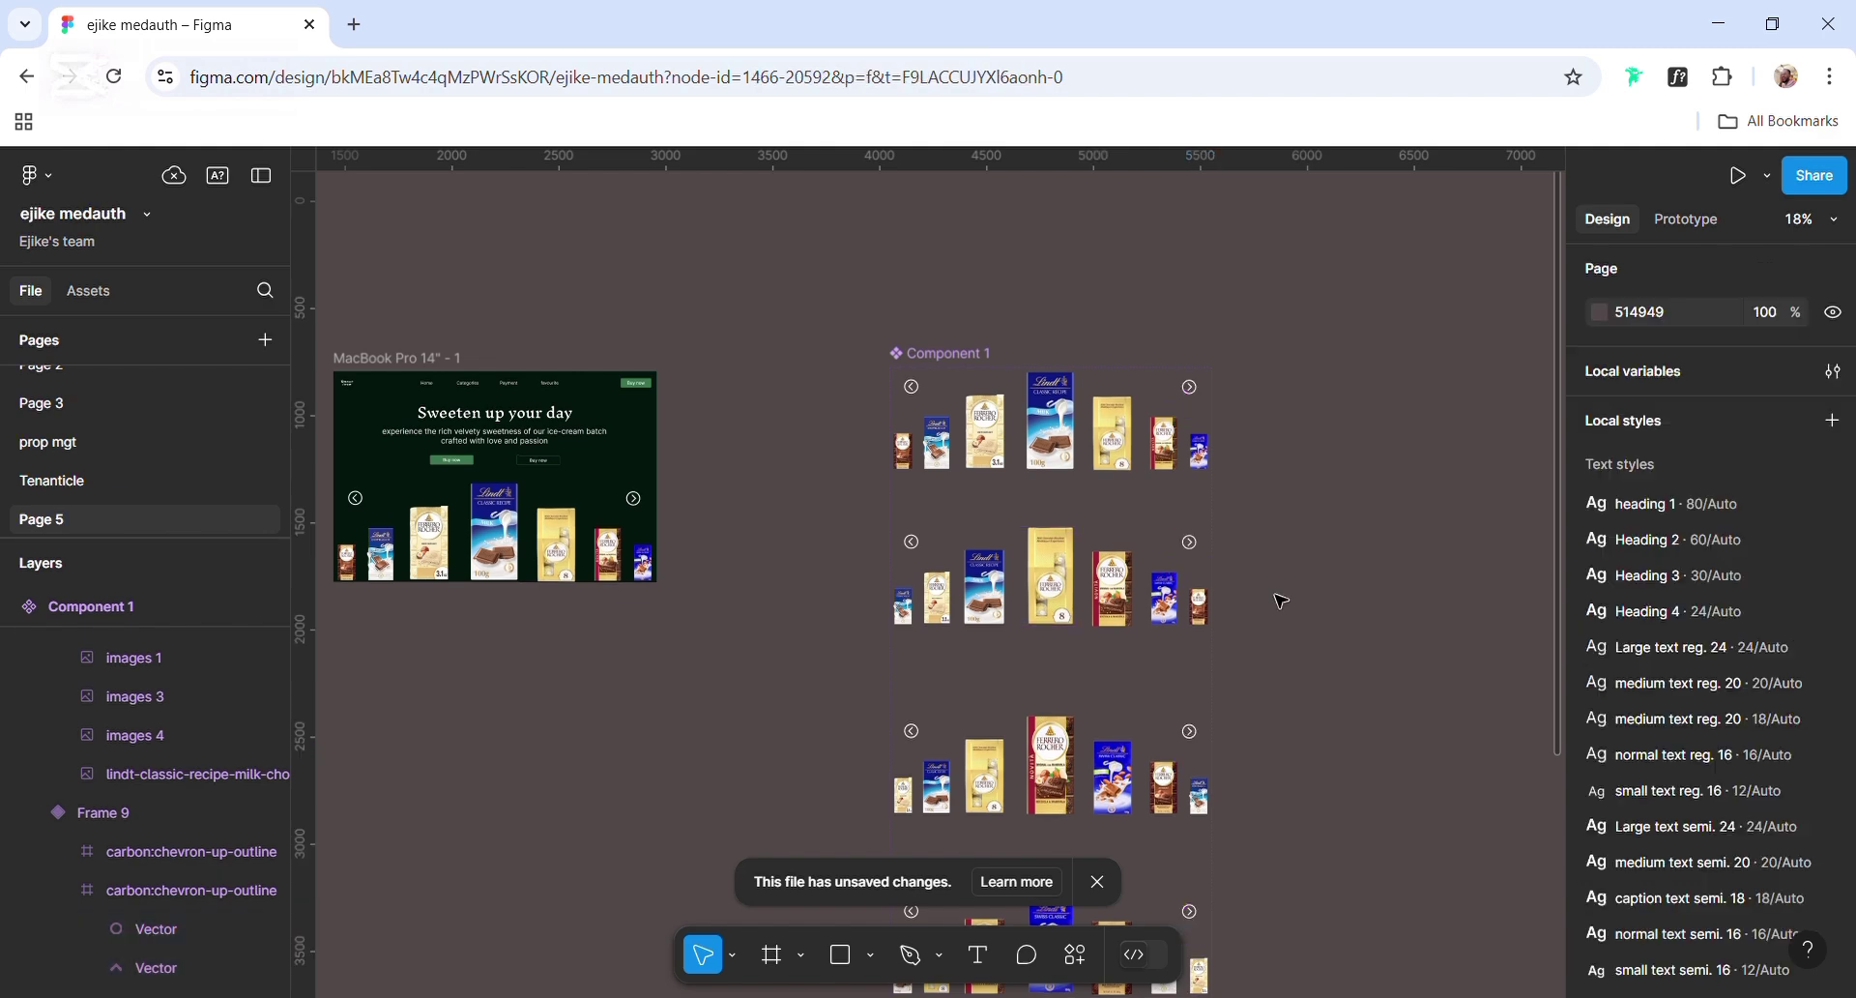
pyautogui.scroll(-2, 1132, 293)
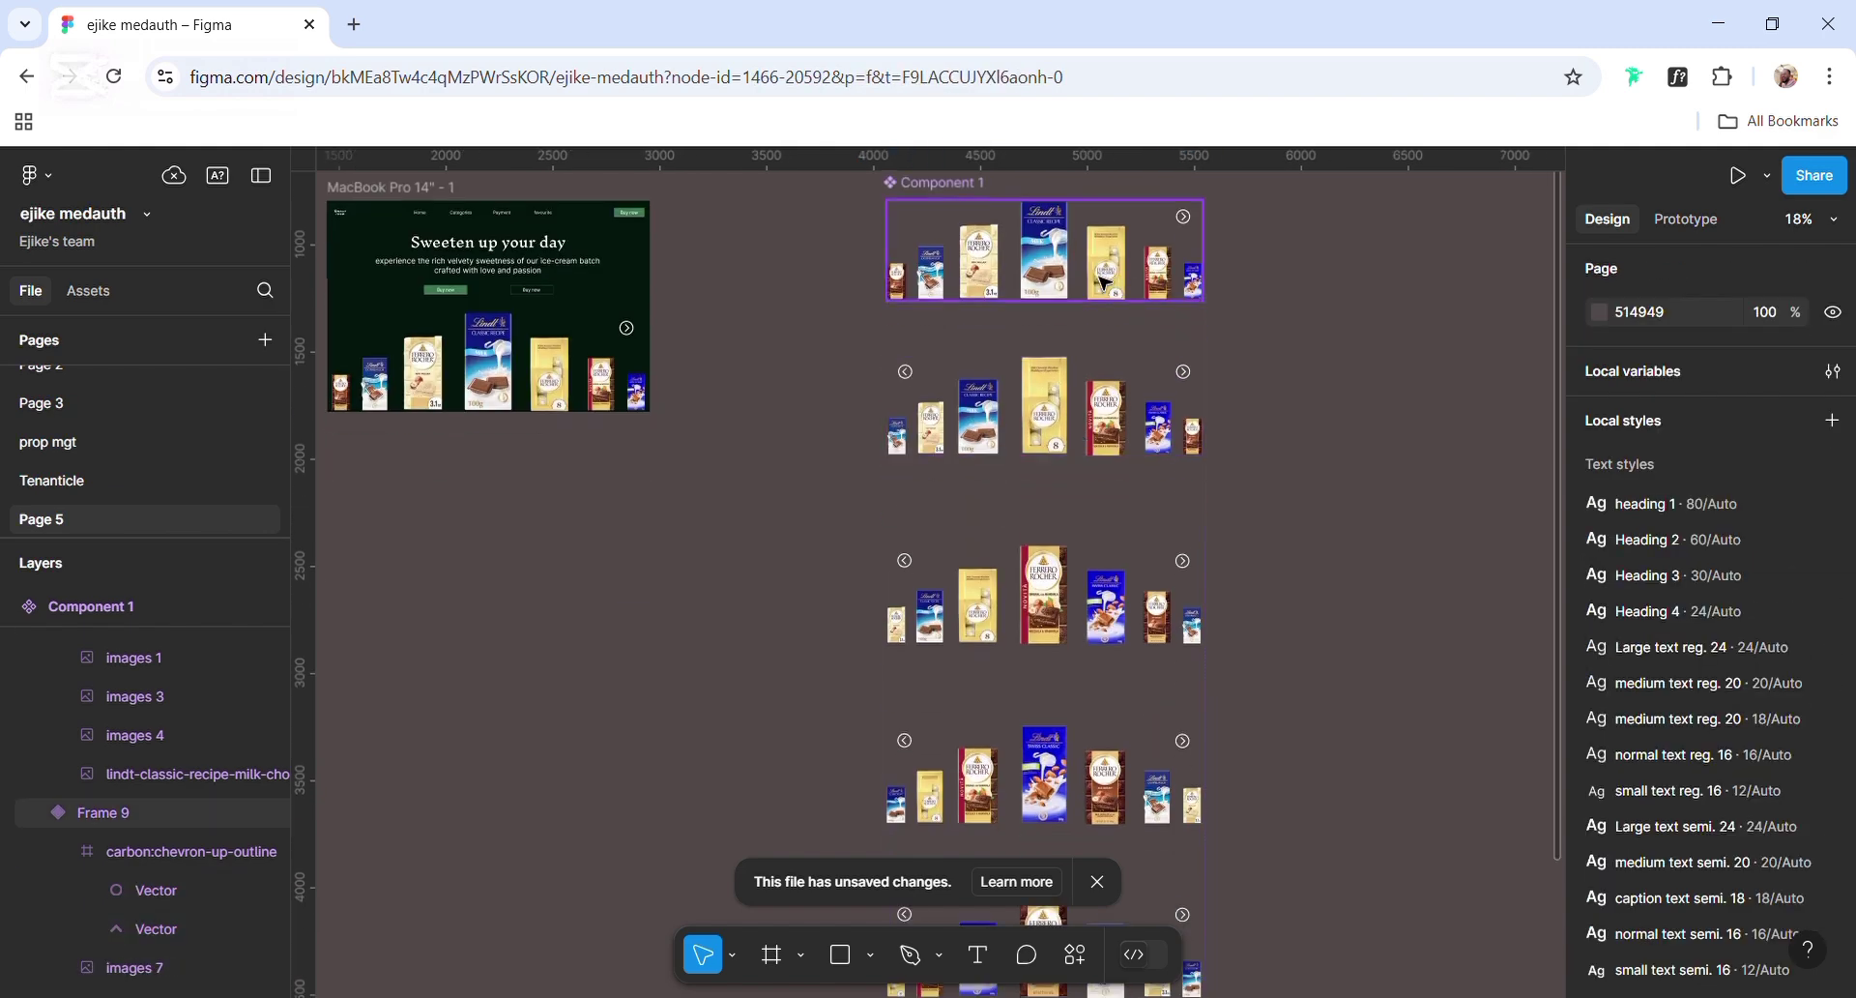
pyautogui.hotkey('ctrl', 'z')
pyautogui.hotkey('ctrl', 'z')
pyautogui.hotkey('ctrl', 'z')
pyautogui.keyDown('ctrl'); pyautogui.scroll(-2, 1131, 502); pyautogui.keyUp('ctrl')
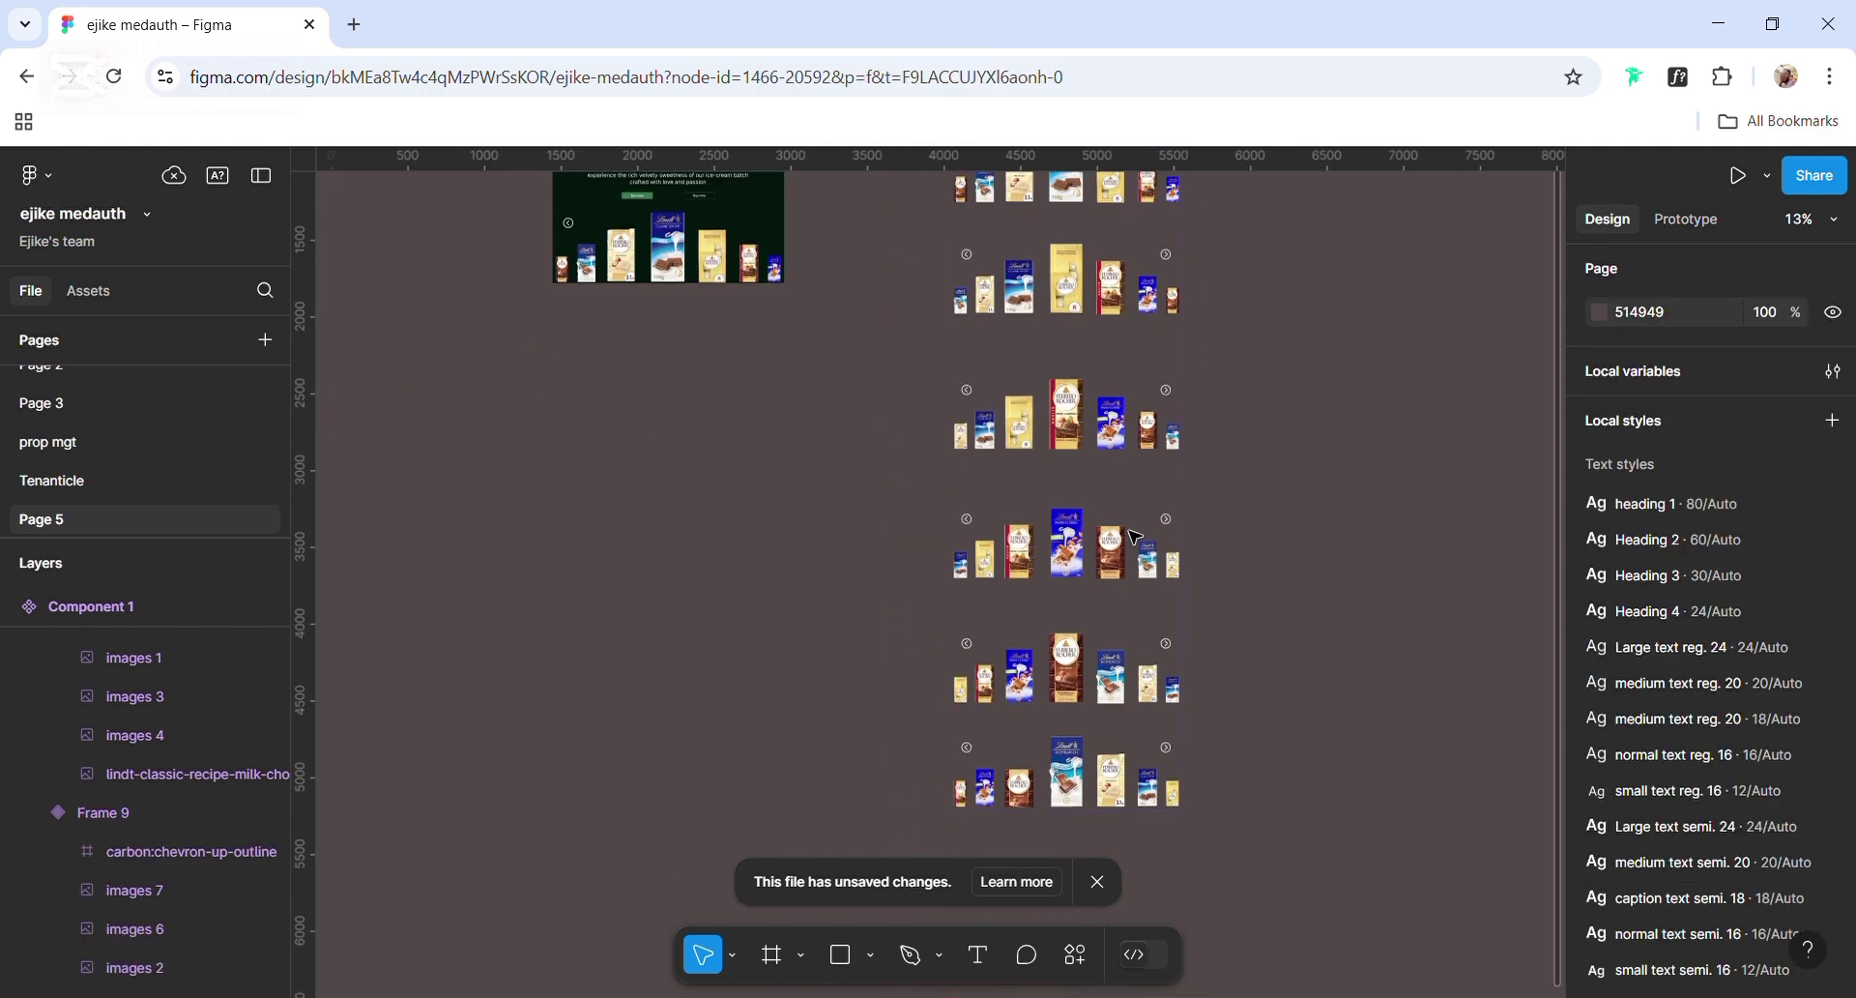
pyautogui.scroll(-1, 1134, 537)
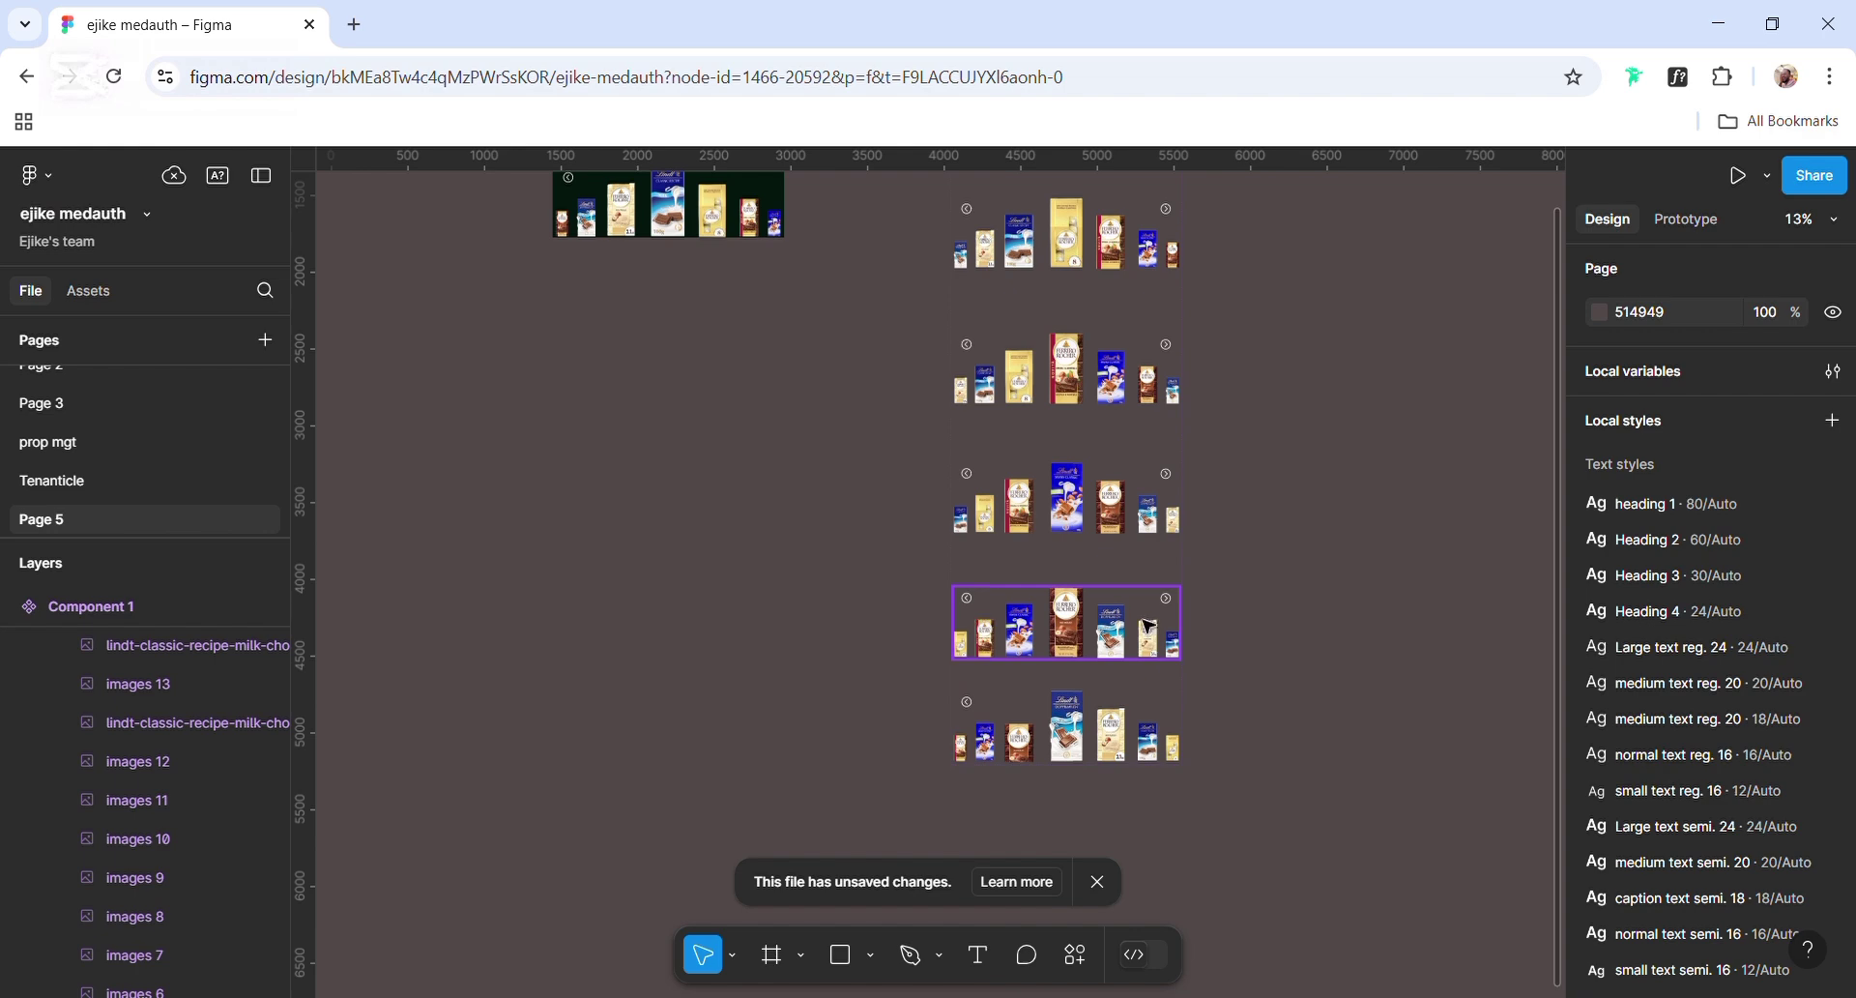
pyautogui.scroll(-1, 1147, 627)
pyautogui.scroll(6, 1084, 675)
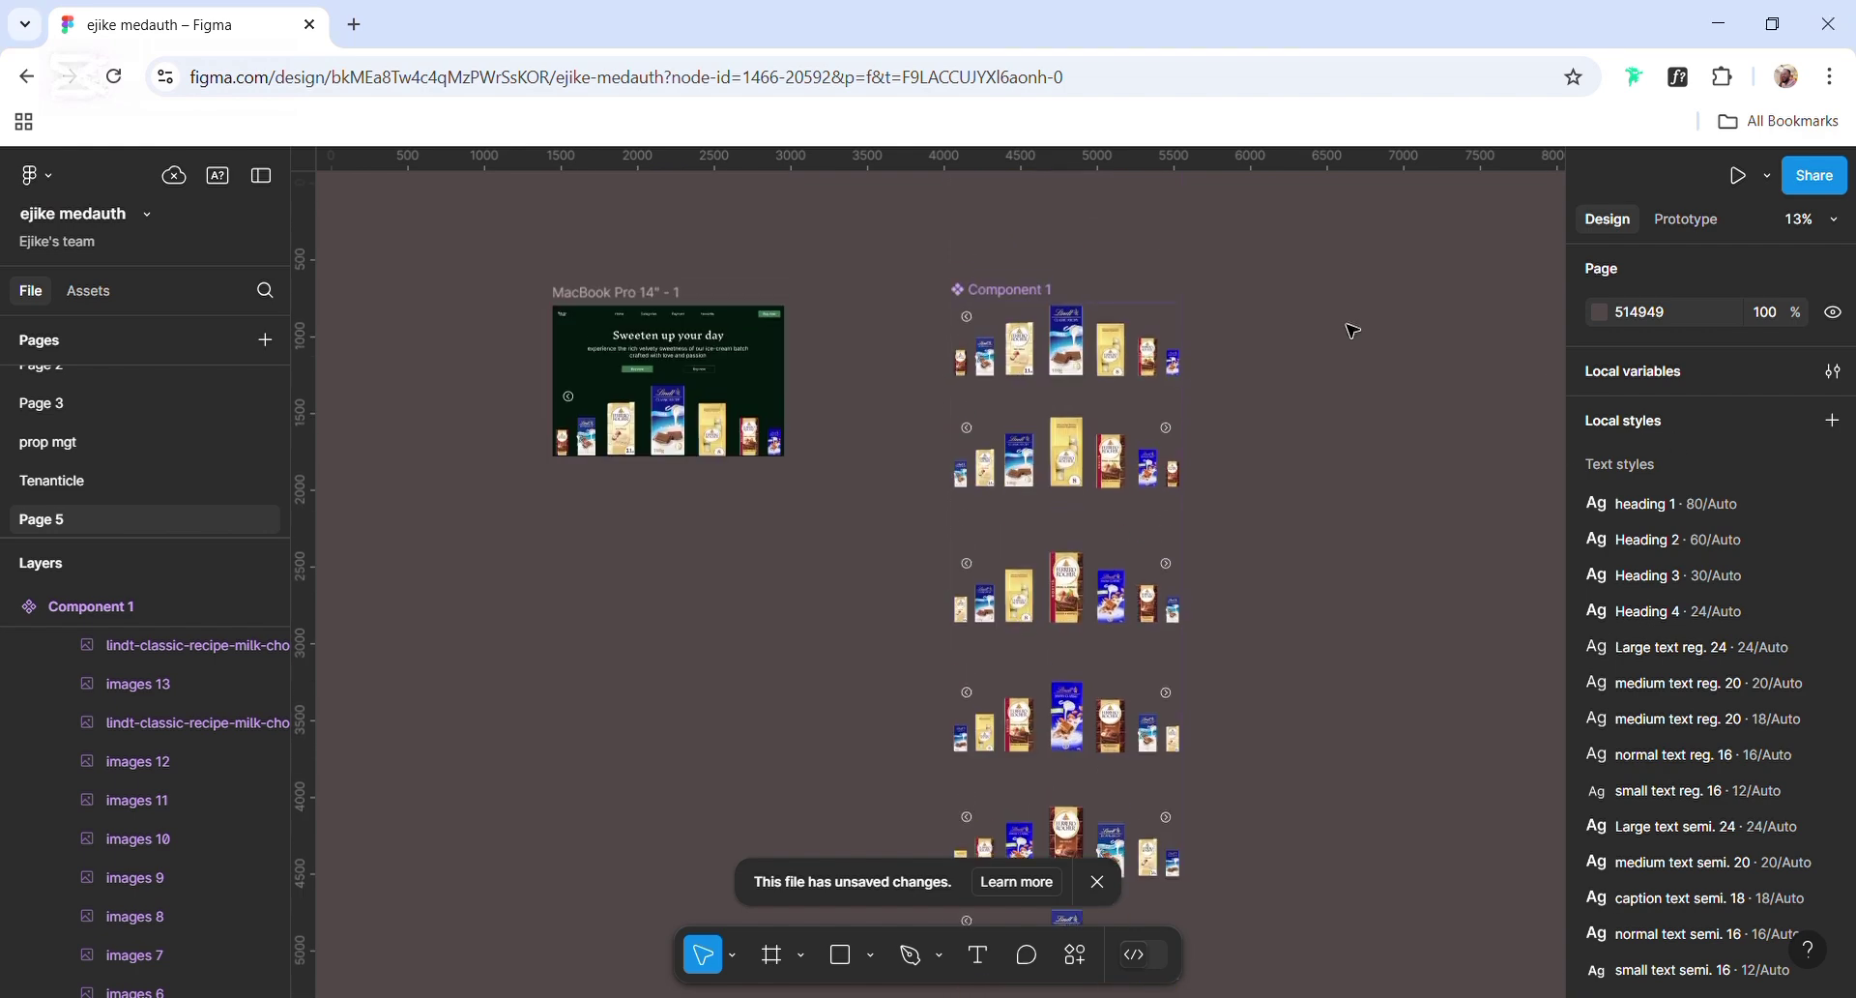
pyautogui.scroll(-1, 1084, 674)
pyautogui.scroll(-2, 1085, 675)
pyautogui.scroll(3, 1085, 675)
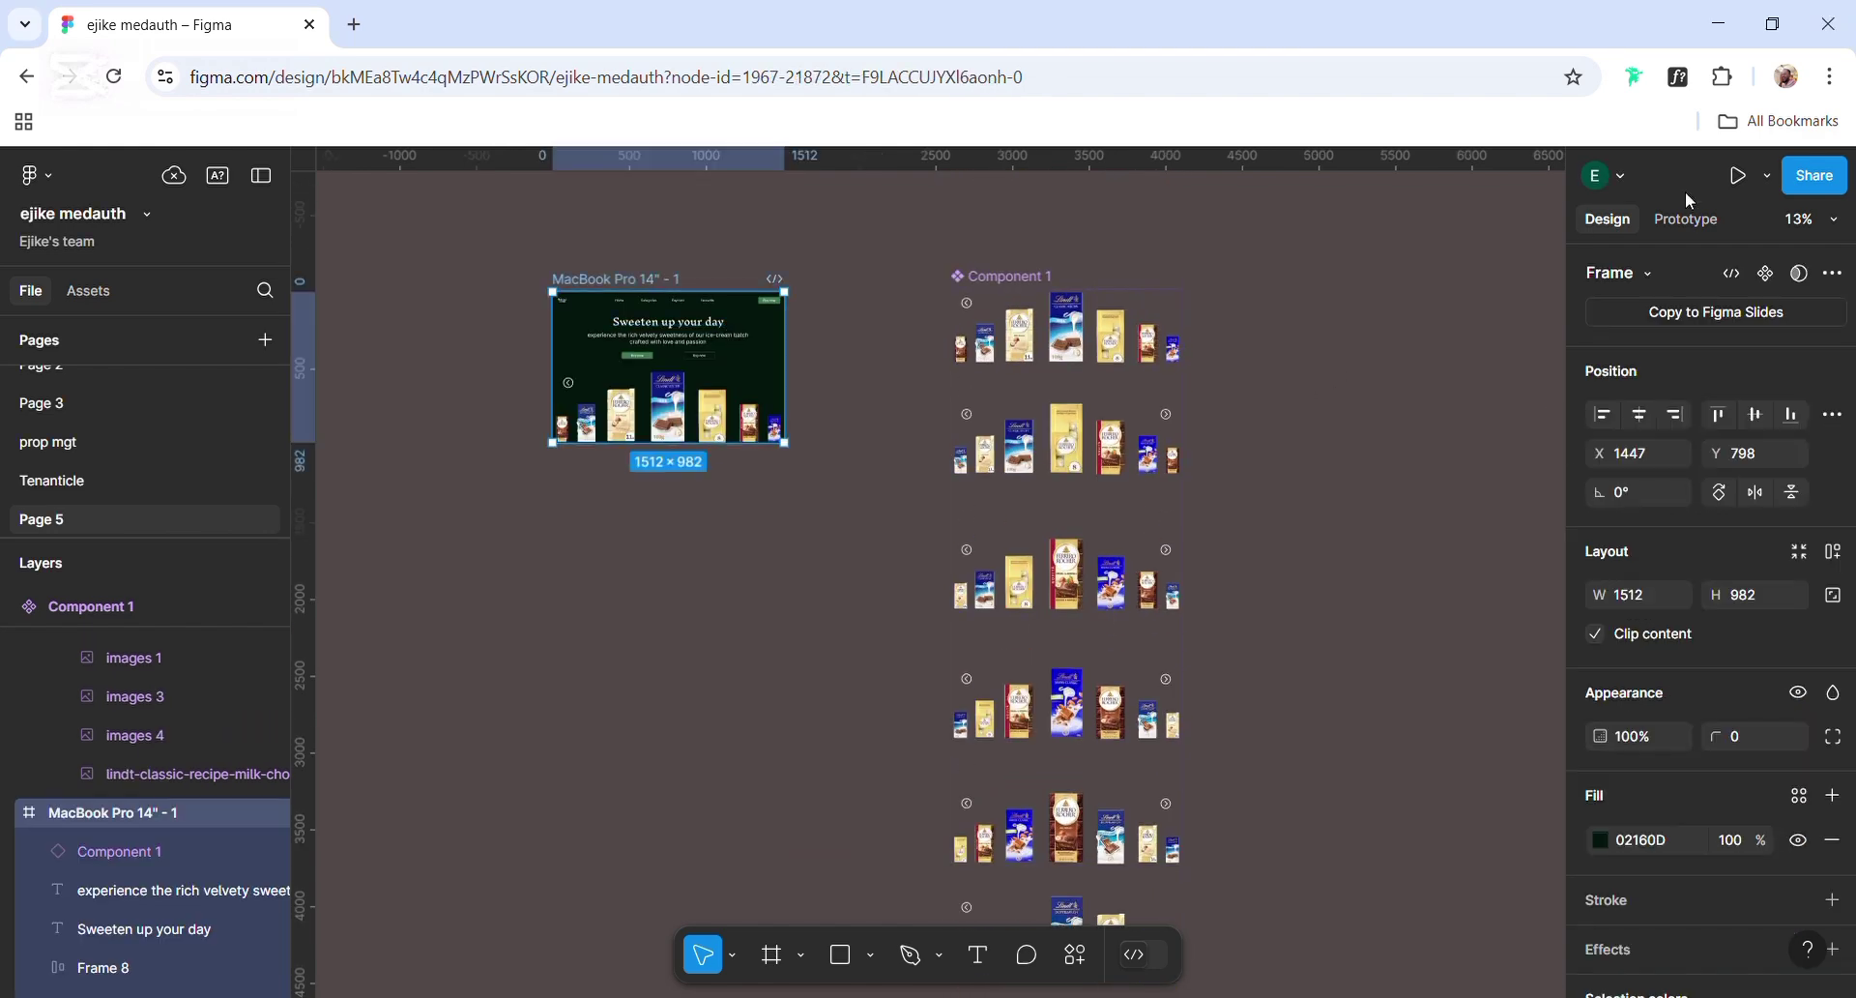
# Select the MacBook Pro 14" - 1 frame and play Flow 1 from the Prototype tab.
pyautogui.click(1737, 175)
pyautogui.click(184, 24)
pyautogui.click(539, 306)
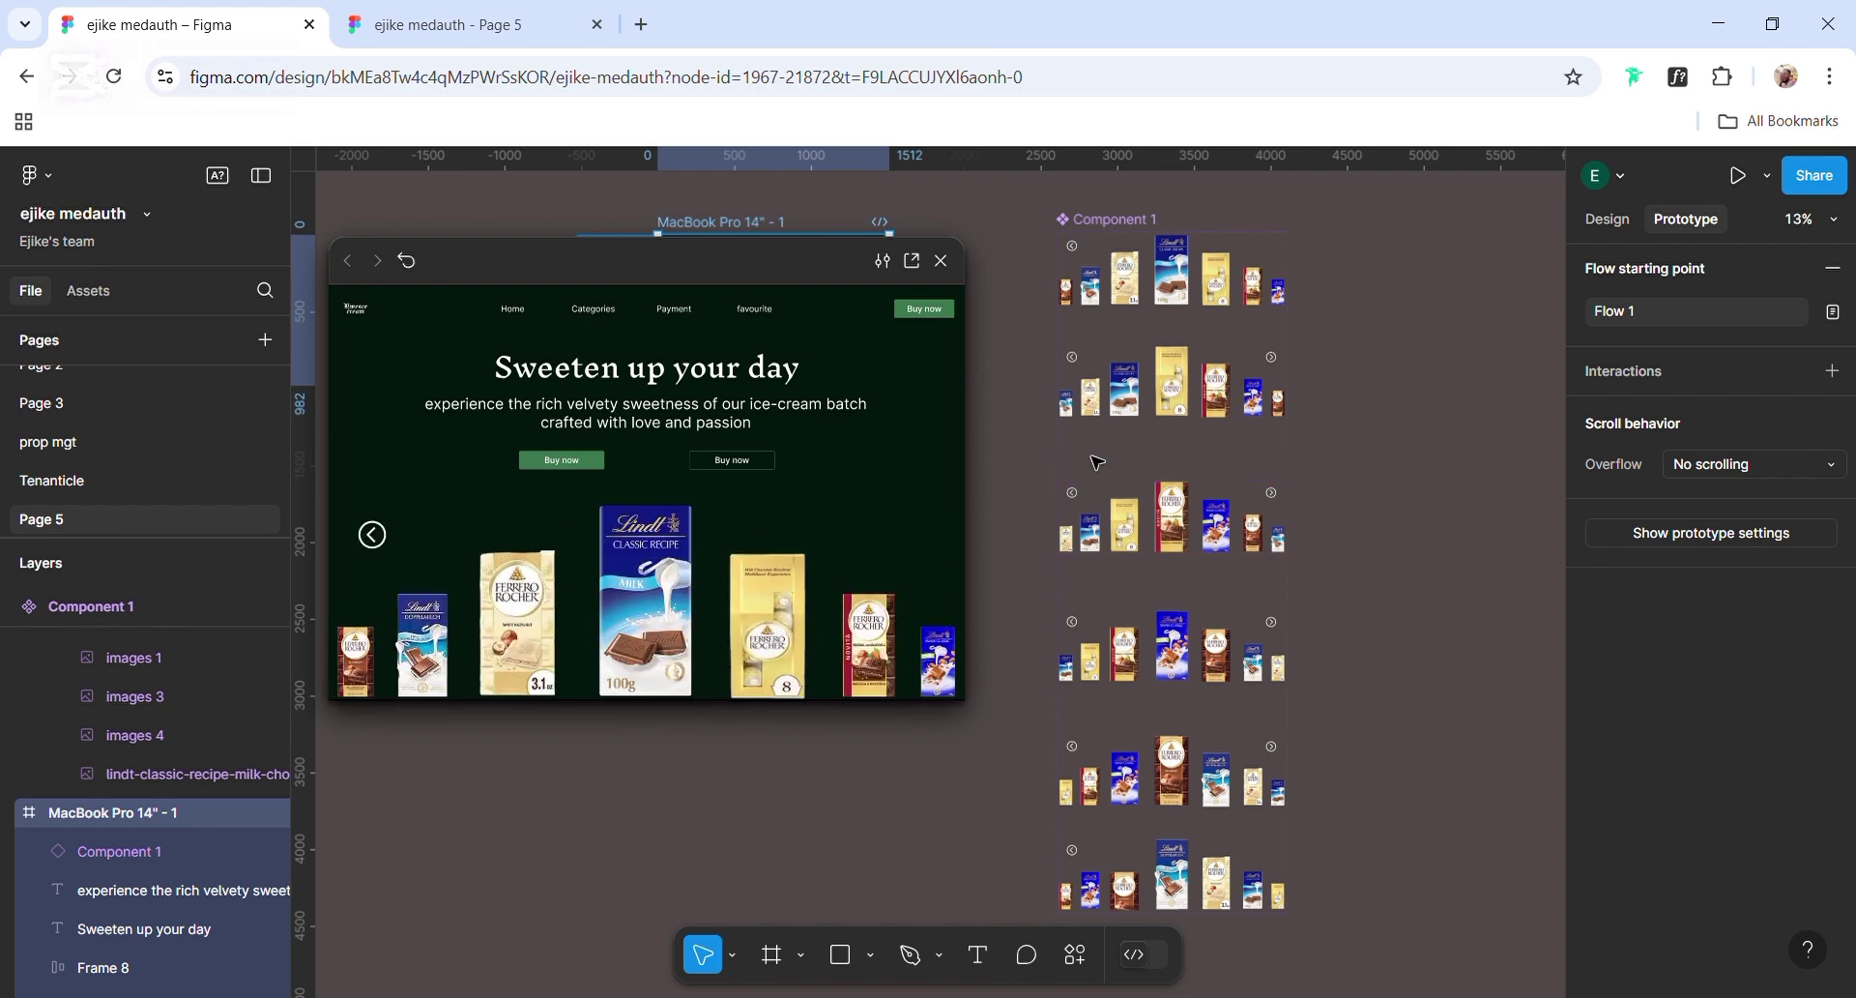
# Inspect Frame 9's Drag → Frame 10 interaction and drag the preview carousel to the next lineup.
pyautogui.click(1208, 311)
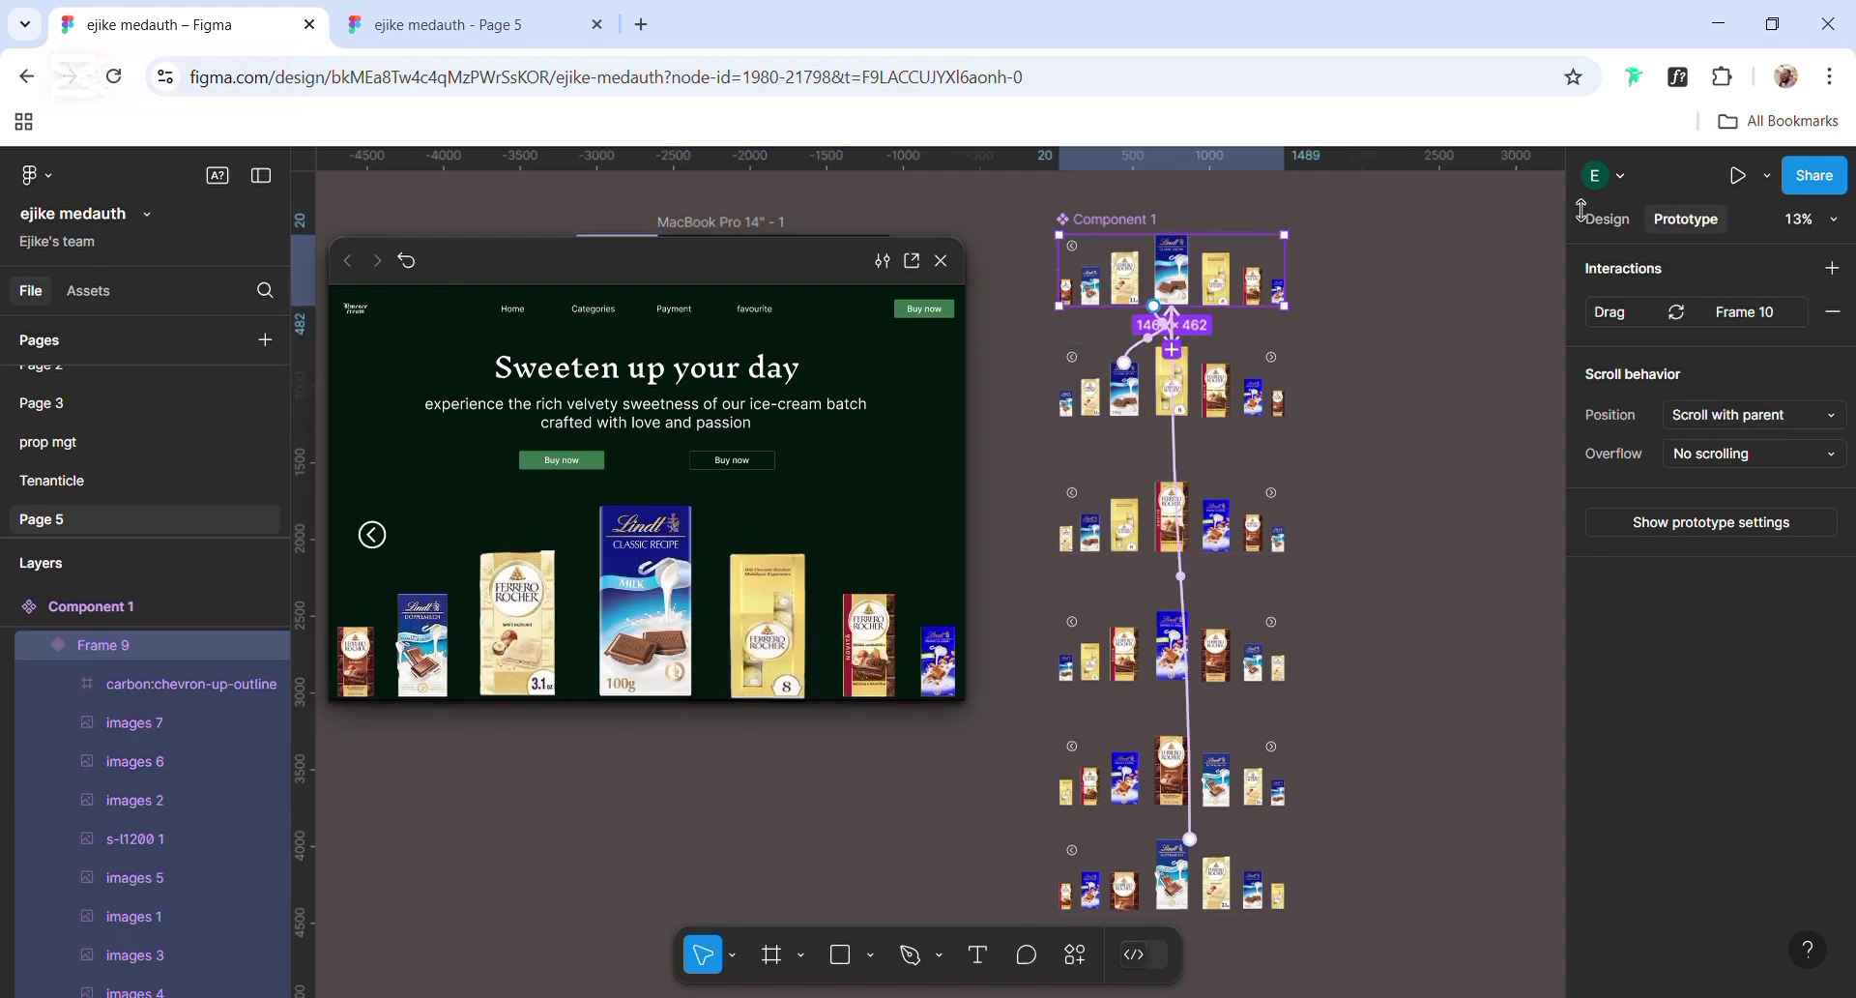
pyautogui.hscroll(-5, 1196, 444)
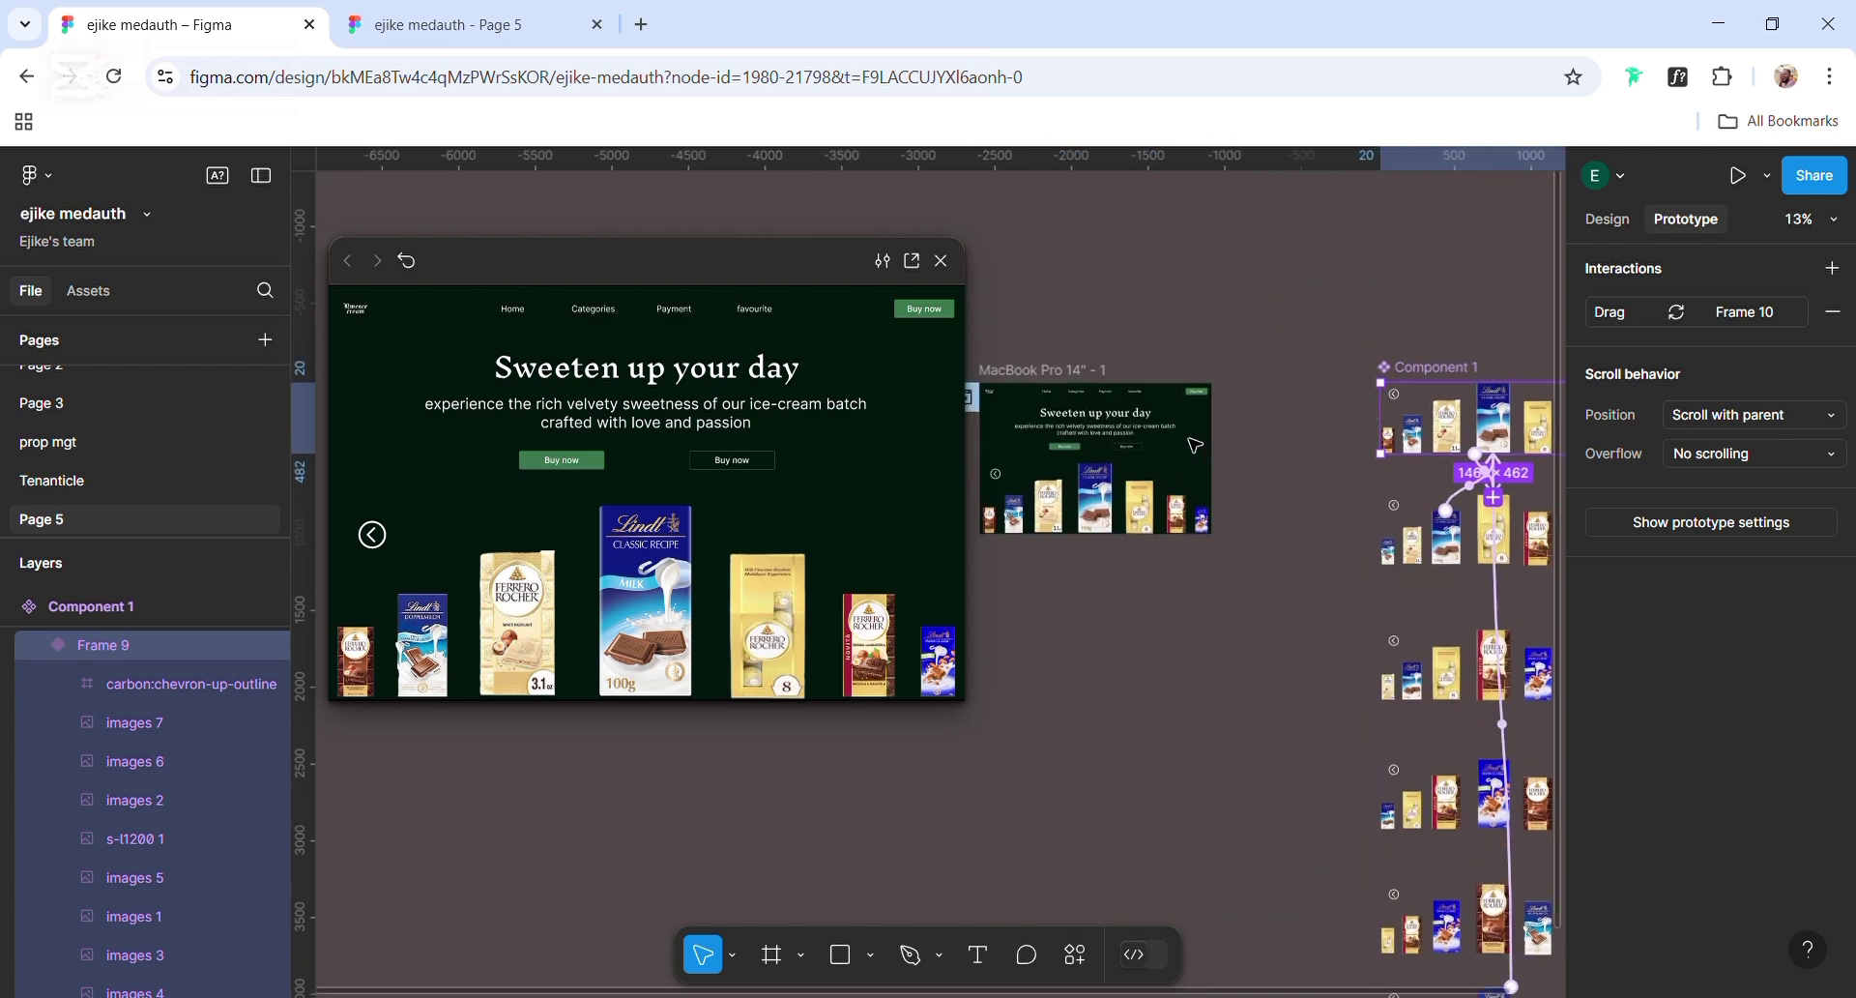
pyautogui.scroll(2, 1195, 443)
pyautogui.hscroll(-1, 1047, 498)
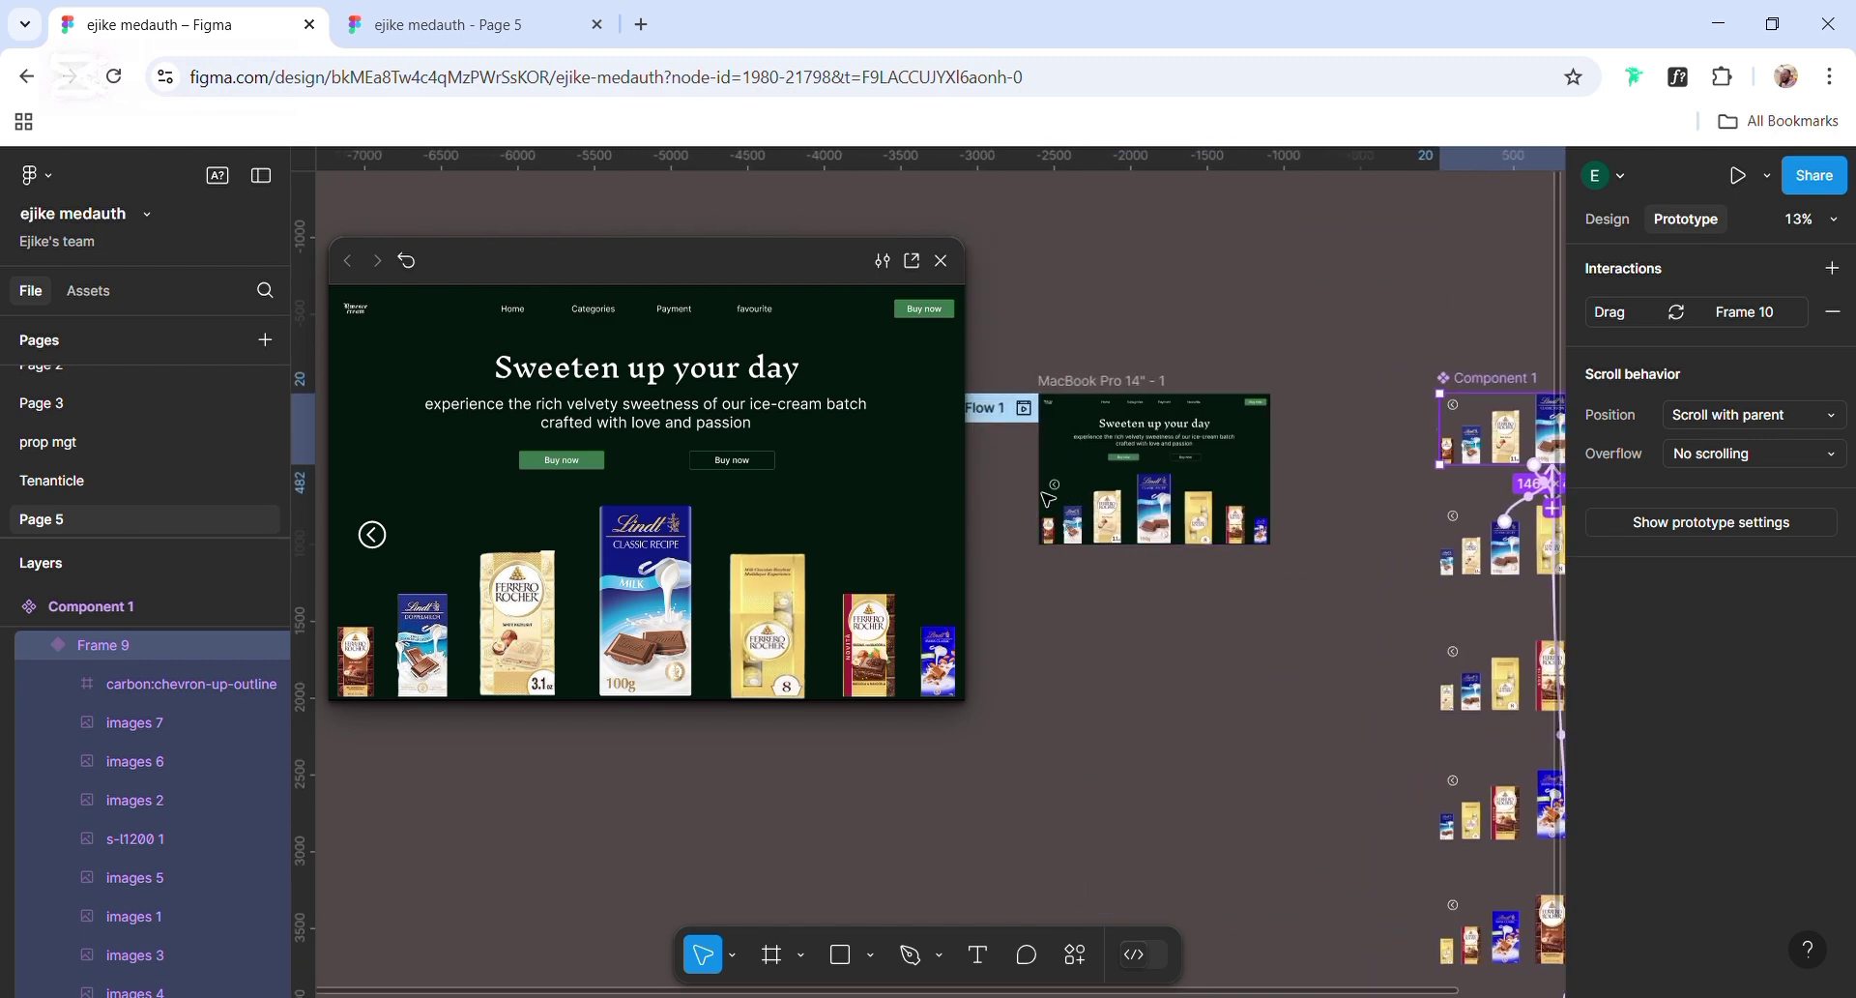
pyautogui.hscroll(-1, 1063, 526)
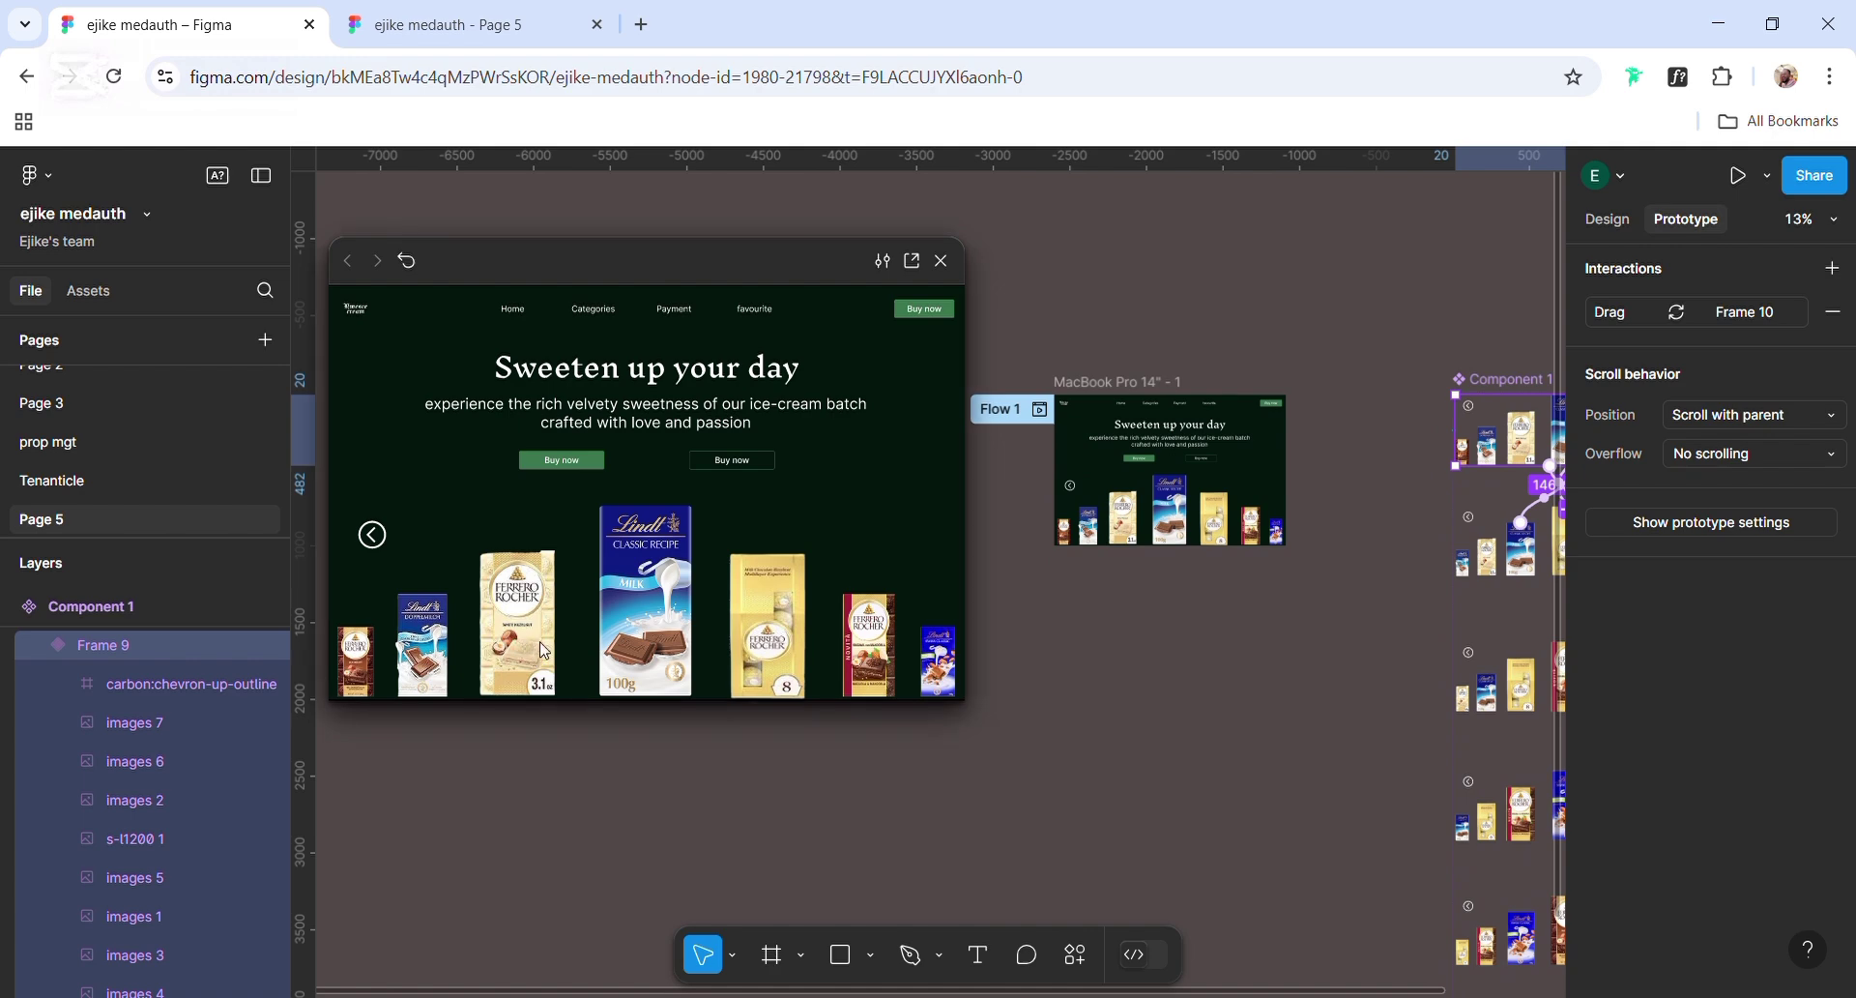
pyautogui.moveTo(648, 635); pyautogui.dragTo(577, 642)
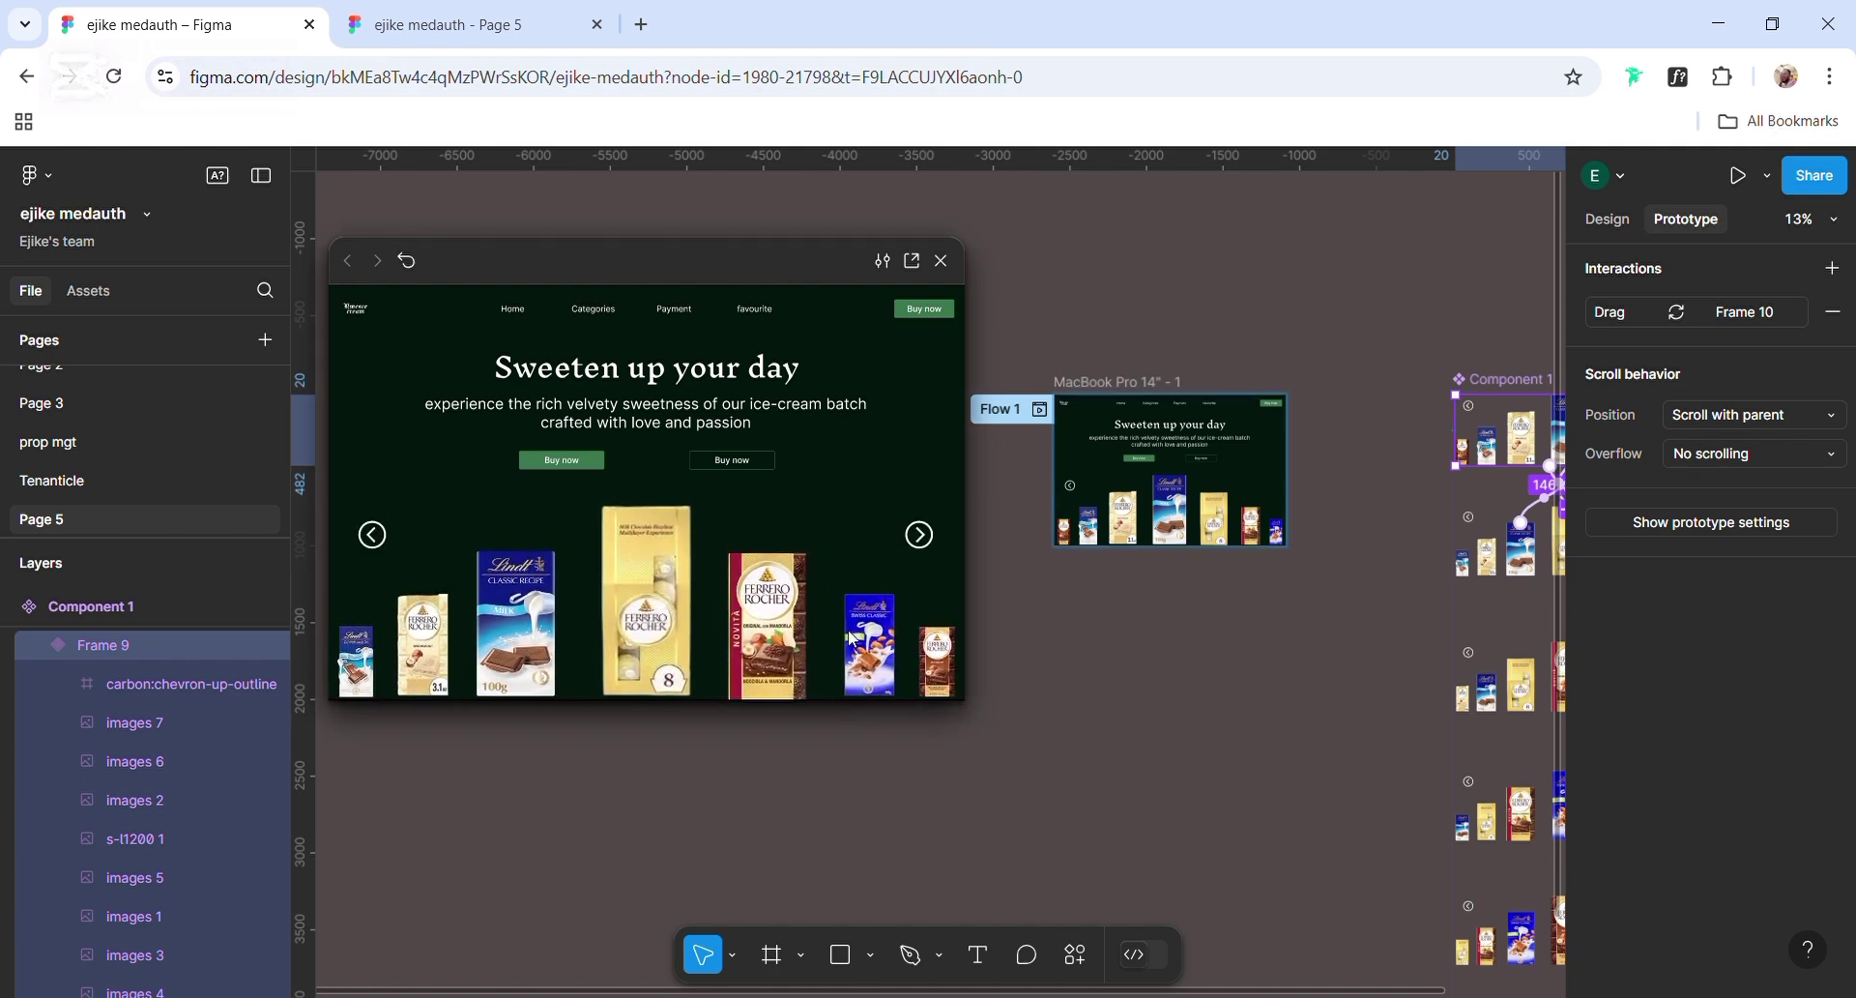